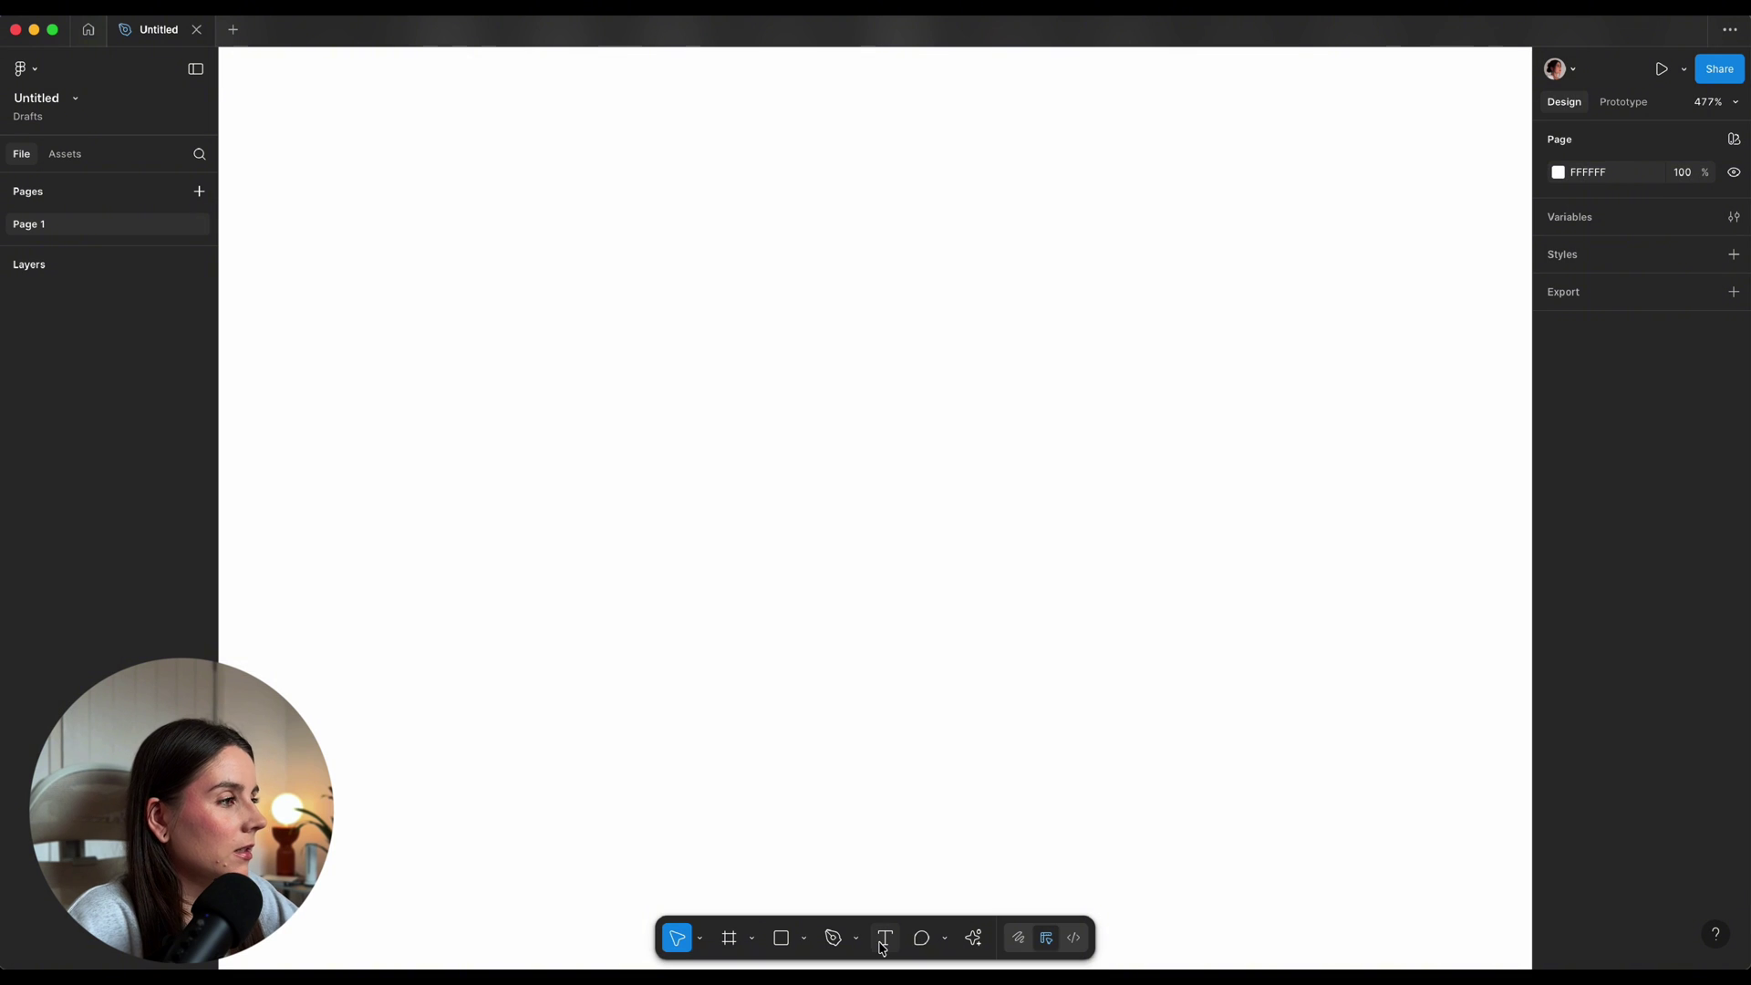
# Add a text layer reading "Button" near the middle of the canvas
pyautogui.click(883, 939)
pyautogui.click(818, 477)
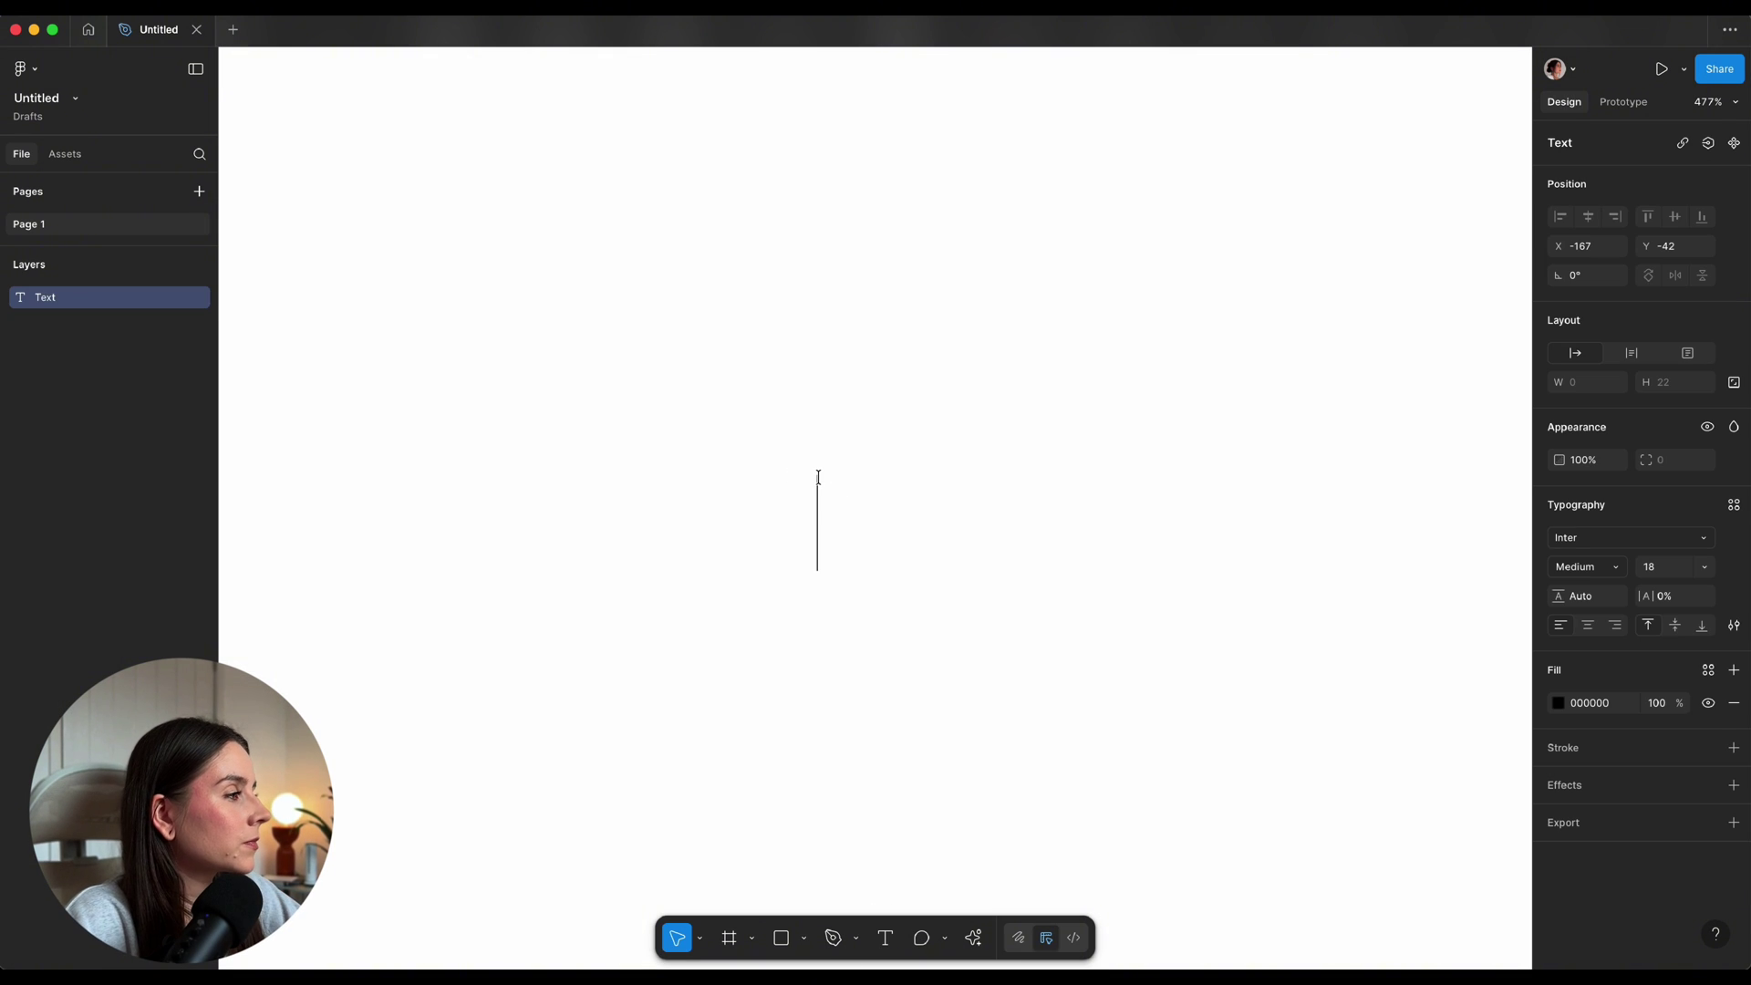
pyautogui.write('Button')
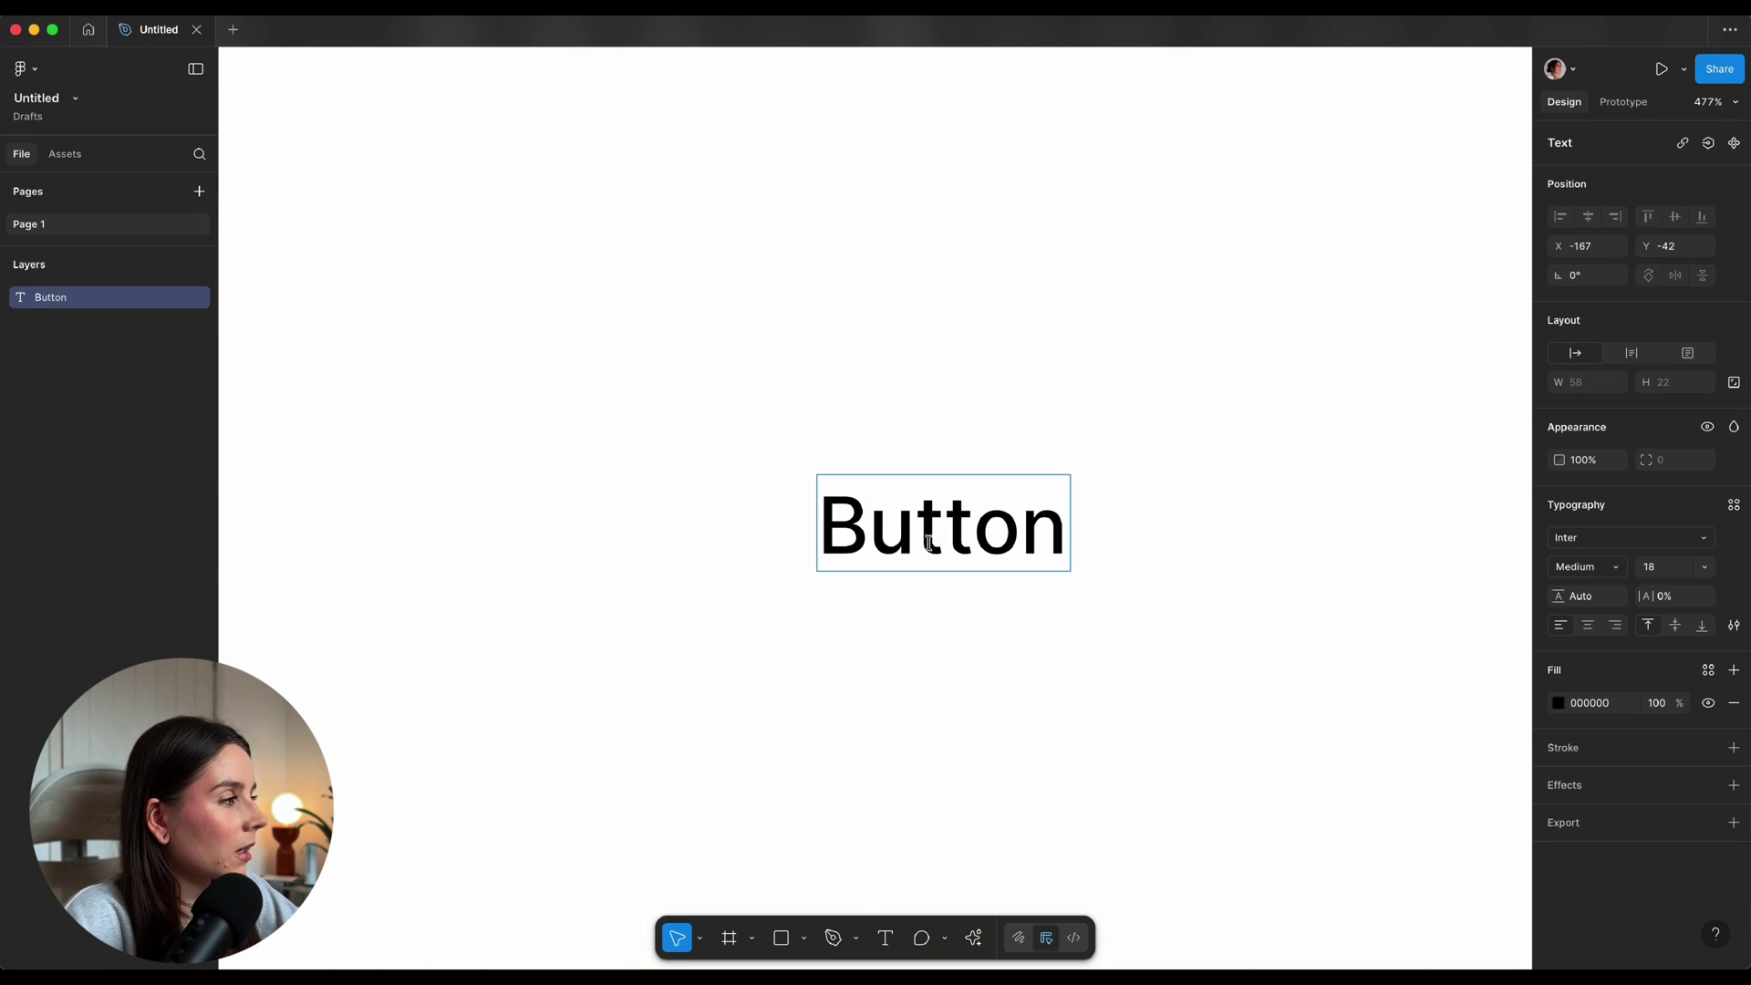
pyautogui.press('Escape')
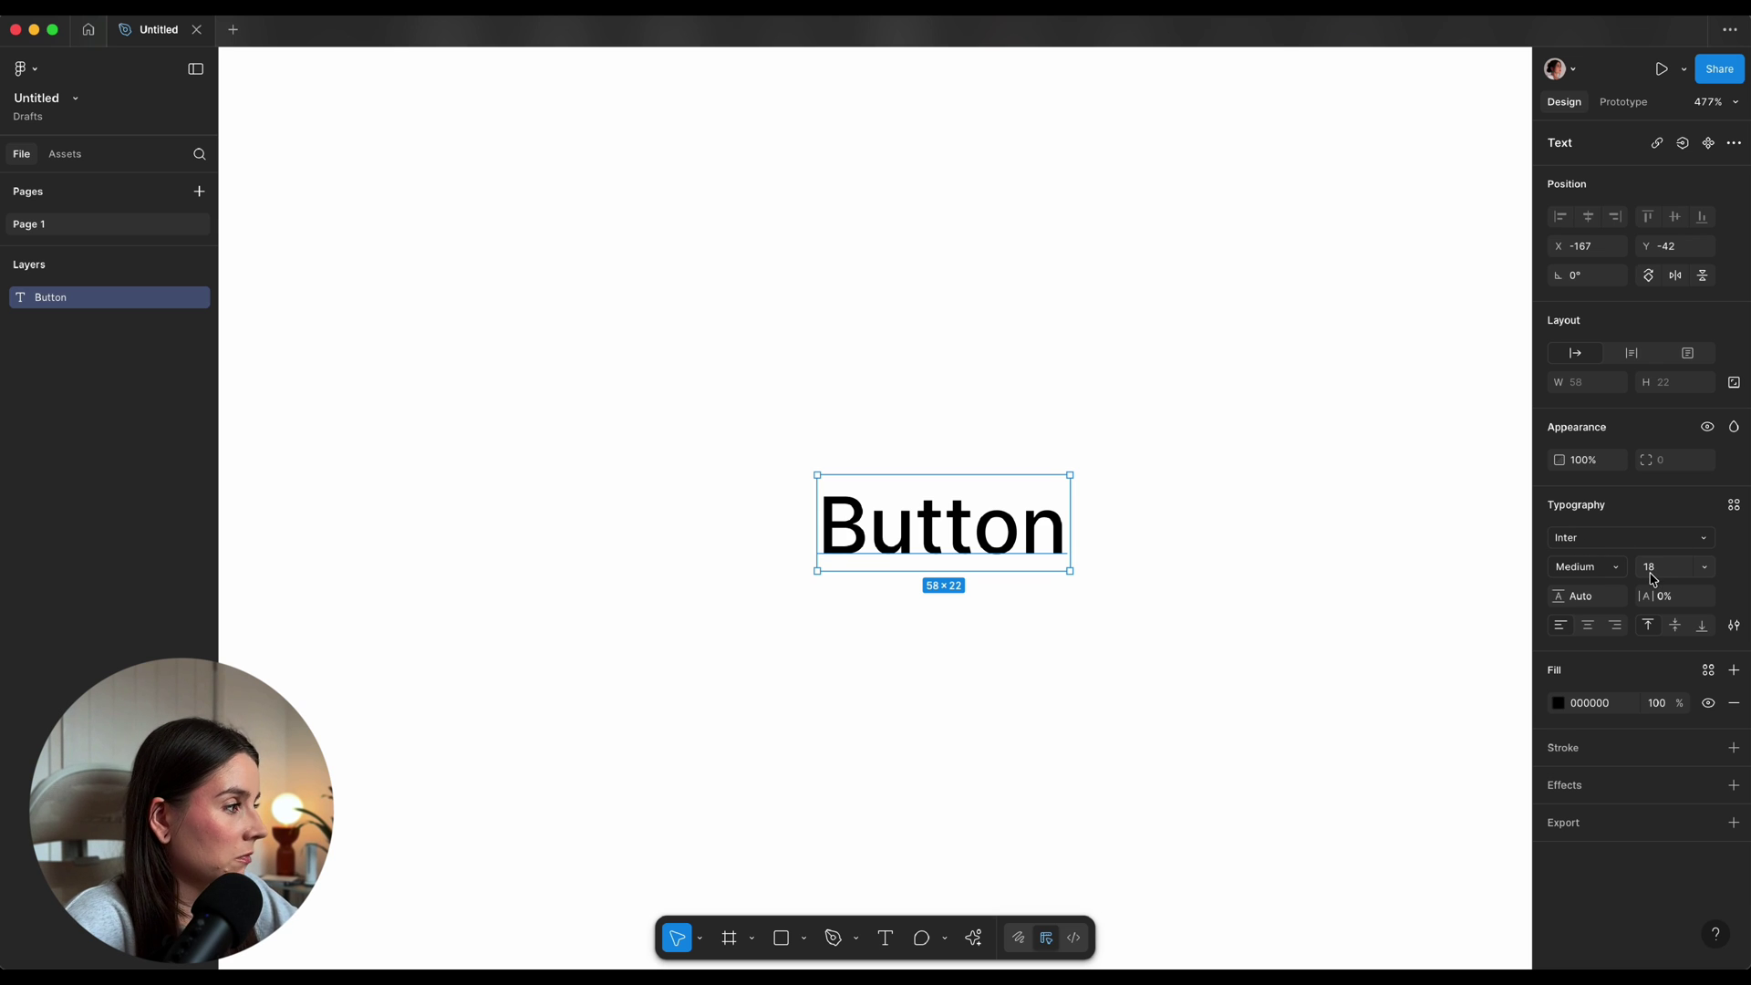
pyautogui.click(1559, 704)
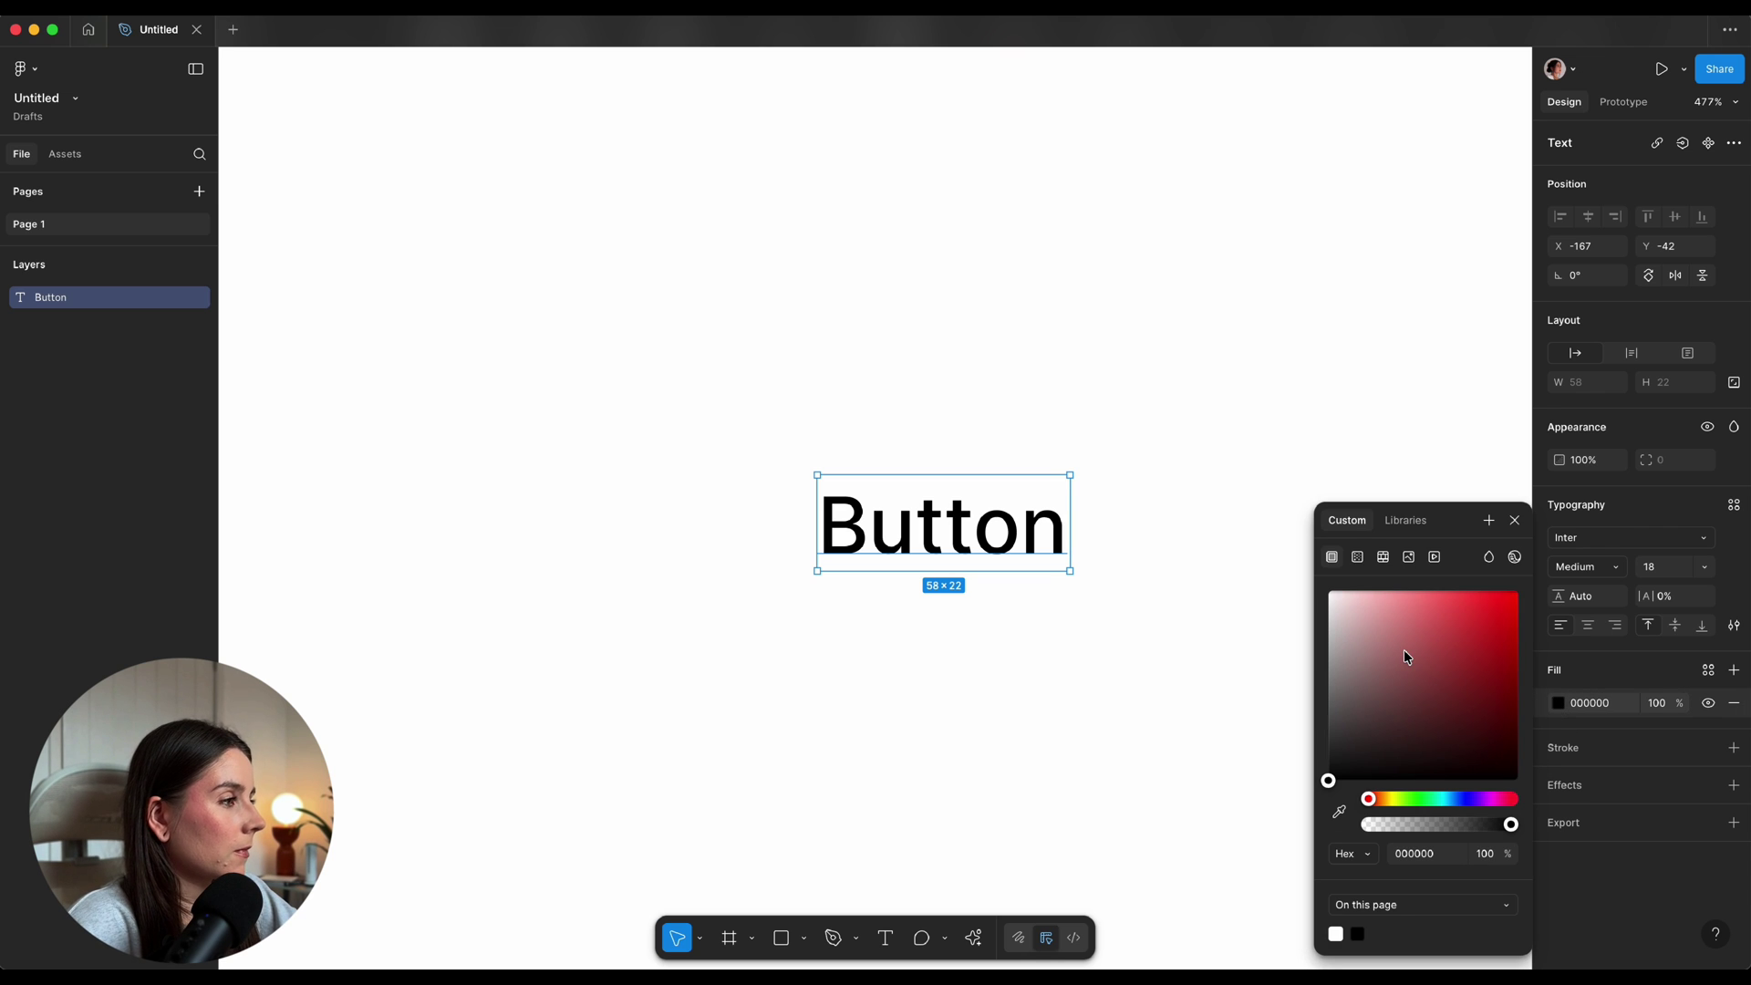
pyautogui.click(1036, 426)
pyautogui.click(915, 520)
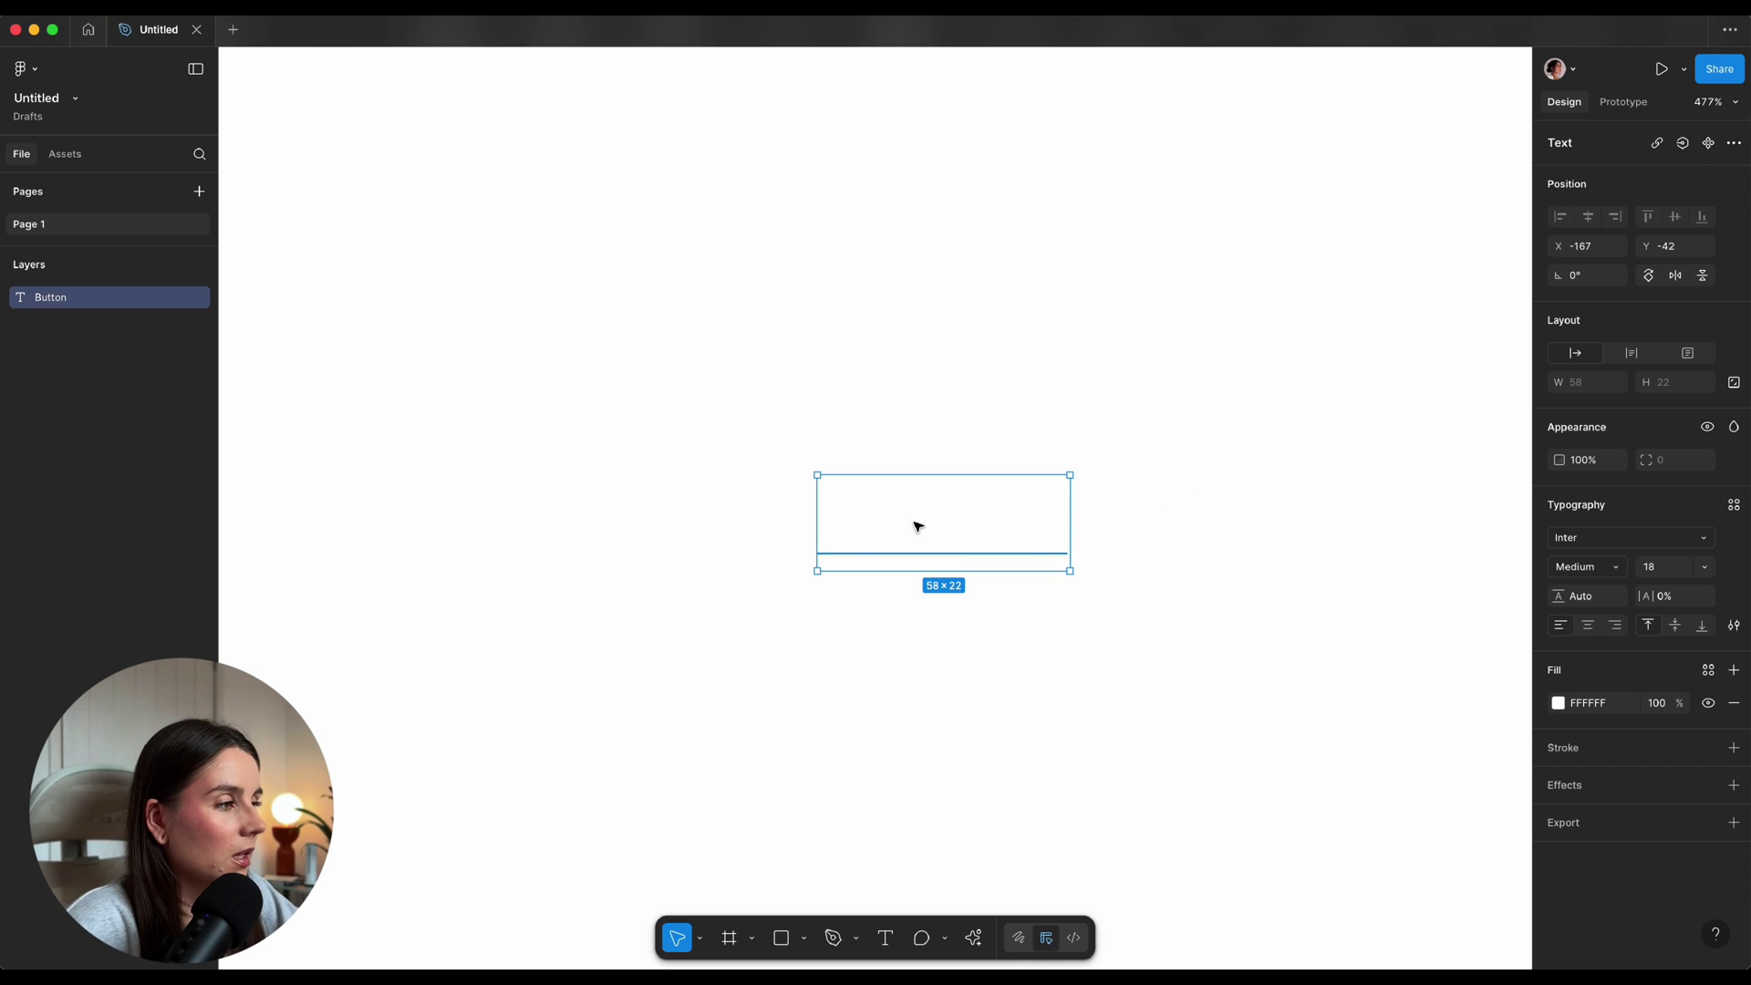
pyautogui.click(983, 405)
# Wrap the Button text in an auto layout frame and move the frame up slightly to Y -54
pyautogui.click(913, 524)
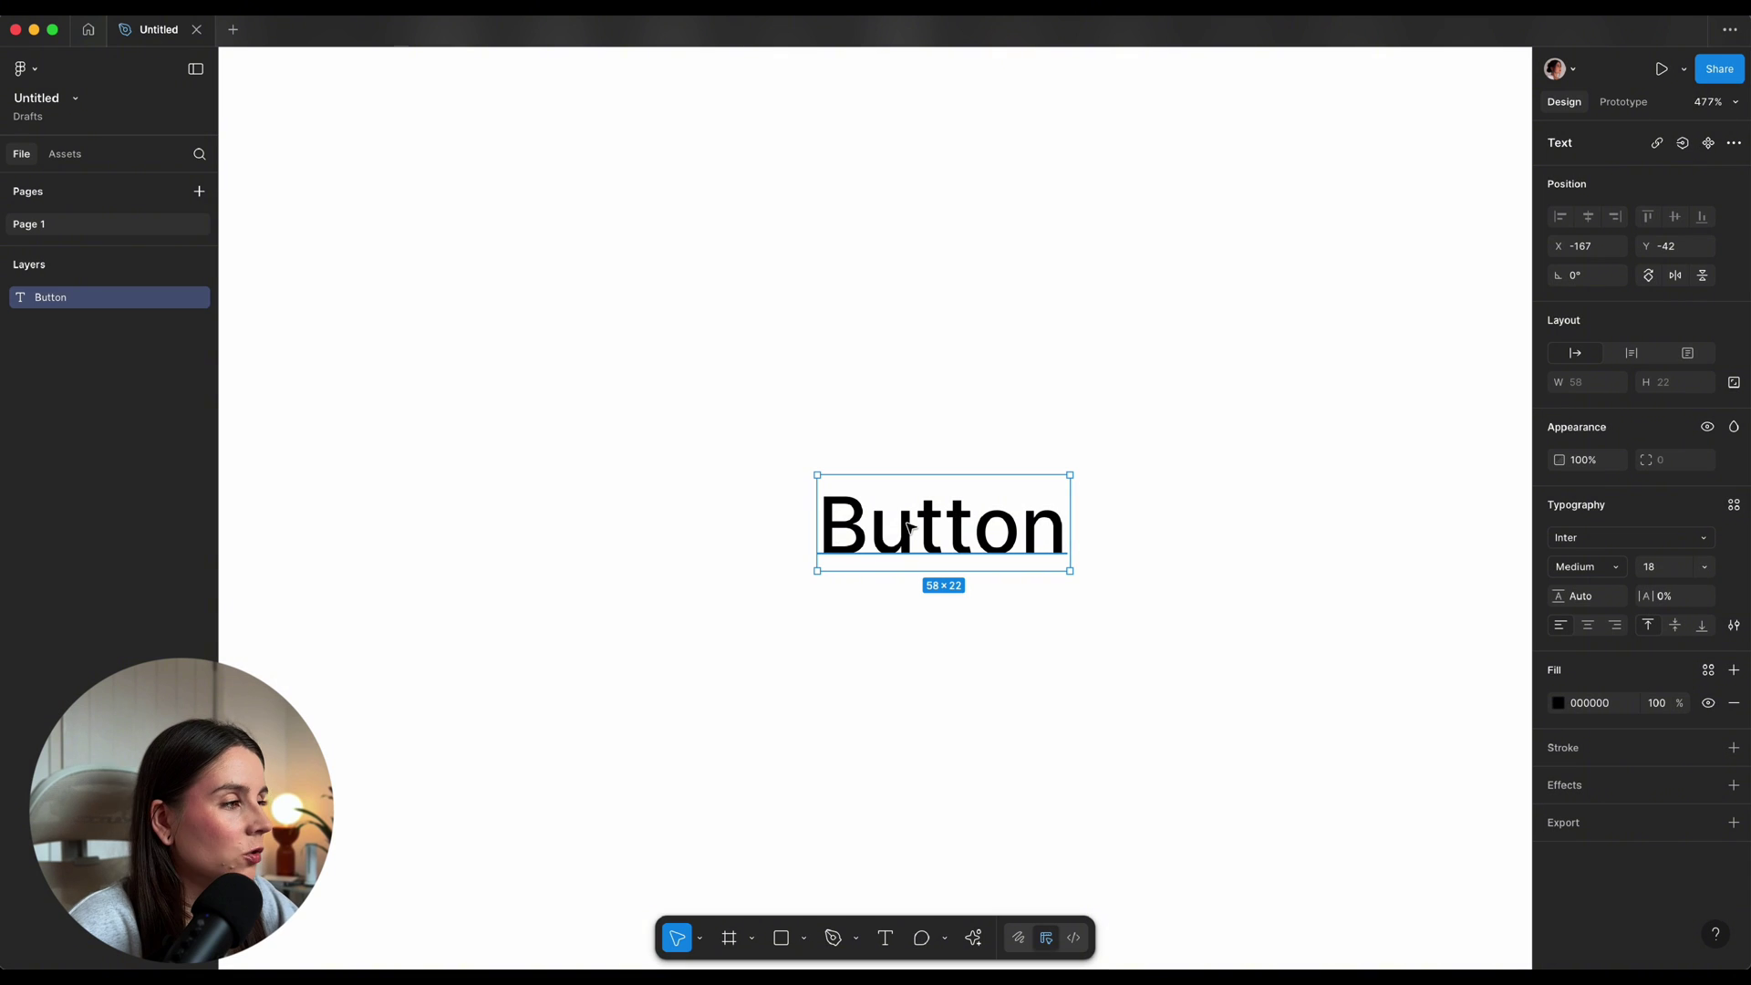
pyautogui.hotkey('shift', 'a')
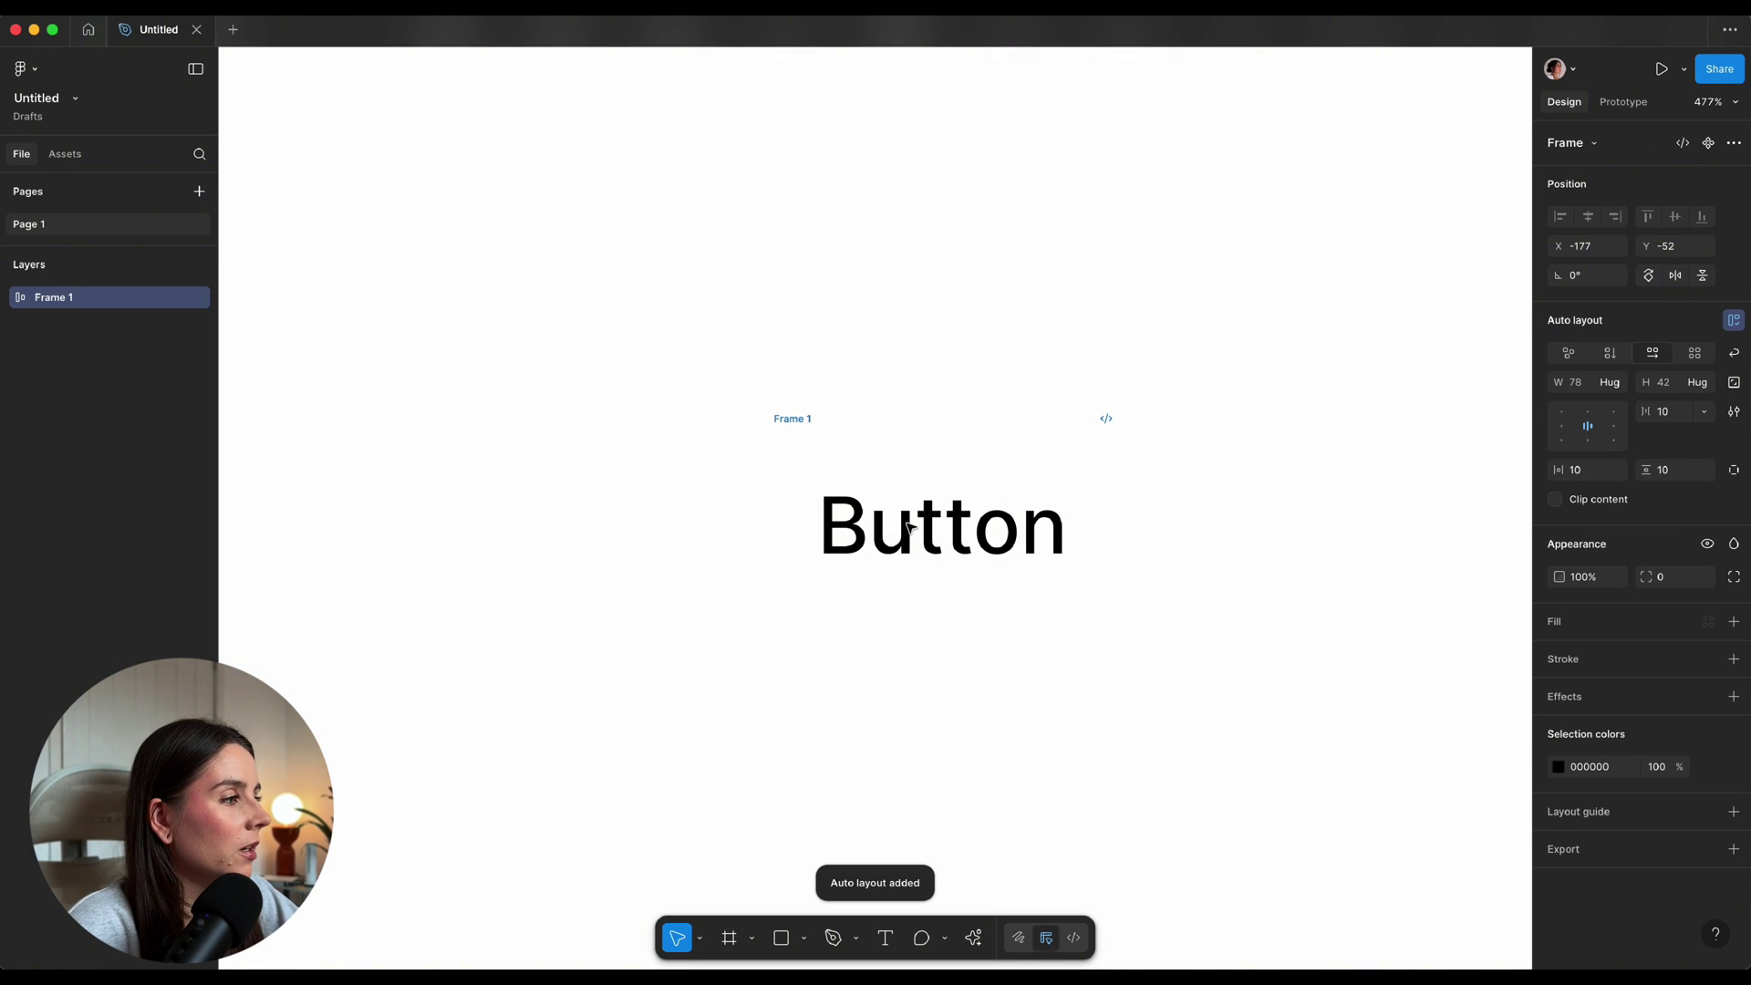
pyautogui.moveTo(784, 418); pyautogui.dragTo(802, 408)
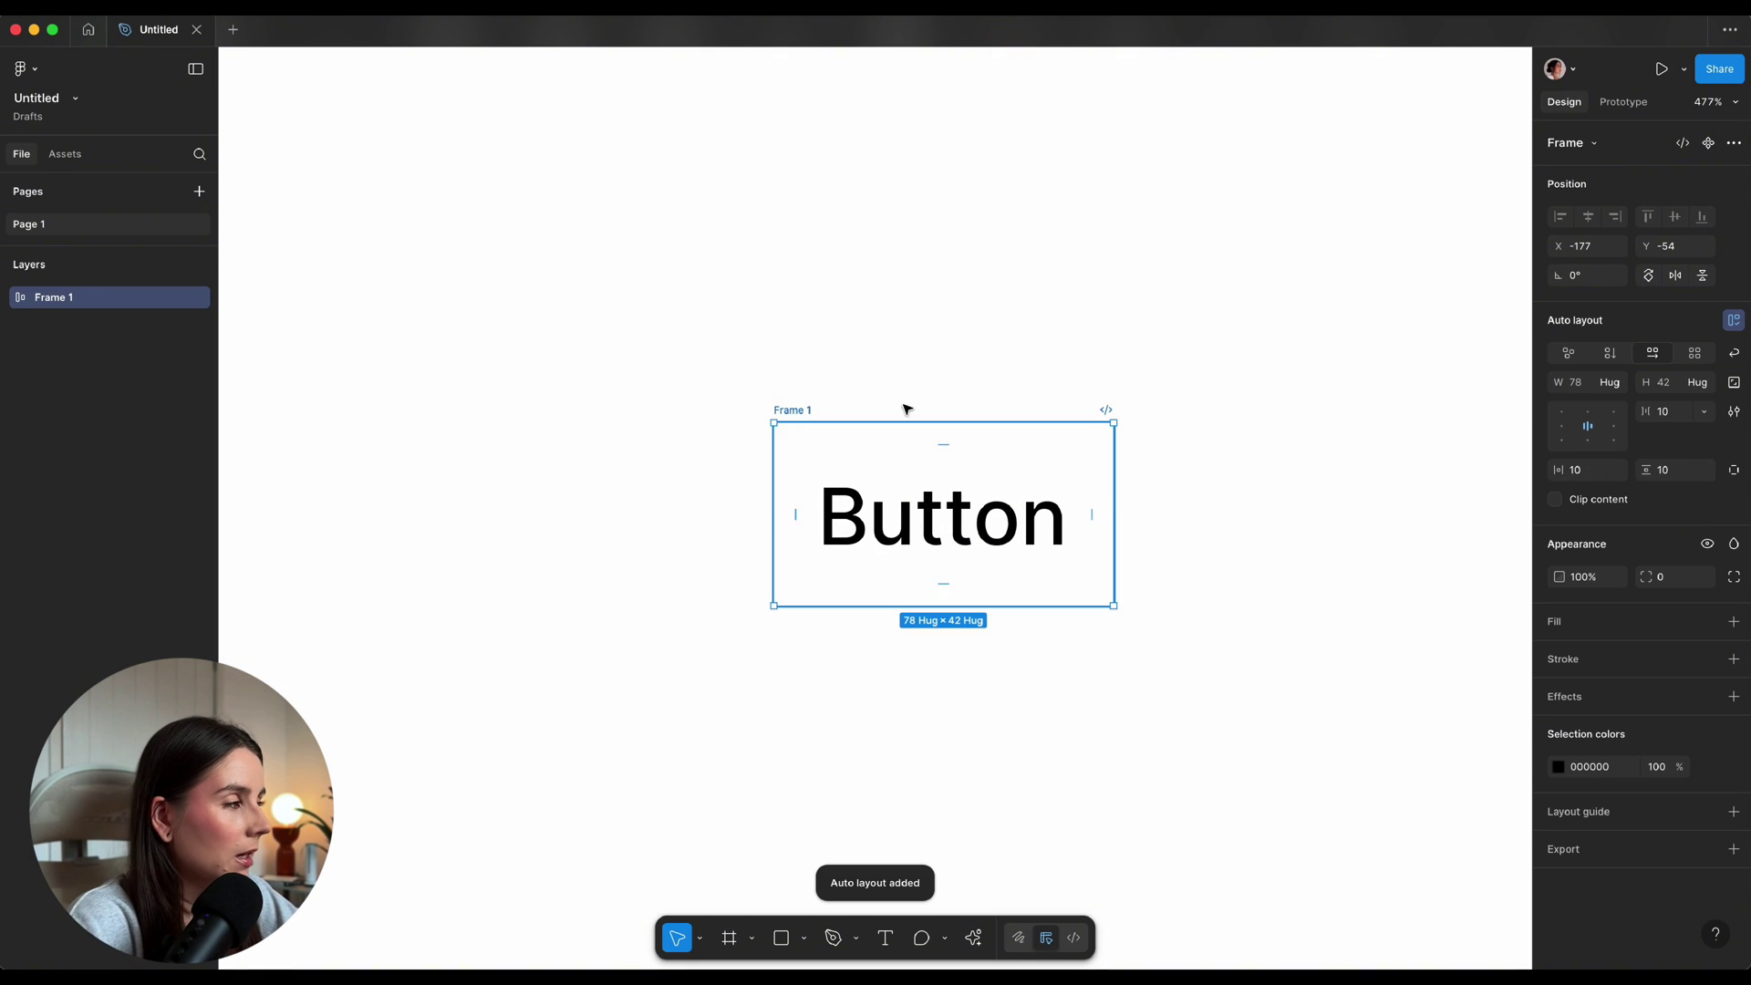
# Set the button frame's vertical padding to 8 and horizontal padding to 16
pyautogui.click(1681, 479)
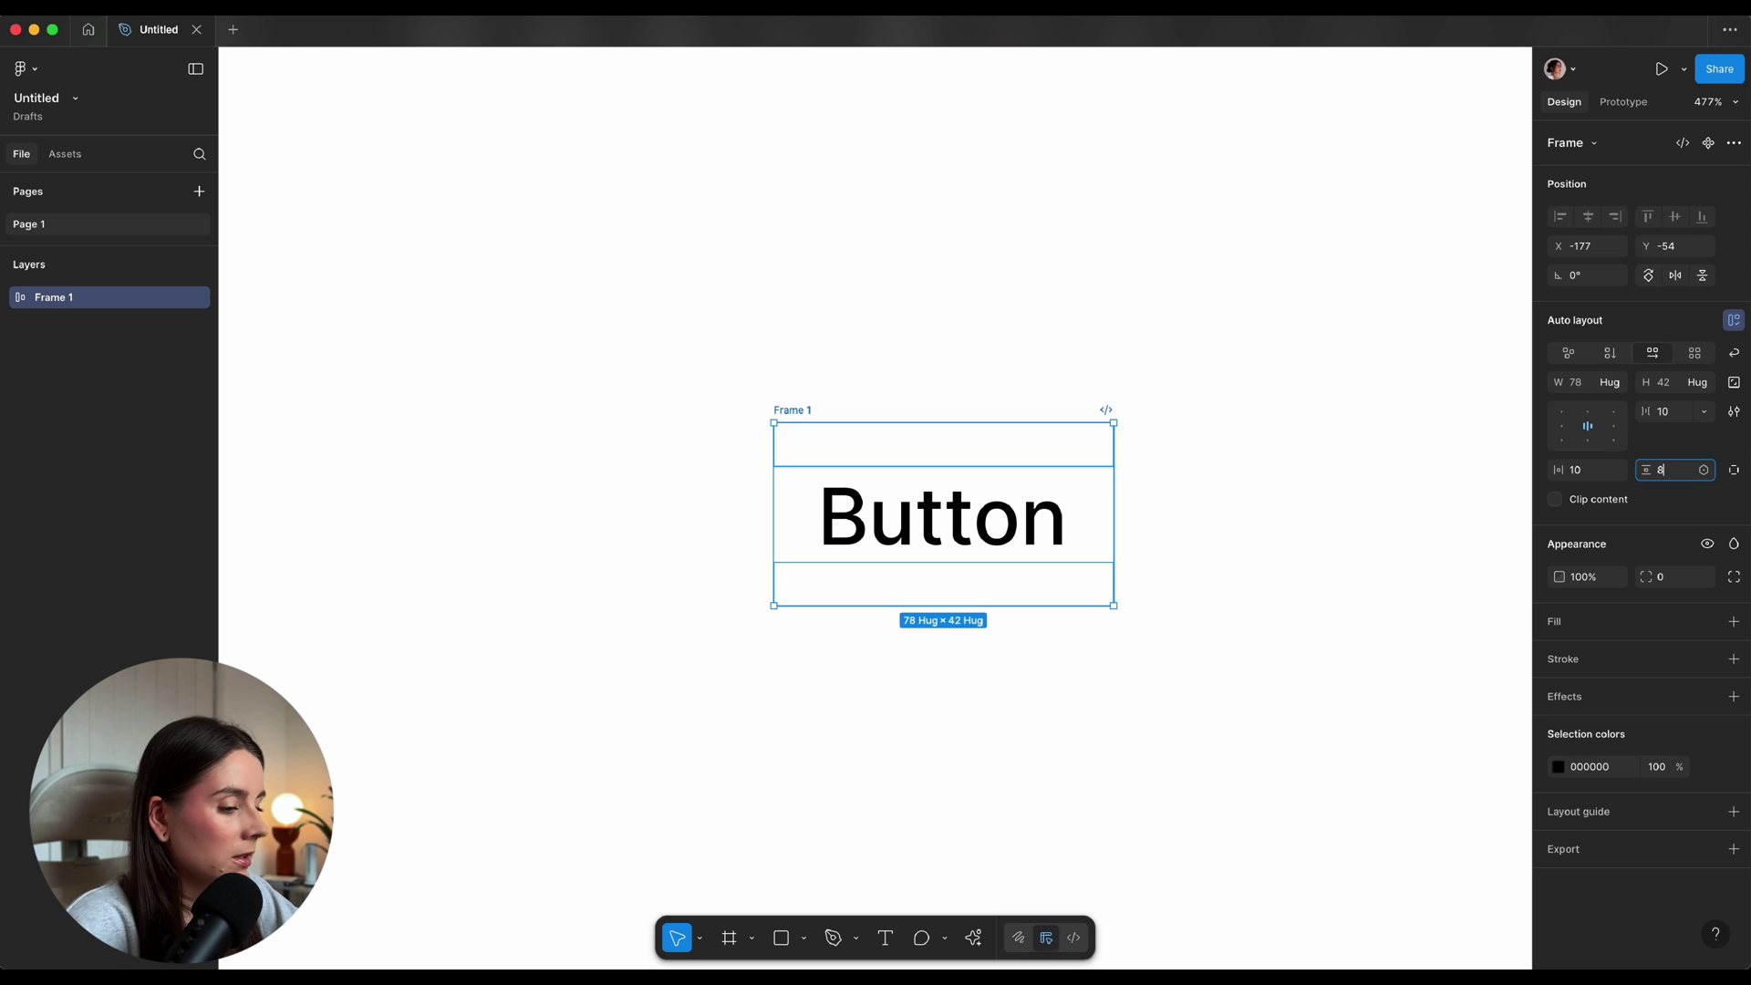
pyautogui.write('8')
pyautogui.click(1587, 470)
pyautogui.write('16')
pyautogui.press('Return')
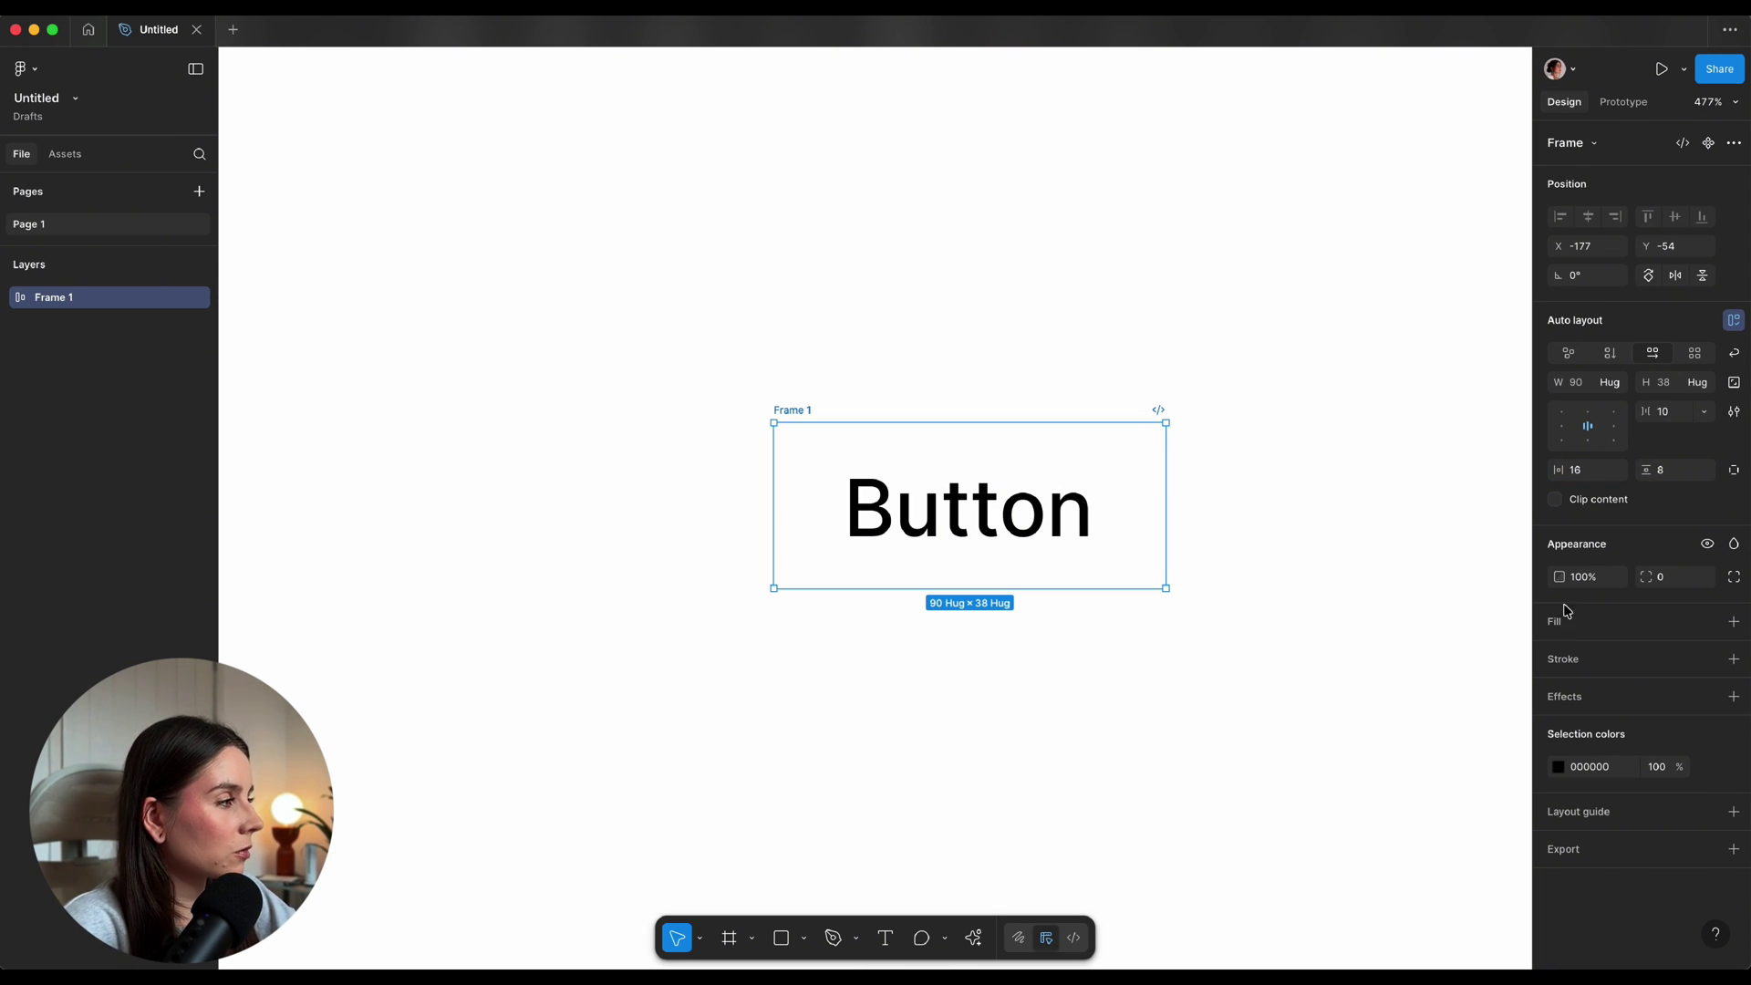
# Give the button frame a corner radius of 12 and a purple 6200FF fill
pyautogui.click(1673, 577)
pyautogui.write('12')
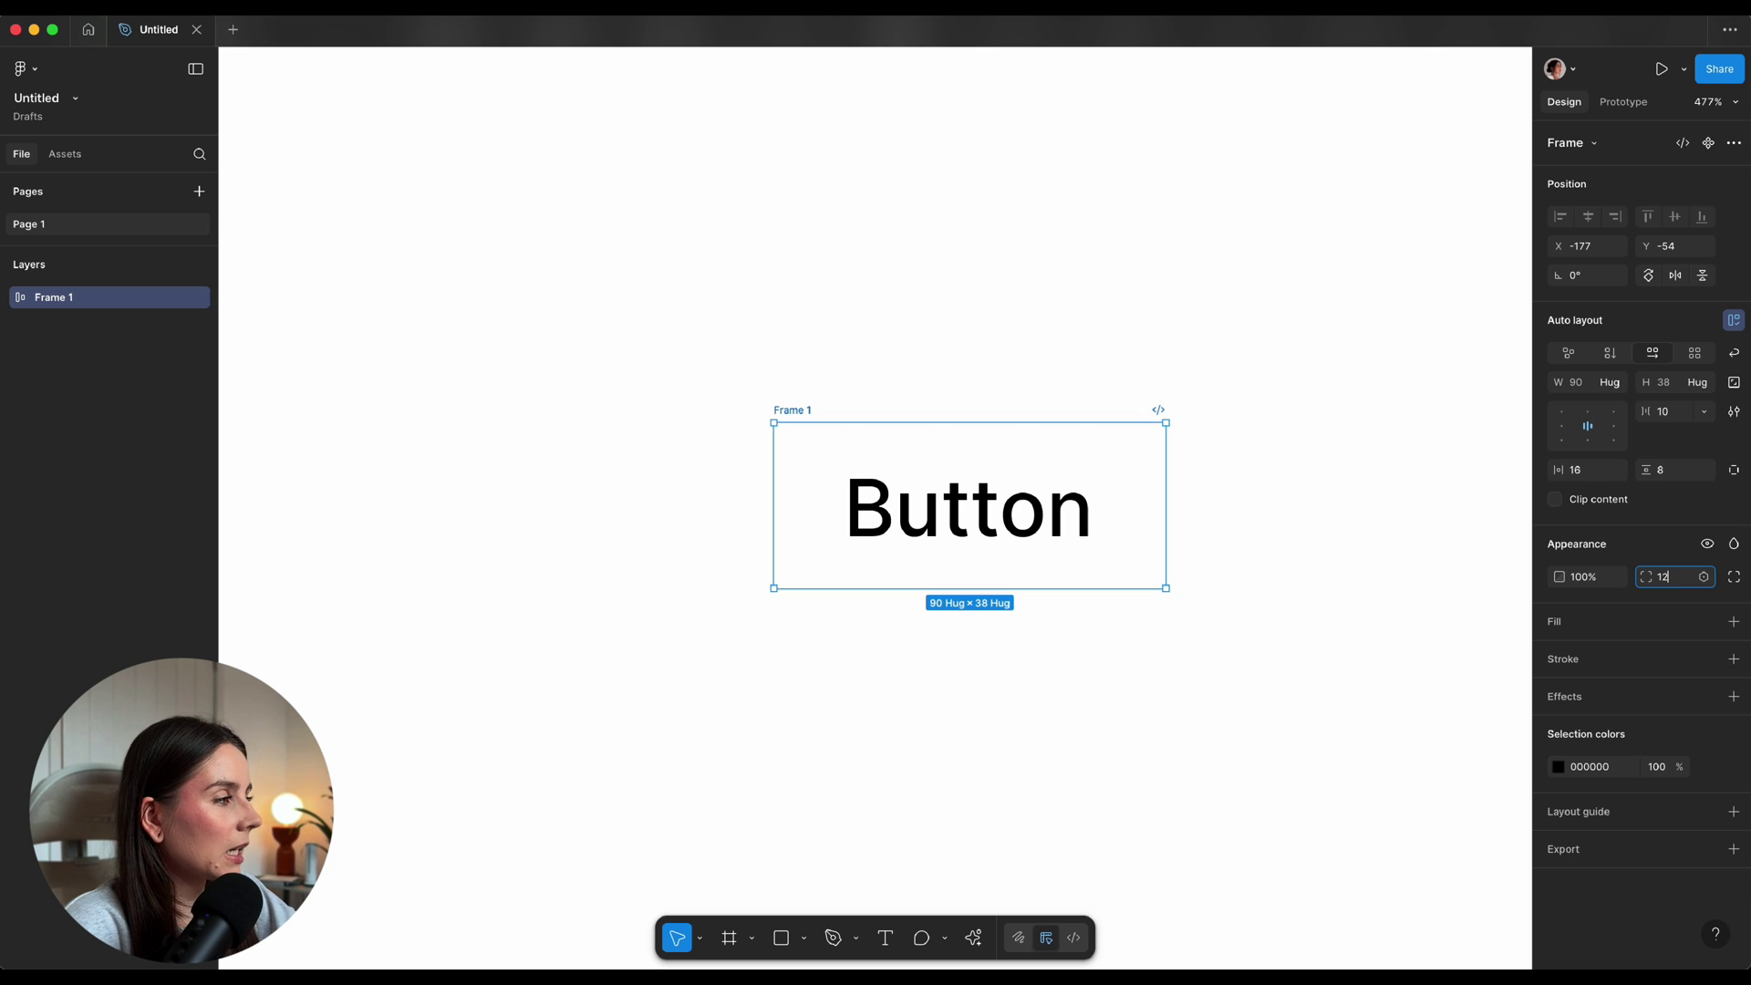
pyautogui.click(1726, 622)
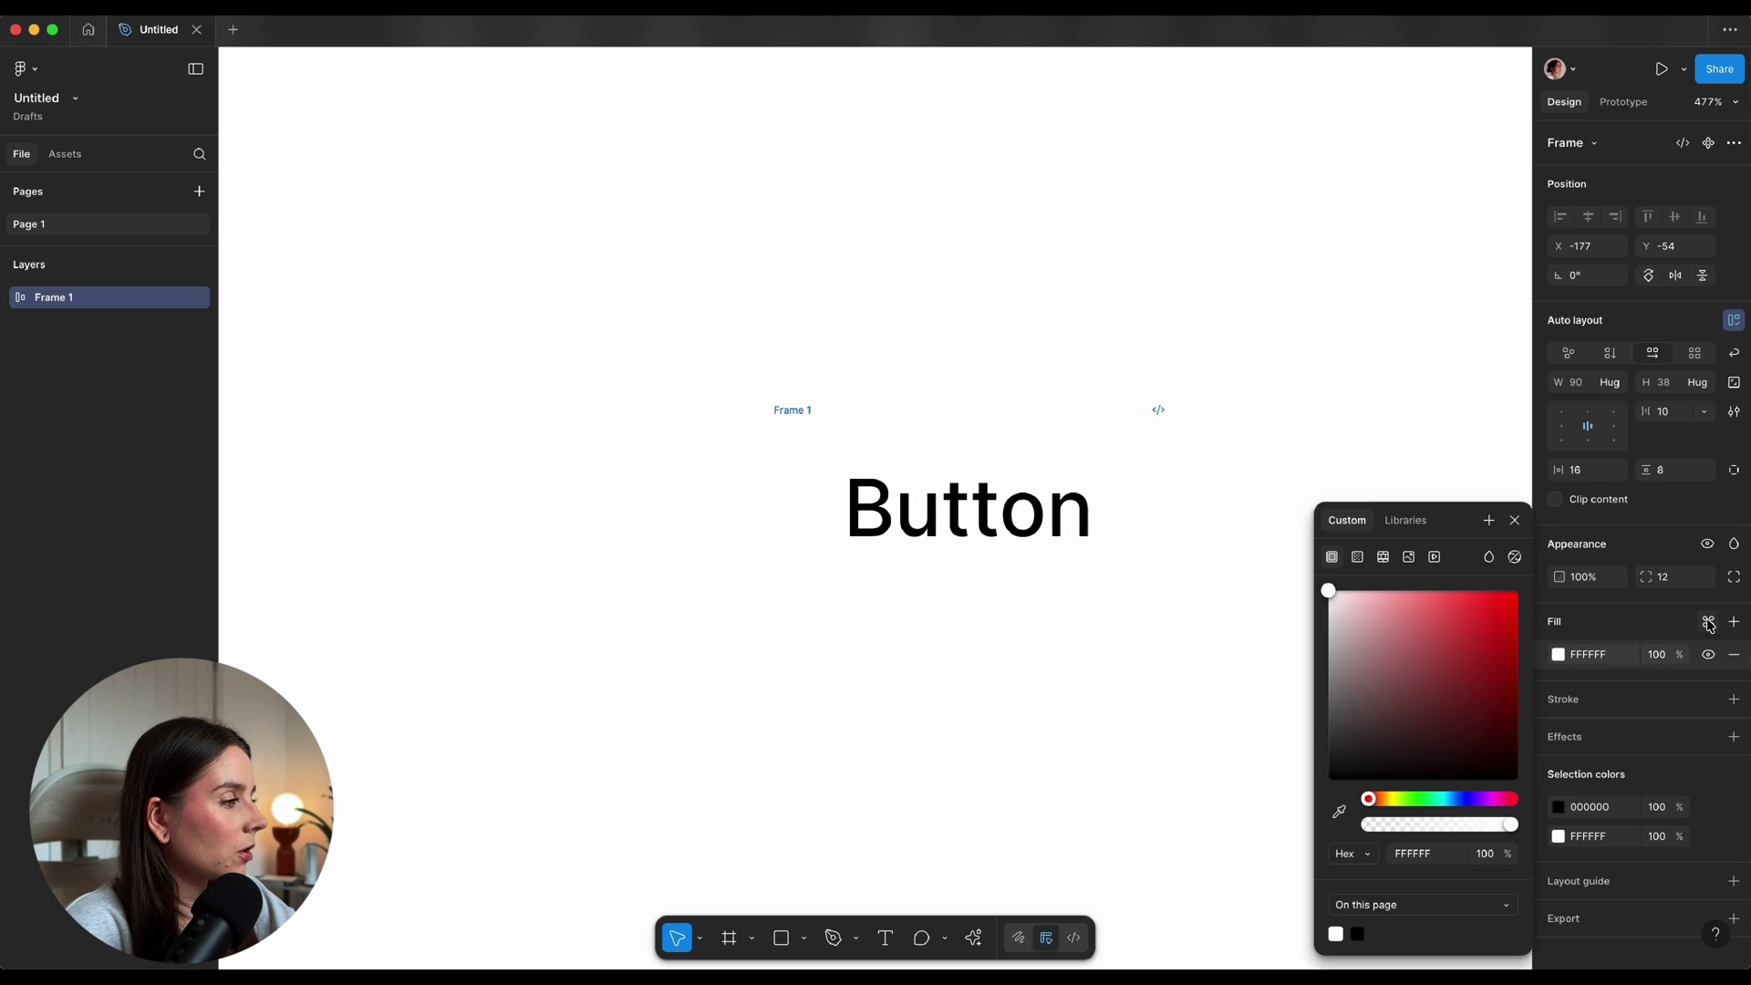
pyautogui.click(1477, 801)
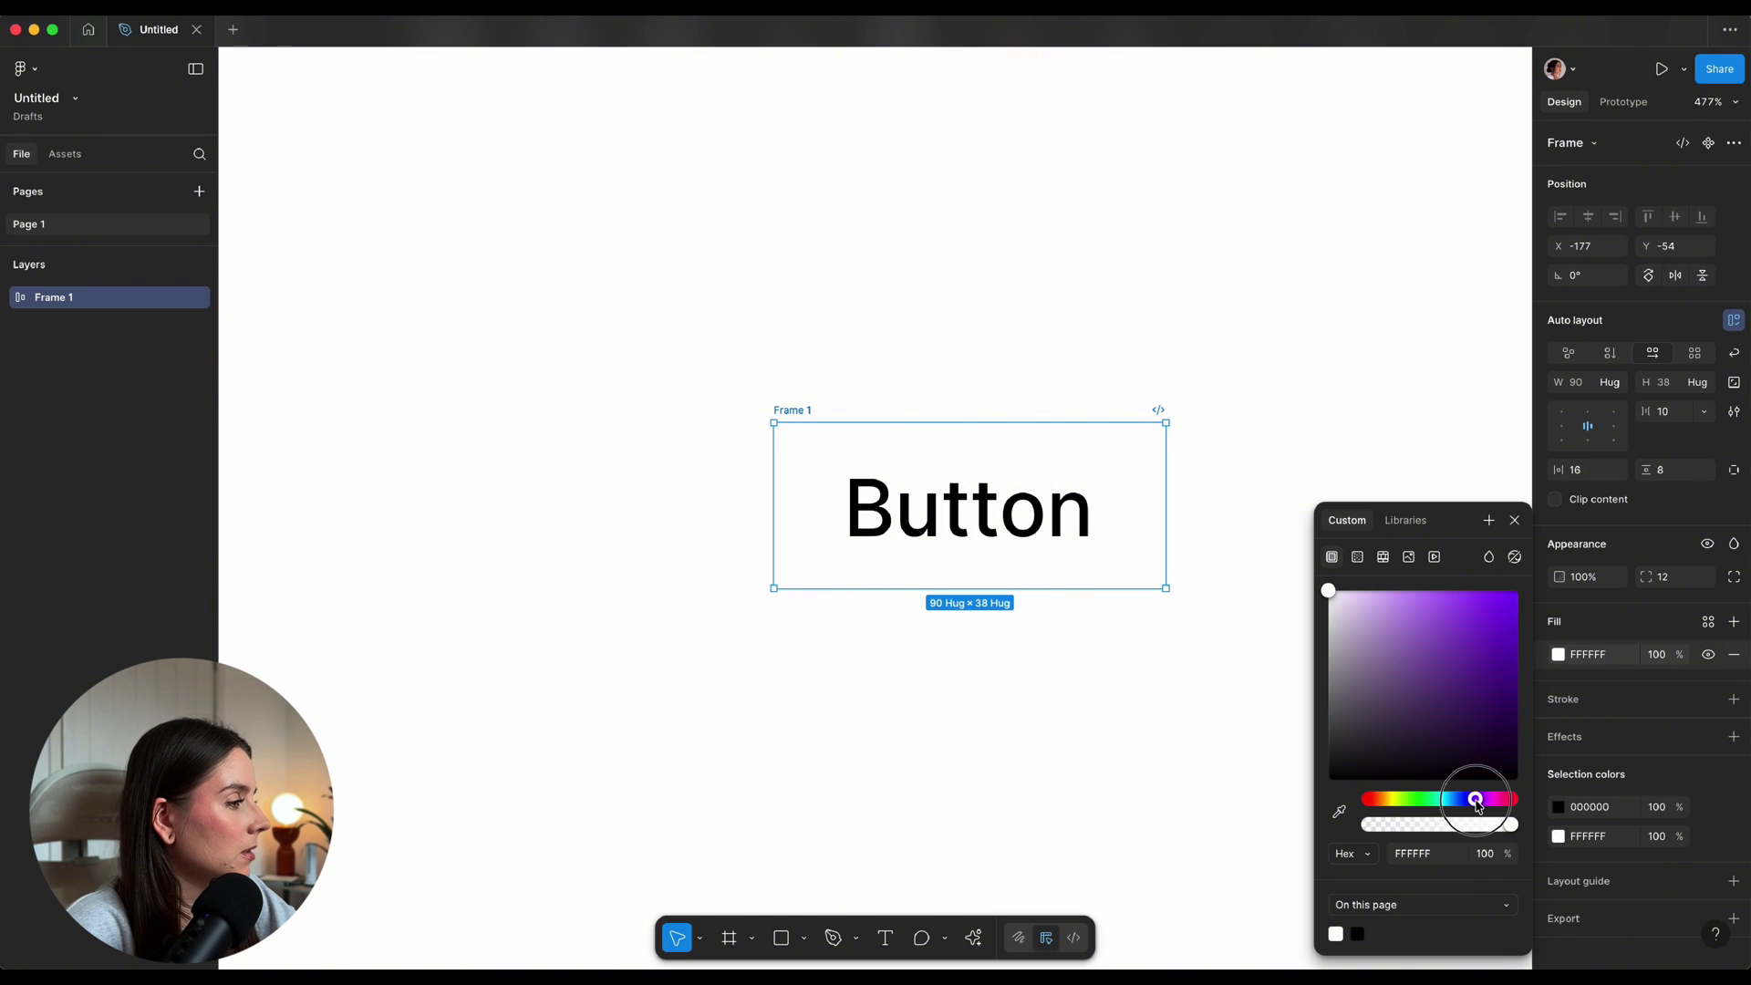
pyautogui.moveTo(1482, 796); pyautogui.dragTo(1476, 803)
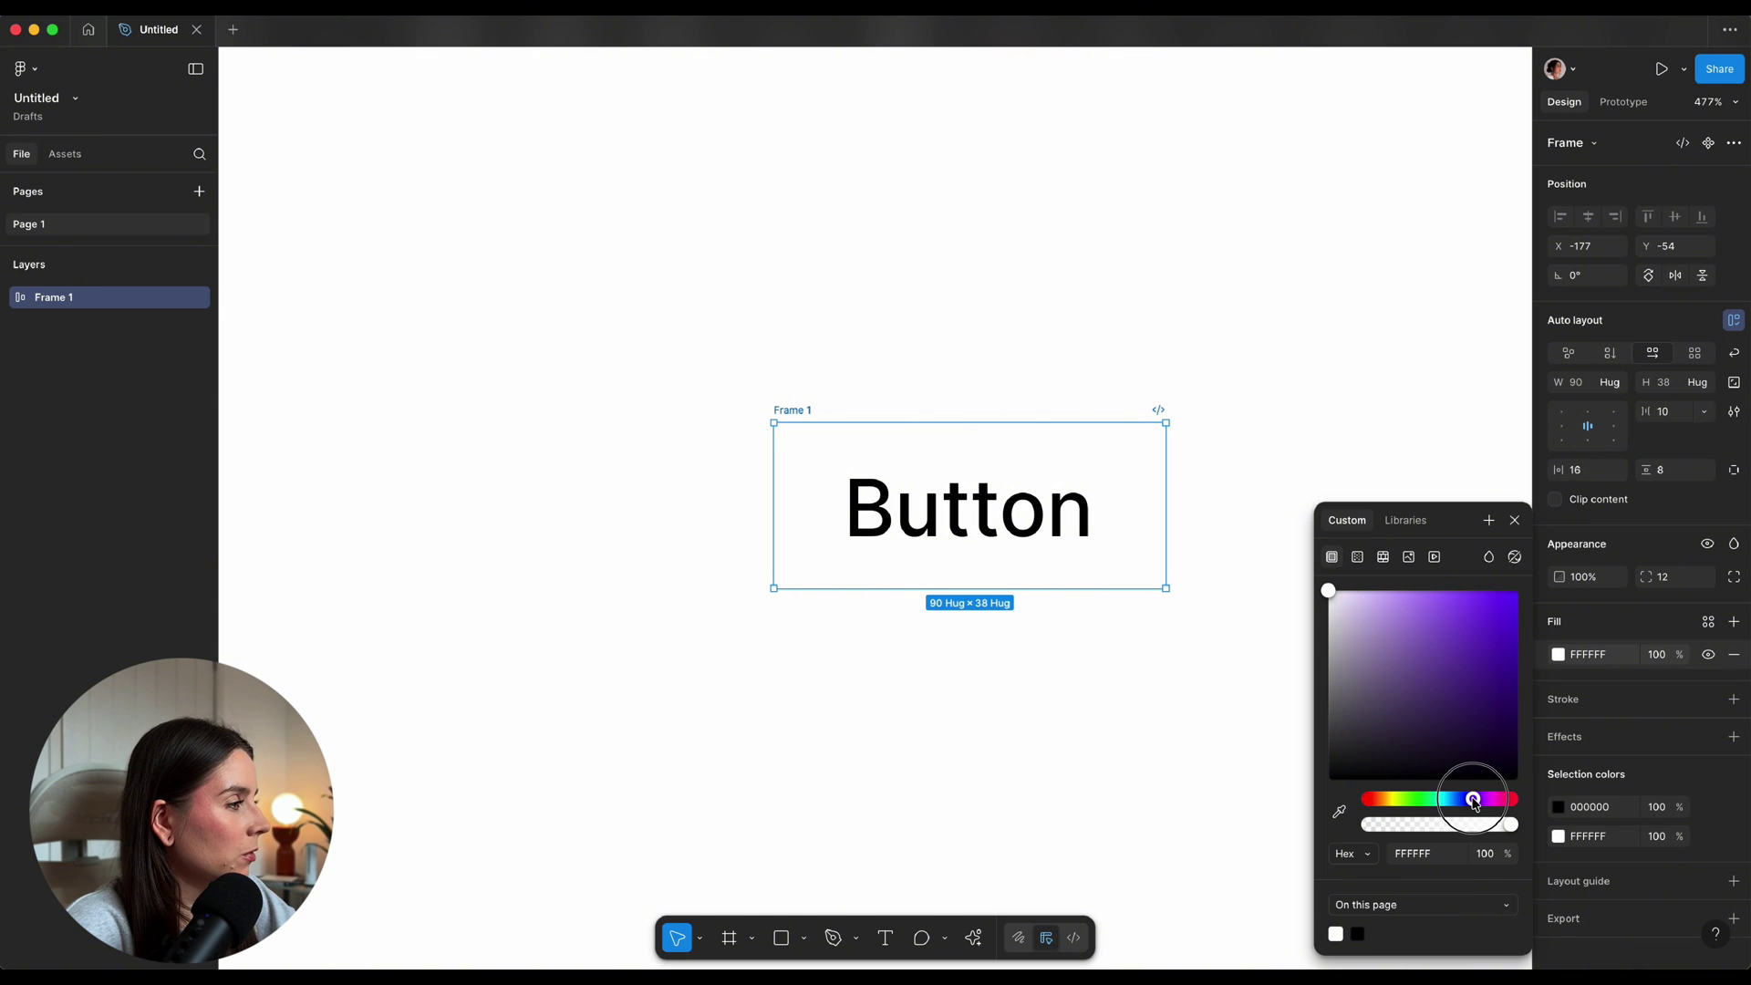
pyautogui.moveTo(1501, 613); pyautogui.dragTo(1521, 589)
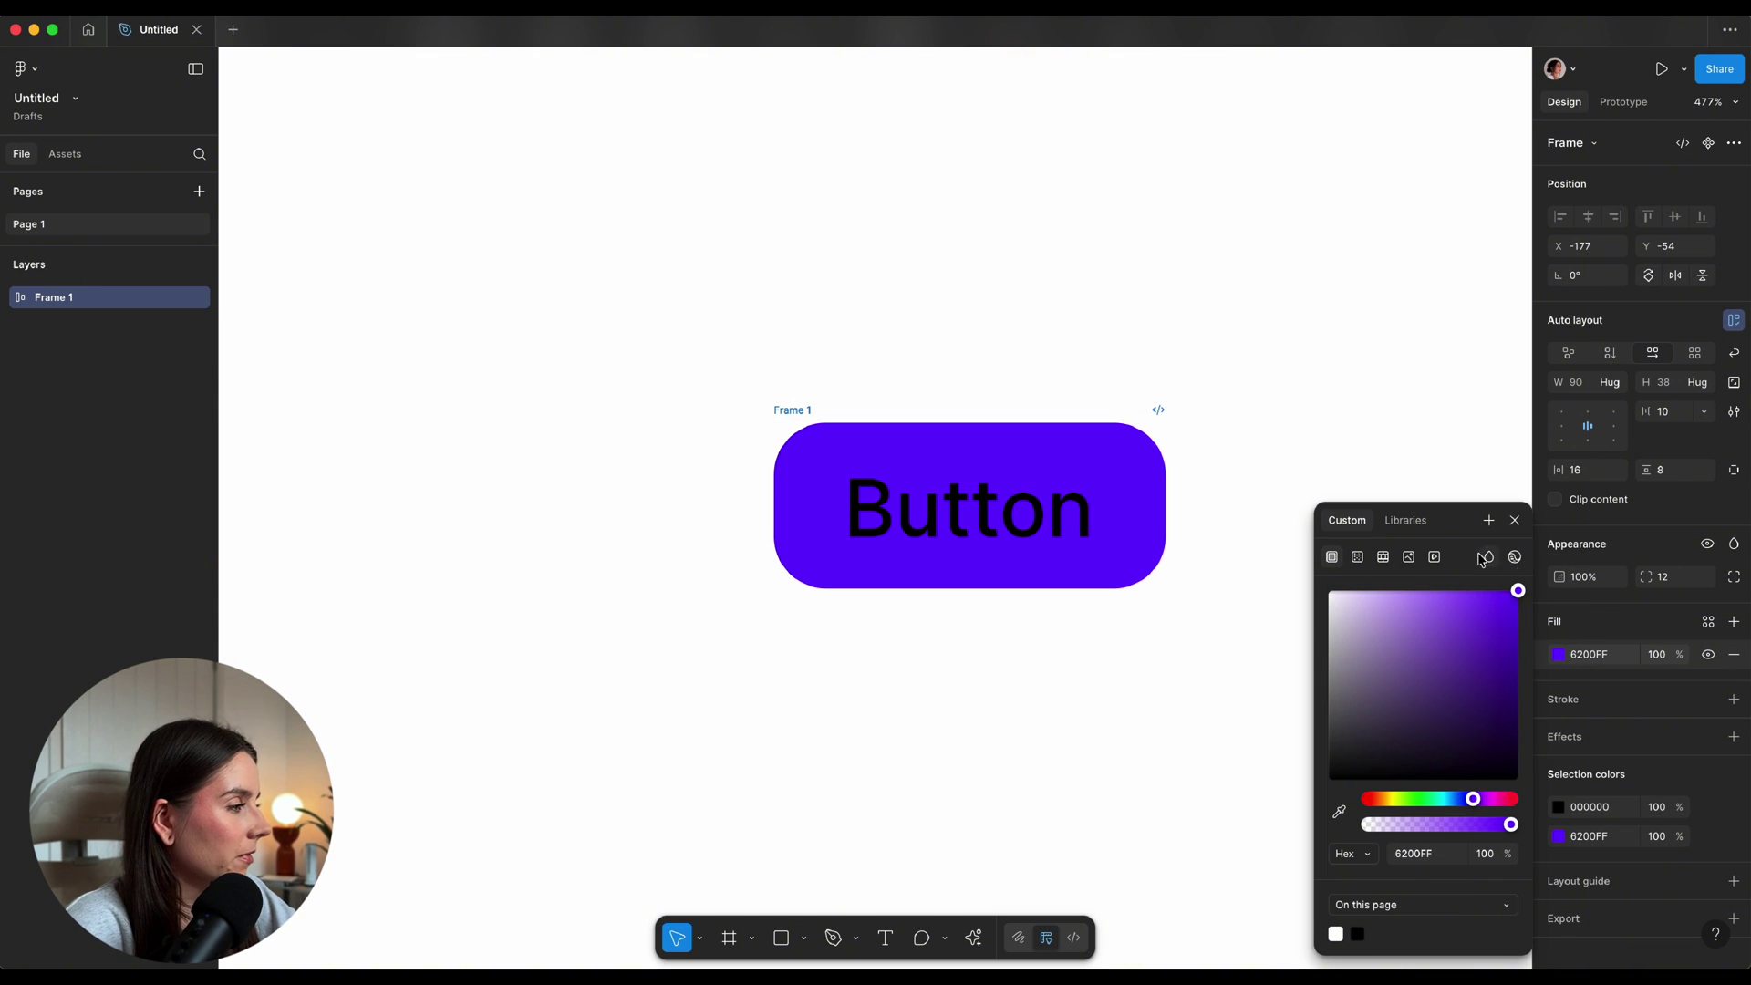
# Change the black selection color used by the button's label to white (FFFFFF), sampled from the canvas
pyautogui.click(1565, 812)
pyautogui.press('i')
pyautogui.click(1208, 520)
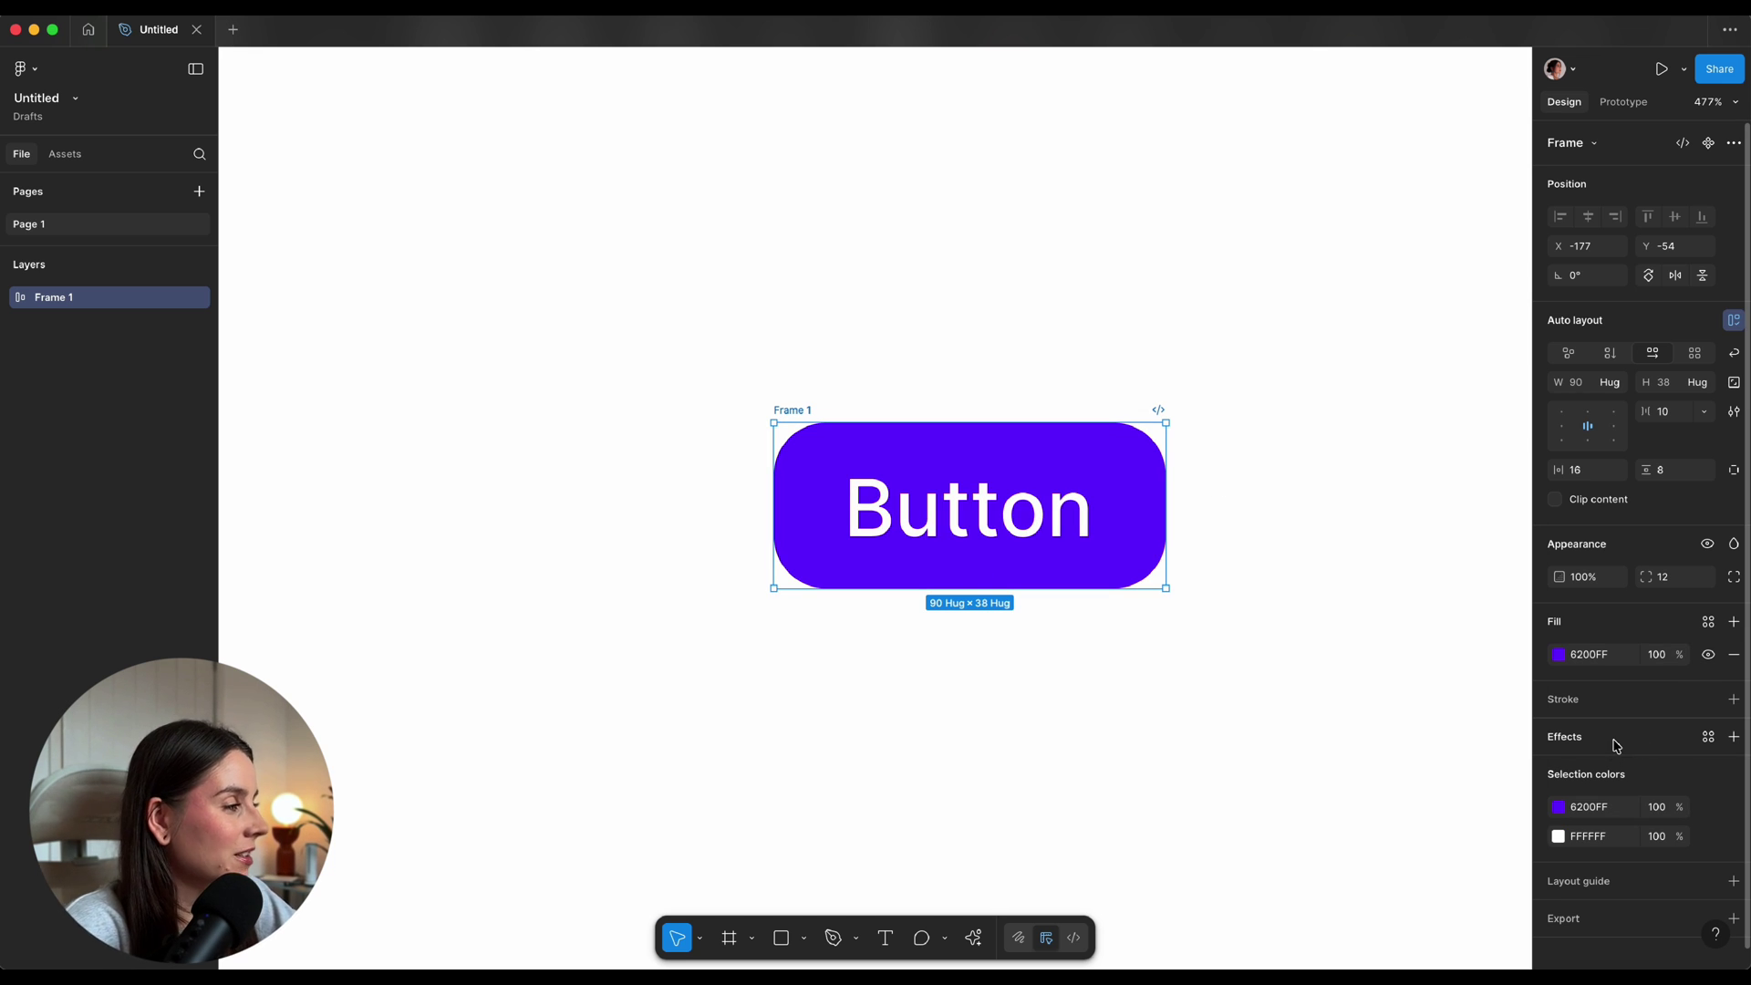
# Add an effect to the button frame and make it an inner shadow
pyautogui.click(1734, 738)
pyautogui.moveTo(1461, 724); pyautogui.dragTo(639, 406)
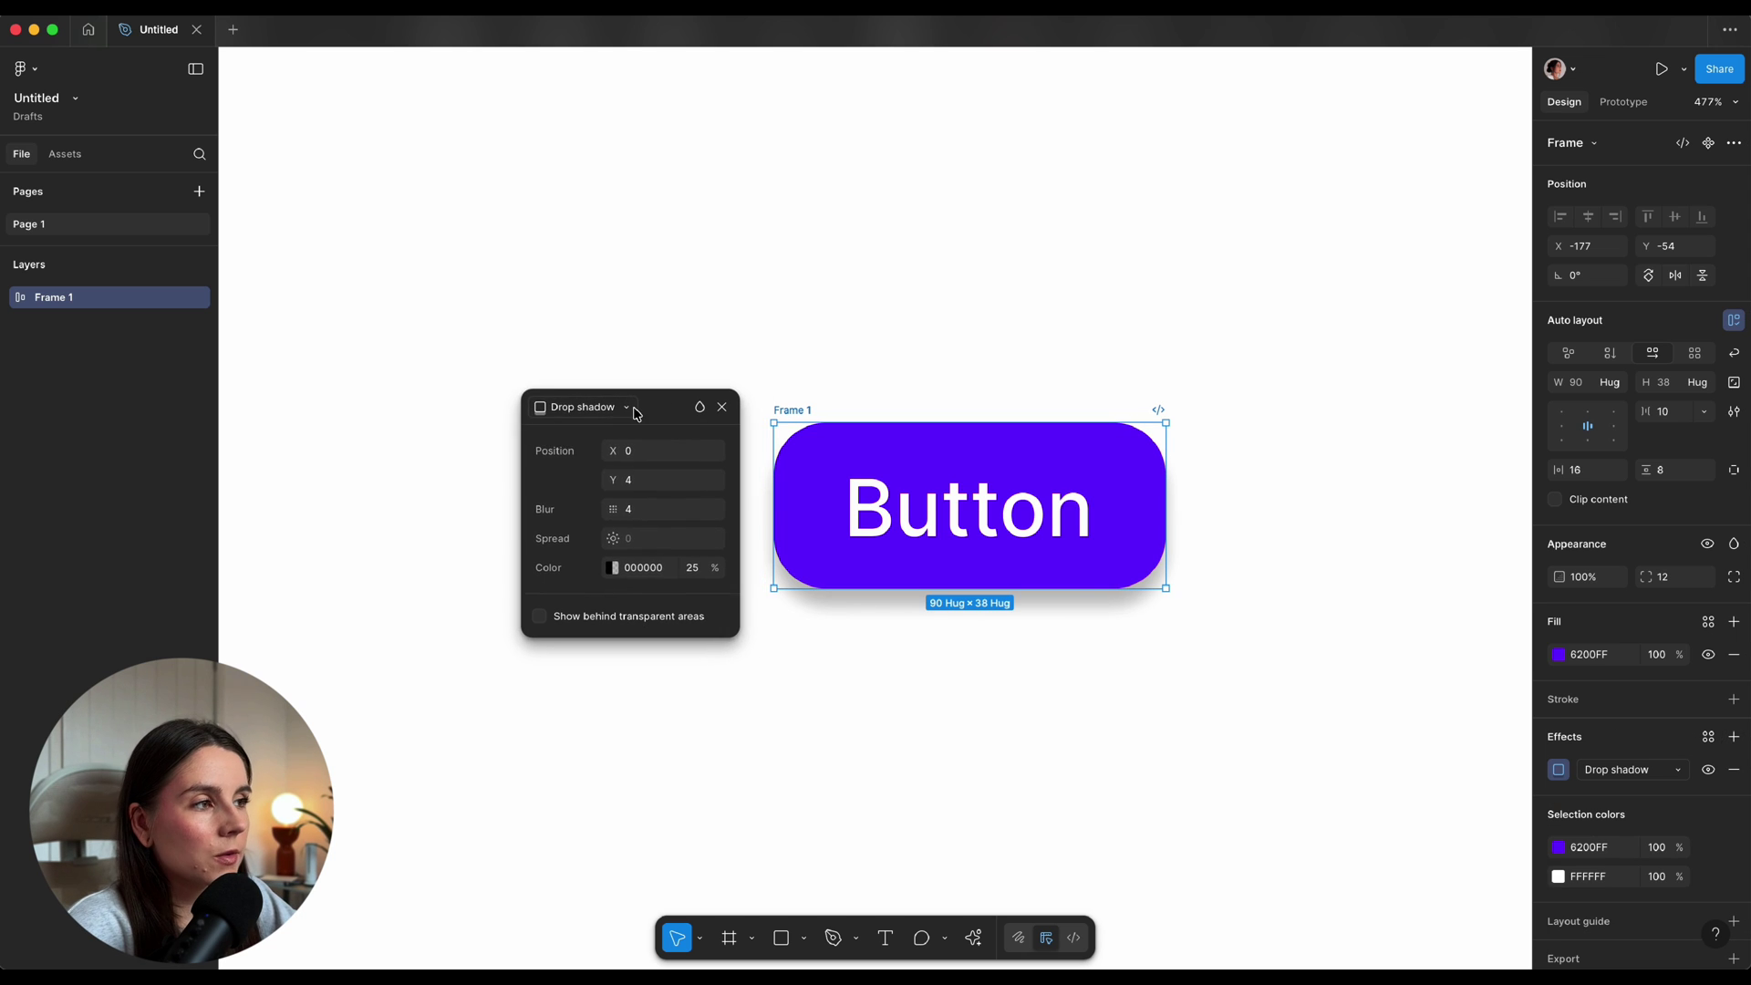
pyautogui.click(588, 407)
pyautogui.click(580, 387)
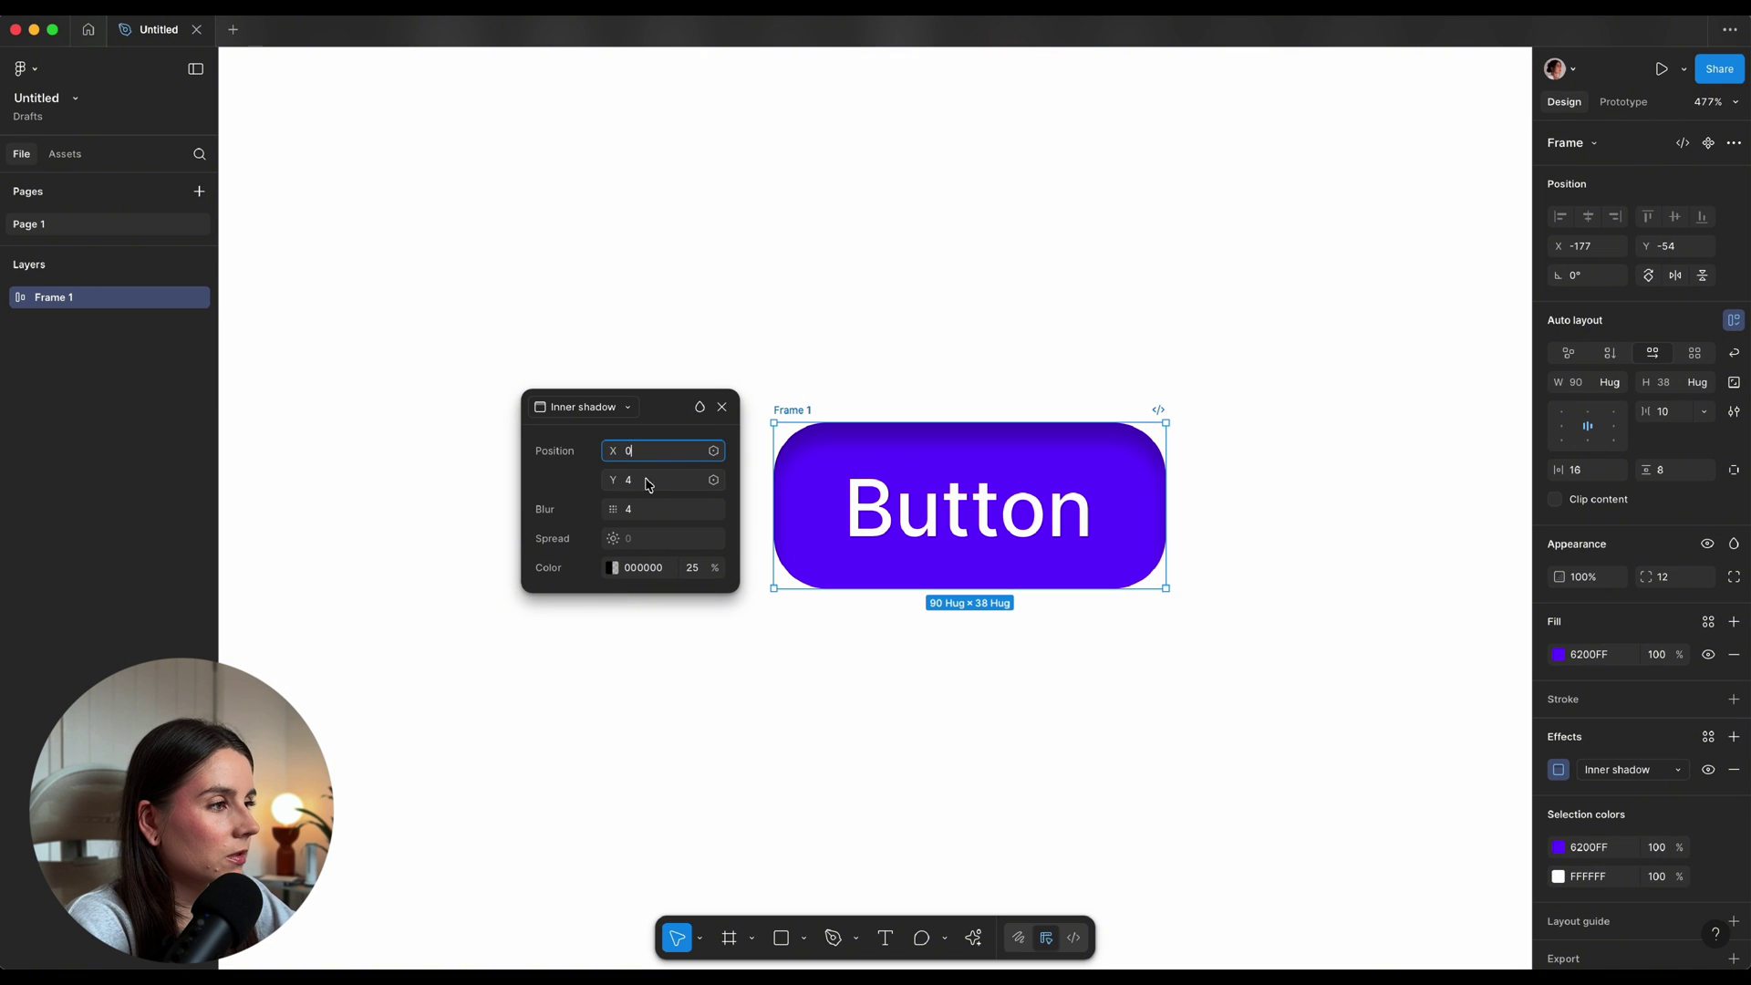
# Set the inner shadow's Y offset to 0 and its blur to 0
pyautogui.click(648, 481)
pyautogui.write('0')
pyautogui.click(645, 509)
pyautogui.write('0')
pyautogui.press('Return')
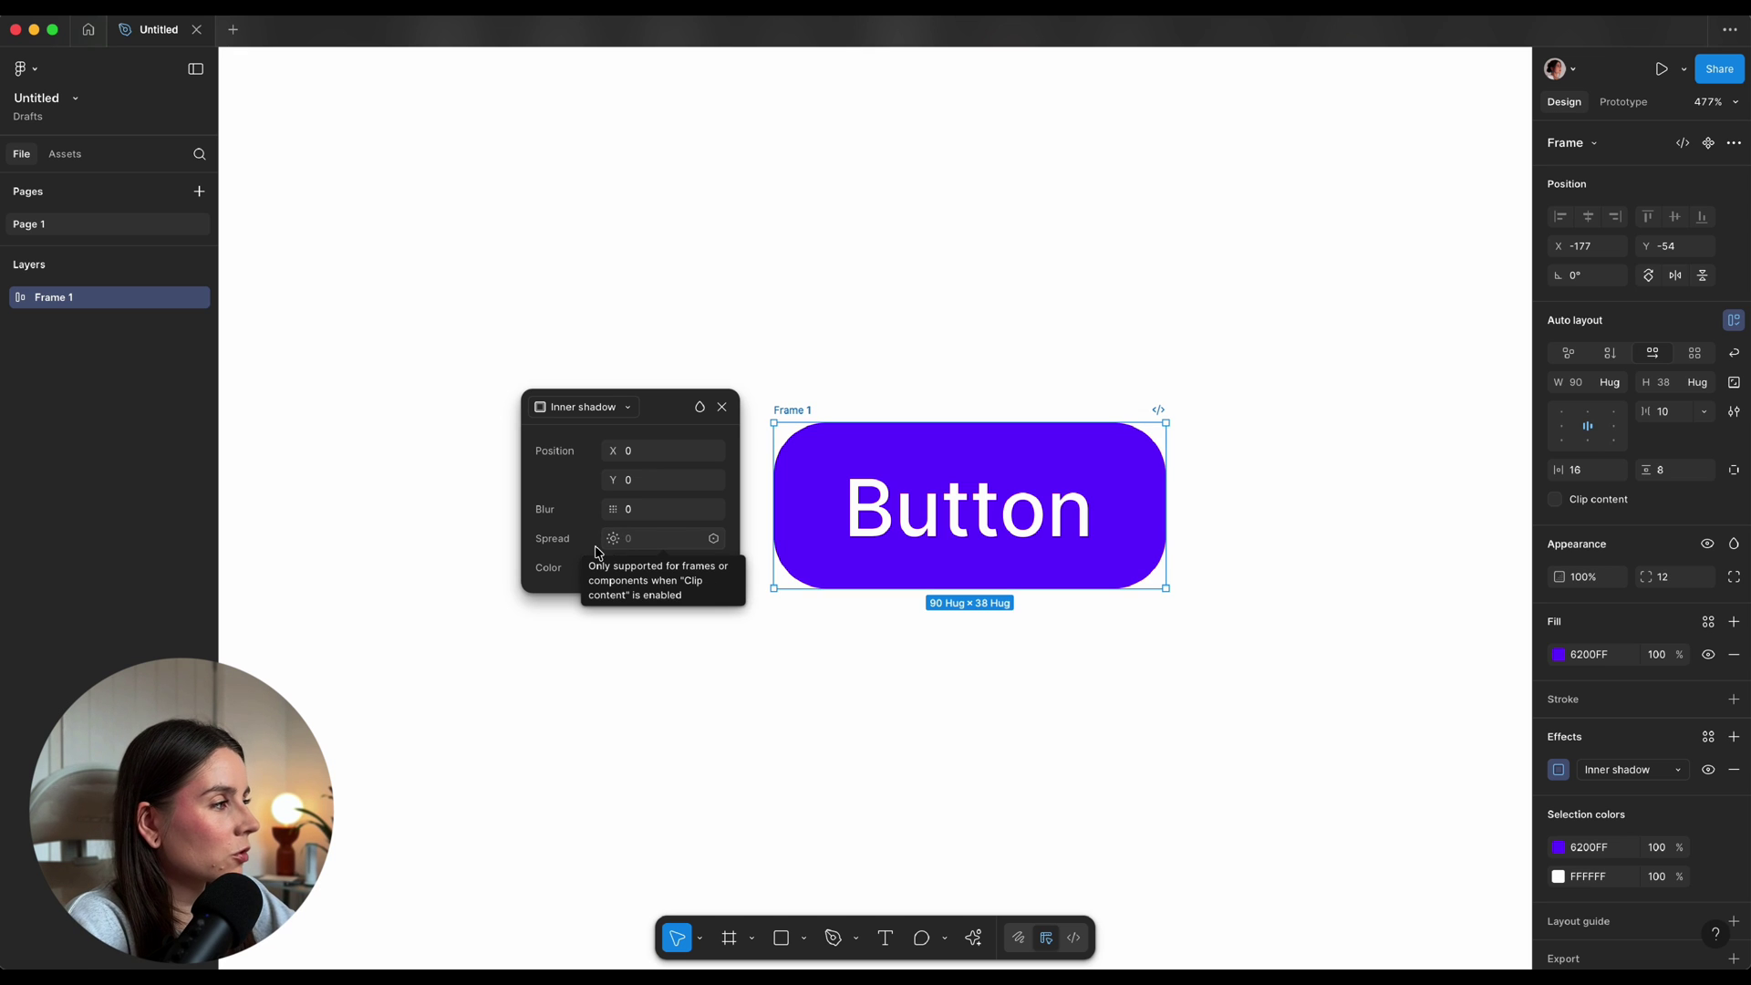
# Enable Clip content on the button frame and set the inner shadow's spread to 0.5
pyautogui.click(1556, 501)
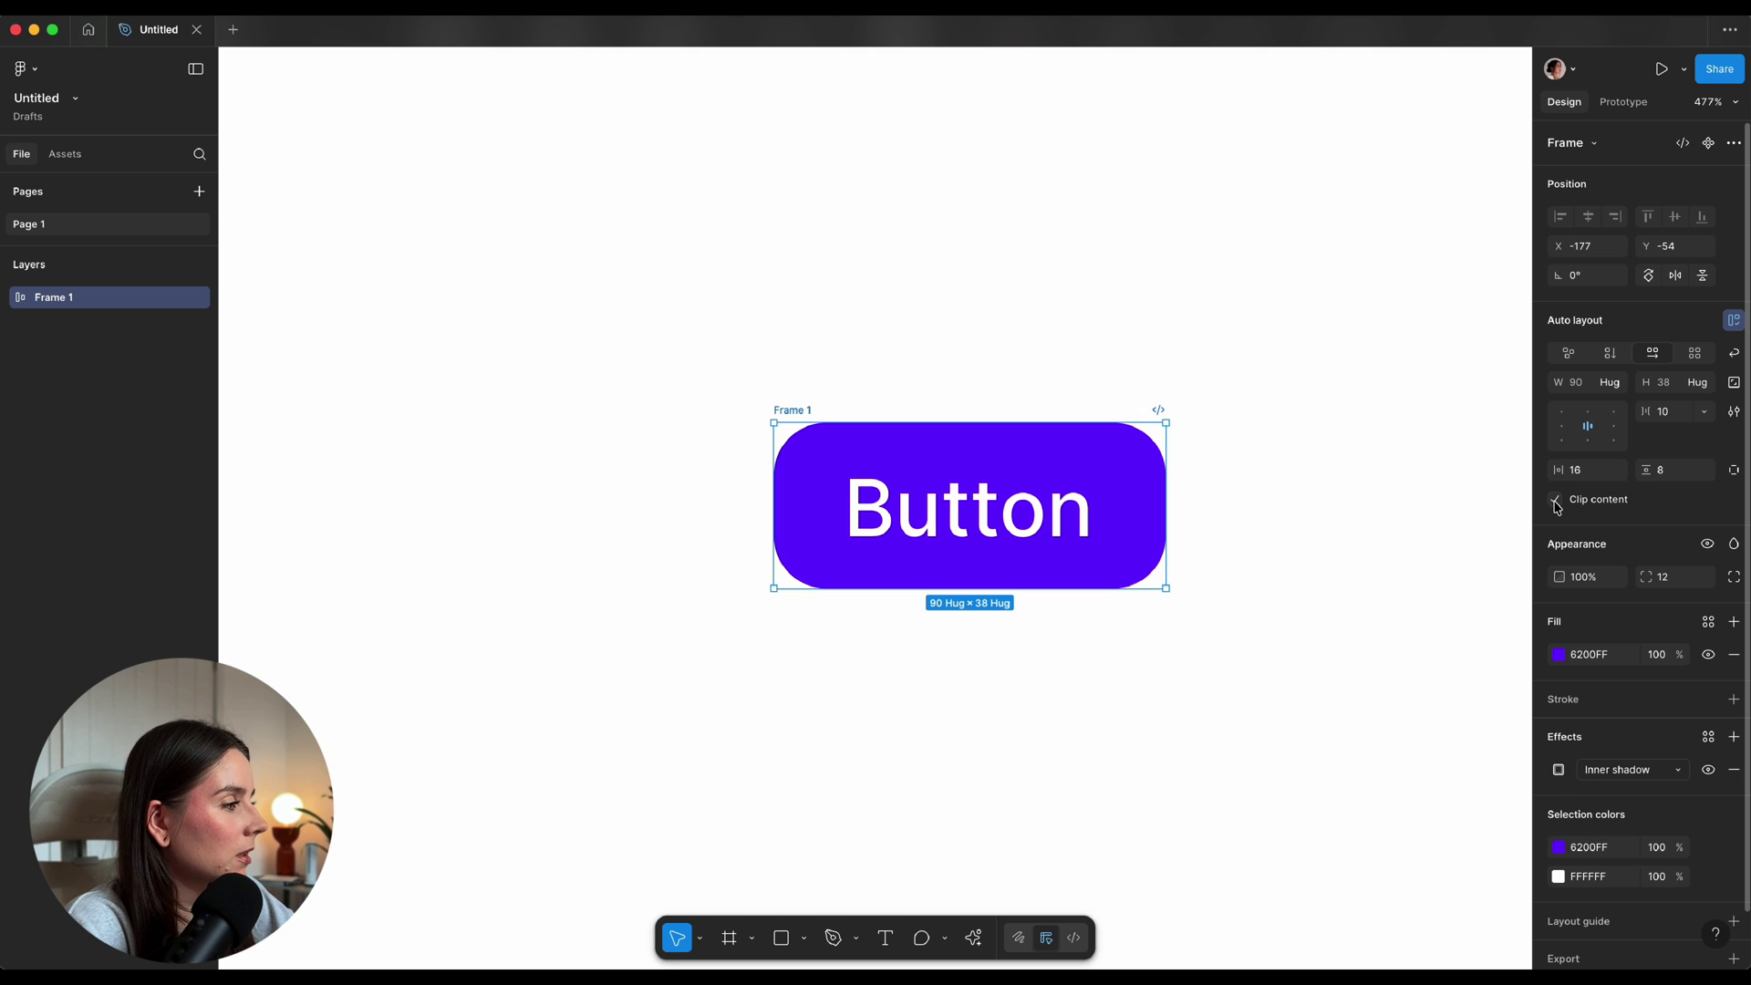
pyautogui.click(1559, 770)
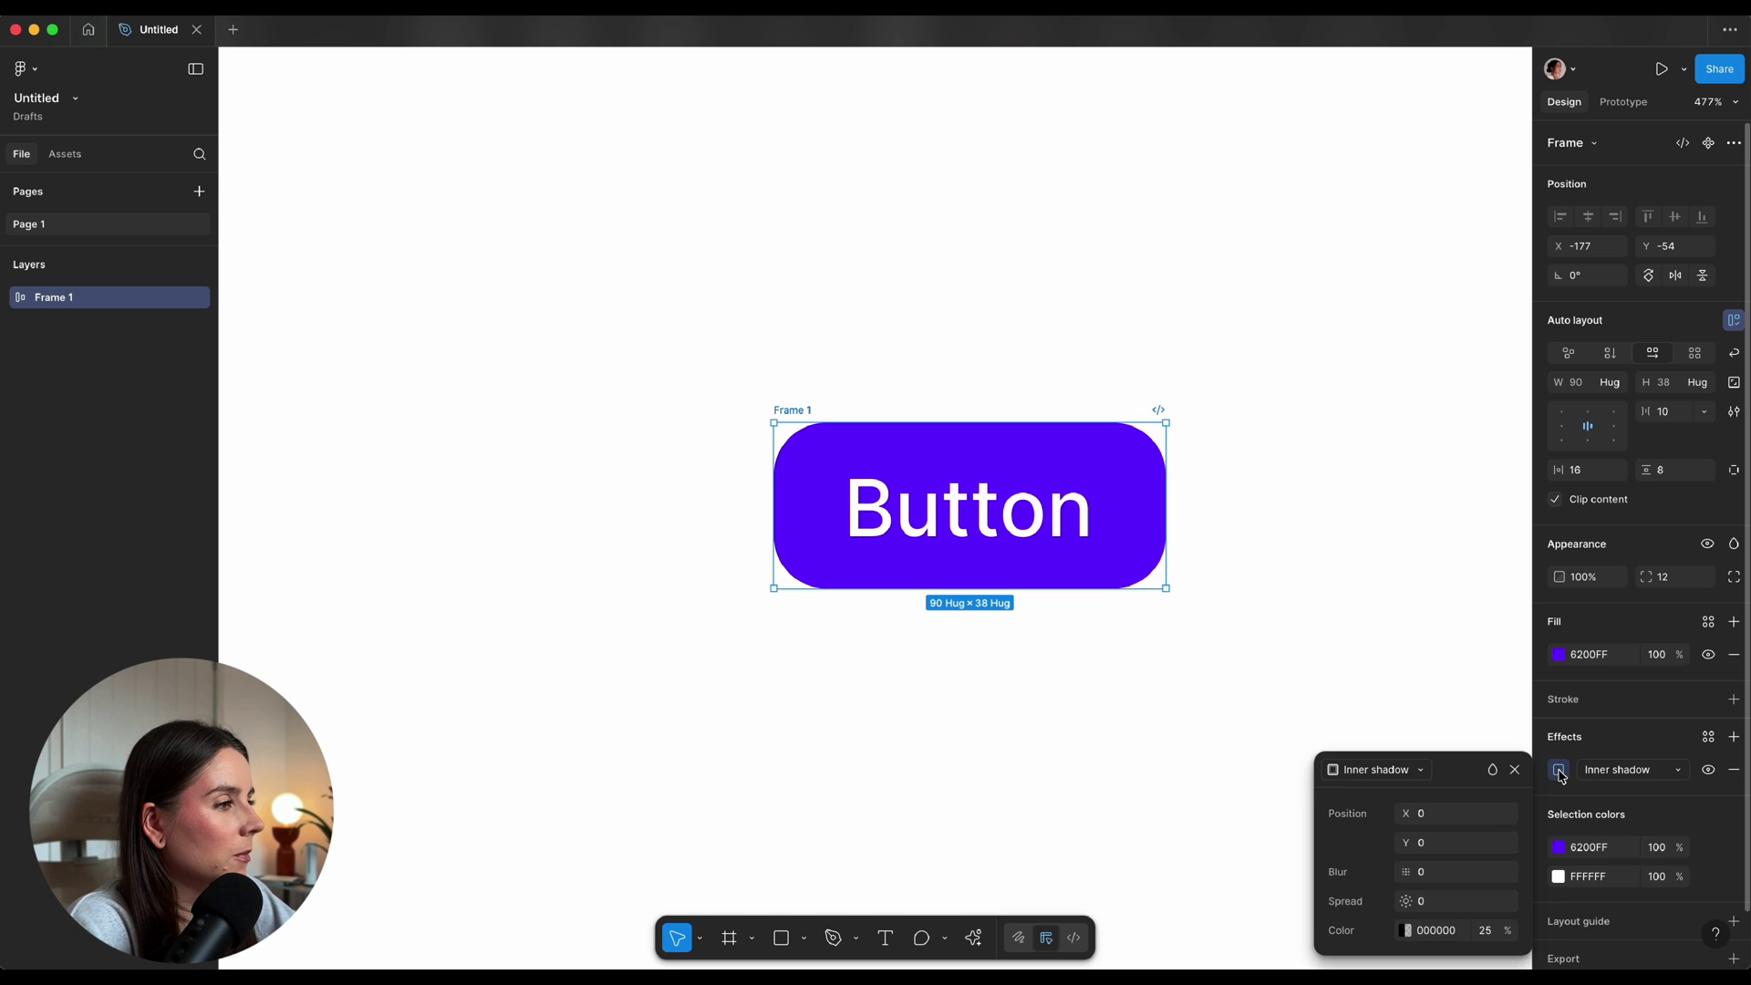
pyautogui.moveTo(1448, 764); pyautogui.dragTo(627, 394)
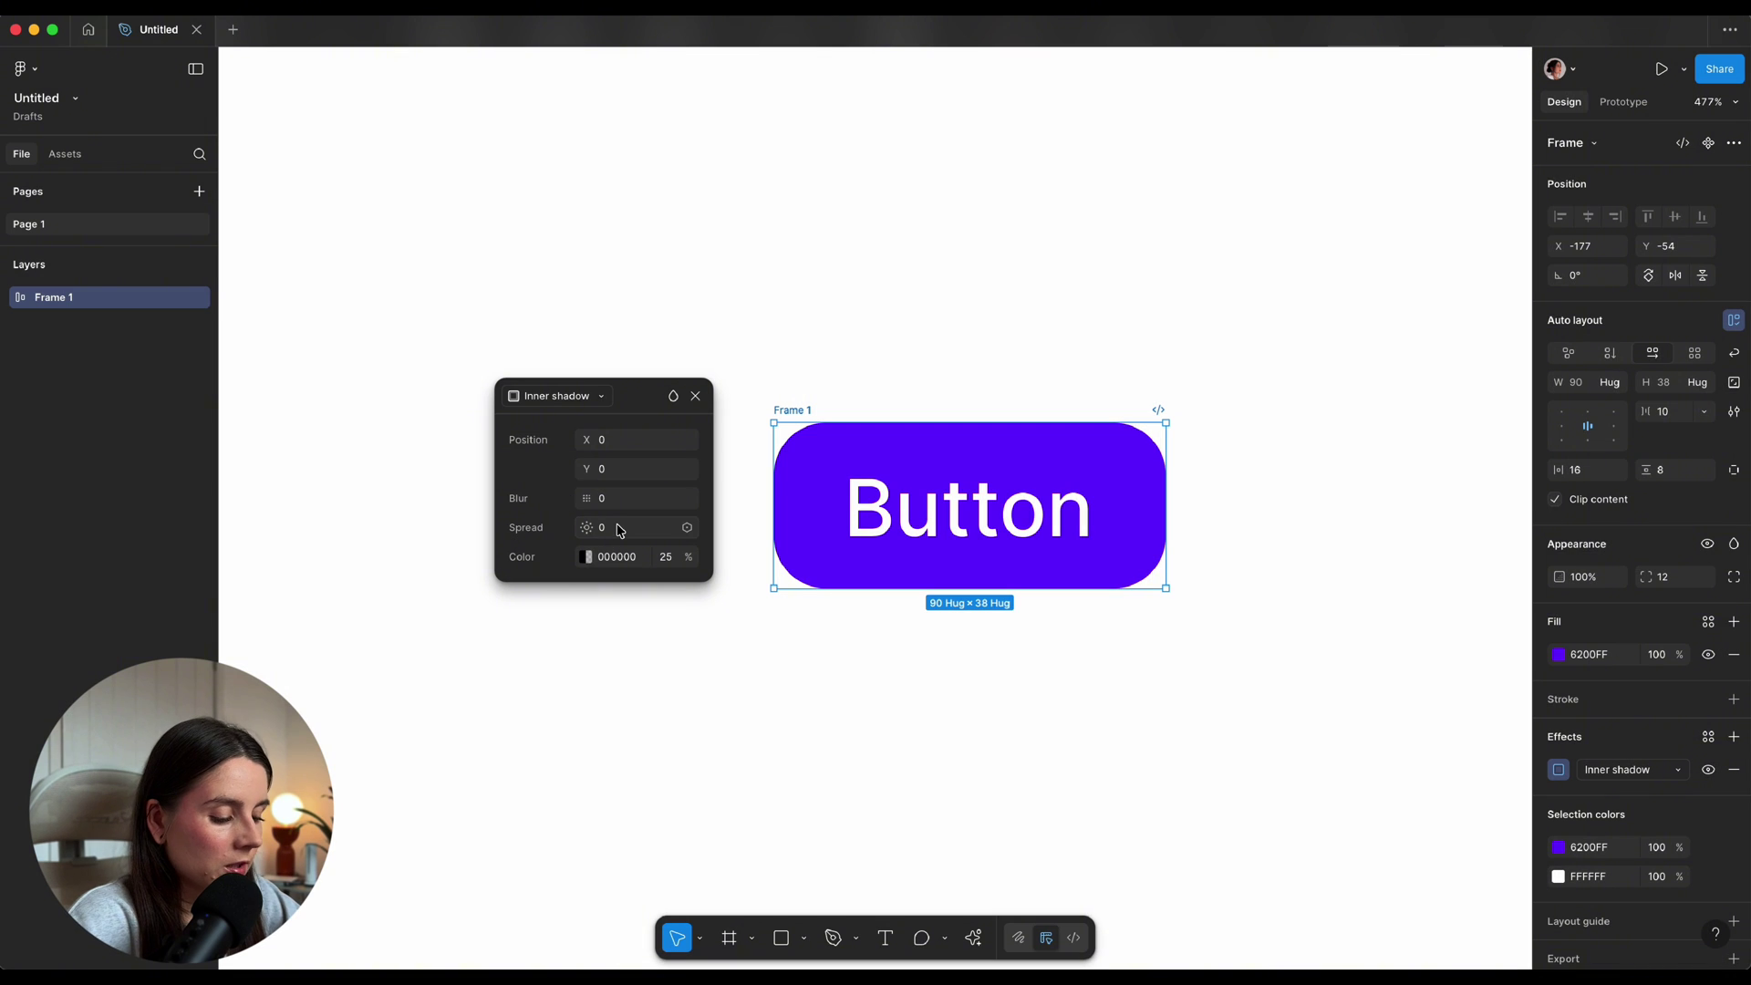
pyautogui.write('.5')
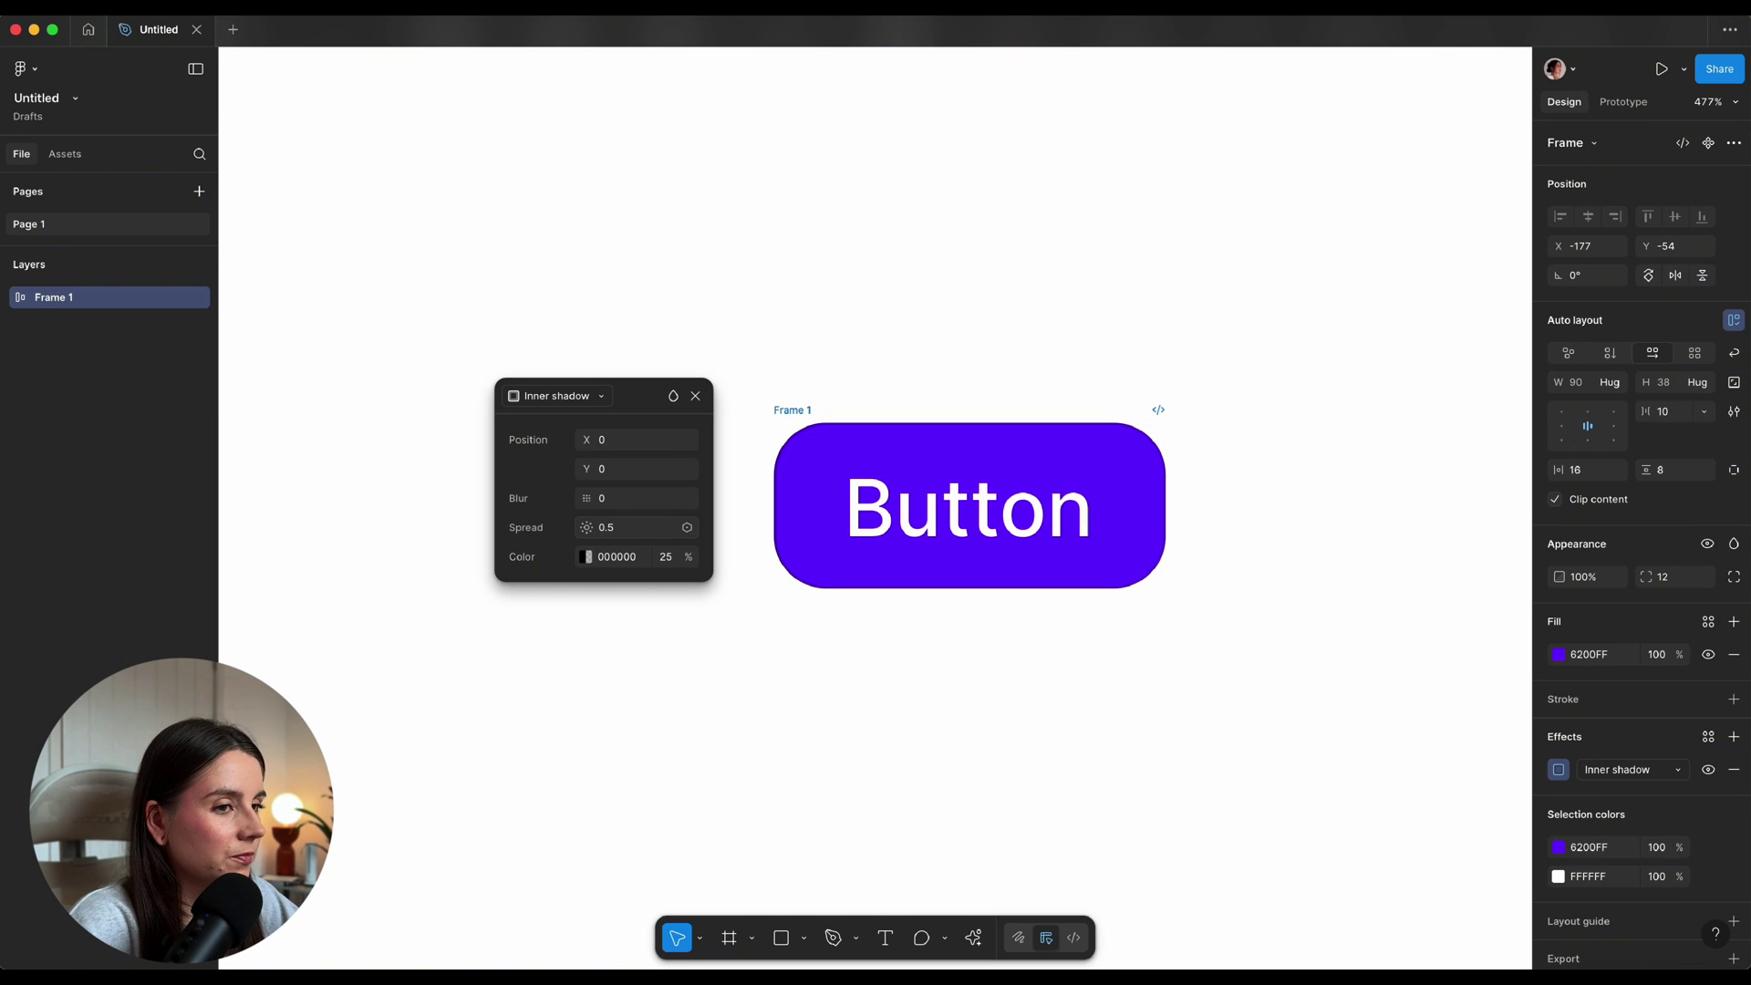
pyautogui.press('Return')
# Set the black inner shadow's opacity to 15%
pyautogui.click(675, 558)
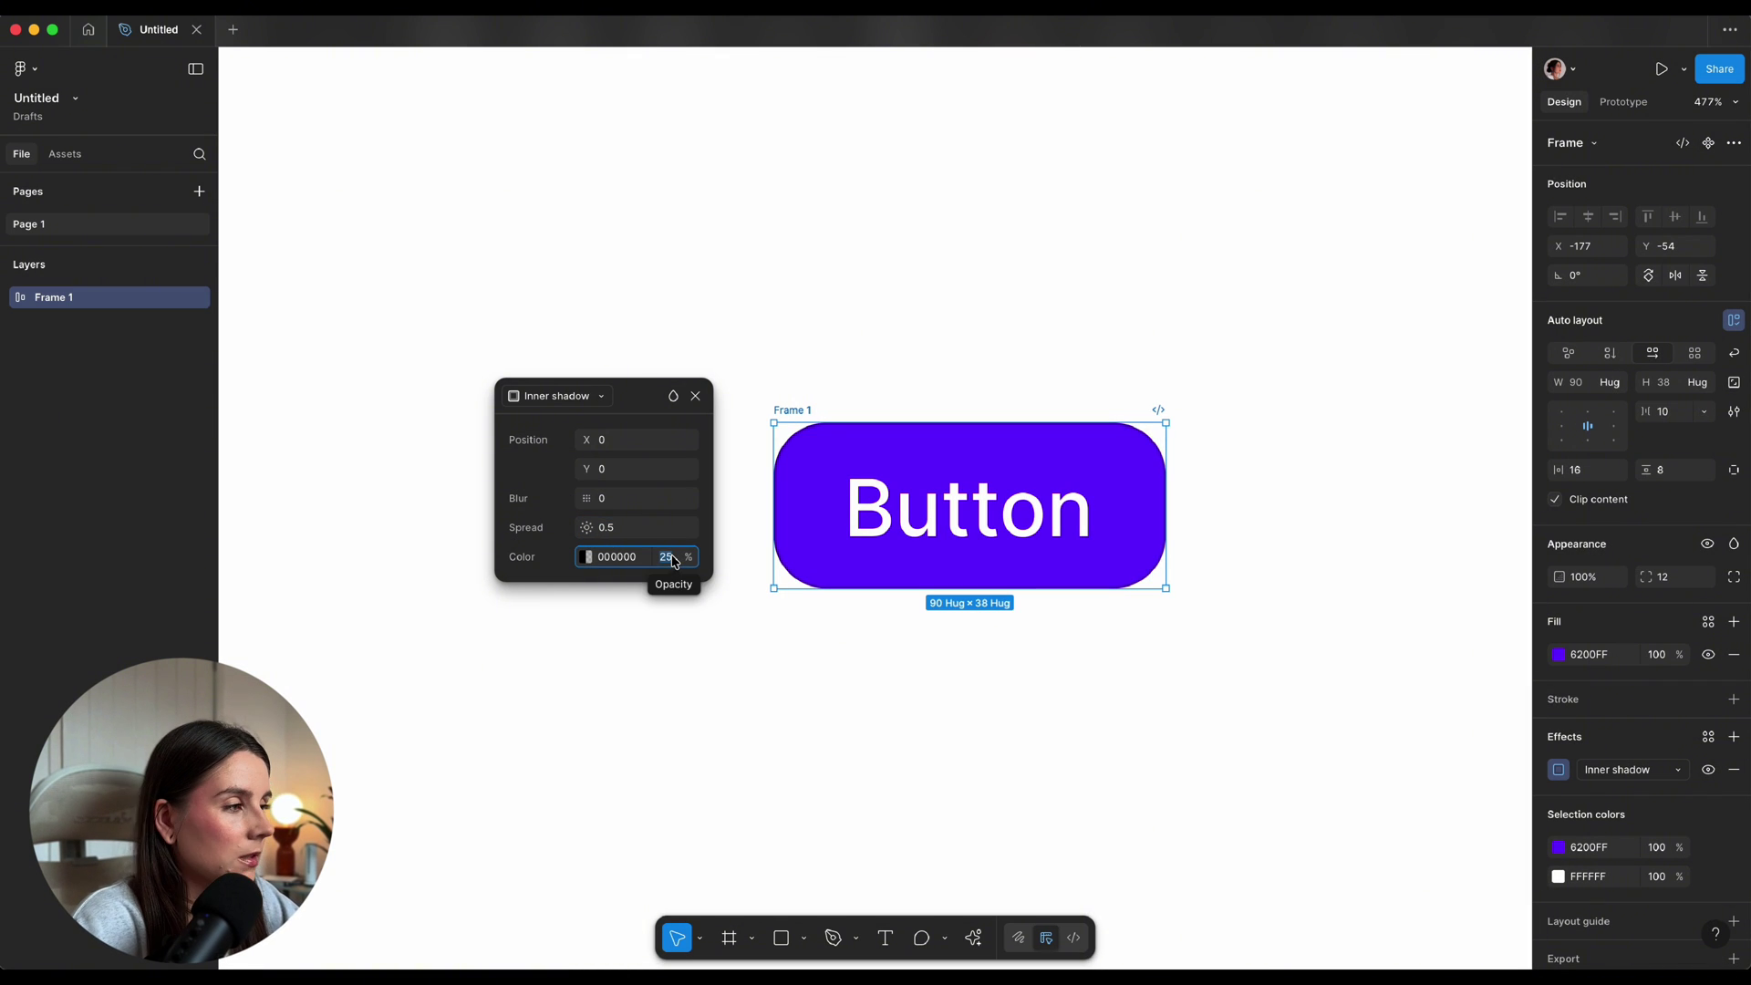
pyautogui.write('15')
pyautogui.press('Return')
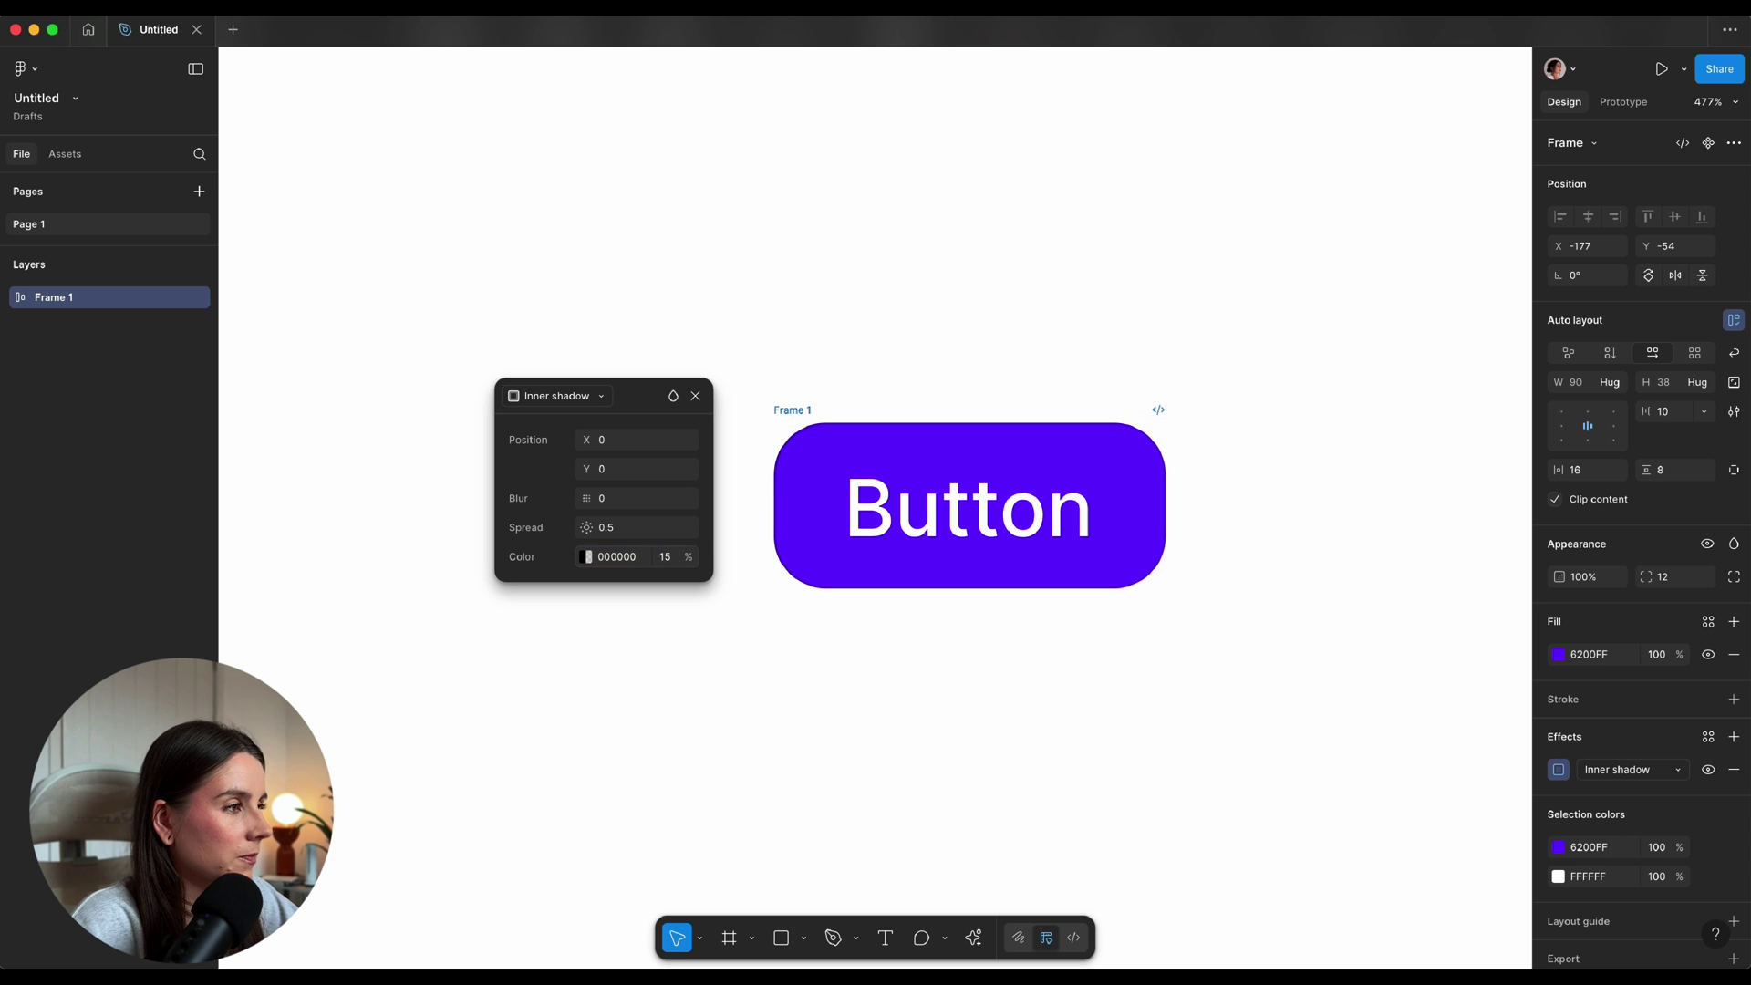
# Add a second effect to the button frame and make it an inner shadow as well
pyautogui.scroll(5, 867, 496)
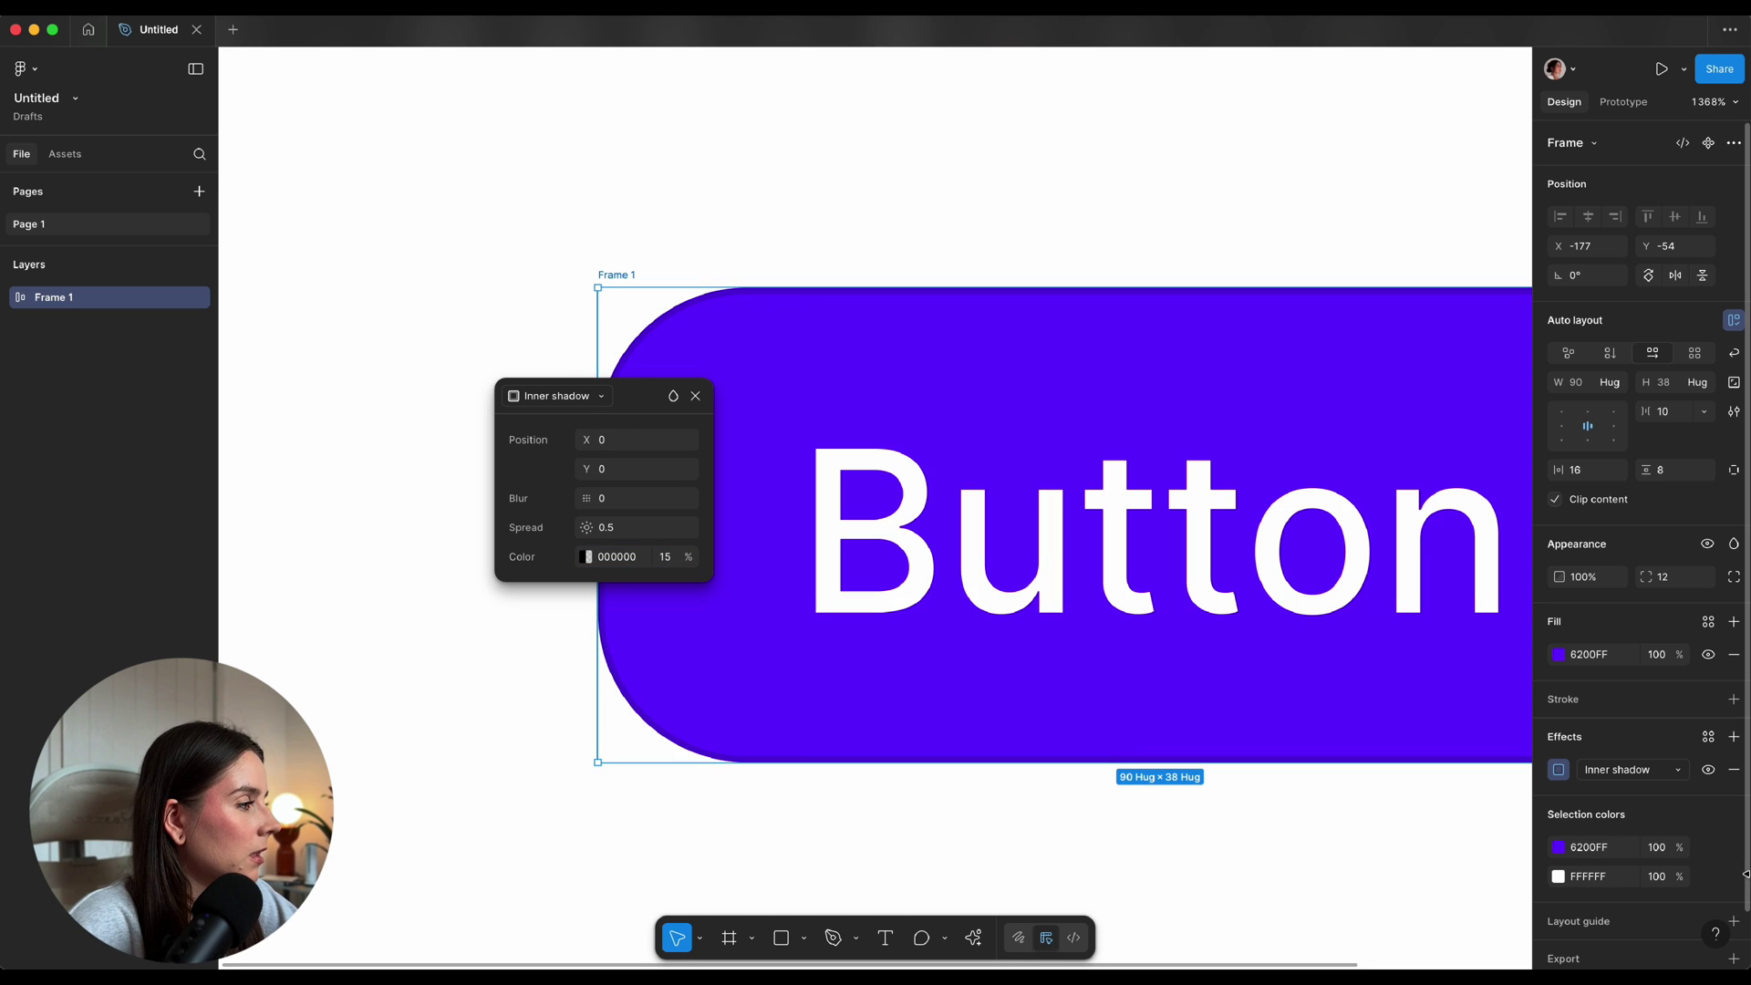
pyautogui.click(1734, 736)
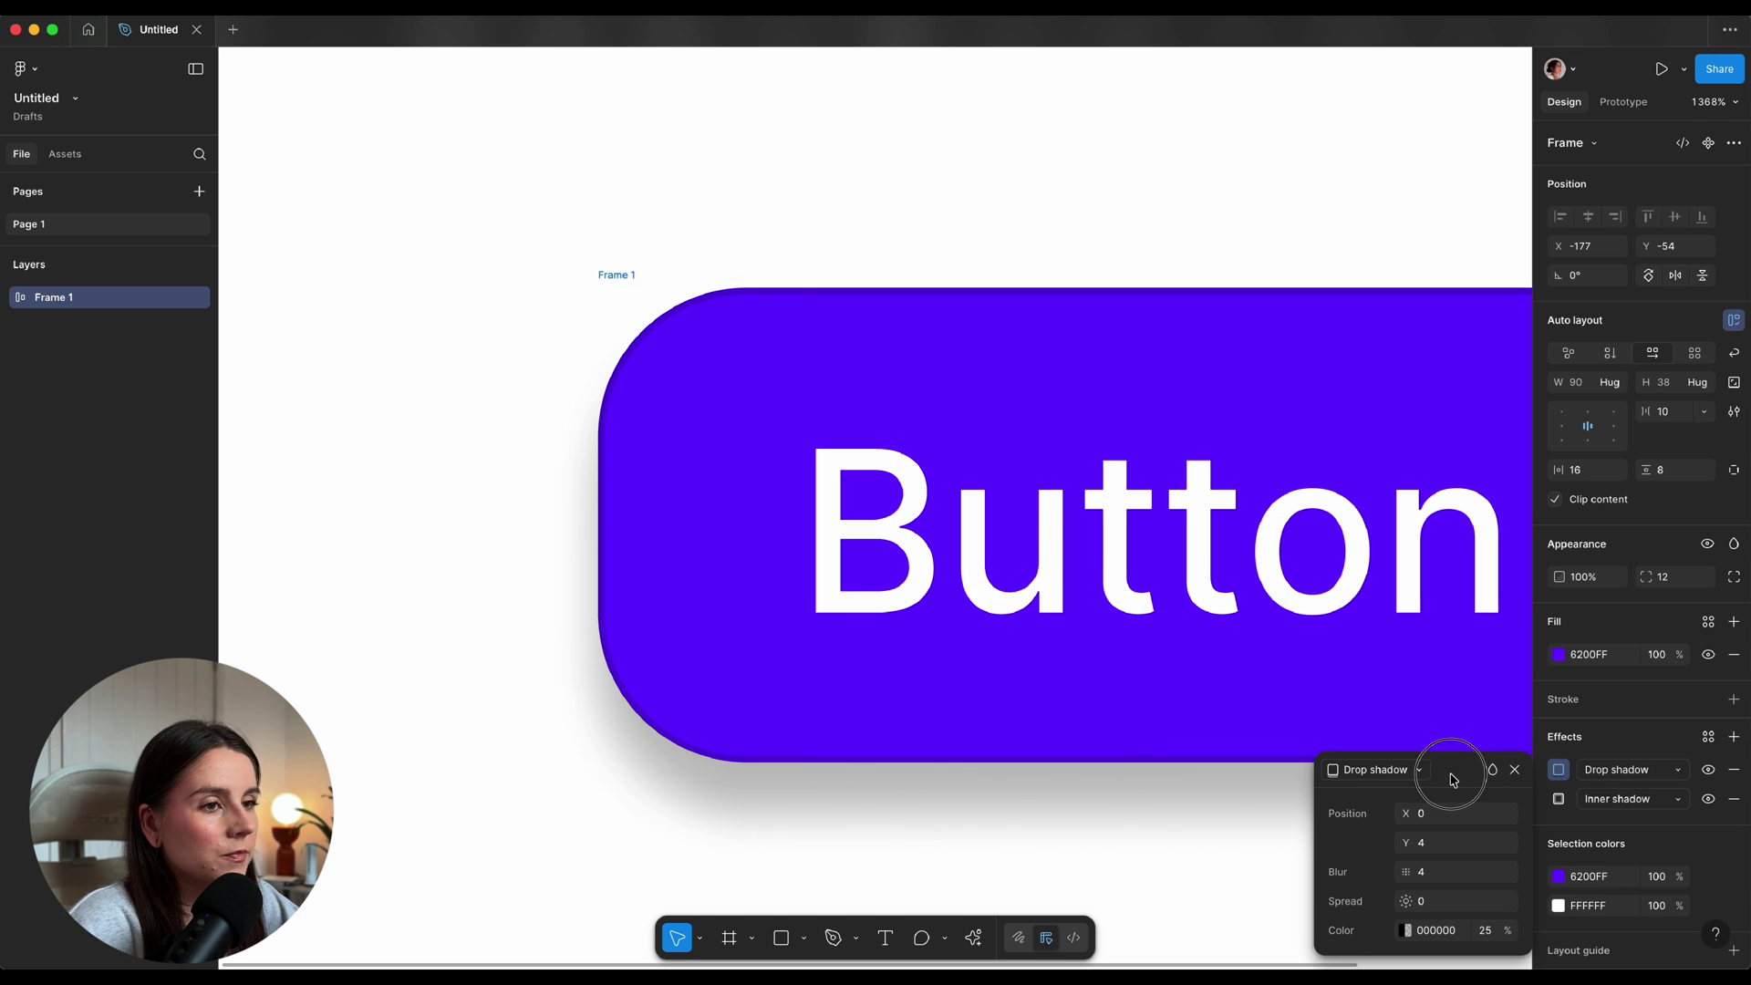
pyautogui.moveTo(1453, 780); pyautogui.dragTo(587, 379)
pyautogui.click(584, 380)
pyautogui.click(547, 402)
pyautogui.click(581, 426)
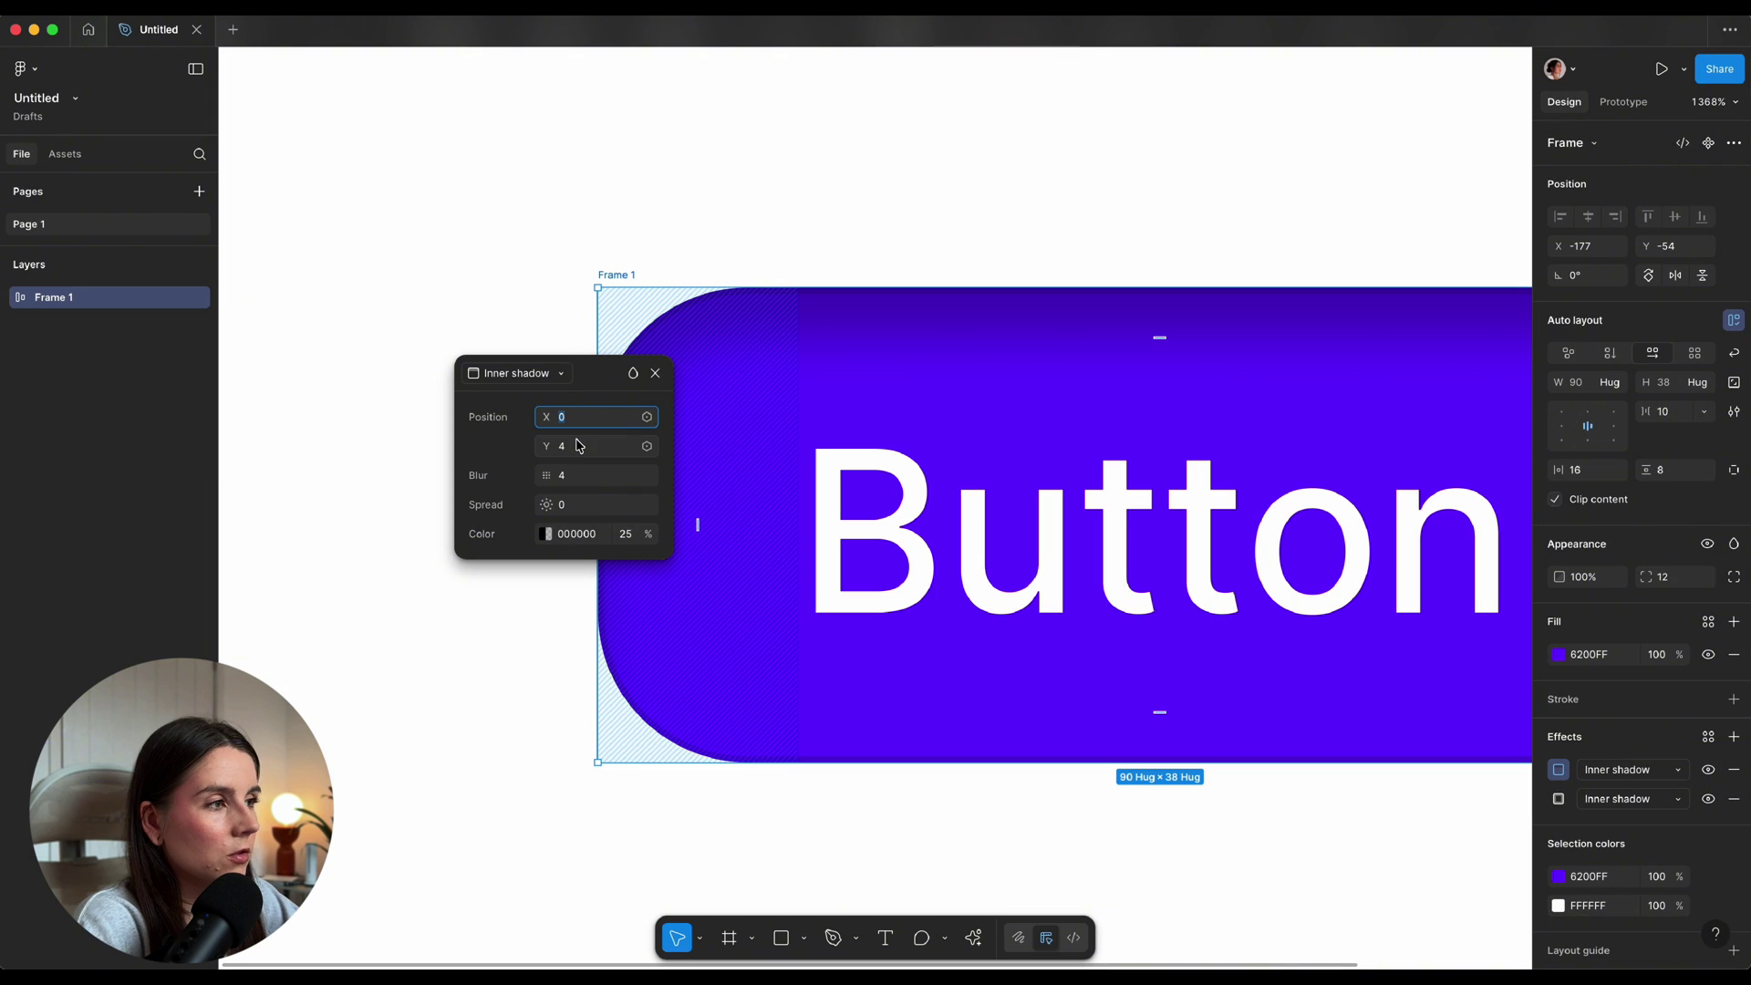
# Set the second inner shadow to Y -2, blur 0, spread 1 and 20% opacity
pyautogui.click(578, 449)
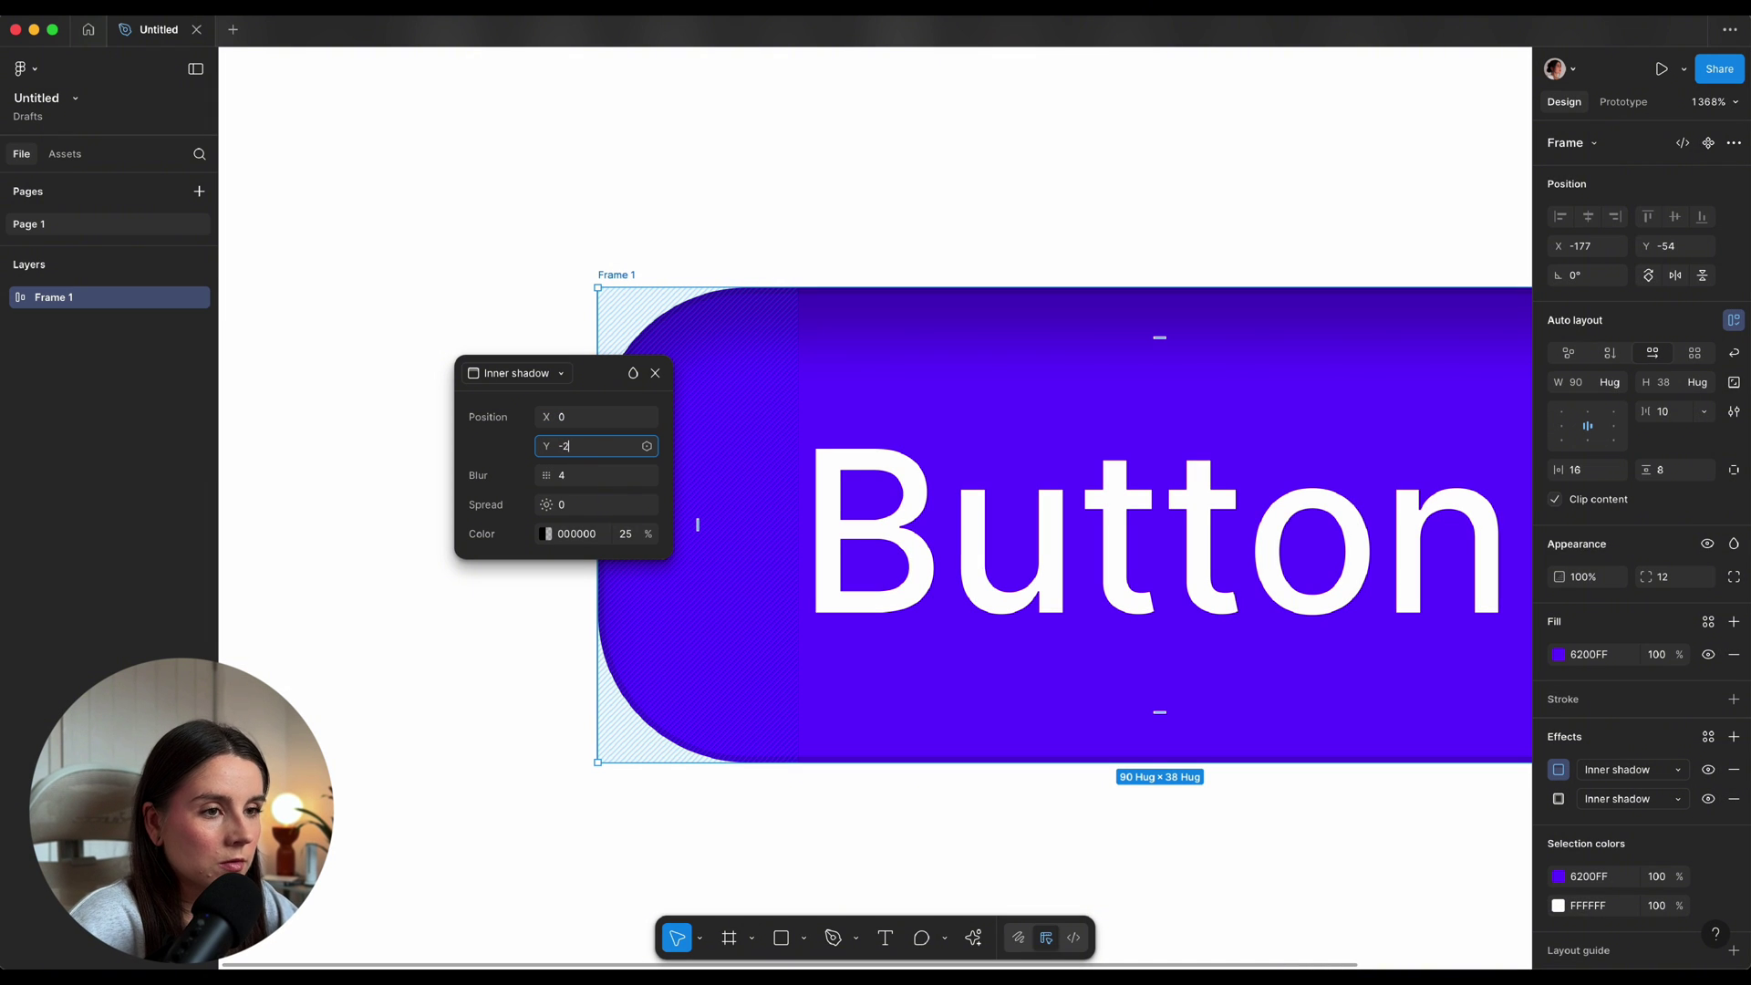
pyautogui.write('-2')
pyautogui.press('Tab')
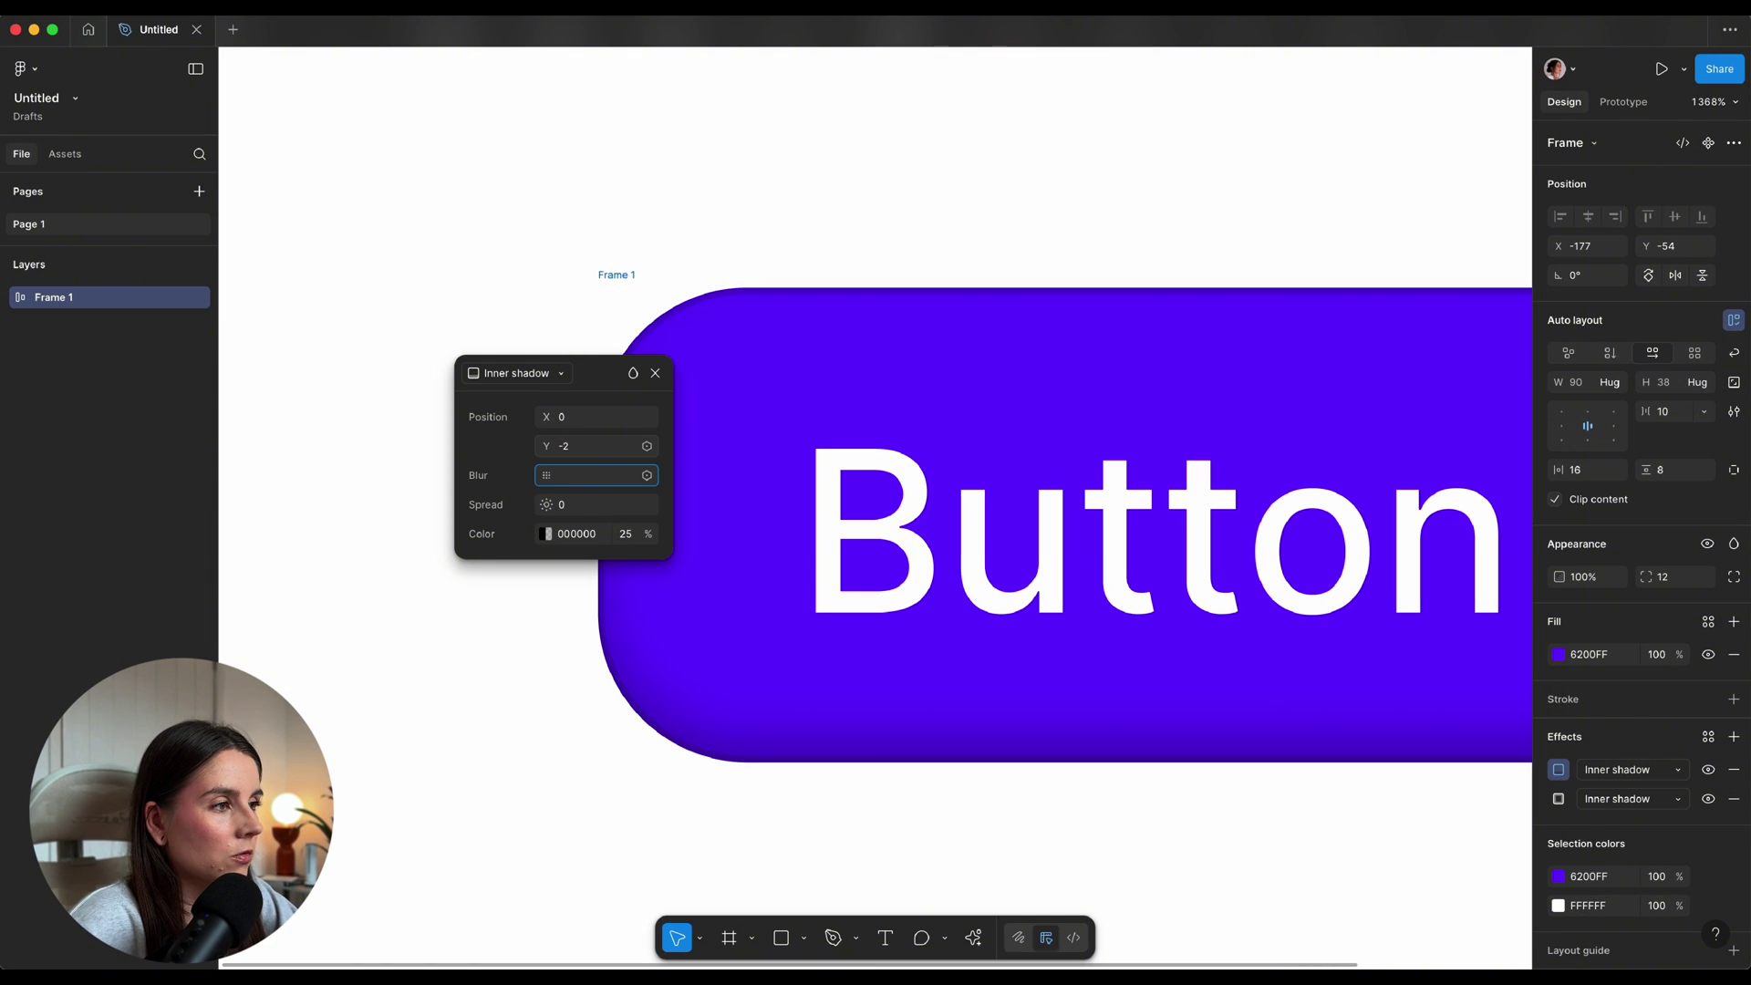
pyautogui.write('0')
pyautogui.press('Tab')
pyautogui.write('1')
pyautogui.press('Tab')
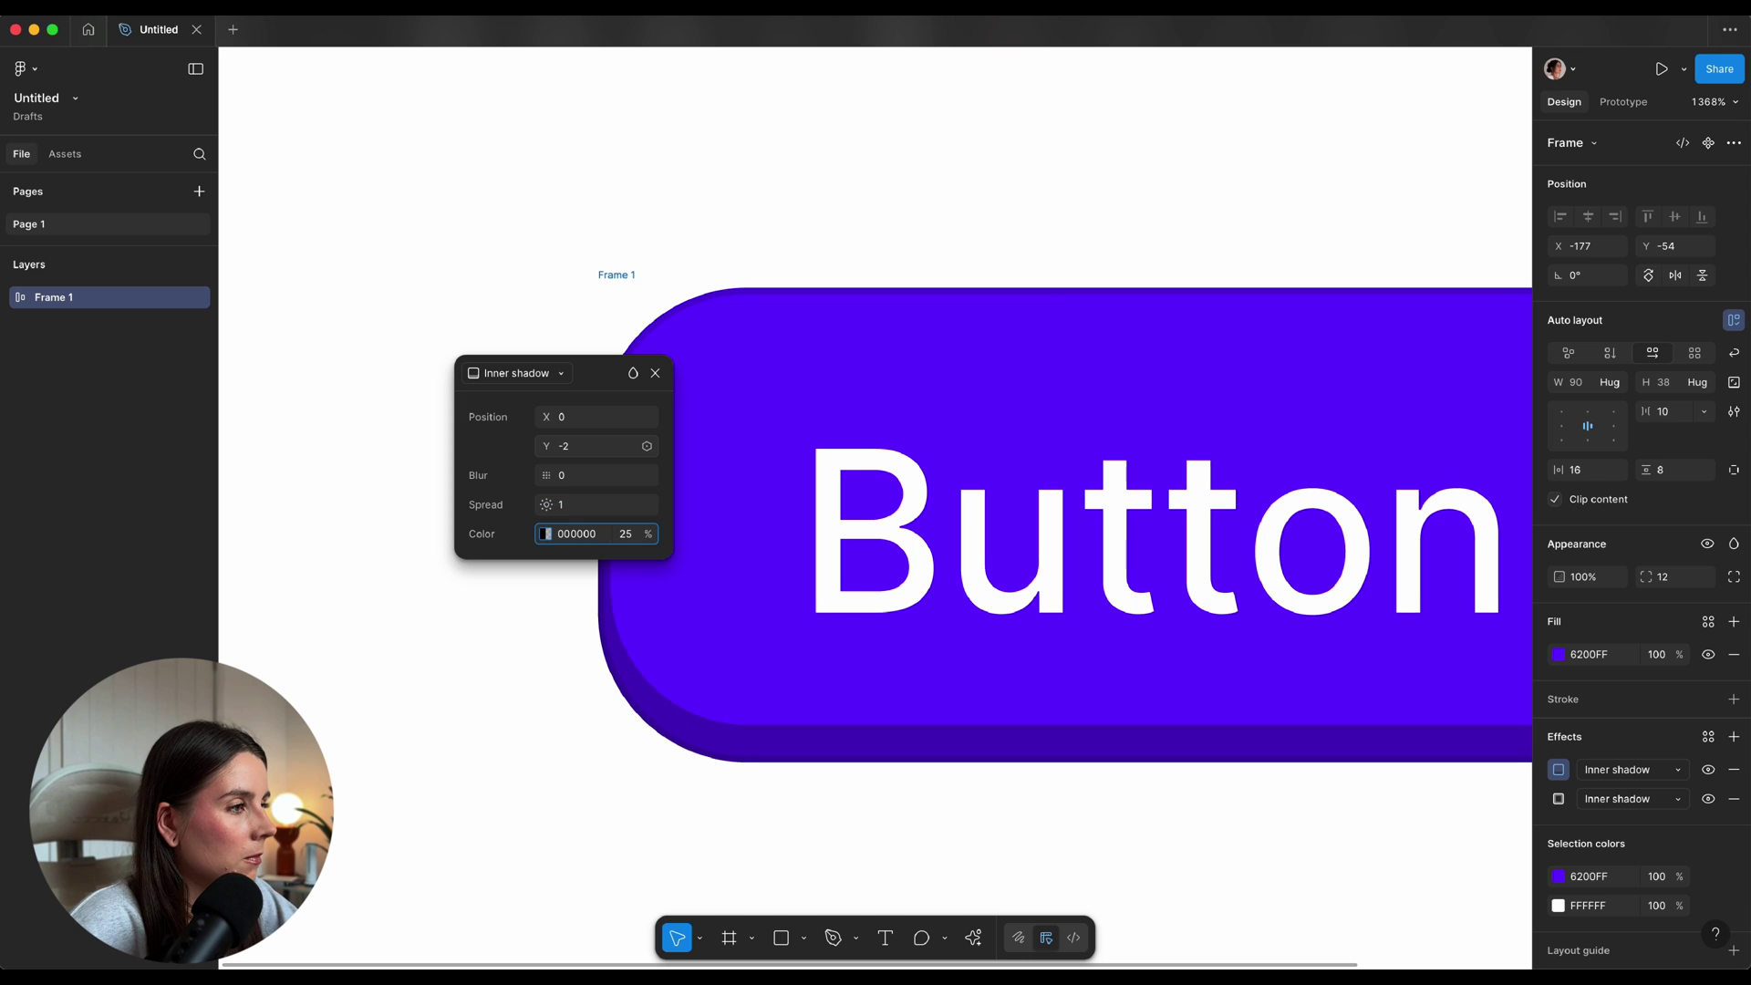
pyautogui.write('20')
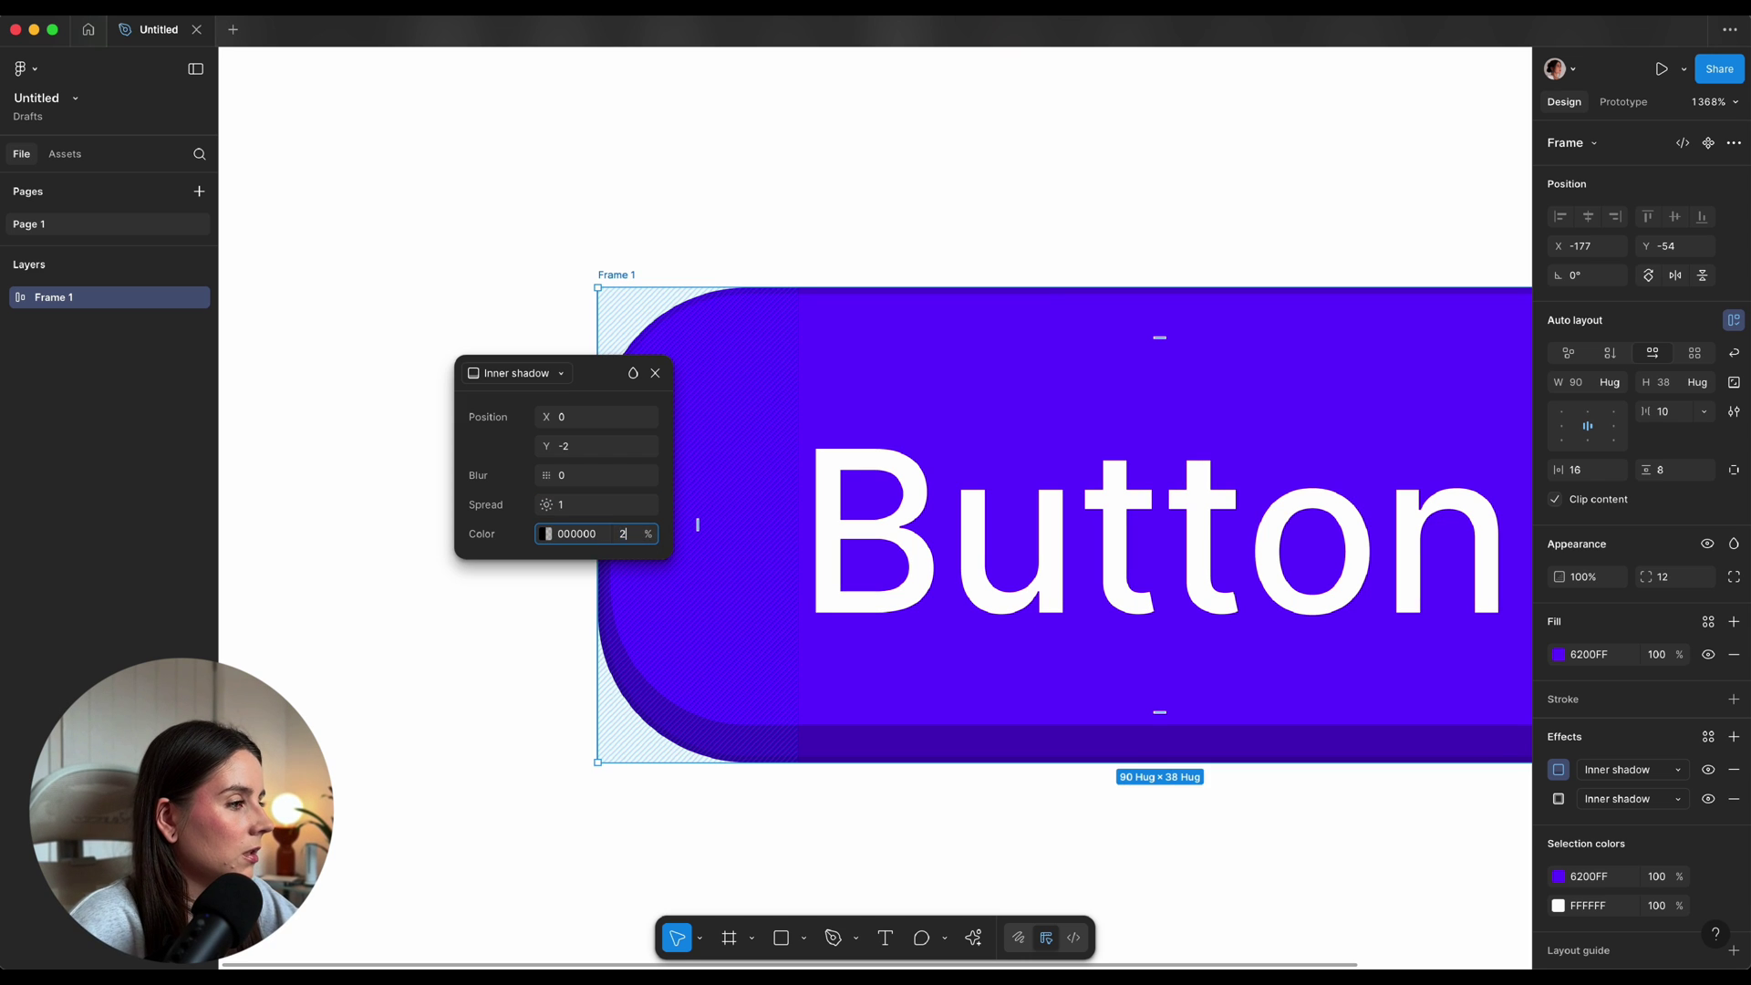
pyautogui.press('Return')
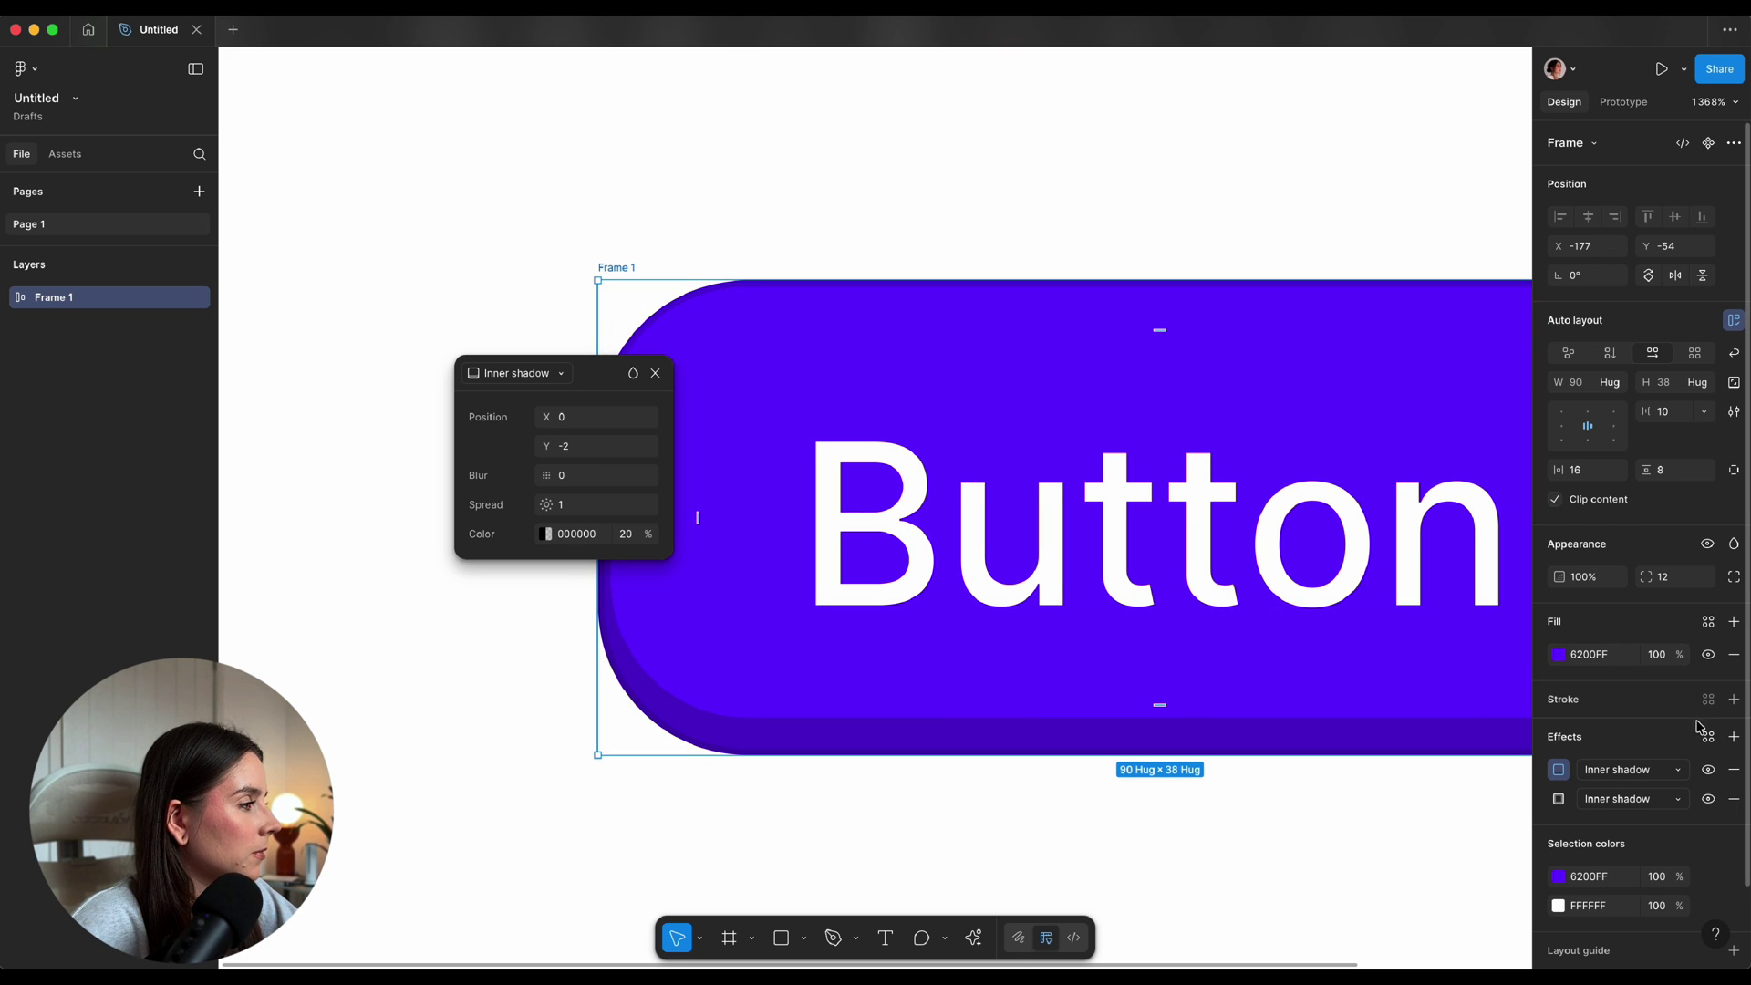
# Add a third inner shadow to the button frame with Y 4, blur 0 and spread -1
pyautogui.click(1734, 736)
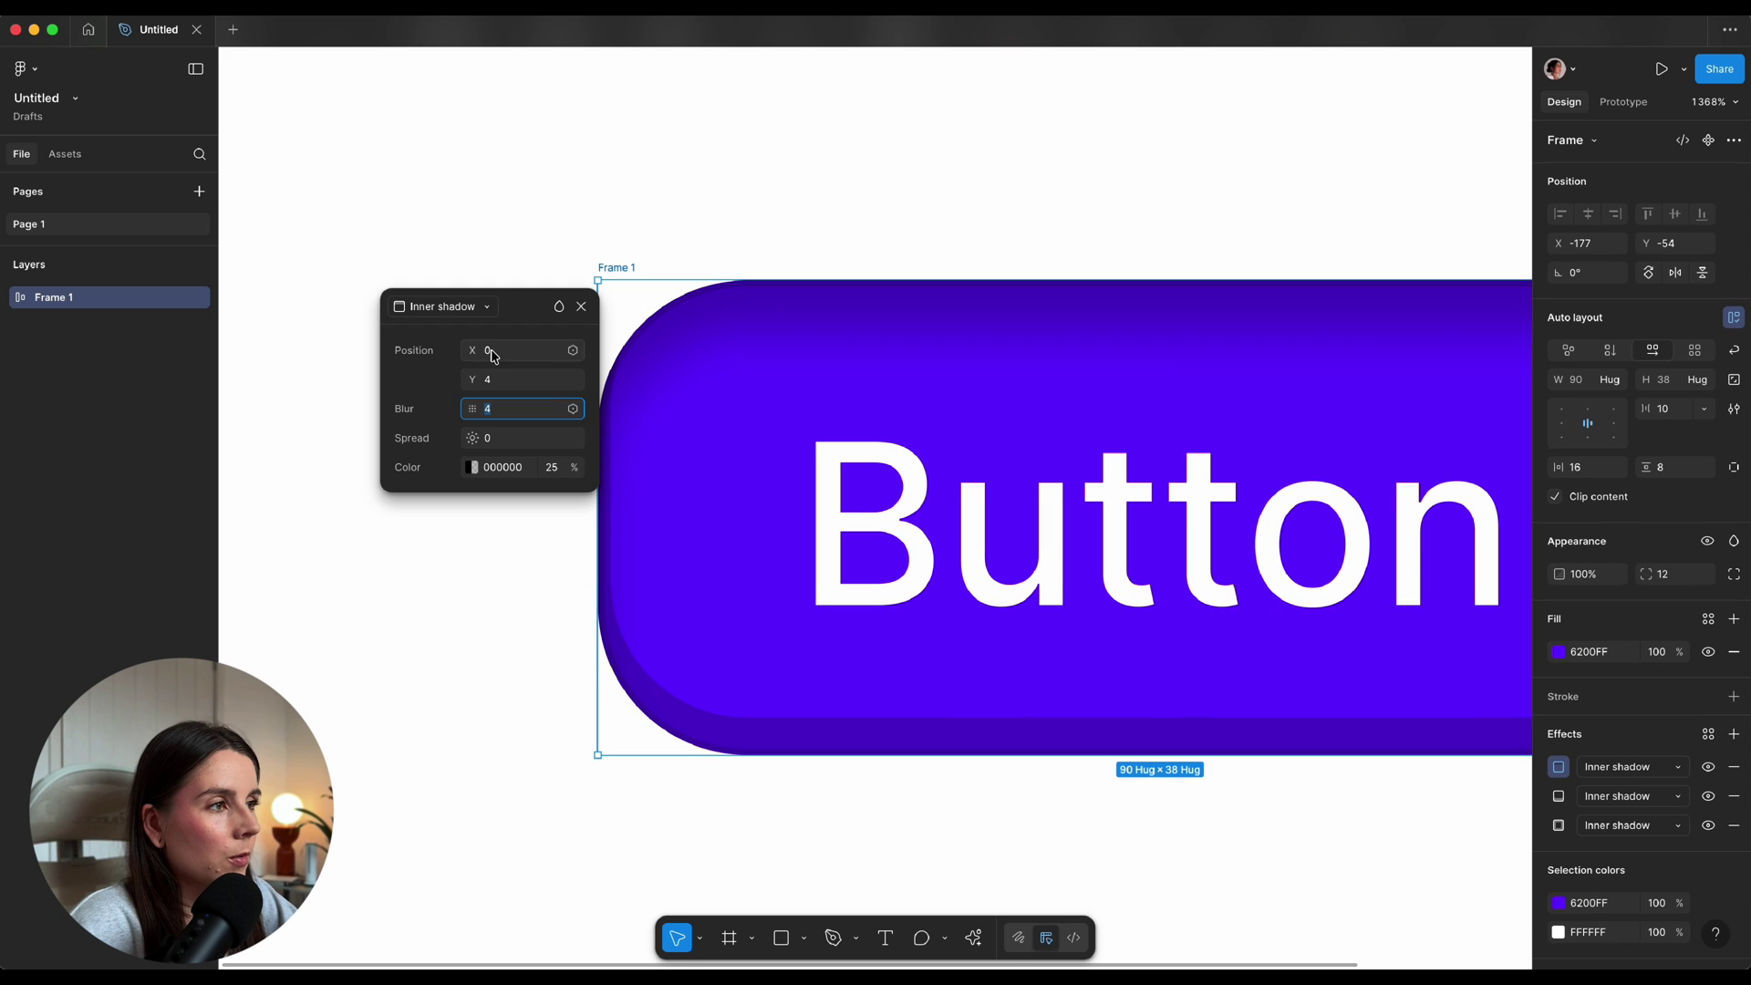
pyautogui.click(492, 354)
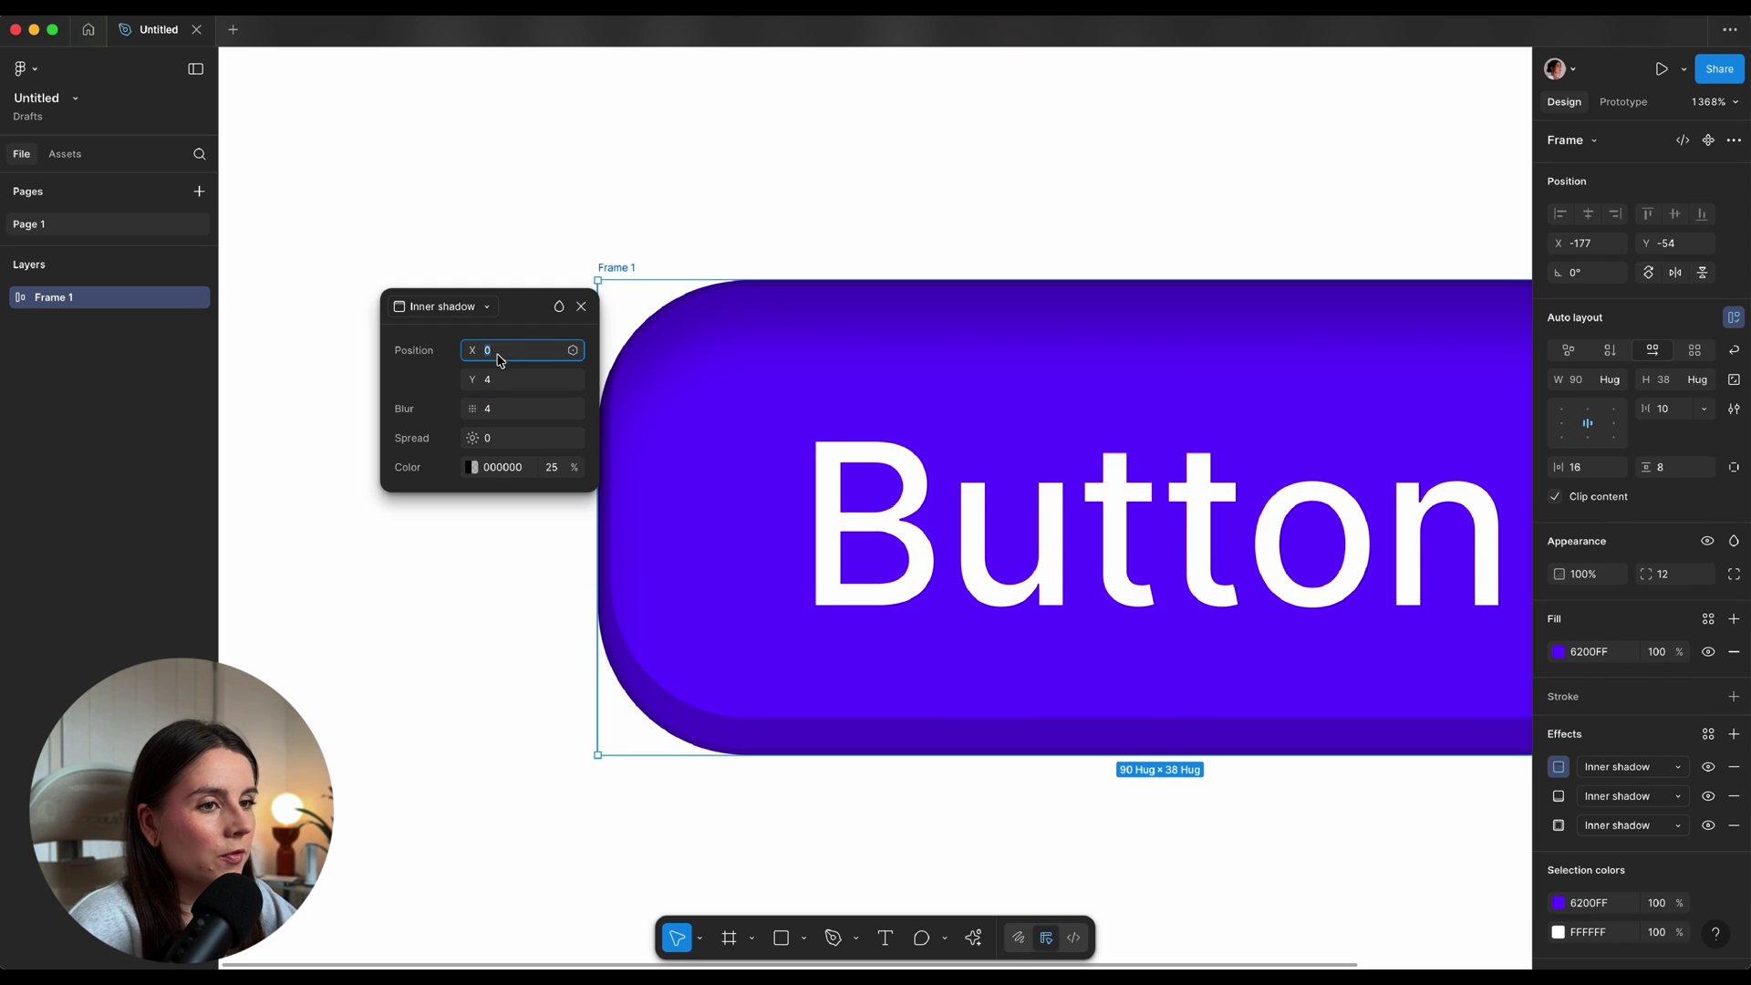
pyautogui.click(497, 412)
pyautogui.write('0')
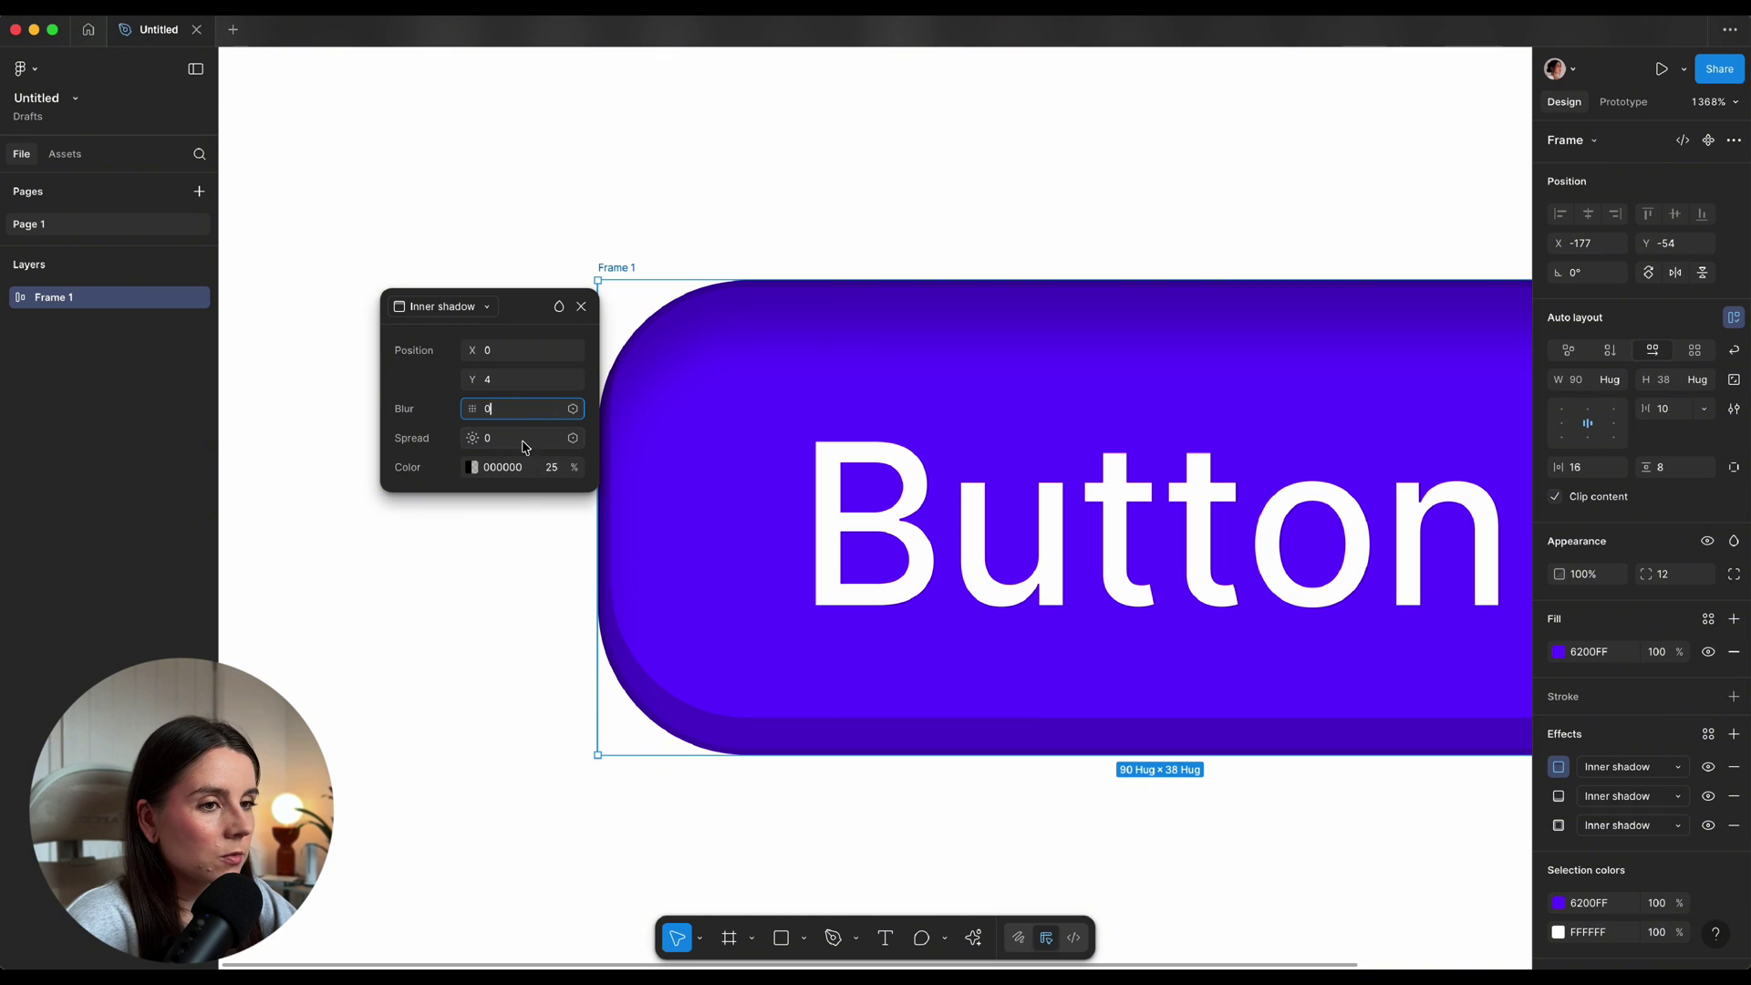
pyautogui.click(524, 440)
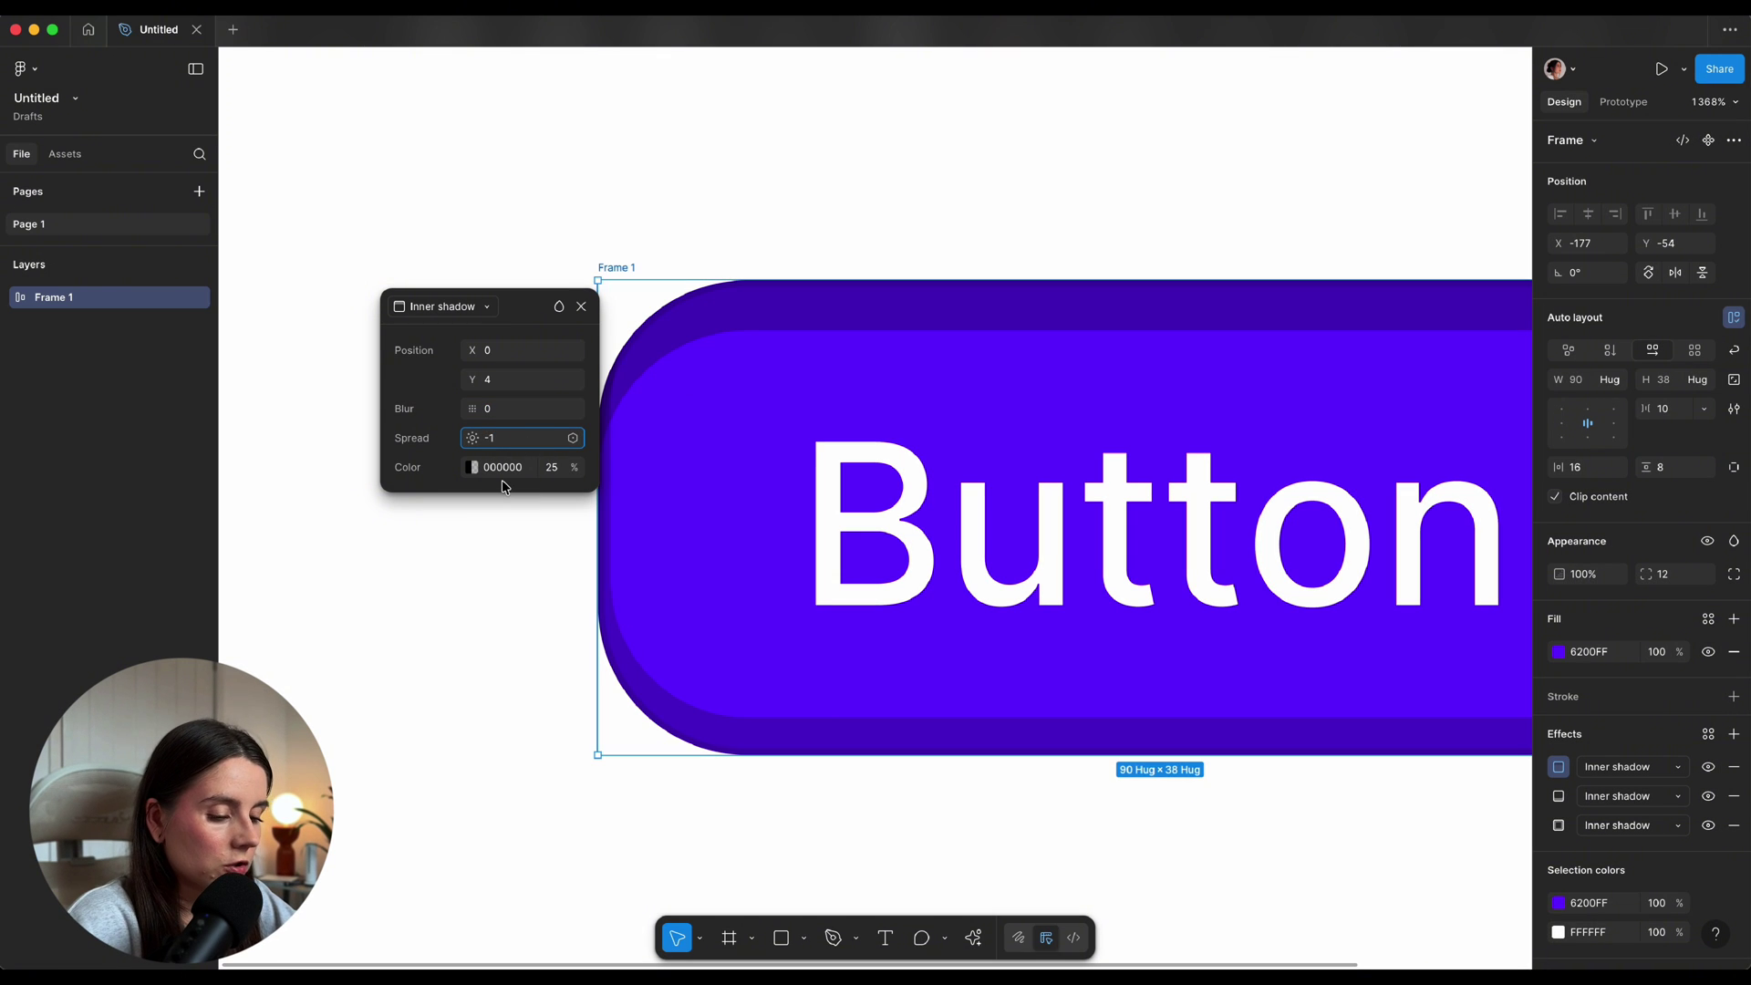
# Change the third inner shadow's color to white (FFFFFF) and adjust its opacity
pyautogui.click(492, 470)
pyautogui.write('ffff')
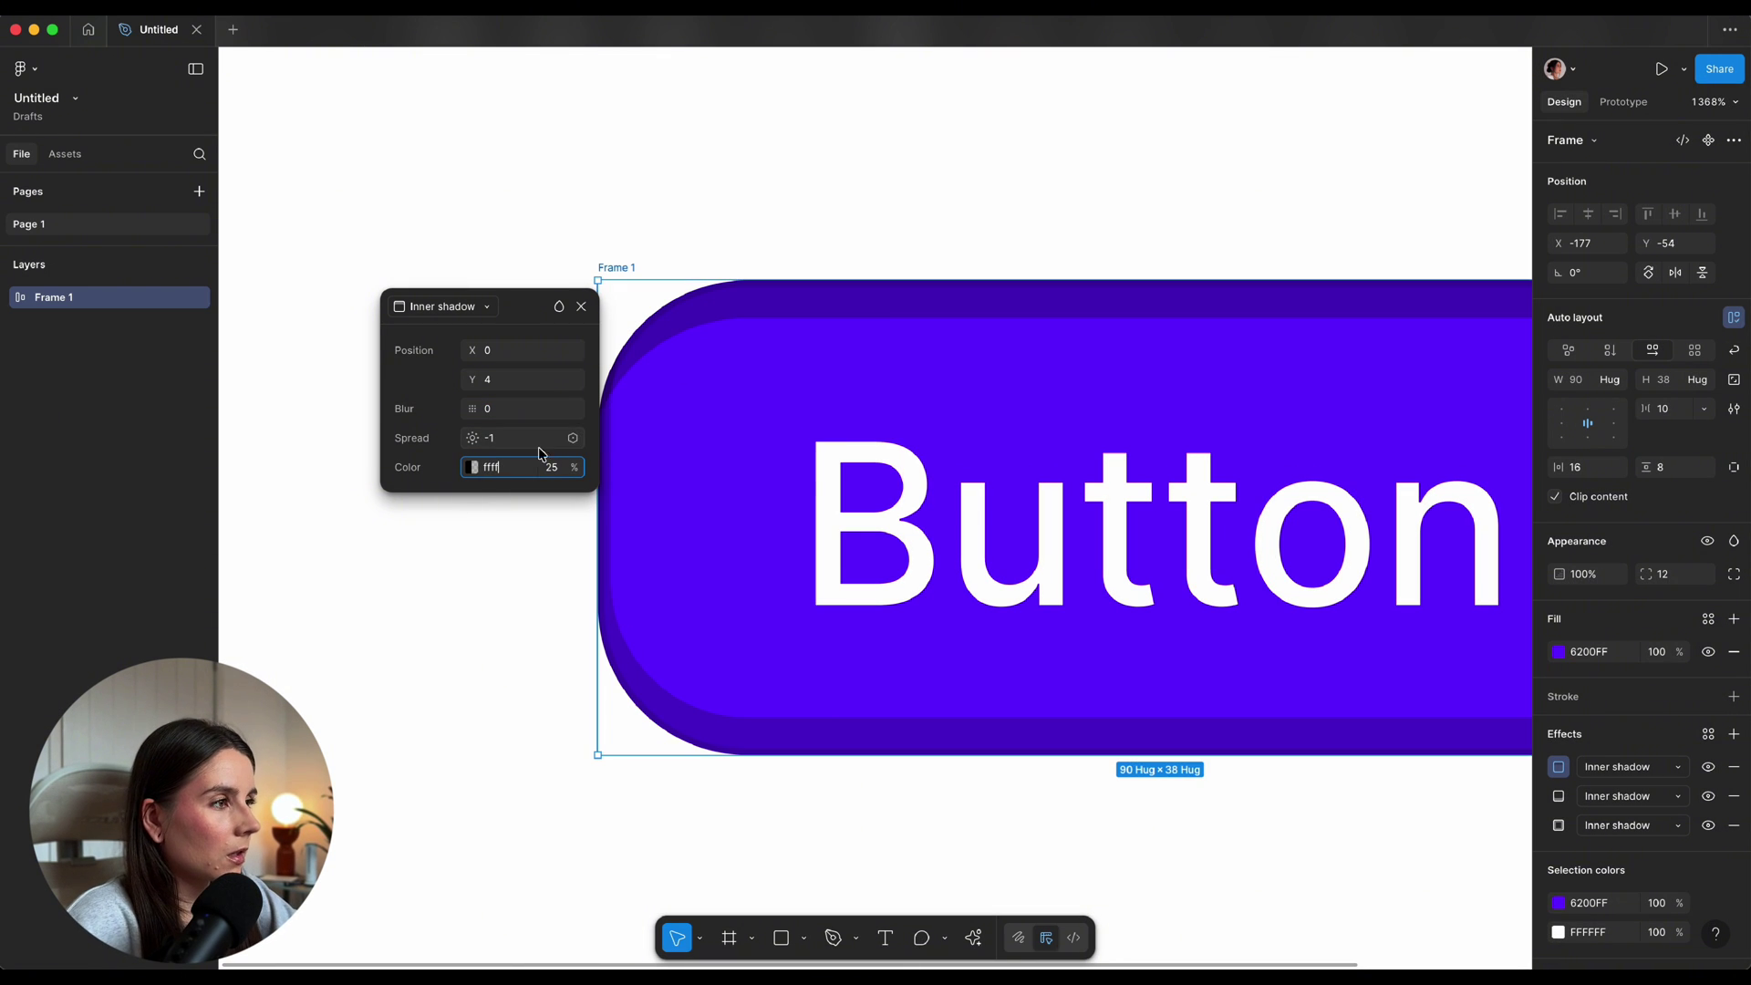
pyautogui.press('Return')
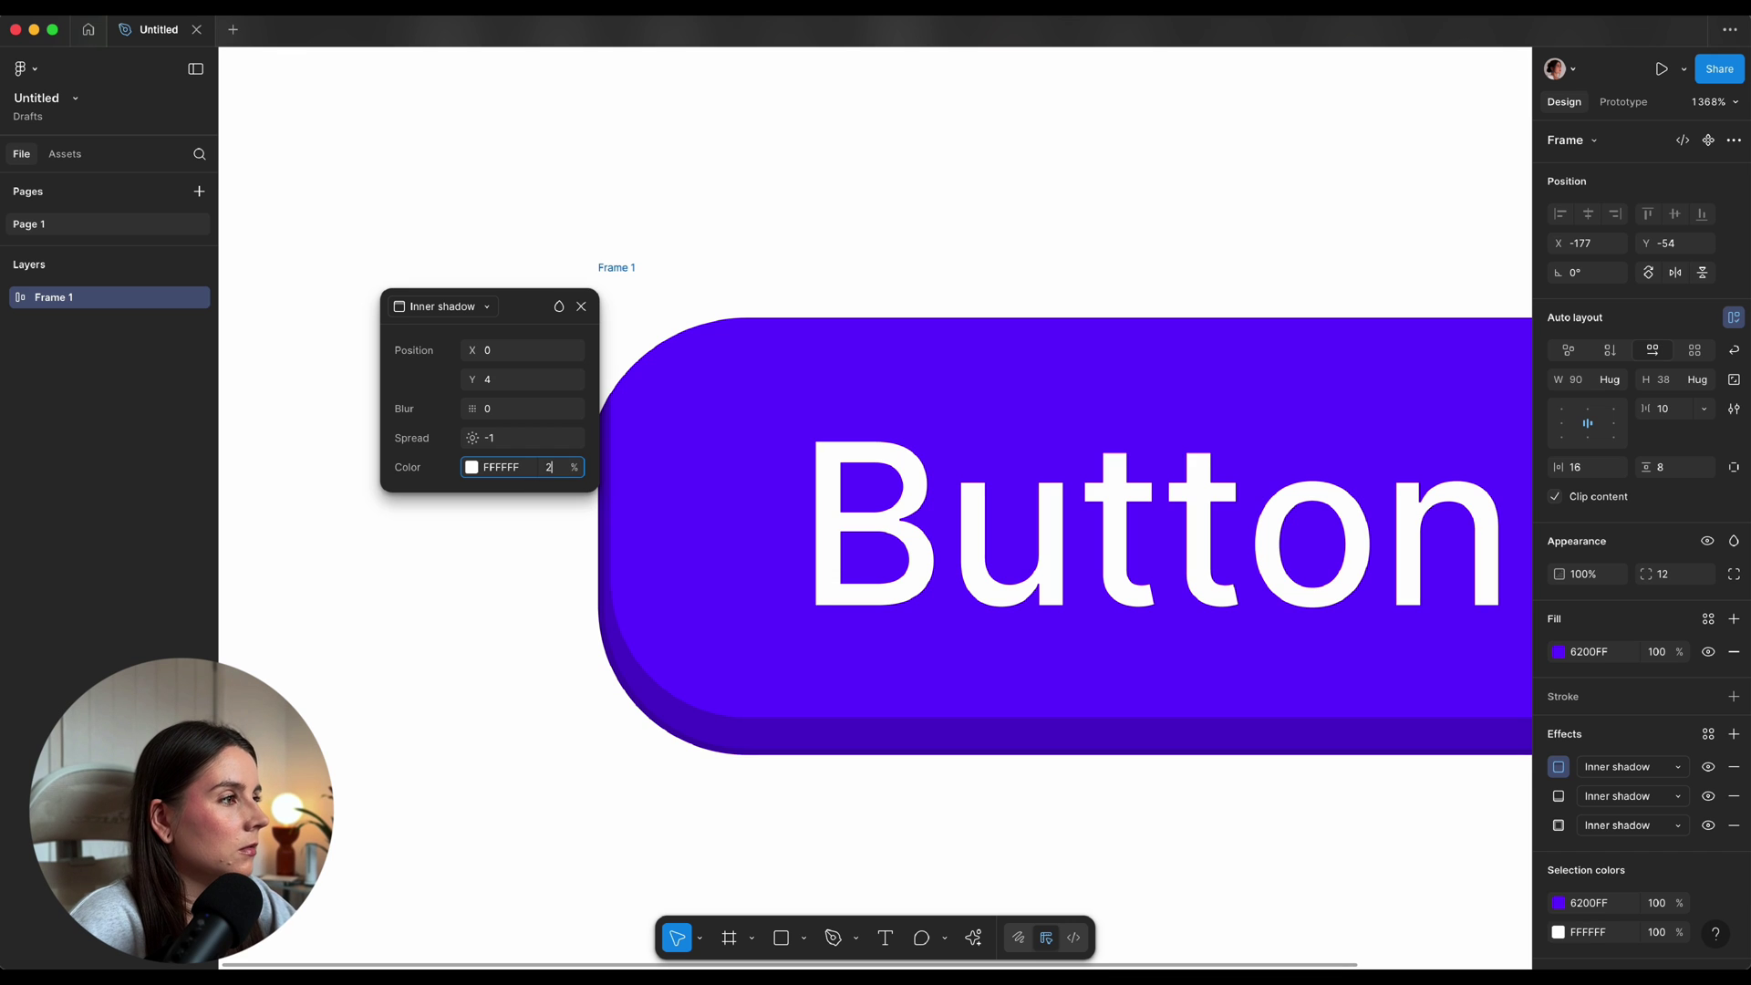
pyautogui.press('Escape')
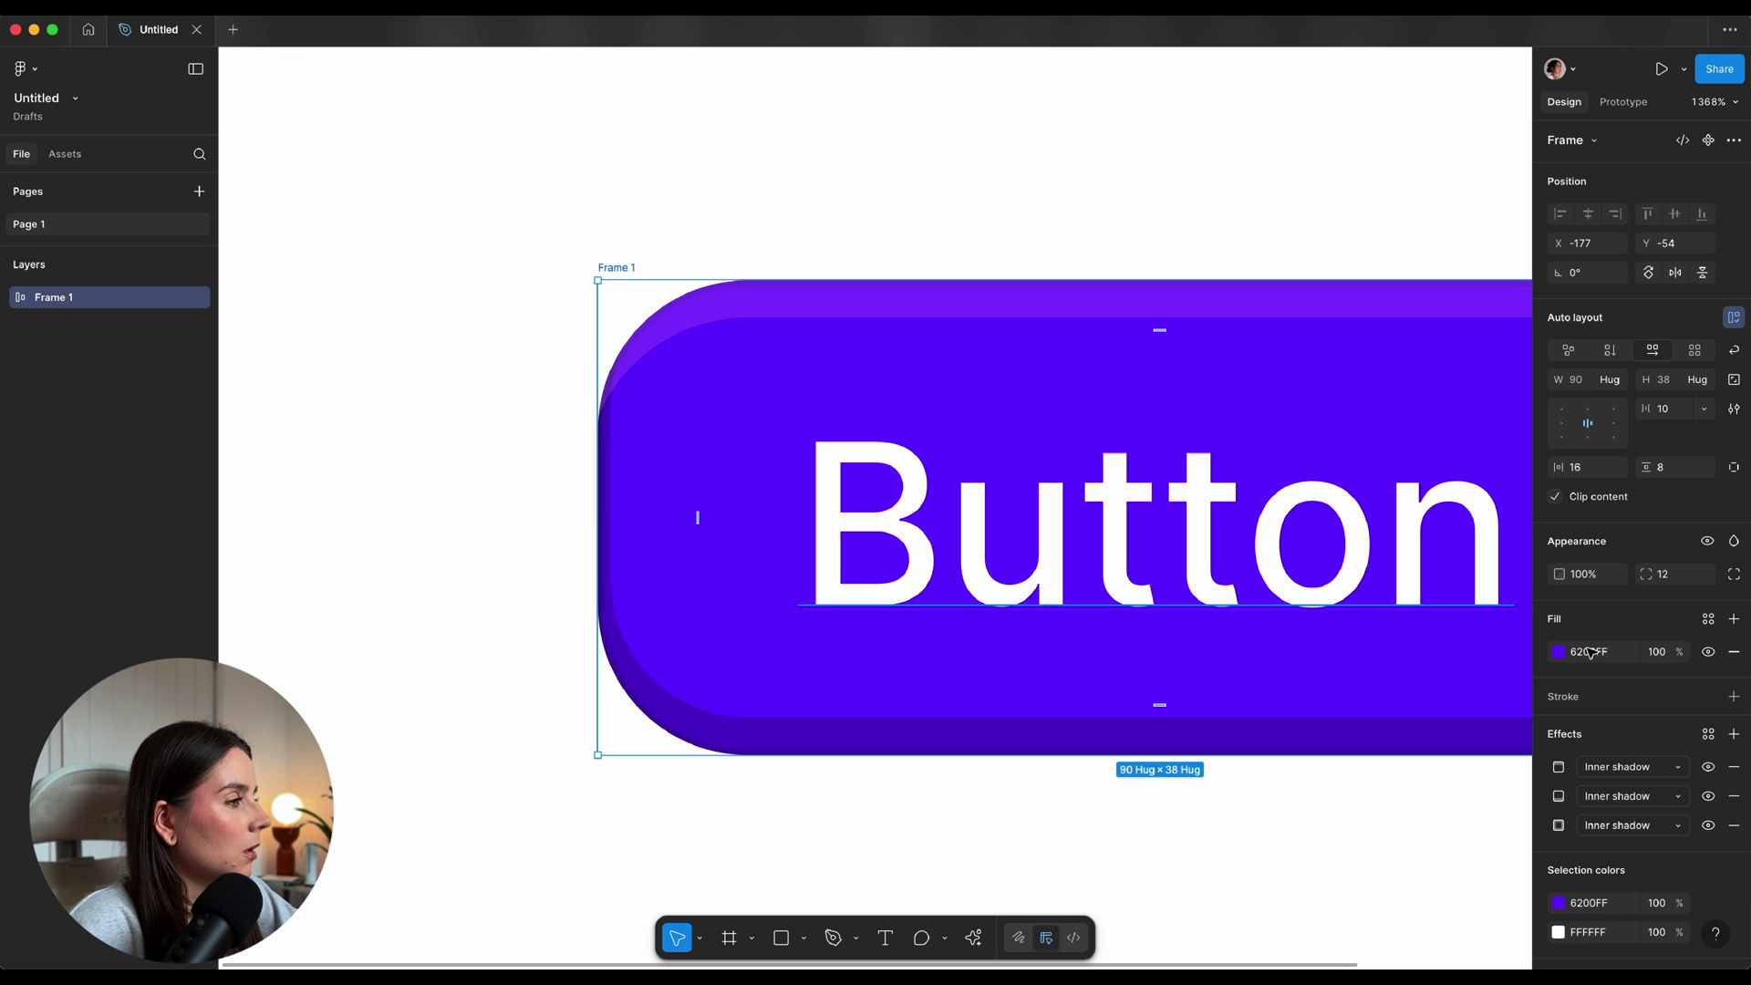
# Add a fourth inner shadow to the button frame with X 2, Y 0 and blur 0
pyautogui.click(1735, 734)
pyautogui.click(624, 410)
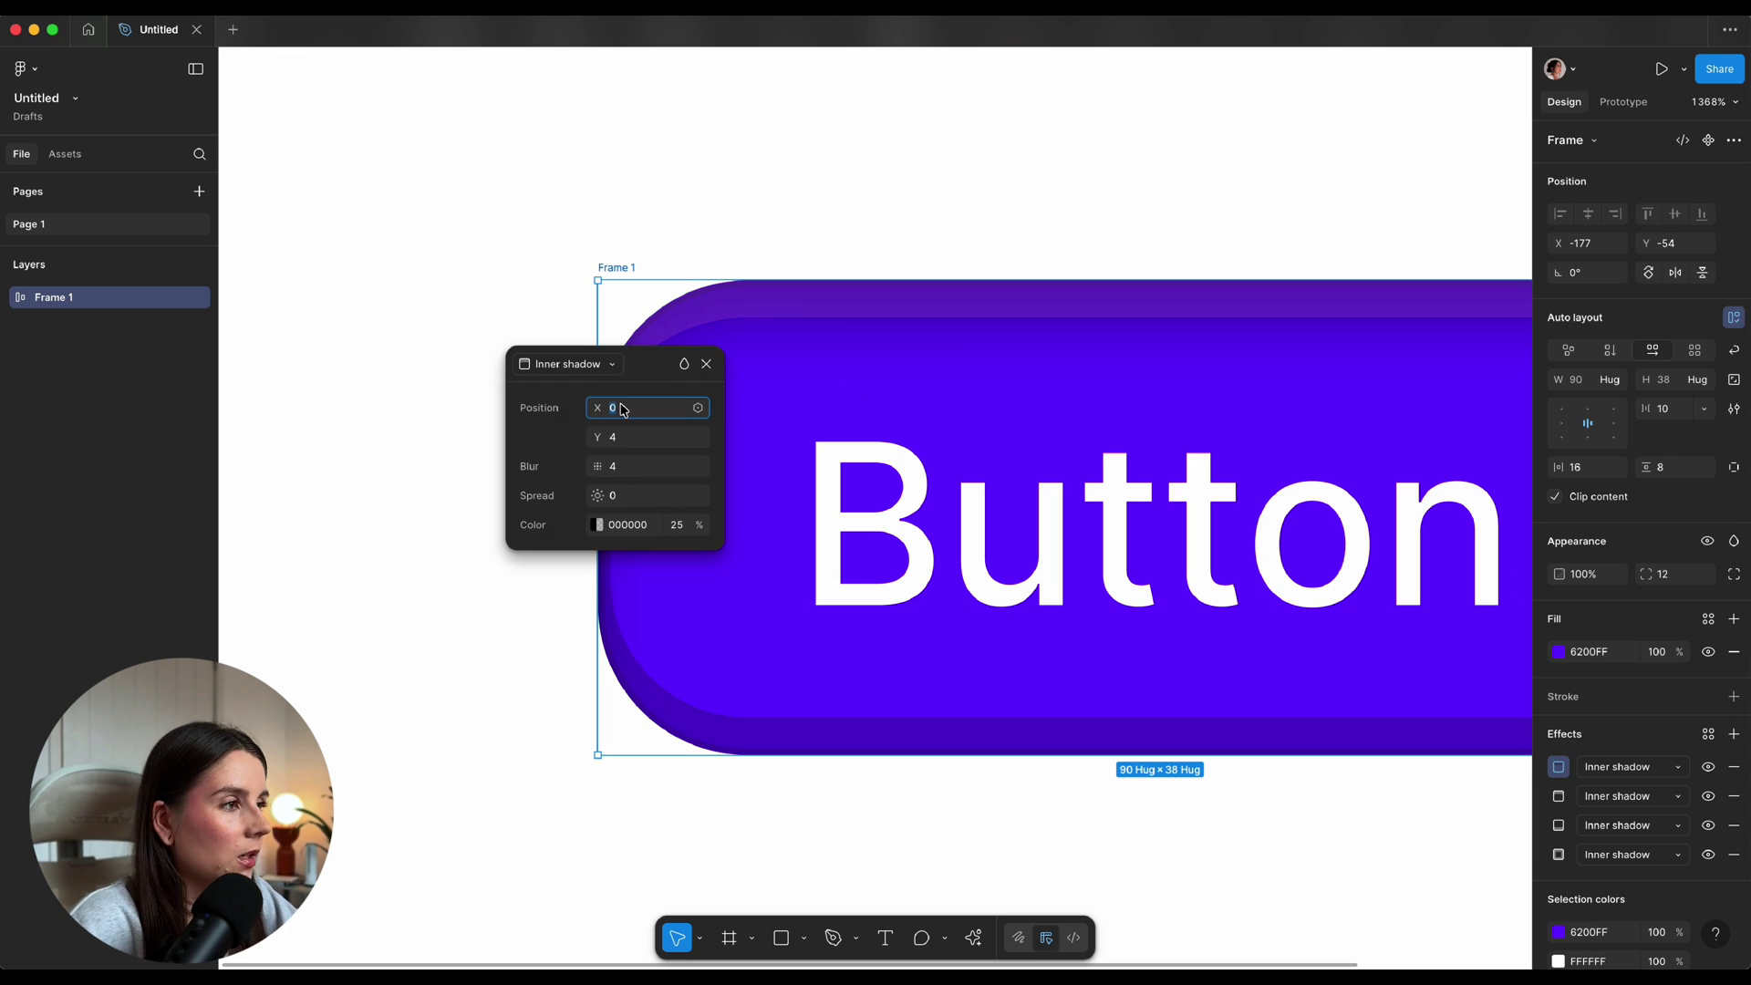
pyautogui.write('2')
pyautogui.click(635, 441)
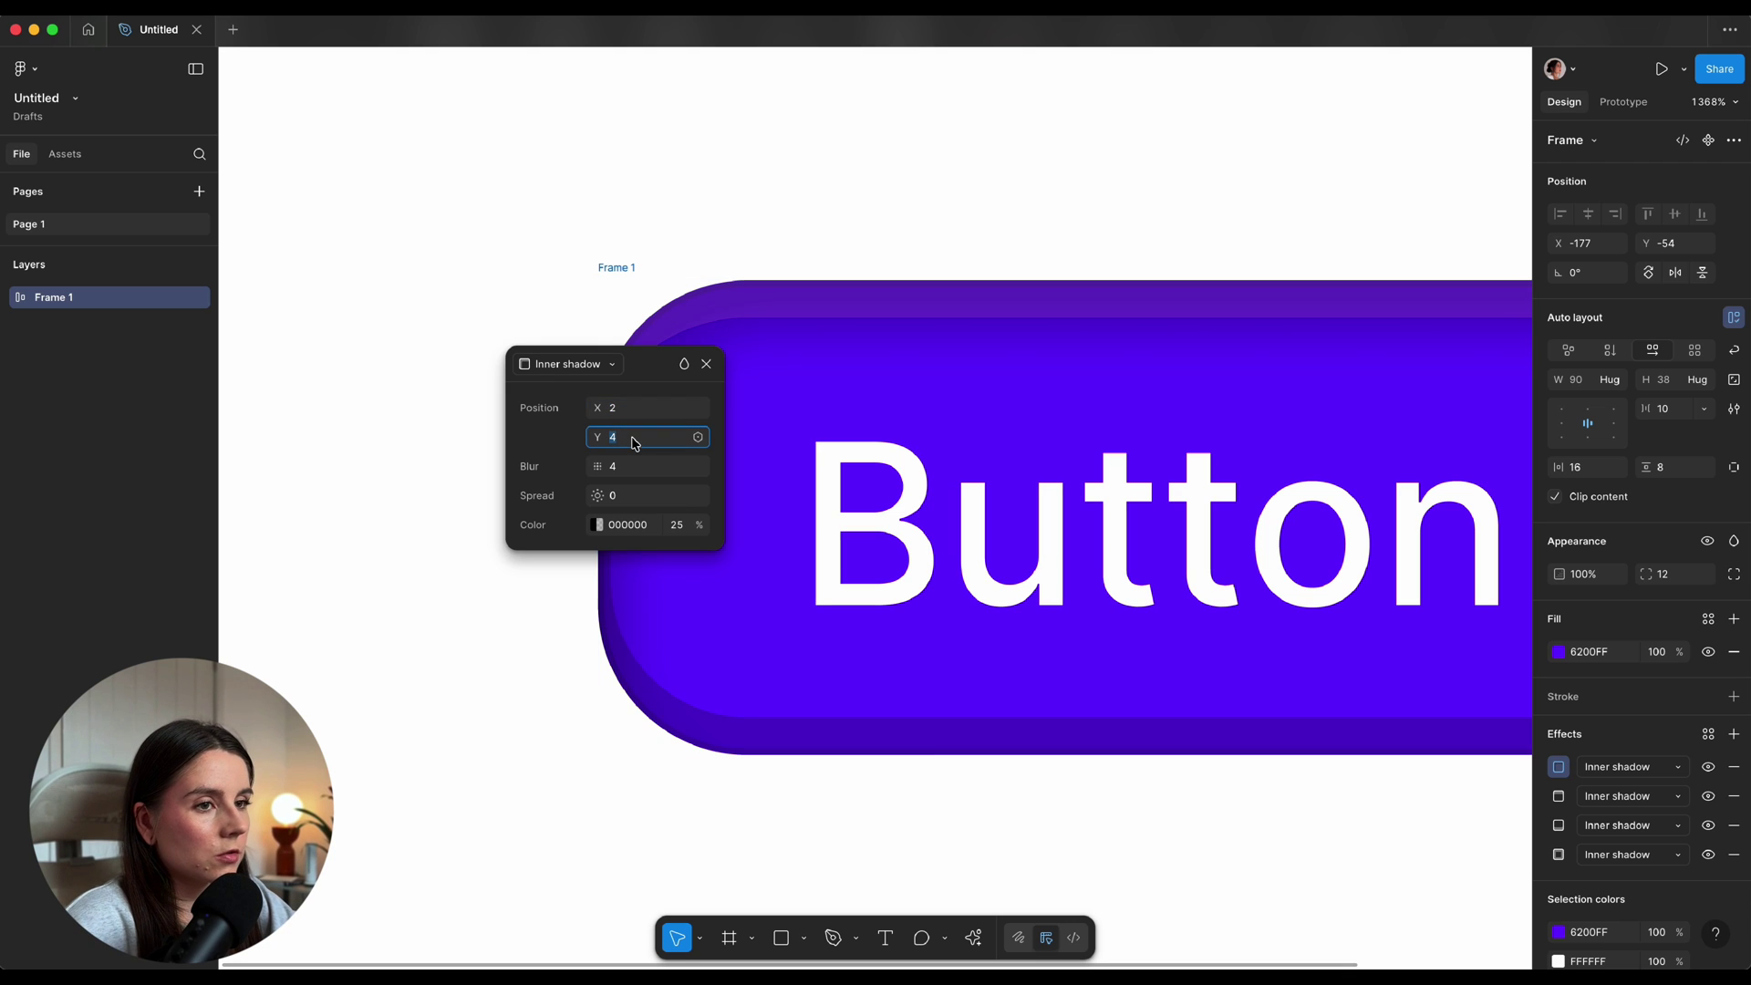
pyautogui.press('Tab')
pyautogui.write('0')
pyautogui.press('Tab')
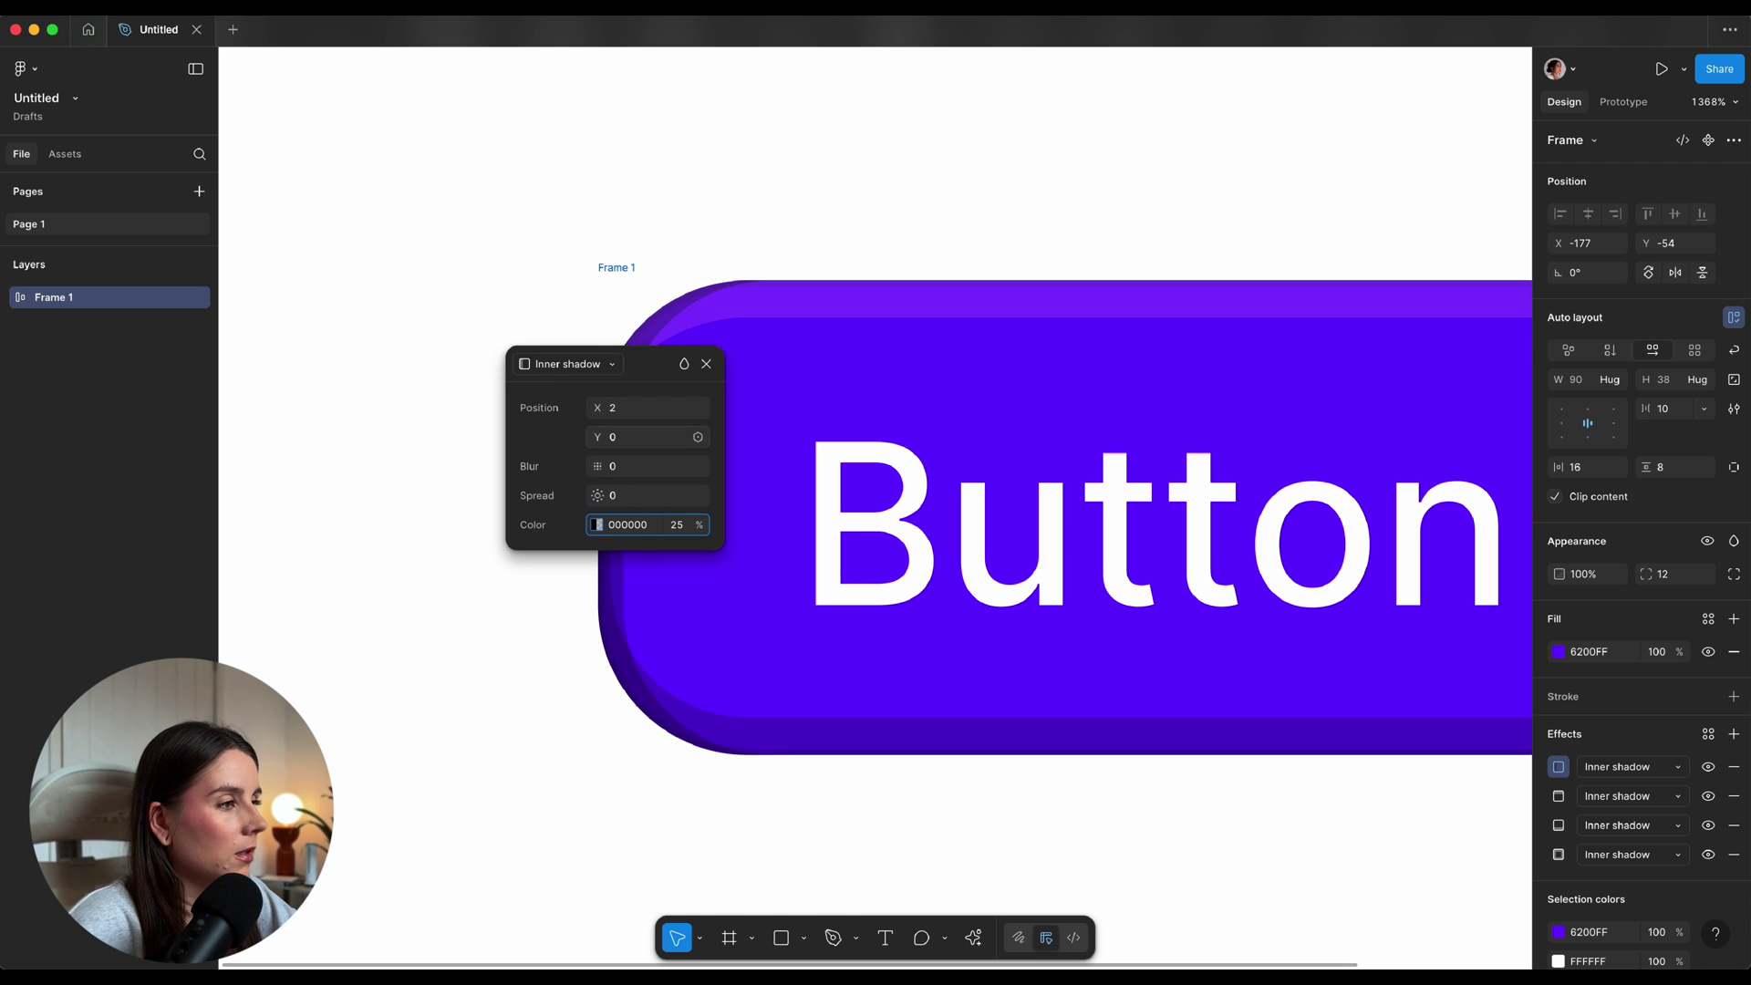
# Set the fourth inner shadow's color to white (FFFFFF) at 20% opacity
pyautogui.click(630, 528)
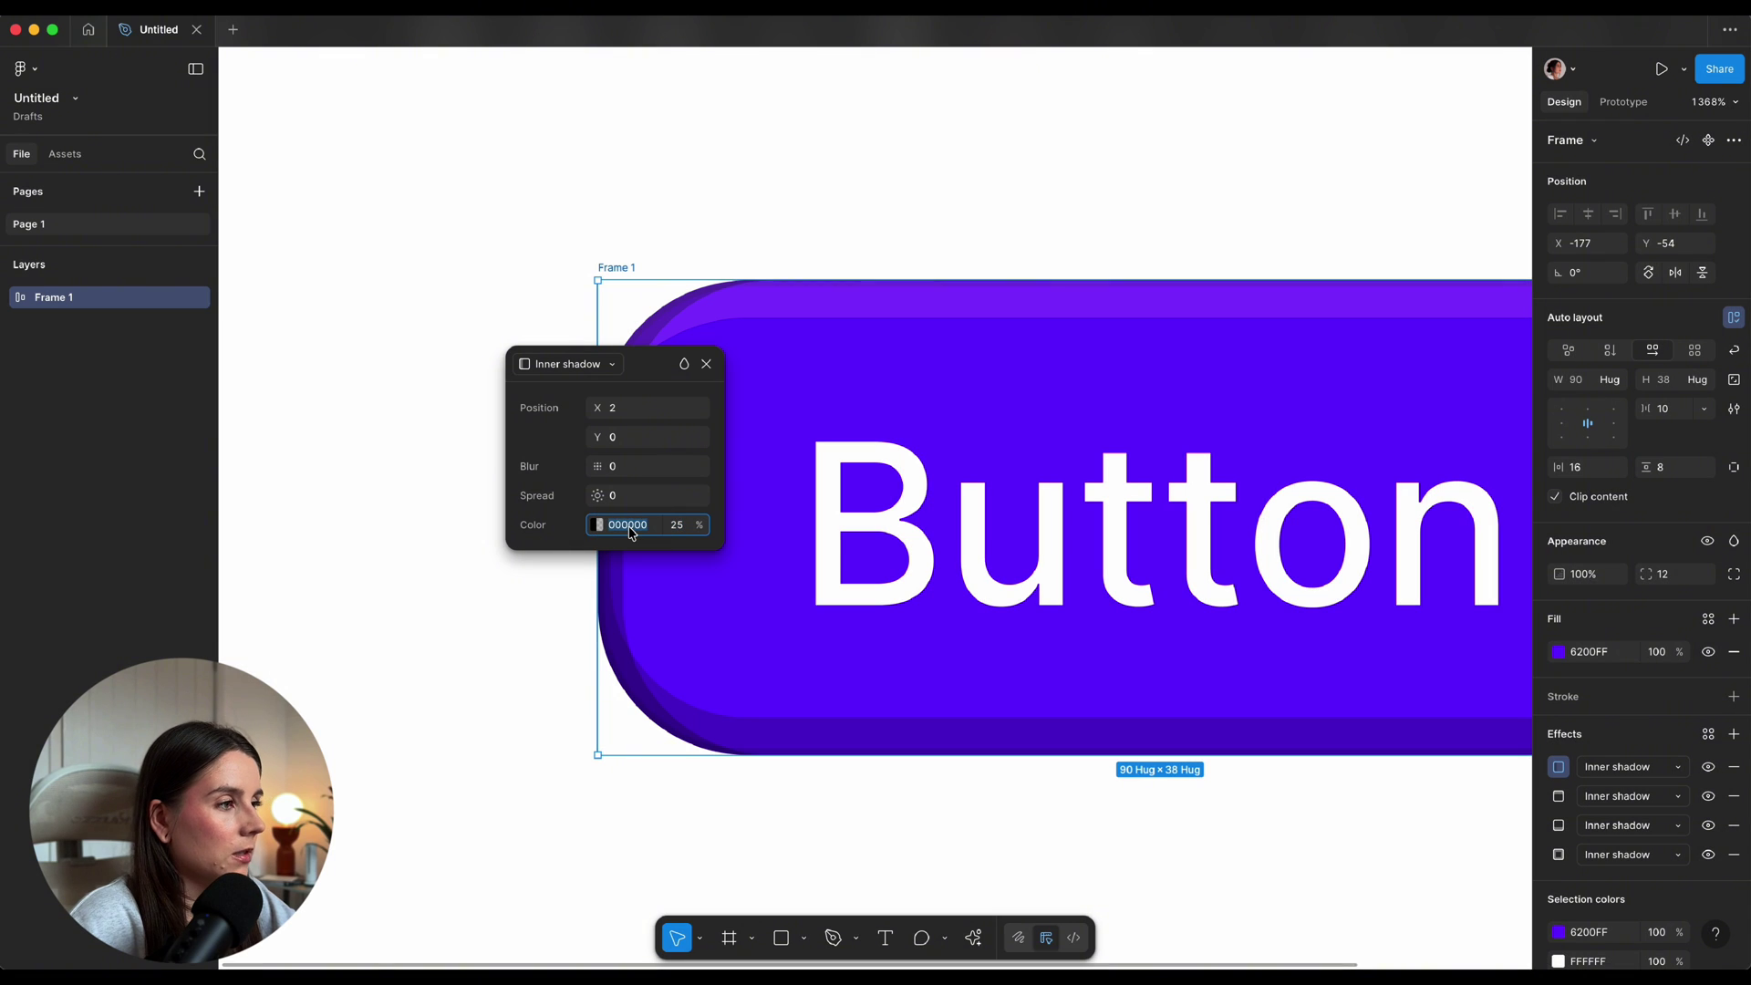
pyautogui.write('FFFFFF')
pyautogui.click(679, 526)
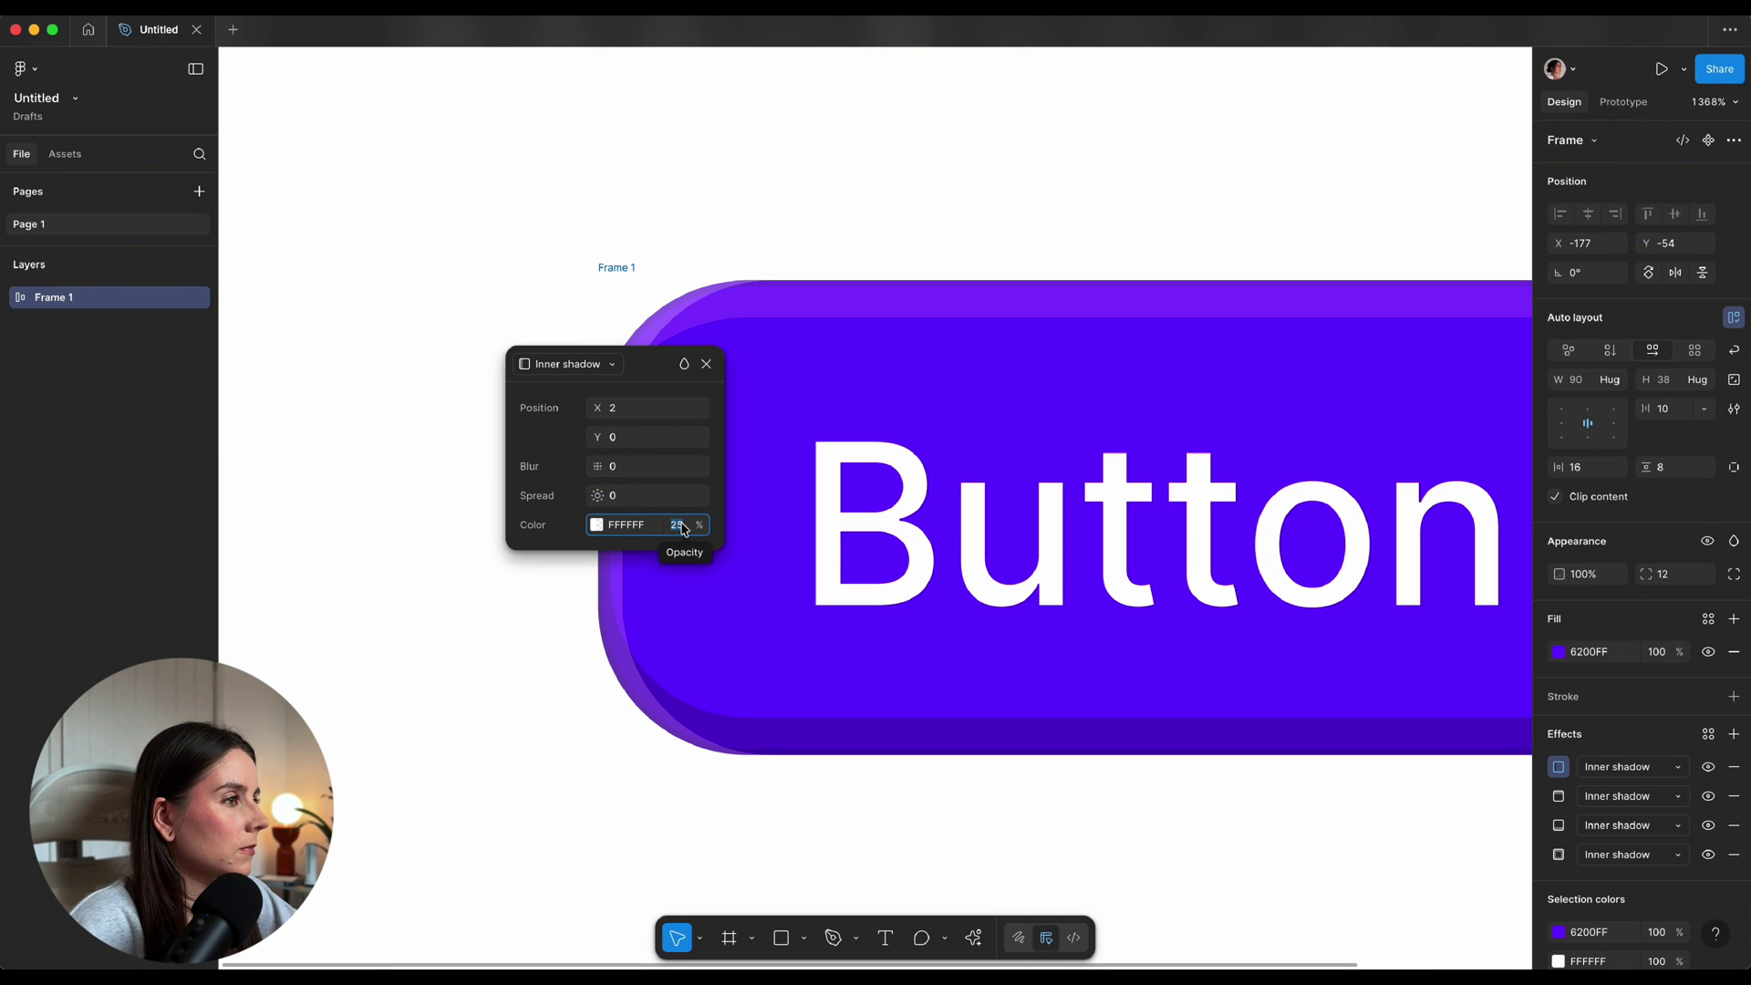
pyautogui.write('20')
pyautogui.press('Return')
pyautogui.press('Escape')
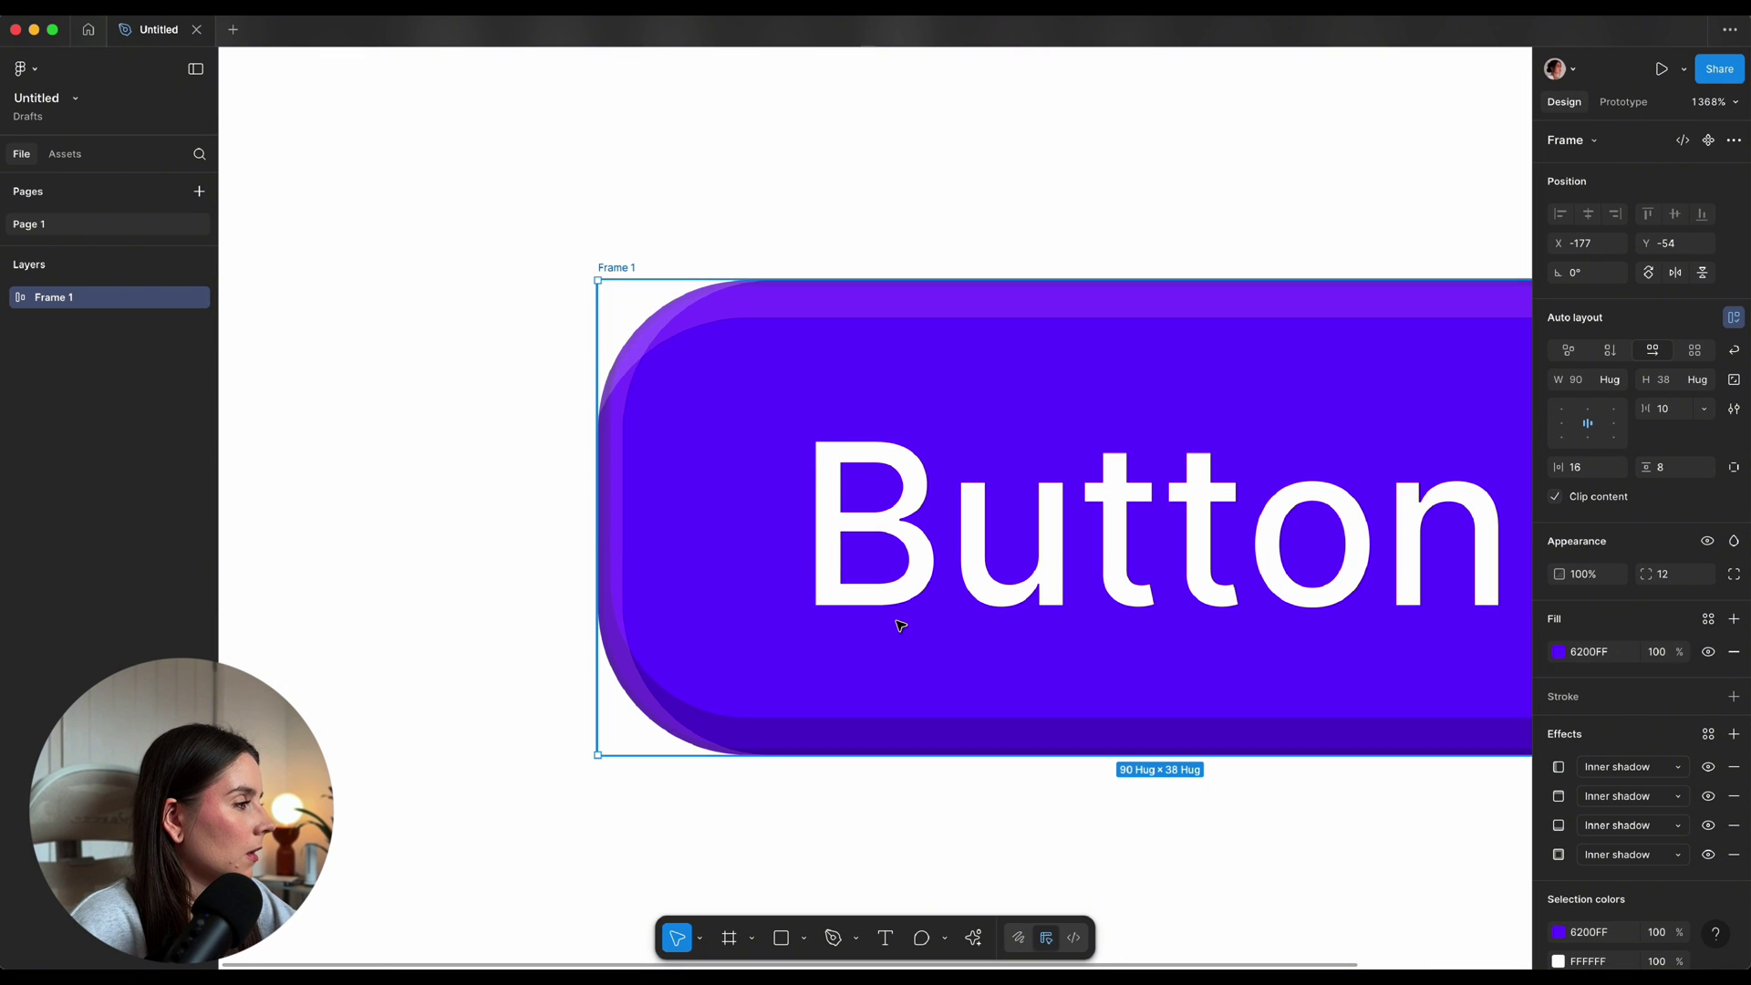
# Add a fifth inner shadow to the button frame with X -2, Y 0 and blur 0
pyautogui.click(1732, 736)
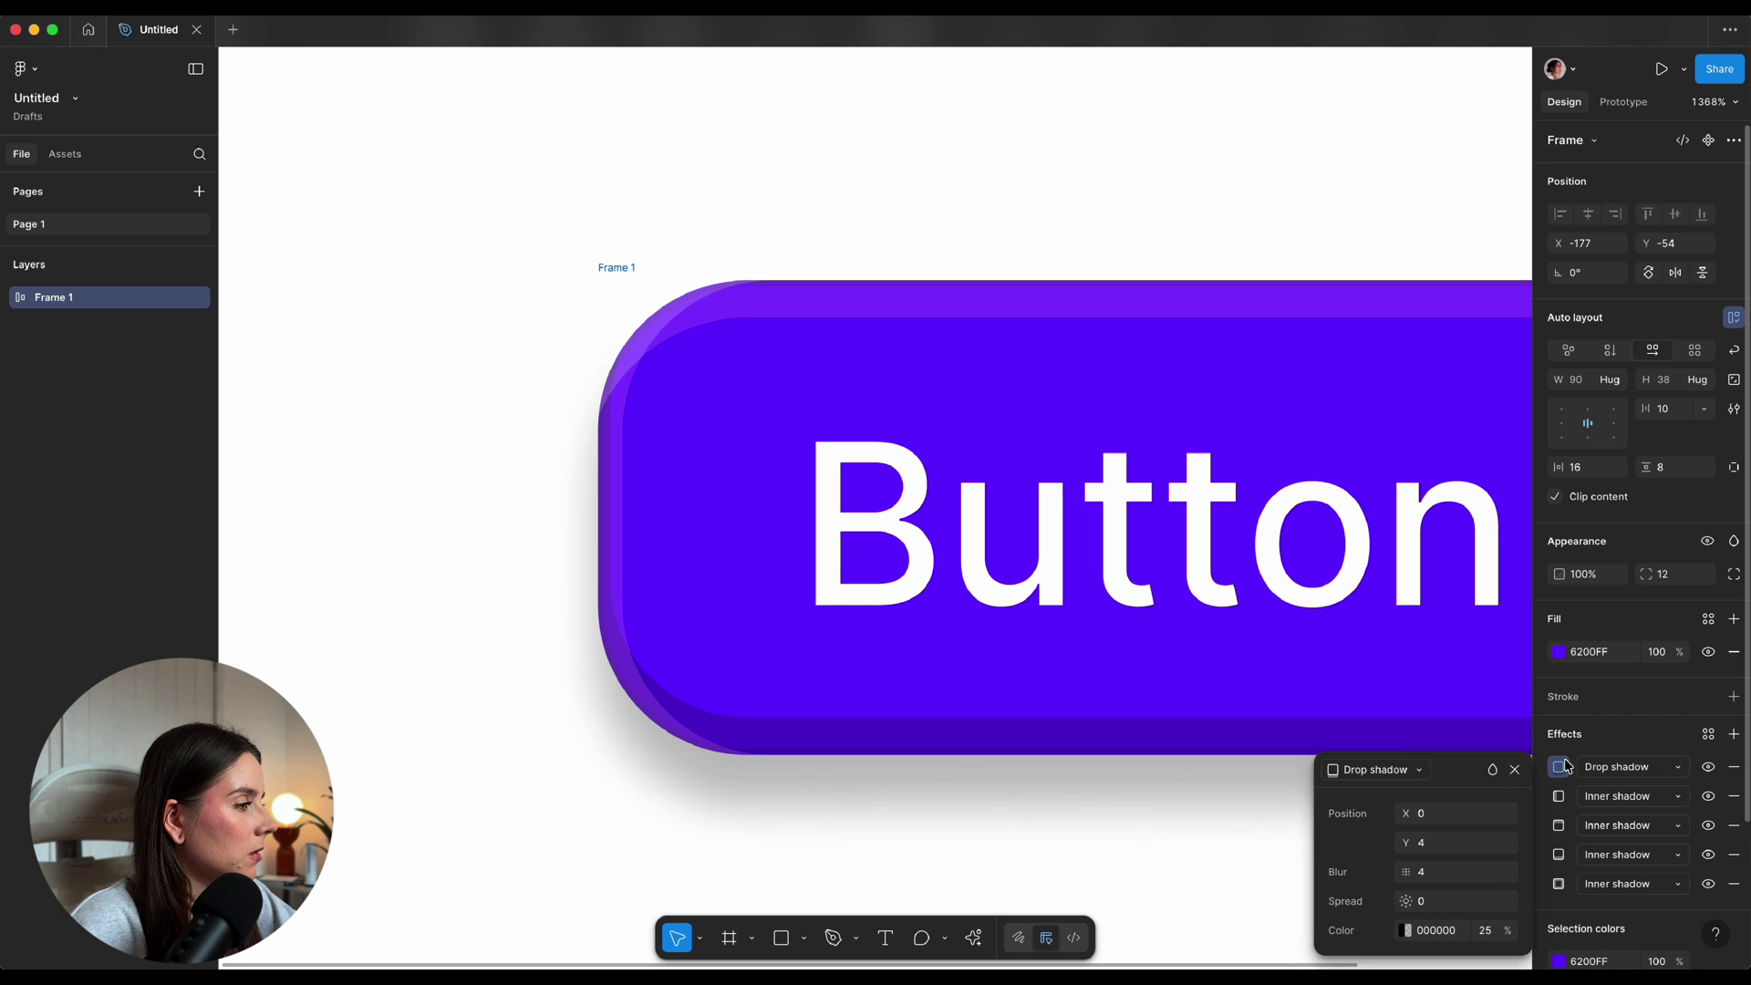
pyautogui.click(1405, 776)
pyautogui.click(1382, 743)
pyautogui.moveTo(1456, 778); pyautogui.dragTo(648, 395)
pyautogui.write('-')
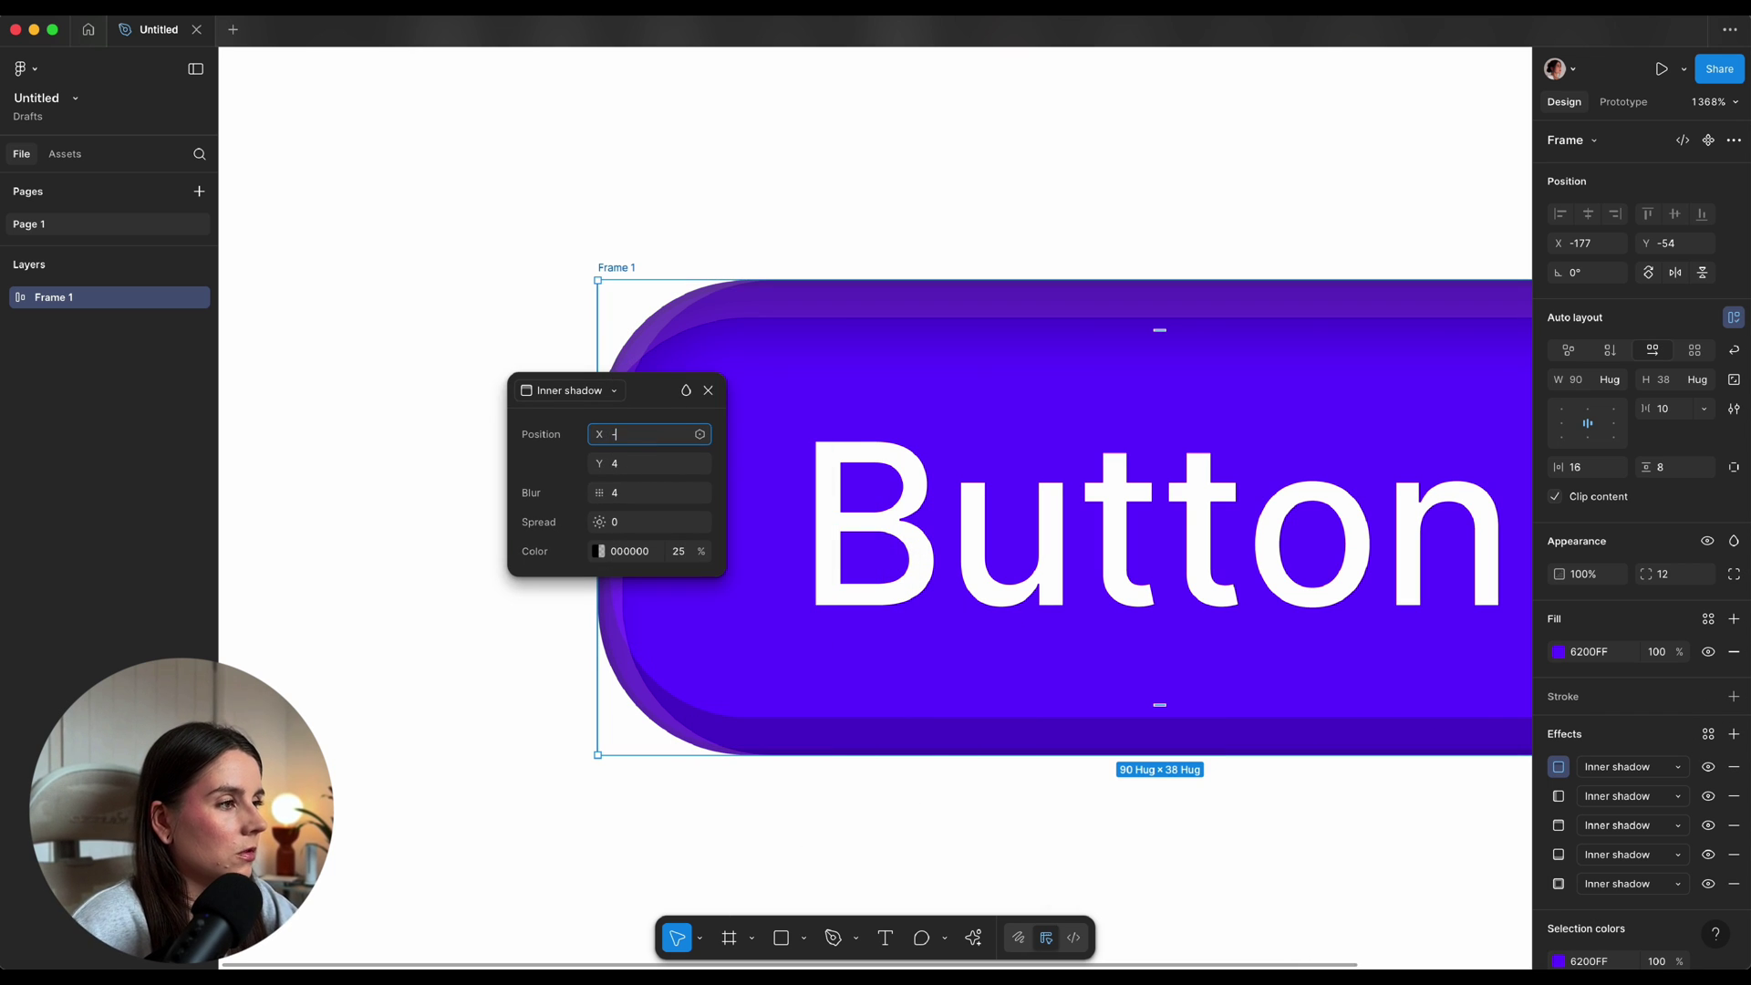
pyautogui.write('2')
pyautogui.press('Tab')
pyautogui.write('0')
pyautogui.press('Tab')
pyautogui.write('0')
pyautogui.press('Tab')
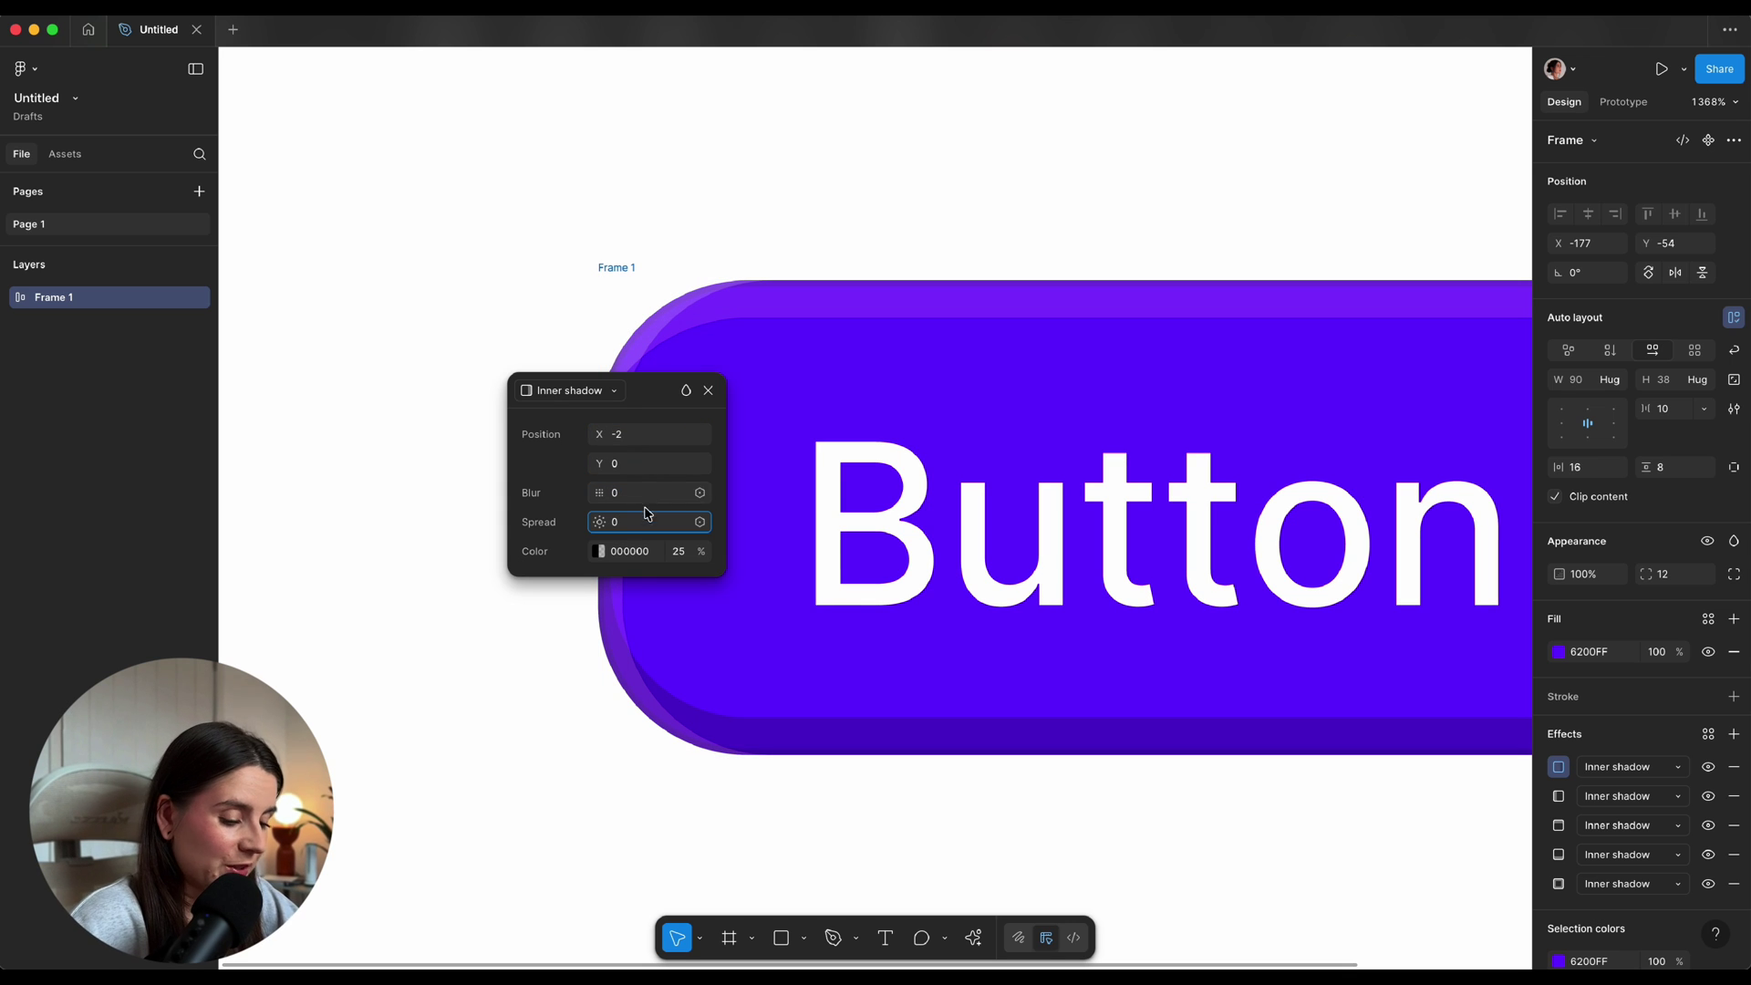
# Change the fifth inner shadow's color to white (FFFFFF)
pyautogui.click(639, 560)
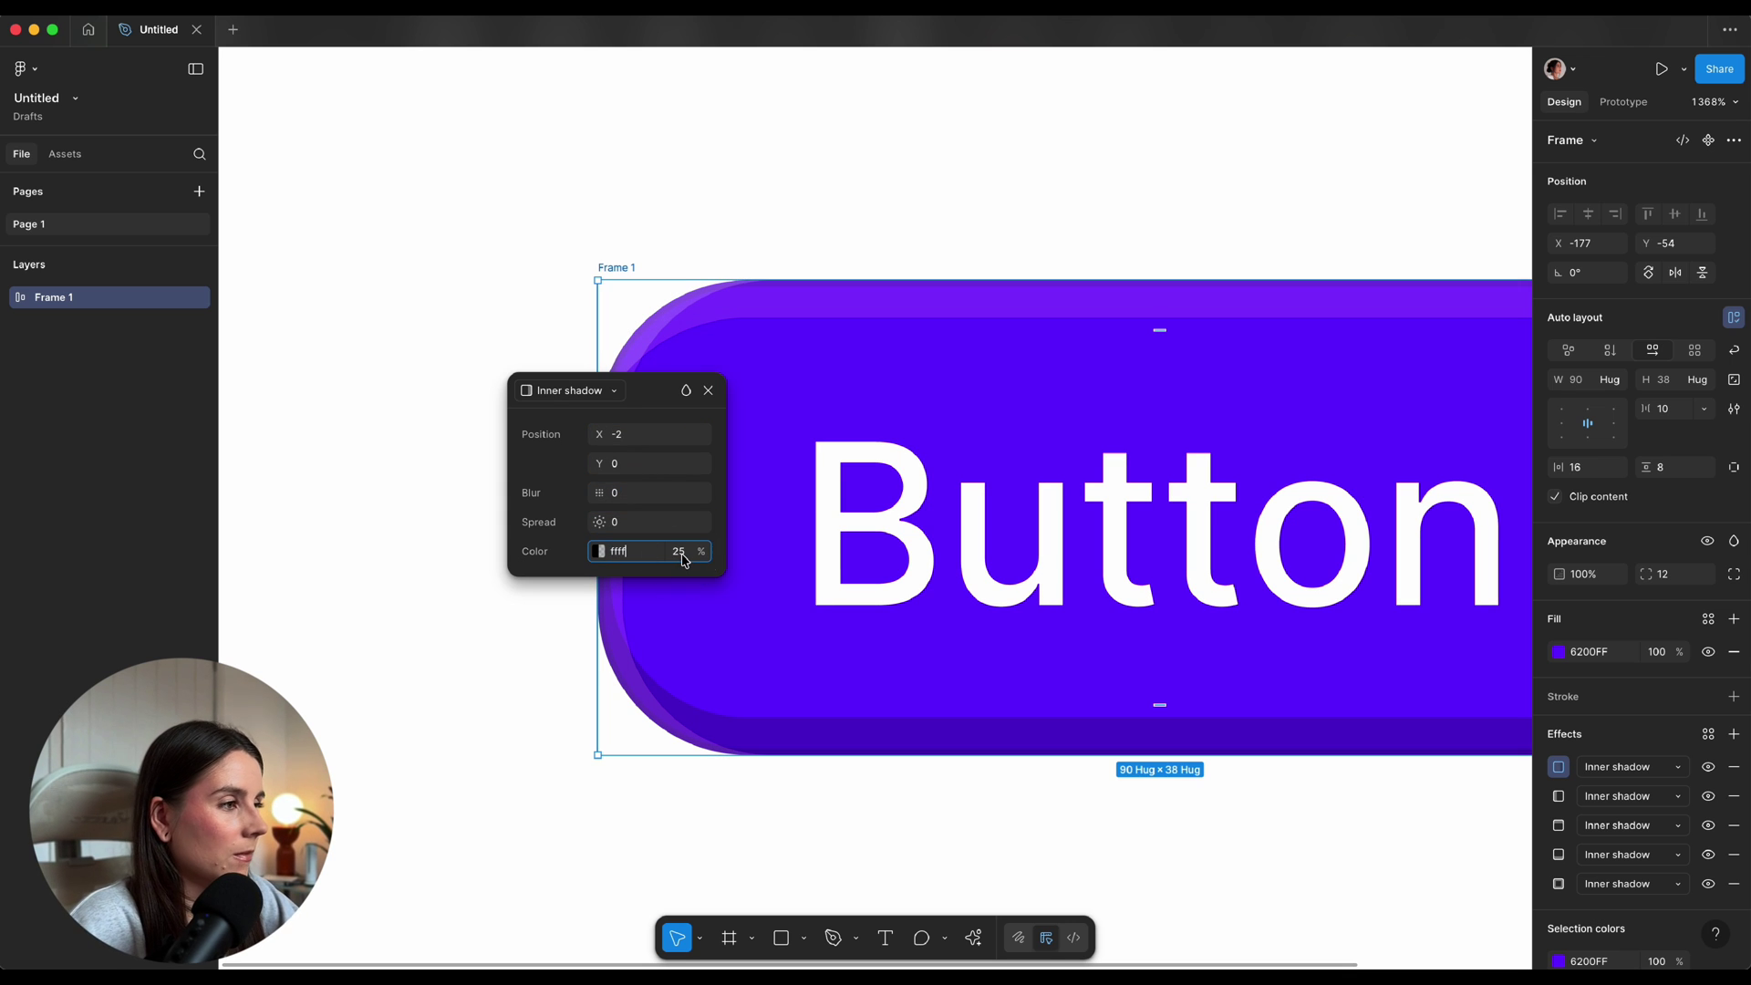
pyautogui.write('ffff')
pyautogui.press('Return')
pyautogui.press('Escape')
# Add a drop shadow to the button frame with X 0, Y 0, blur 0 and spread 2
pyautogui.hscroll(5, 690, 457)
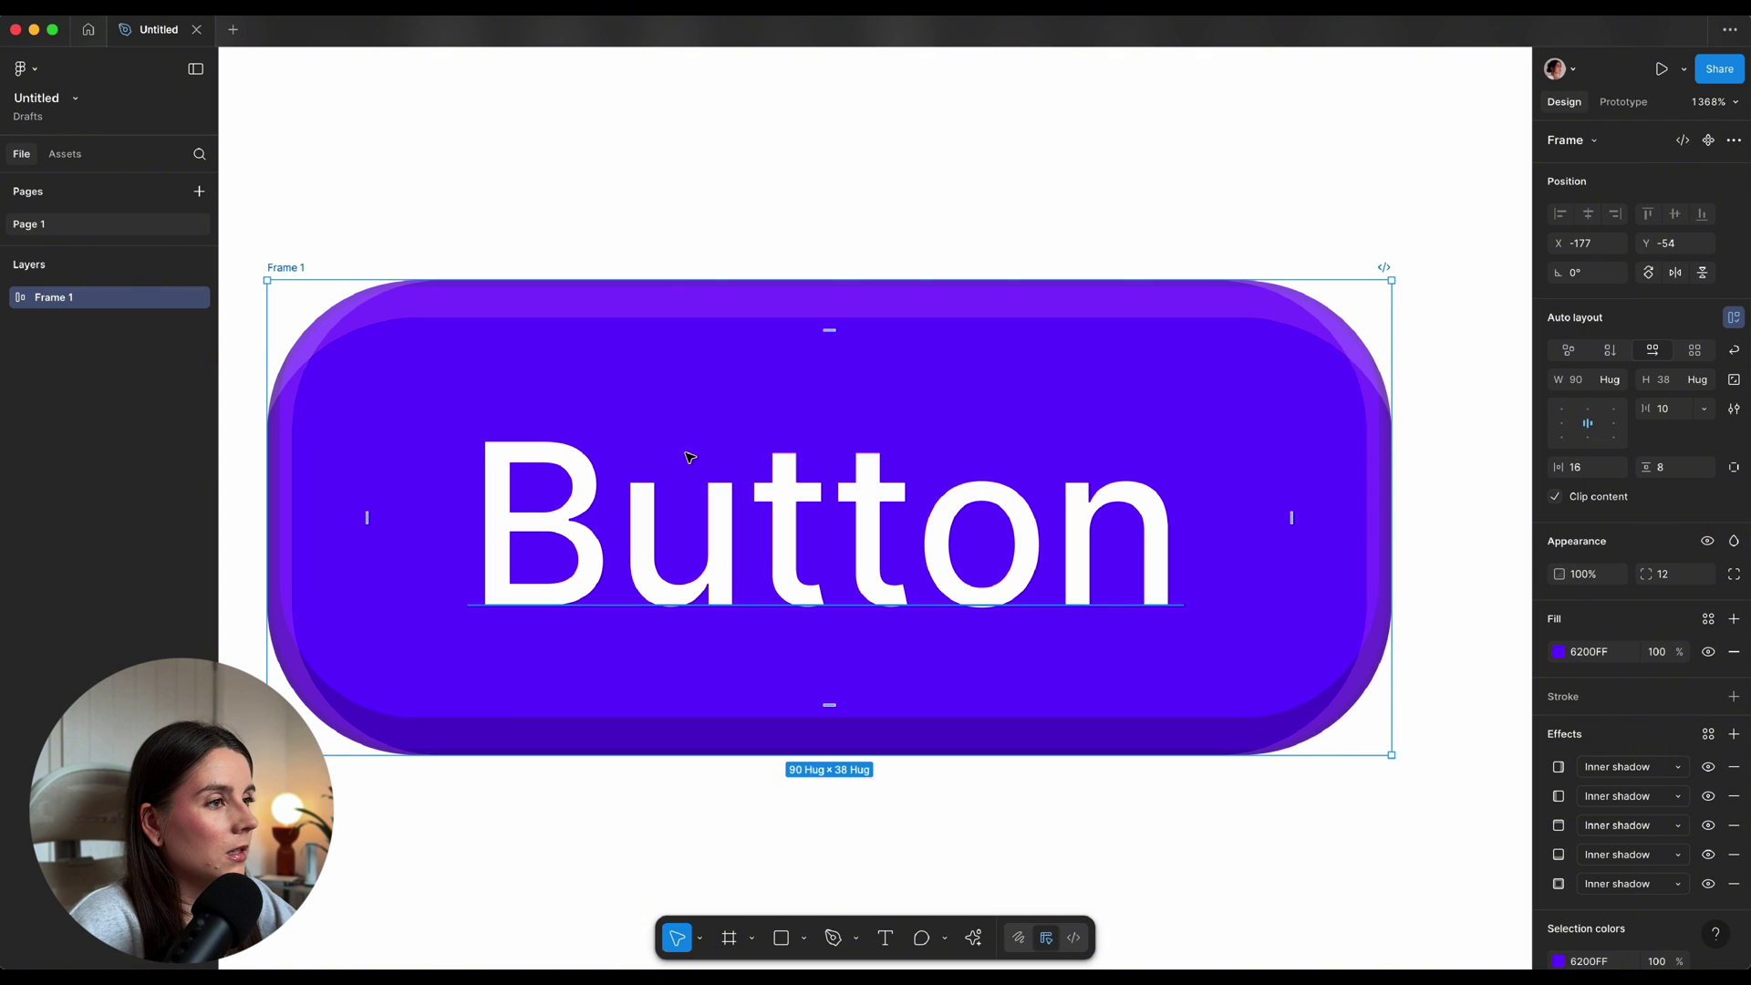
pyautogui.hscroll(-1, 690, 457)
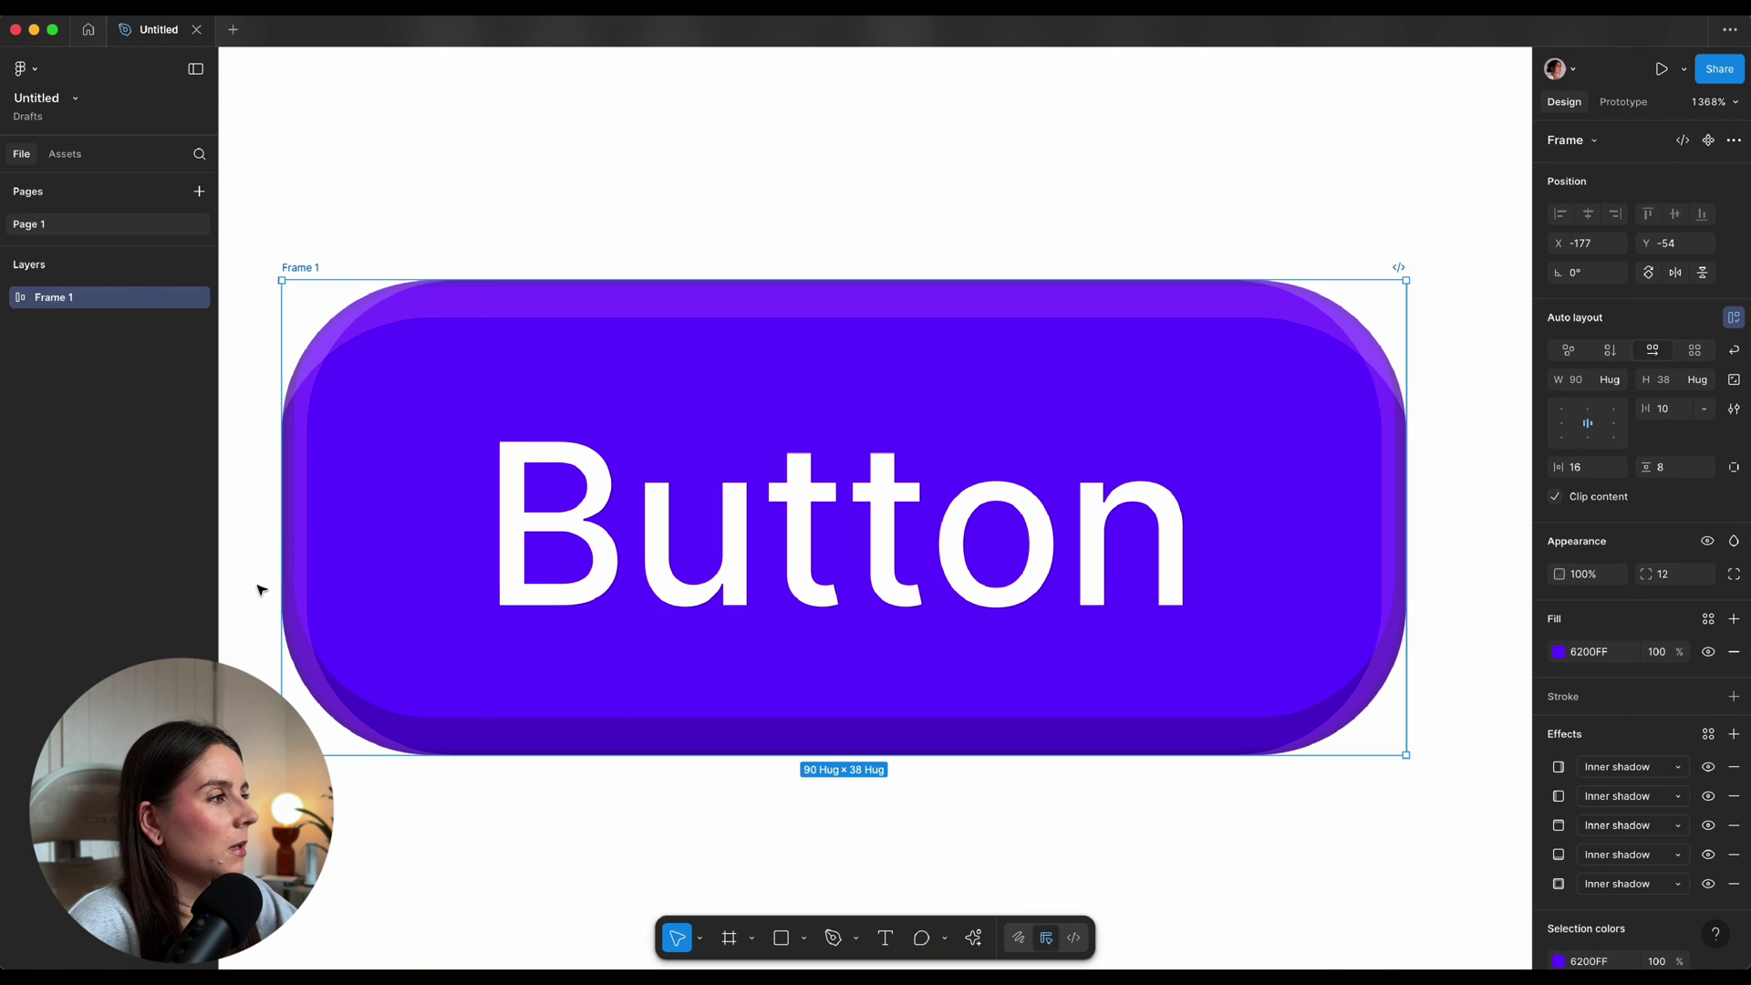
pyautogui.click(1735, 741)
pyautogui.click(1391, 771)
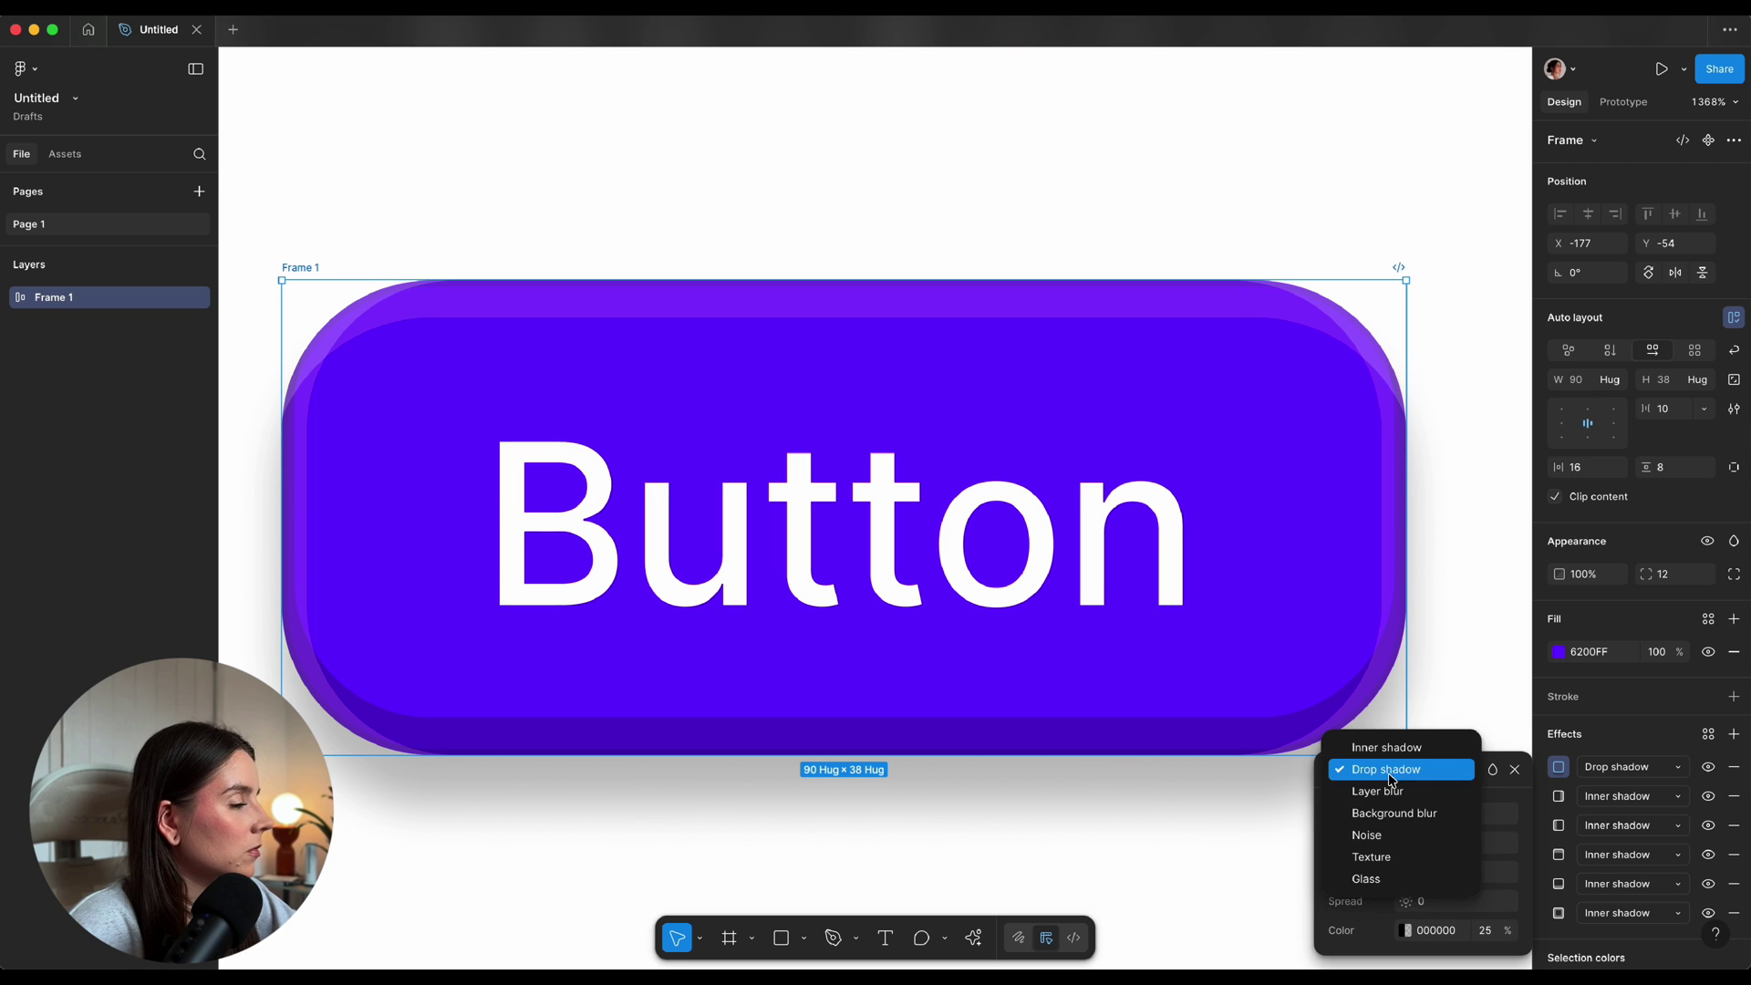
pyautogui.click(1373, 772)
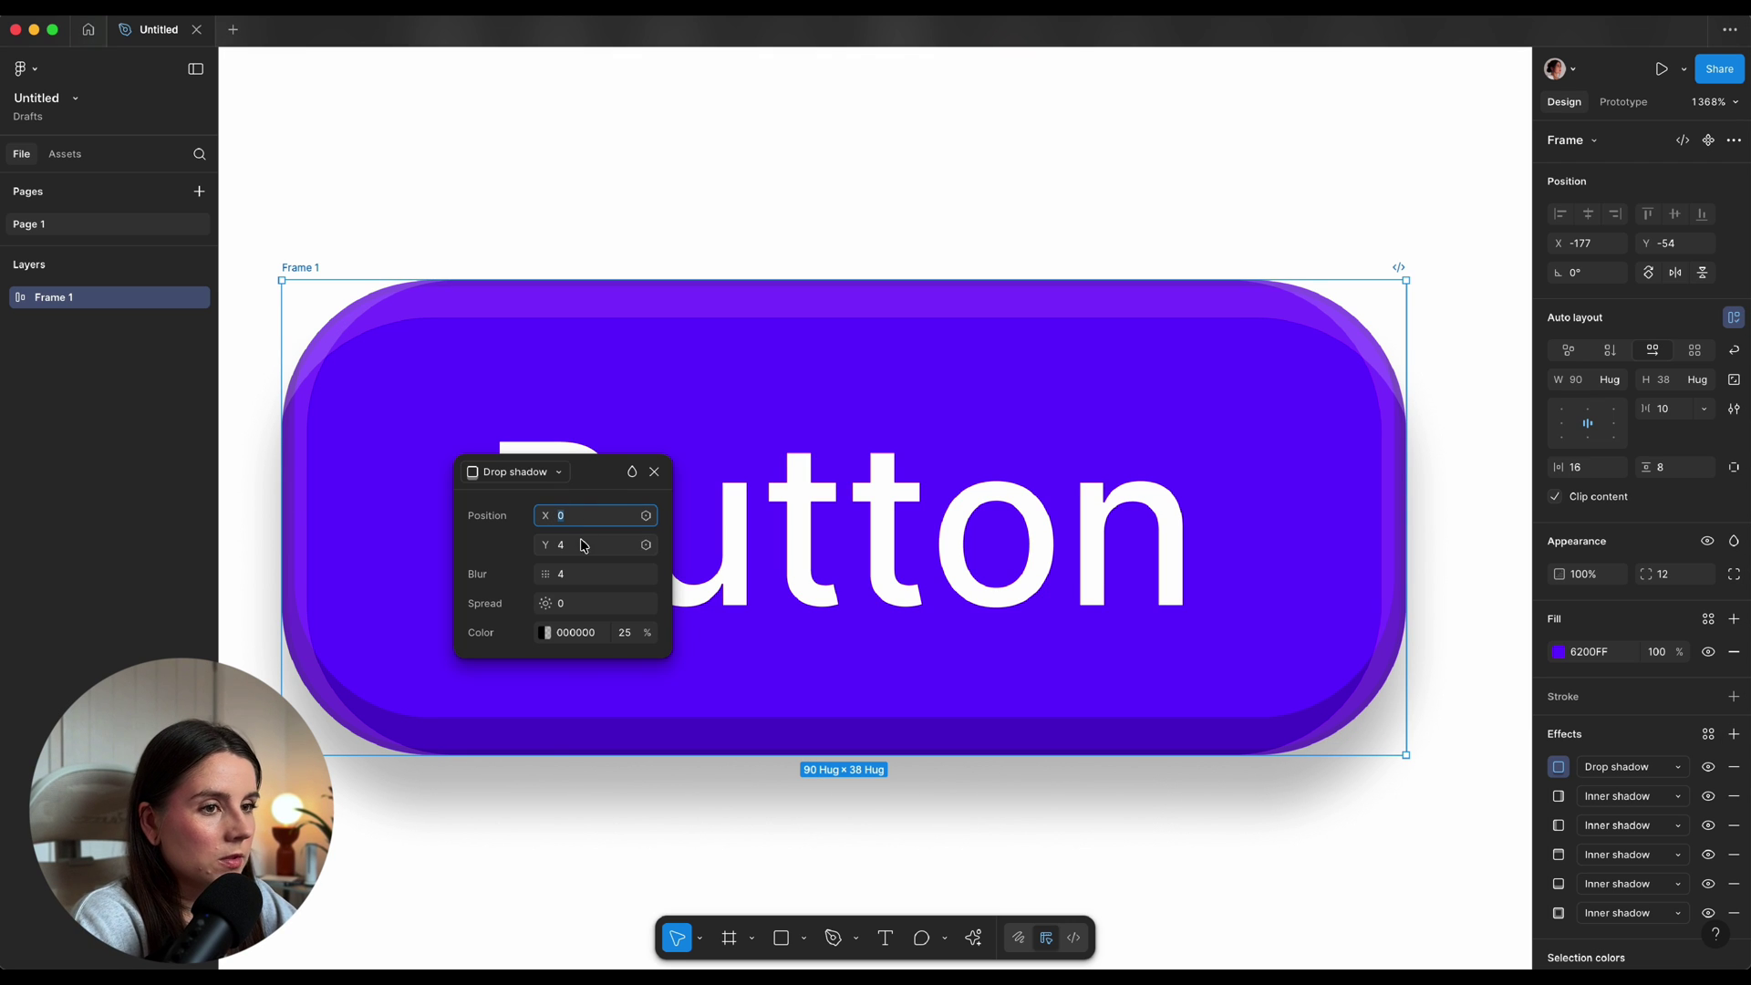
pyautogui.click(578, 547)
pyautogui.write('0')
pyautogui.click(577, 575)
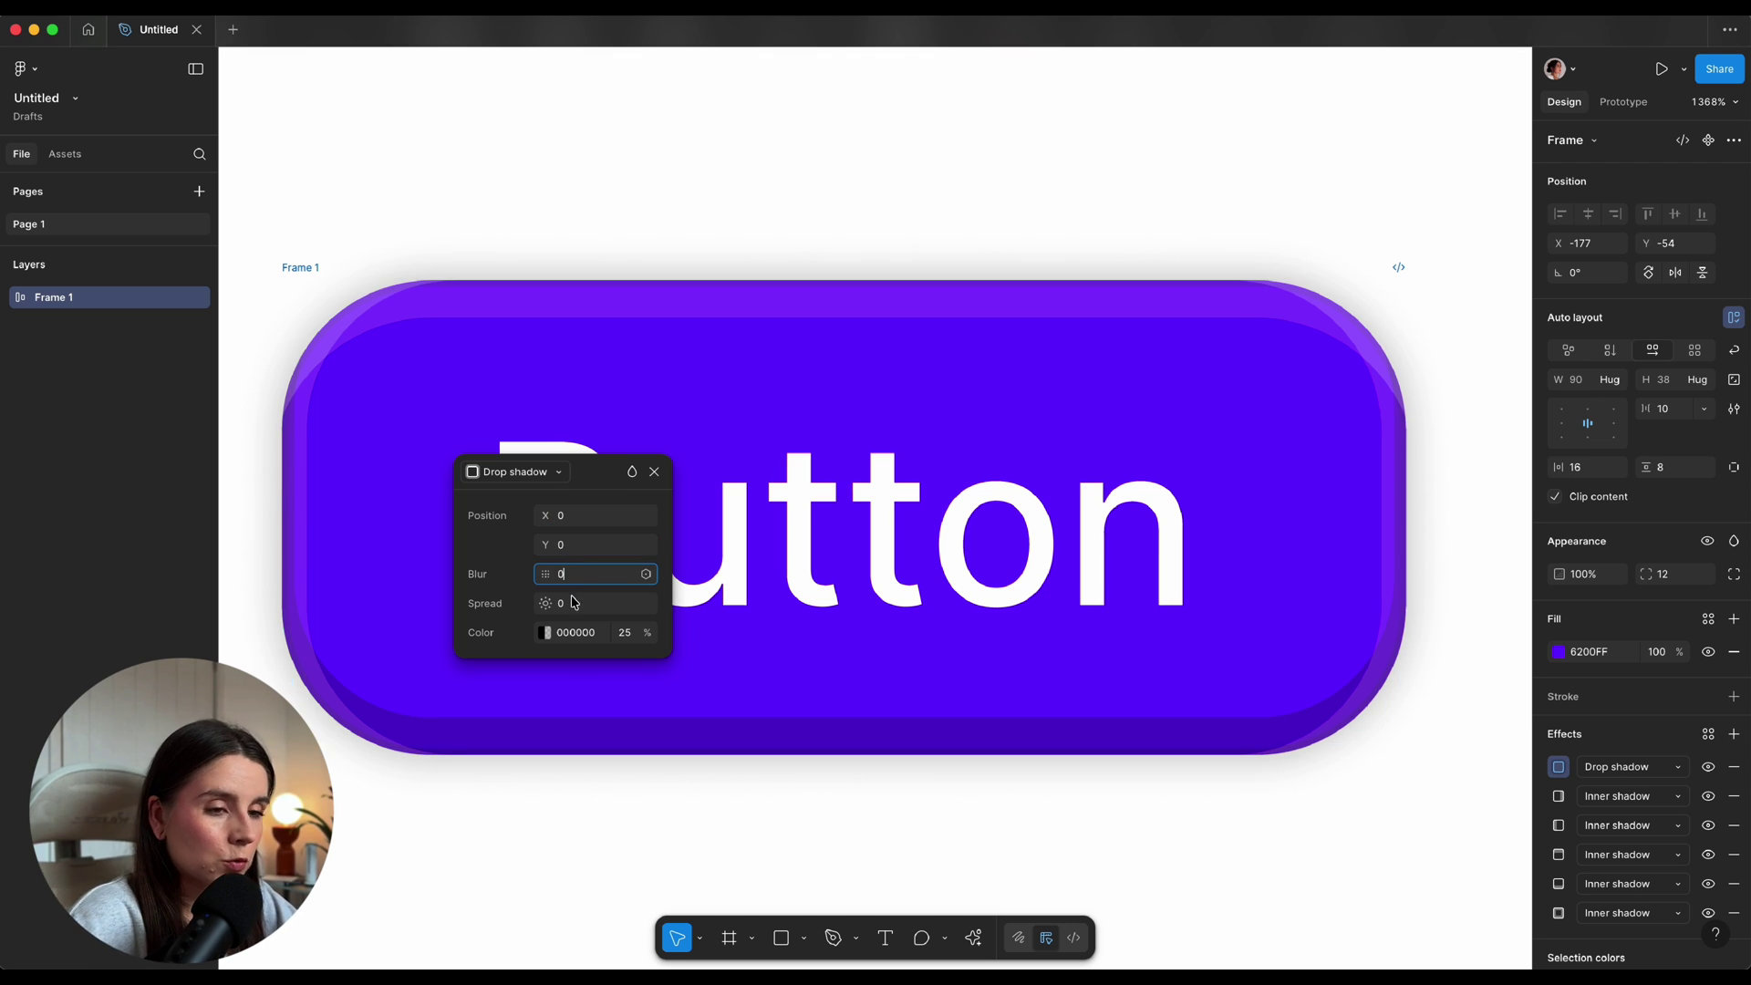
pyautogui.write('0')
pyautogui.click(562, 606)
pyautogui.write('2')
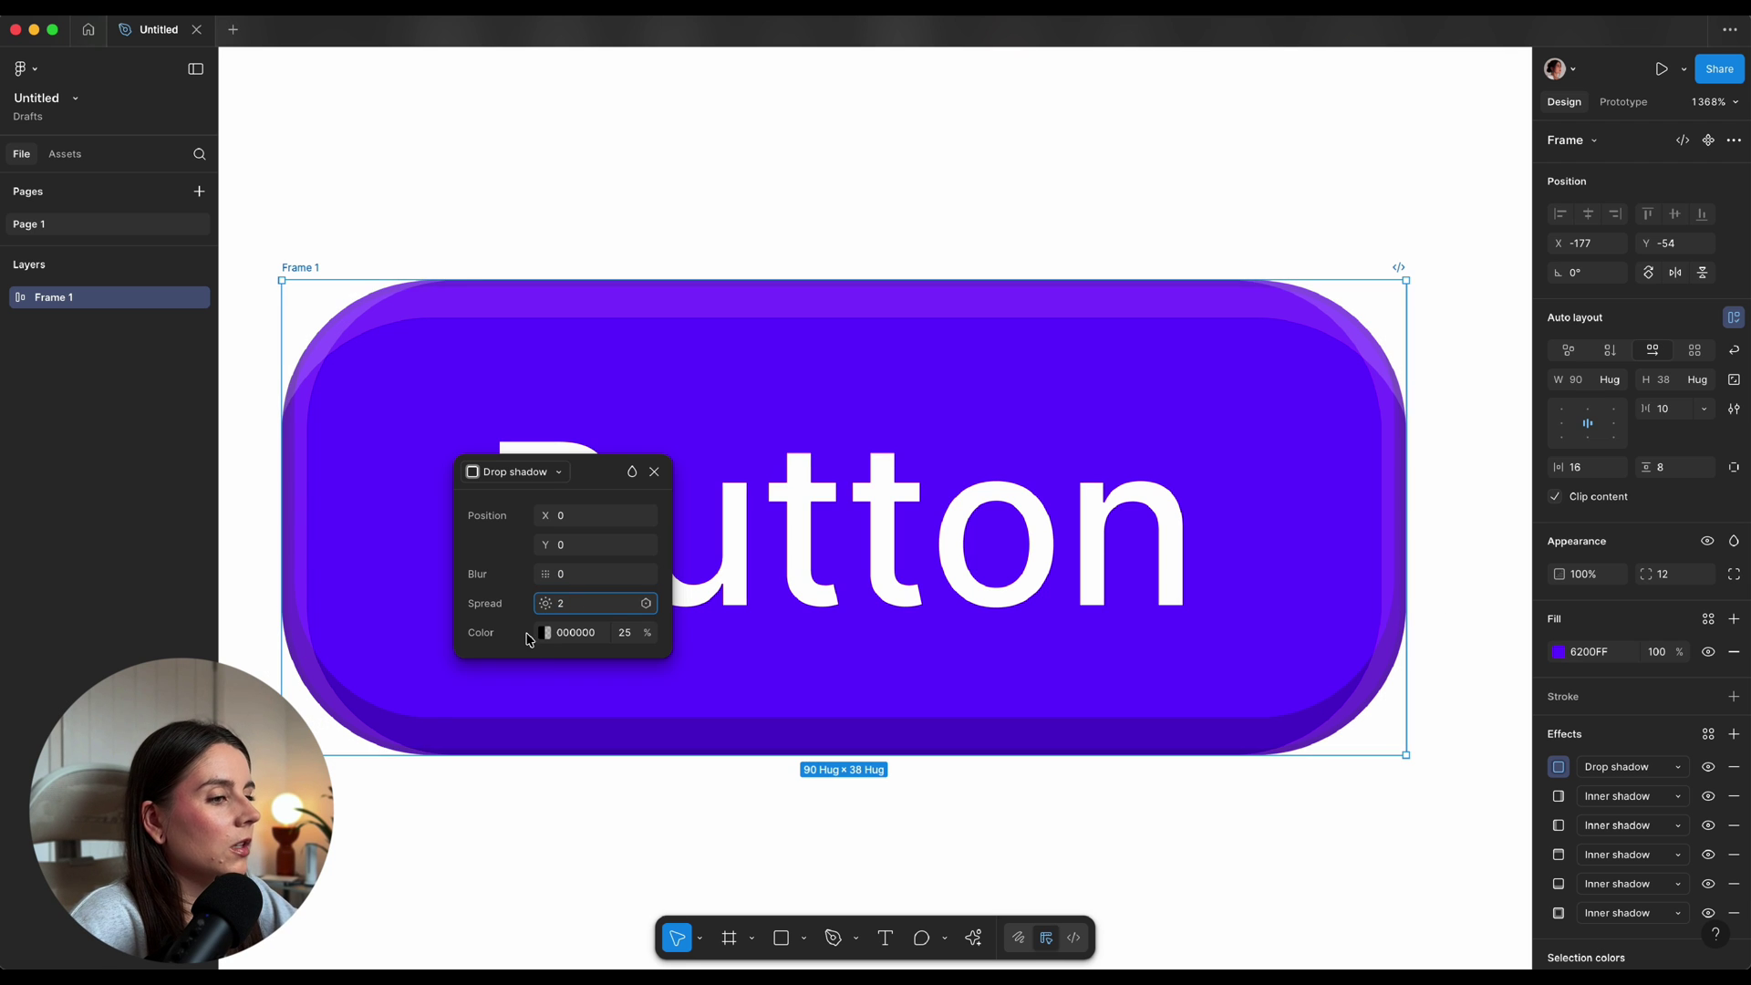
# Sample the button's purple fill (6200FF) as the drop shadow's color and set its opacity to 10%
pyautogui.click(545, 632)
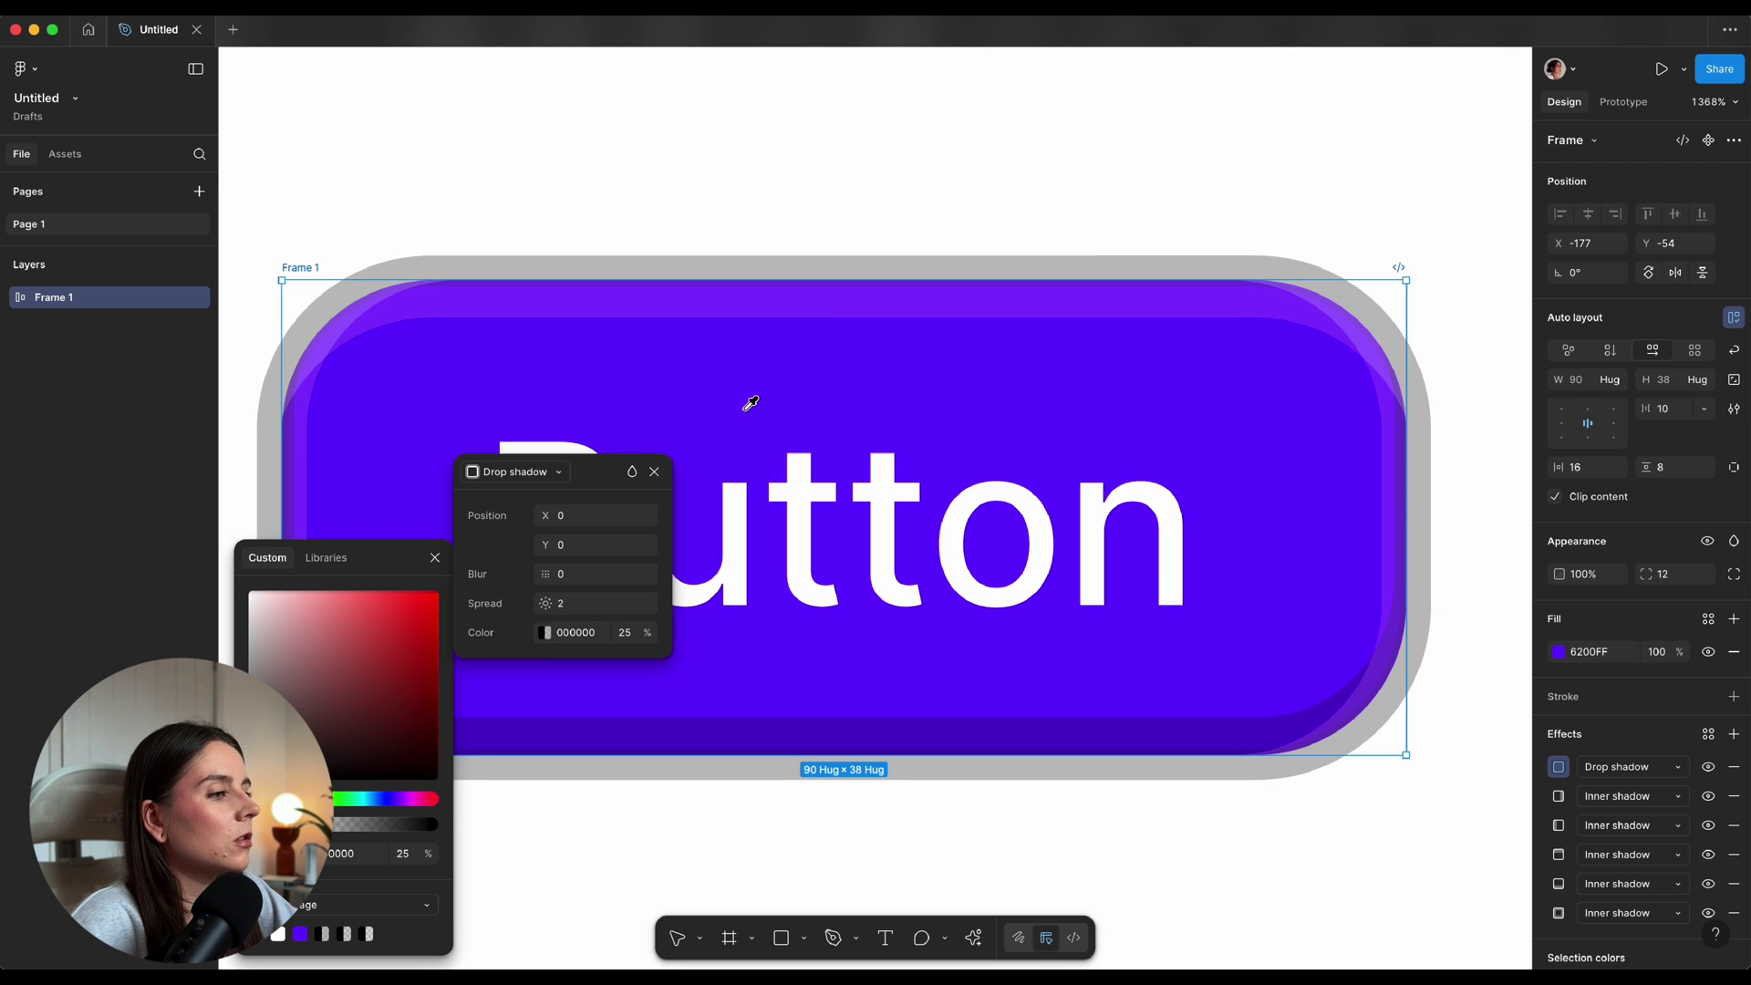
pyautogui.click(783, 409)
pyautogui.click(626, 636)
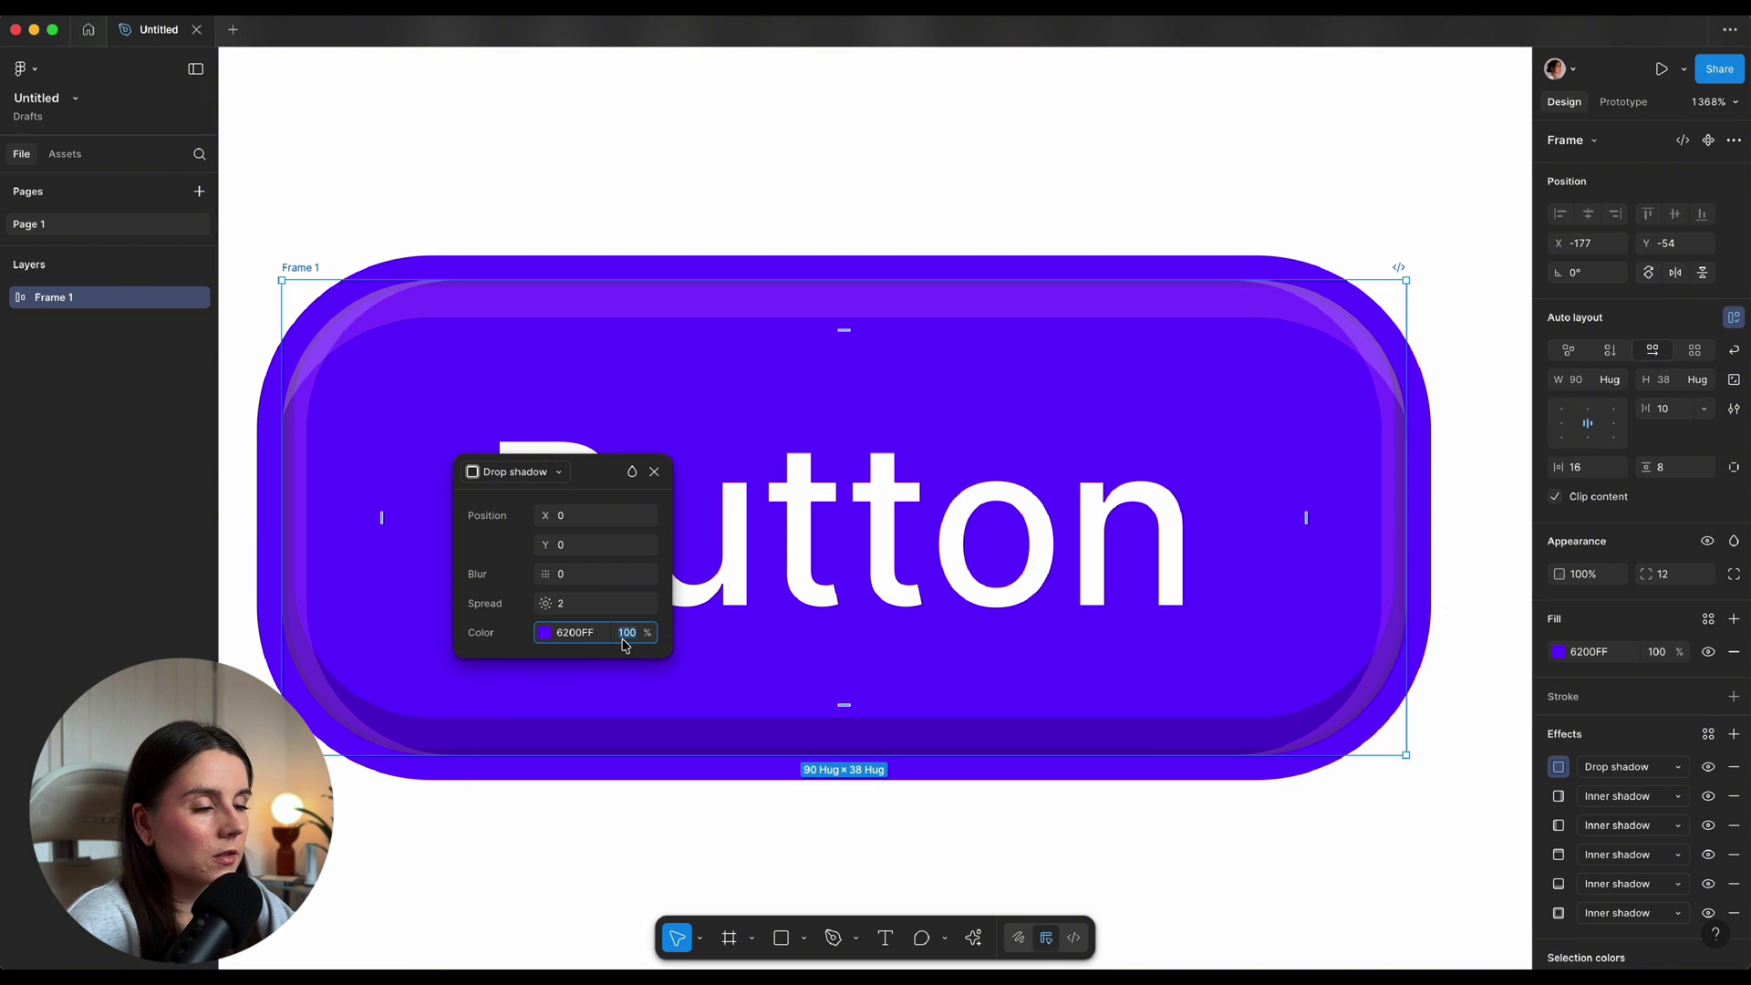
pyautogui.write('10')
pyautogui.press('Return')
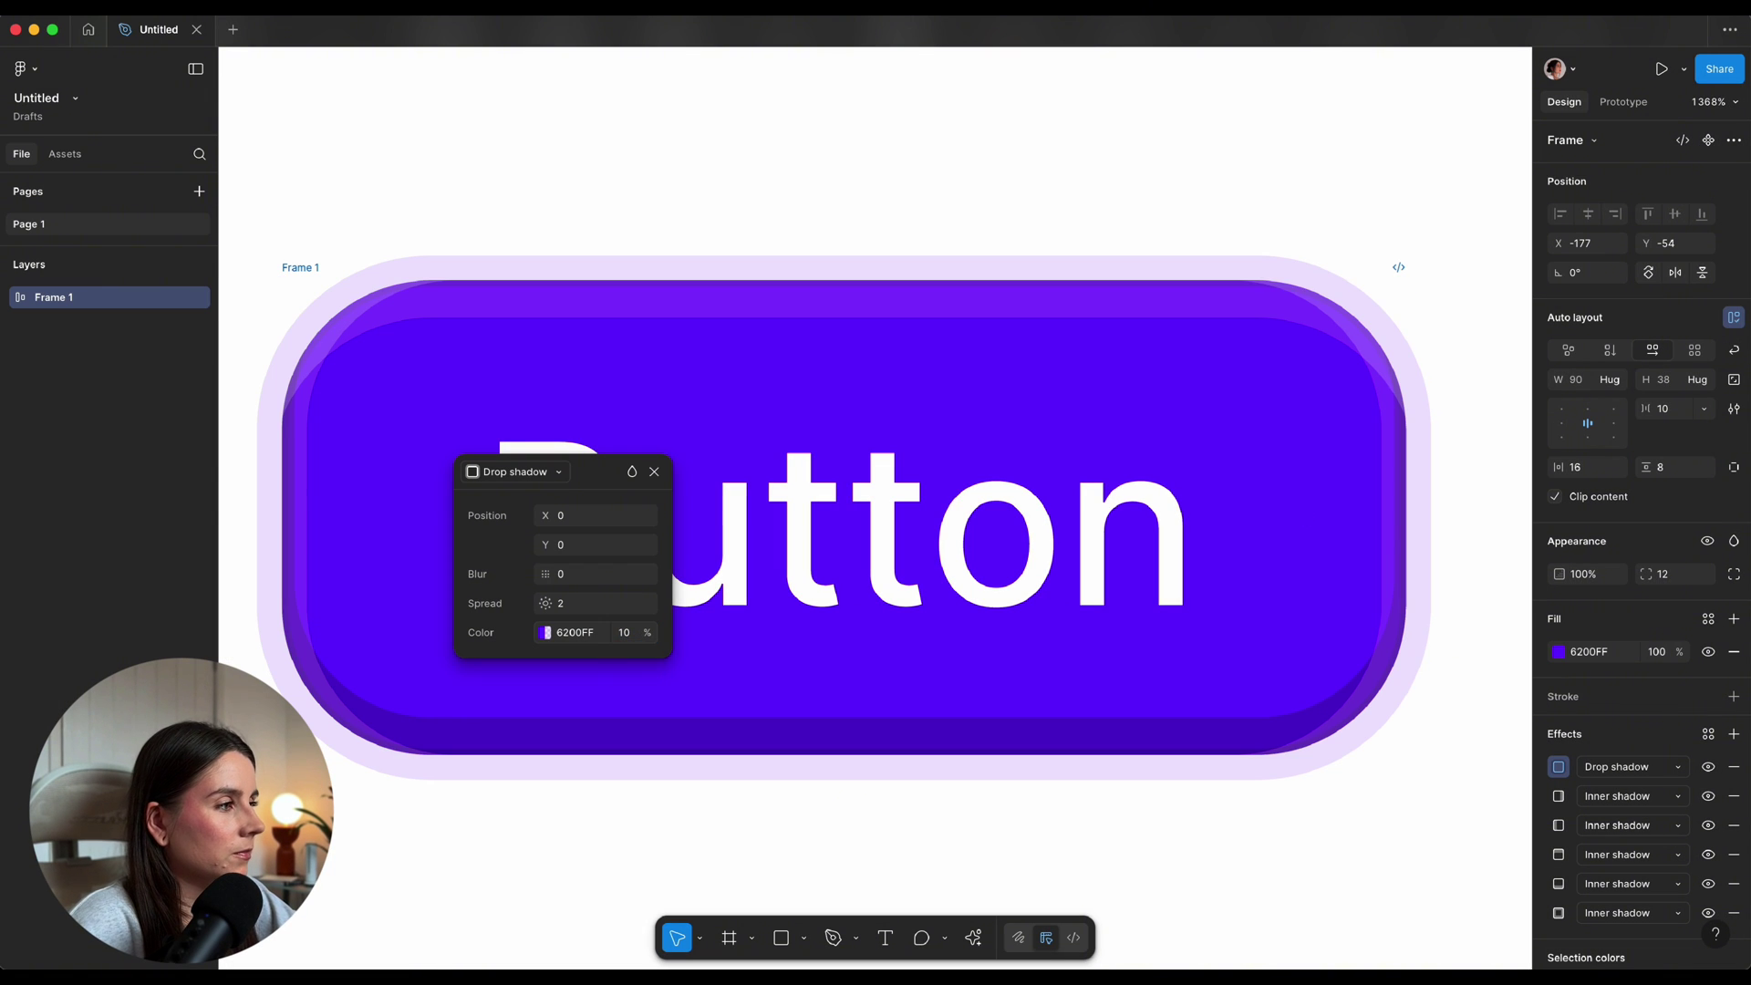
pyautogui.click(655, 473)
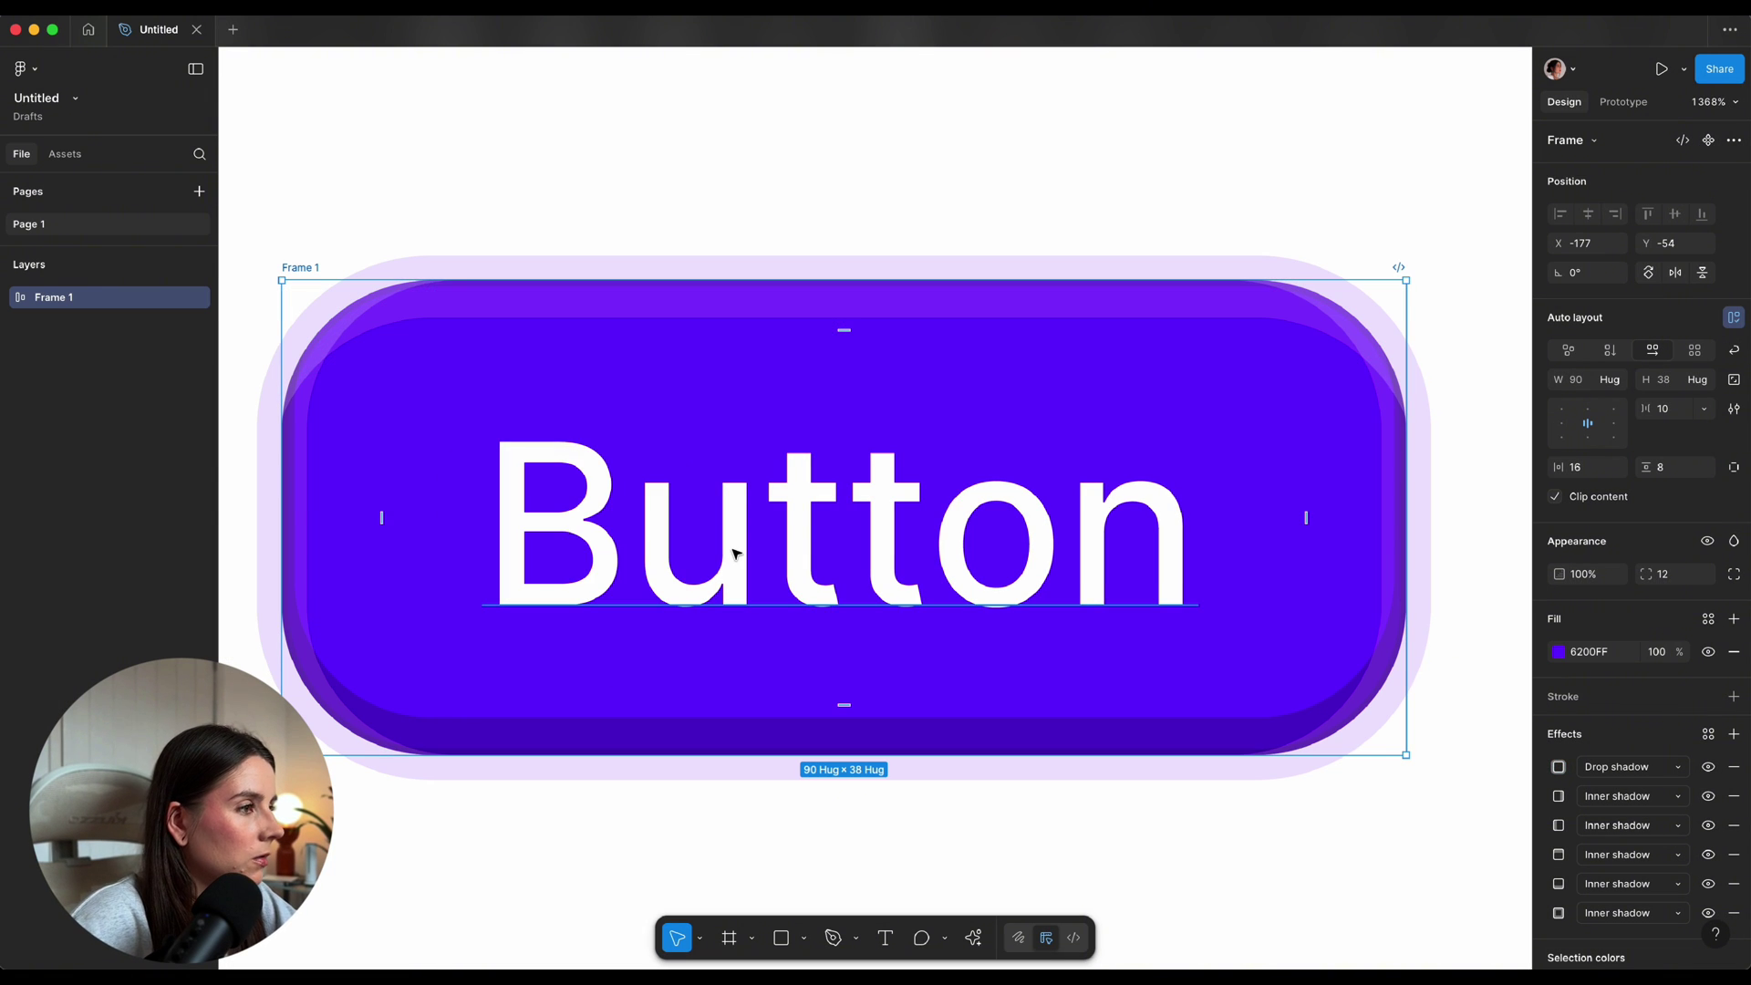
# Duplicate the finished button frame and place the copy beside the original, on its right side
pyautogui.scroll(-5, 735, 553)
pyautogui.click(696, 407)
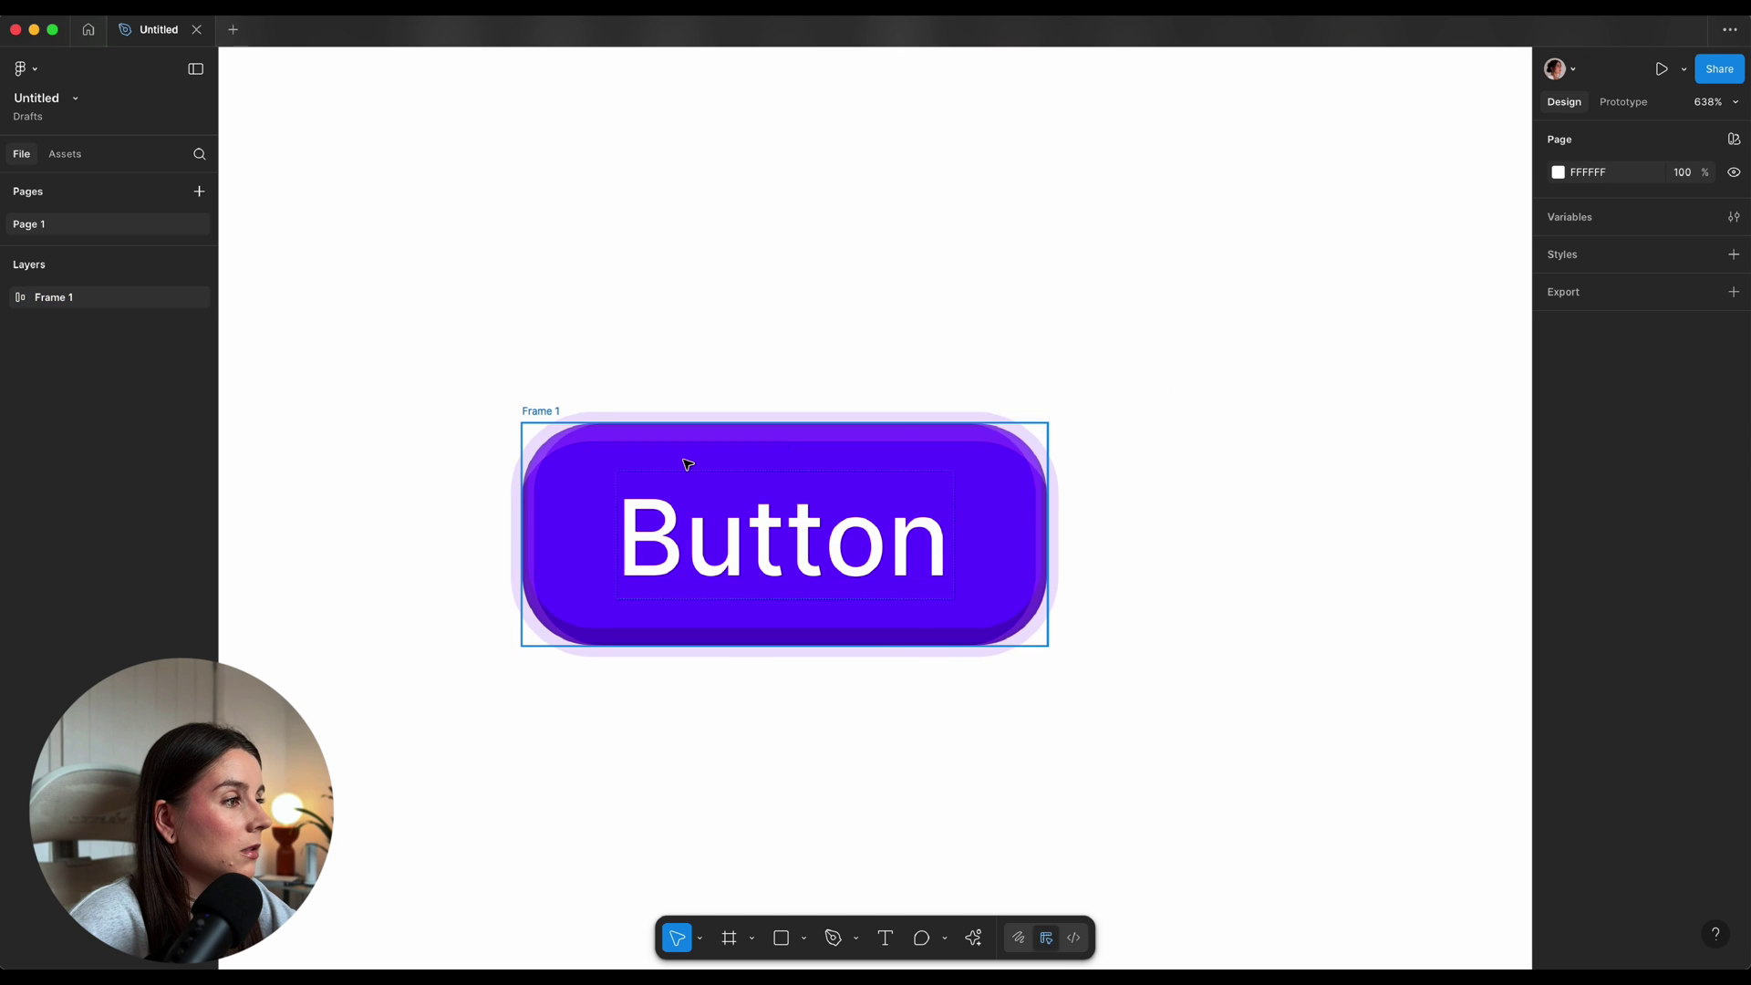
pyautogui.scroll(-3, 688, 464)
pyautogui.scroll(-3, 687, 465)
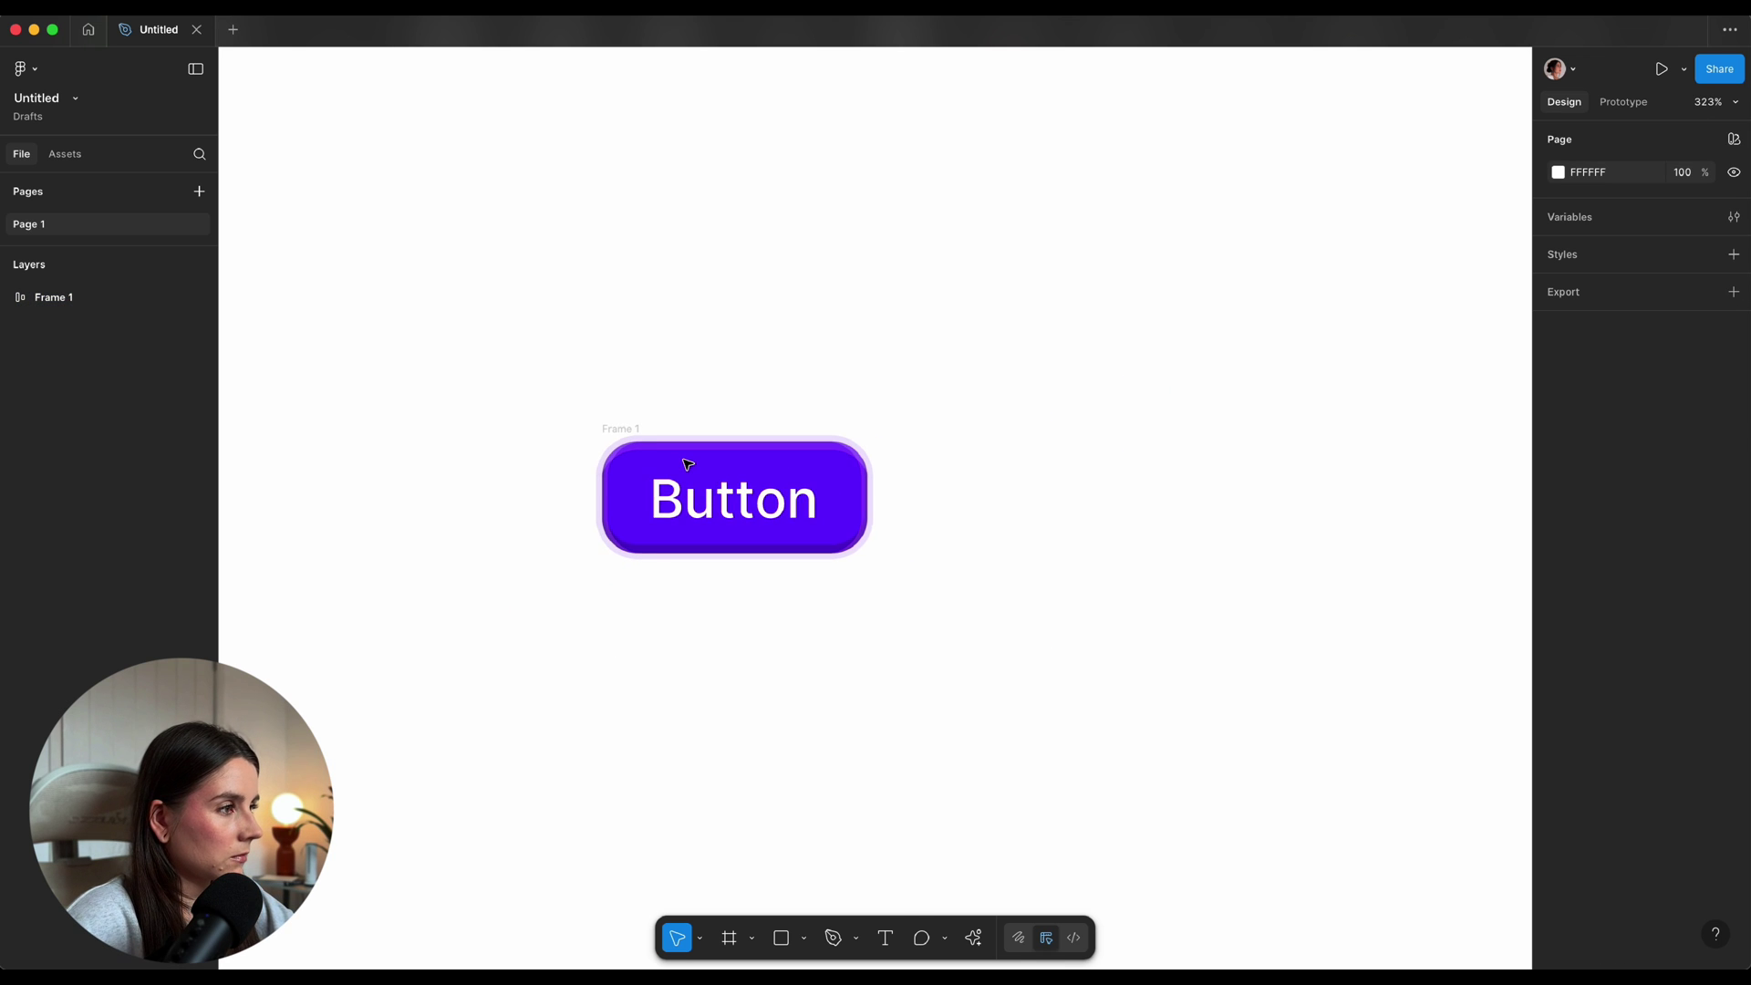
pyautogui.scroll(-1, 687, 464)
pyautogui.scroll(5, 687, 464)
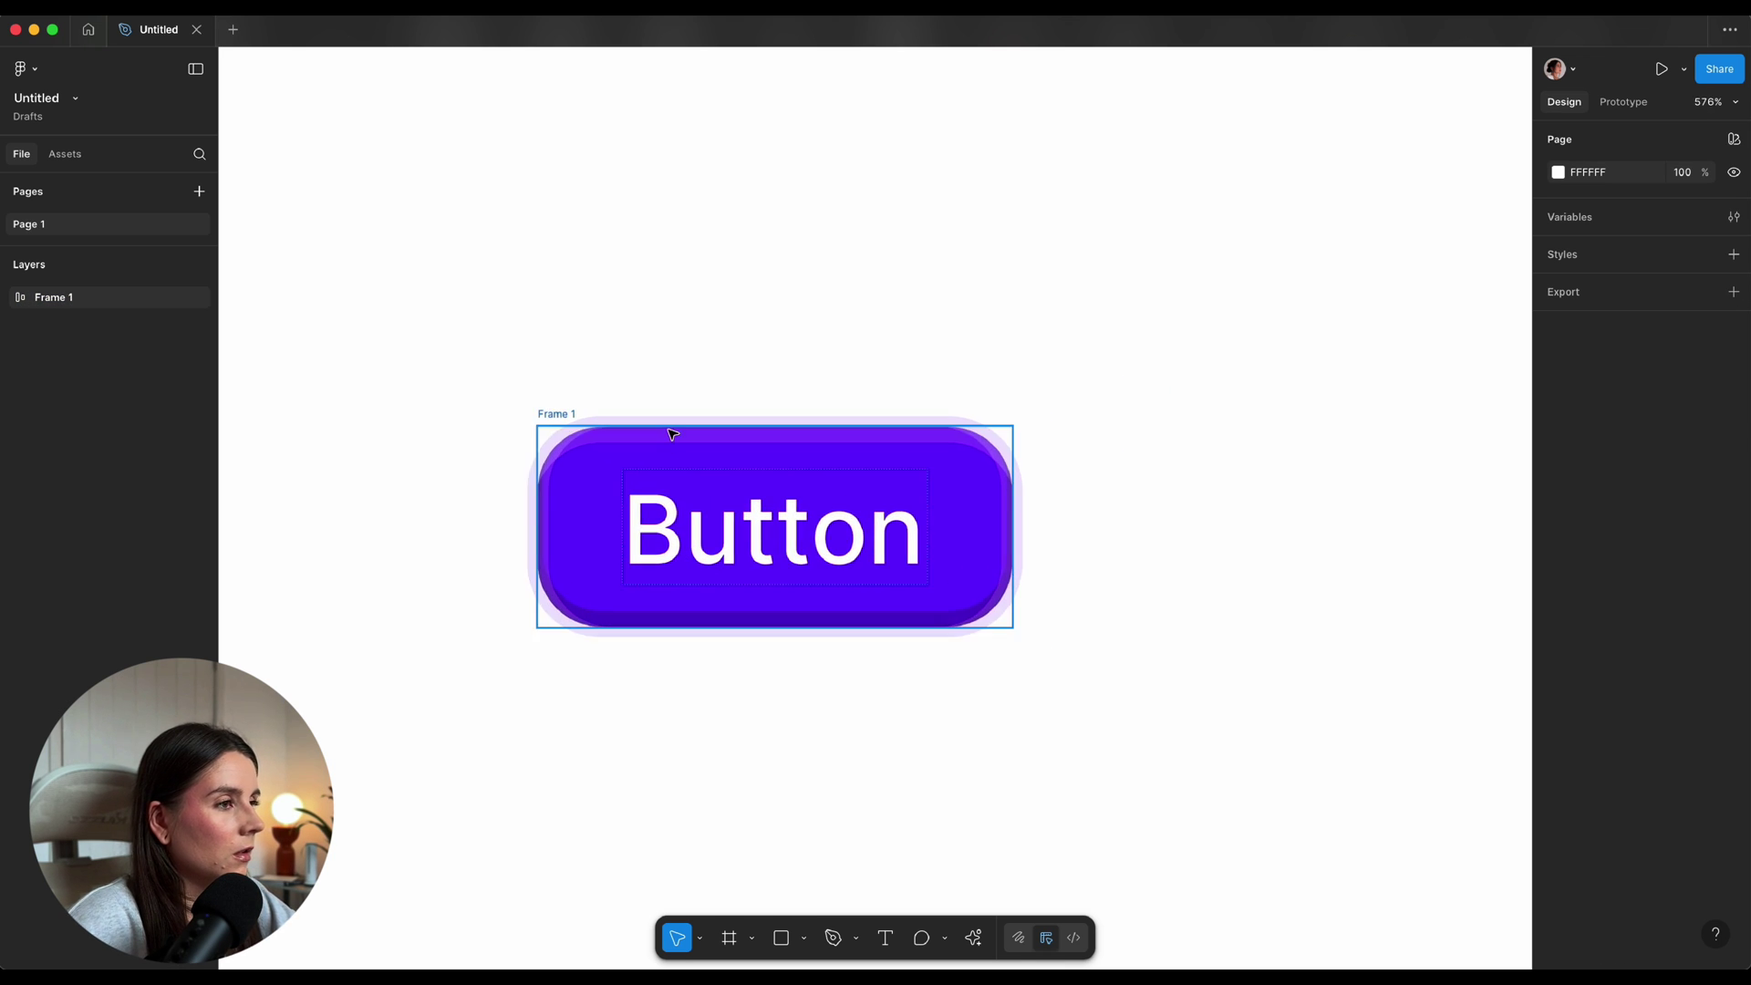
pyautogui.hscroll(3, 676, 426)
pyautogui.click(382, 415)
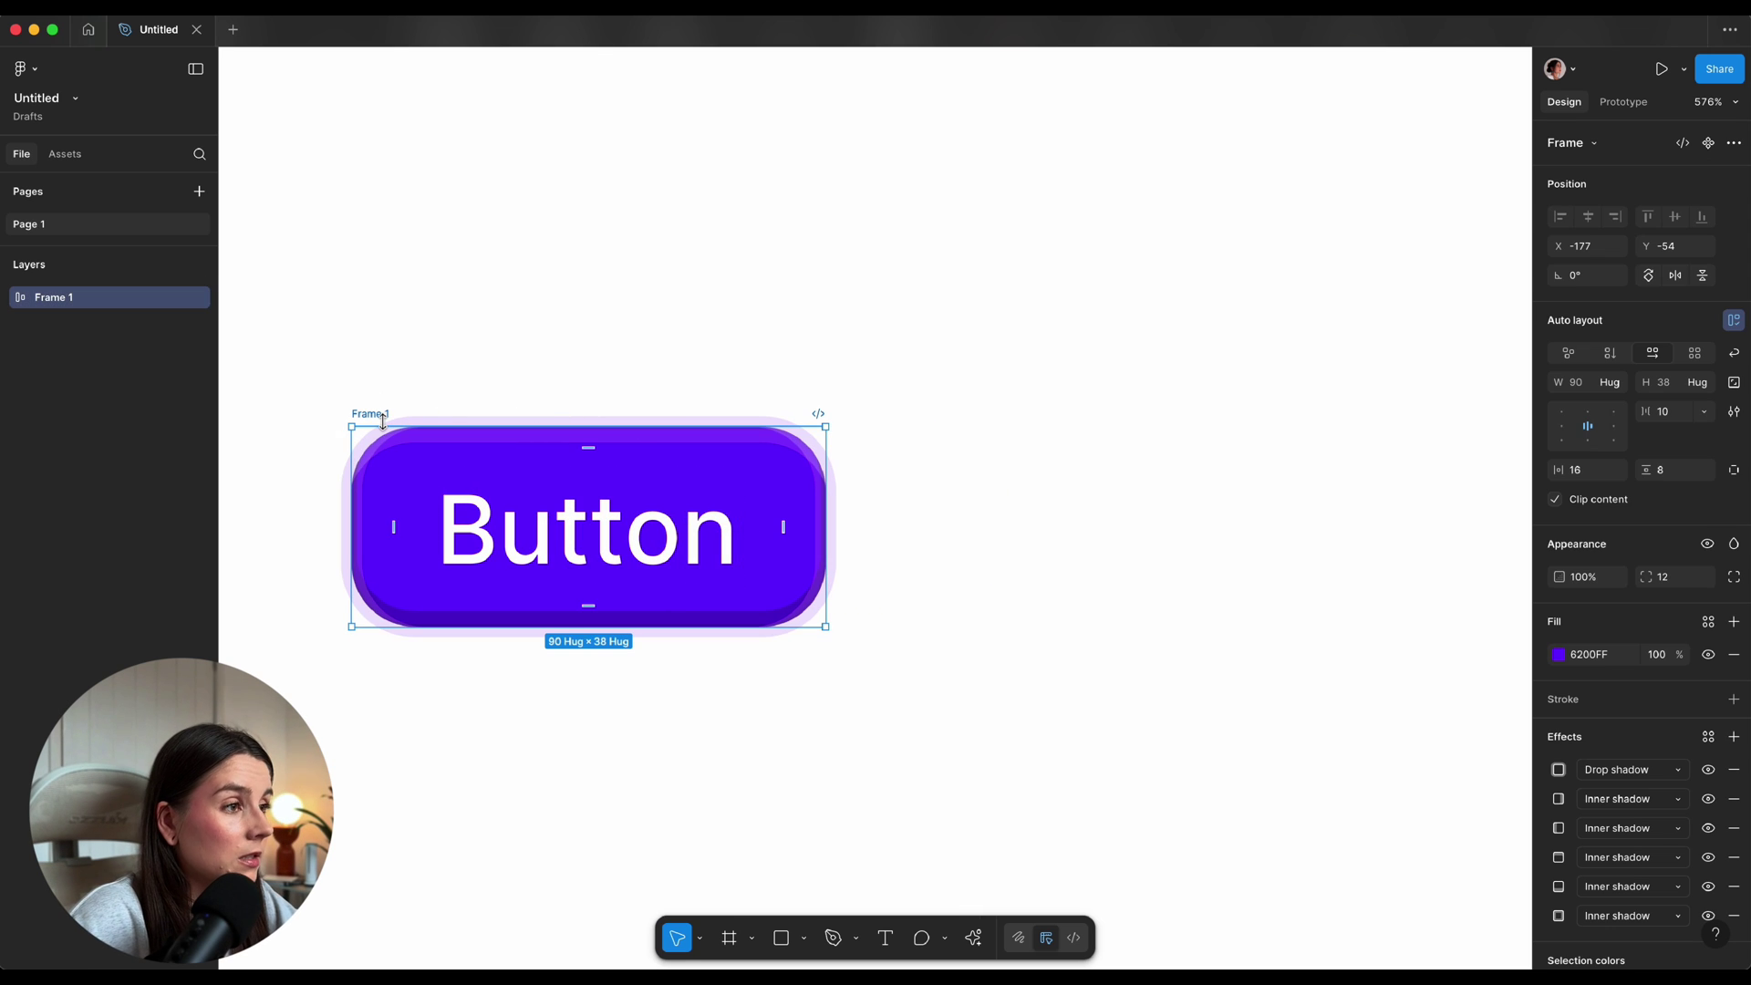
pyautogui.moveTo(371, 411); pyautogui.dragTo(896, 415)
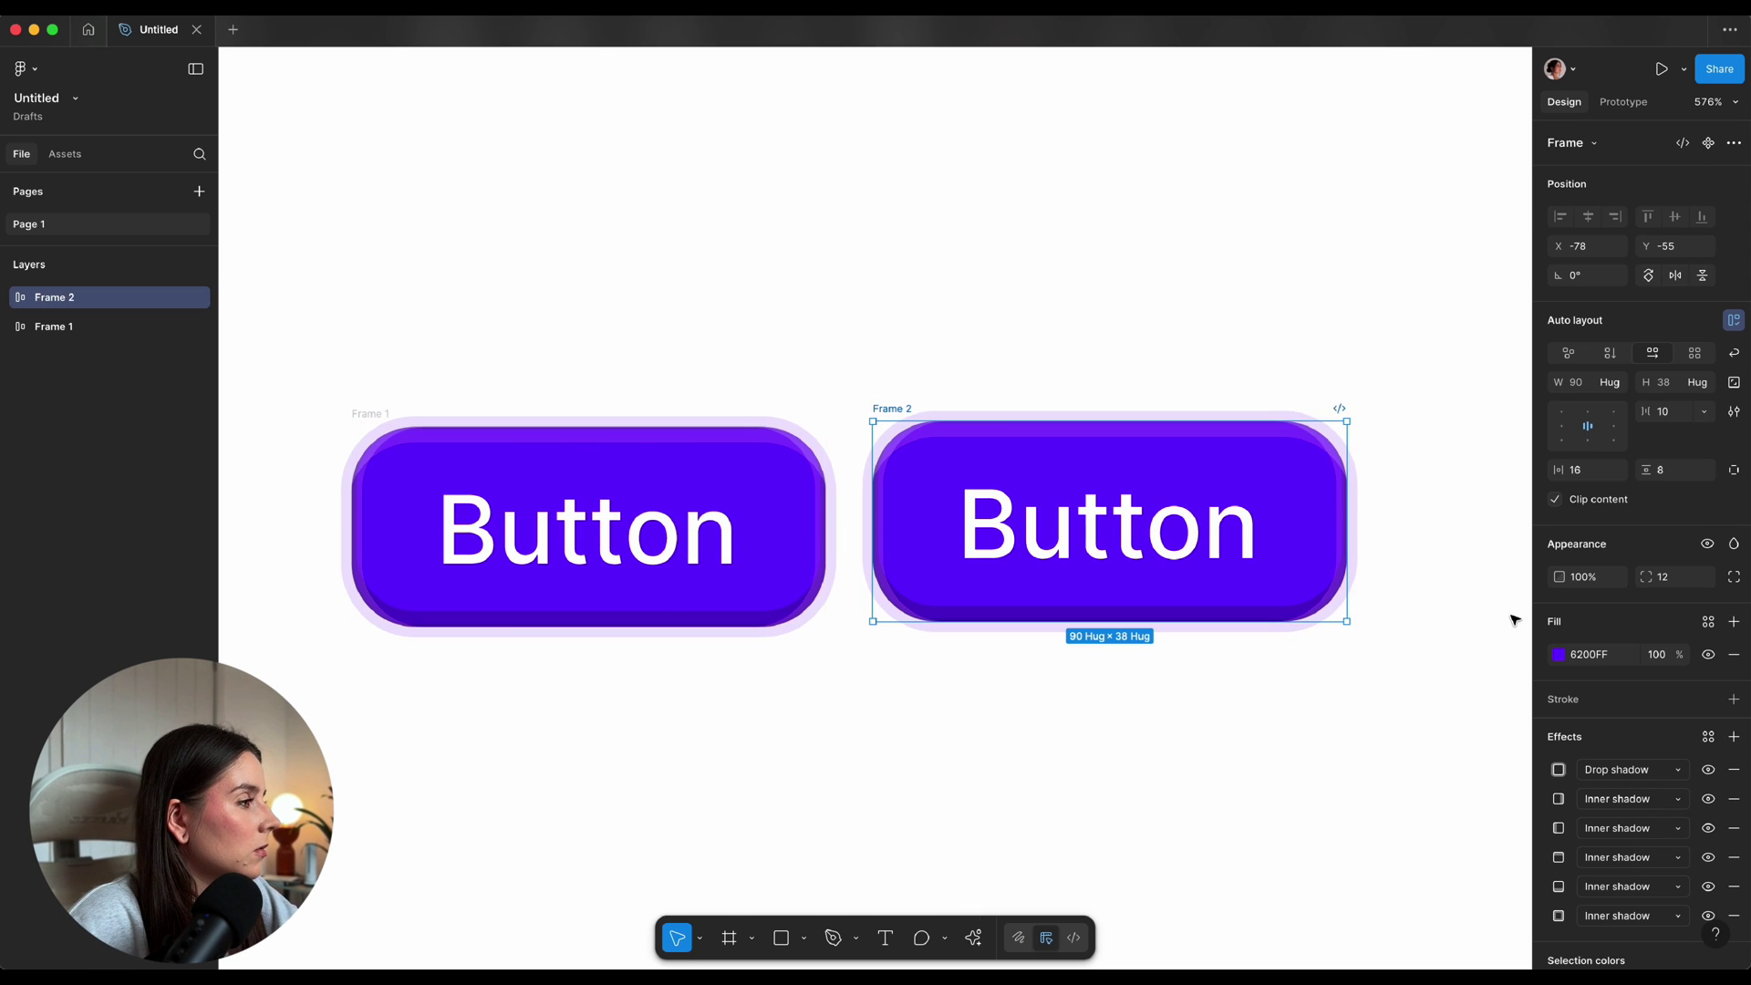
# Change the duplicated button's fill color to red (FF0004)
pyautogui.click(1559, 654)
pyautogui.moveTo(1372, 776); pyautogui.dragTo(1300, 846)
pyautogui.moveTo(1333, 783); pyautogui.dragTo(1521, 591)
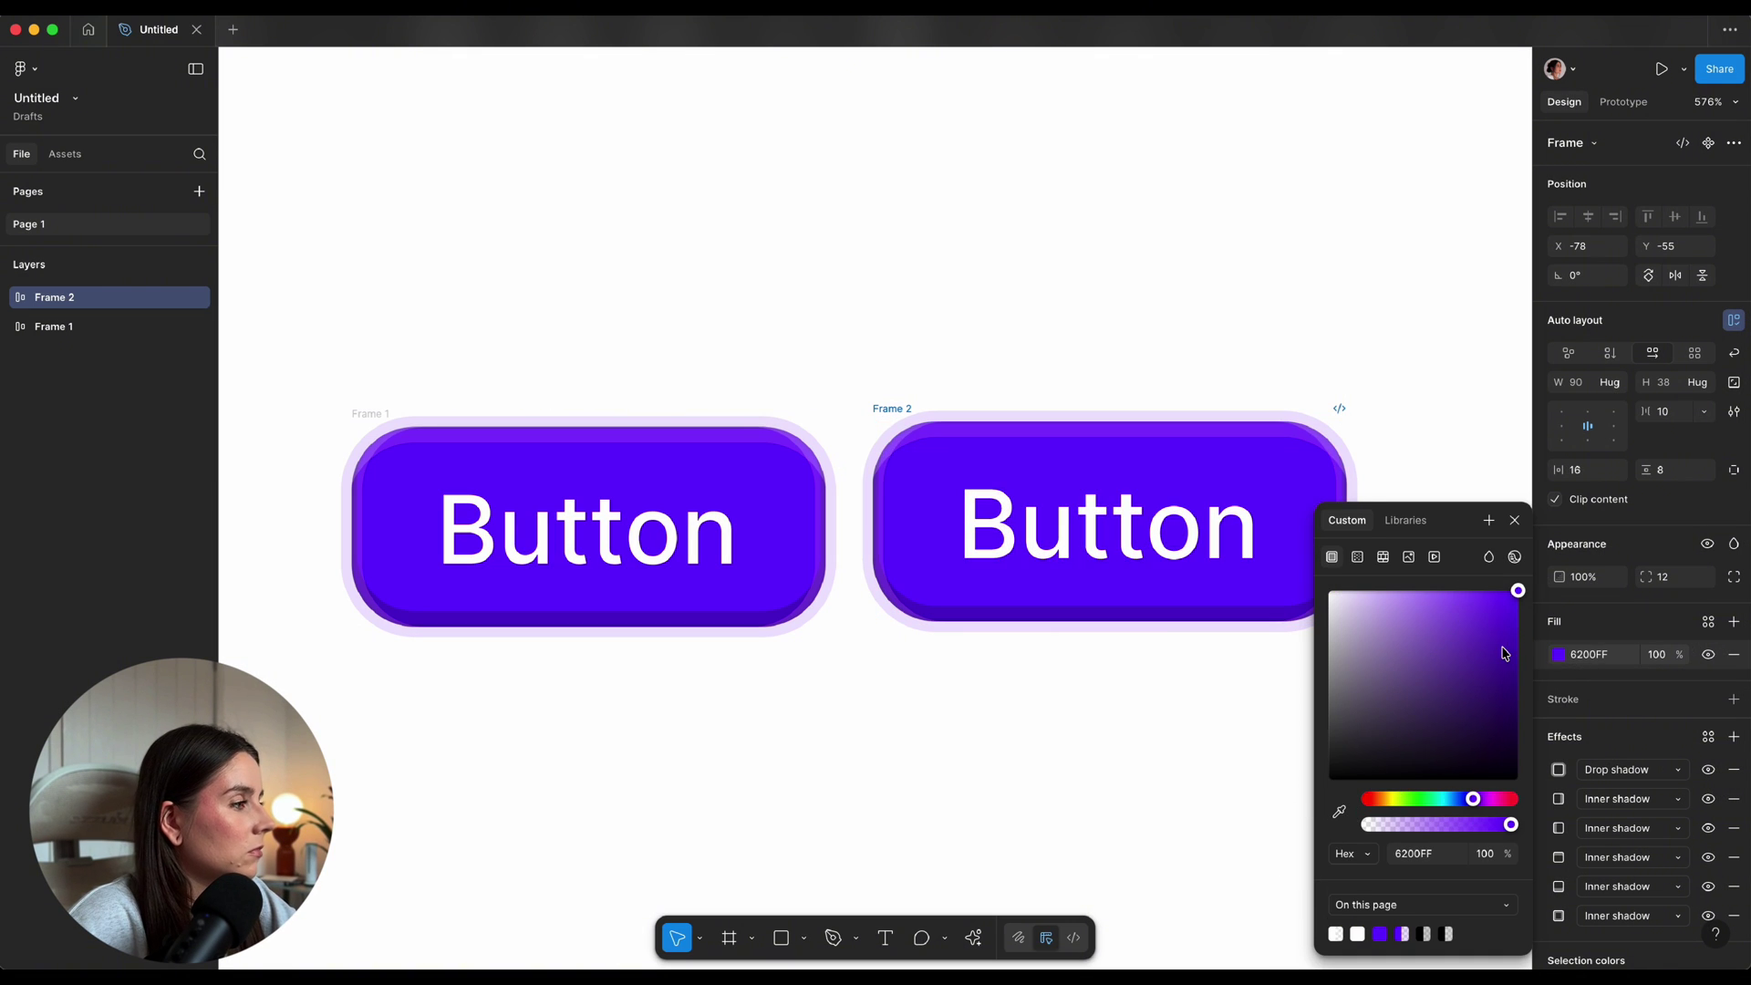
pyautogui.moveTo(1429, 799); pyautogui.dragTo(1520, 801)
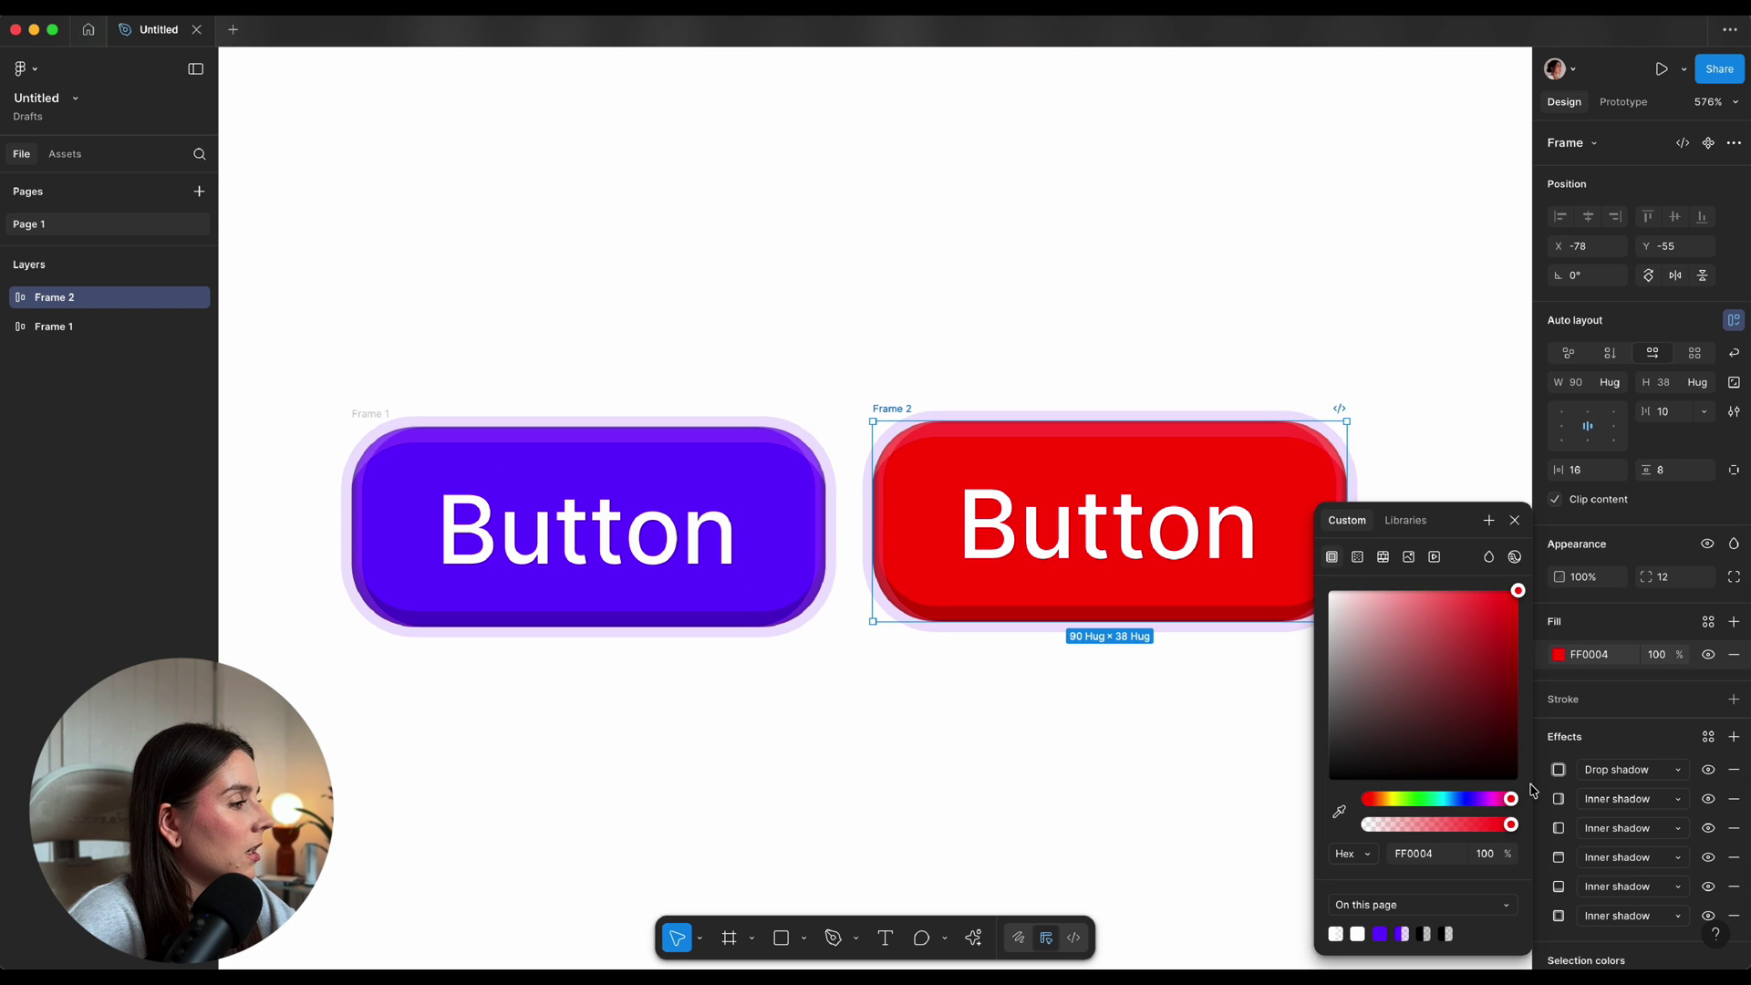
# Sample the duplicated button's red fill (FF0004) as the color of its drop shadow
pyautogui.click(1559, 770)
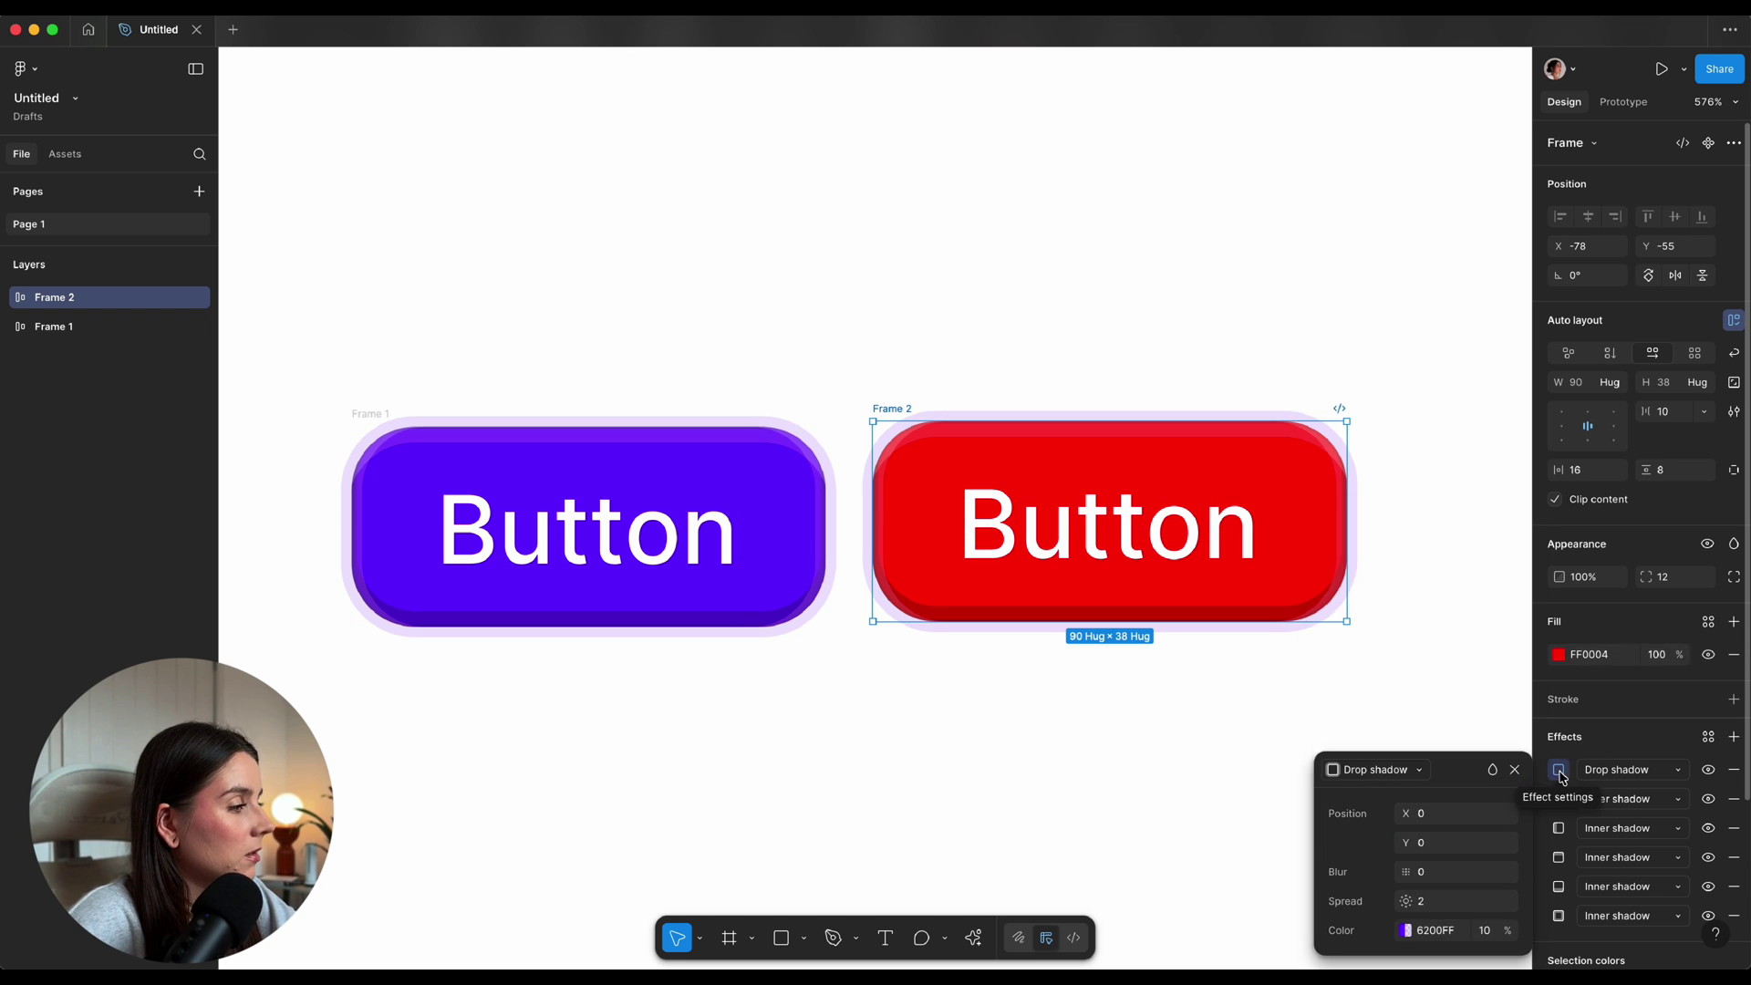
pyautogui.click(1406, 931)
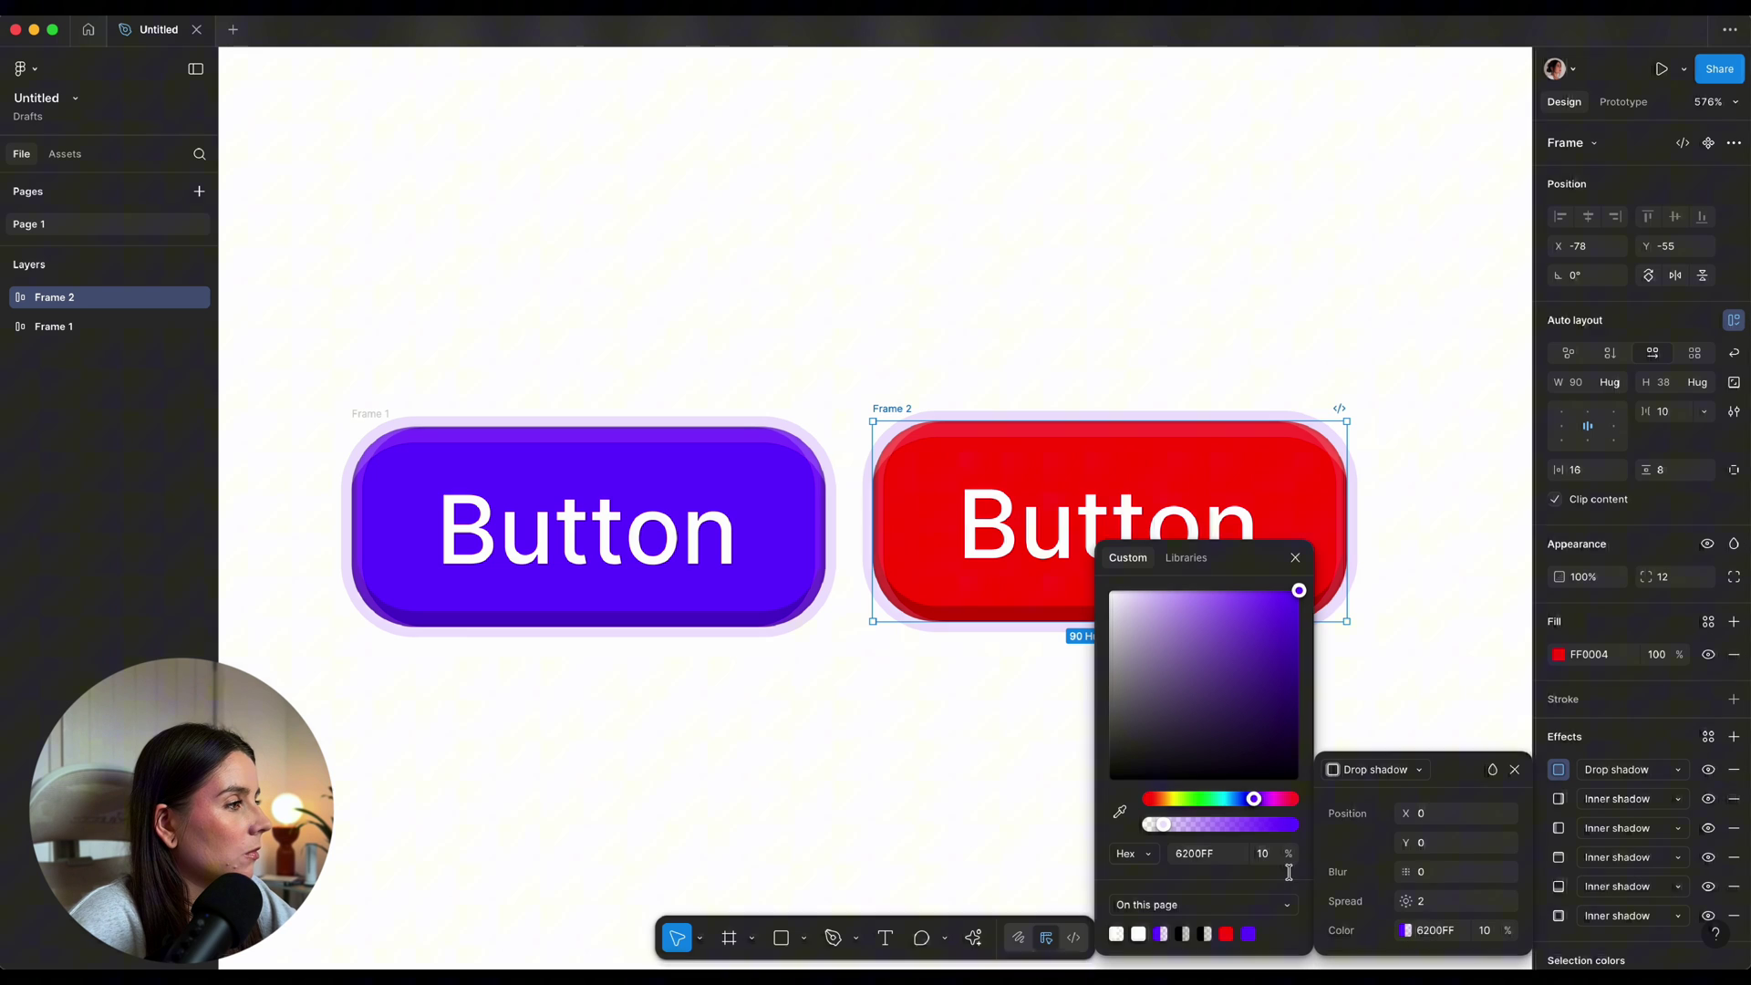
pyautogui.click(1120, 812)
pyautogui.click(1186, 510)
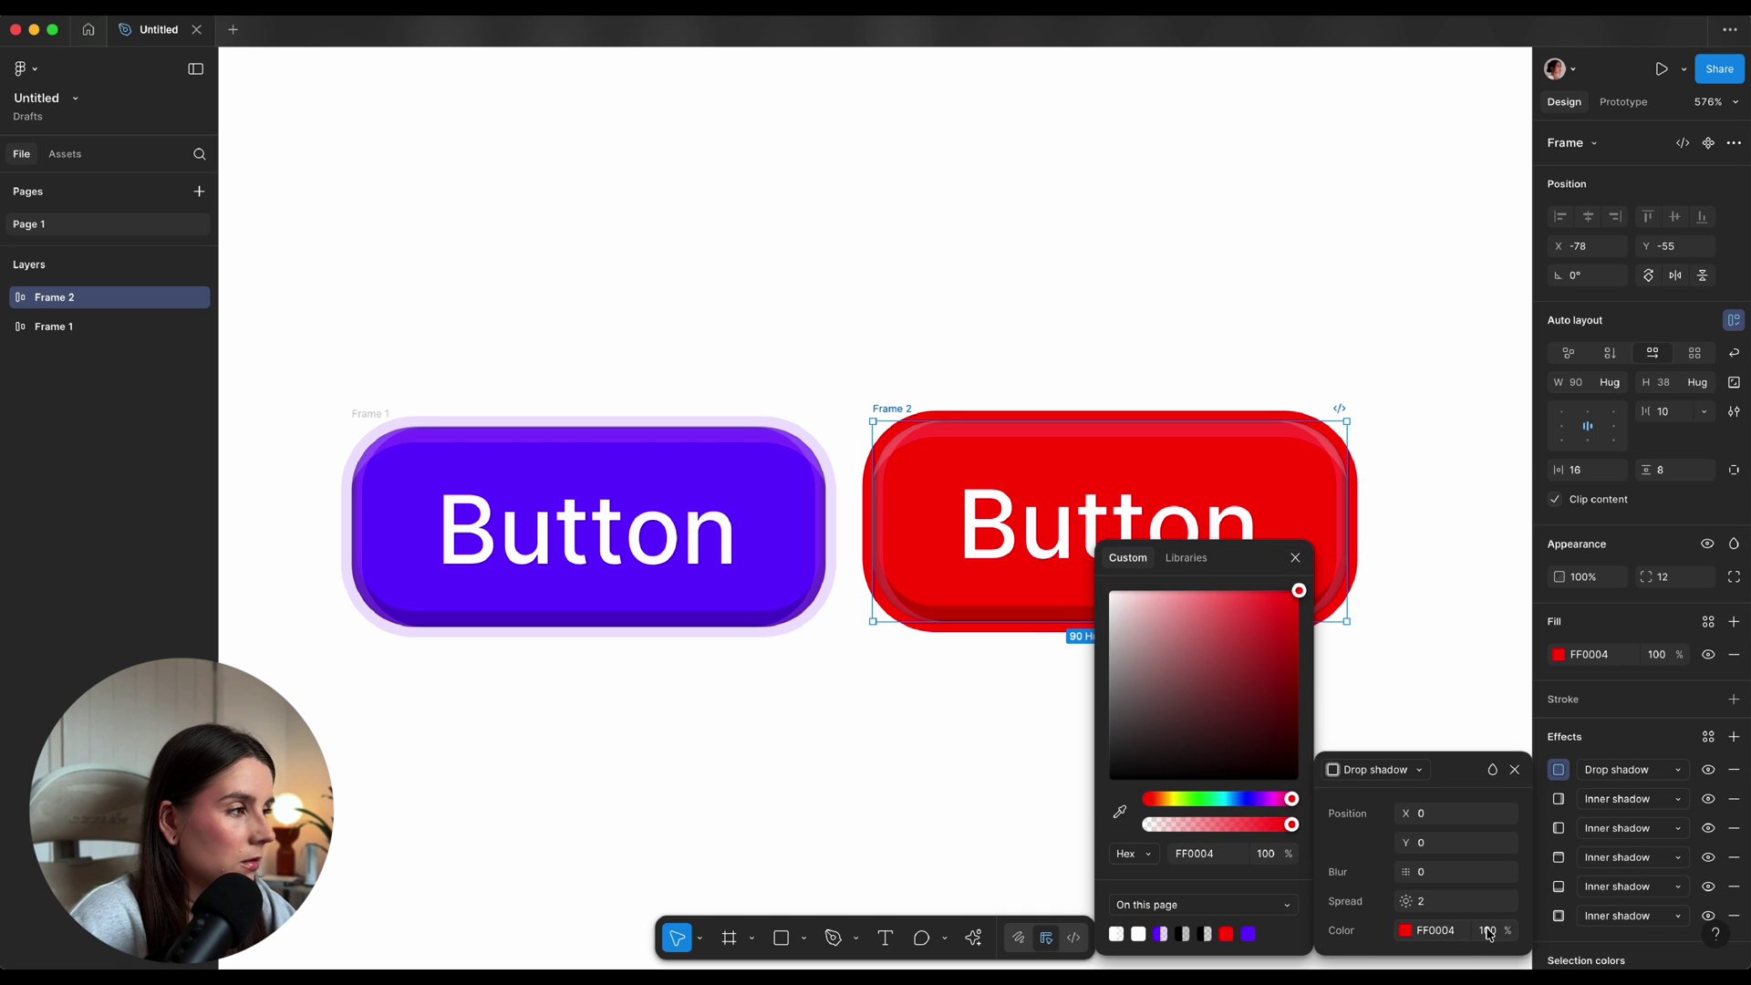
pyautogui.click(1420, 811)
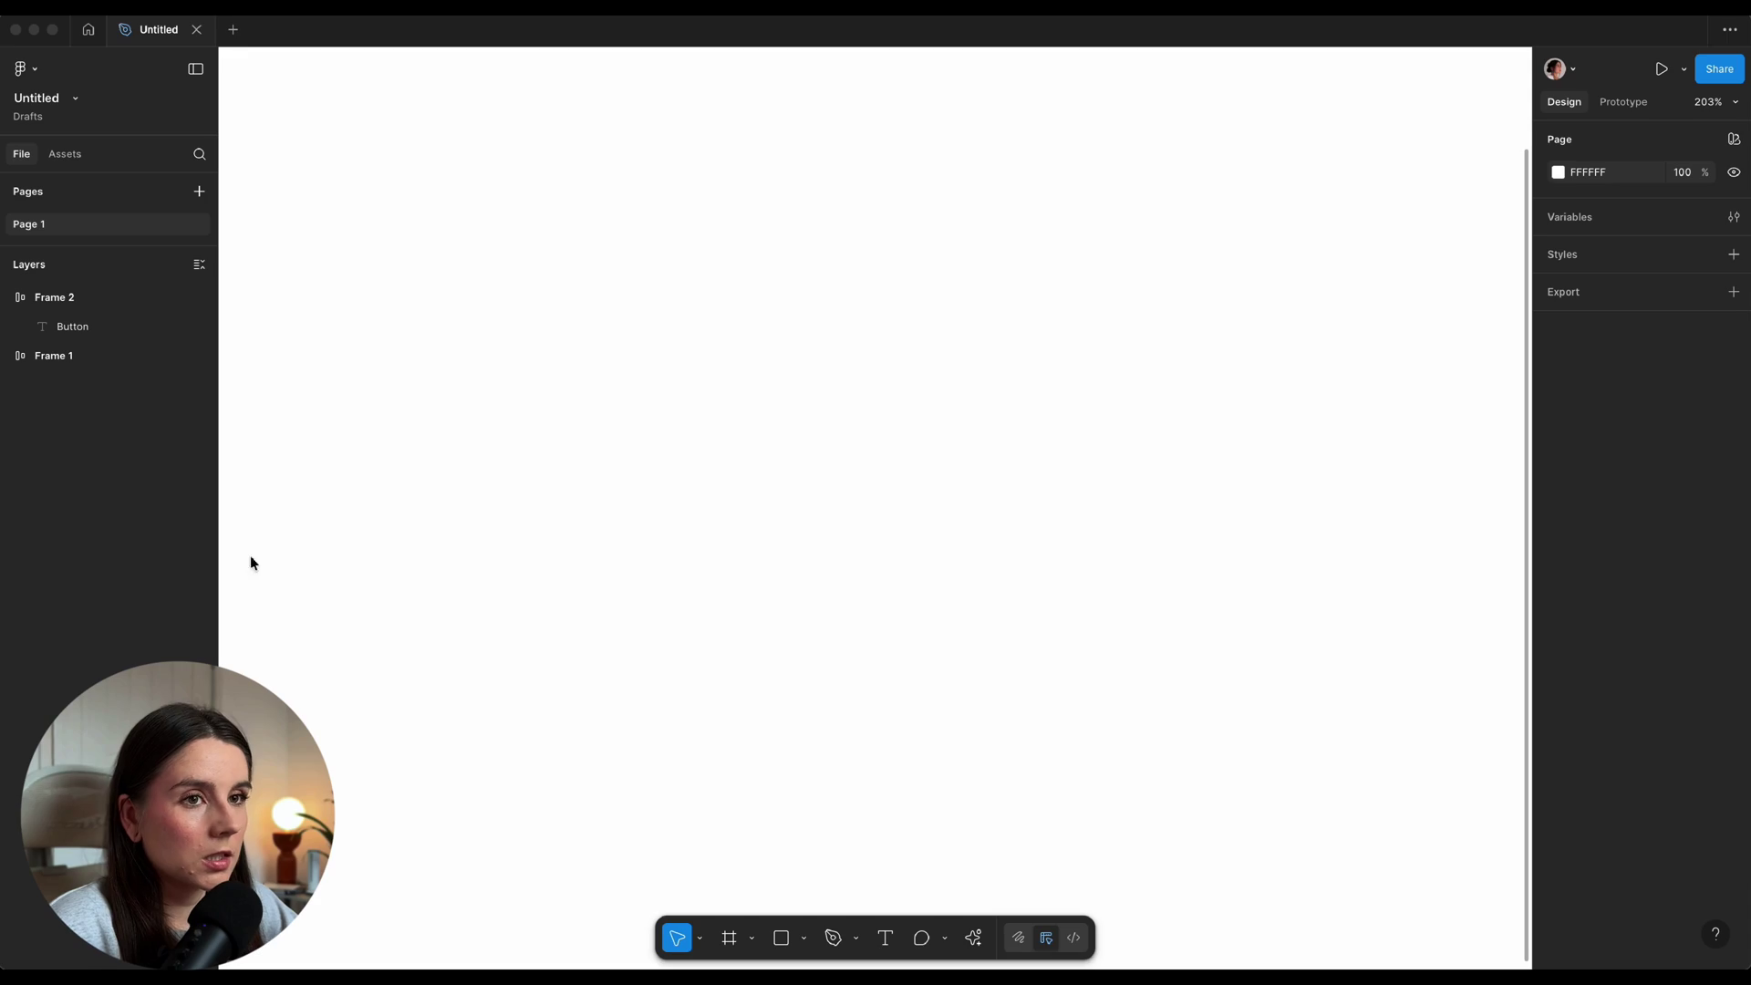
# Draw a new frame on the empty canvas and set its size to 120 × 40
pyautogui.click(964, 501)
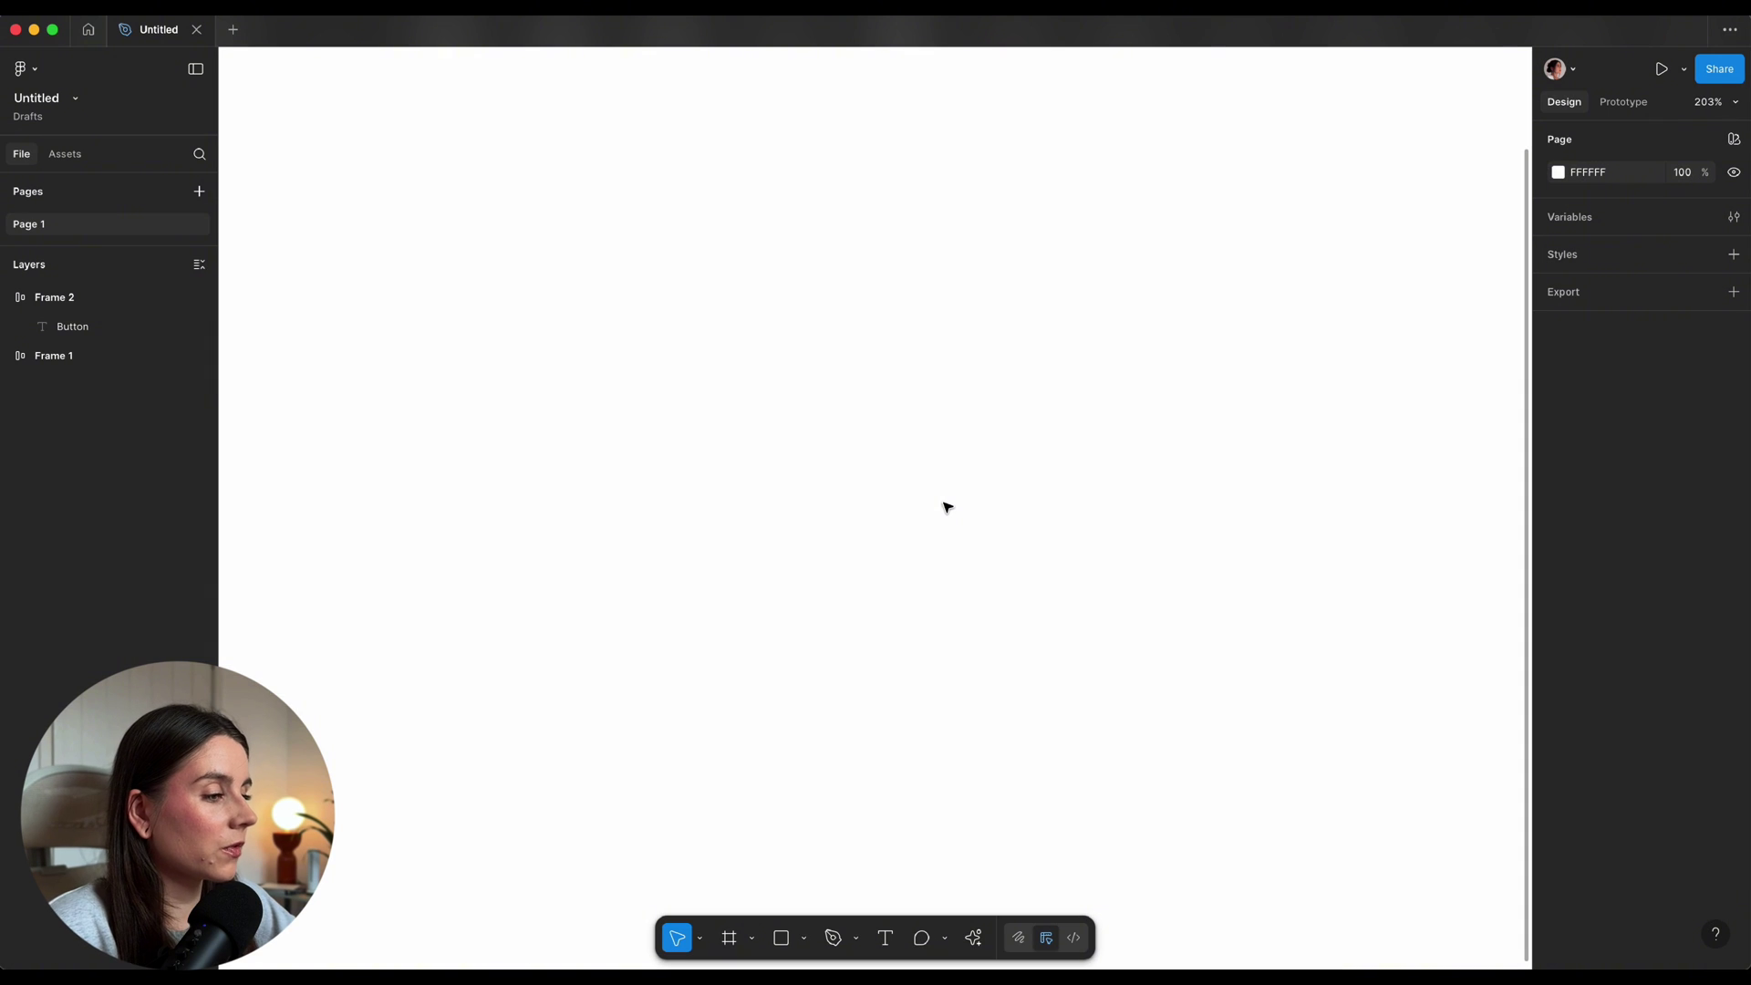
pyautogui.press('f')
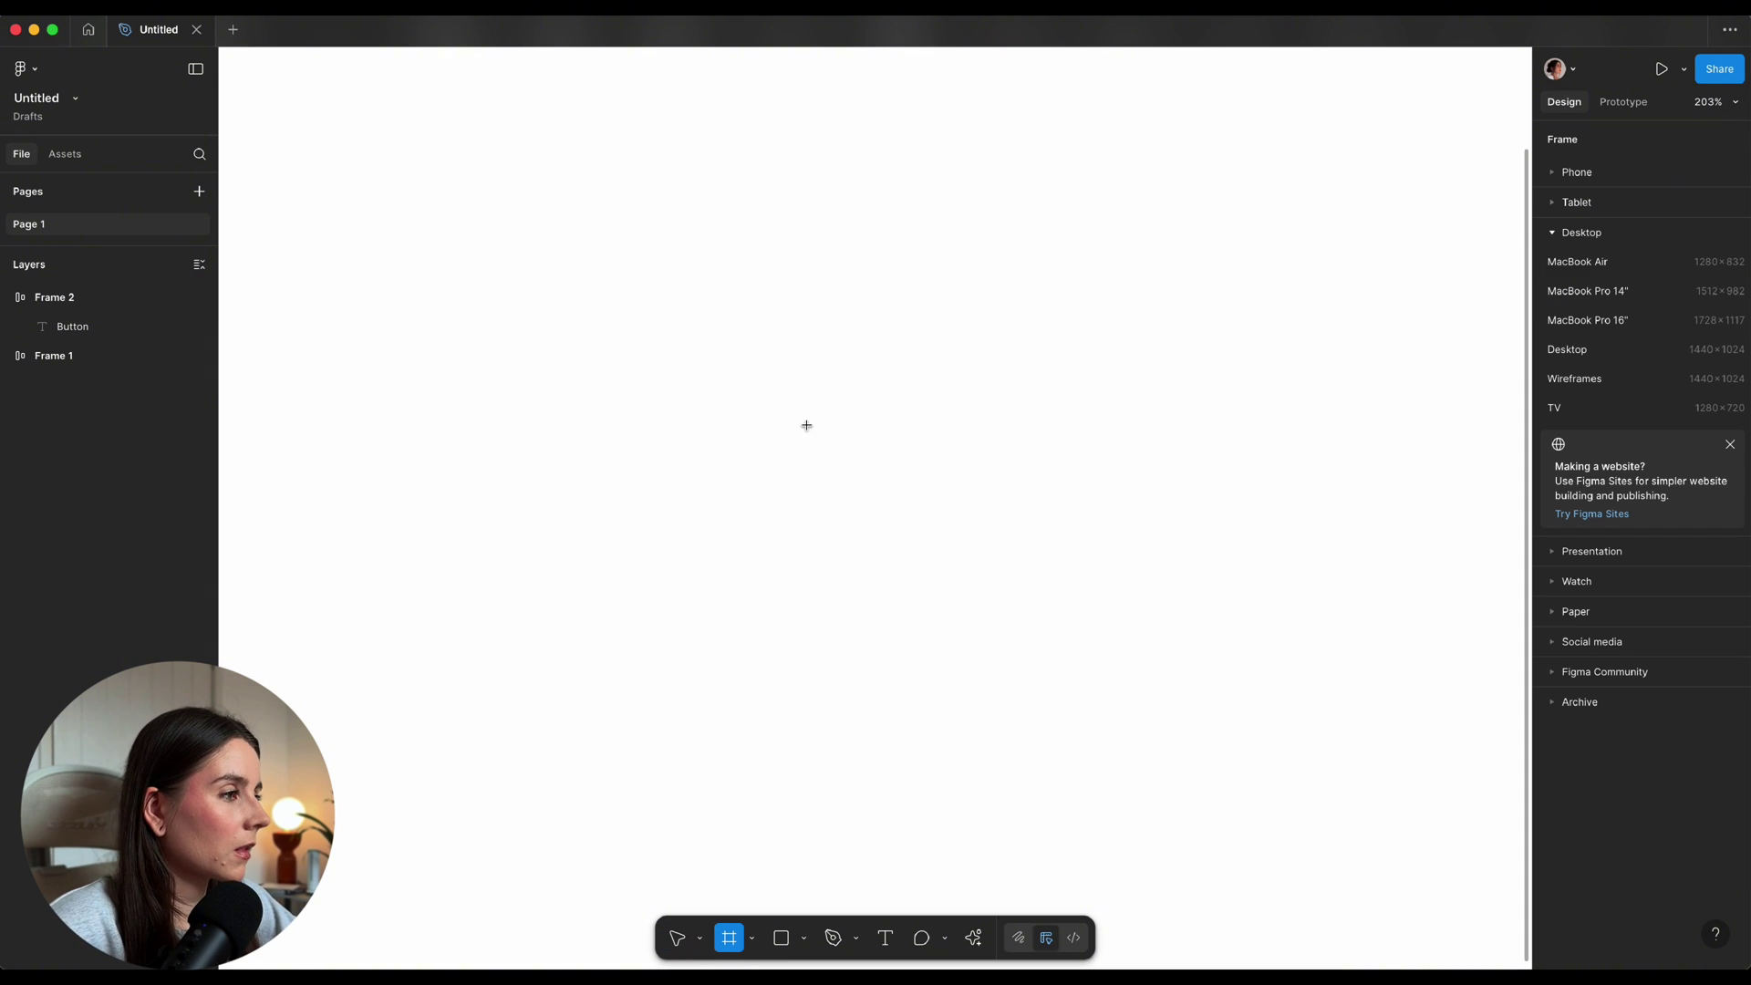
pyautogui.moveTo(511, 406)
pyautogui.mouseDown()
pyautogui.moveTo(840, 429)
pyautogui.moveTo(927, 495)
pyautogui.mouseUp()
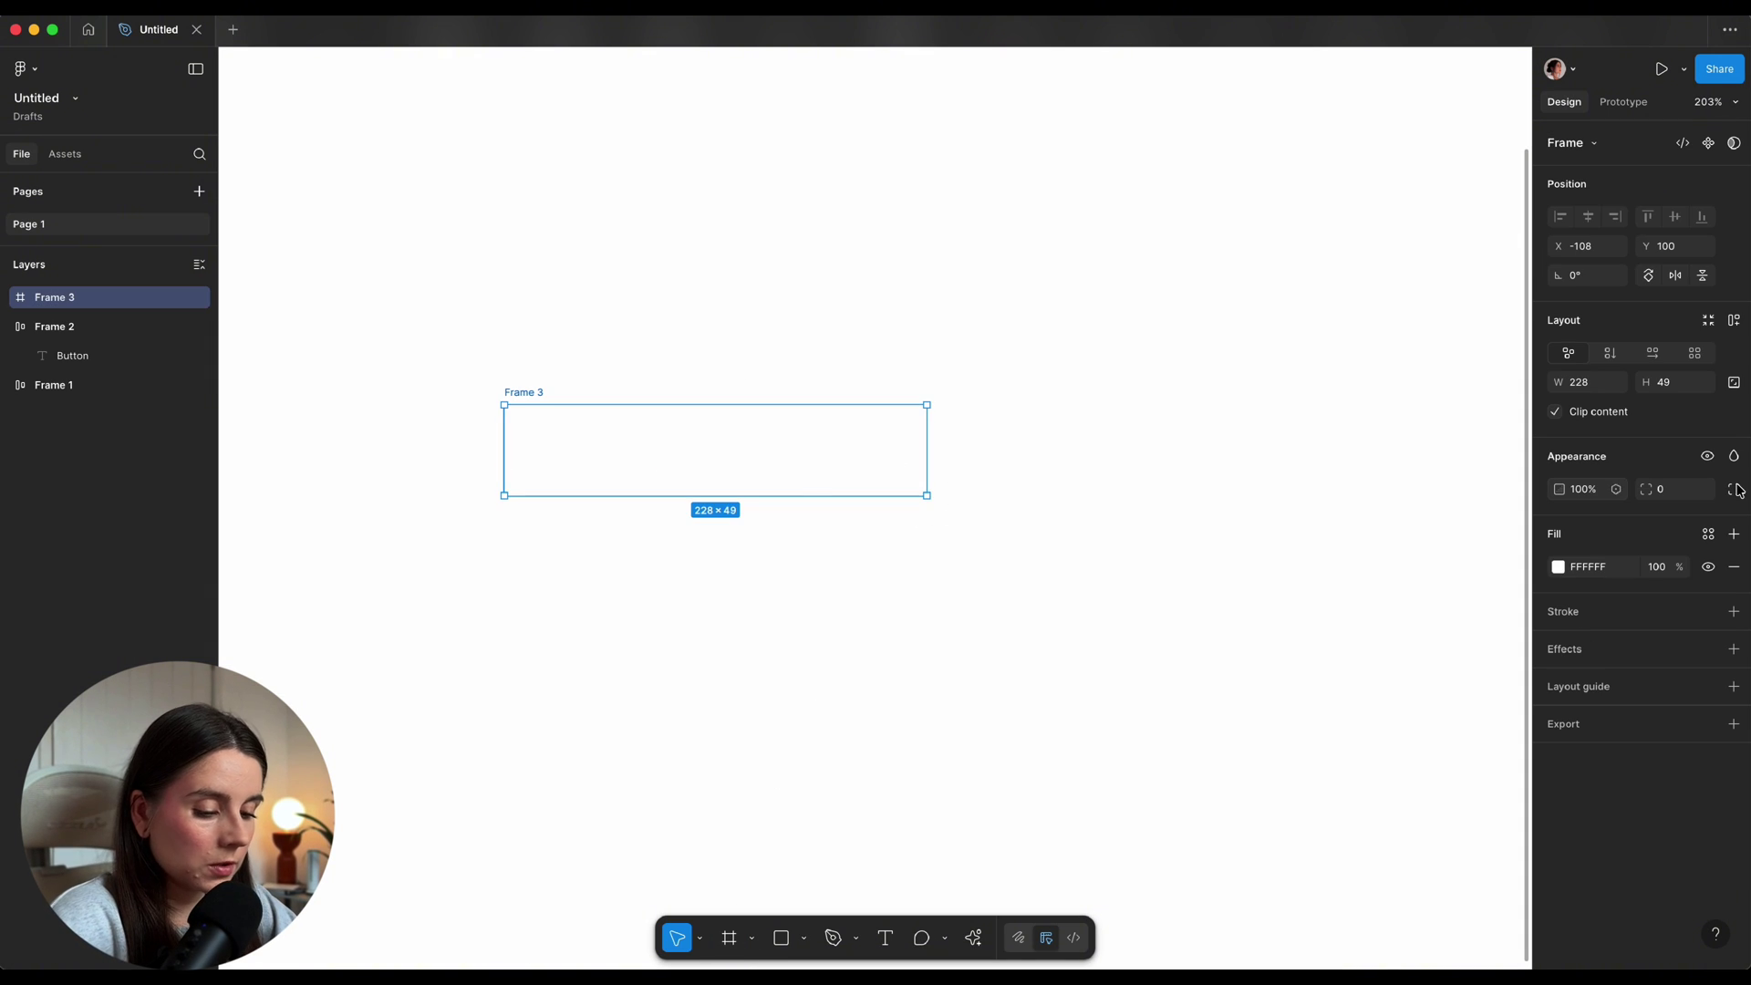
pyautogui.click(1594, 390)
pyautogui.write('12')
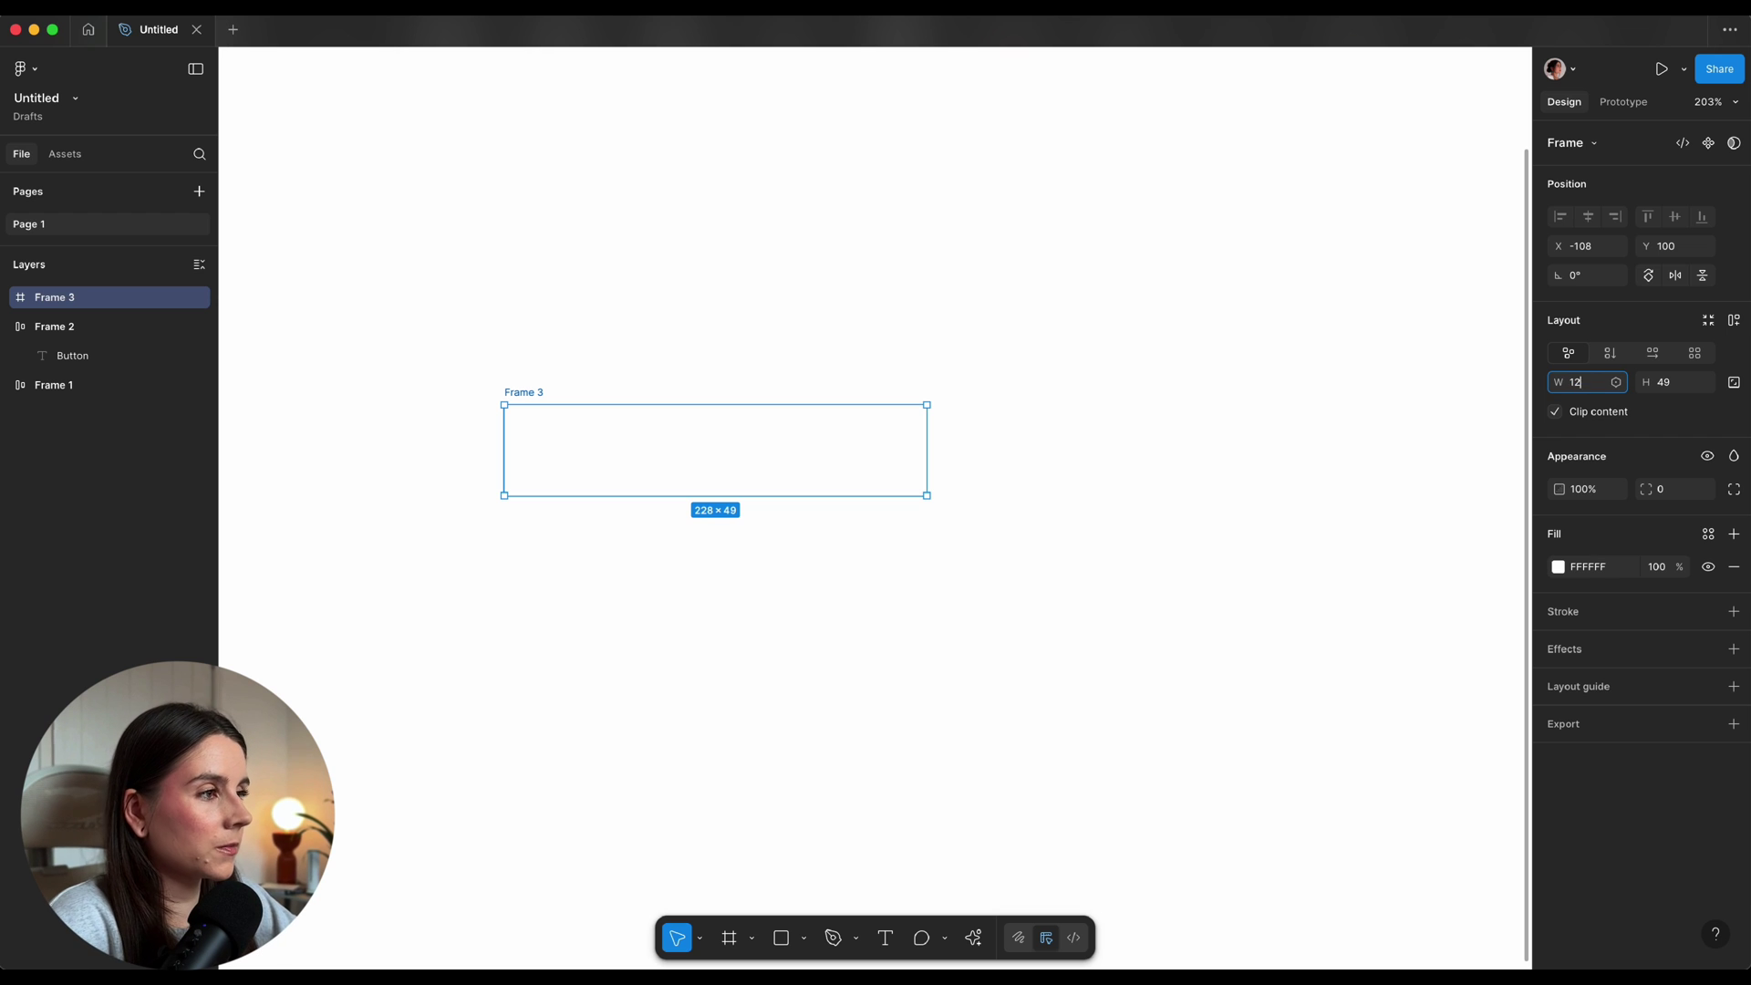
pyautogui.write('0')
pyautogui.press('Tab')
pyautogui.write('40')
pyautogui.press('Return')
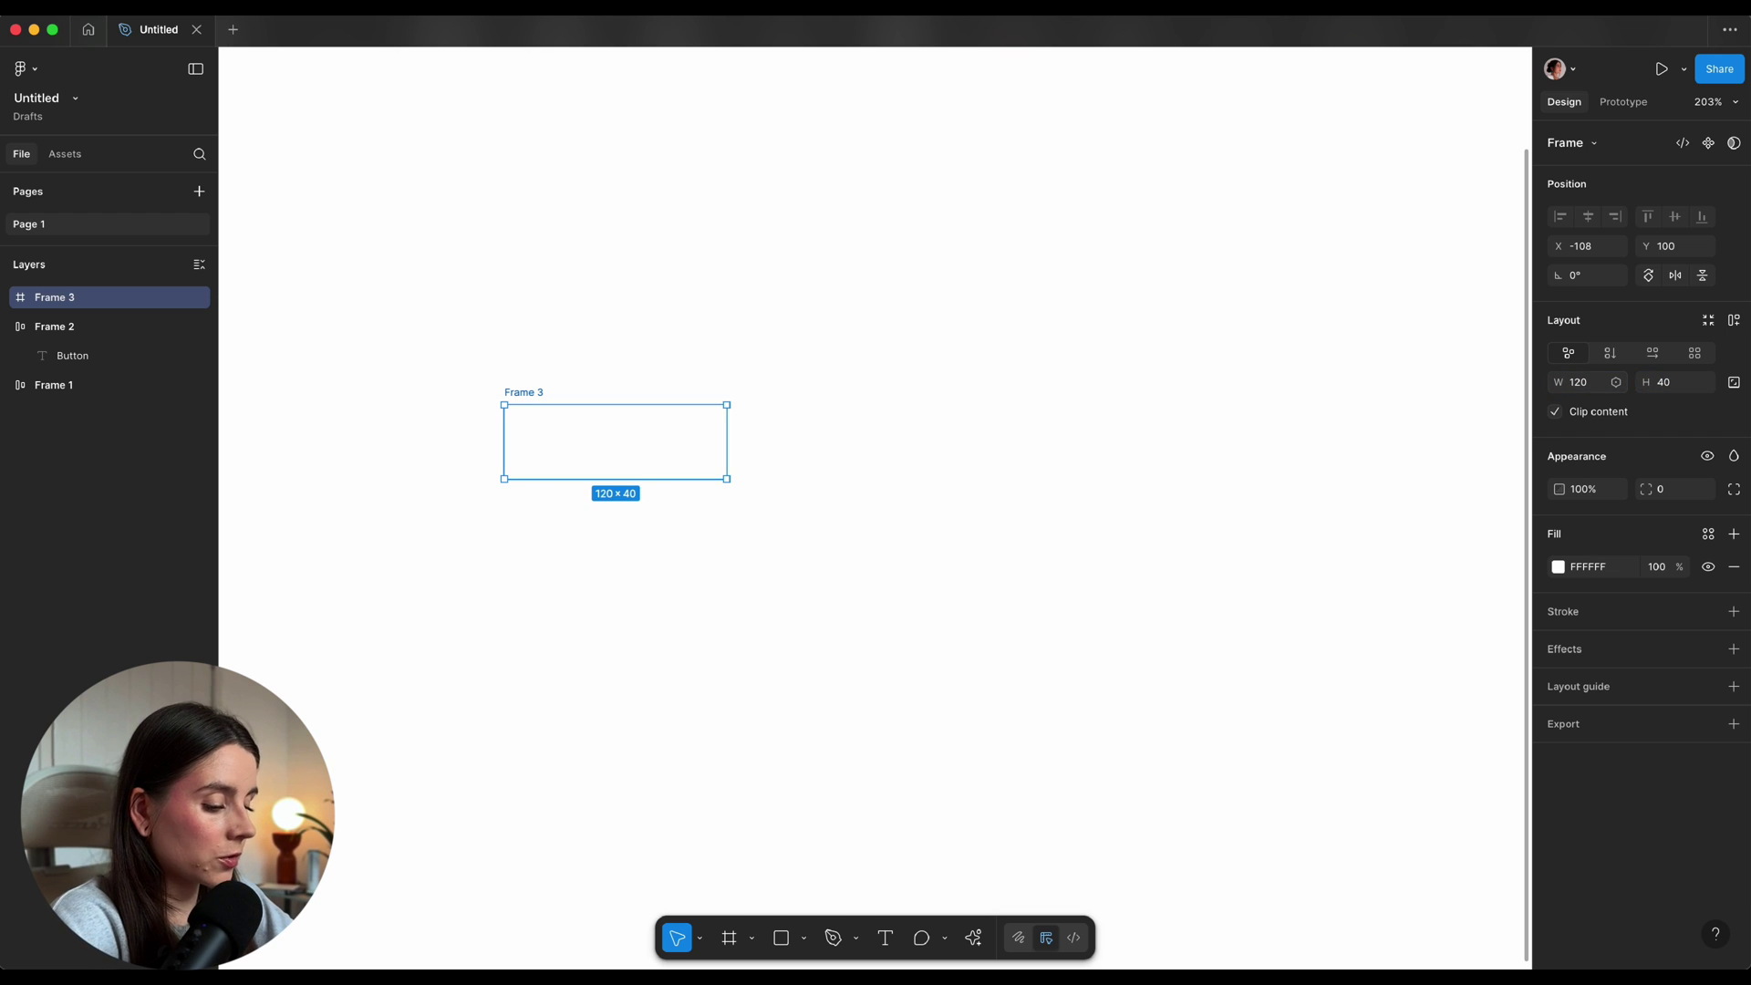
# Set the new frame's corner radius to 999 and add a black inside stroke of weight 1
pyautogui.click(1685, 495)
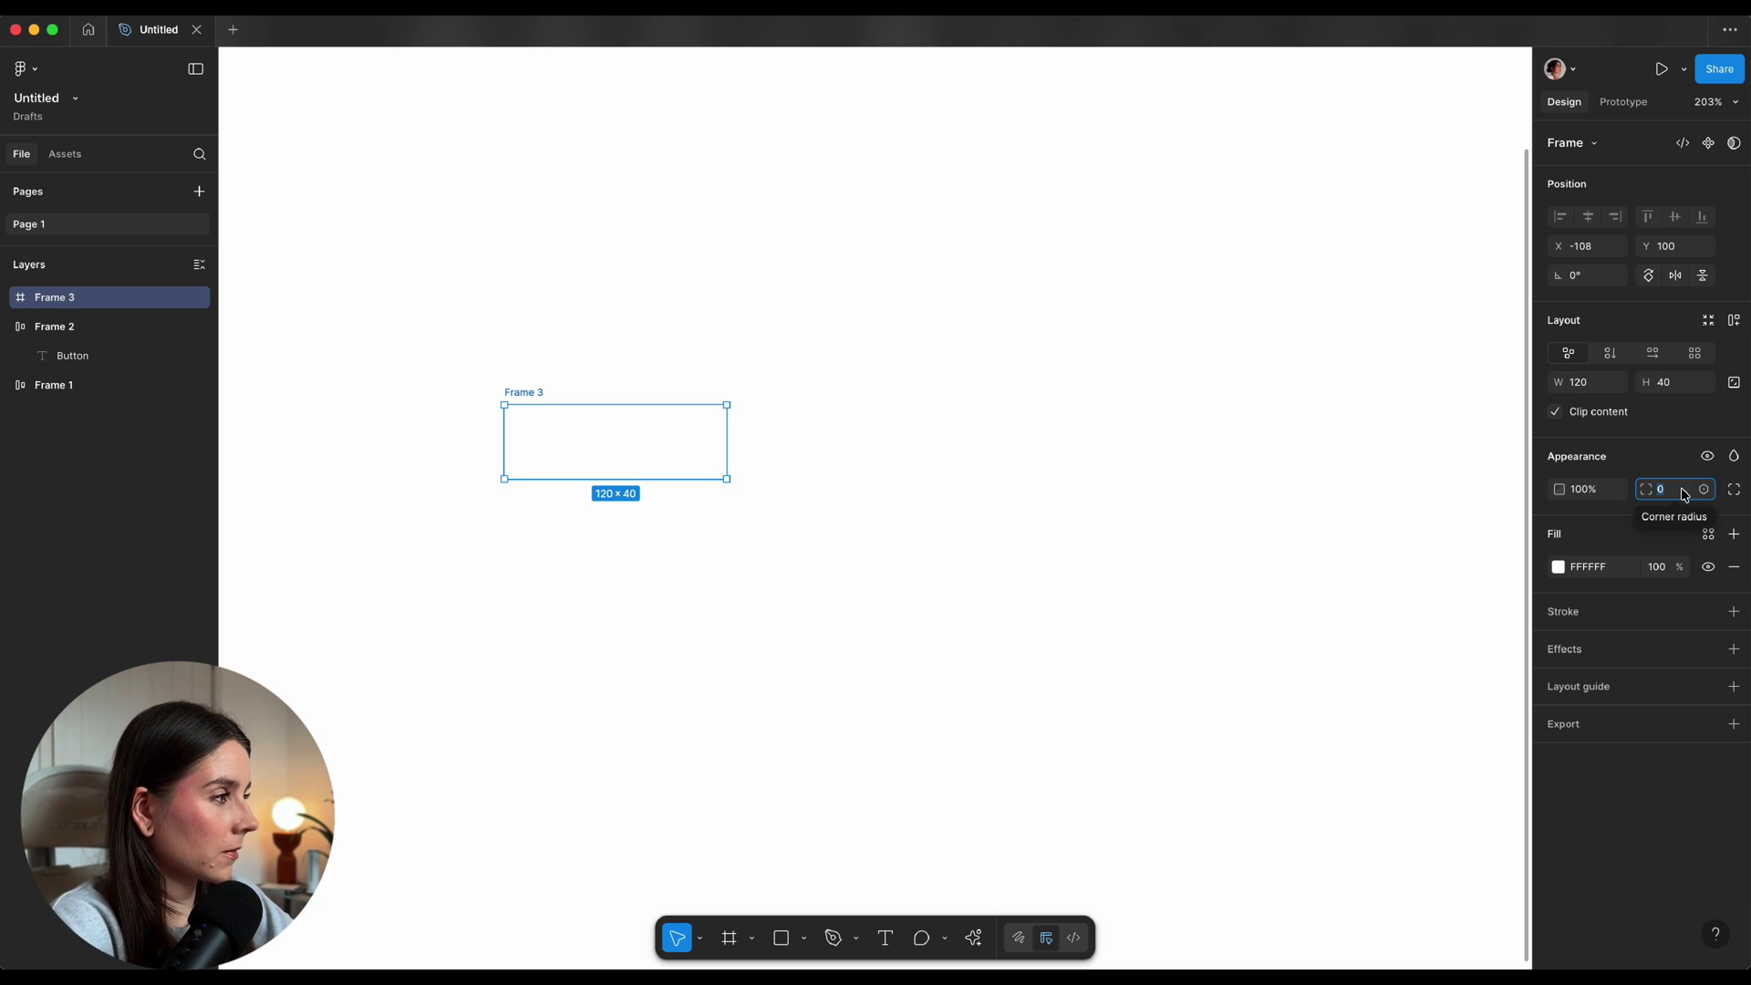
pyautogui.write('999')
pyautogui.press('Return')
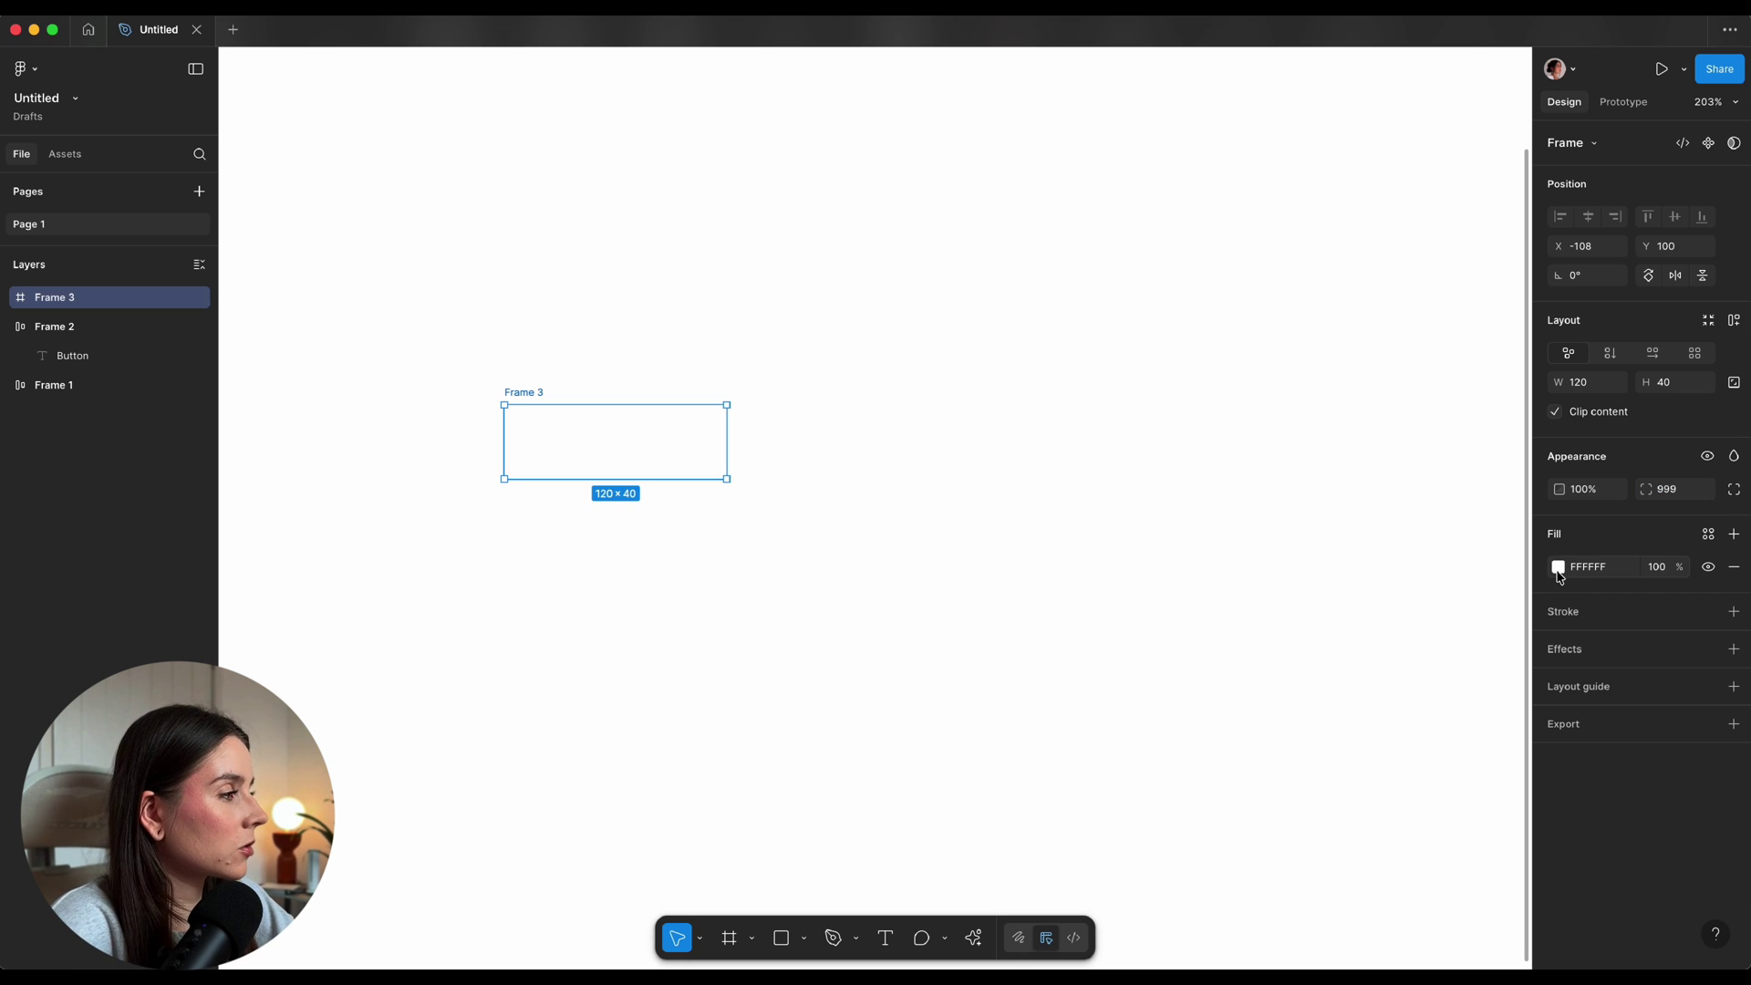
pyautogui.click(1734, 611)
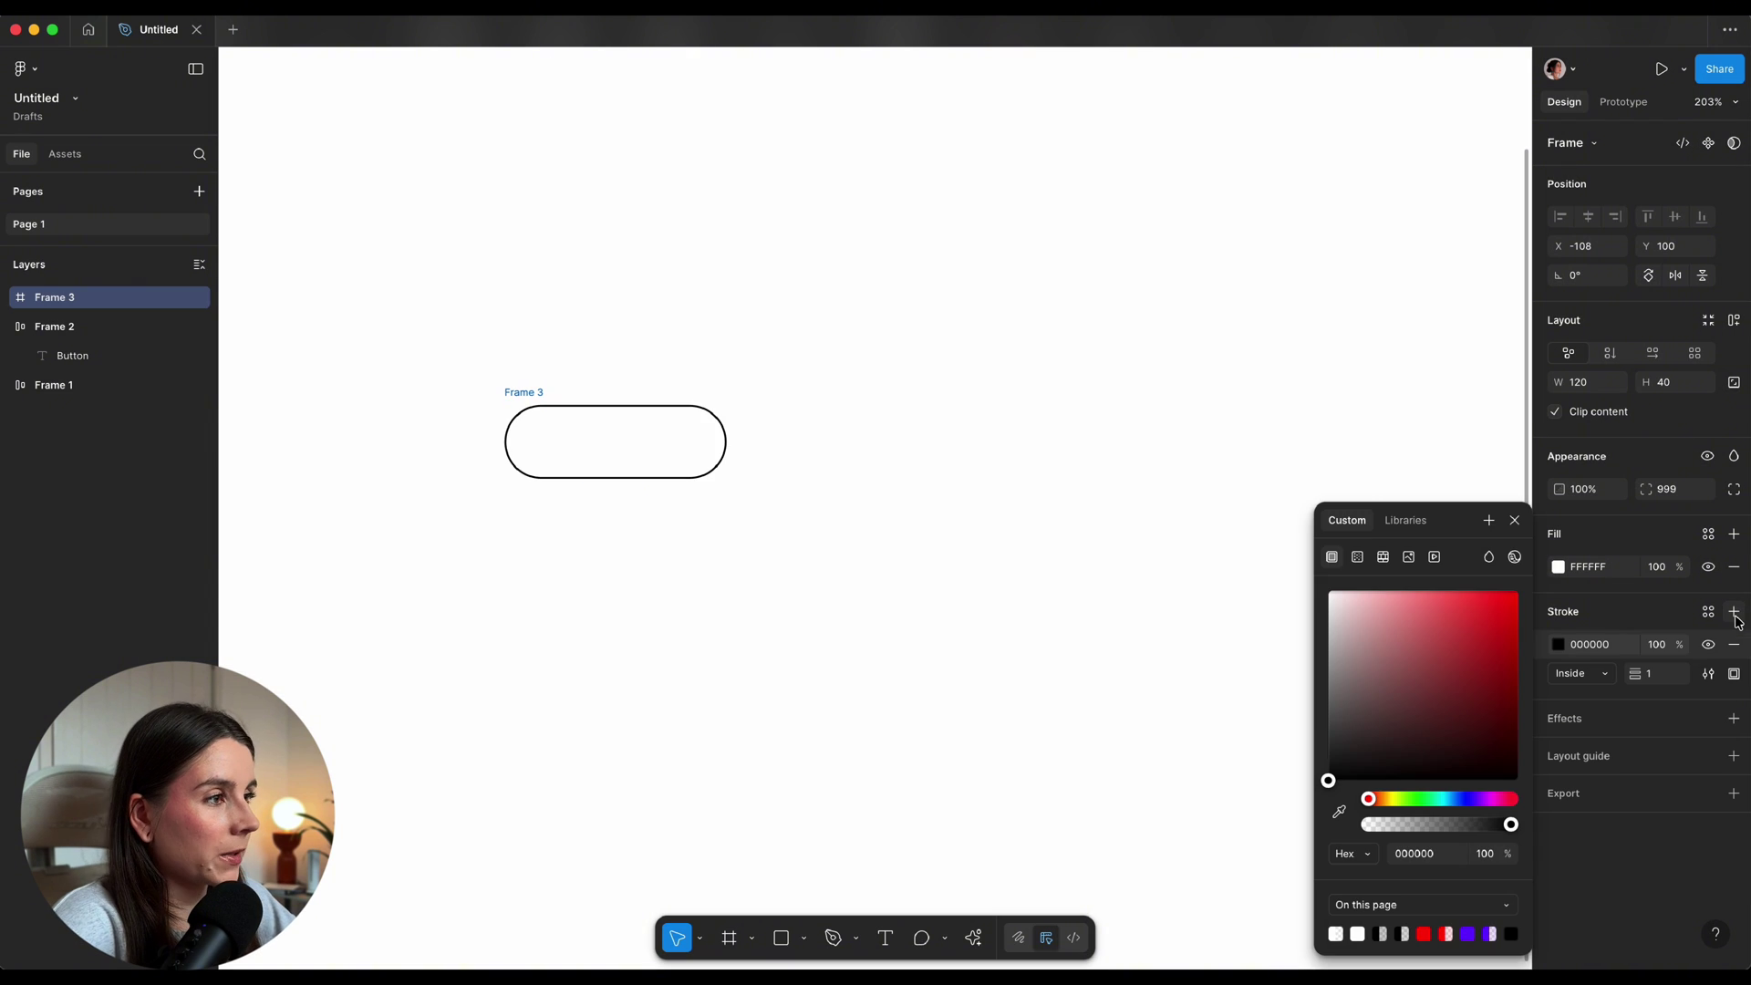
pyautogui.click(551, 426)
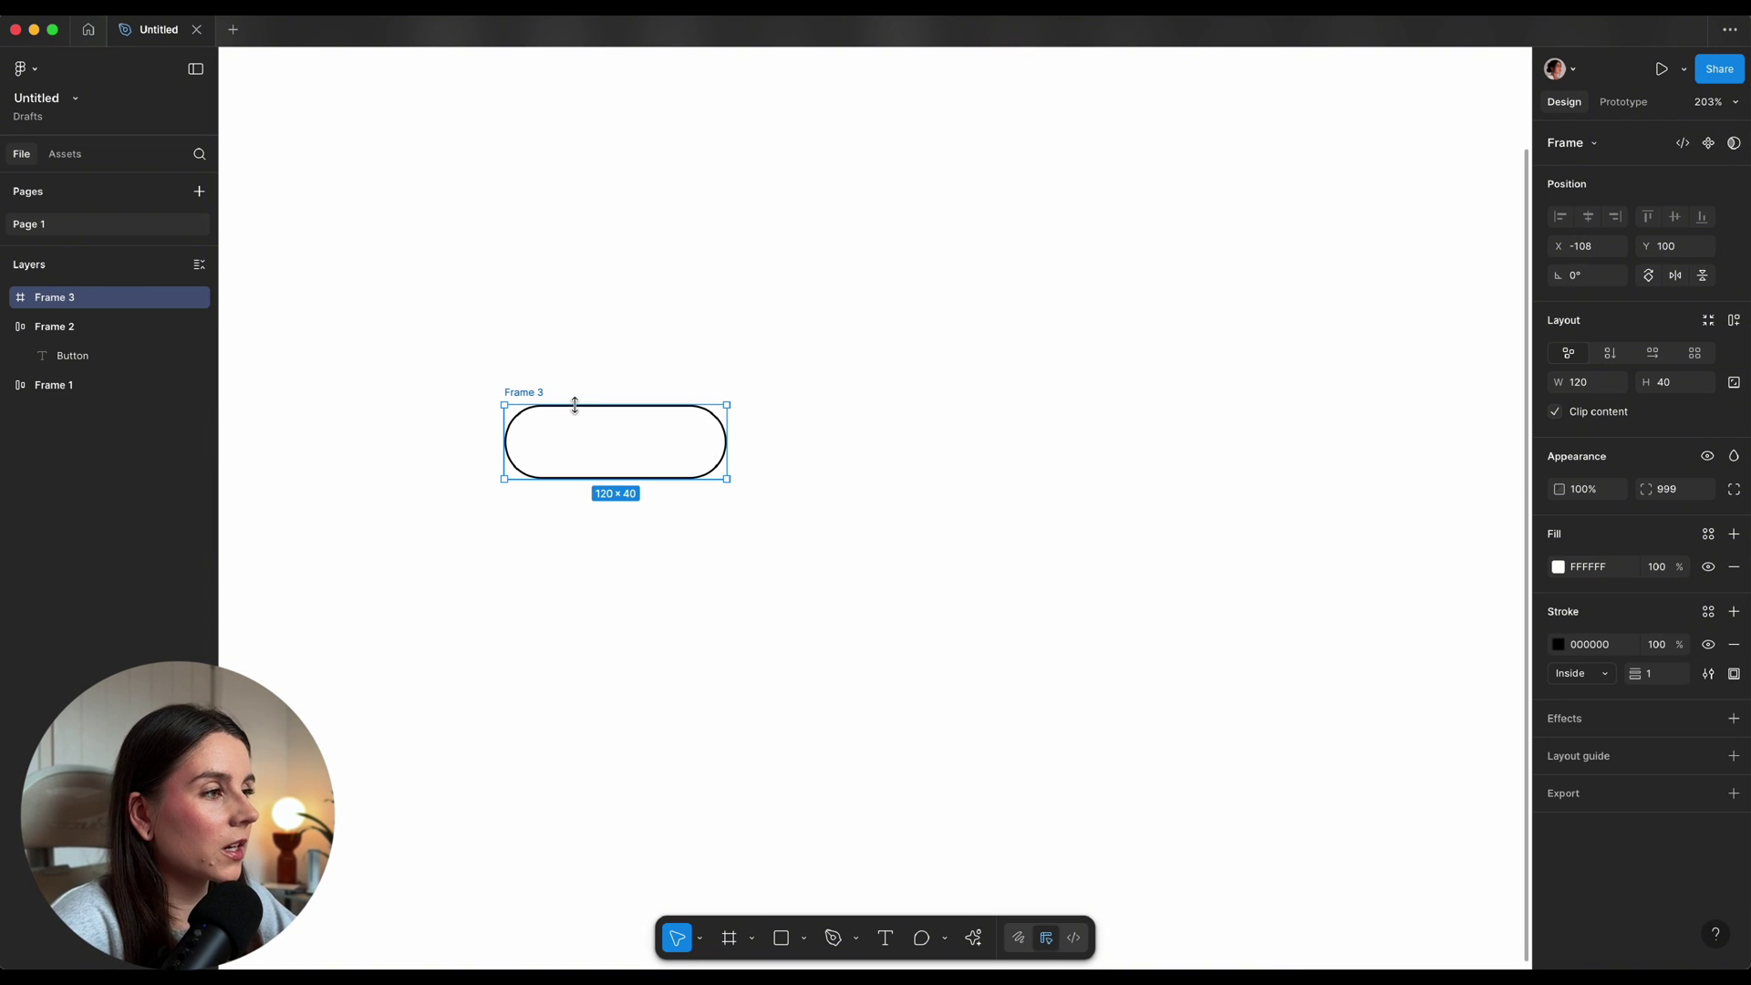
# Add auto layout to the pill-shaped frame and rename it Outbase
pyautogui.hotkey('shift', 'a')
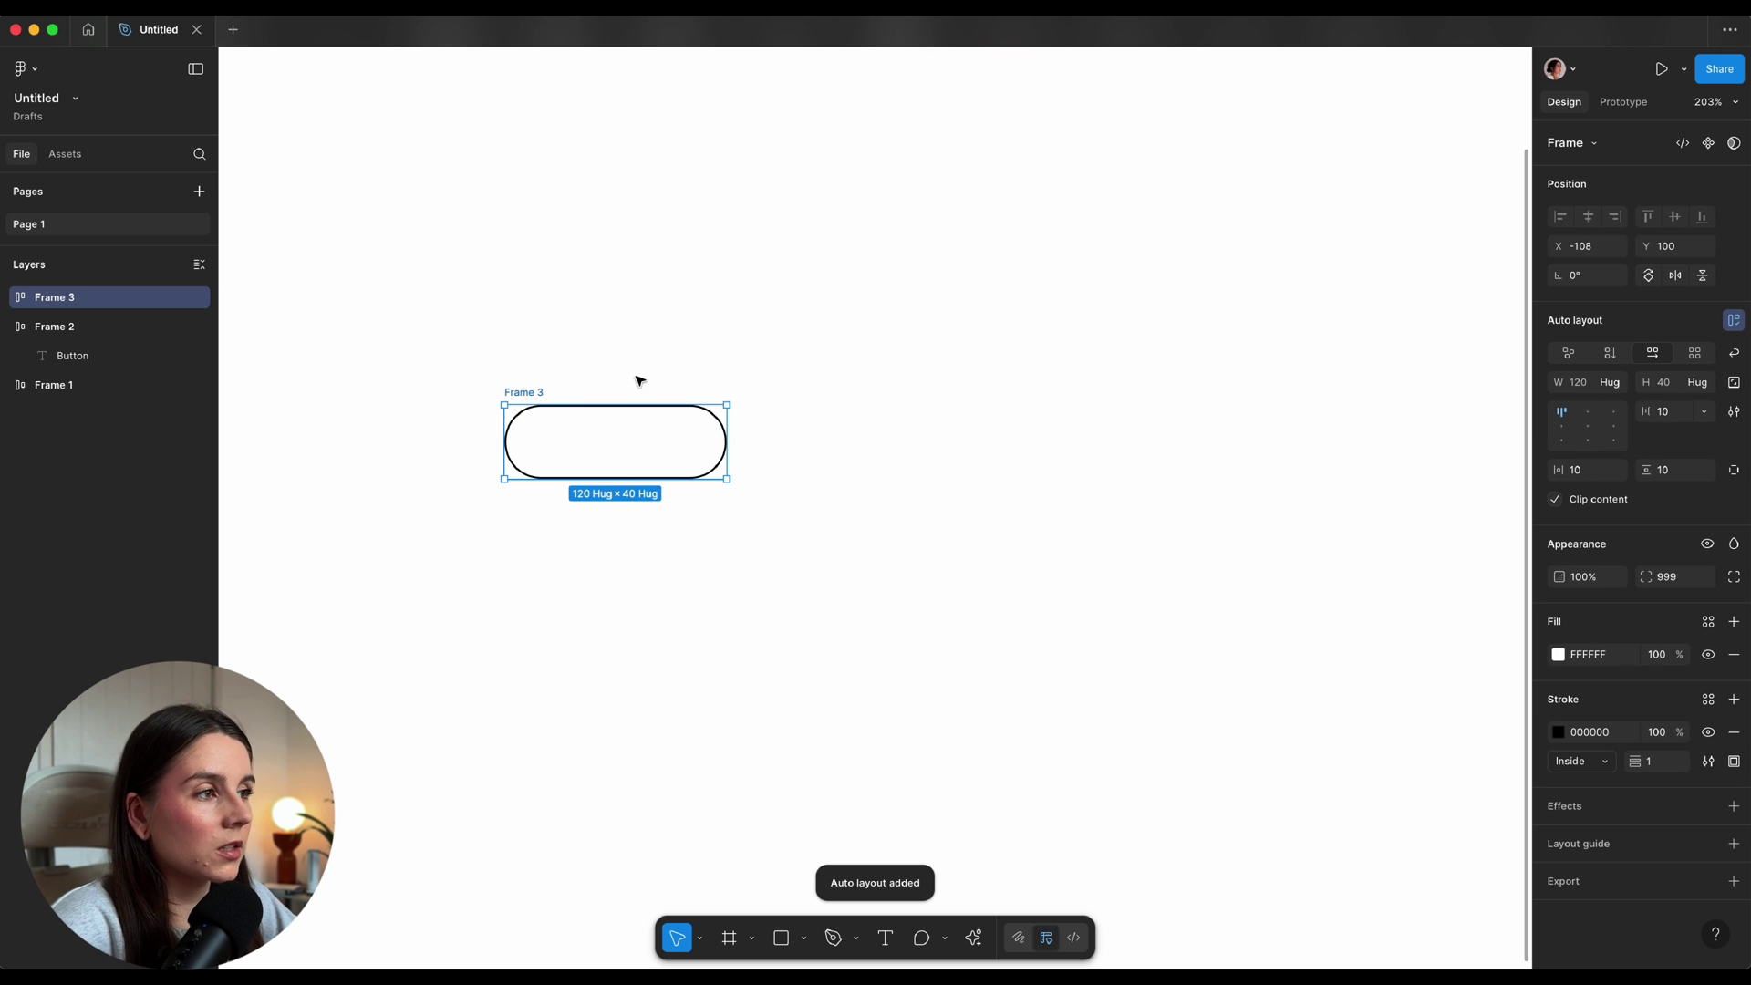
pyautogui.doubleClick(518, 393)
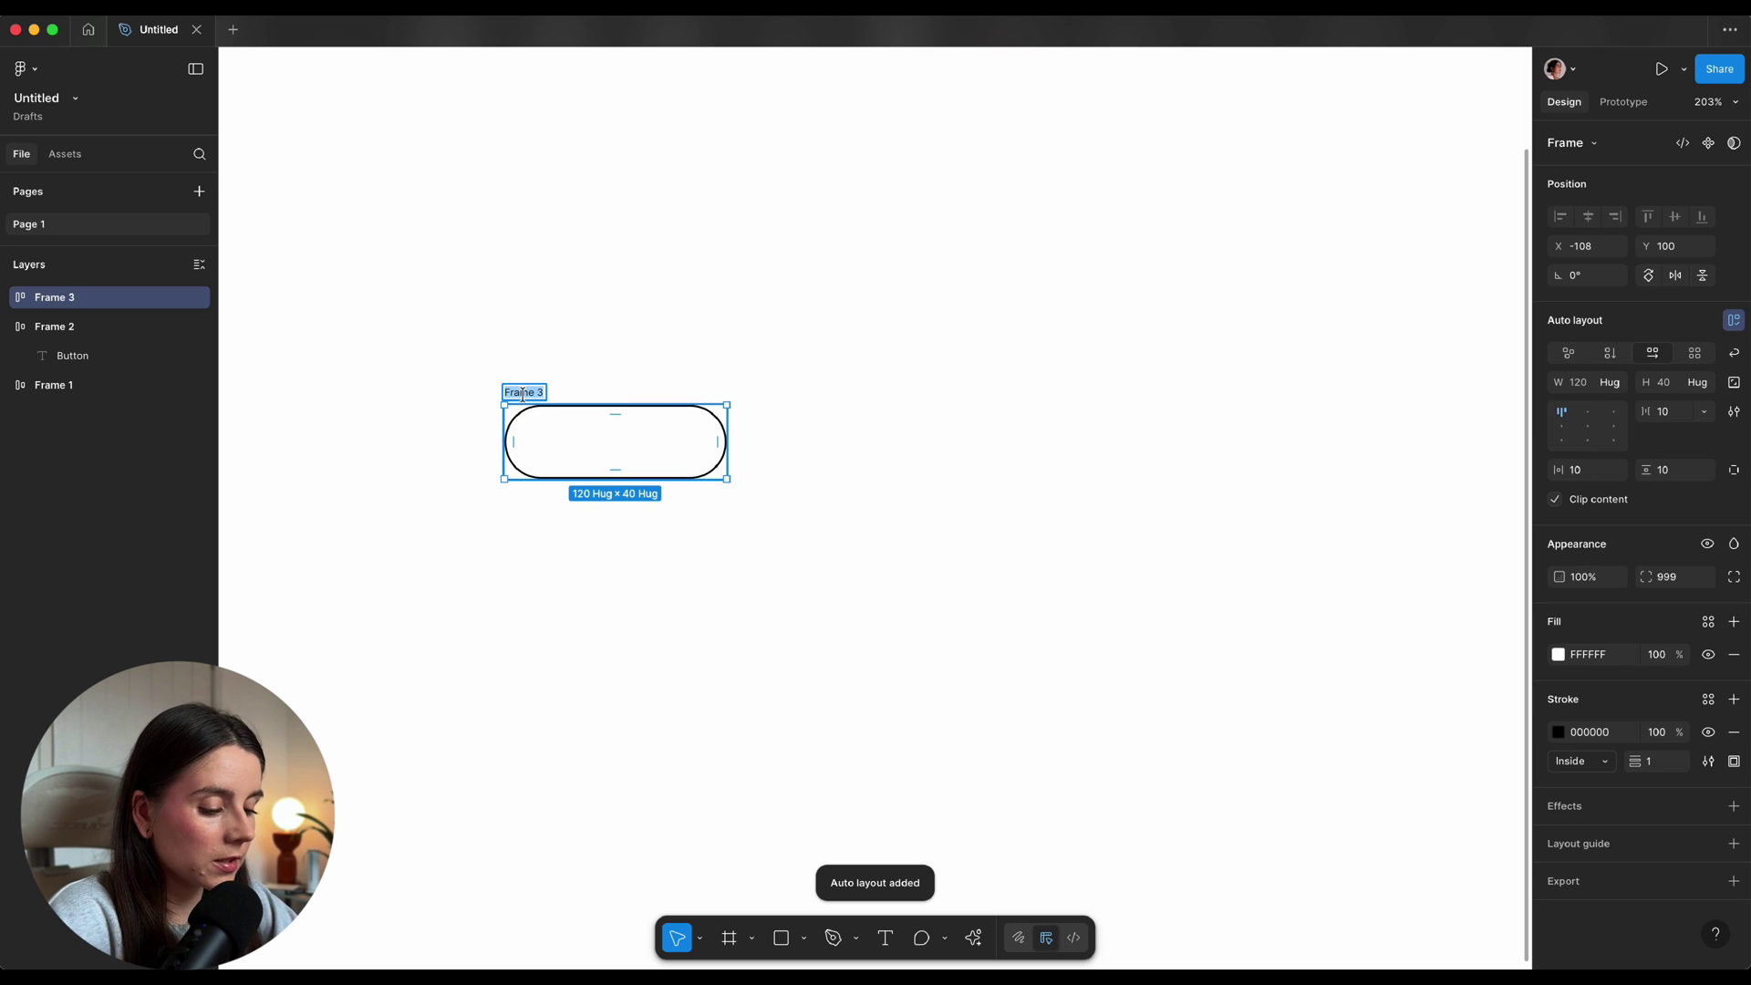
pyautogui.write('Outbase')
pyautogui.press('Escape')
pyautogui.click(610, 442)
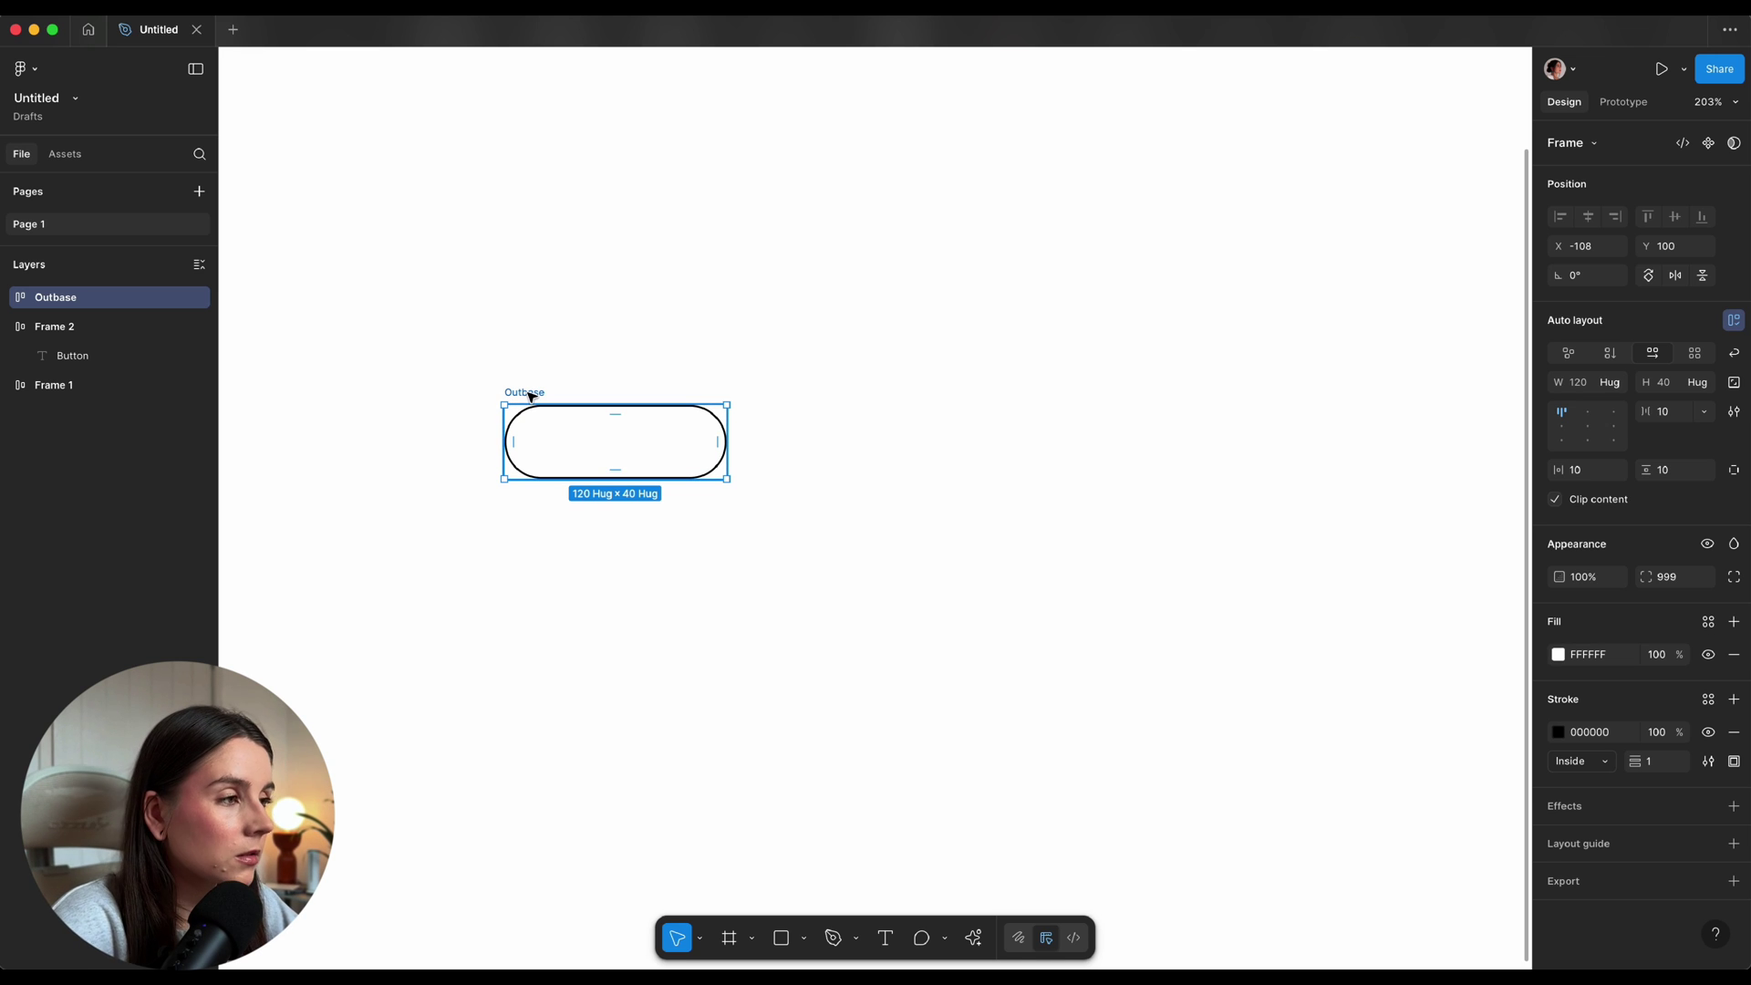
# Duplicate the Outbase frame just above the original and rename the copy innerbase
pyautogui.moveTo(531, 397); pyautogui.dragTo(538, 295)
pyautogui.write('in')
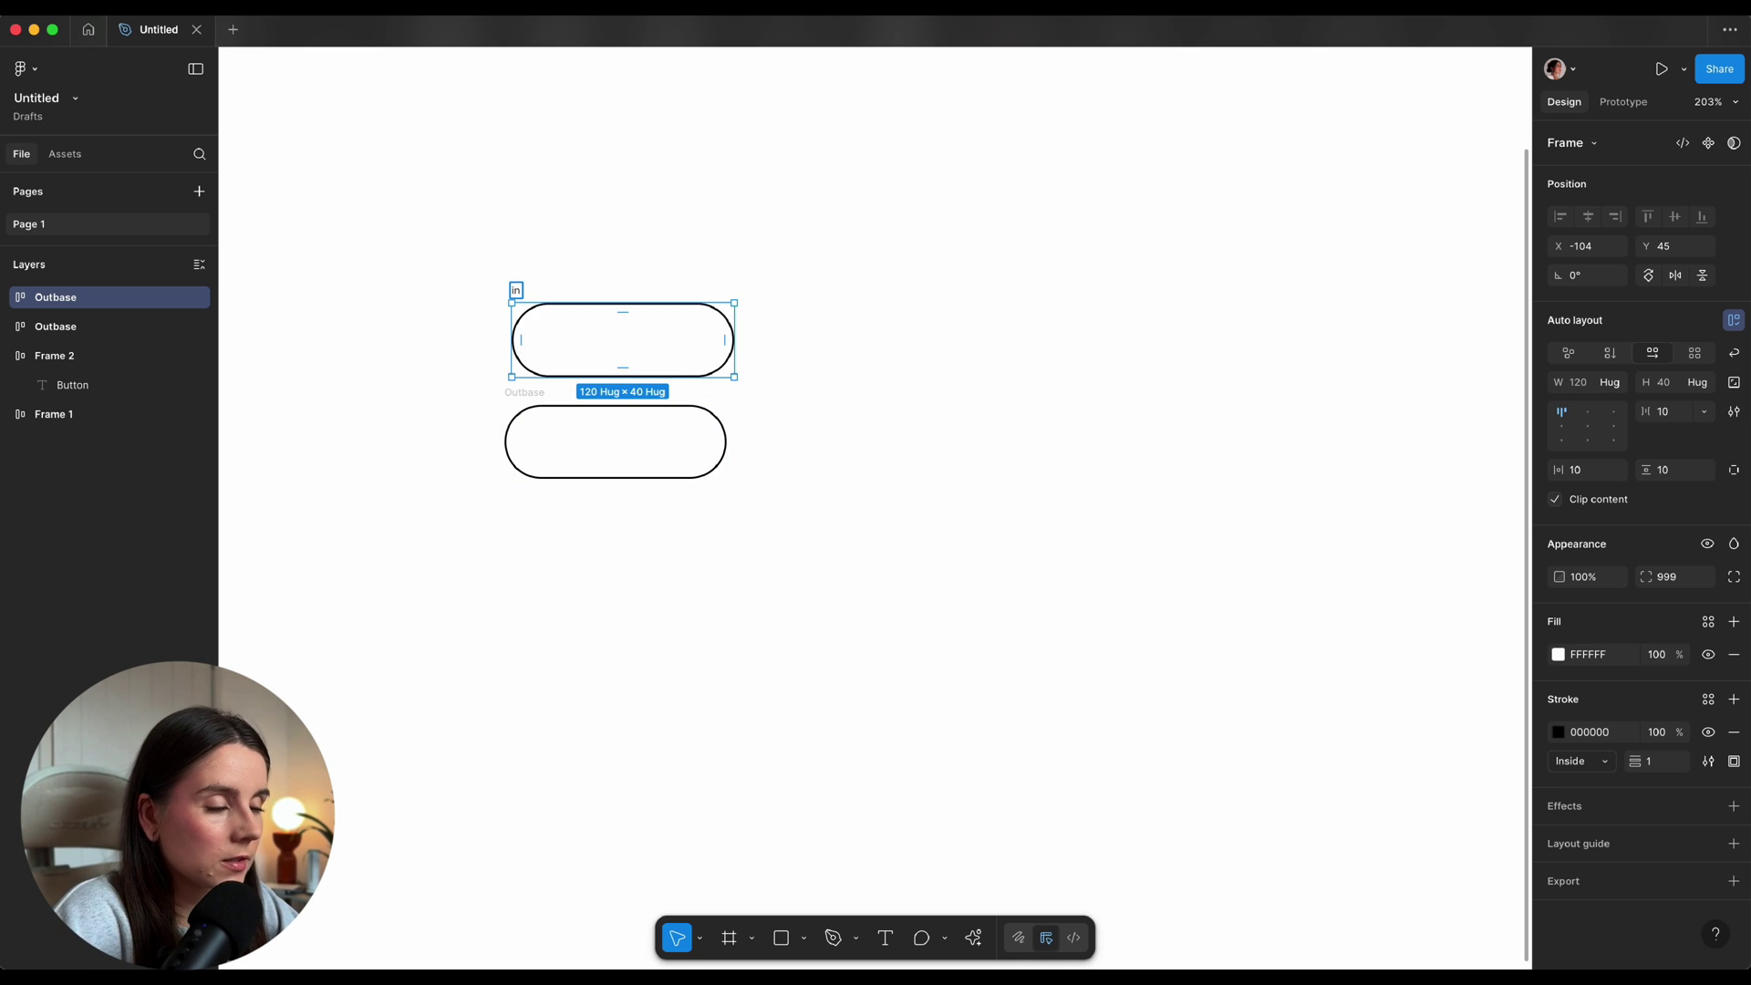
pyautogui.write('nerbase')
pyautogui.press('Return')
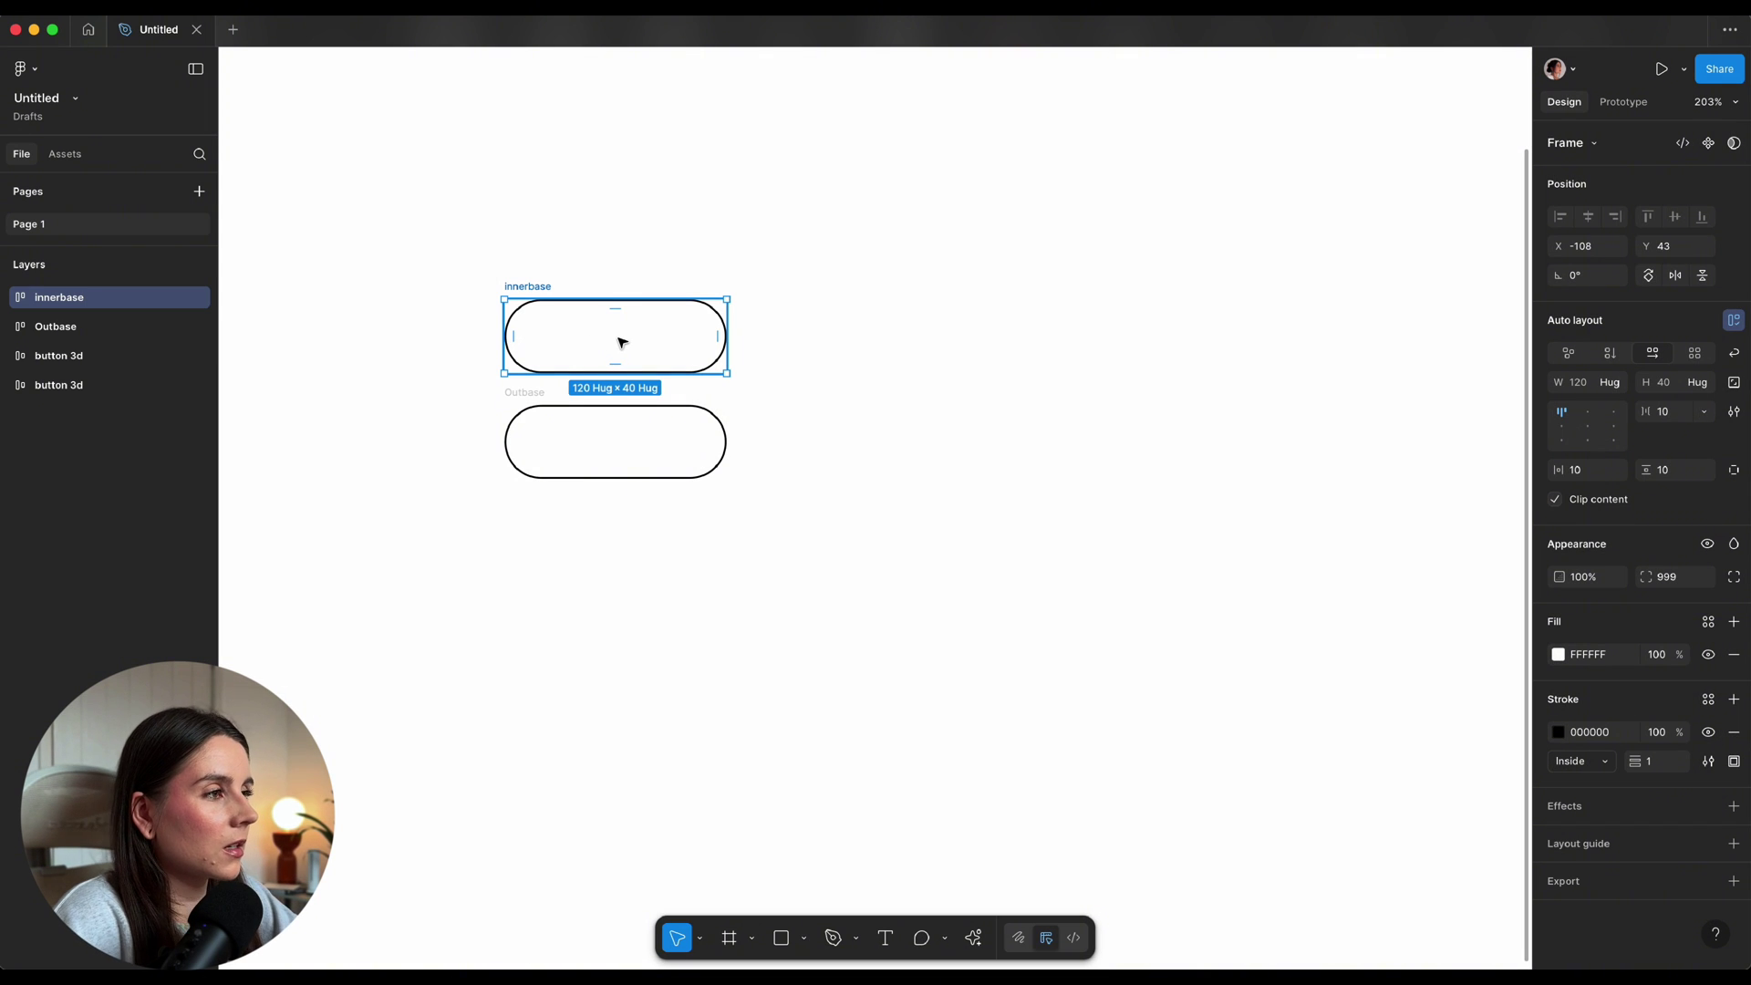
# Add the text "Button" inside the innerbase frame and shift the frame slightly over Outbase's center
pyautogui.press('t')
pyautogui.click(614, 333)
pyautogui.write('Button')
pyautogui.click(528, 287)
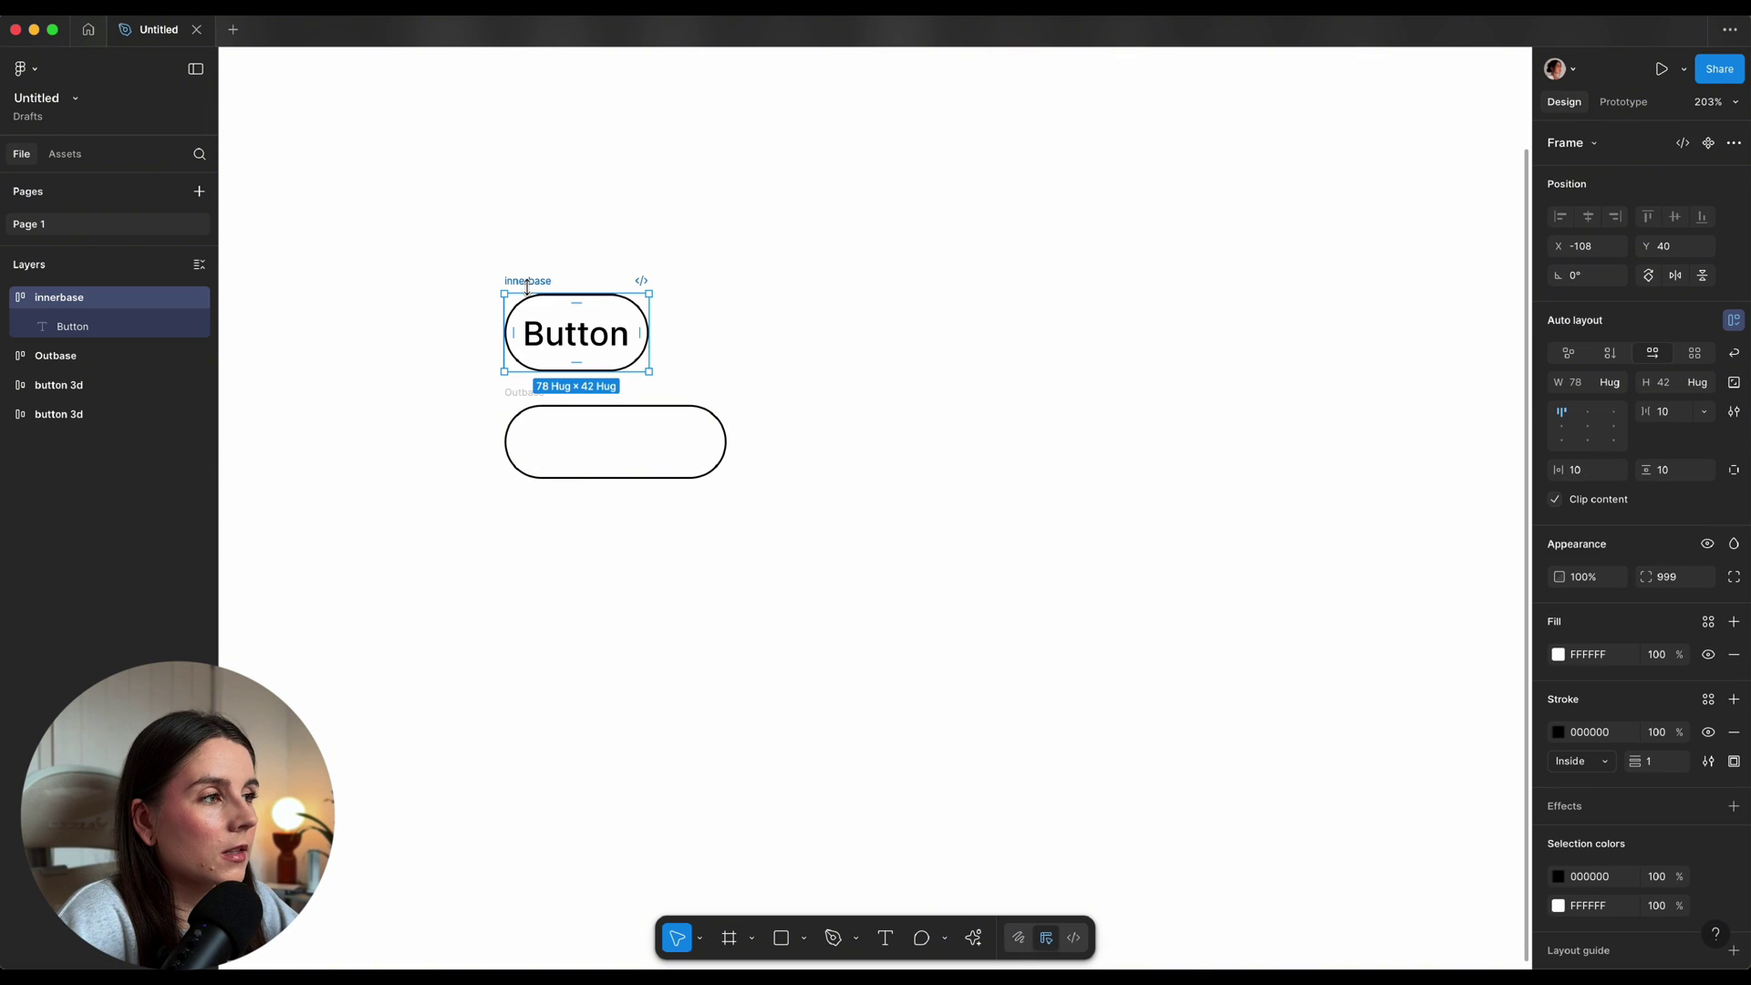
pyautogui.moveTo(527, 287); pyautogui.dragTo(562, 291)
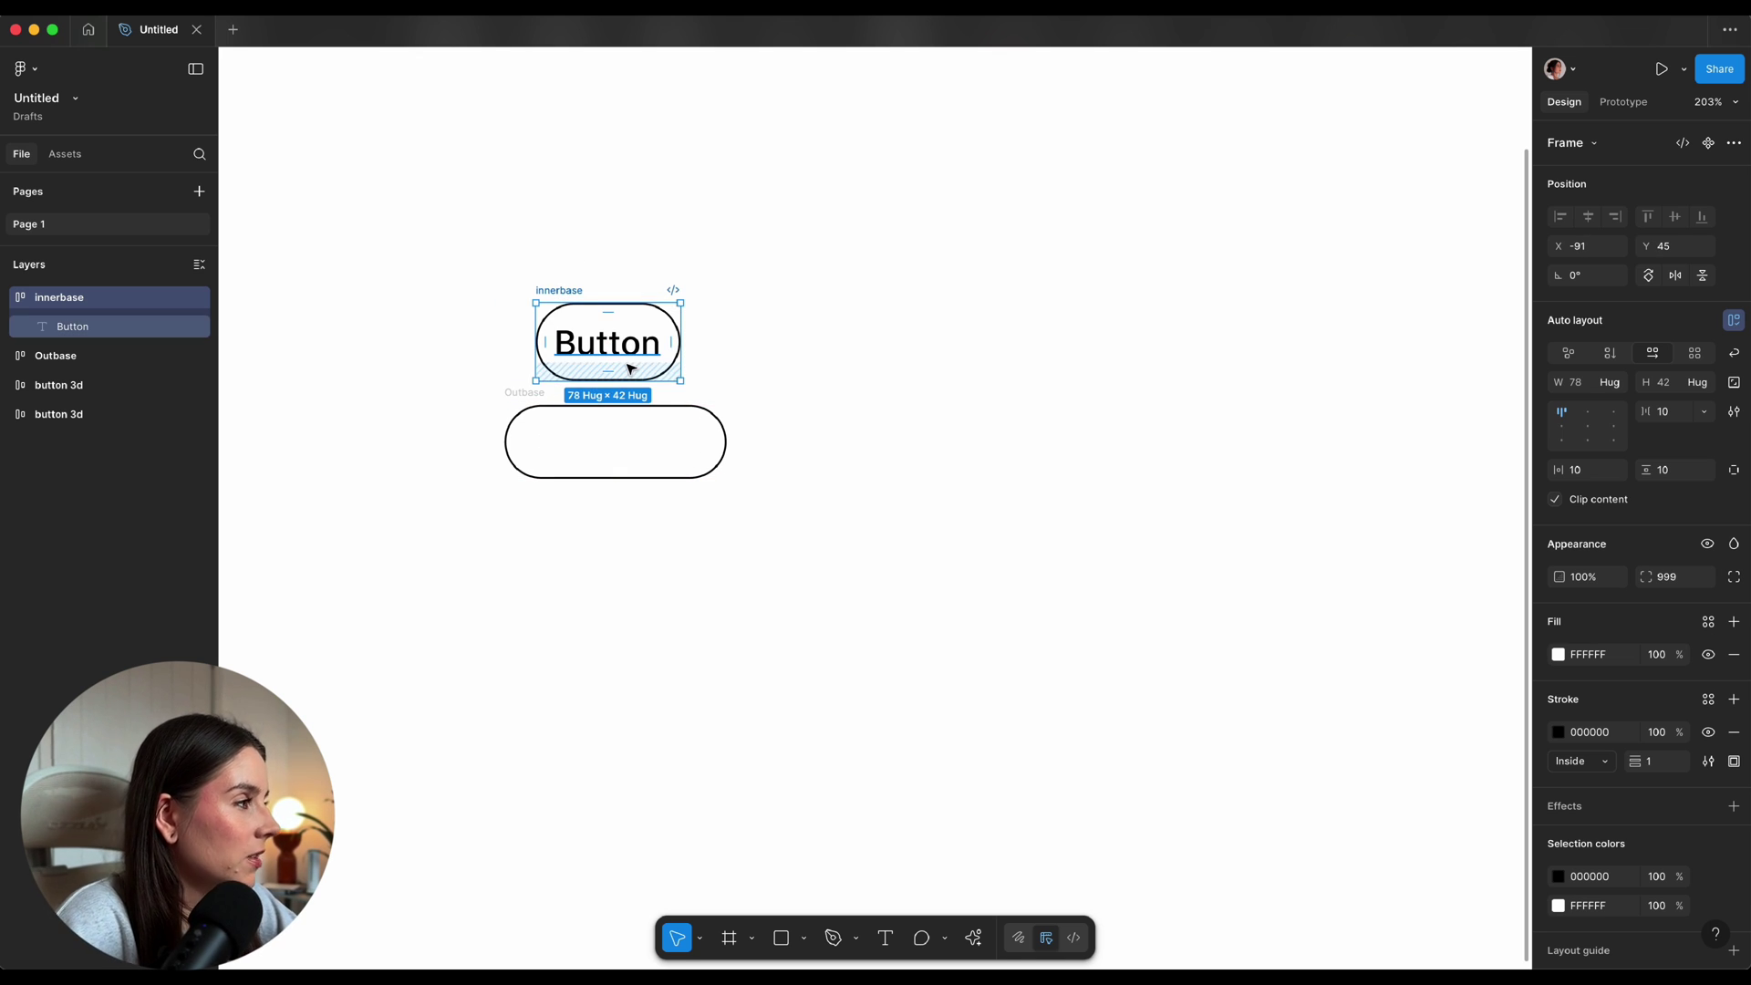
# Reduce the innerbase frame's width and height by 8 each, to 70 × 34
pyautogui.click(1597, 390)
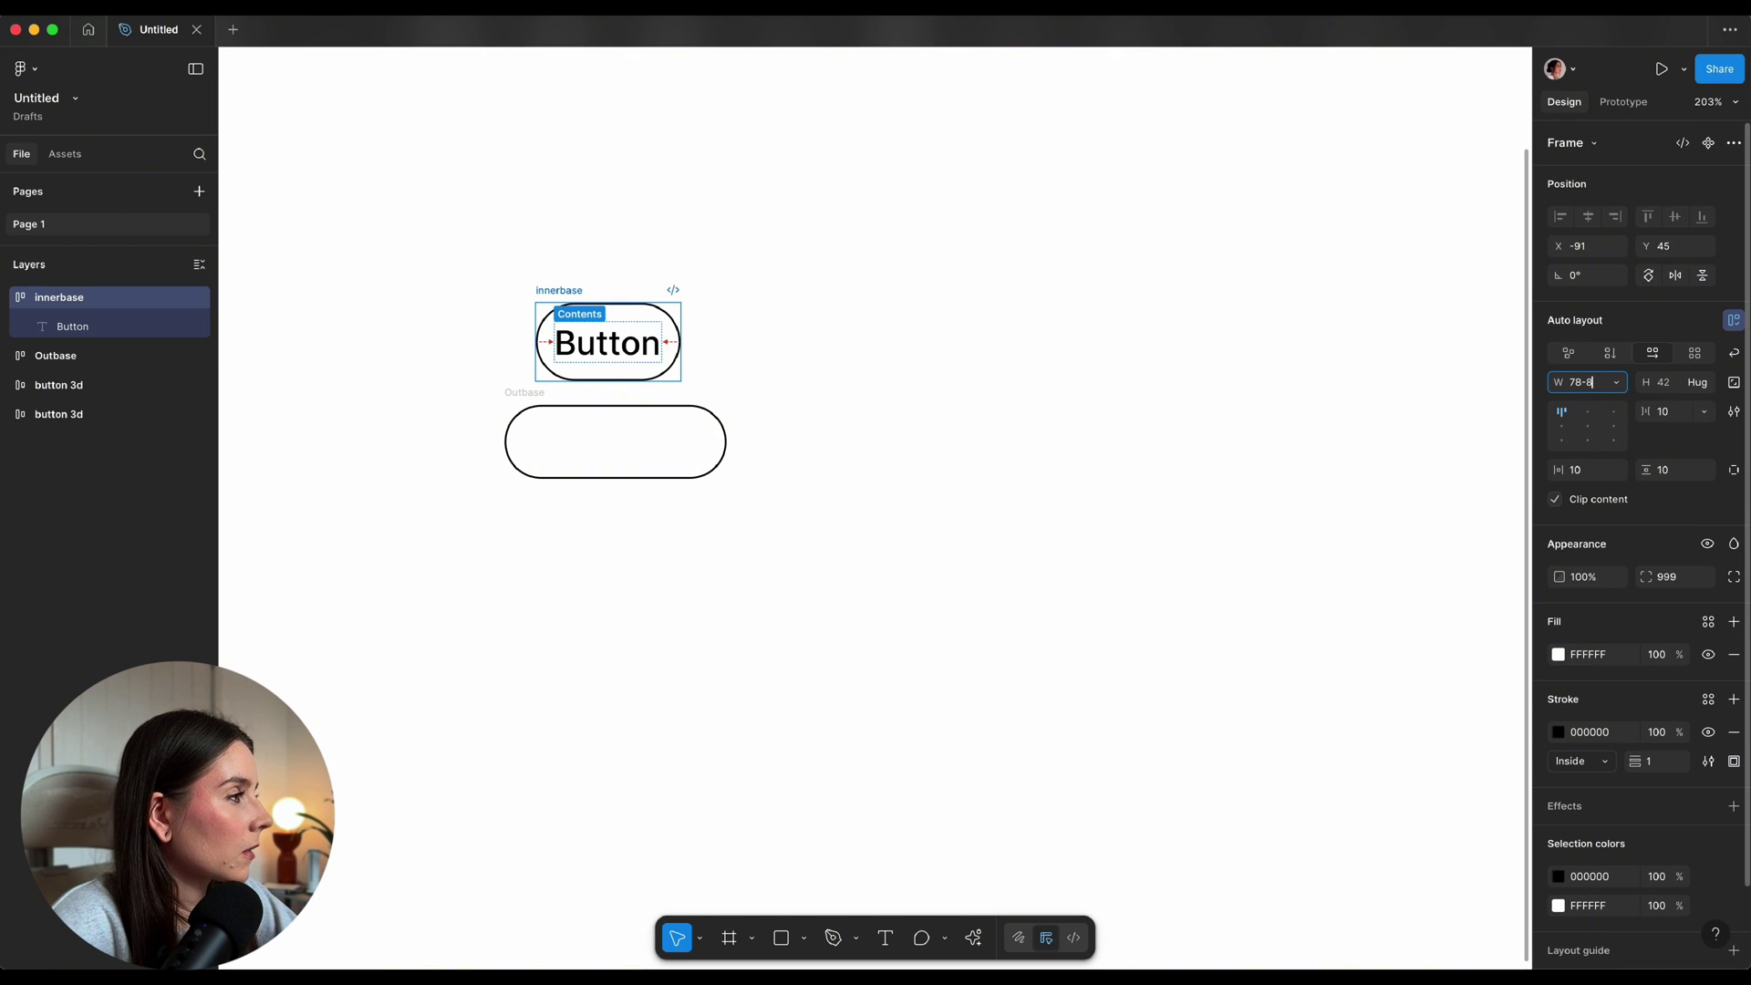
pyautogui.write('-8')
pyautogui.press('Return')
pyautogui.click(1682, 386)
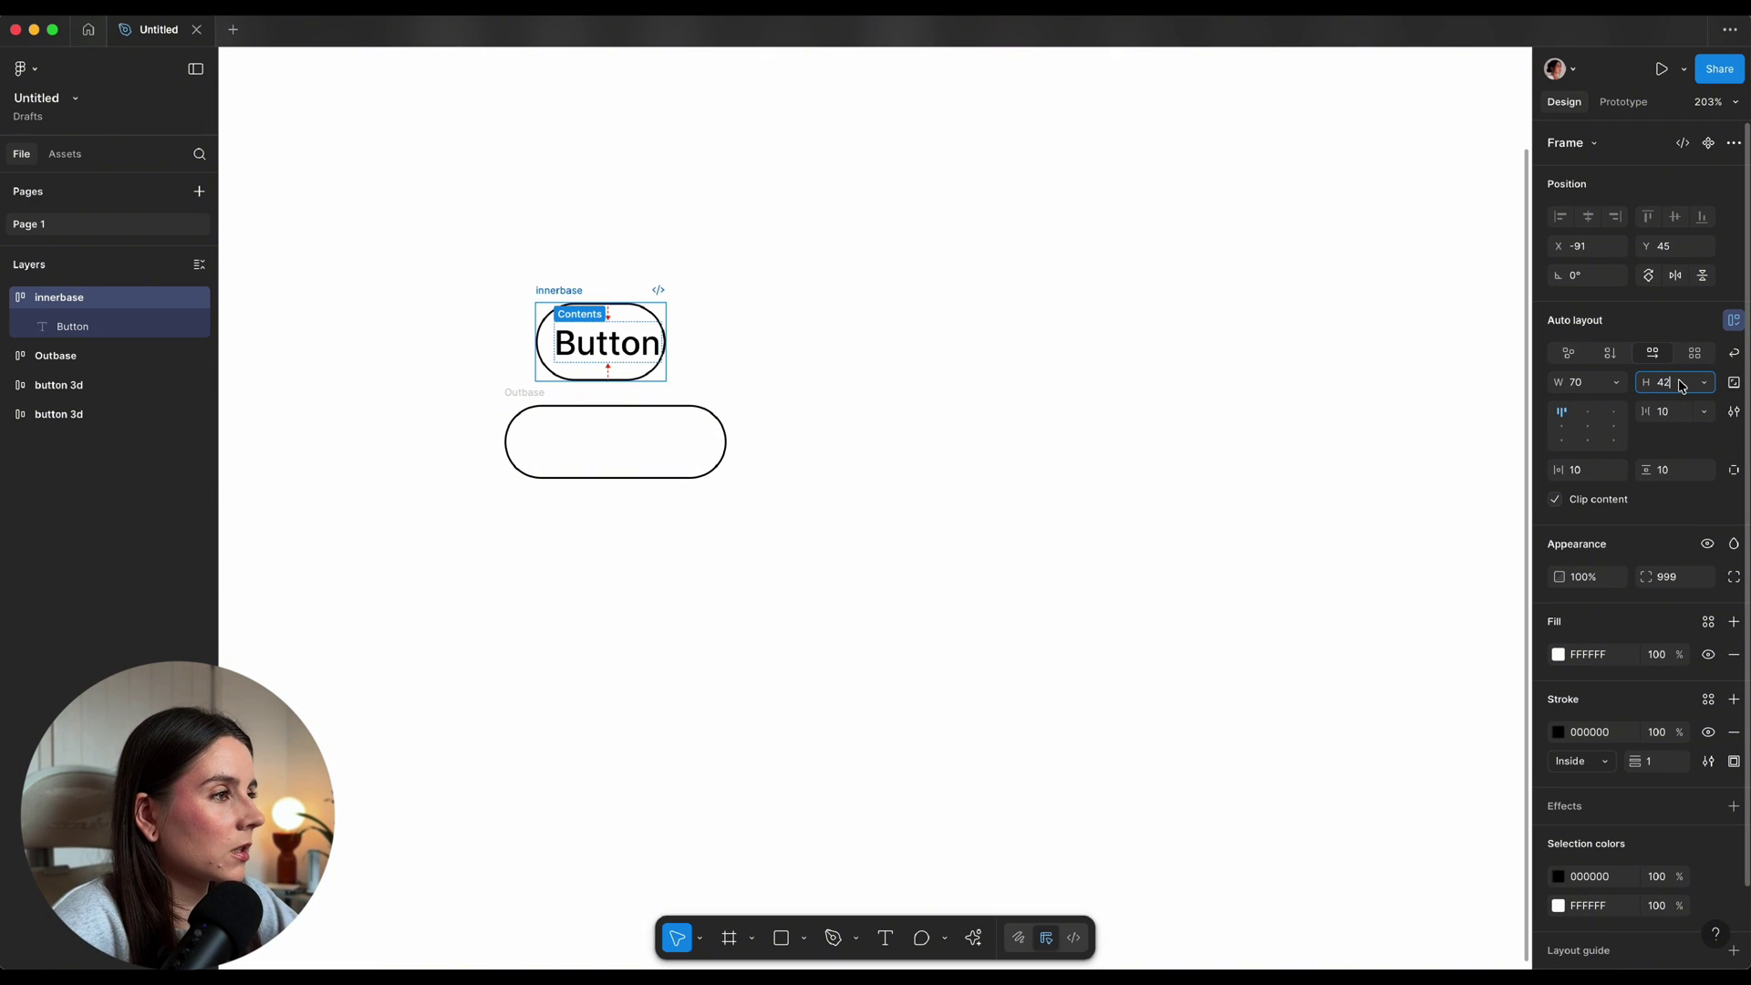
pyautogui.write('-8')
pyautogui.press('Return')
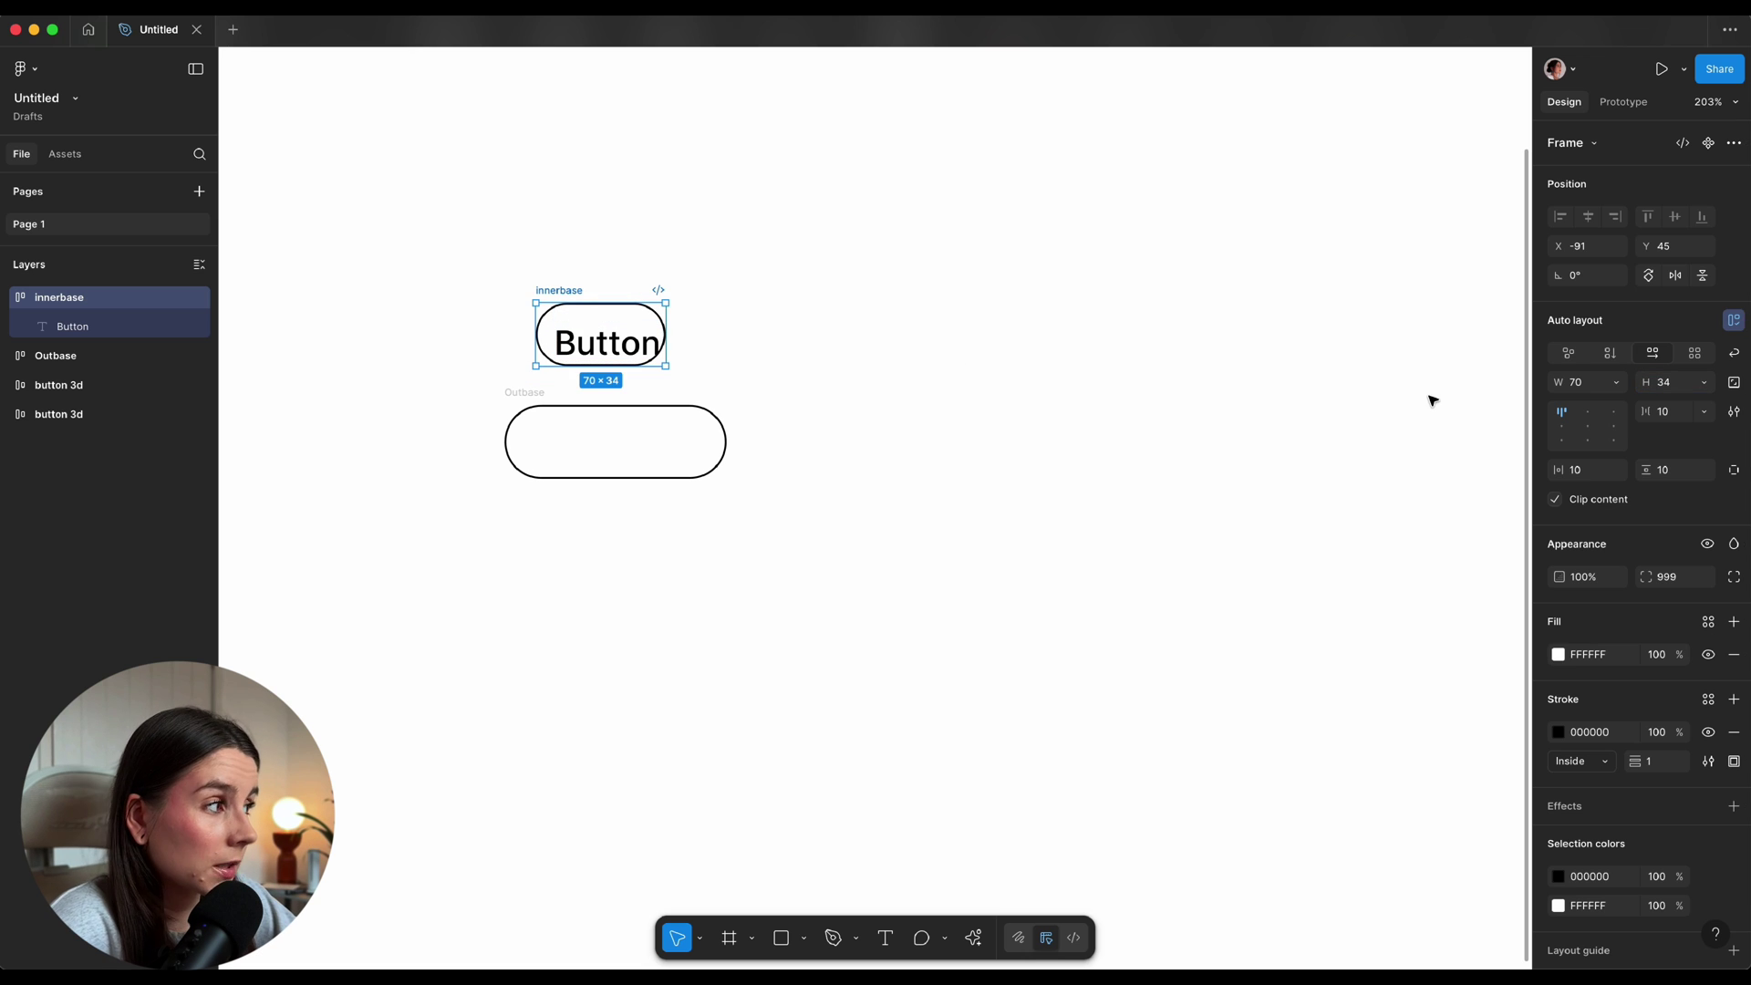
# Center-align the text within innerbase and place the frame centered over Outbase
pyautogui.click(1592, 435)
pyautogui.click(832, 281)
pyautogui.moveTo(577, 290); pyautogui.dragTo(596, 402)
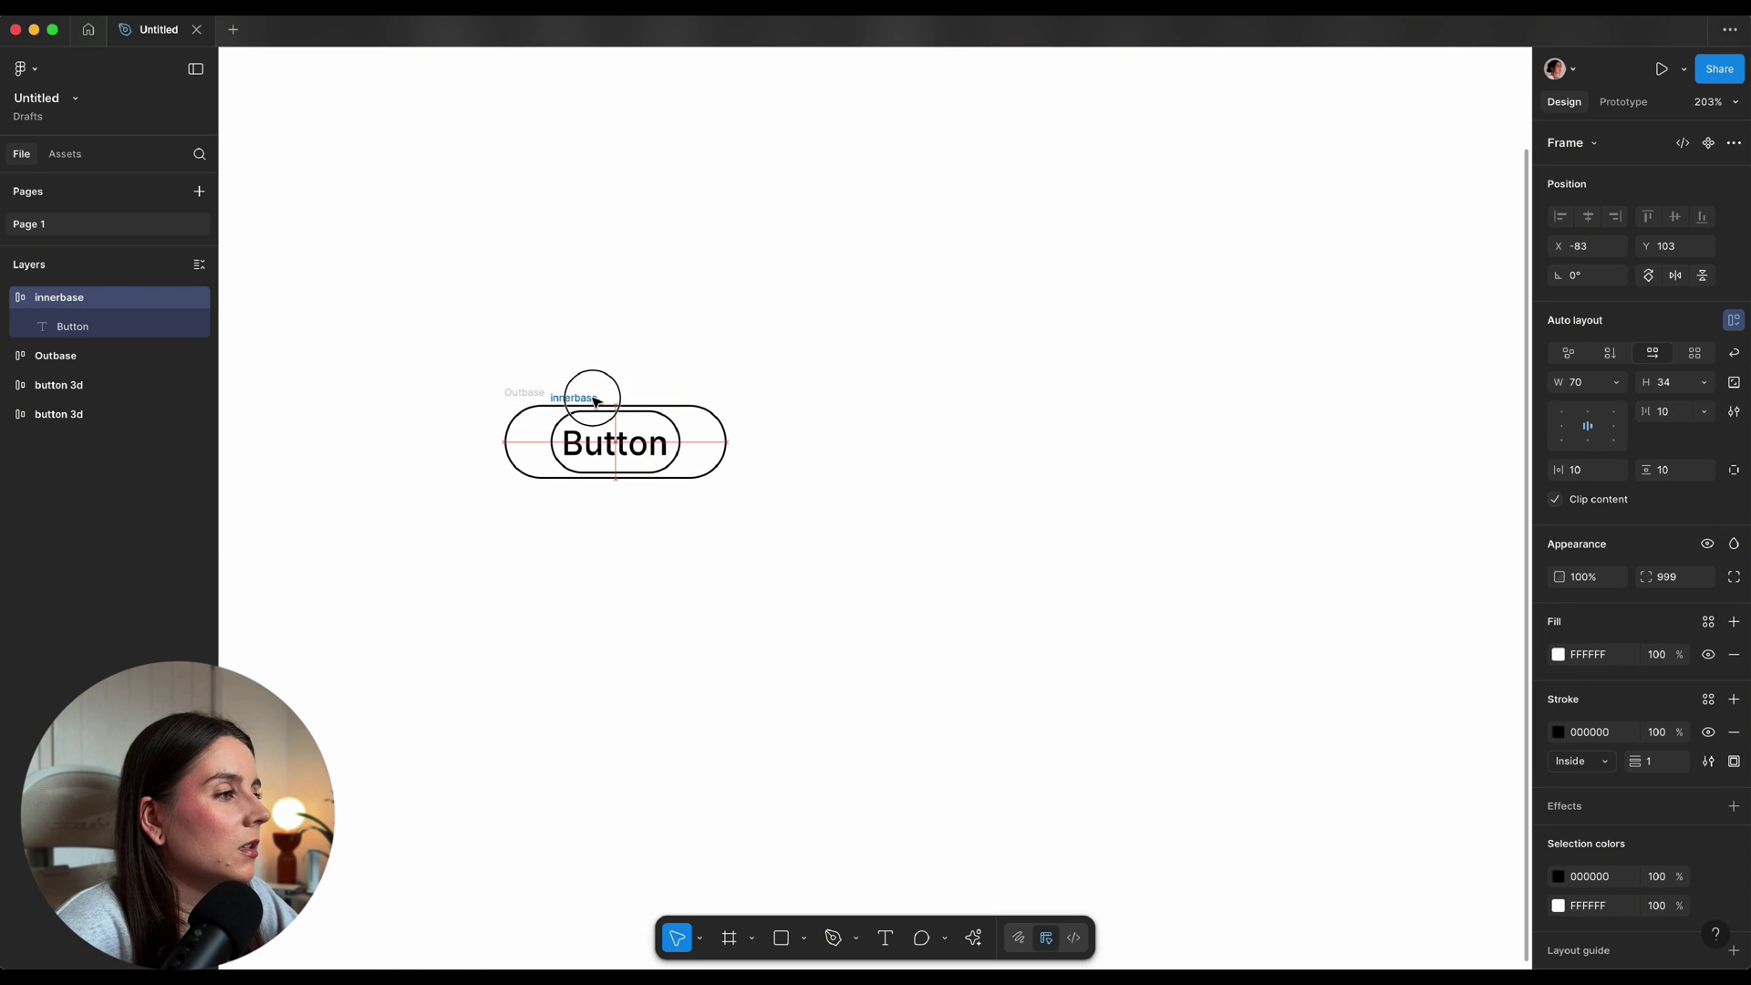
# Widen innerbase to 114 for an even 3 px gap inside Outbase, and remove its fill
pyautogui.hotkey('shift', '2')
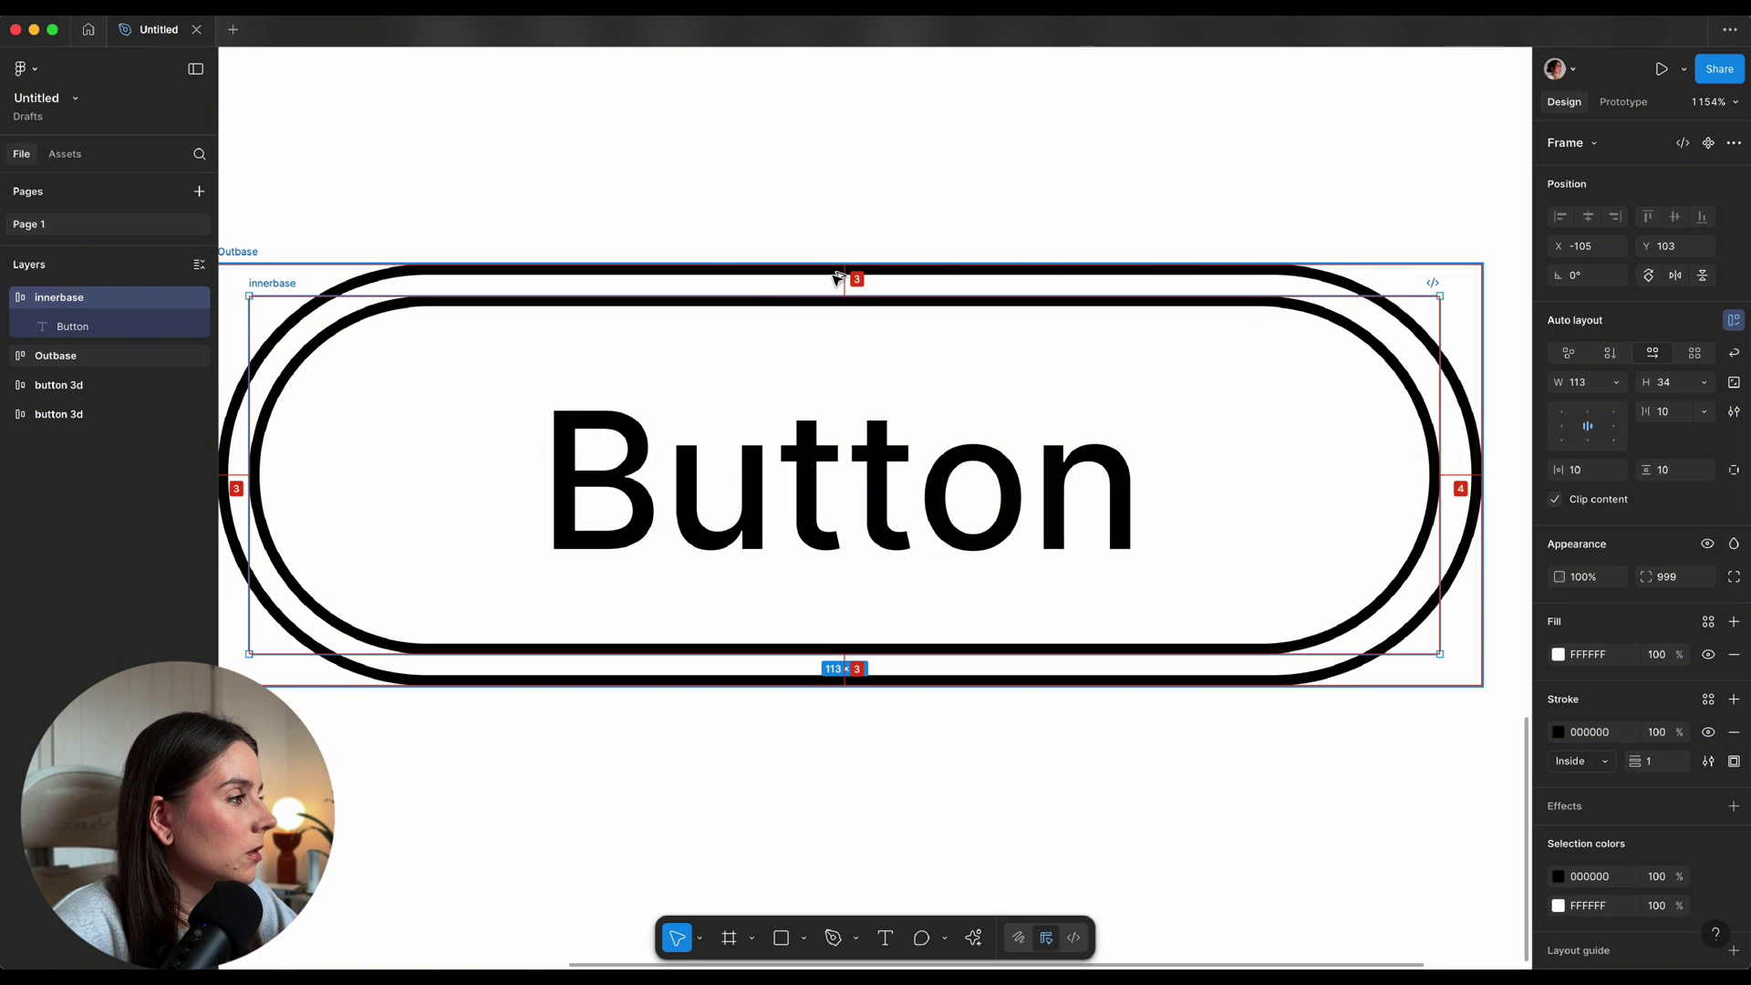
pyautogui.press('super+Right')
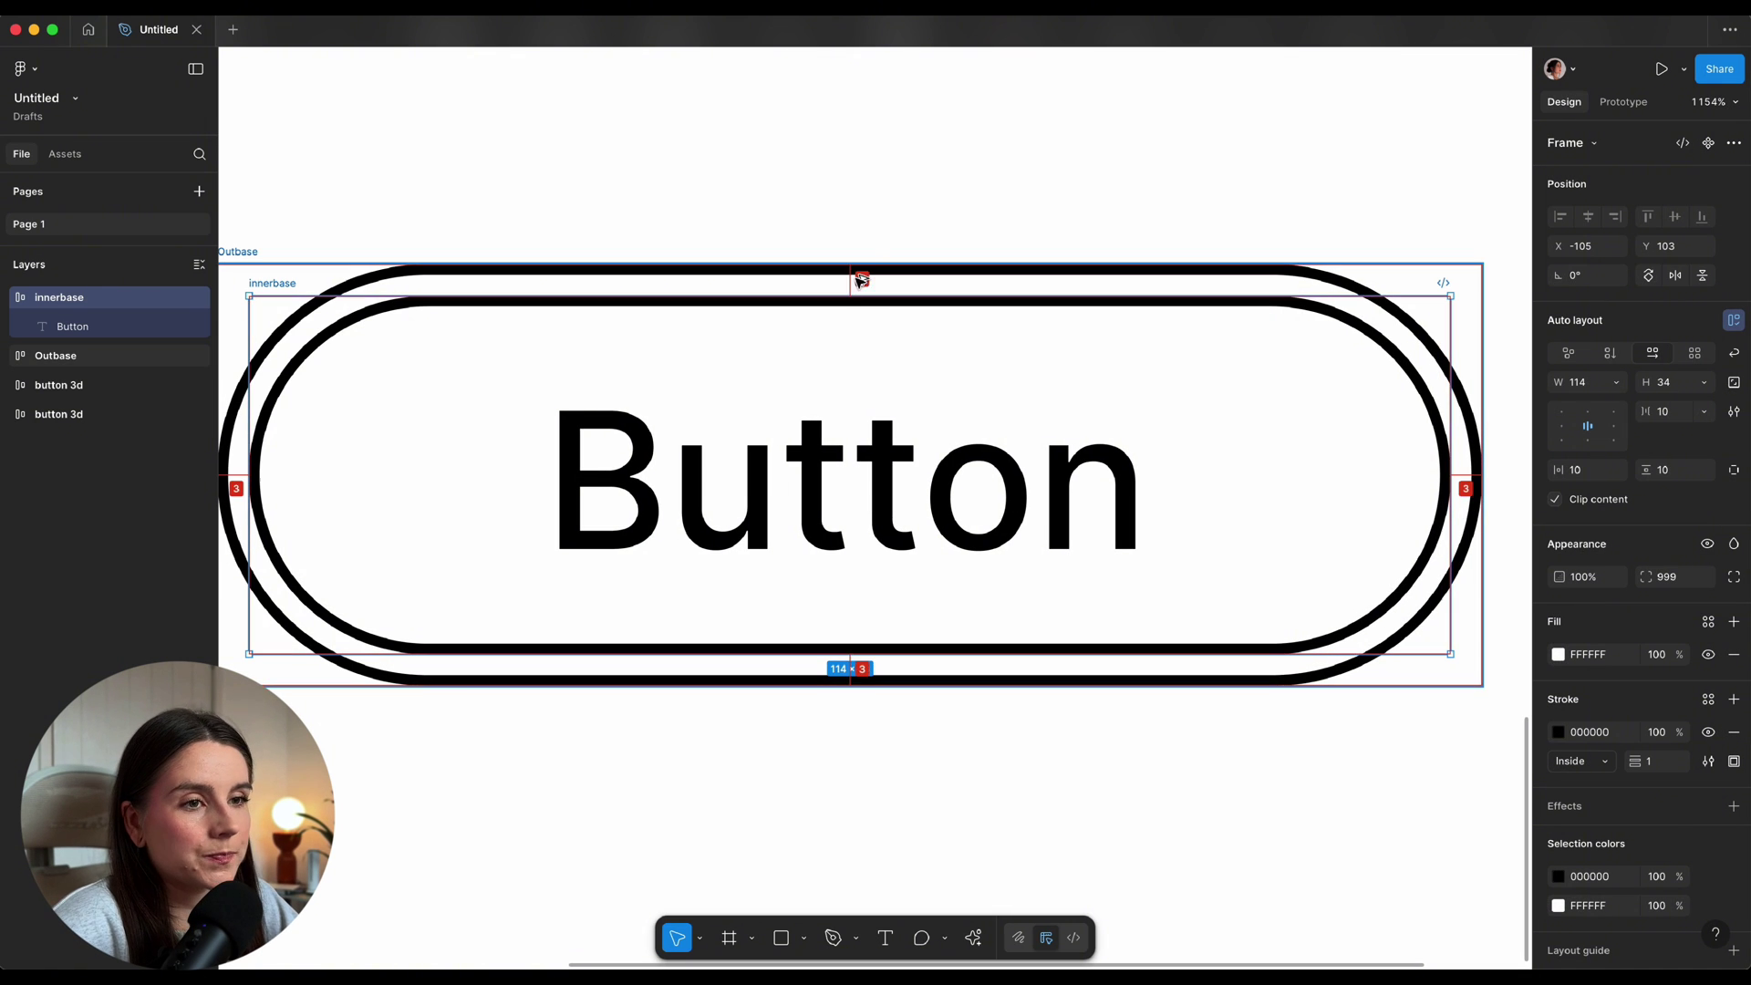
pyautogui.hotkey('alt', '/')
pyautogui.click(497, 210)
pyautogui.hscroll(-2, 328, 274)
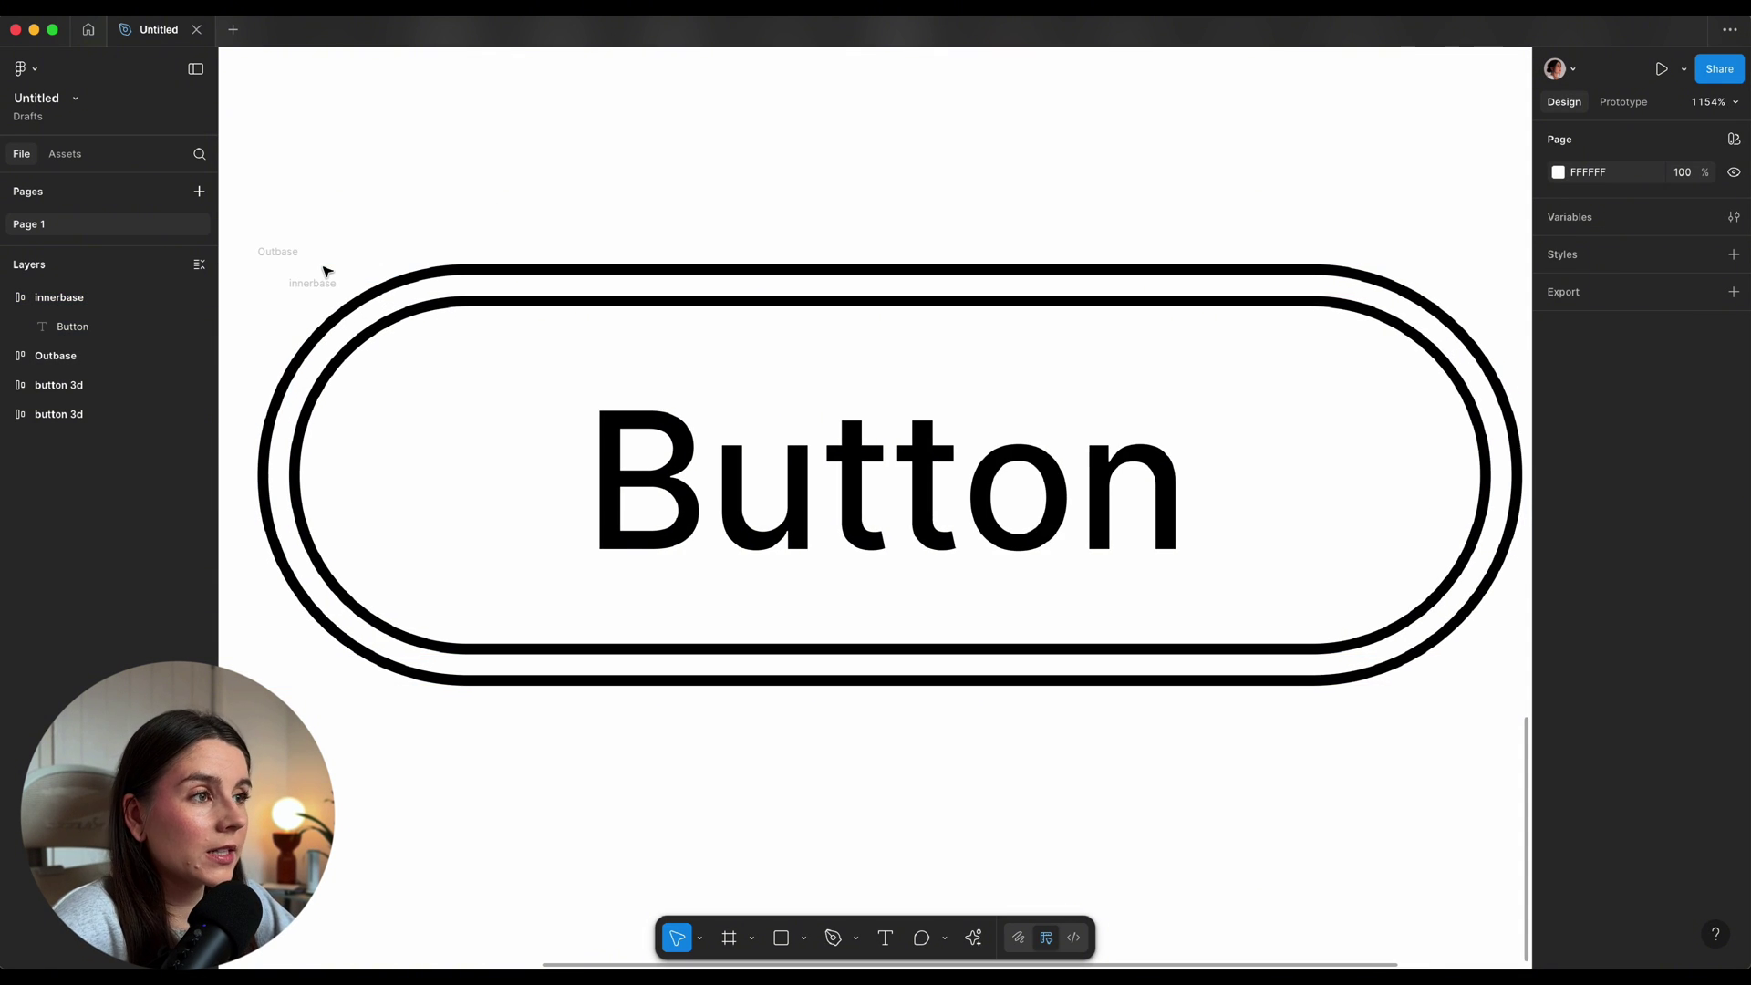
# Fill the innerbase frame with a vertical linear gradient from AEBFA8 at 0% to BEC9B6 at 100%
pyautogui.click(276, 292)
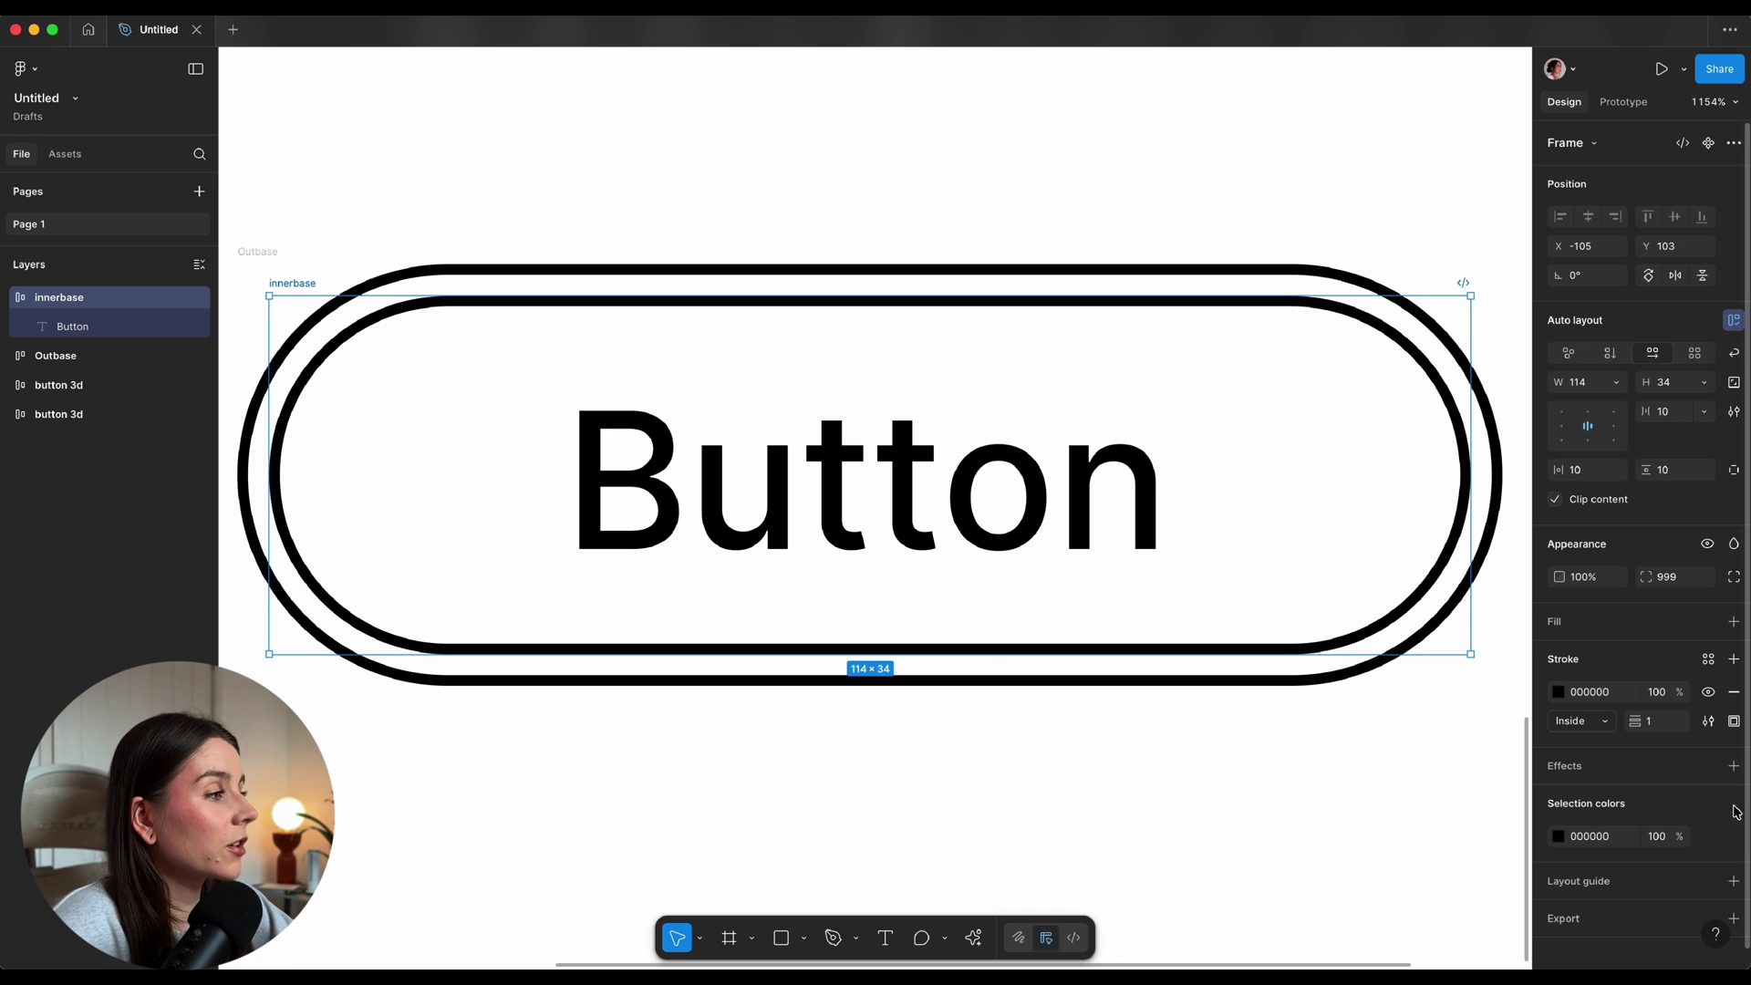
pyautogui.click(1734, 621)
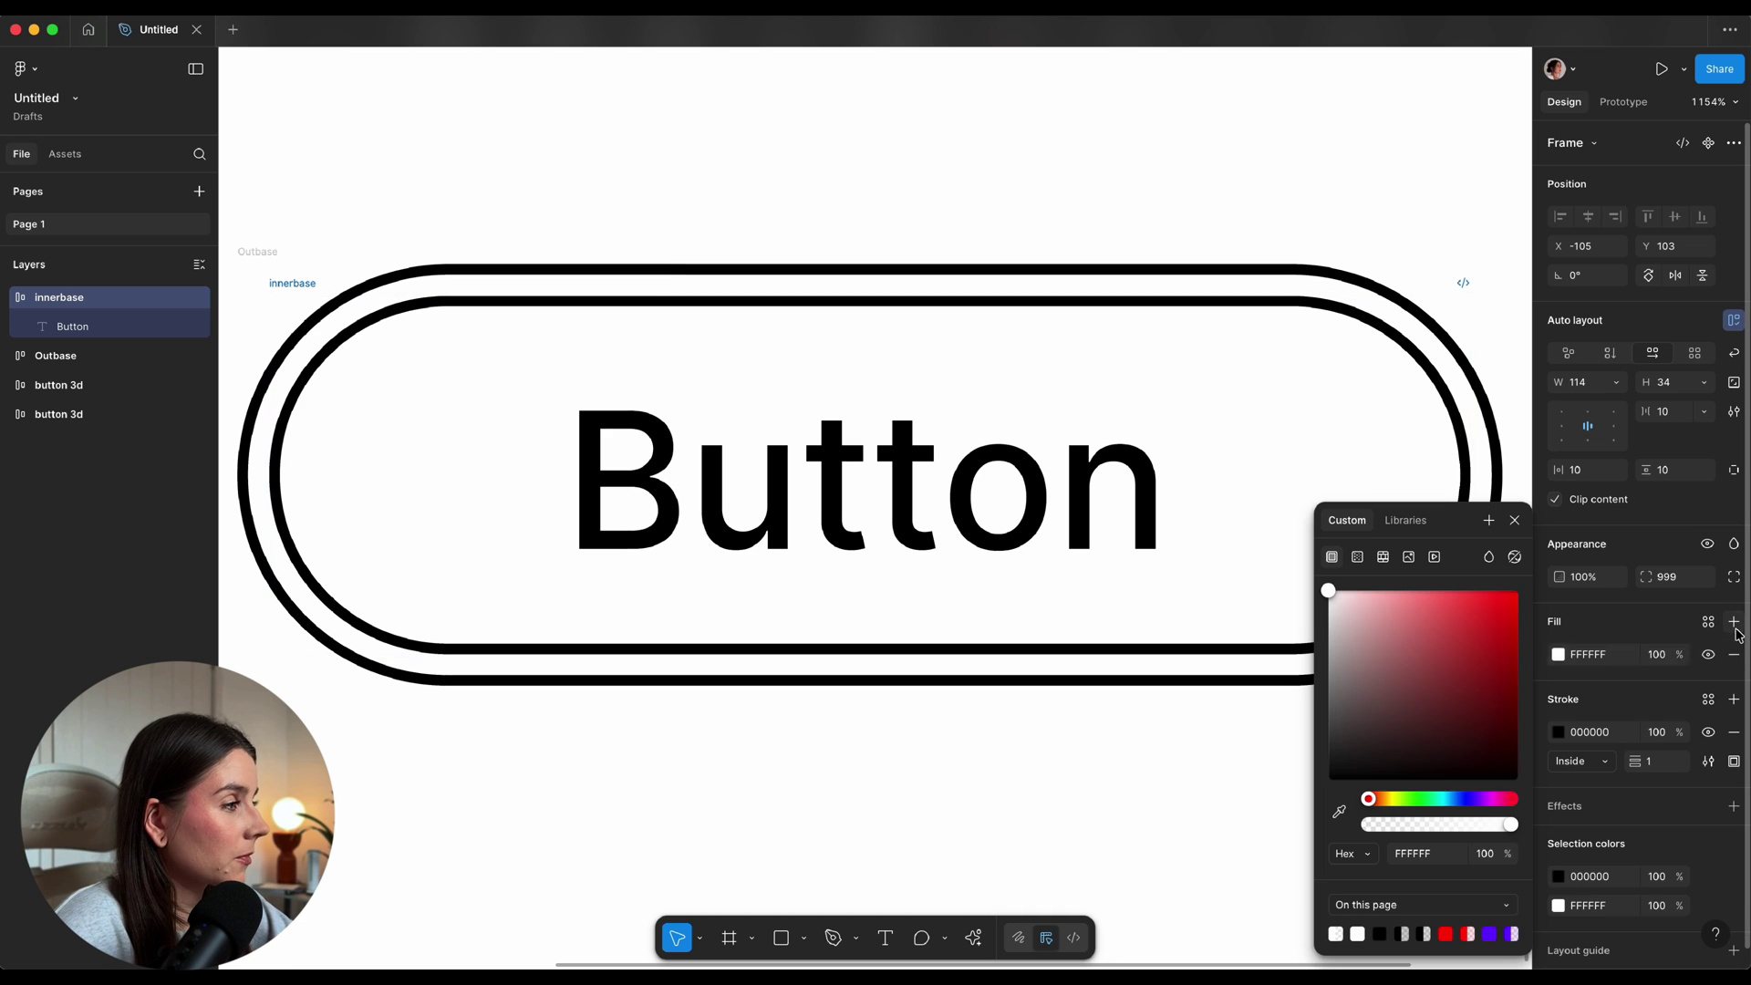
pyautogui.click(1357, 556)
pyautogui.click(1515, 596)
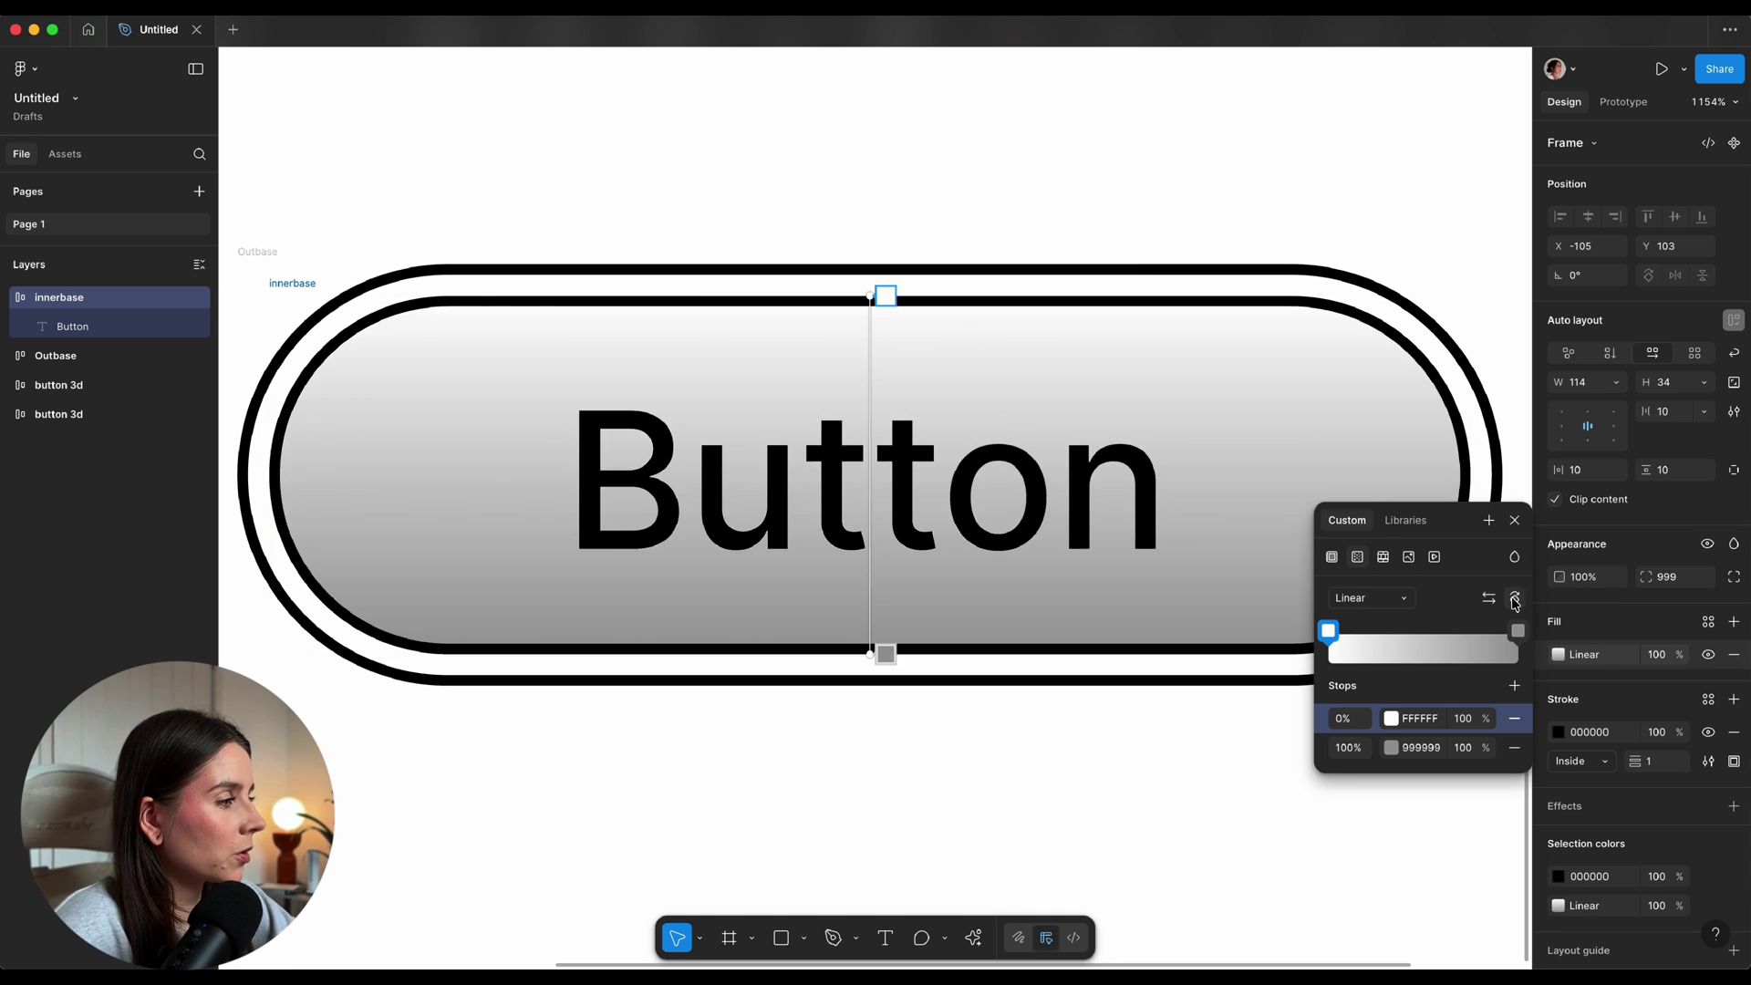
pyautogui.click(1406, 717)
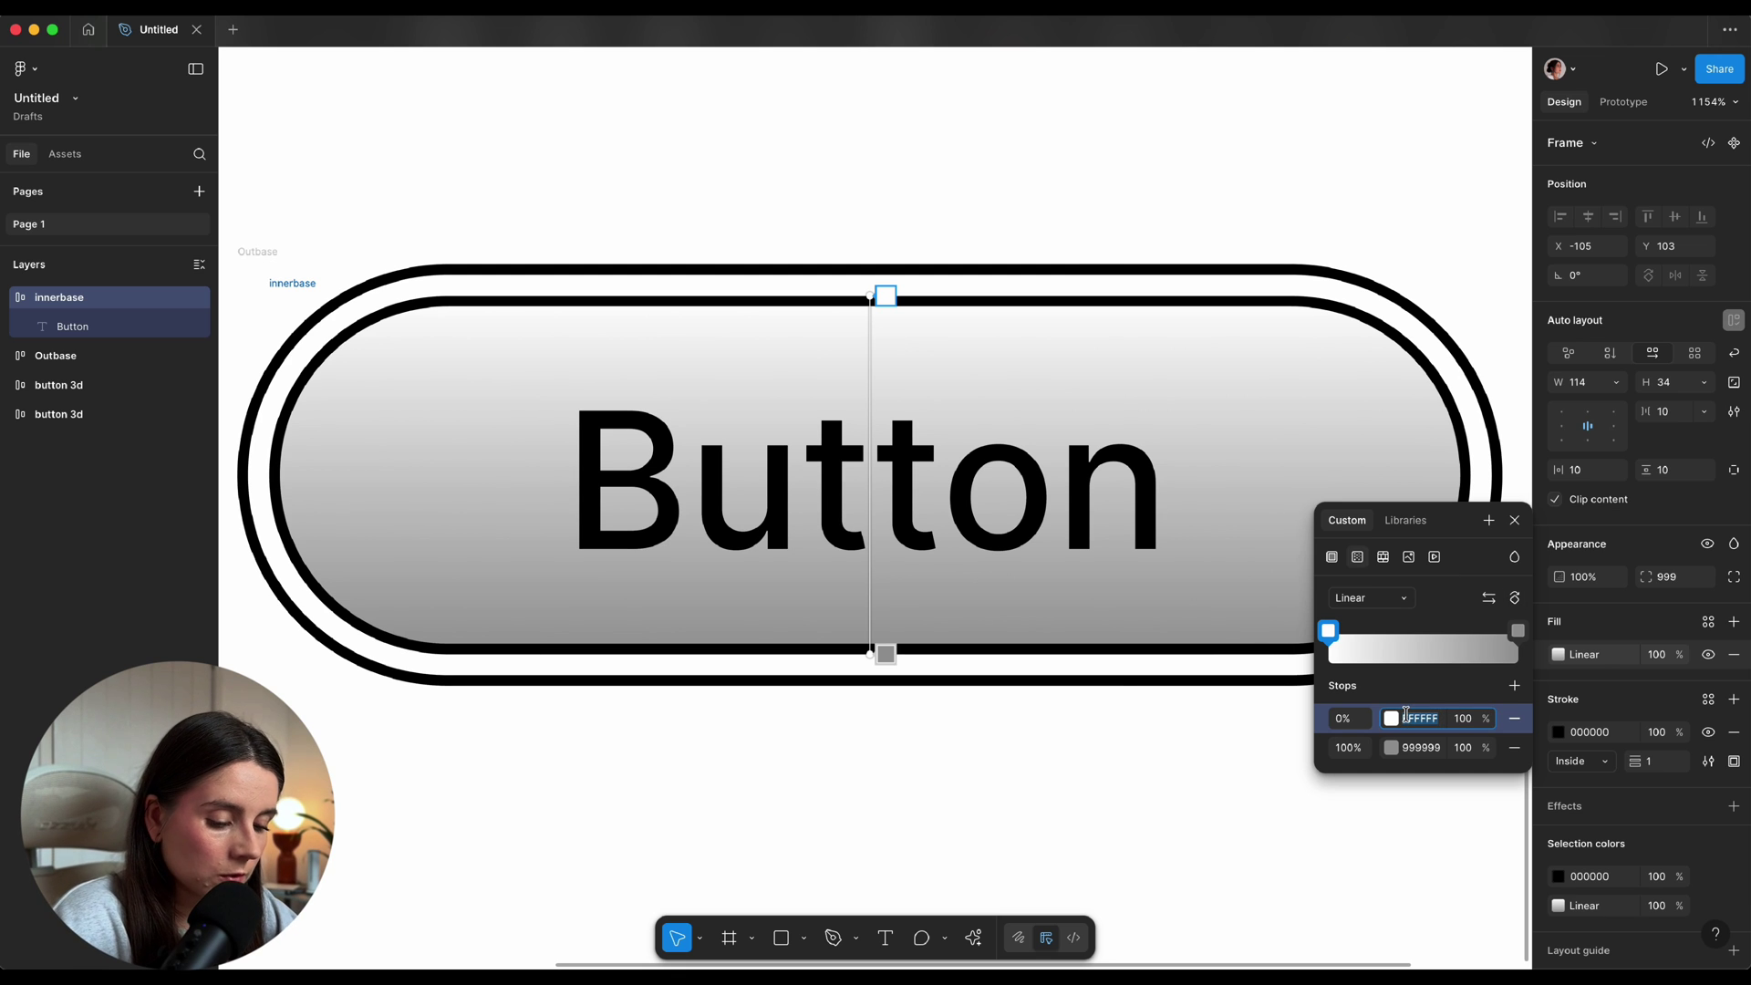
pyautogui.write('a')
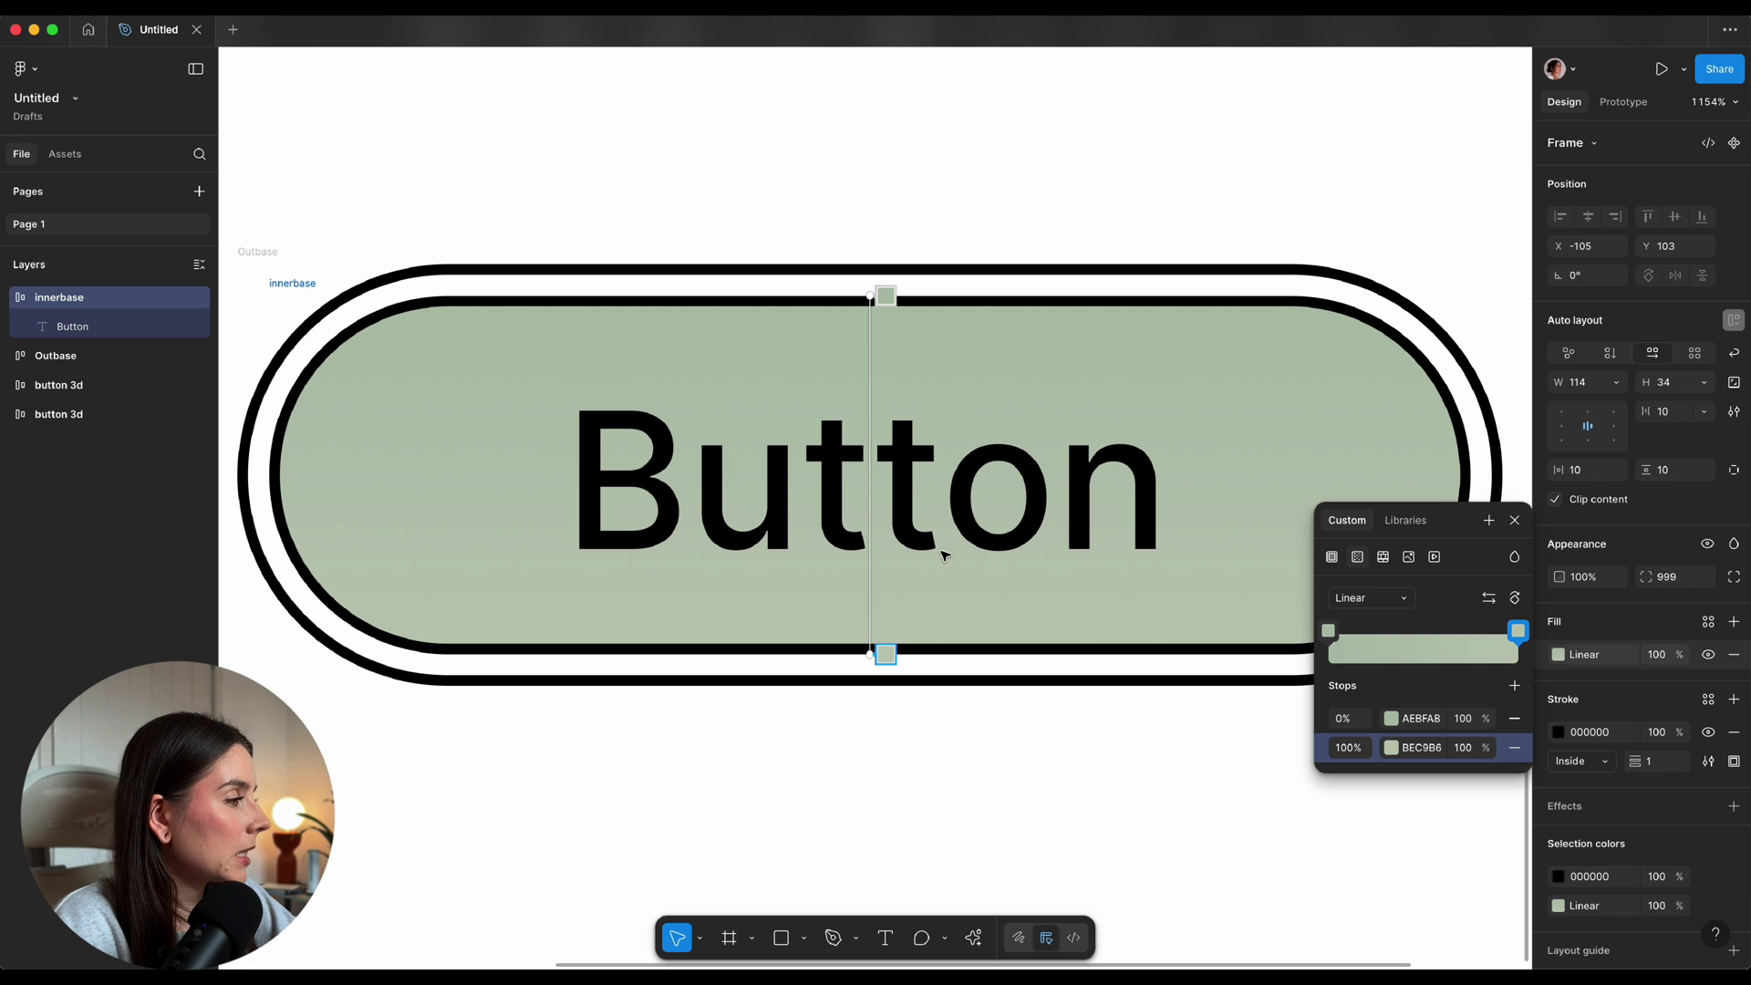
# Remove the innerbase frame's stroke and add an inner shadow effect to the frame
pyautogui.click(1735, 732)
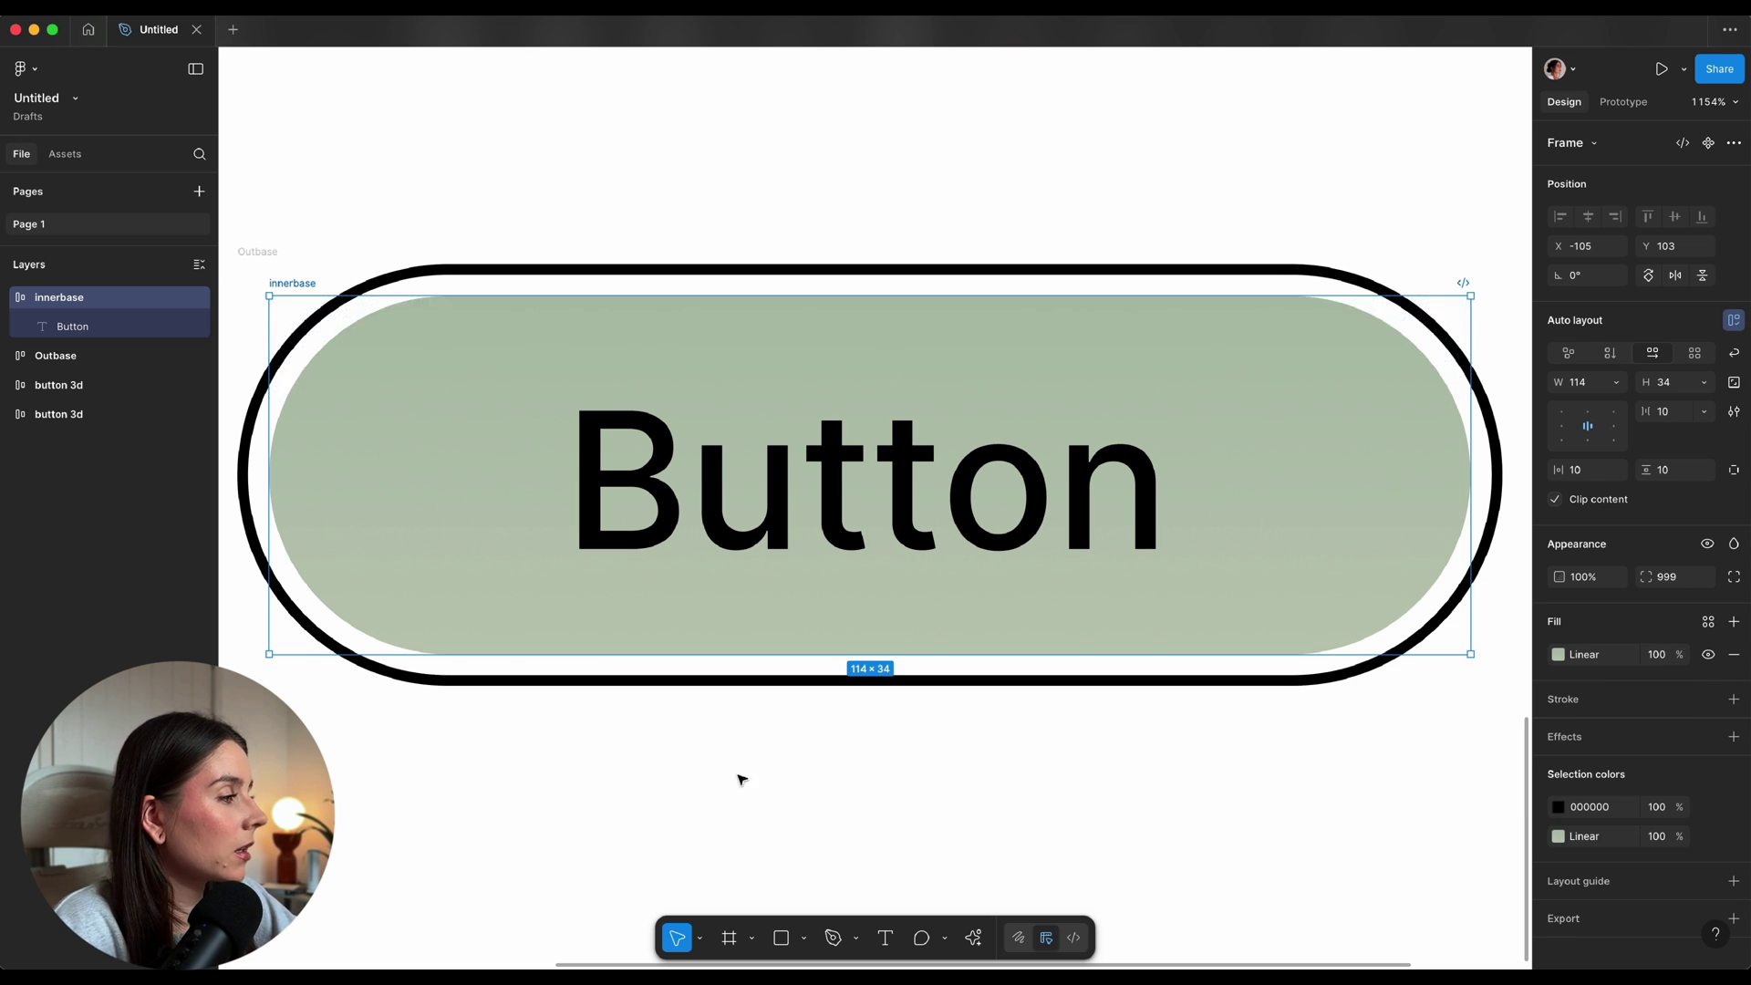
pyautogui.click(1735, 737)
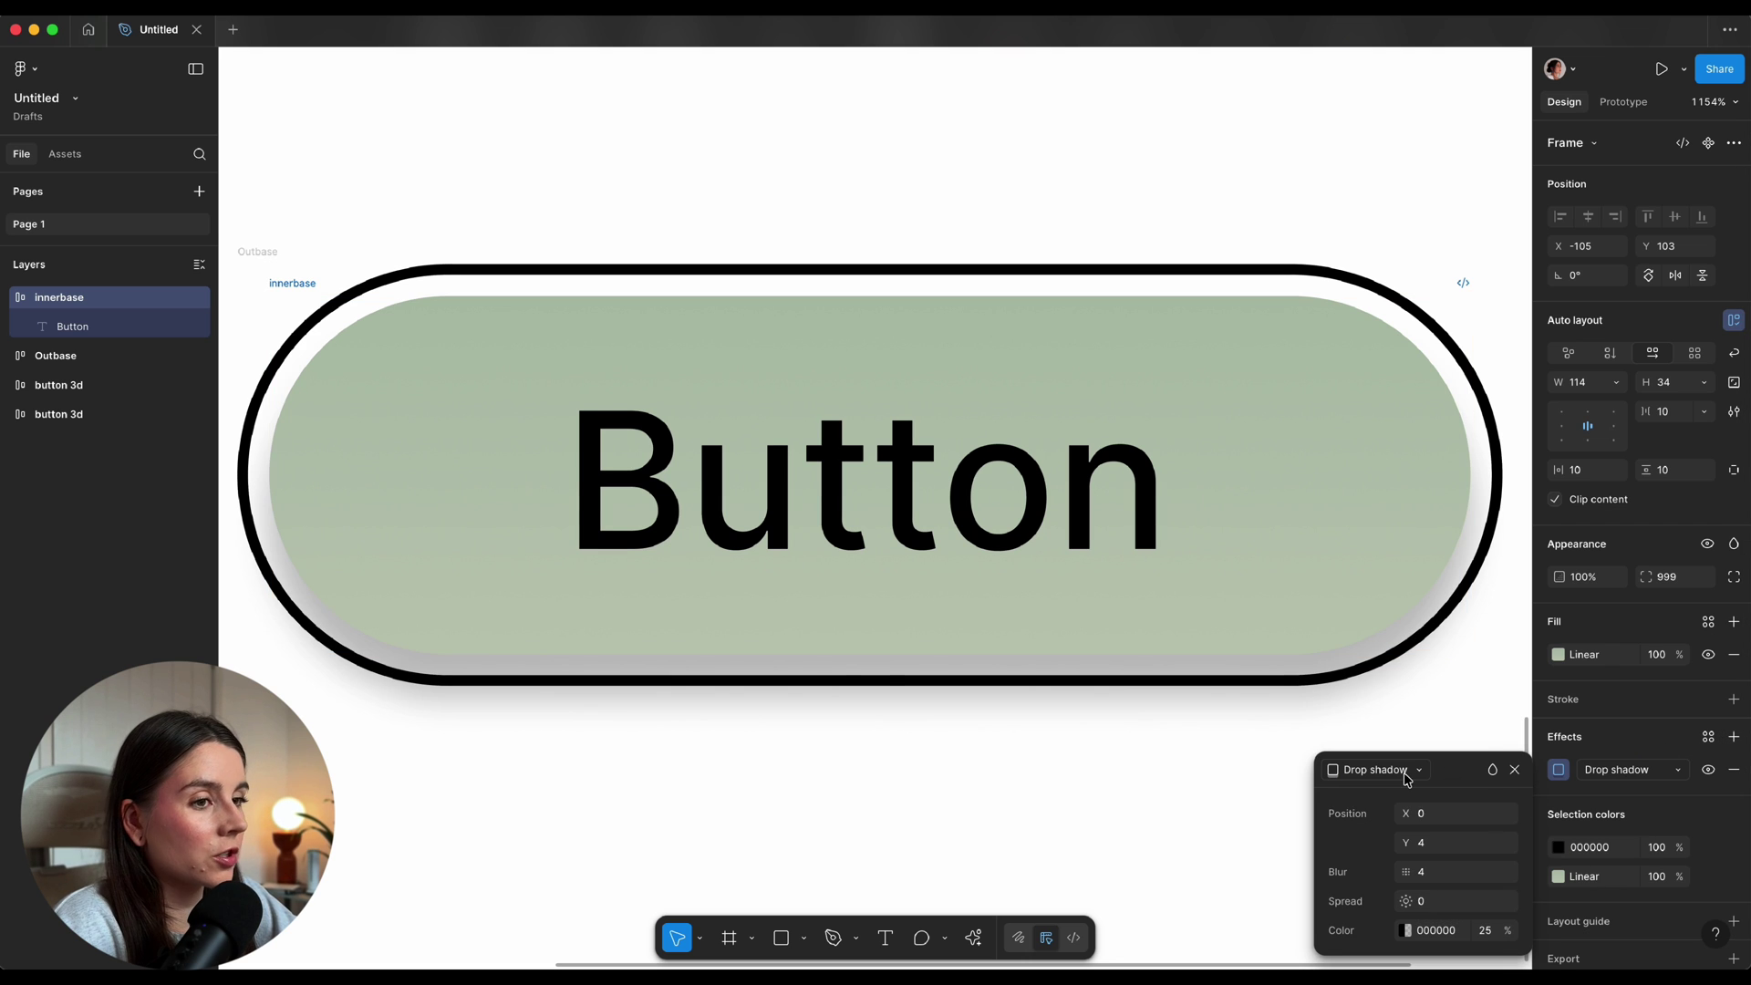
pyautogui.click(1376, 770)
pyautogui.click(1378, 743)
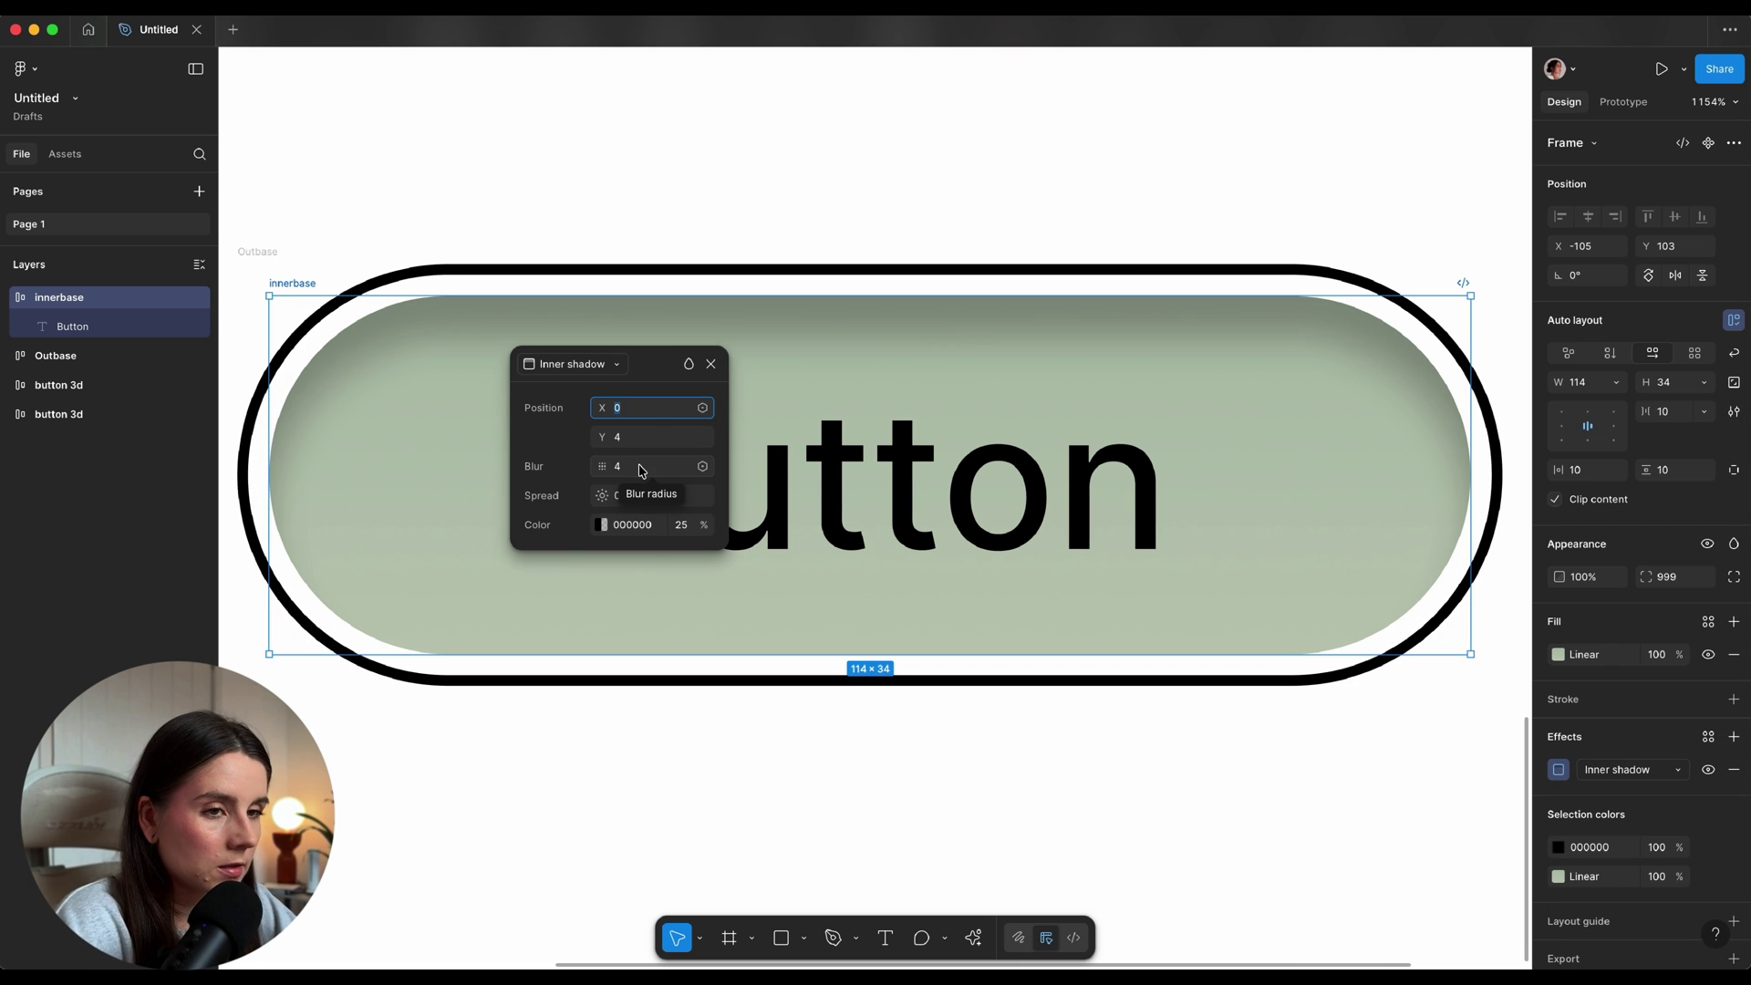
# Set the innerbase inner shadow's blur to 5 and reduce its color opacity to 3%
pyautogui.click(642, 470)
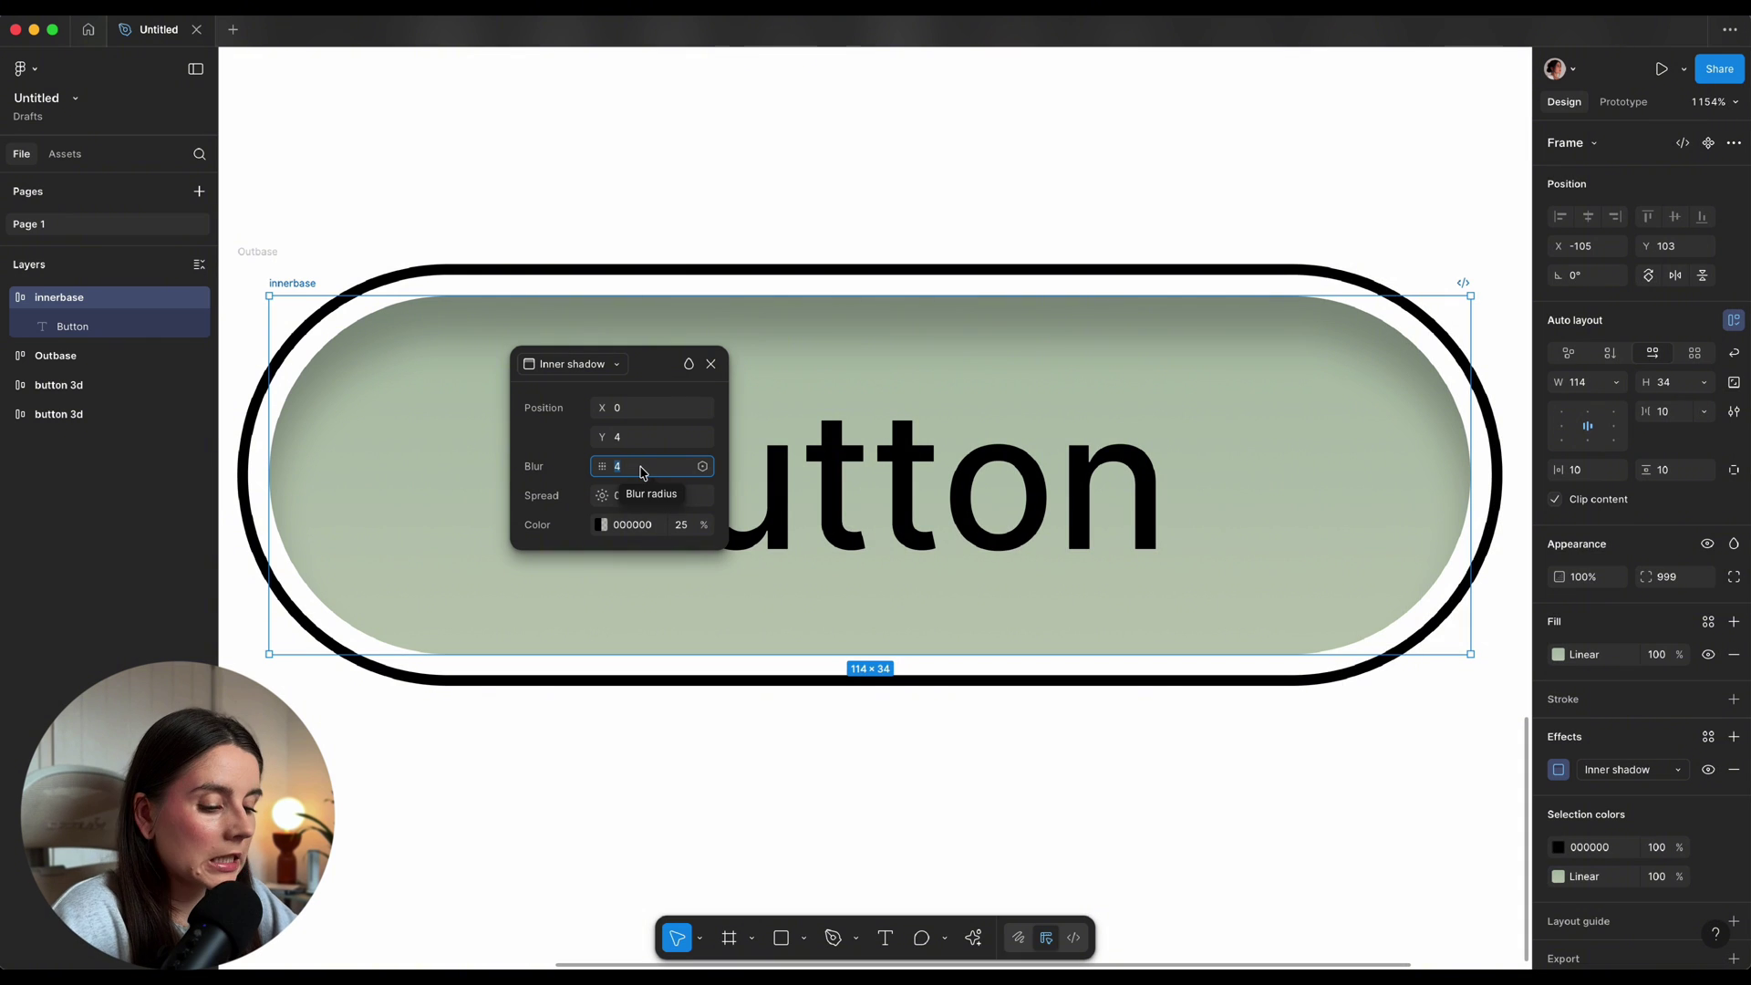
pyautogui.write('5')
pyautogui.click(684, 527)
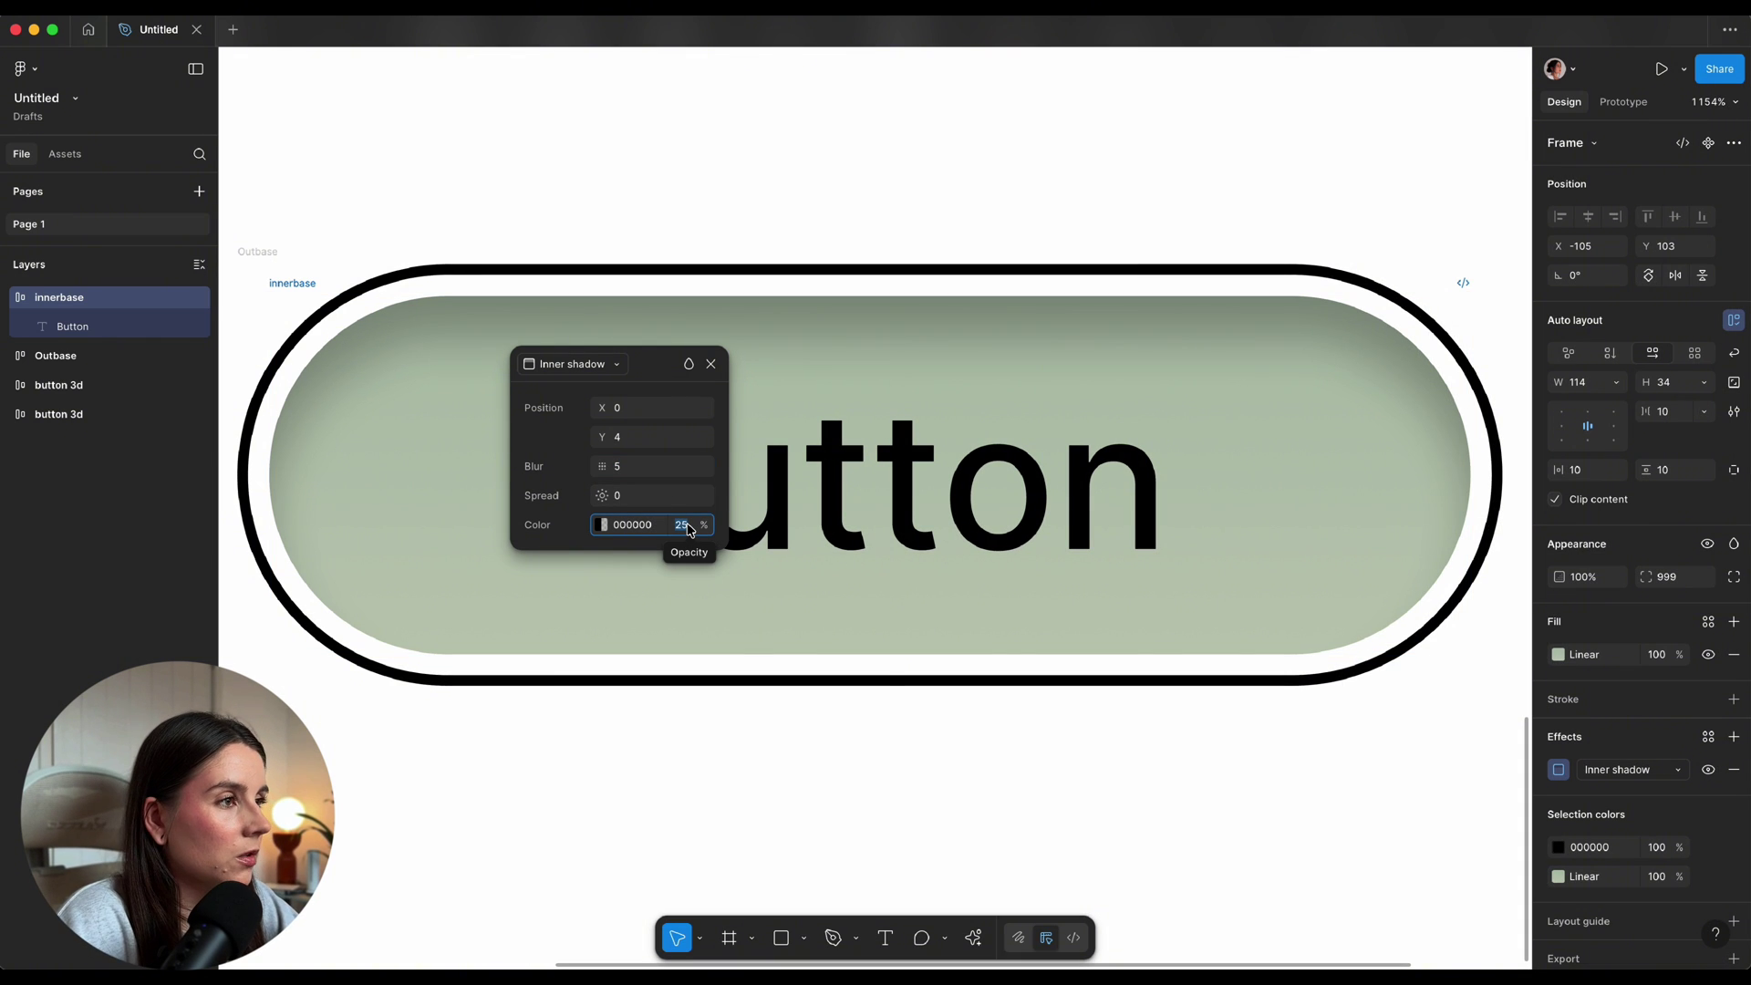
pyautogui.write('3')
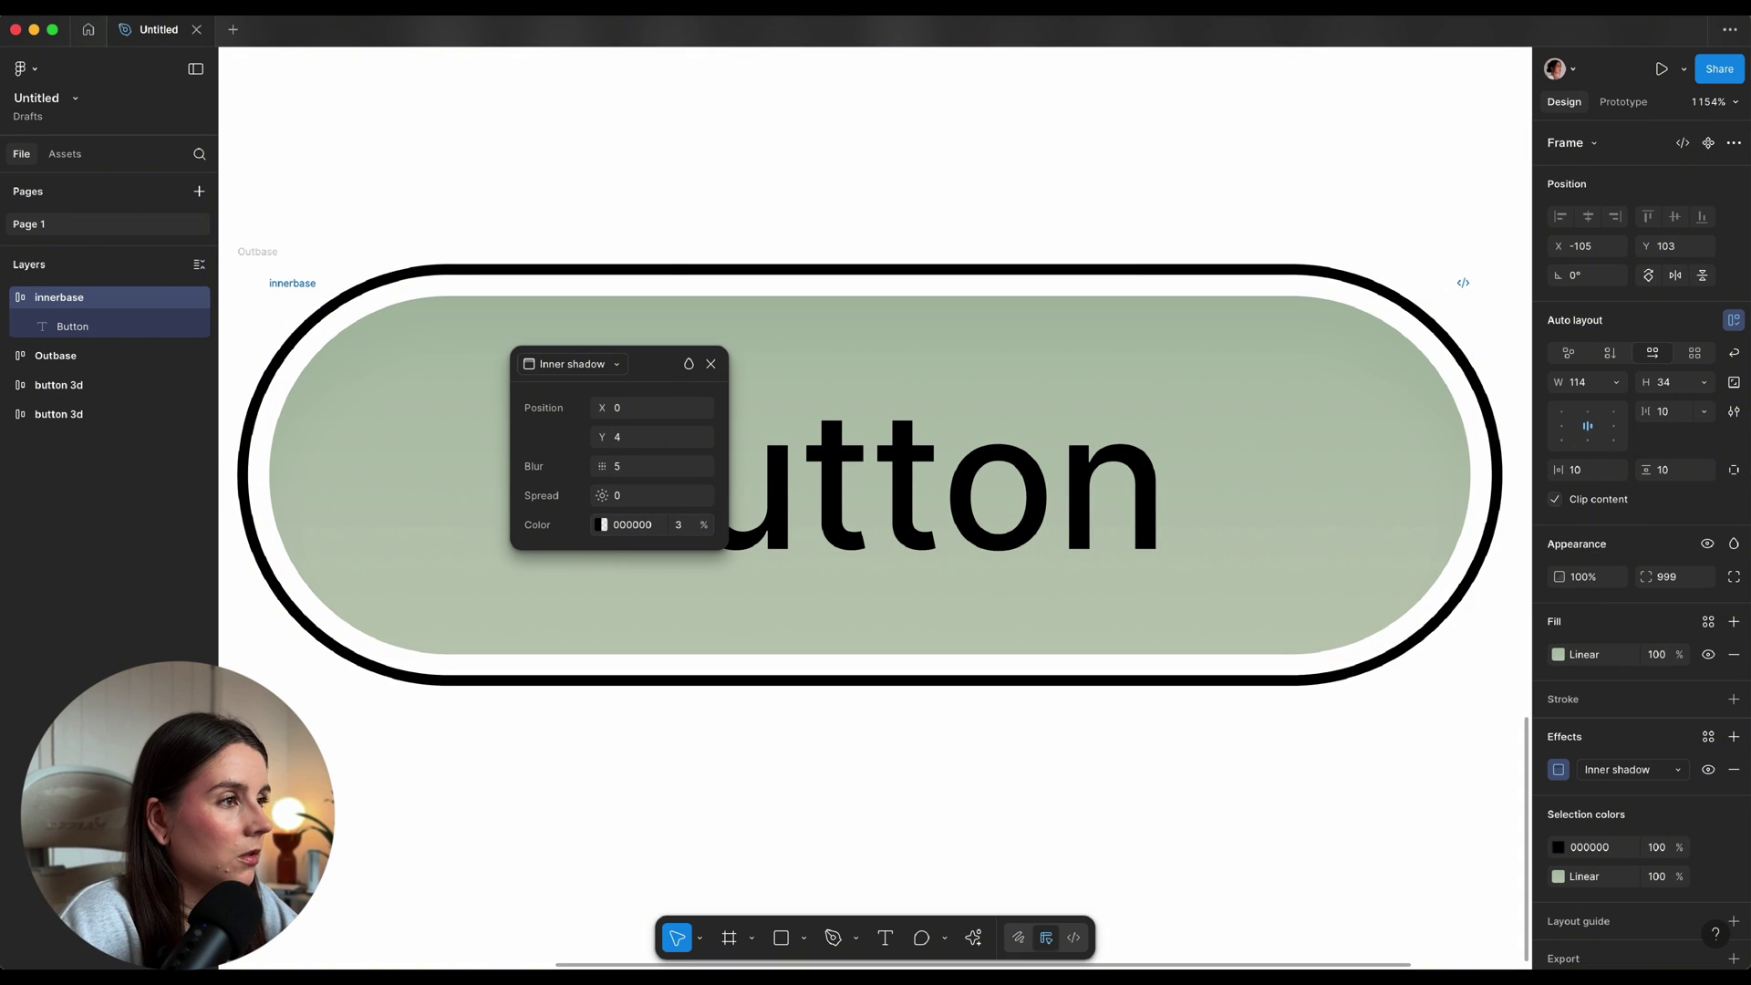
pyautogui.write('0')
pyautogui.press('Escape')
pyautogui.press('Escape')
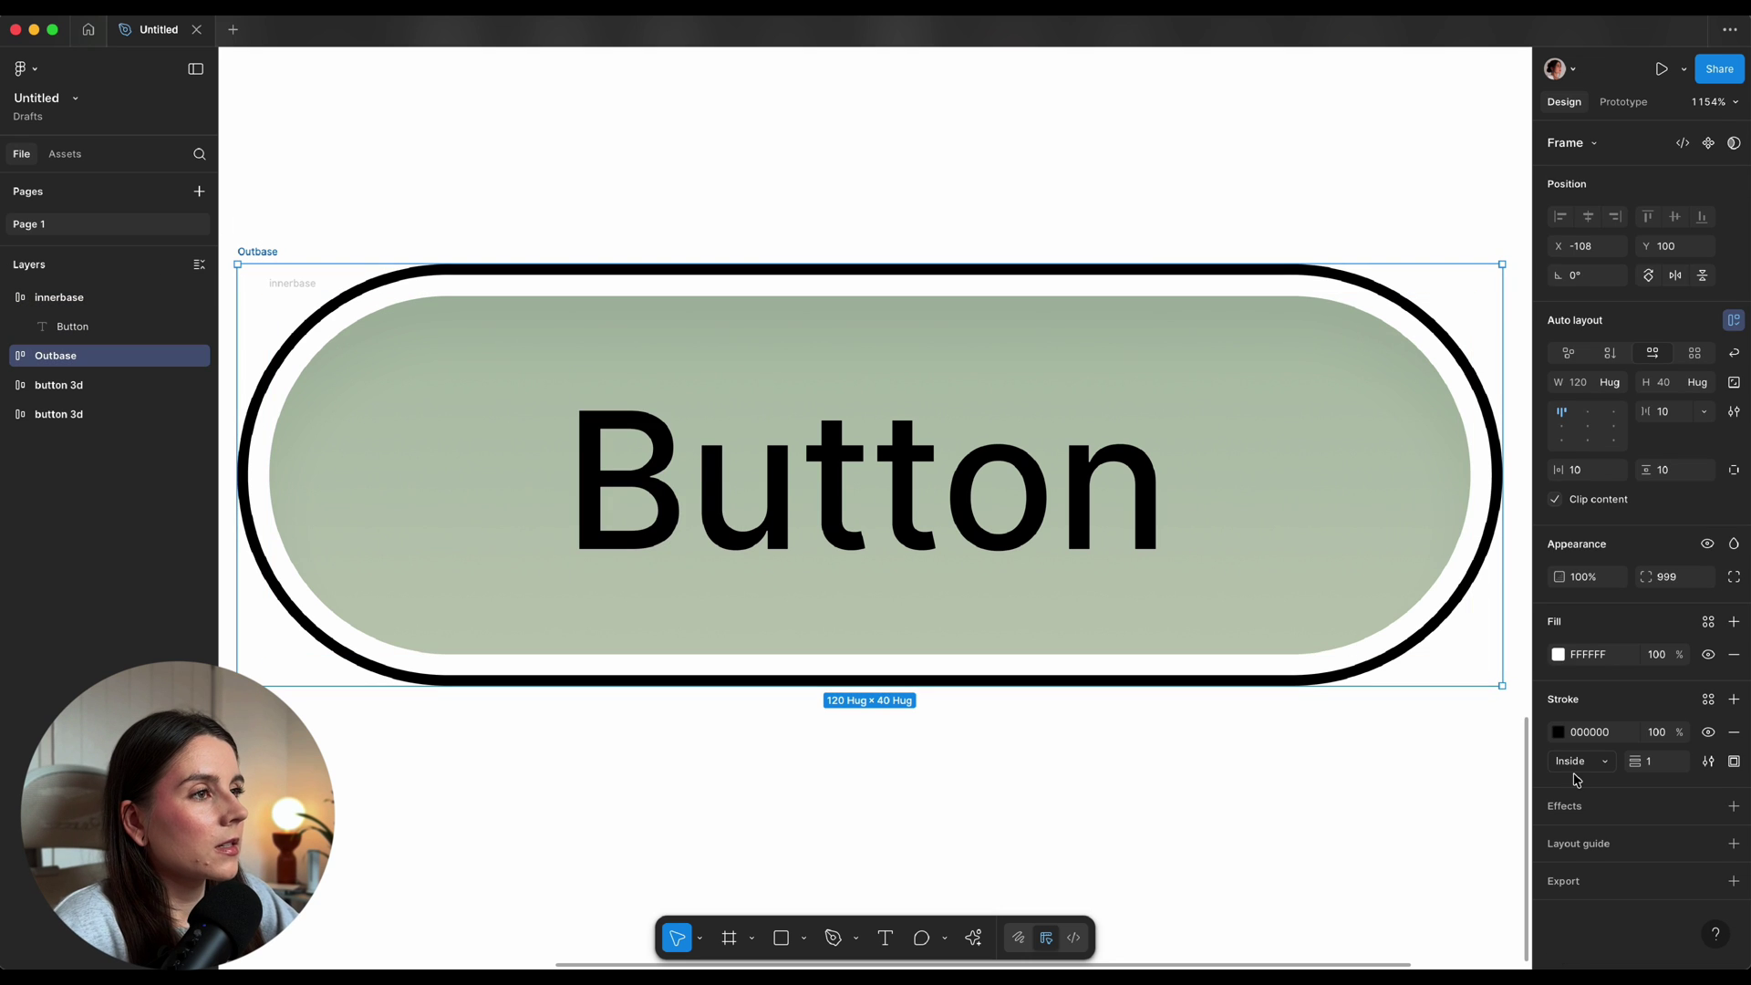
# Fill Outbase with a vertical linear gradient, adding a gray stop at 50% between pale green end stops
pyautogui.click(1558, 655)
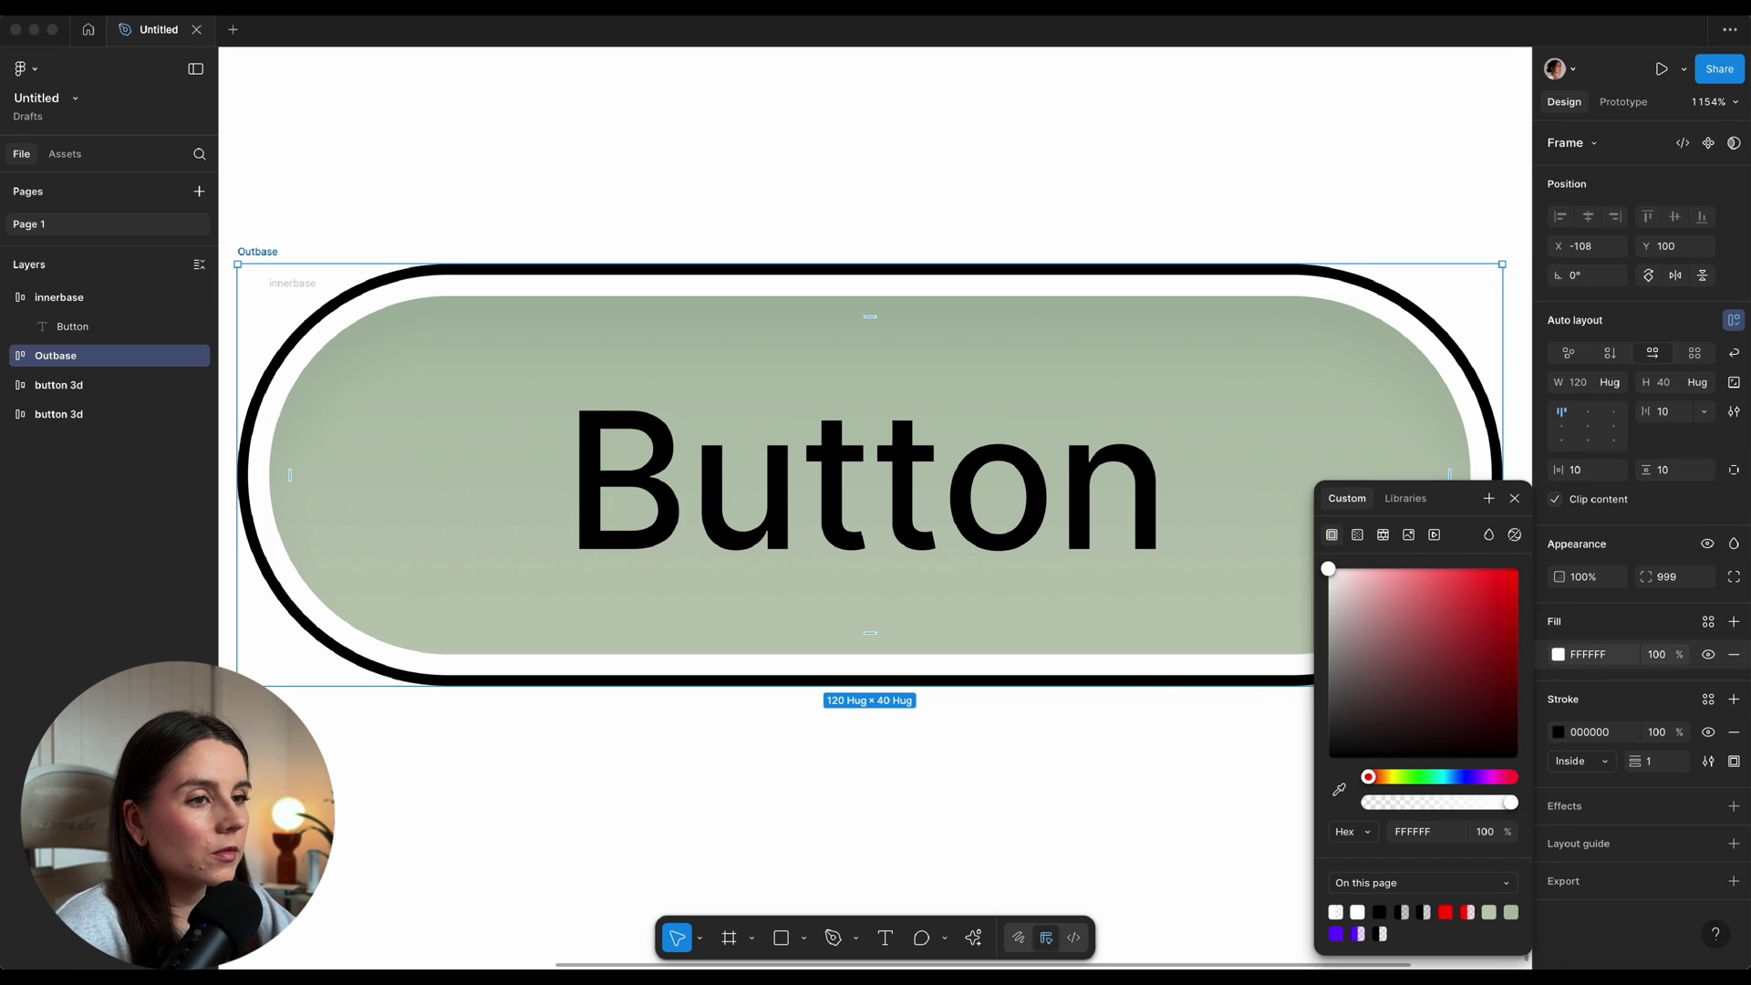
pyautogui.click(1357, 534)
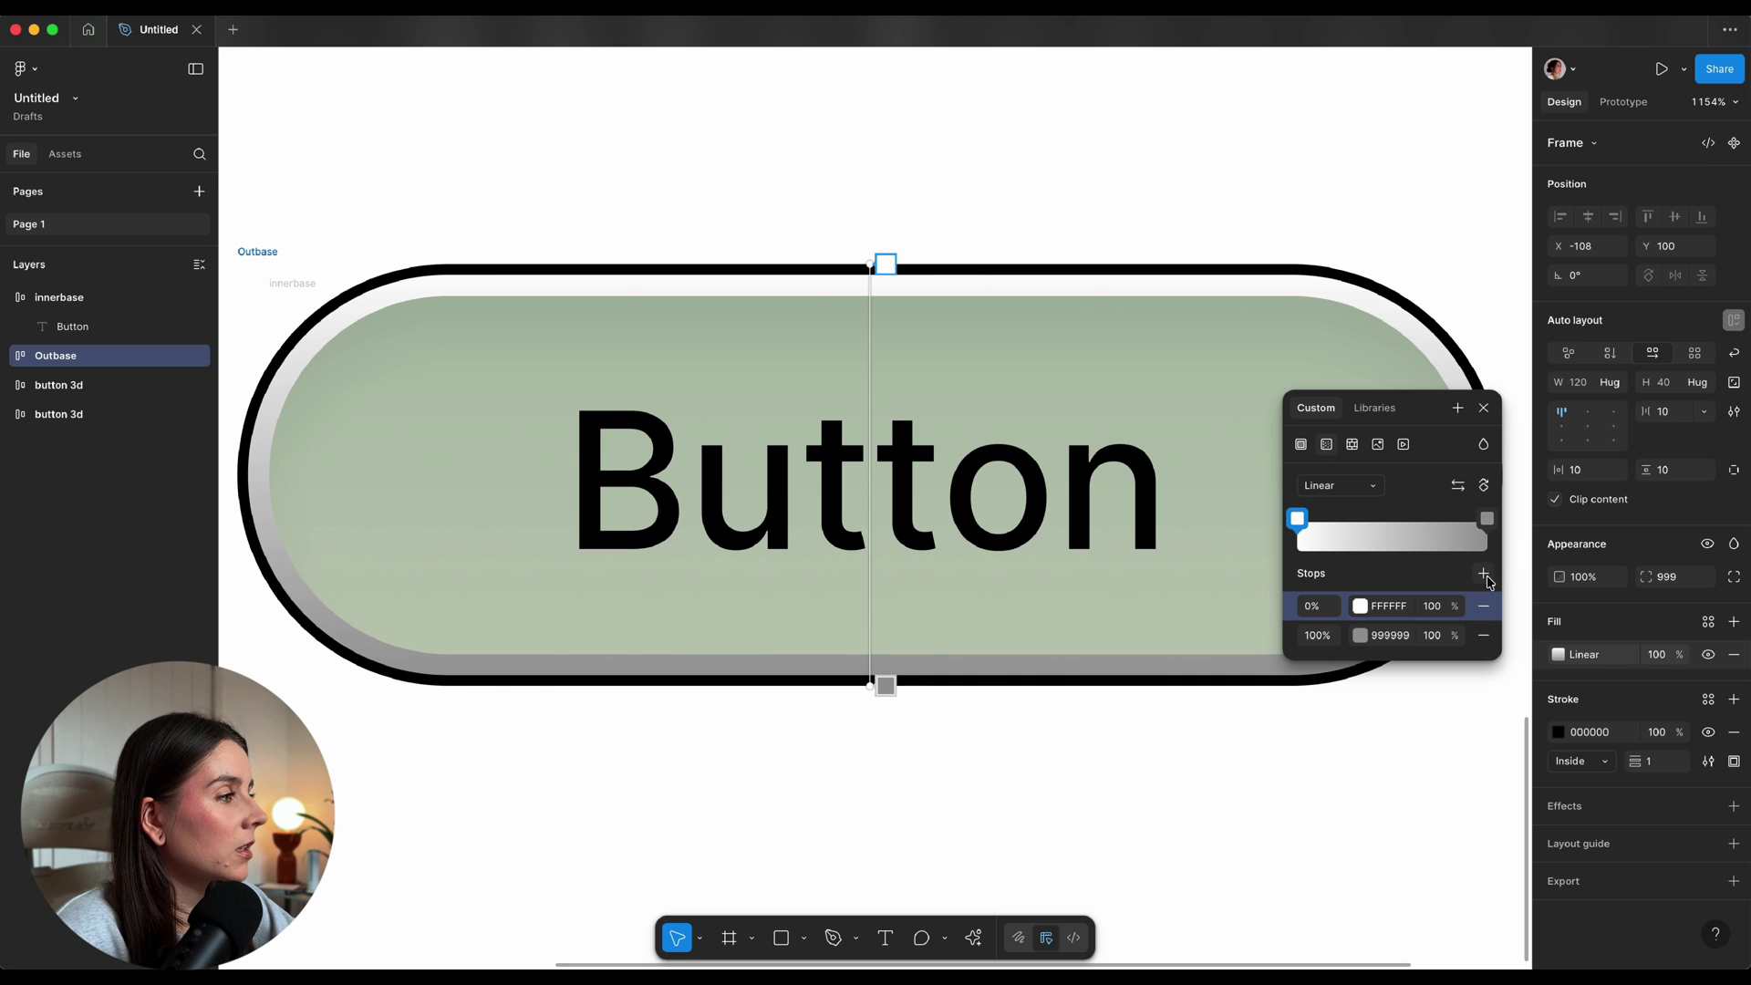
pyautogui.click(1483, 573)
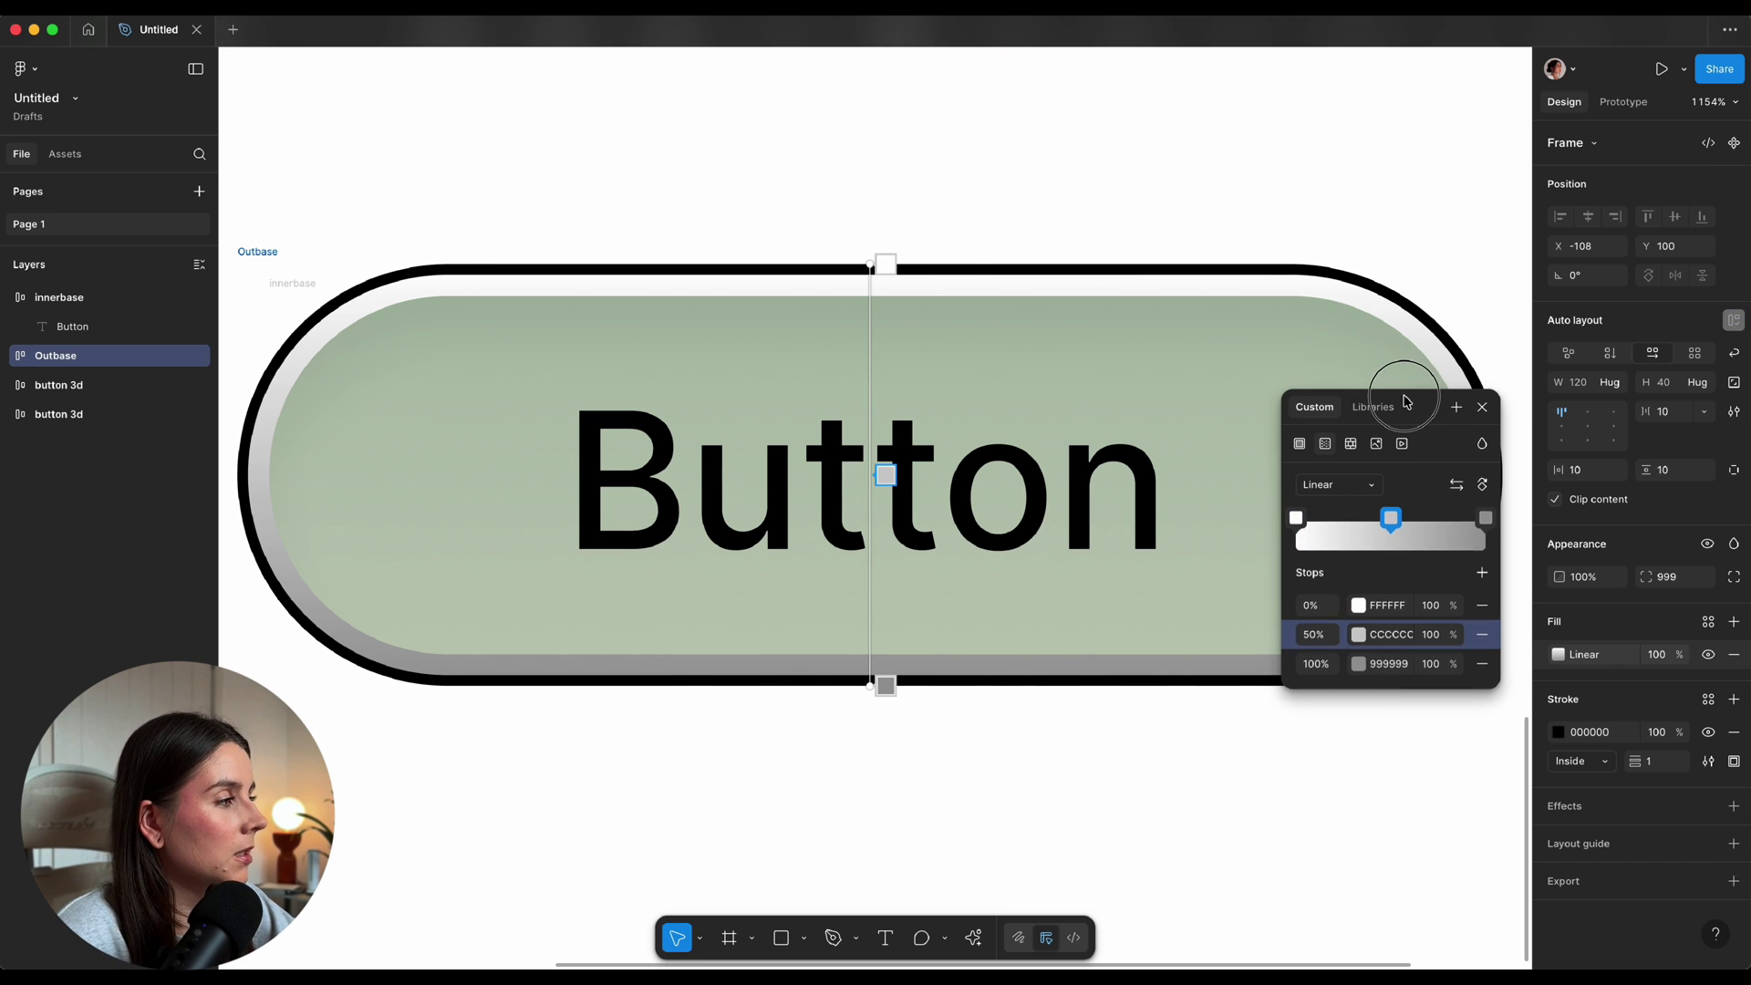
pyautogui.moveTo(1439, 410); pyautogui.dragTo(646, 226)
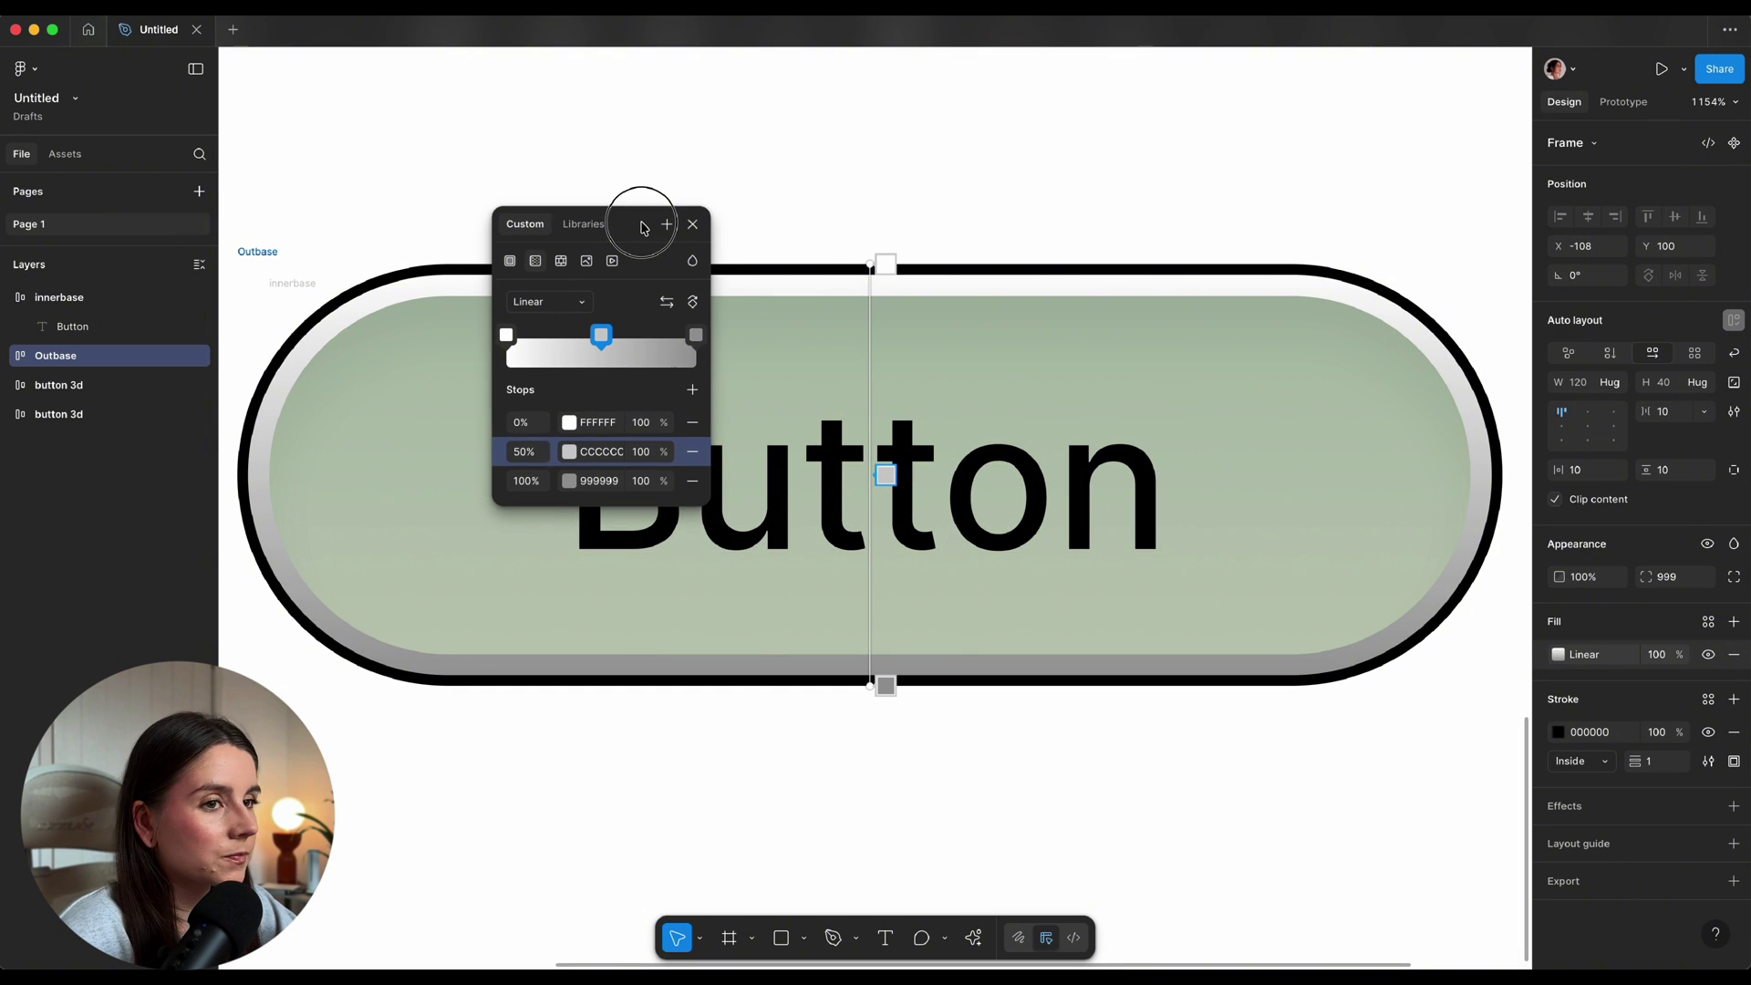
pyautogui.click(887, 263)
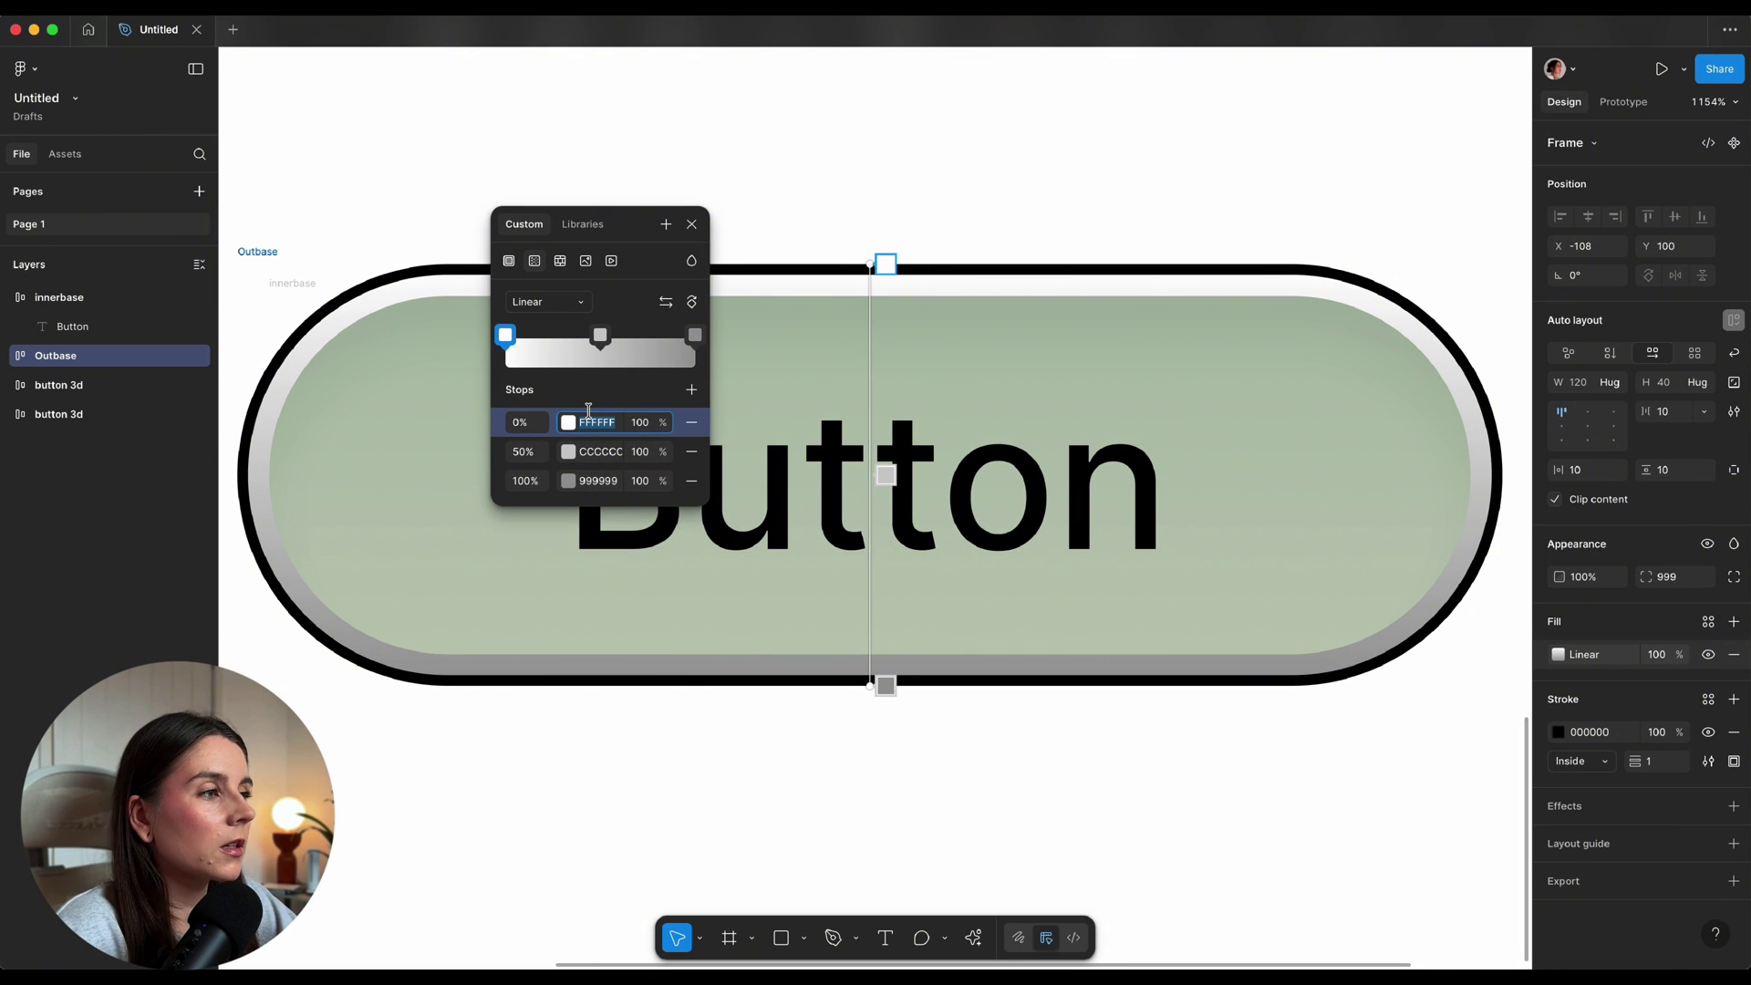
pyautogui.write('a')
pyautogui.press('Escape')
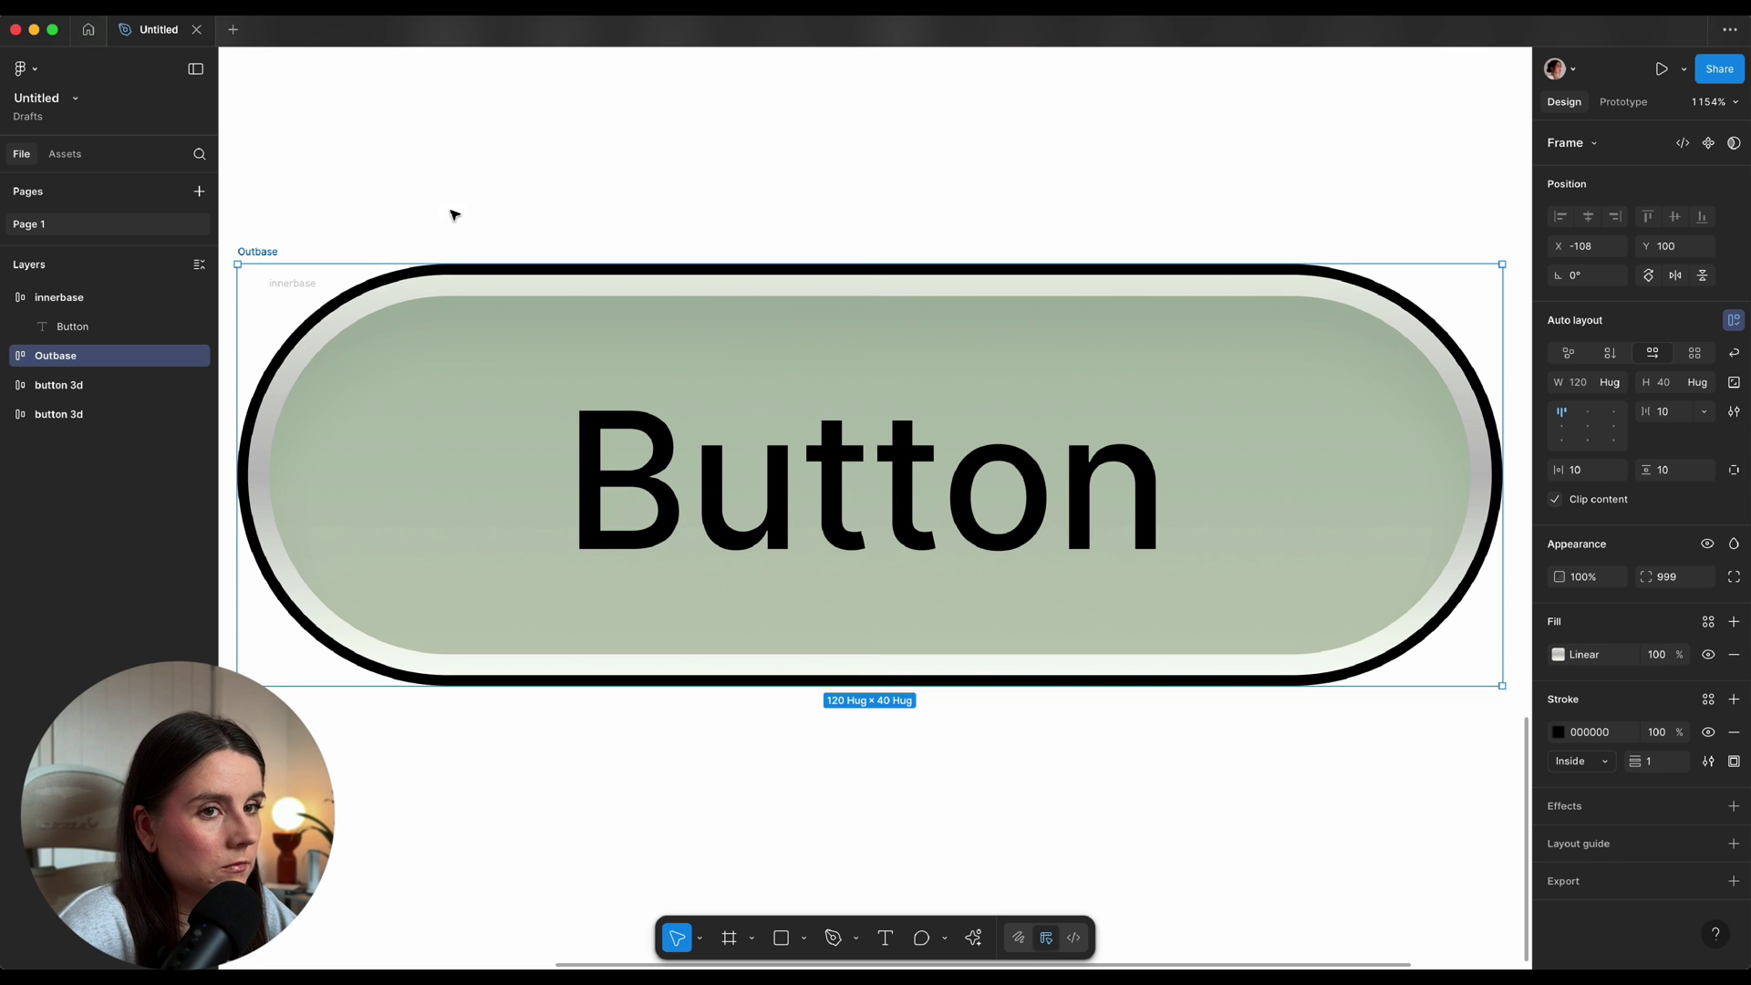
# Set Outbase's black stroke to 20% opacity and 0.5 weight
pyautogui.click(1660, 734)
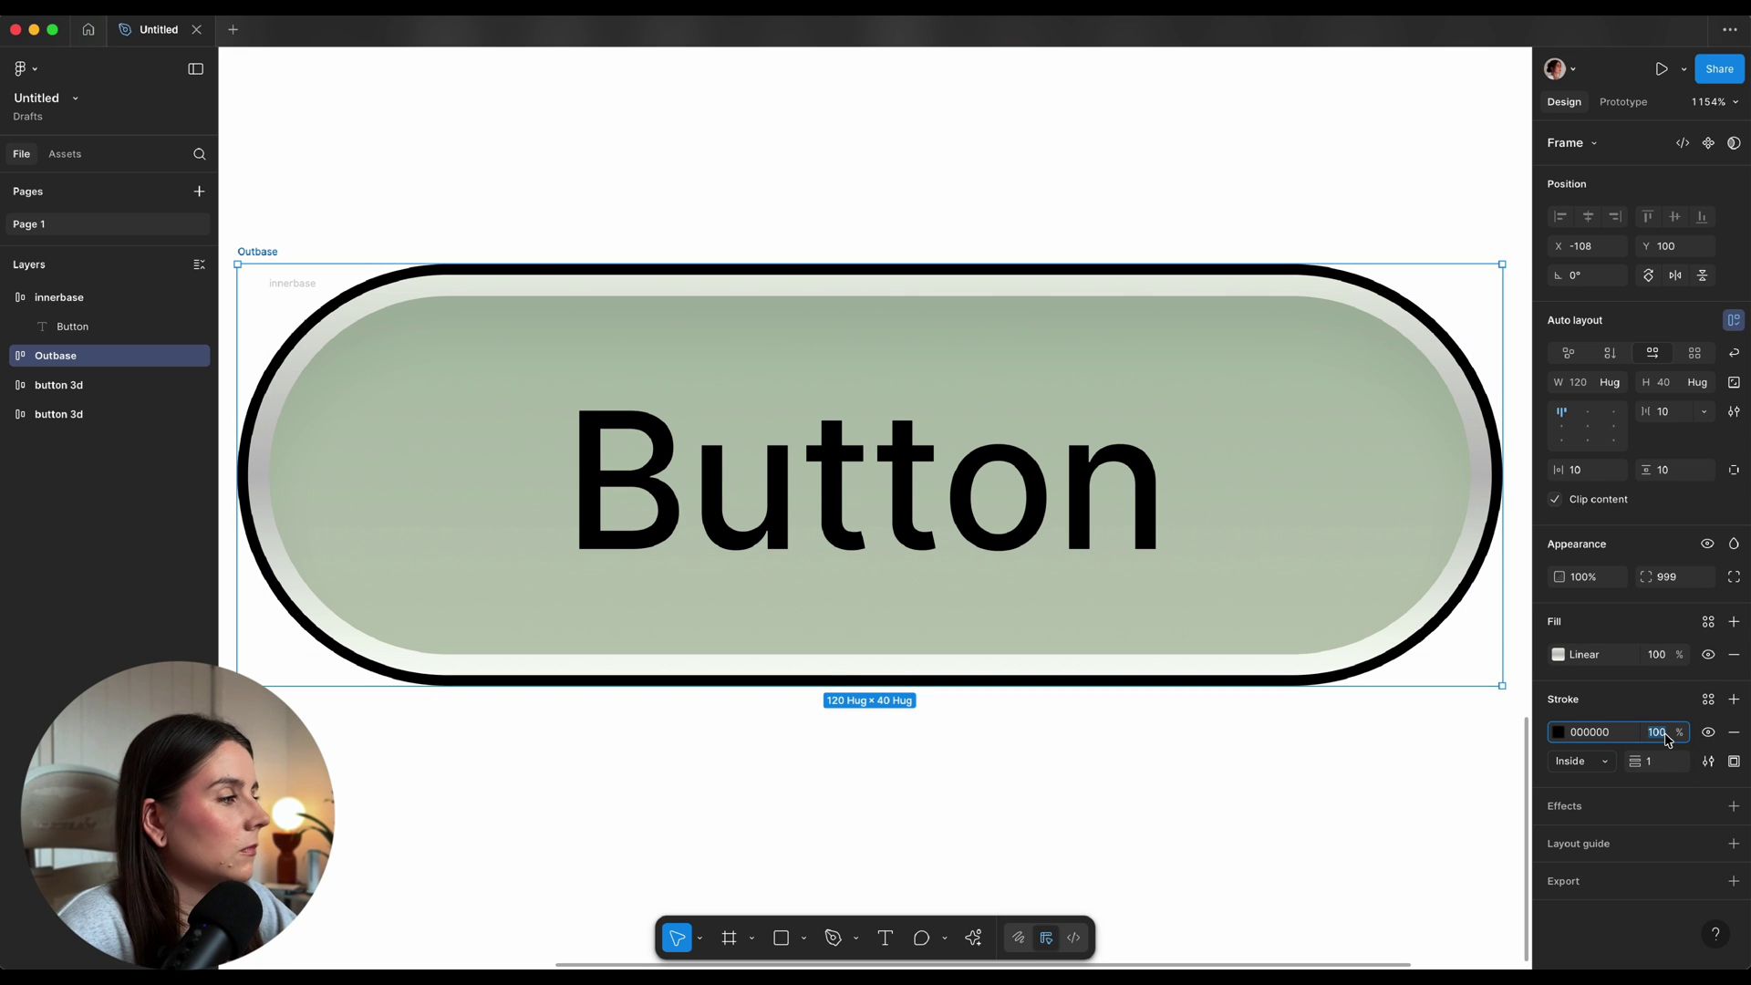
pyautogui.write('20')
pyautogui.press('Return')
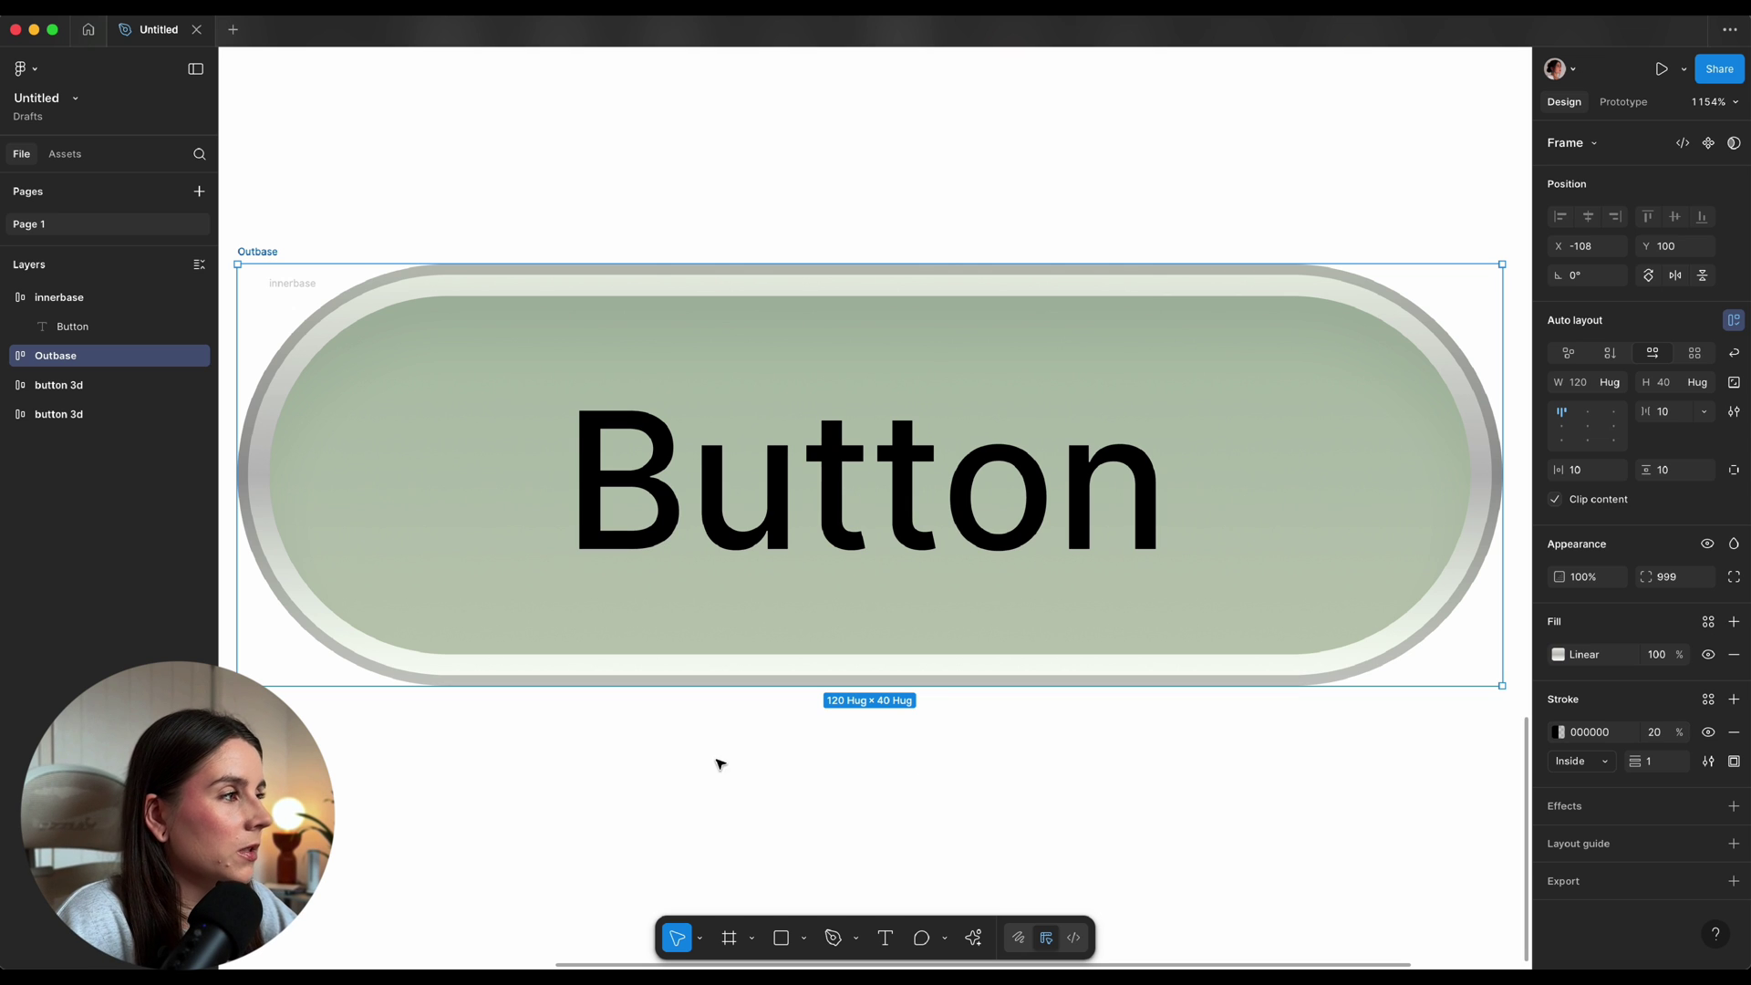
pyautogui.click(1649, 761)
pyautogui.write('0.5')
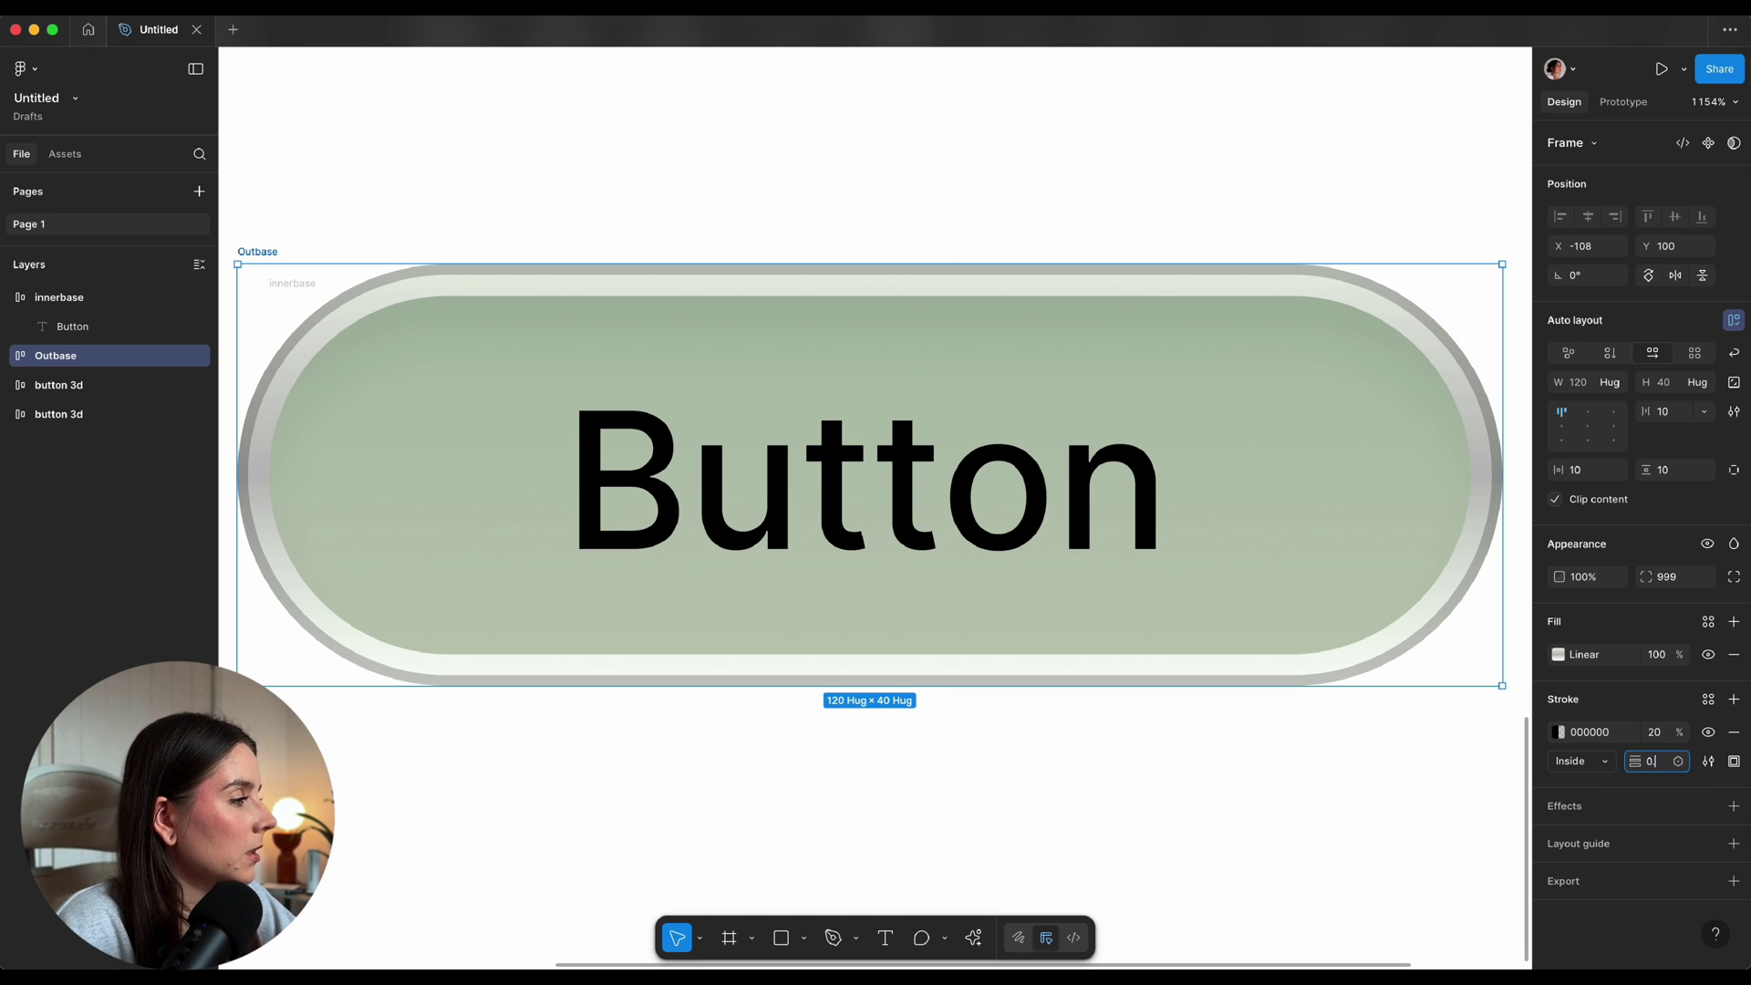
pyautogui.press('Return')
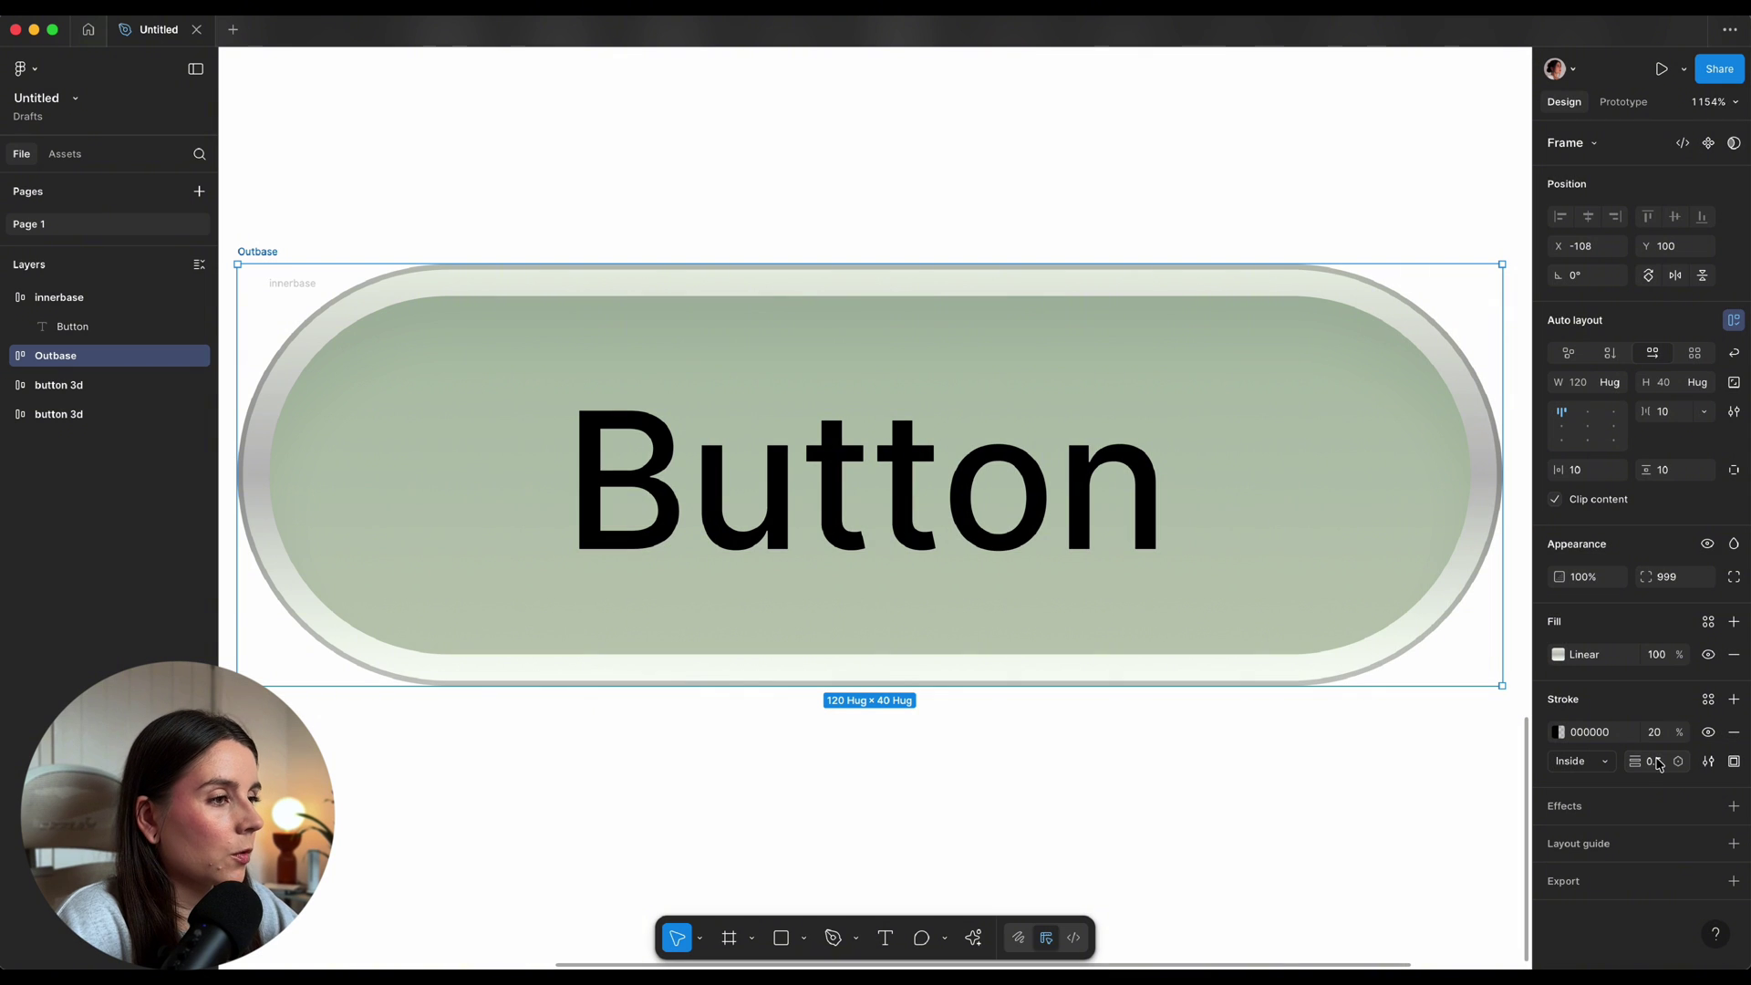
# Fill the Button text with a vertical linear gradient from 203321 at 0% to 315633 at 100%
pyautogui.click(630, 500)
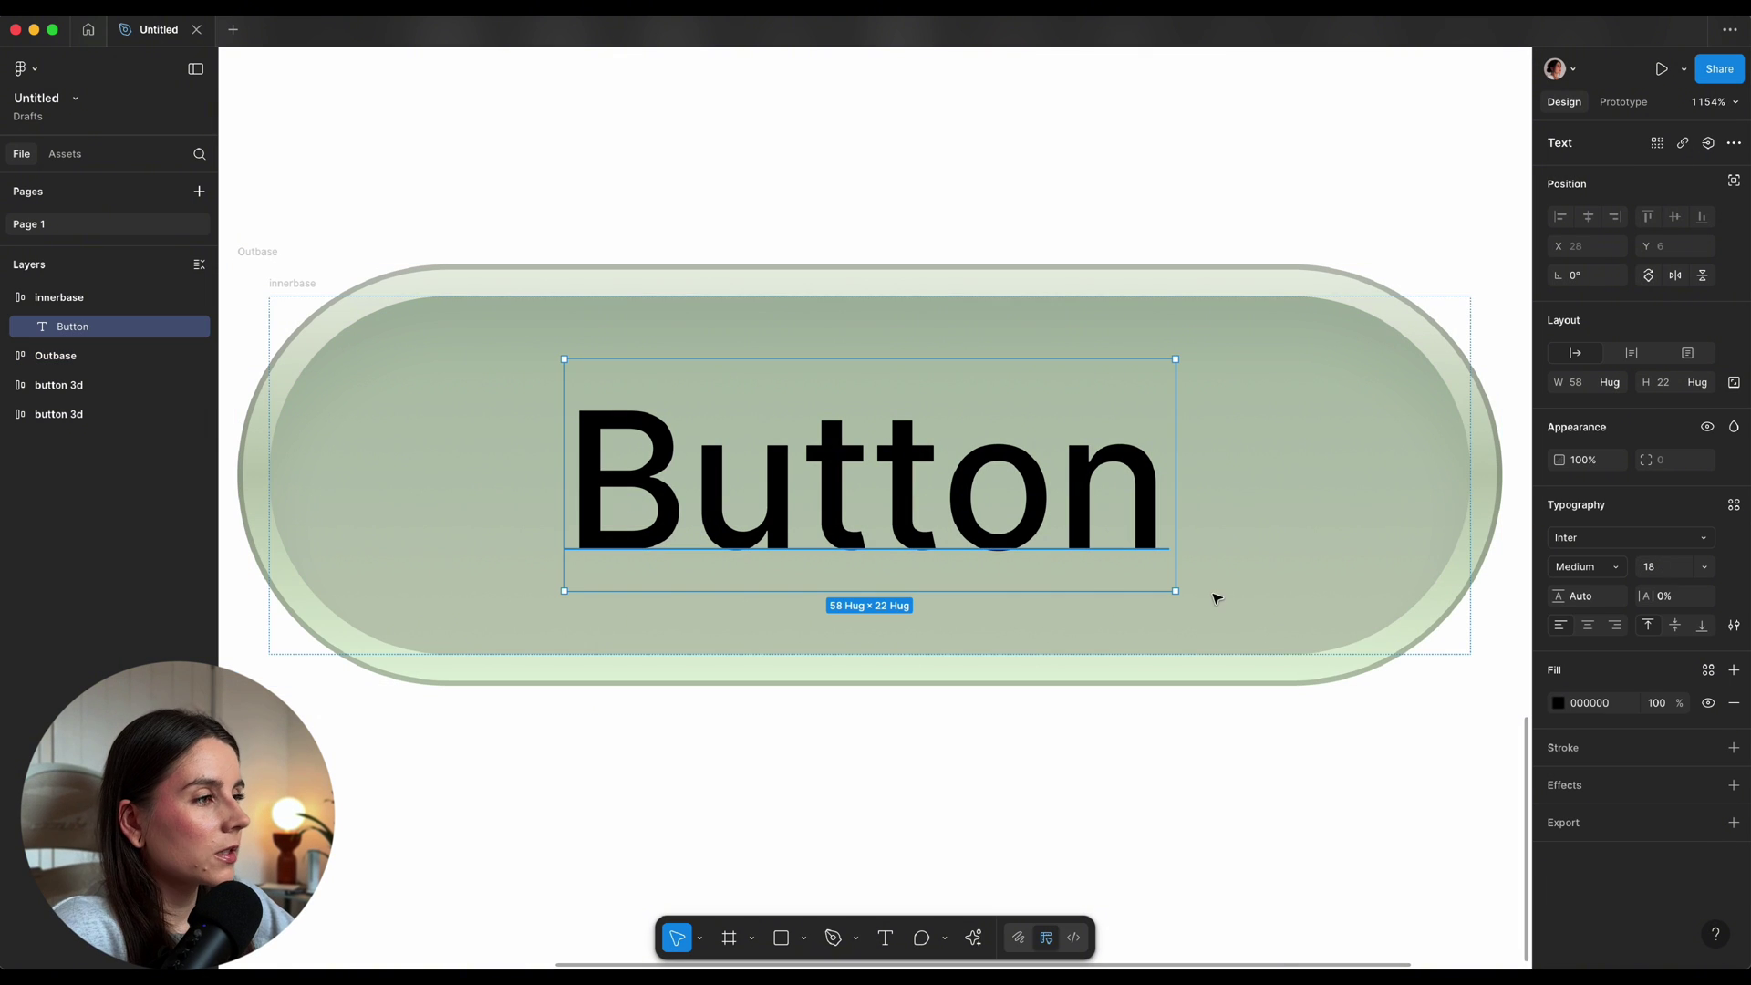
pyautogui.click(1560, 704)
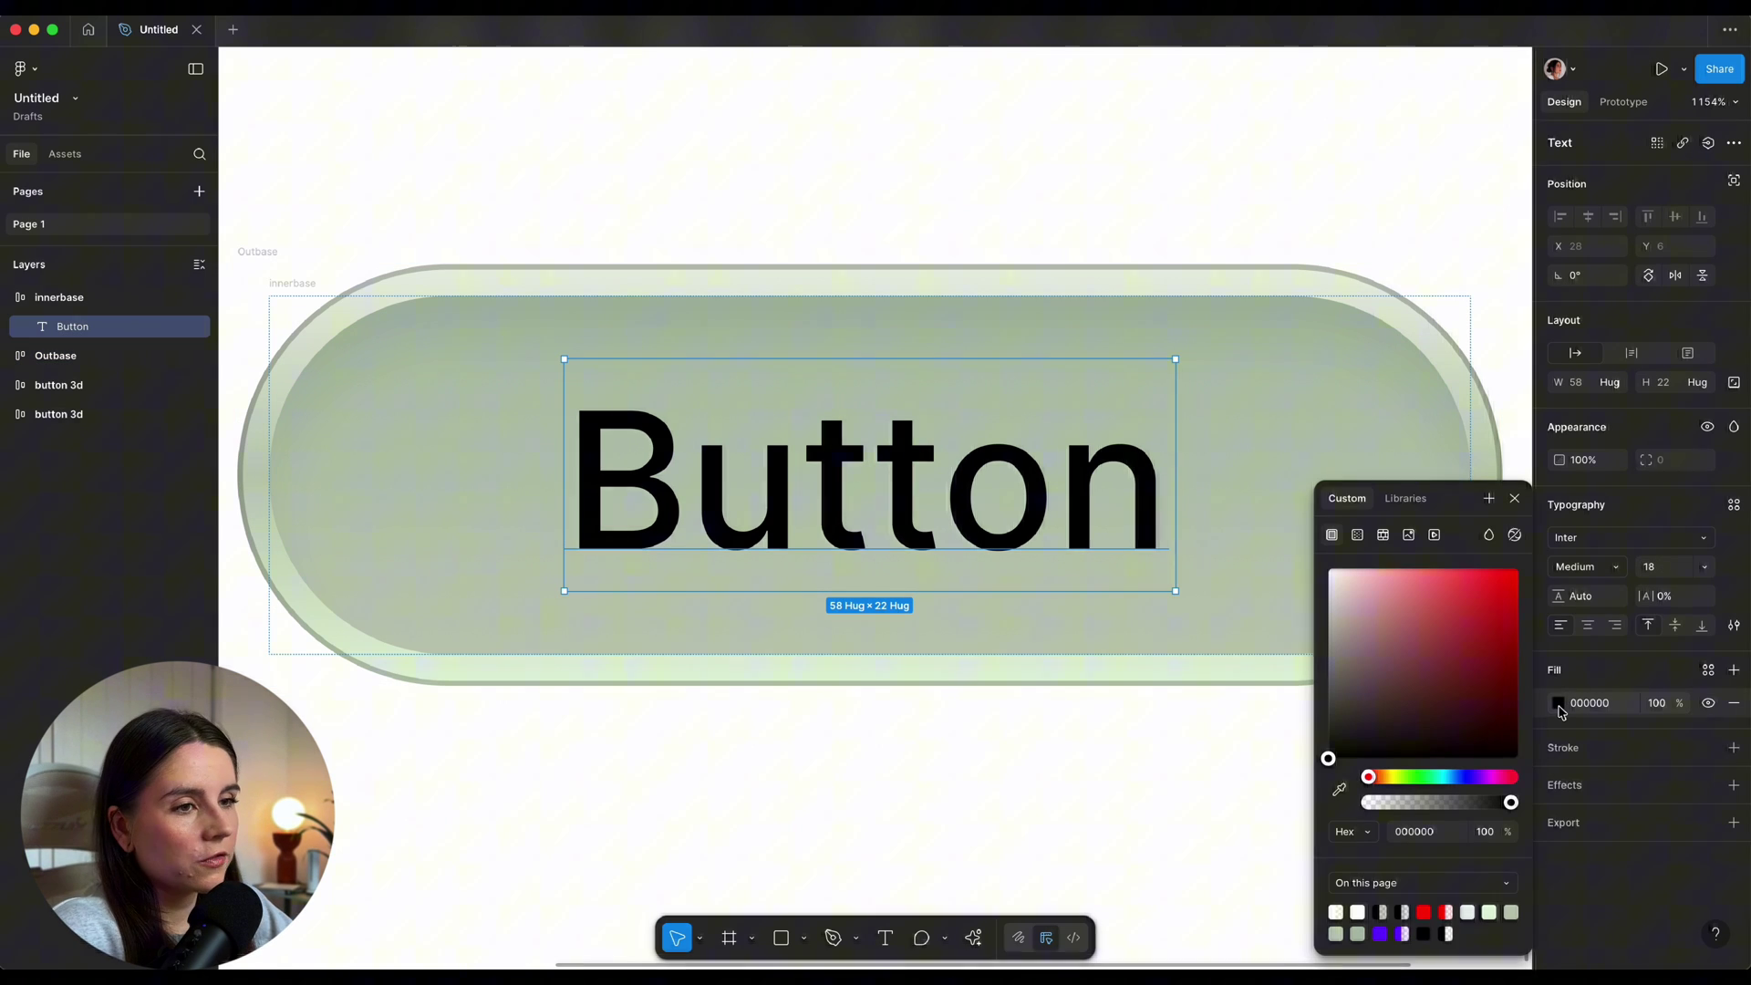
pyautogui.click(1358, 545)
pyautogui.moveTo(1426, 493); pyautogui.dragTo(1132, 320)
pyautogui.click(1118, 521)
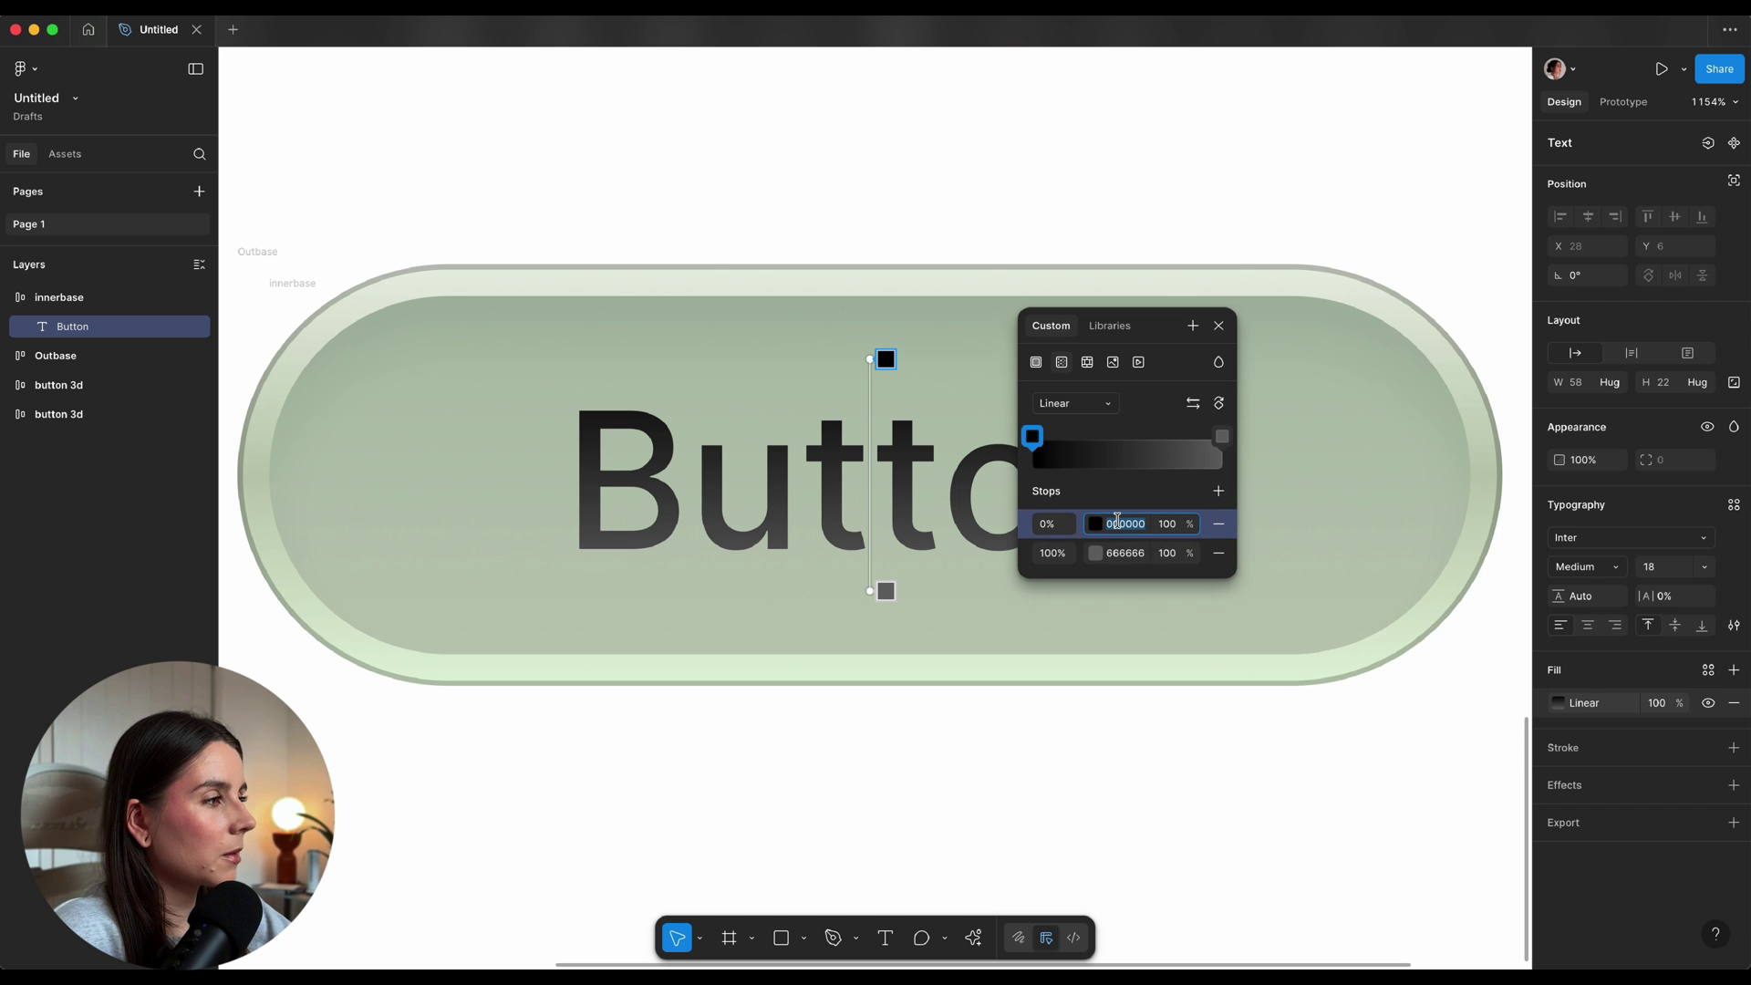
pyautogui.write('20')
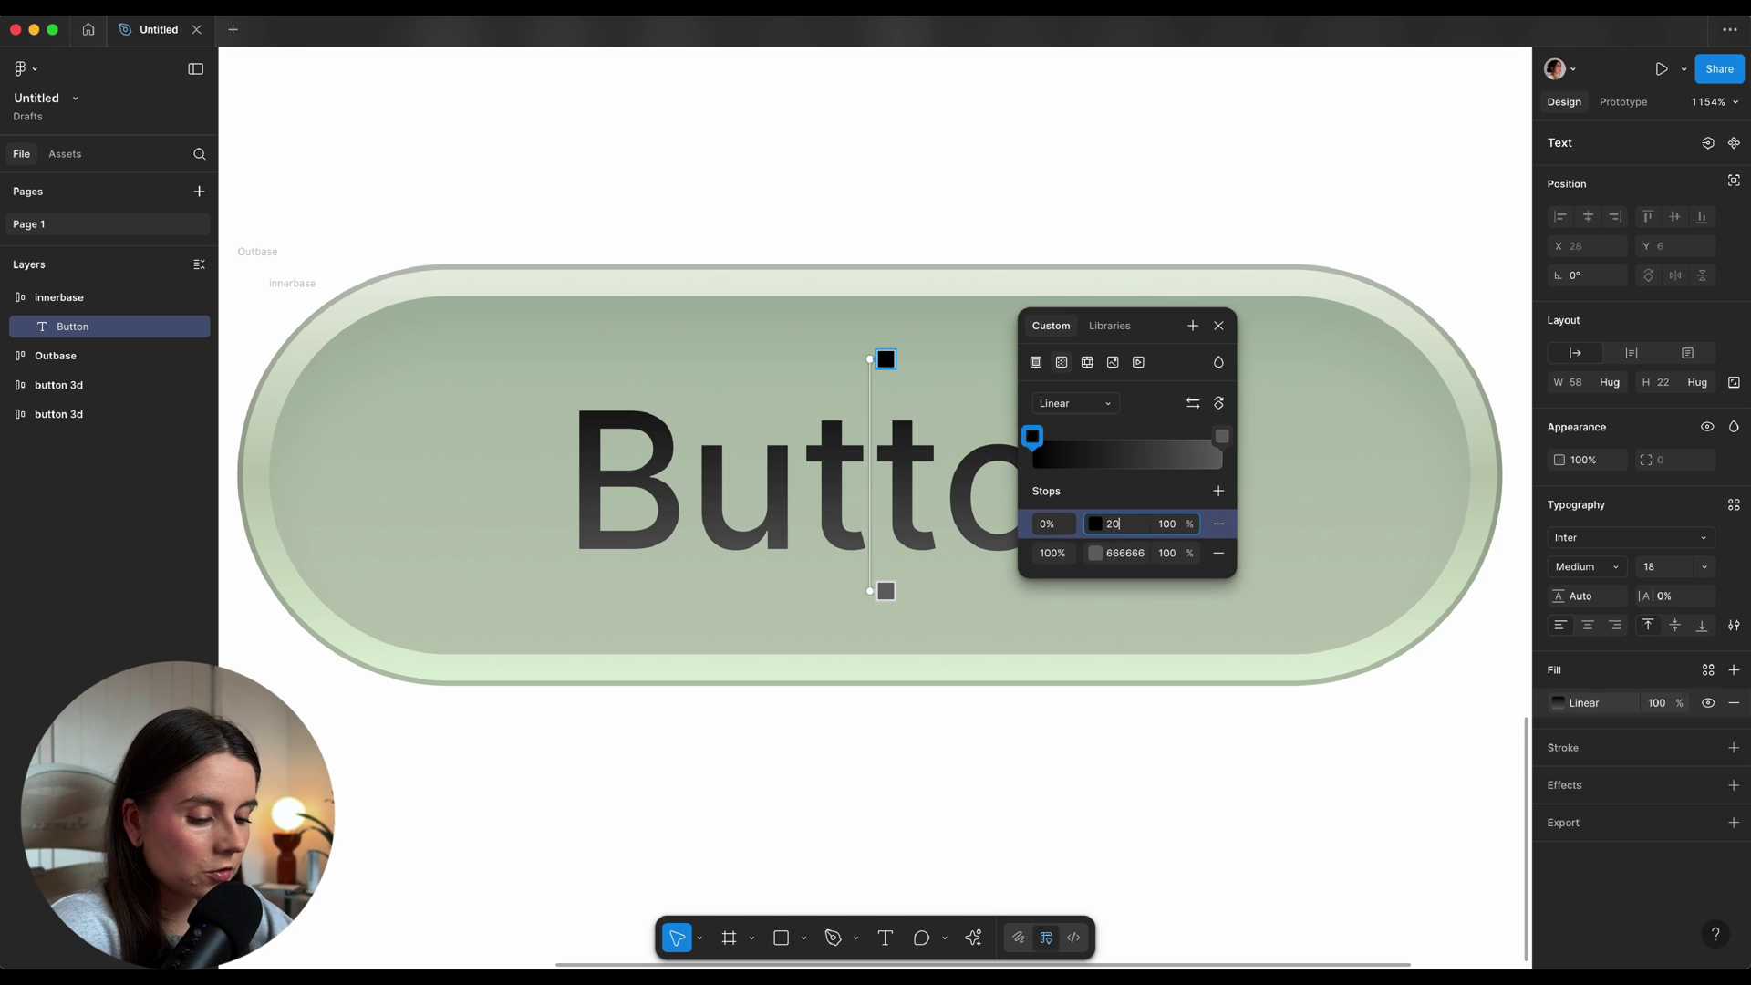
pyautogui.write('3')
pyautogui.write('321')
pyautogui.click(1180, 550)
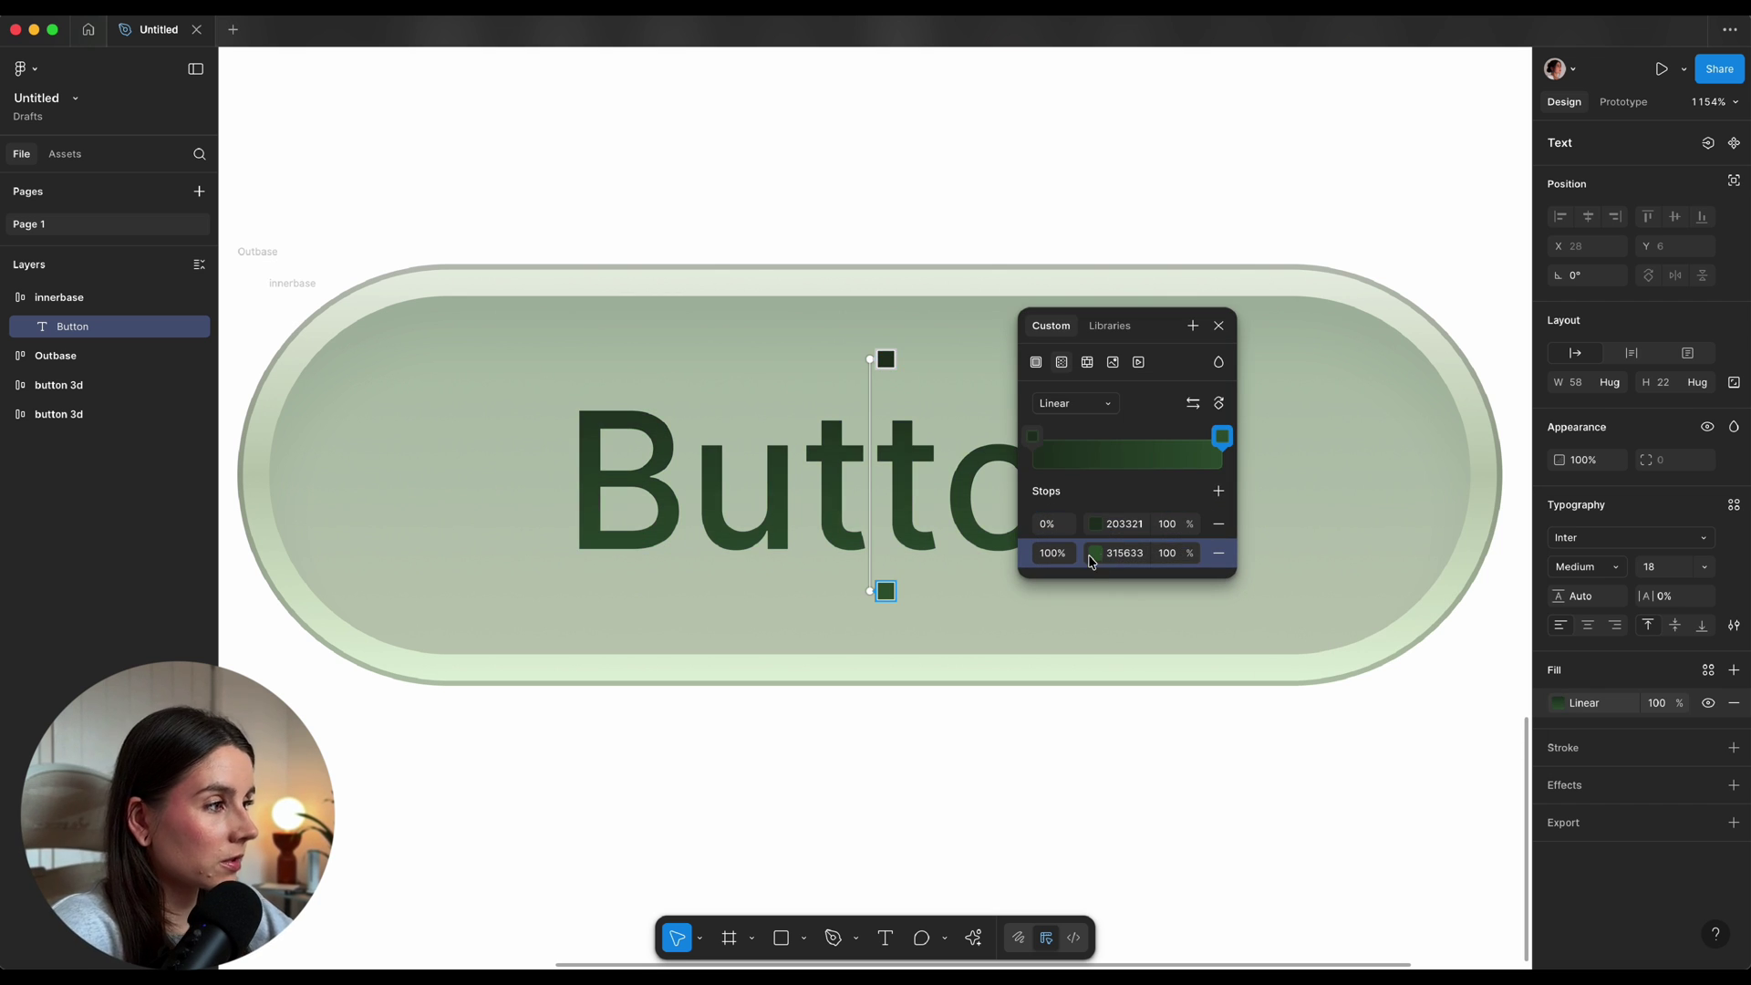
# Add a drop shadow to the Button text with Y 1, blur 5 and color FFFFFF at 20%
pyautogui.click(1734, 784)
pyautogui.click(1559, 817)
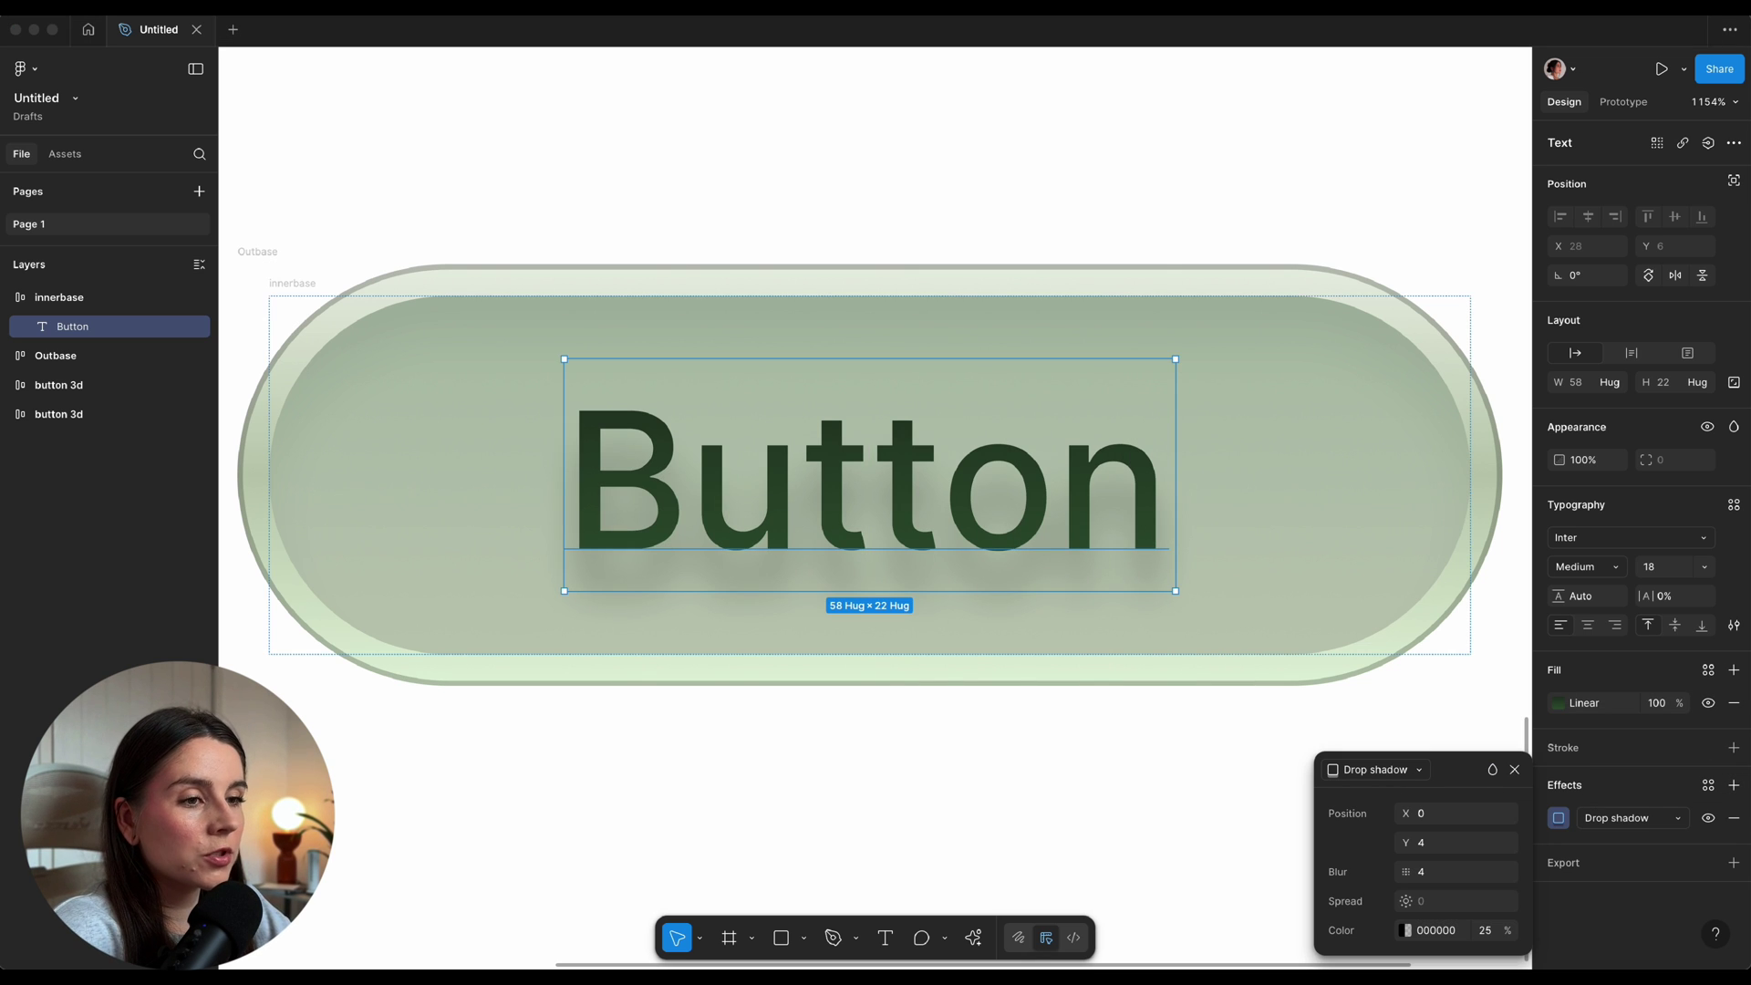
pyautogui.click(1444, 842)
pyautogui.write('1')
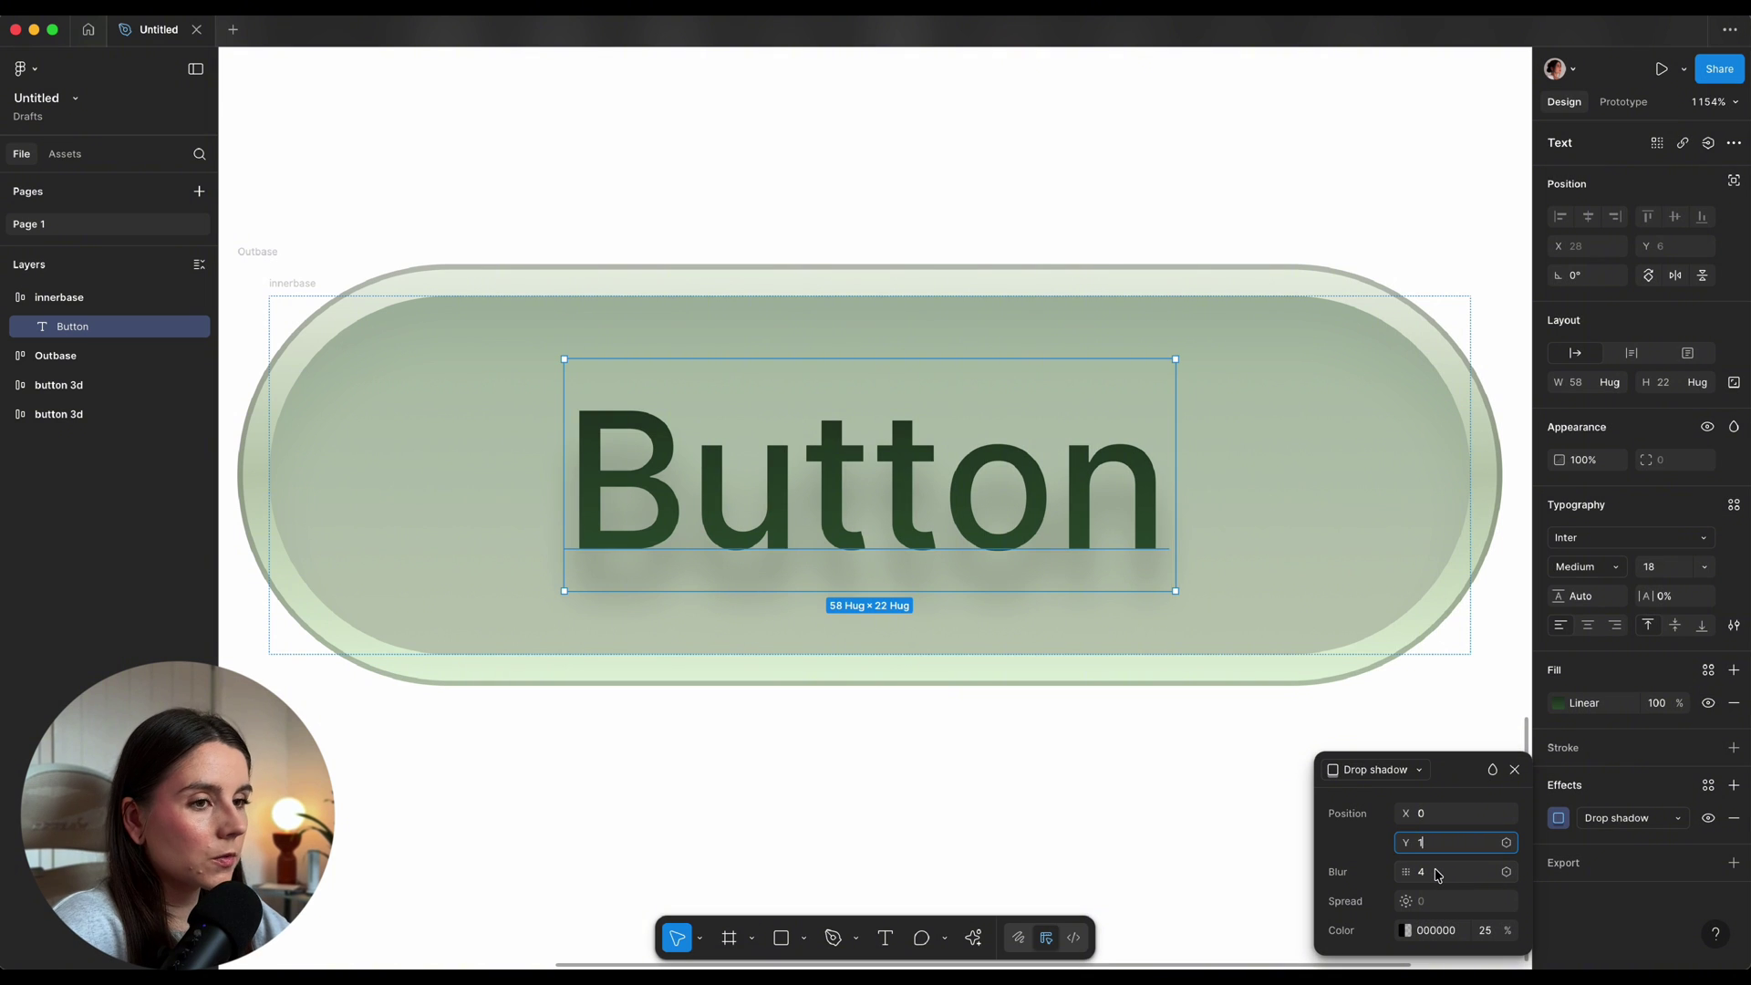
pyautogui.click(1437, 872)
pyautogui.write('5')
pyautogui.press('Return')
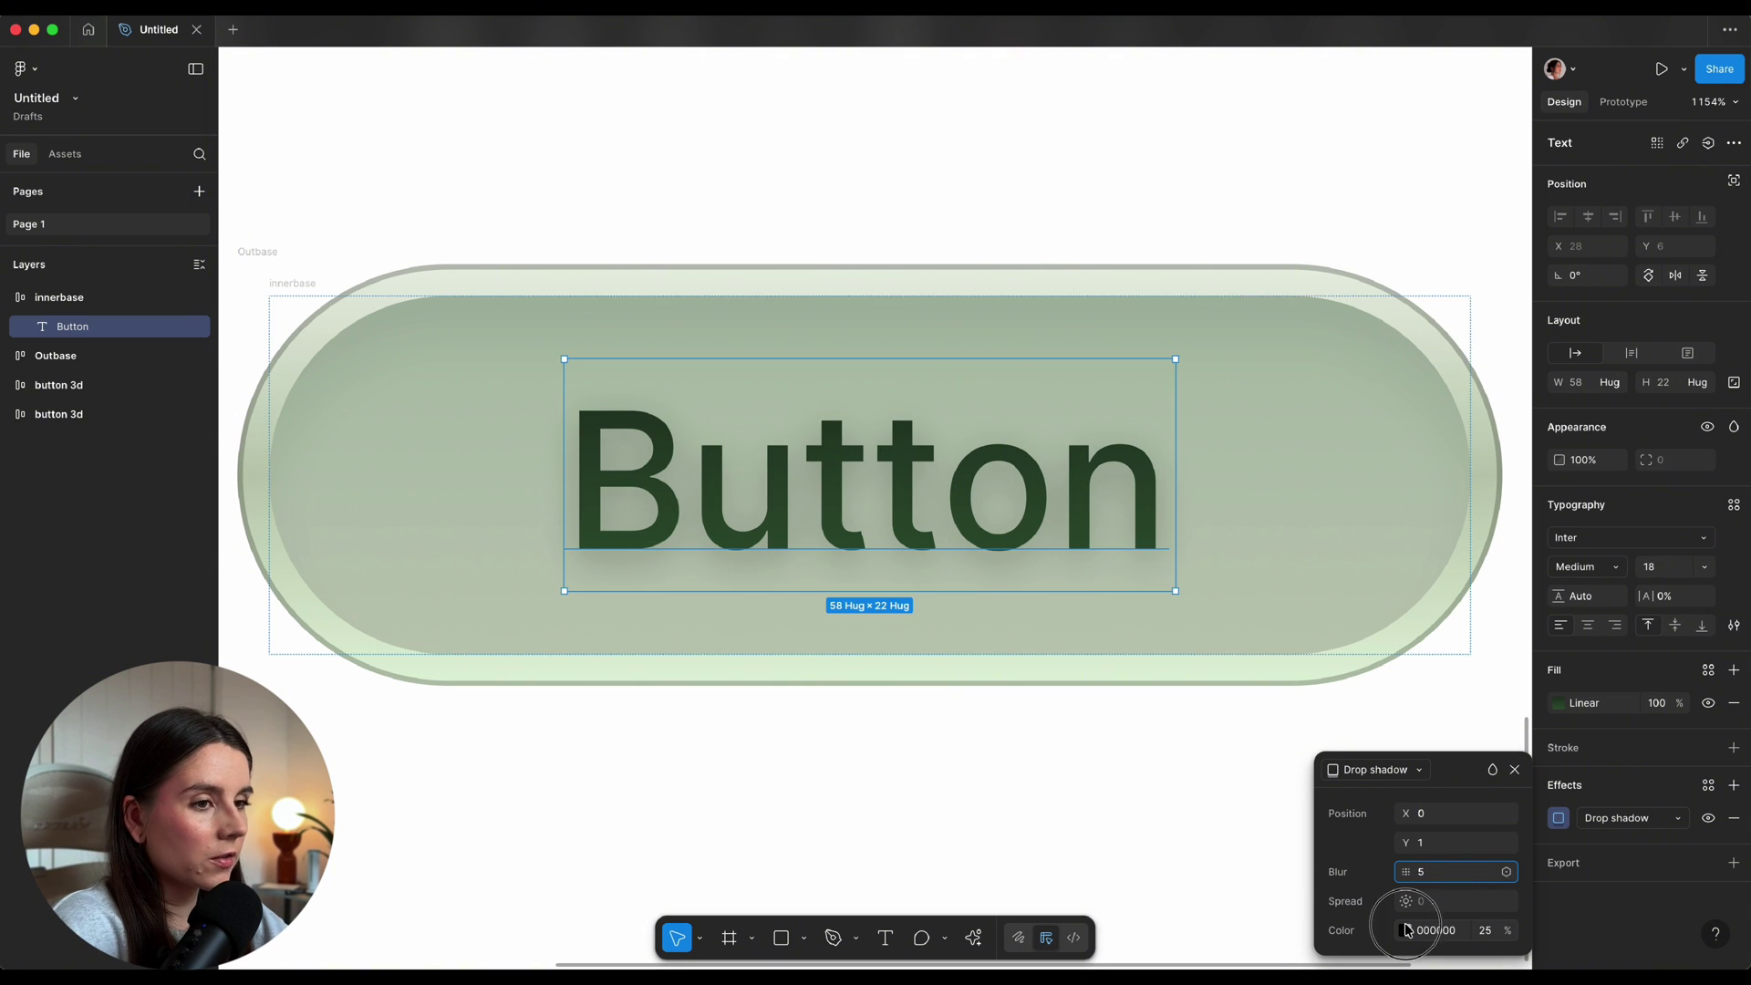
pyautogui.click(1405, 930)
pyautogui.click(1115, 913)
pyautogui.click(1064, 571)
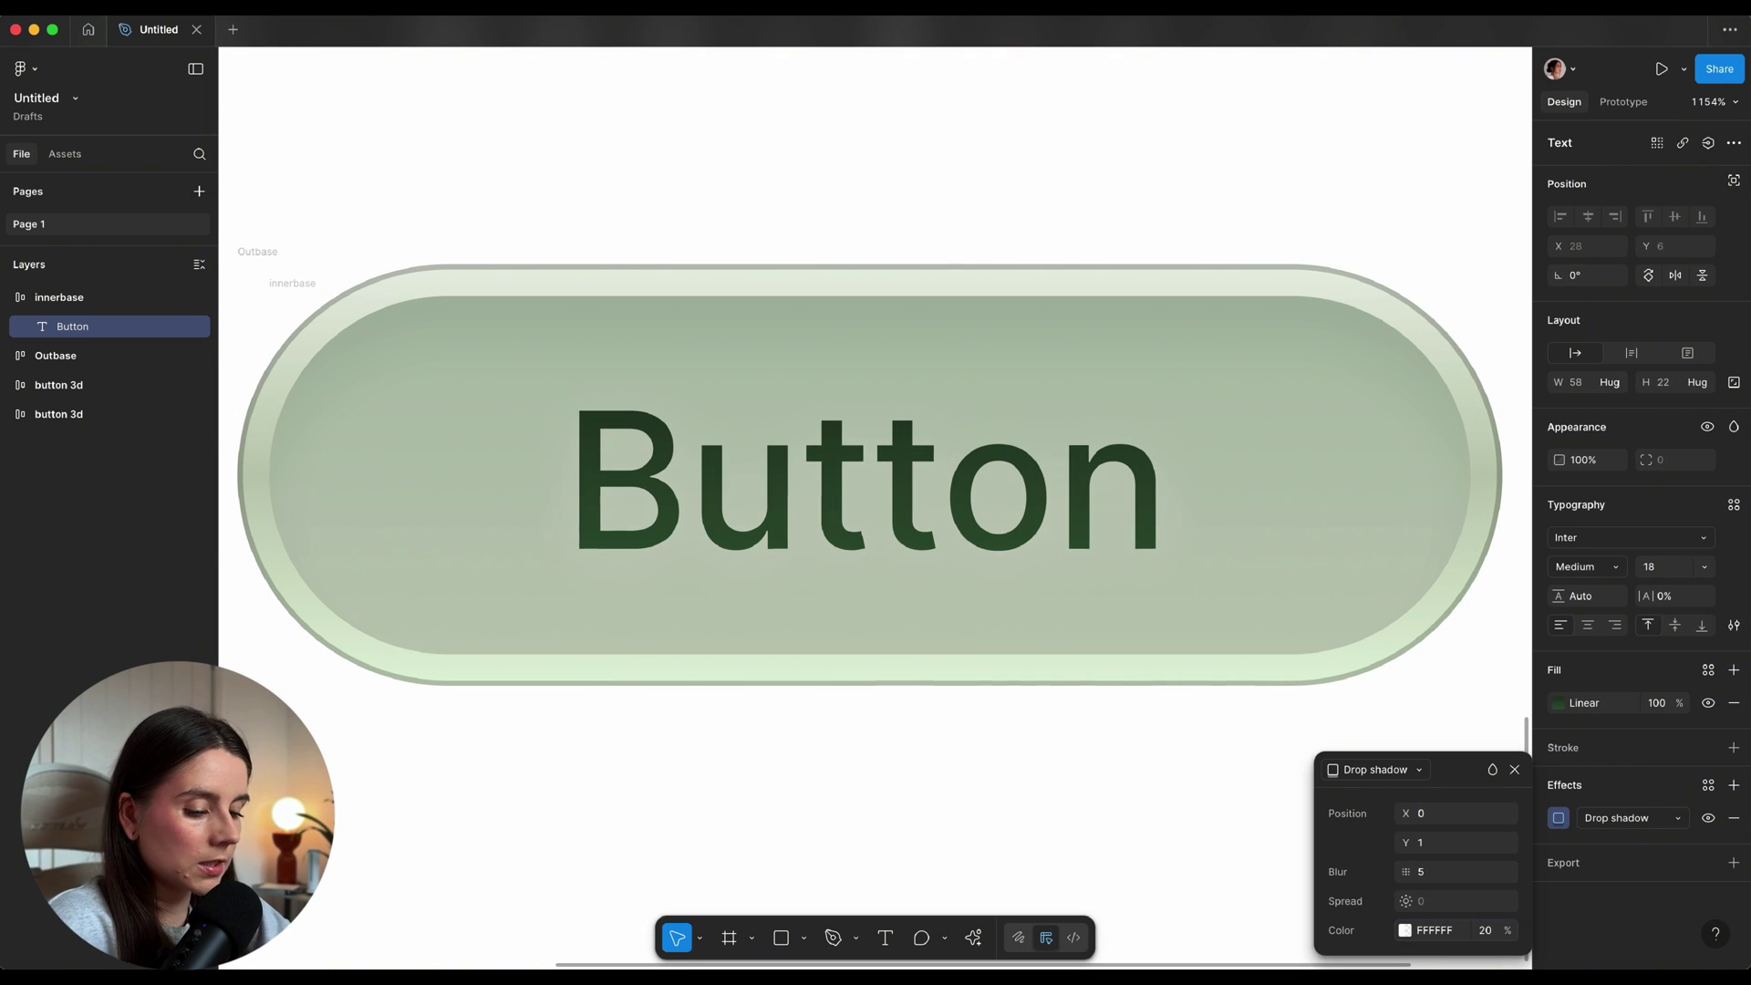
pyautogui.hscroll(1, 1107, 782)
pyautogui.click(1141, 704)
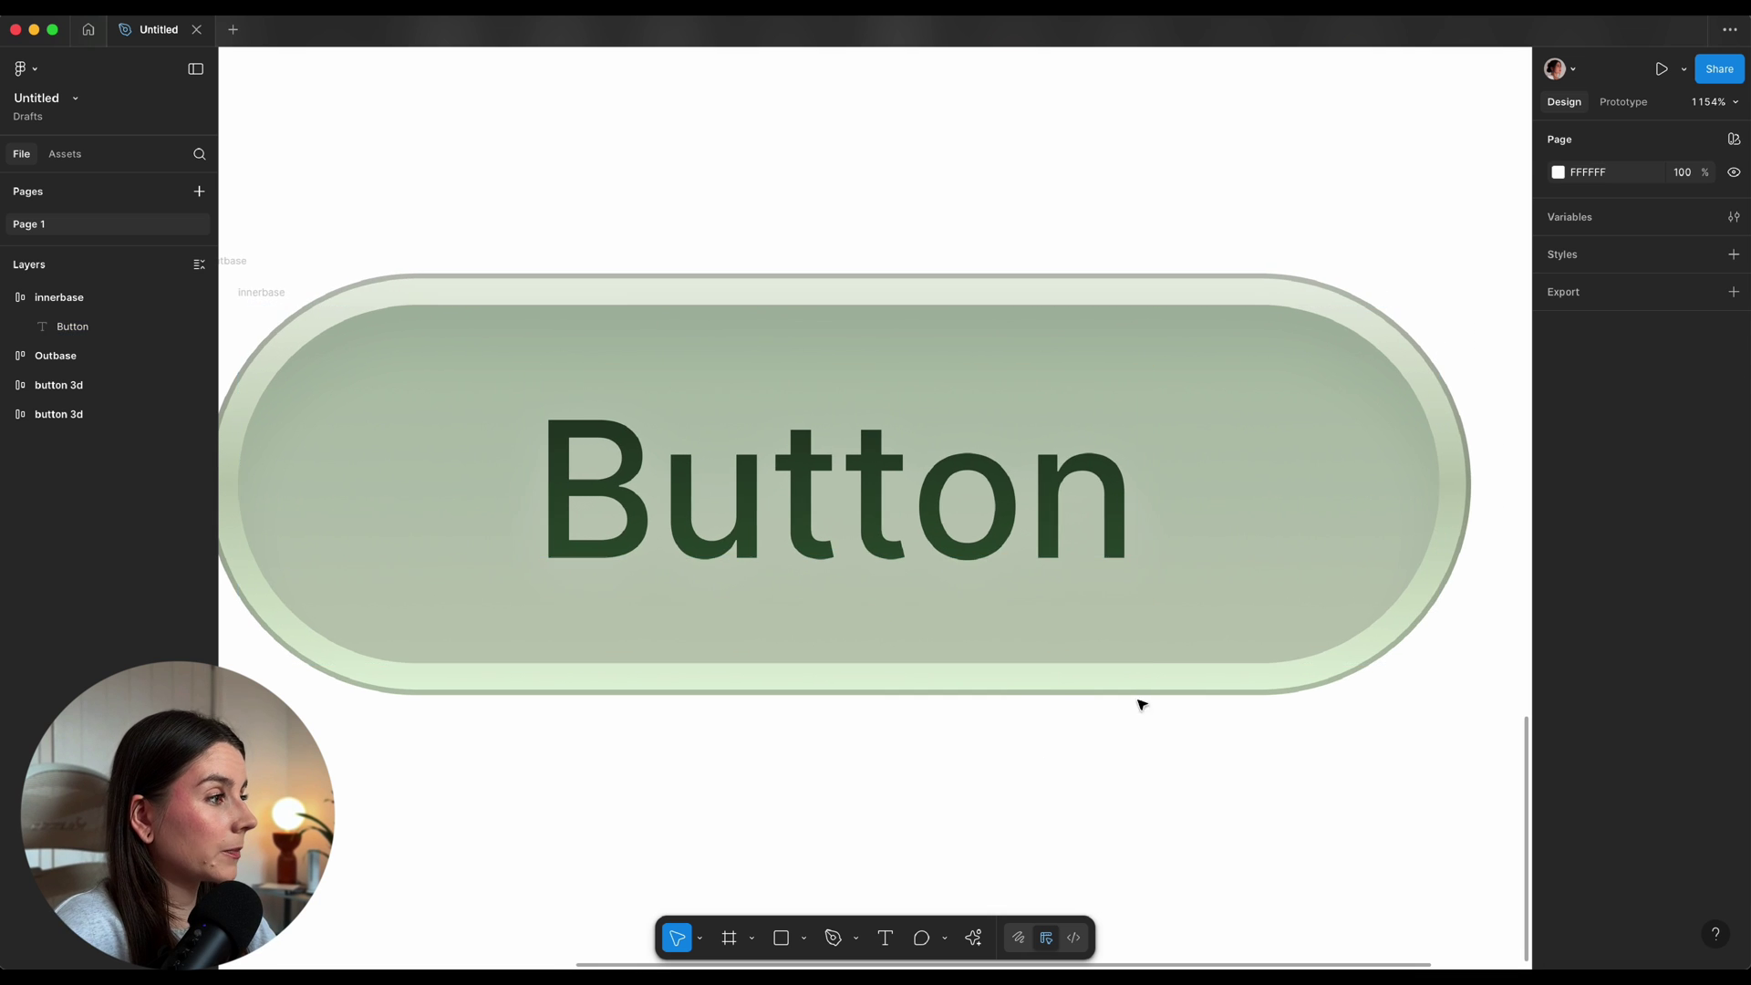
# Wrap Outbase, innerbase and the text of the green pill button in one auto layout frame
pyautogui.scroll(-3, 848, 587)
pyautogui.moveTo(354, 399); pyautogui.dragTo(1329, 812)
pyautogui.hotkey('shift', 'a')
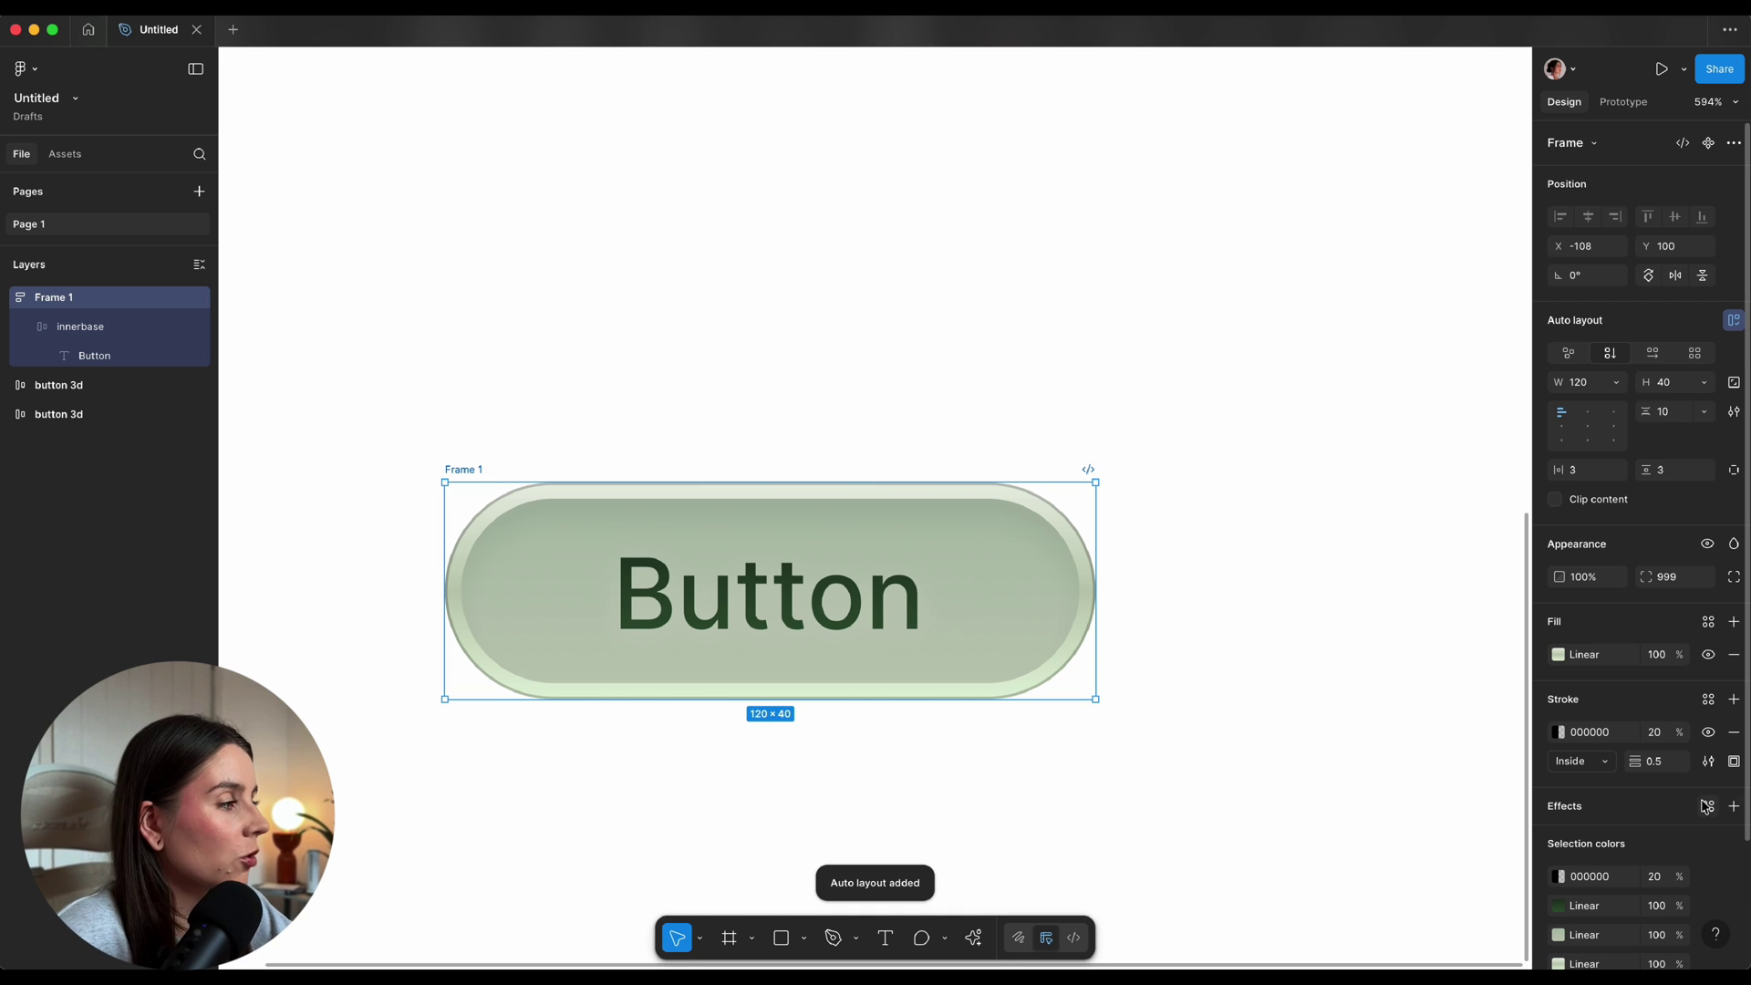
# Add a drop shadow to the green button's frame in sage B7C5B1 at 100% and increase its blur
pyautogui.click(1734, 807)
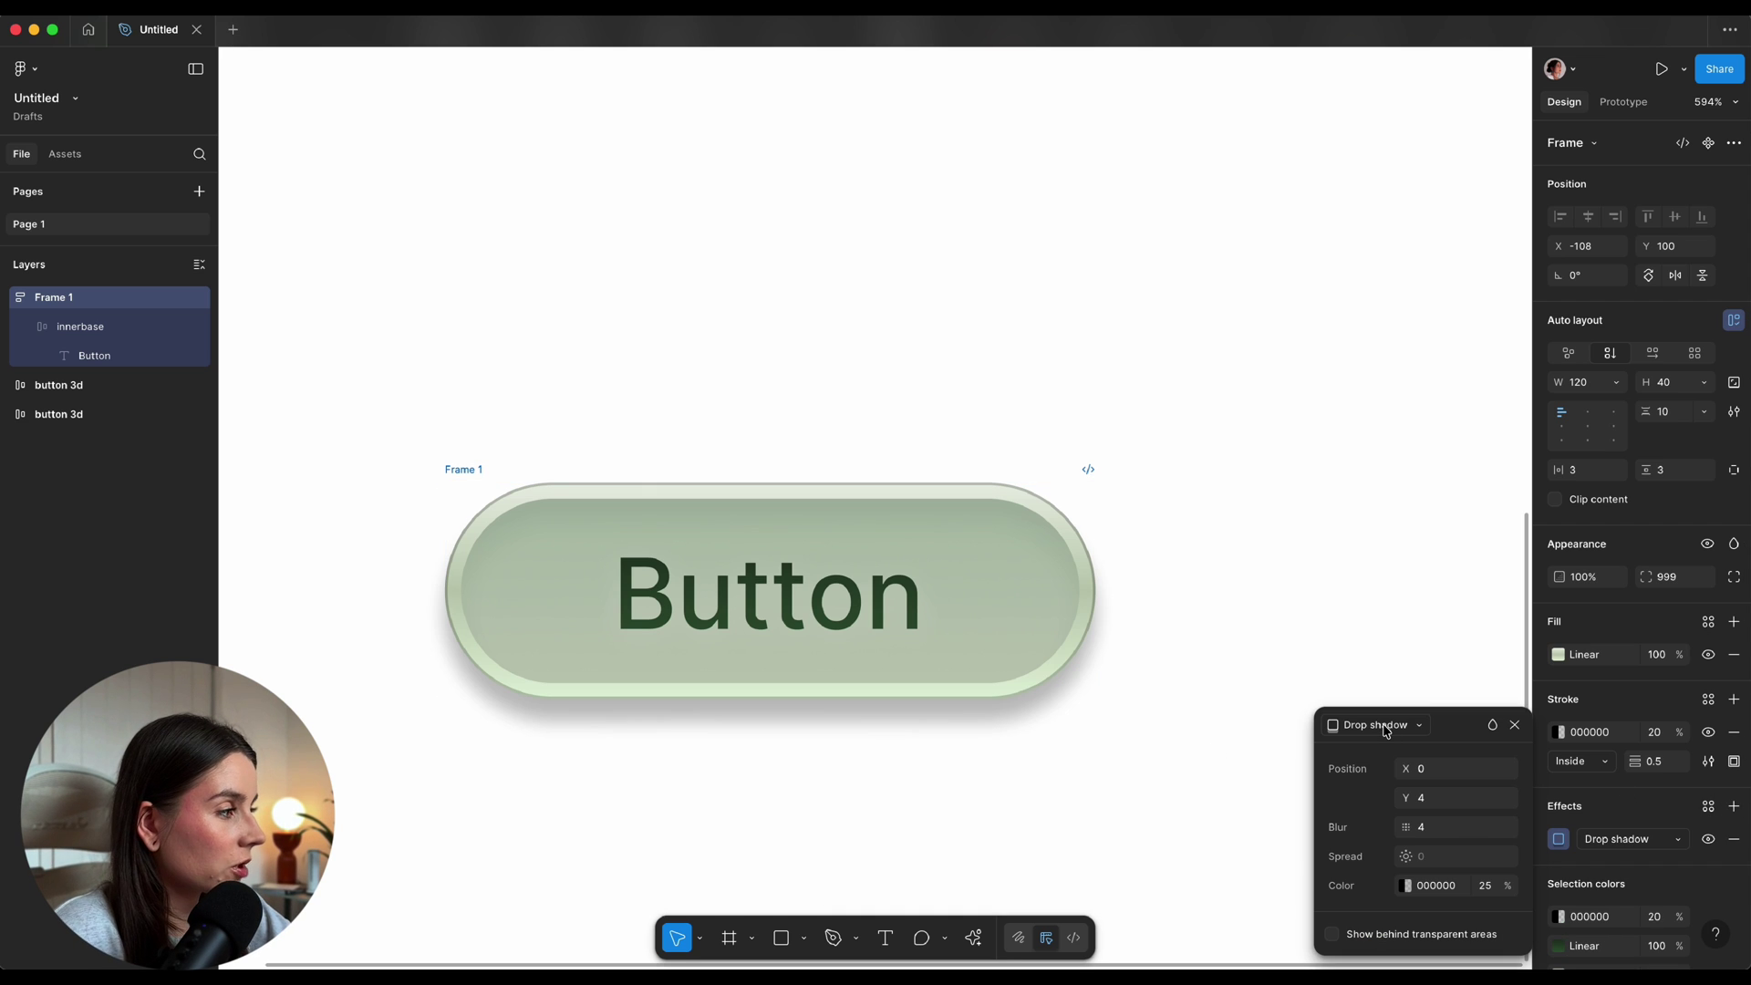
pyautogui.click(1405, 886)
pyautogui.click(1121, 792)
pyautogui.click(1023, 647)
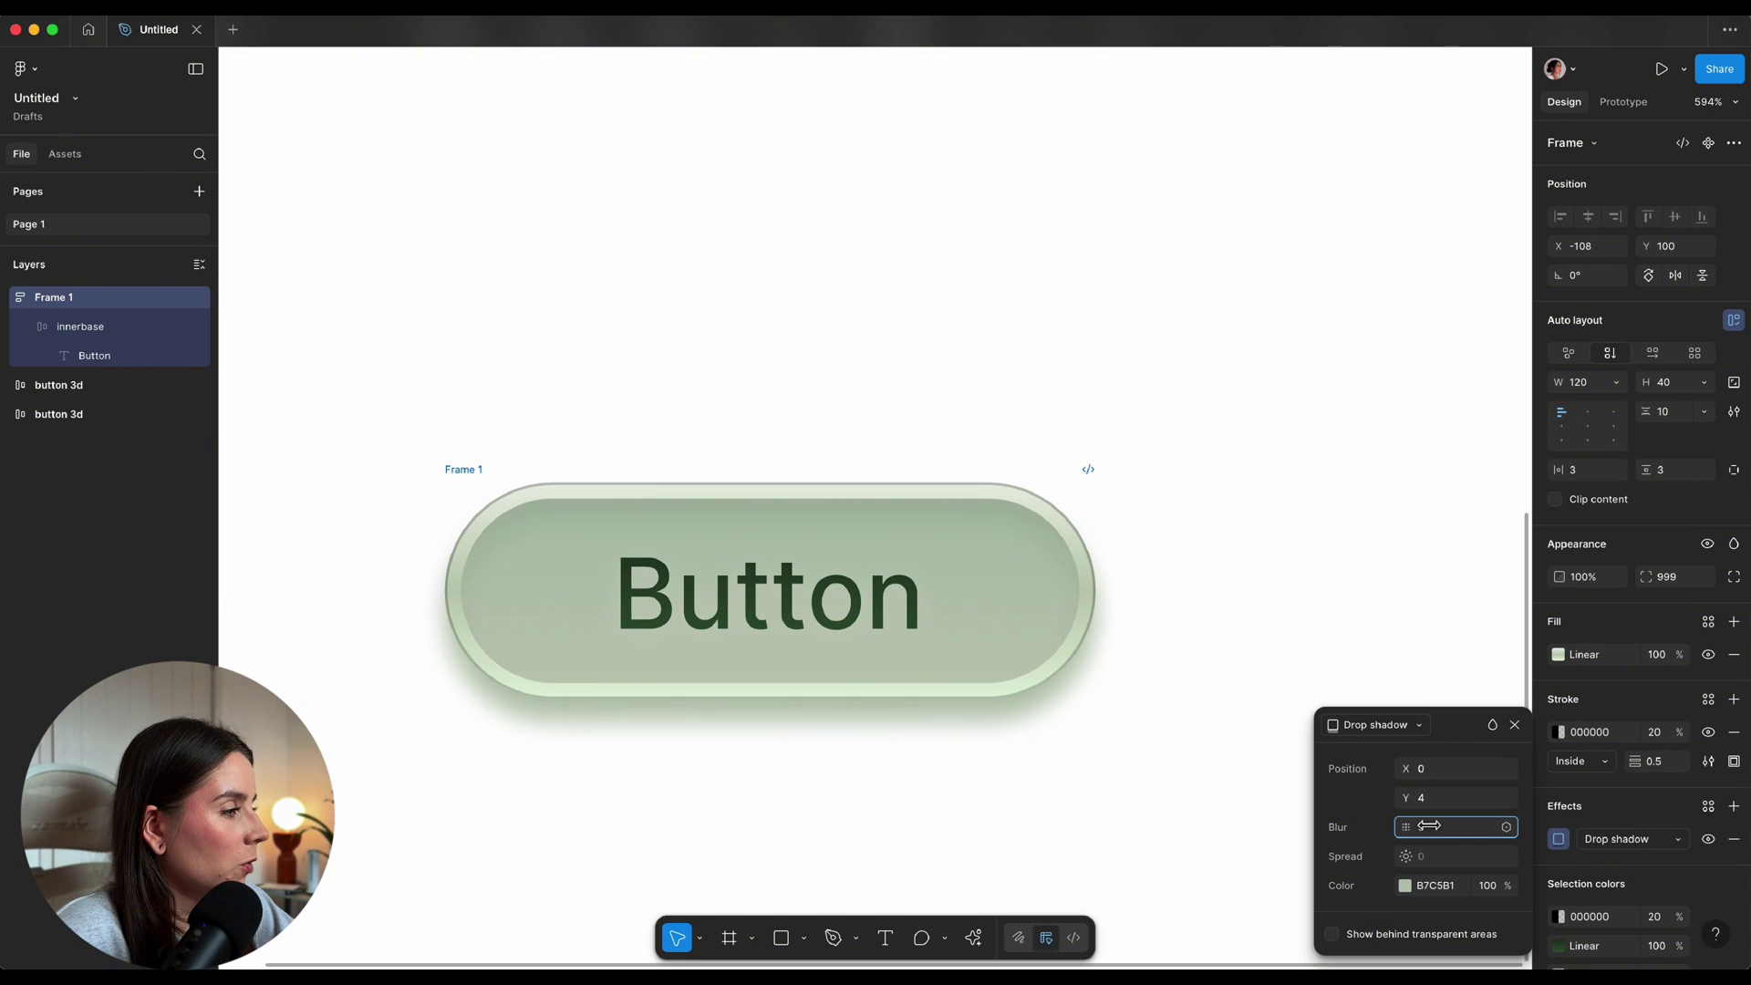
pyautogui.moveTo(1499, 825); pyautogui.dragTo(1619, 825)
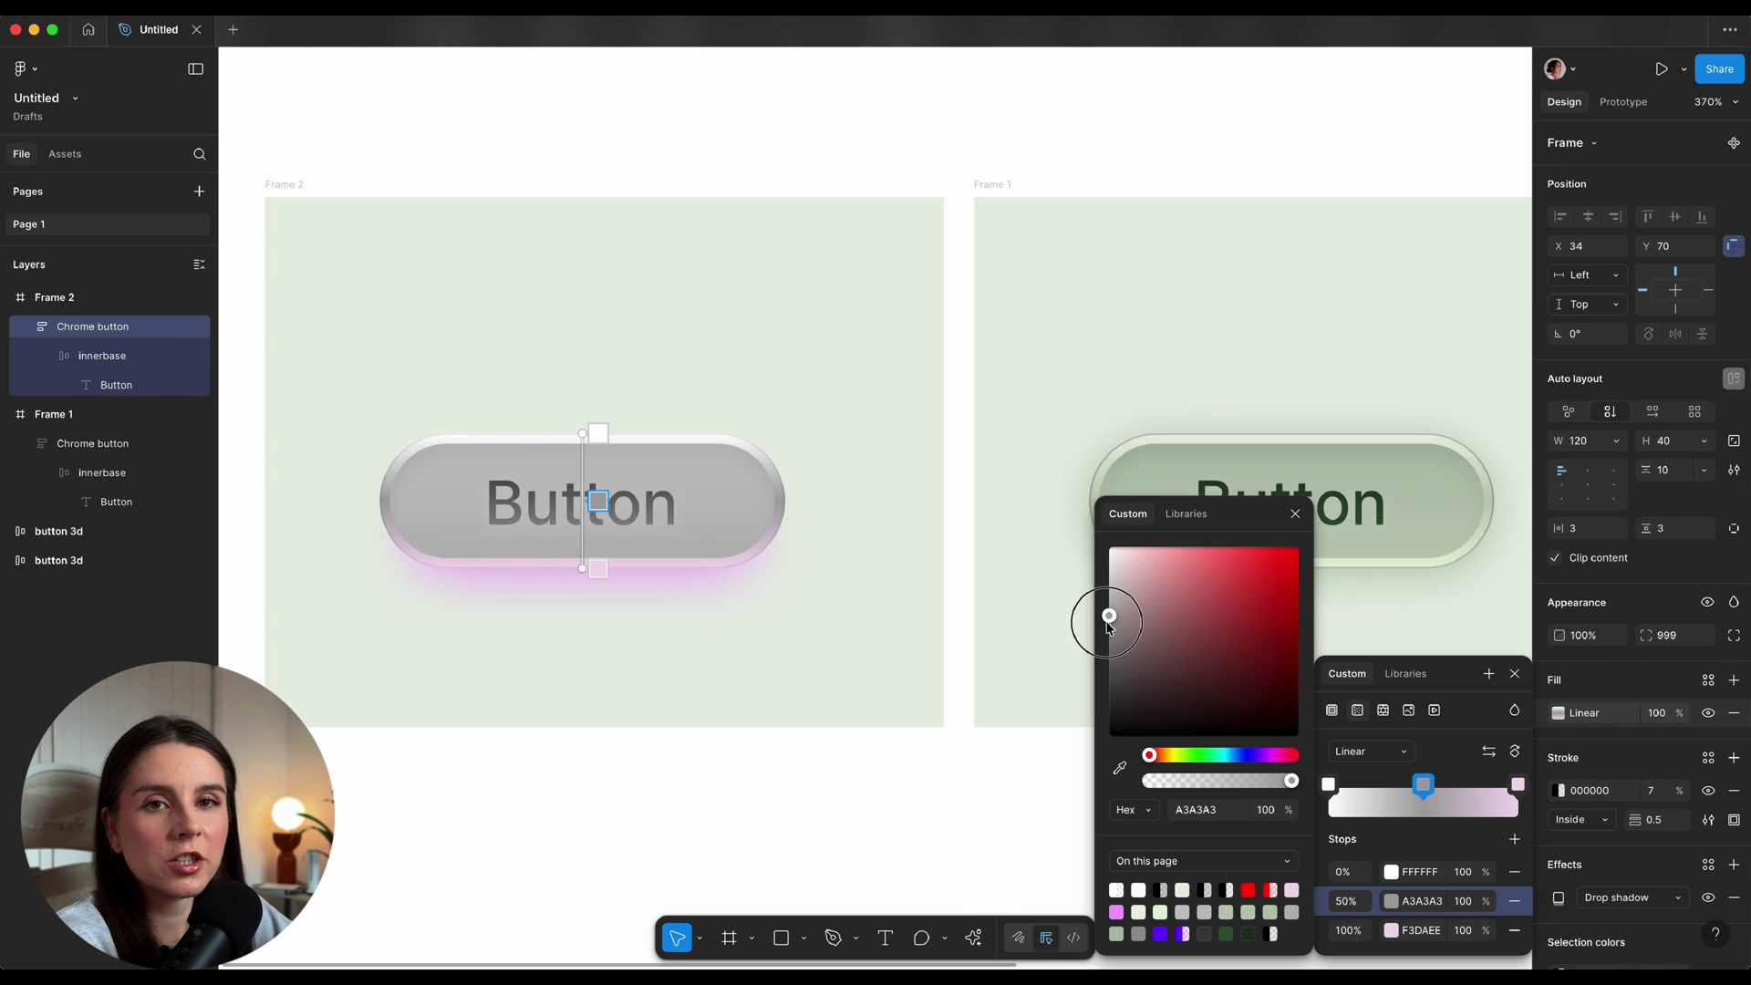
# Darken the gray 50% stop in the fill gradient of Frame 2's Chrome button and select the 100% stop's color
pyautogui.moveTo(1109, 627); pyautogui.dragTo(1102, 664)
pyautogui.click(1393, 939)
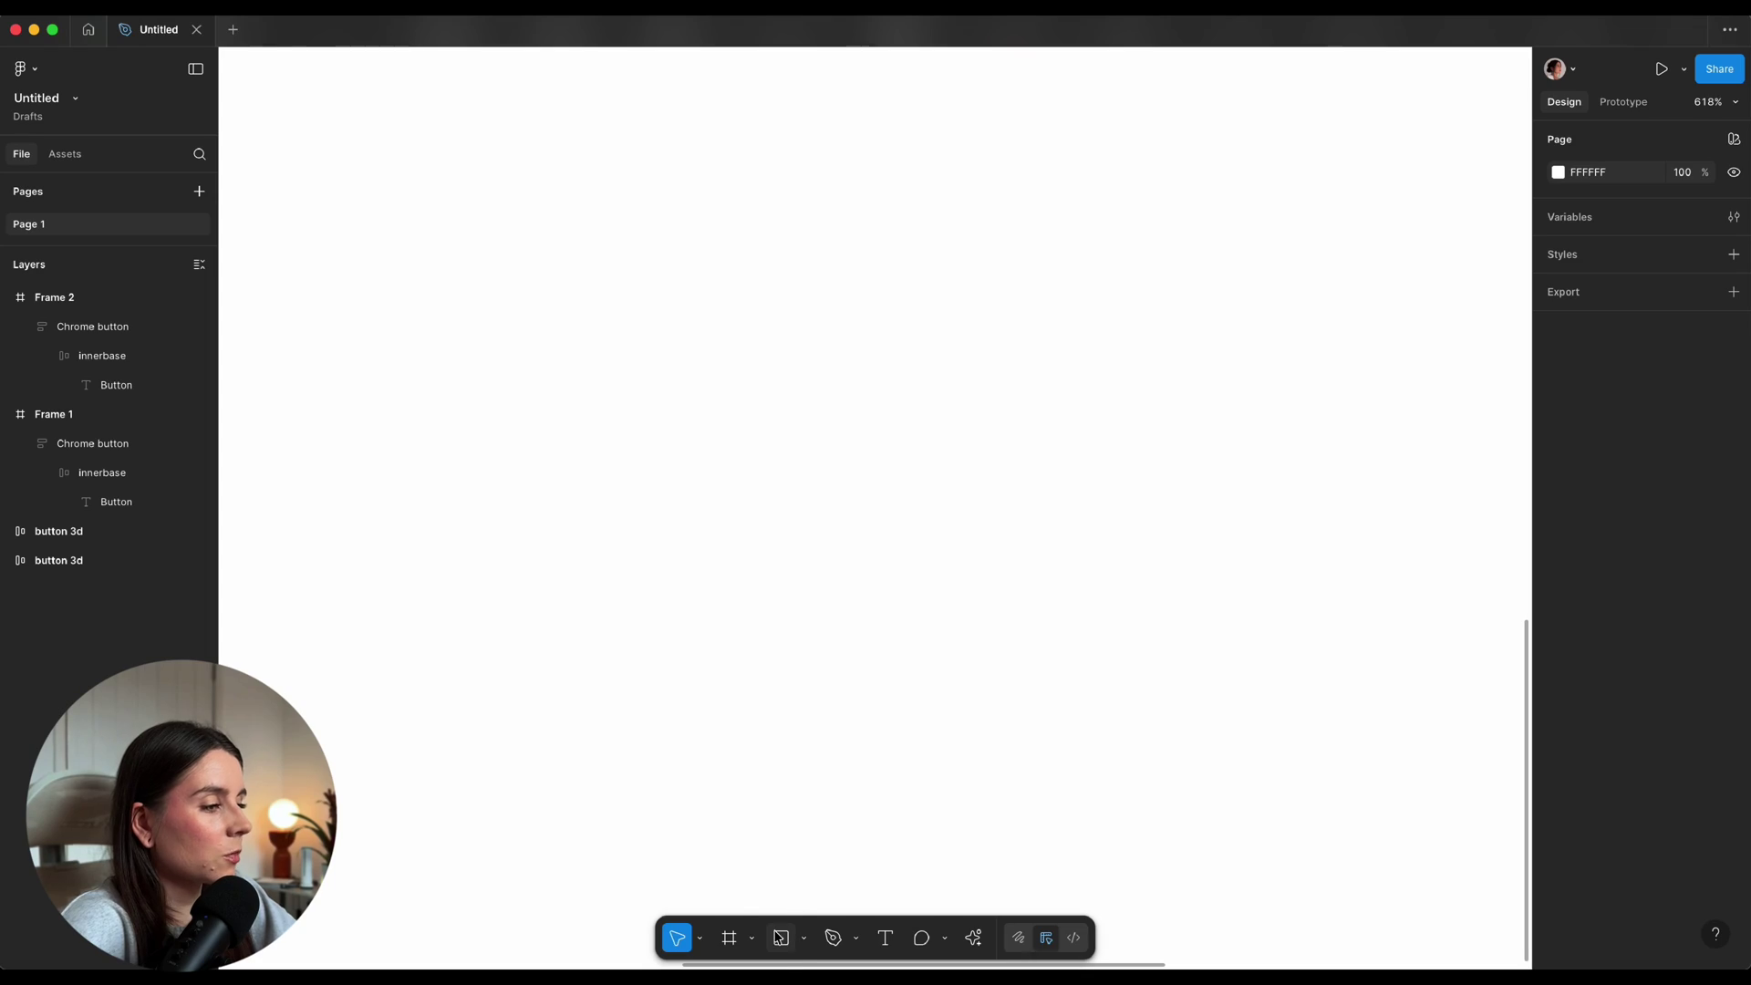
# Draw a rectangle on an empty canvas area, size it 120 by 40 and set its corner radius to 999
pyautogui.click(782, 938)
pyautogui.moveTo(559, 453)
pyautogui.mouseDown()
pyautogui.moveTo(1211, 438)
pyautogui.moveTo(1108, 515)
pyautogui.mouseUp()
pyautogui.click(1592, 358)
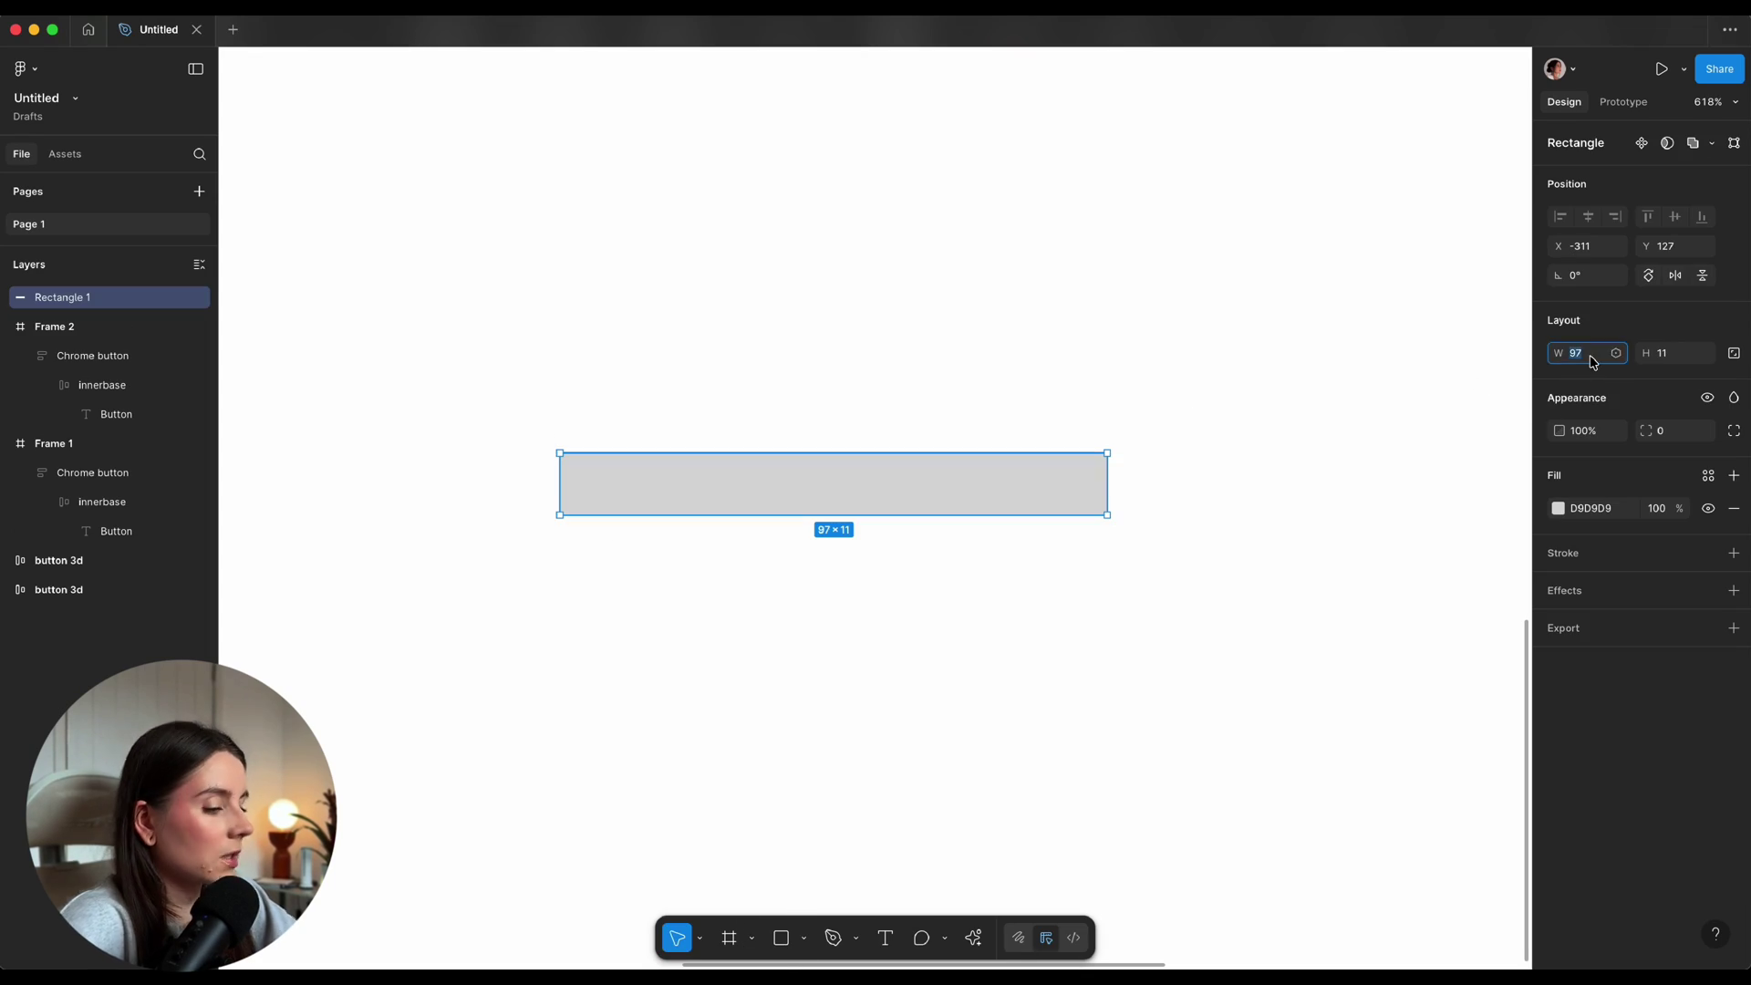
pyautogui.write('120')
pyautogui.press('Tab')
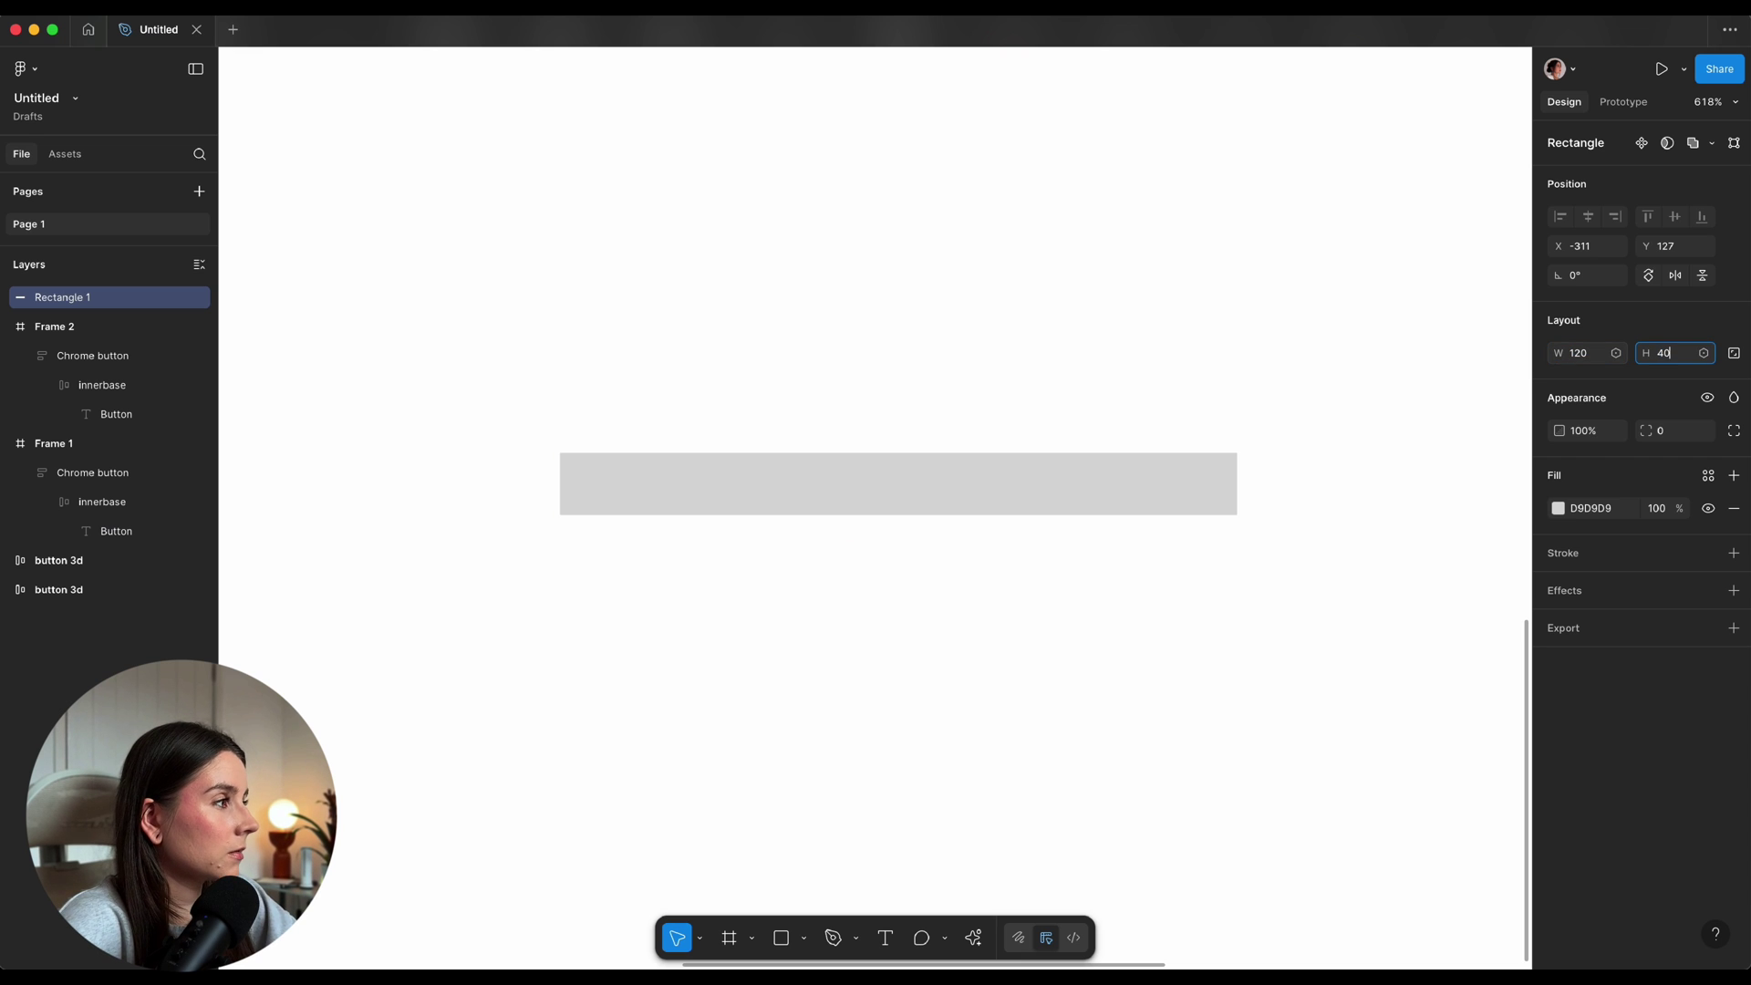
pyautogui.press('Return')
pyautogui.click(1665, 430)
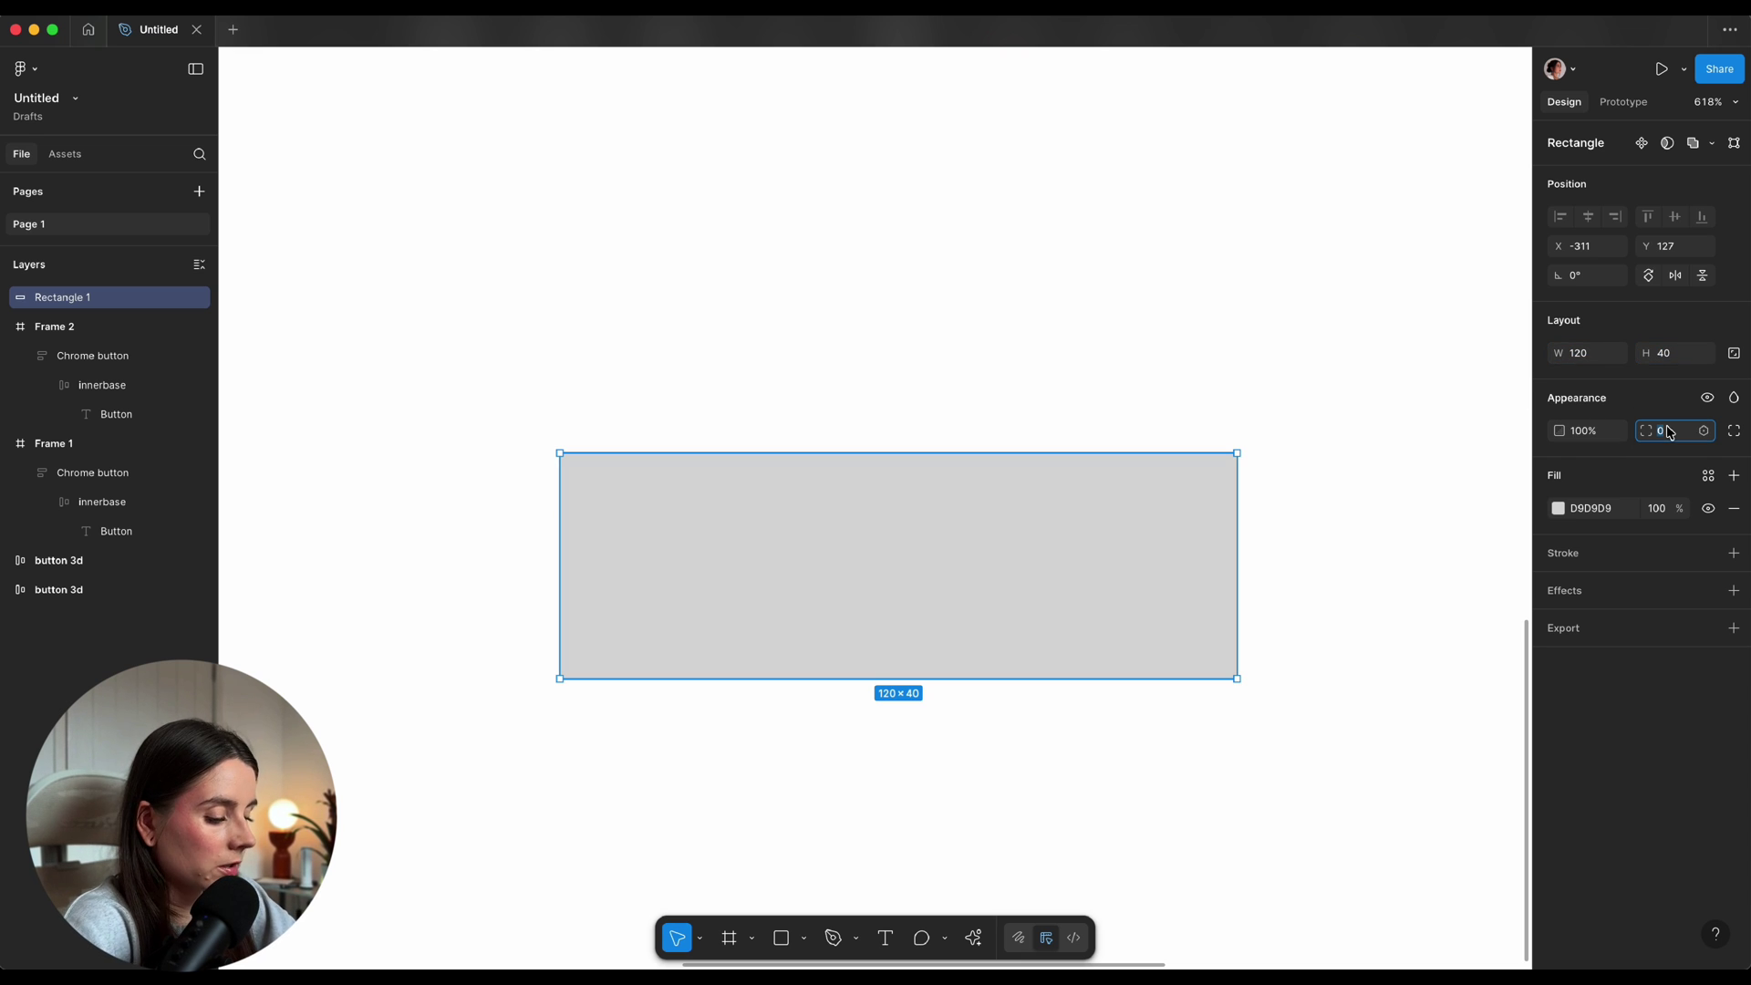
pyautogui.press('Return')
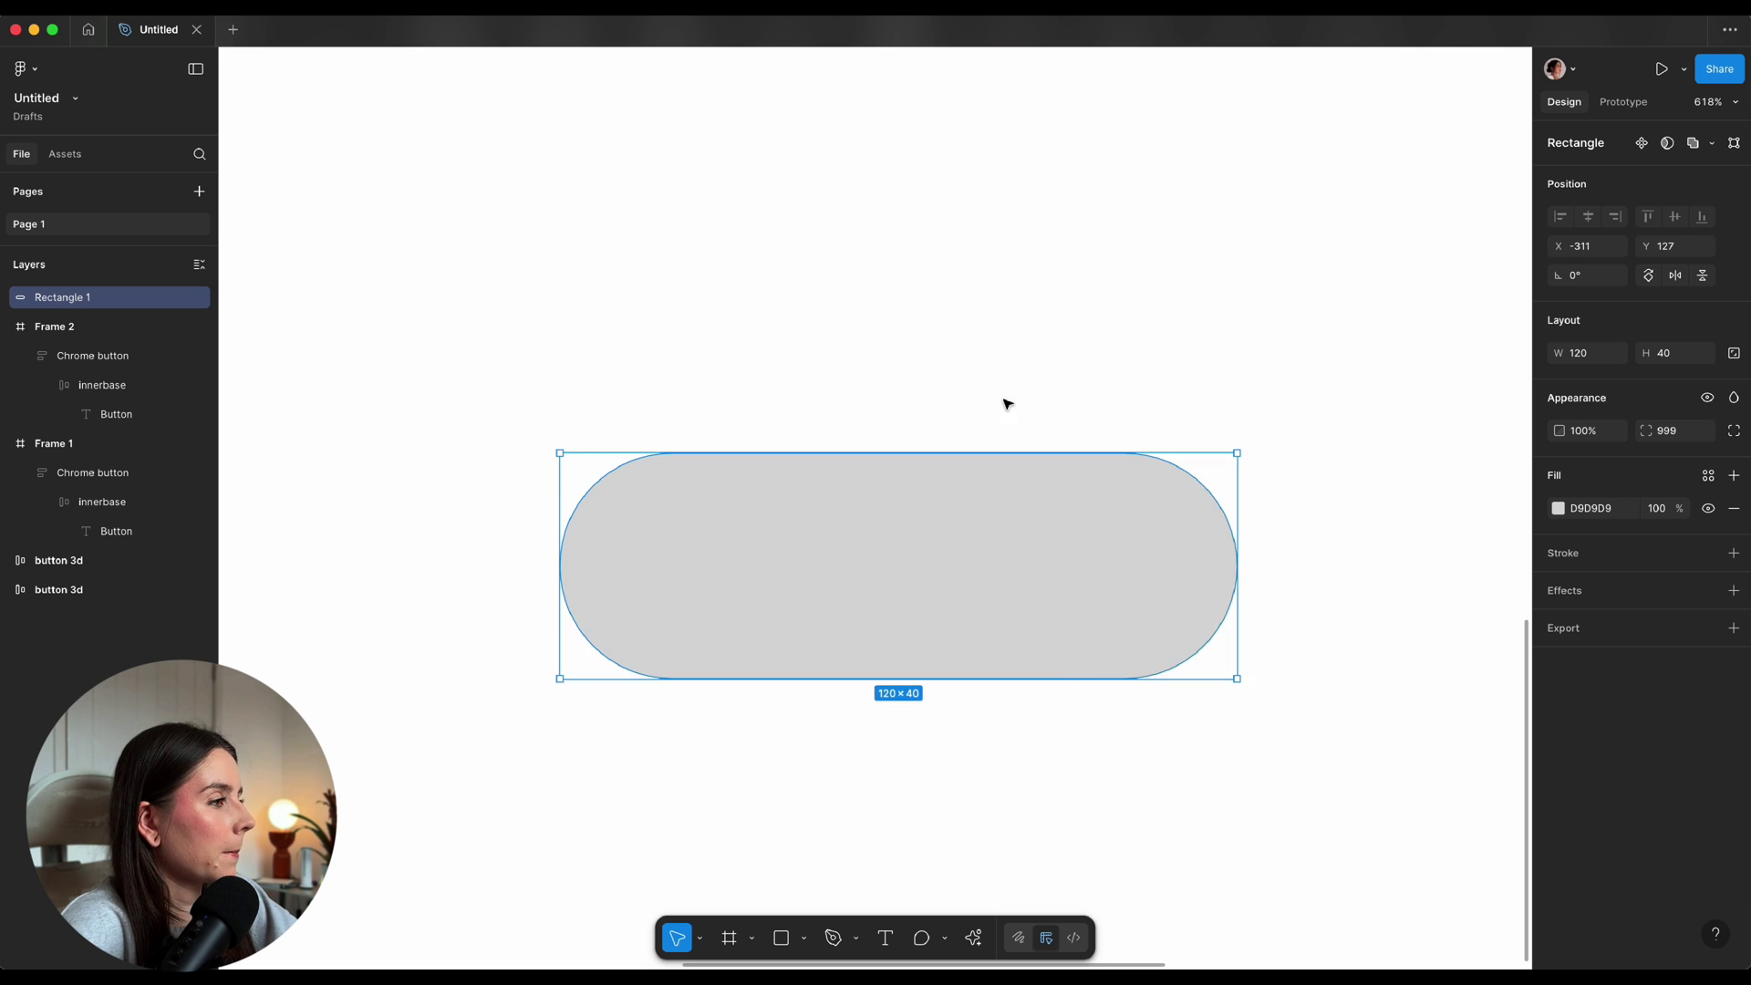
# Move the gray pill shape slightly up and to the left on the canvas and rename its layer Base
pyautogui.moveTo(721, 505); pyautogui.dragTo(617, 407)
pyautogui.doubleClick(95, 298)
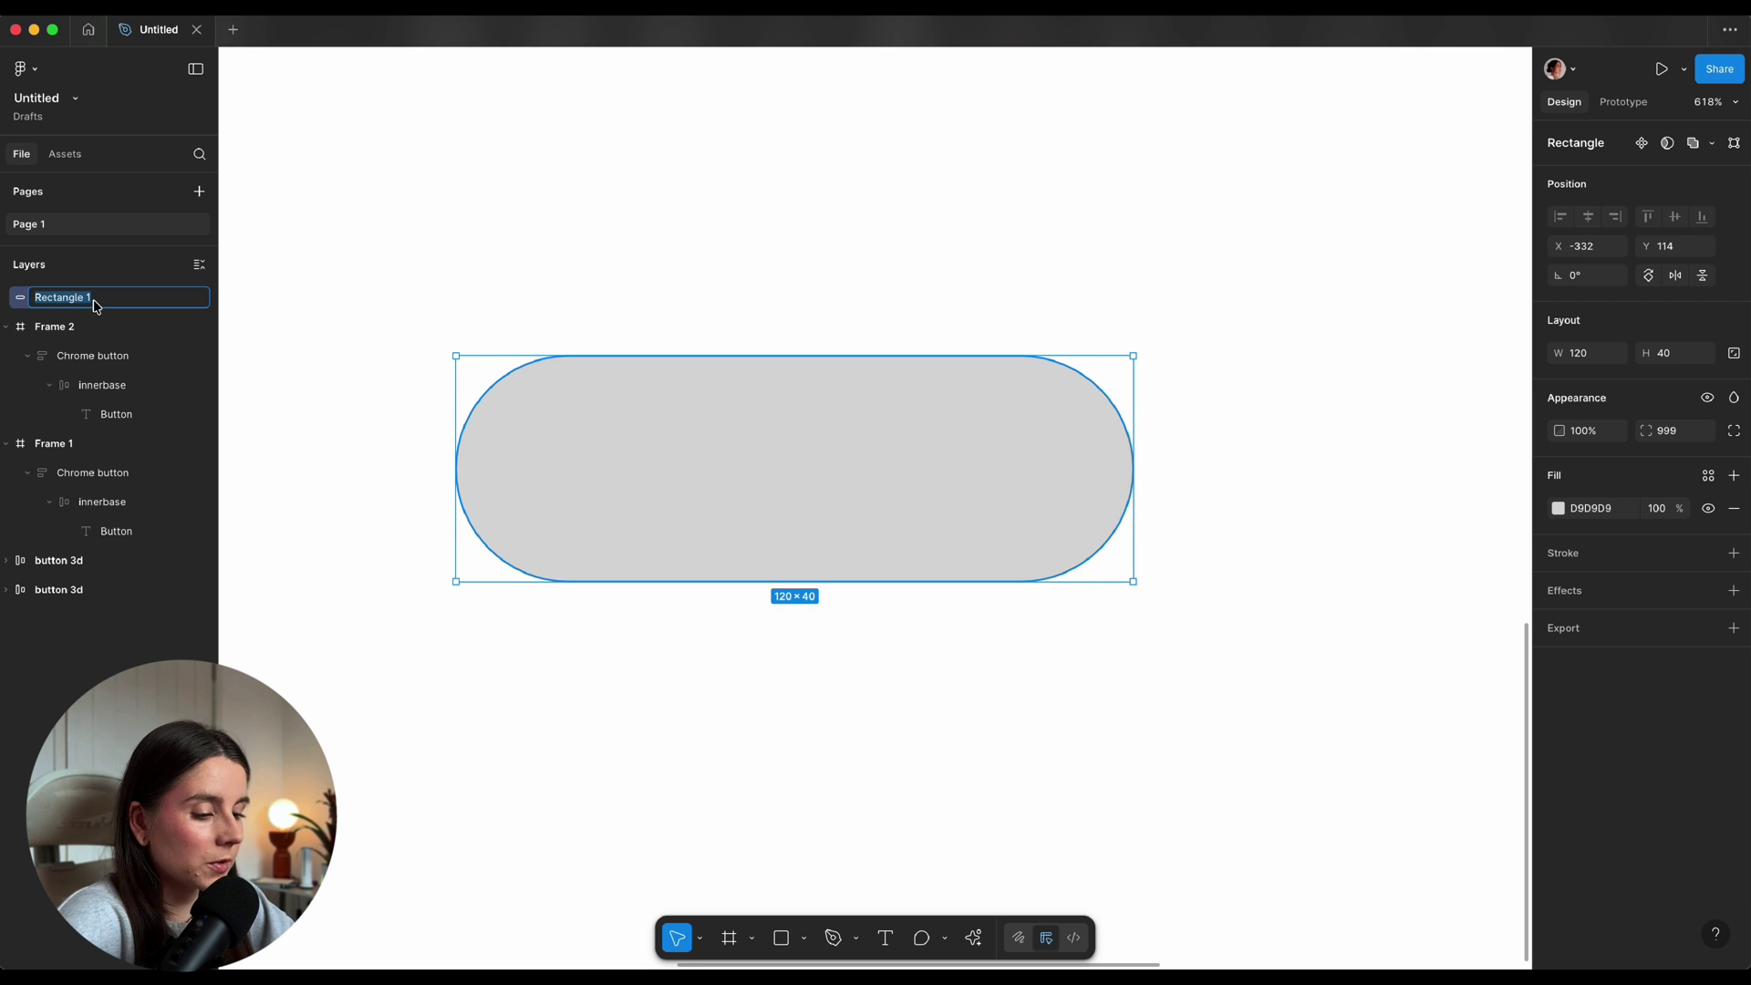
pyautogui.write('Base')
pyautogui.press('Return')
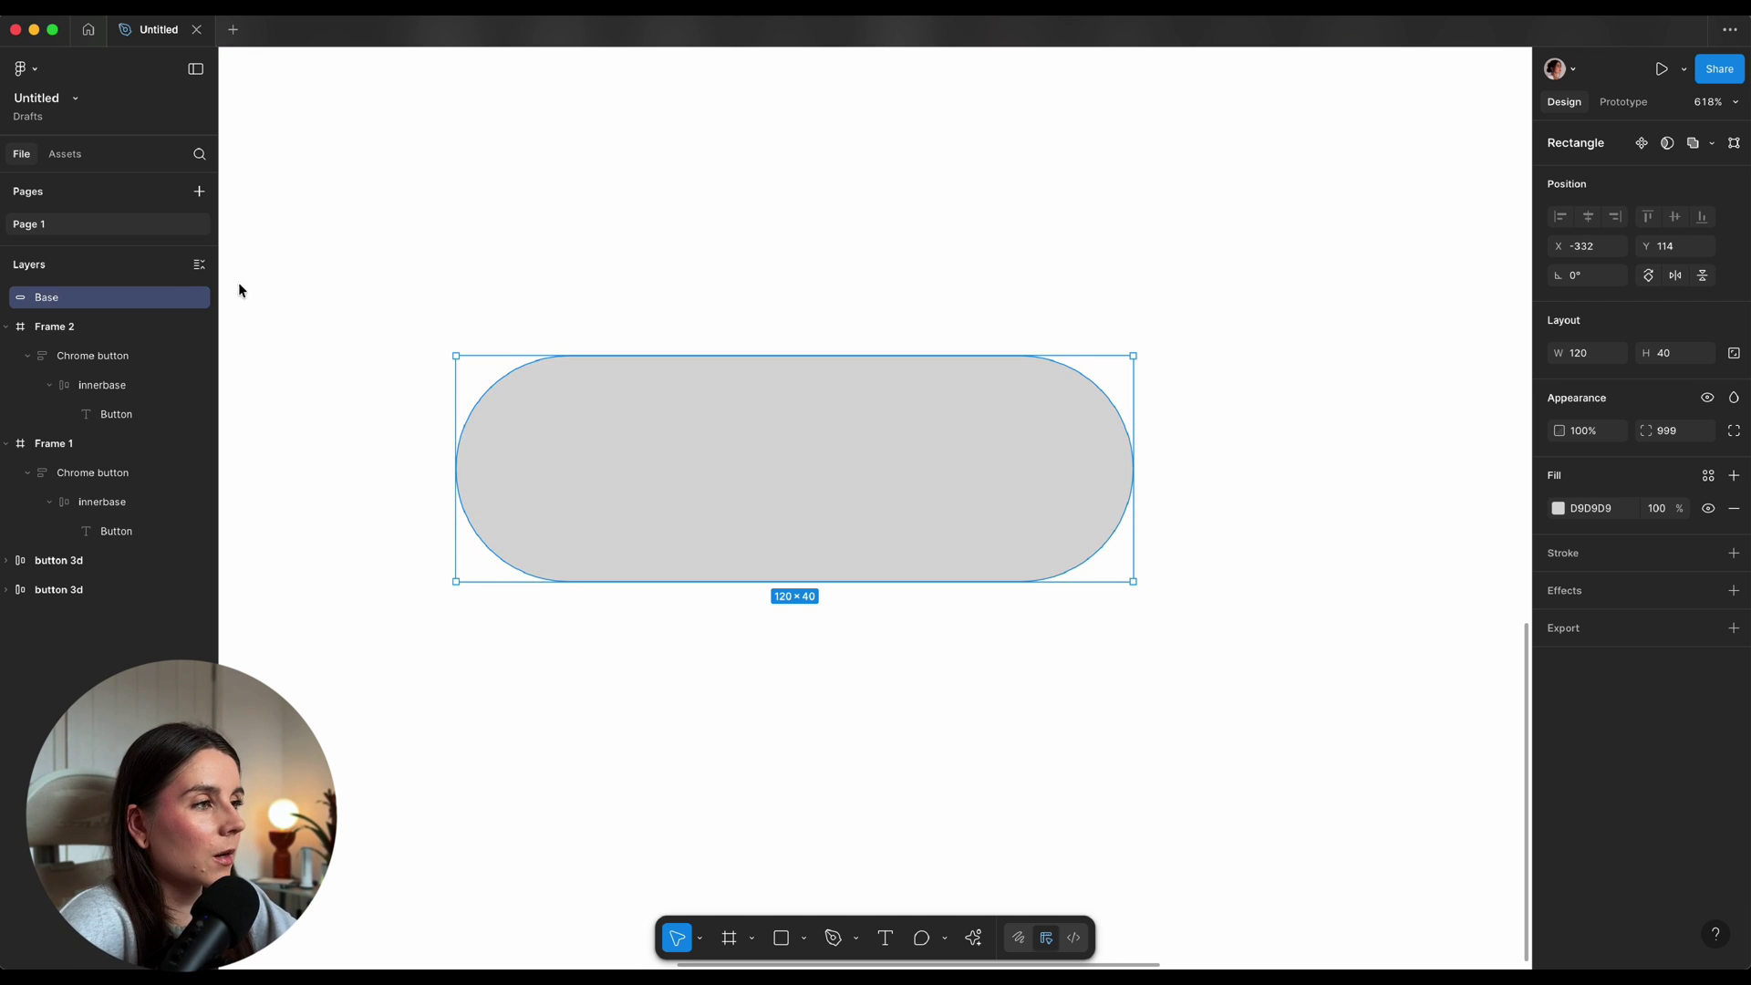
# Duplicate the Base pill above the original, rename the copy Shine, and give Base a black inside stroke of weight 5
pyautogui.keyDown('alt'); pyautogui.moveTo(654, 441); pyautogui.dragTo(649, 192); pyautogui.keyUp('alt')
pyautogui.doubleClick(38, 304)
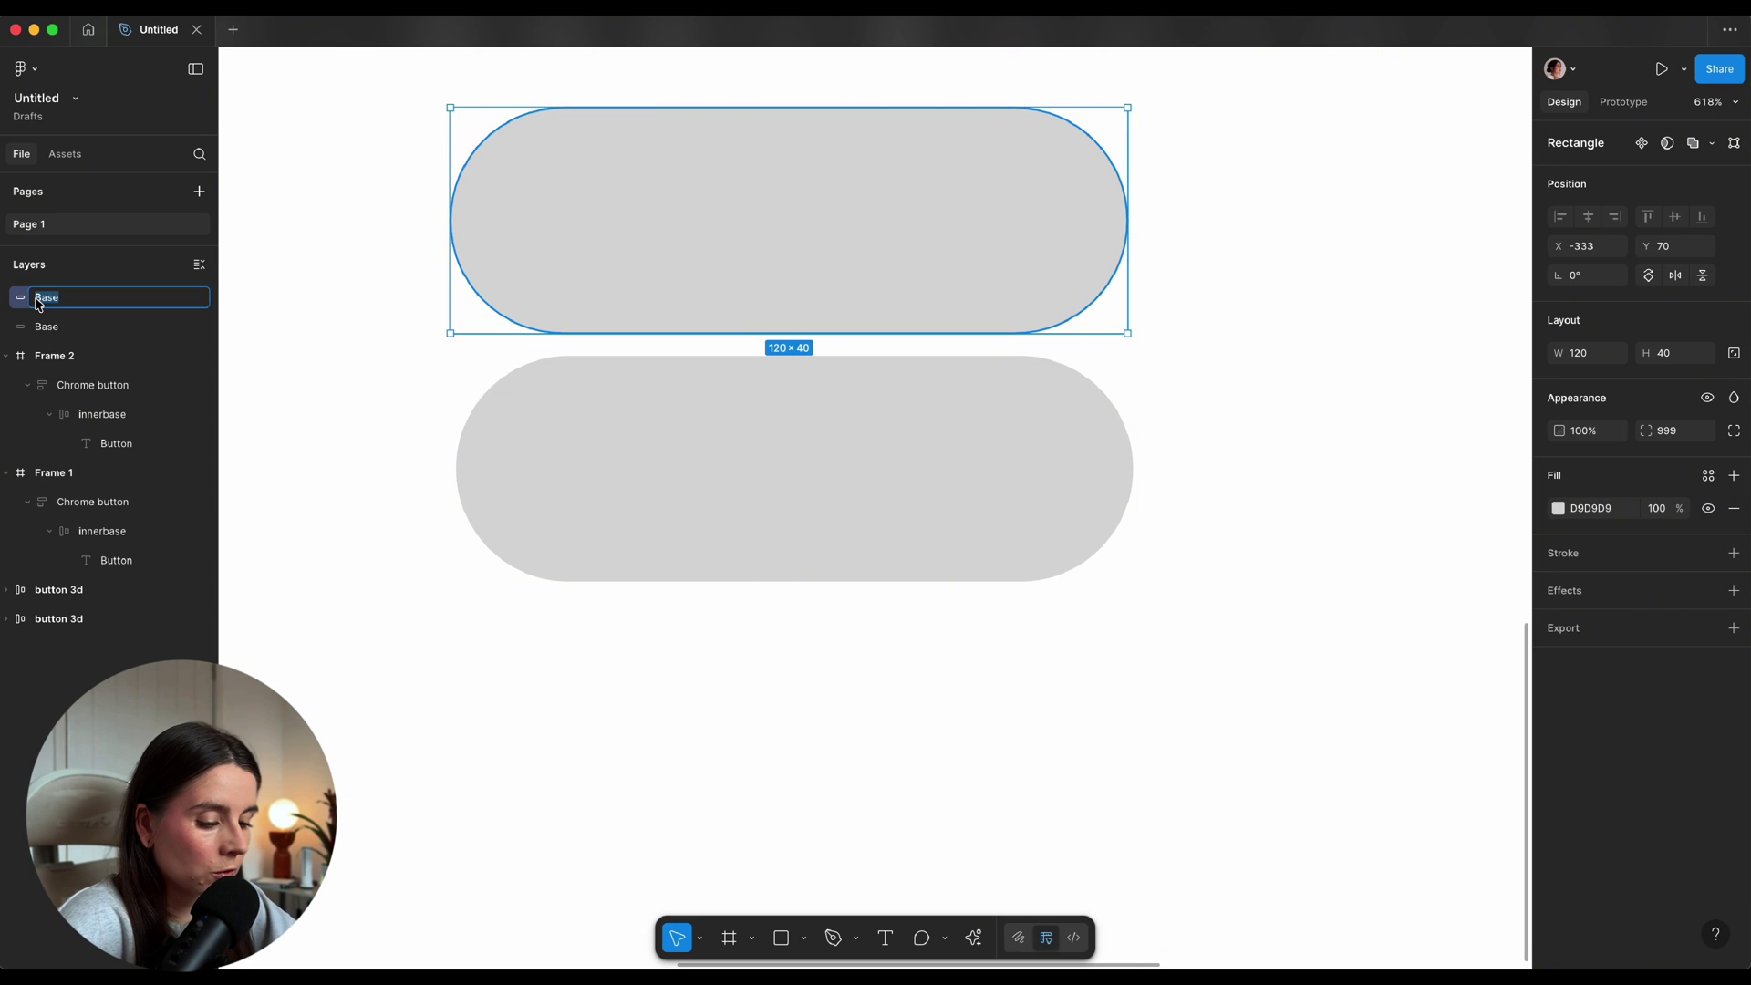
pyautogui.write('Shine')
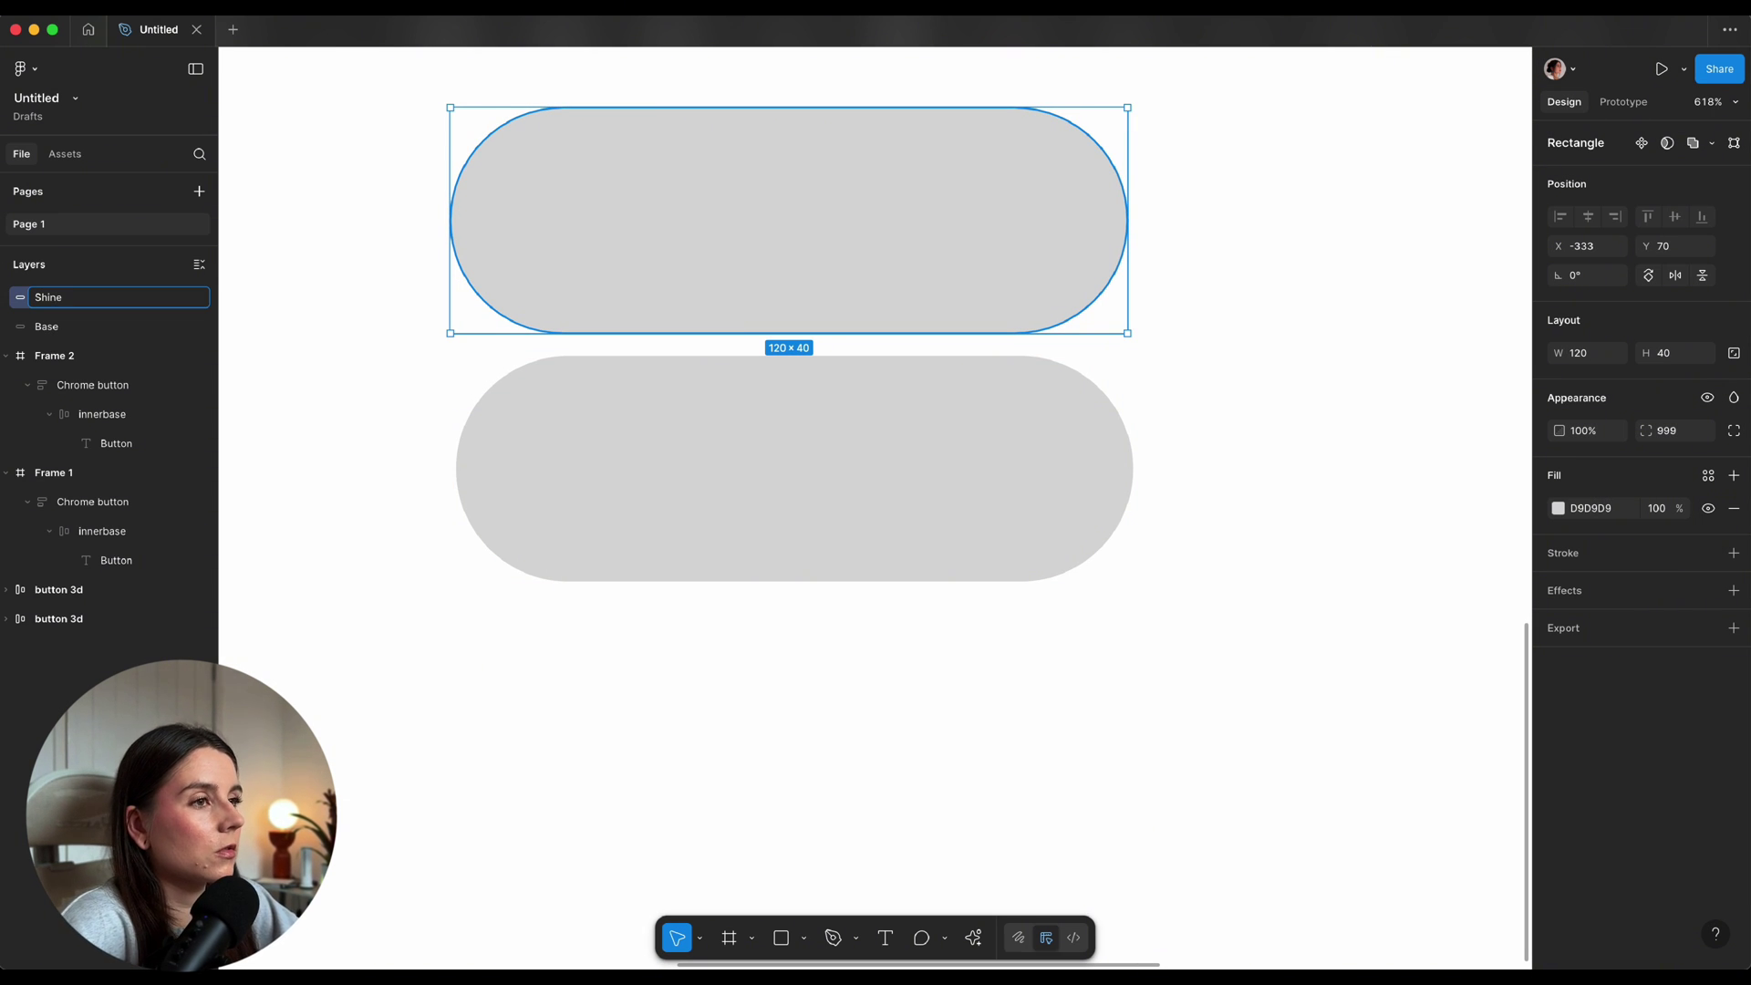
pyautogui.click(341, 340)
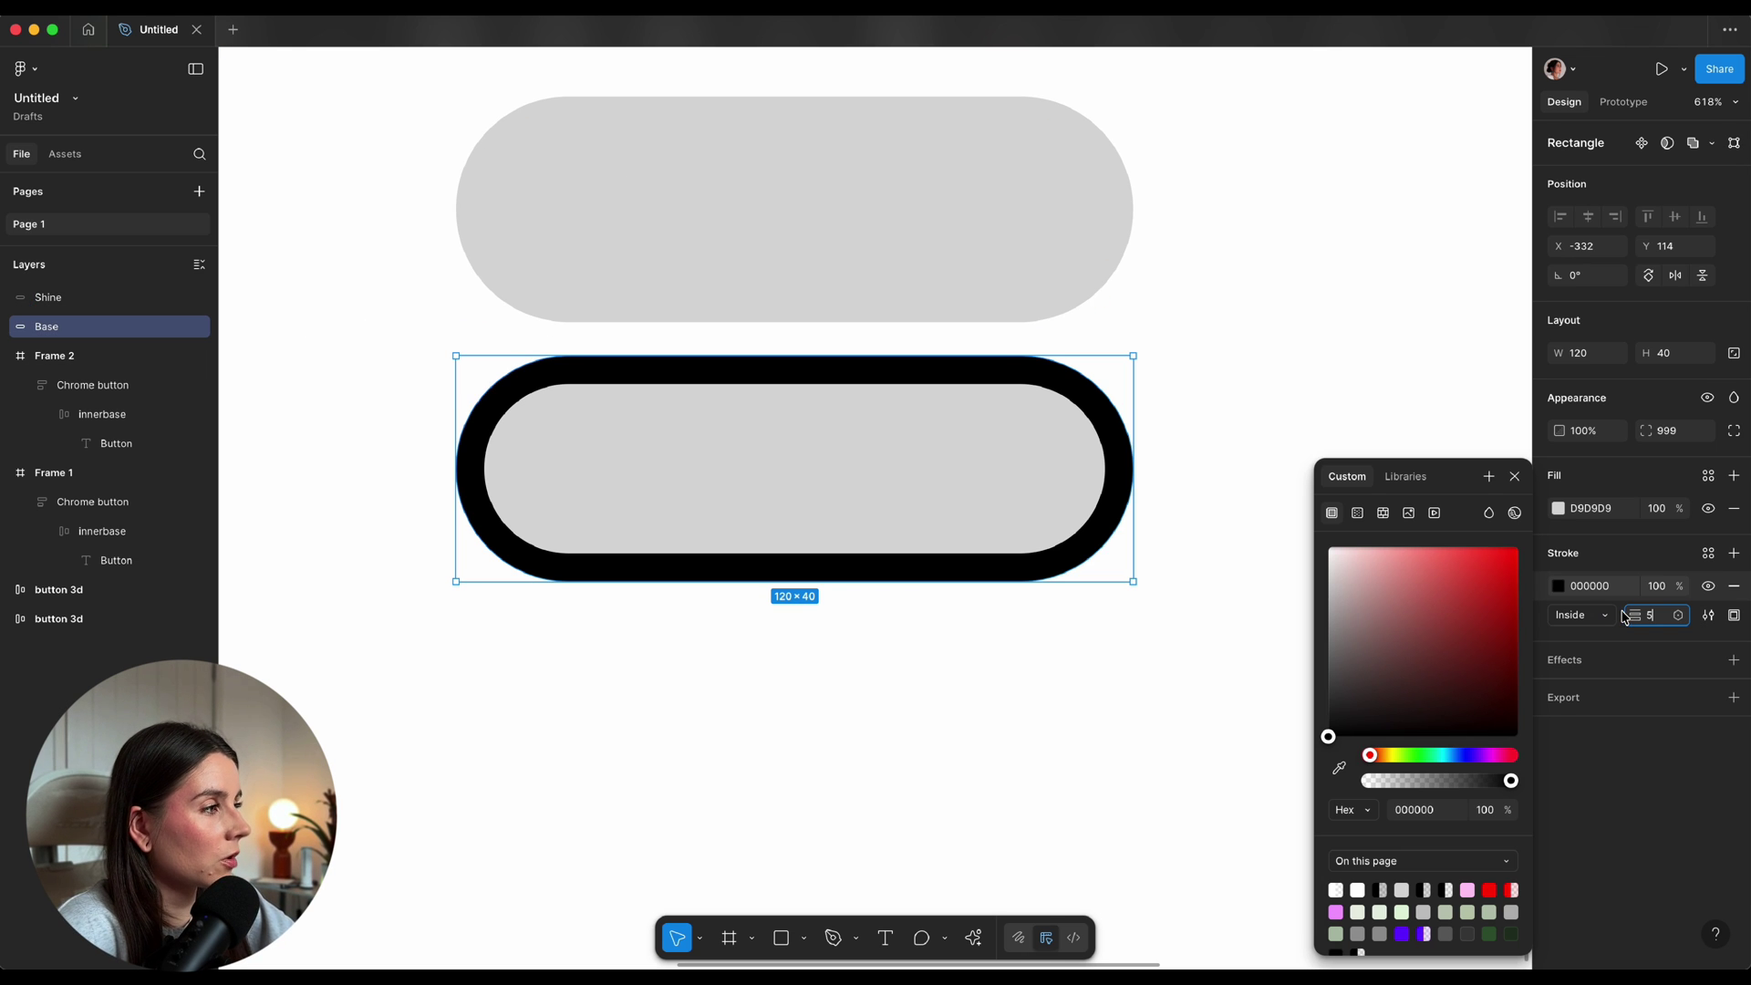
pyautogui.click(1321, 354)
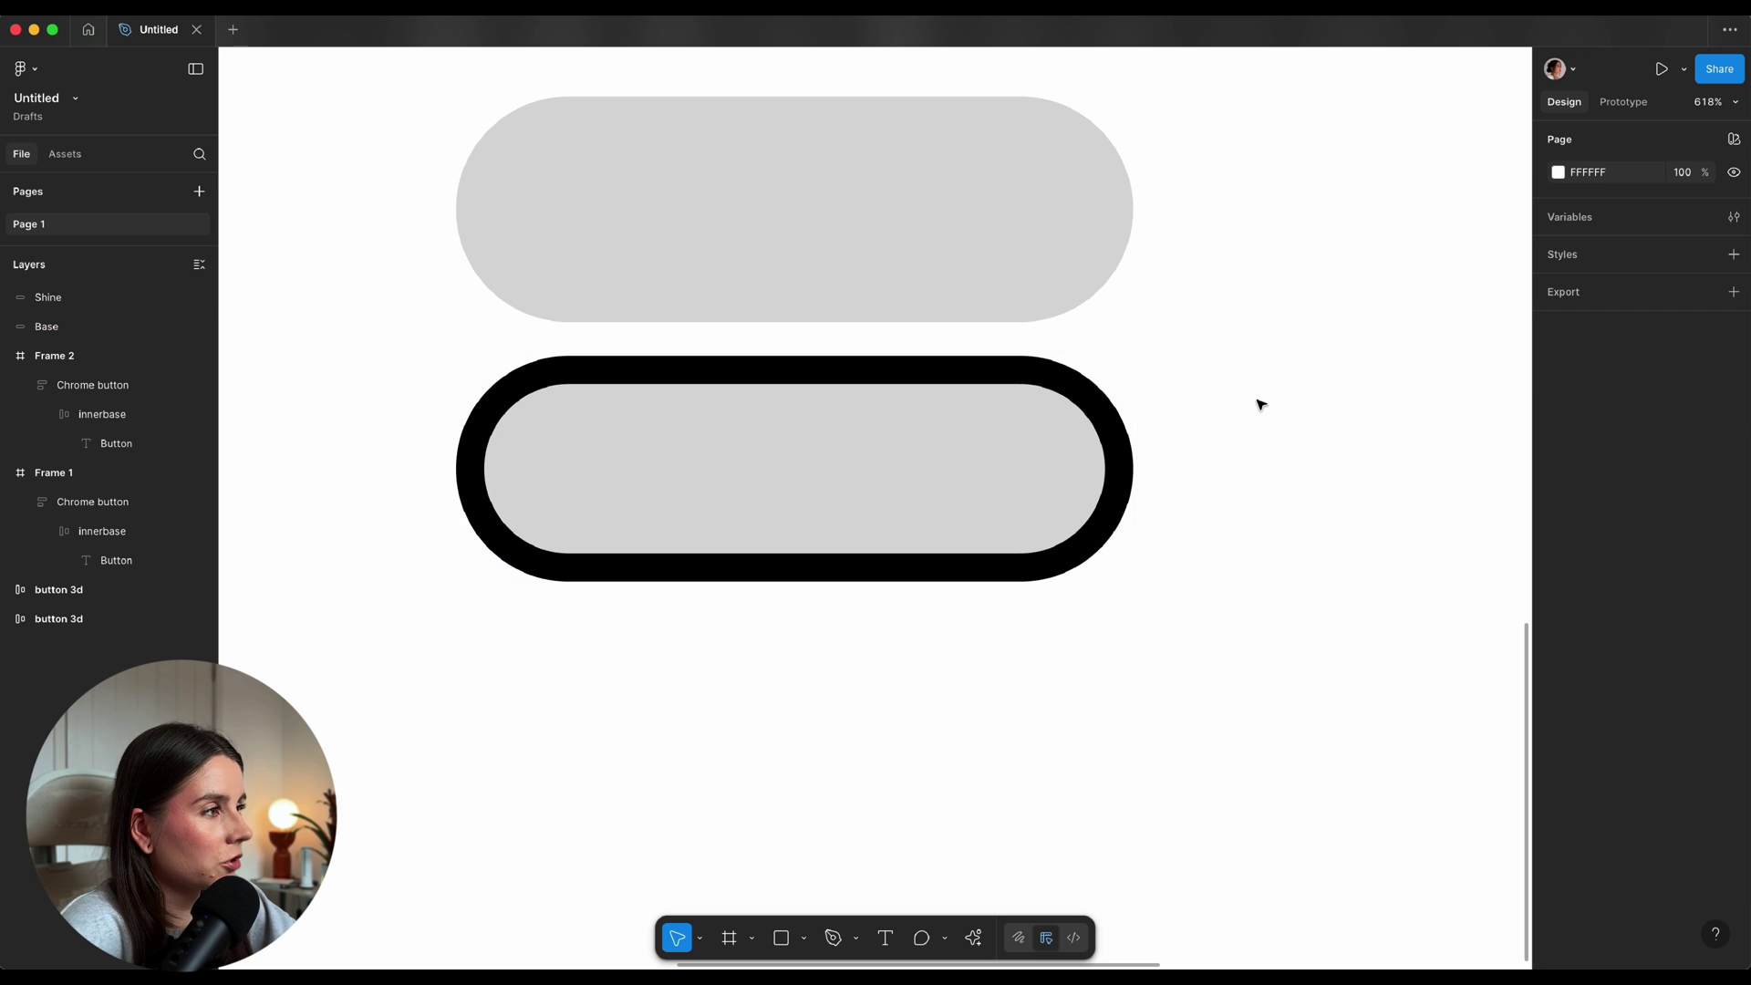
# Move the Shine pill exactly over Base and combine both shapes into a mask group with Base as the mask
pyautogui.moveTo(870, 190); pyautogui.dragTo(868, 450)
pyautogui.moveTo(443, 224); pyautogui.dragTo(1247, 729)
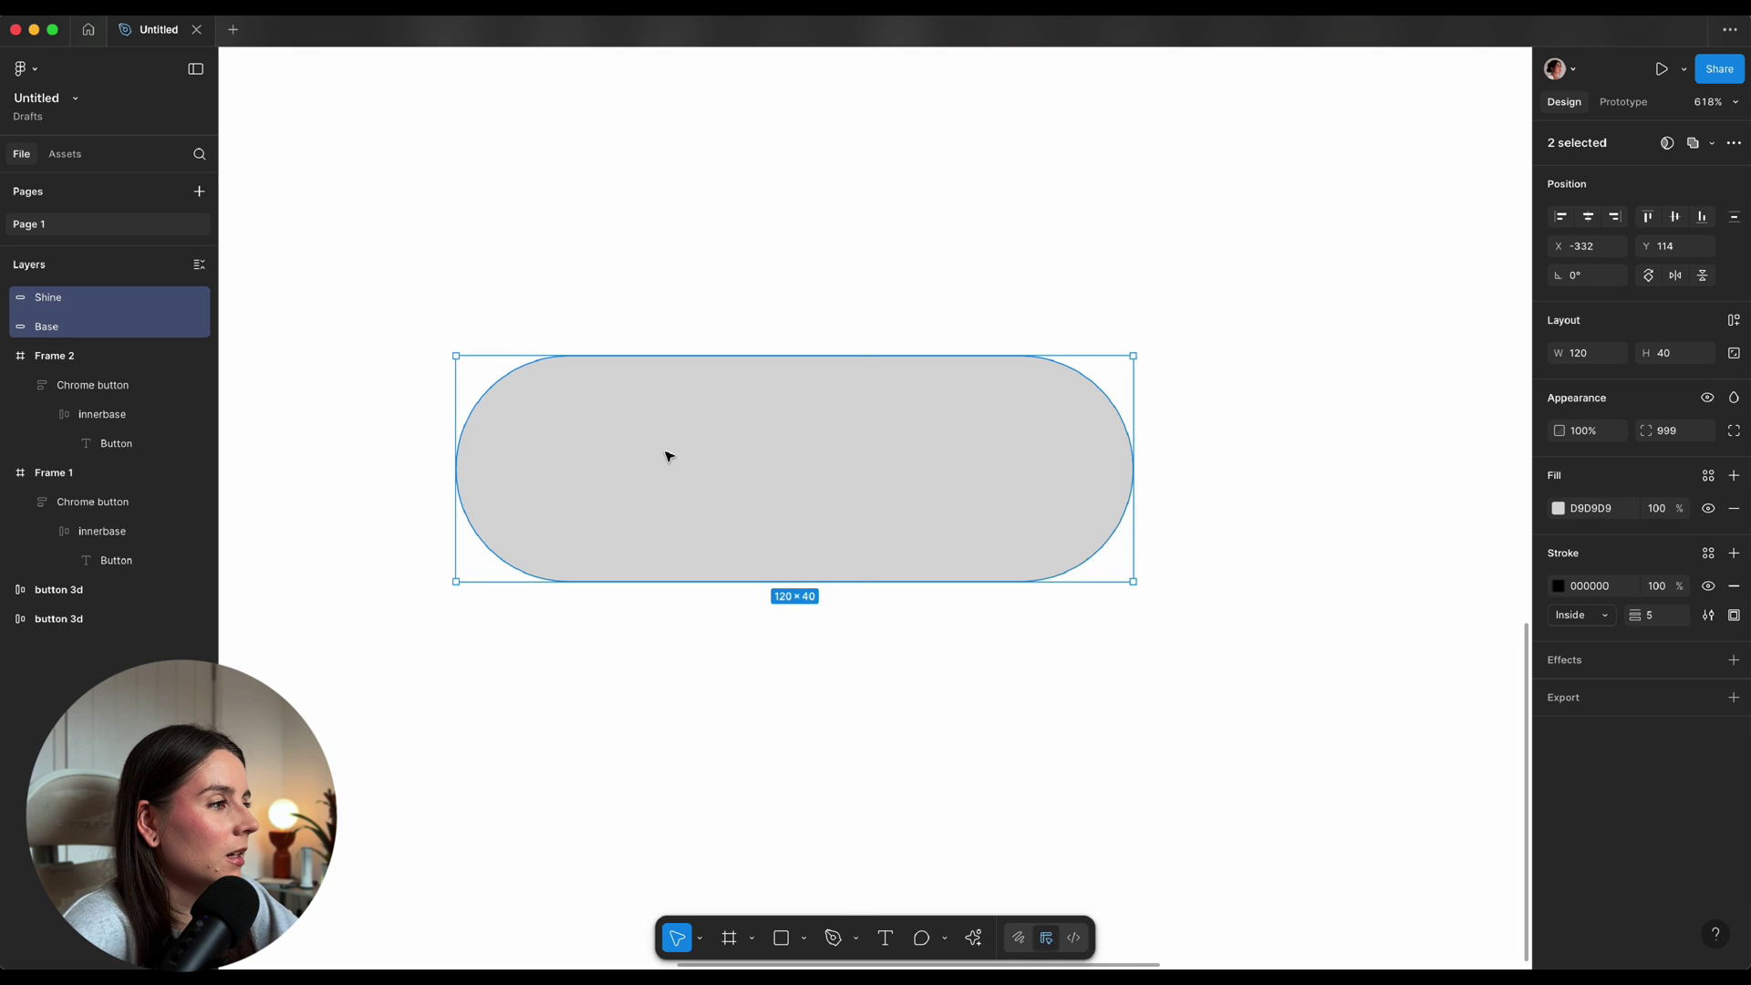
pyautogui.rightClick(669, 456)
pyautogui.click(704, 646)
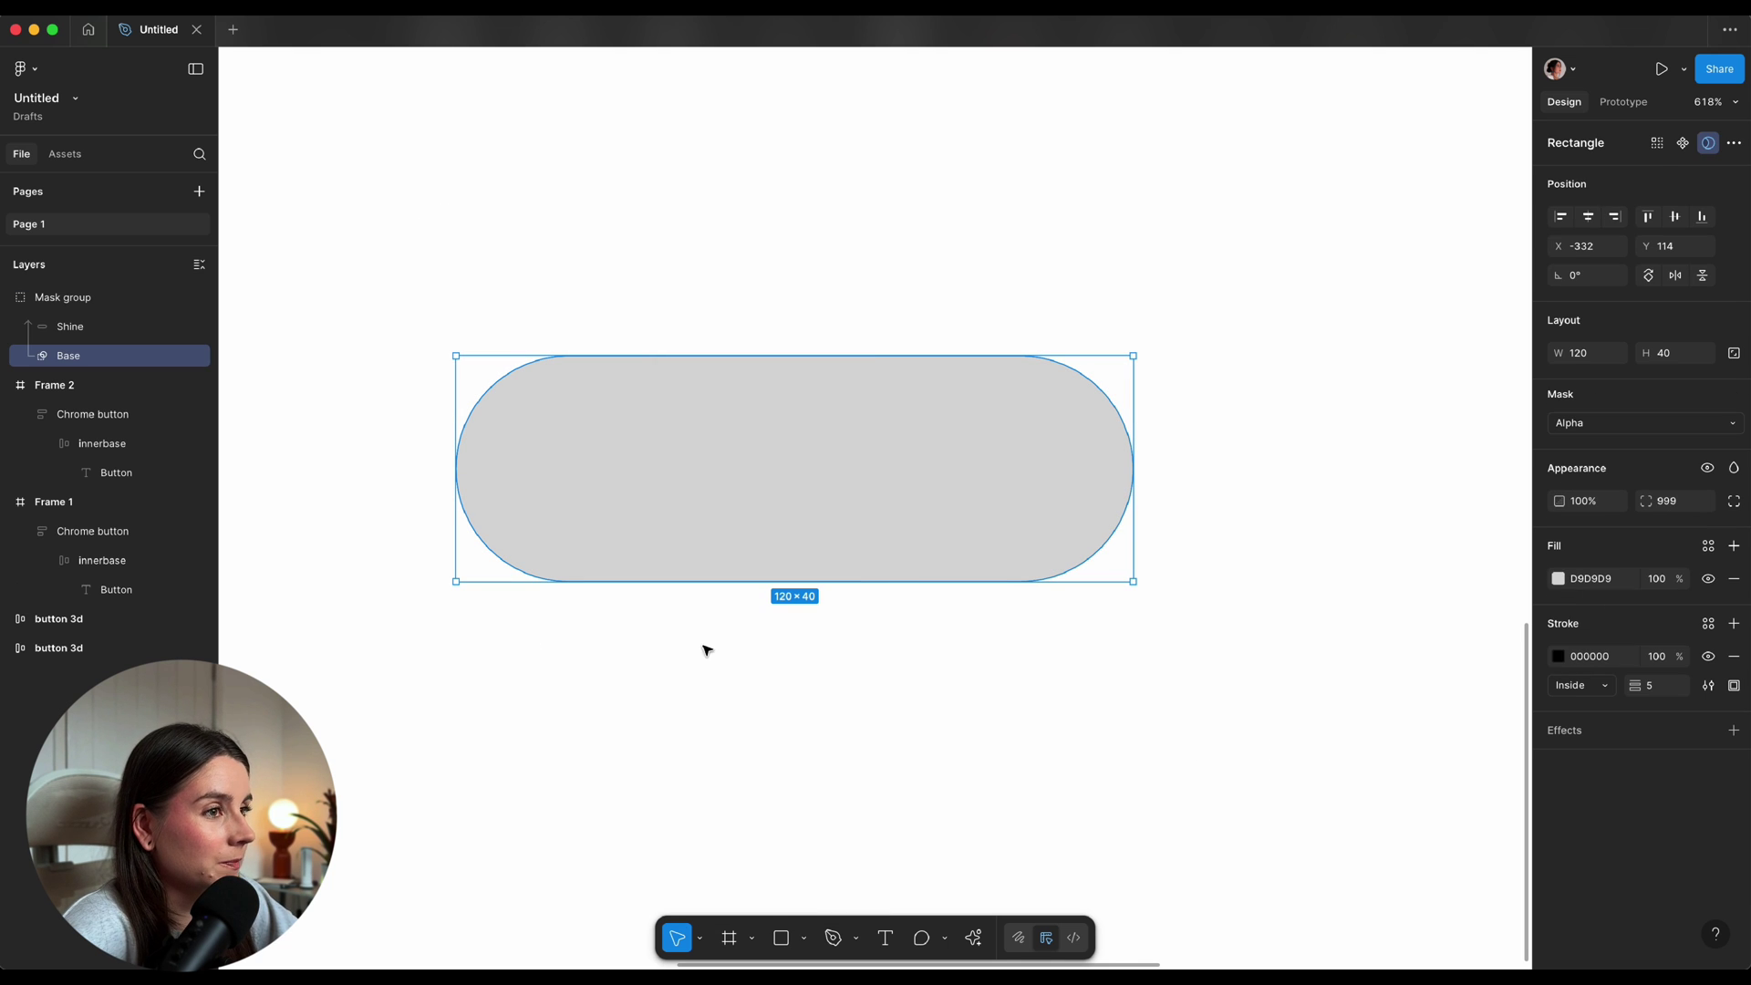
pyautogui.doubleClick(87, 298)
pyautogui.click(390, 296)
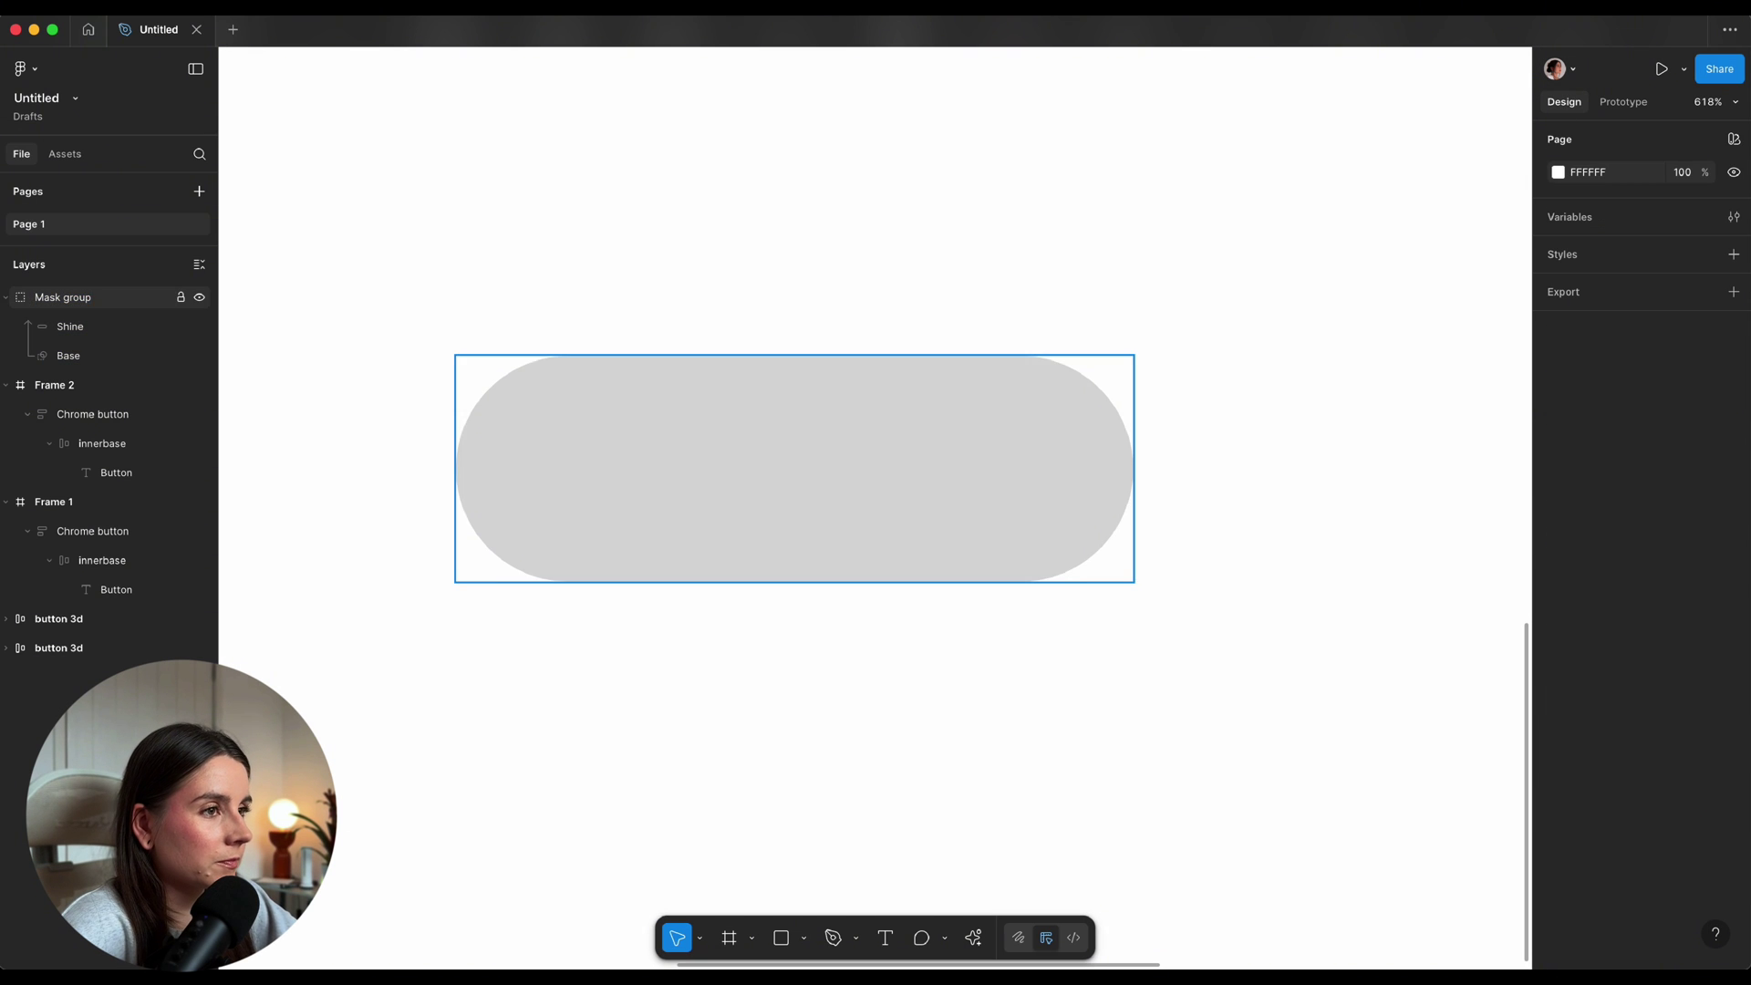
# Remove the D9D9D9 fill from the Base mask layer so only its stroke masks the Shine shape
pyautogui.click(63, 354)
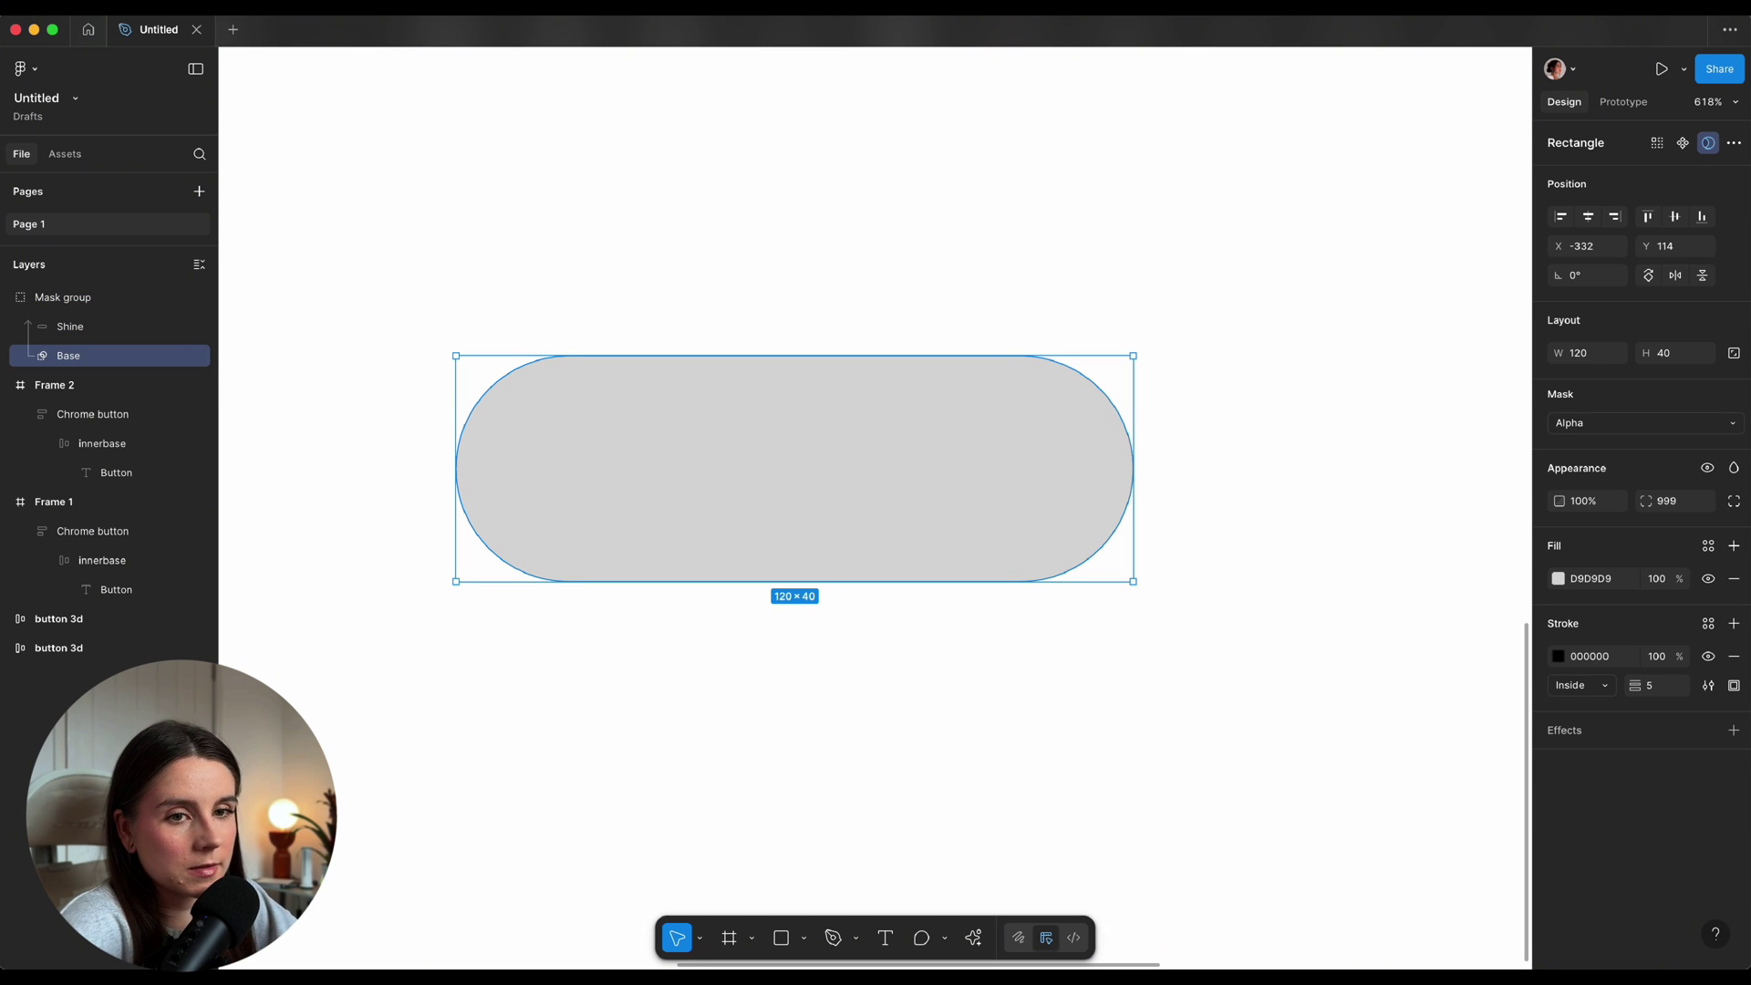
pyautogui.click(1735, 580)
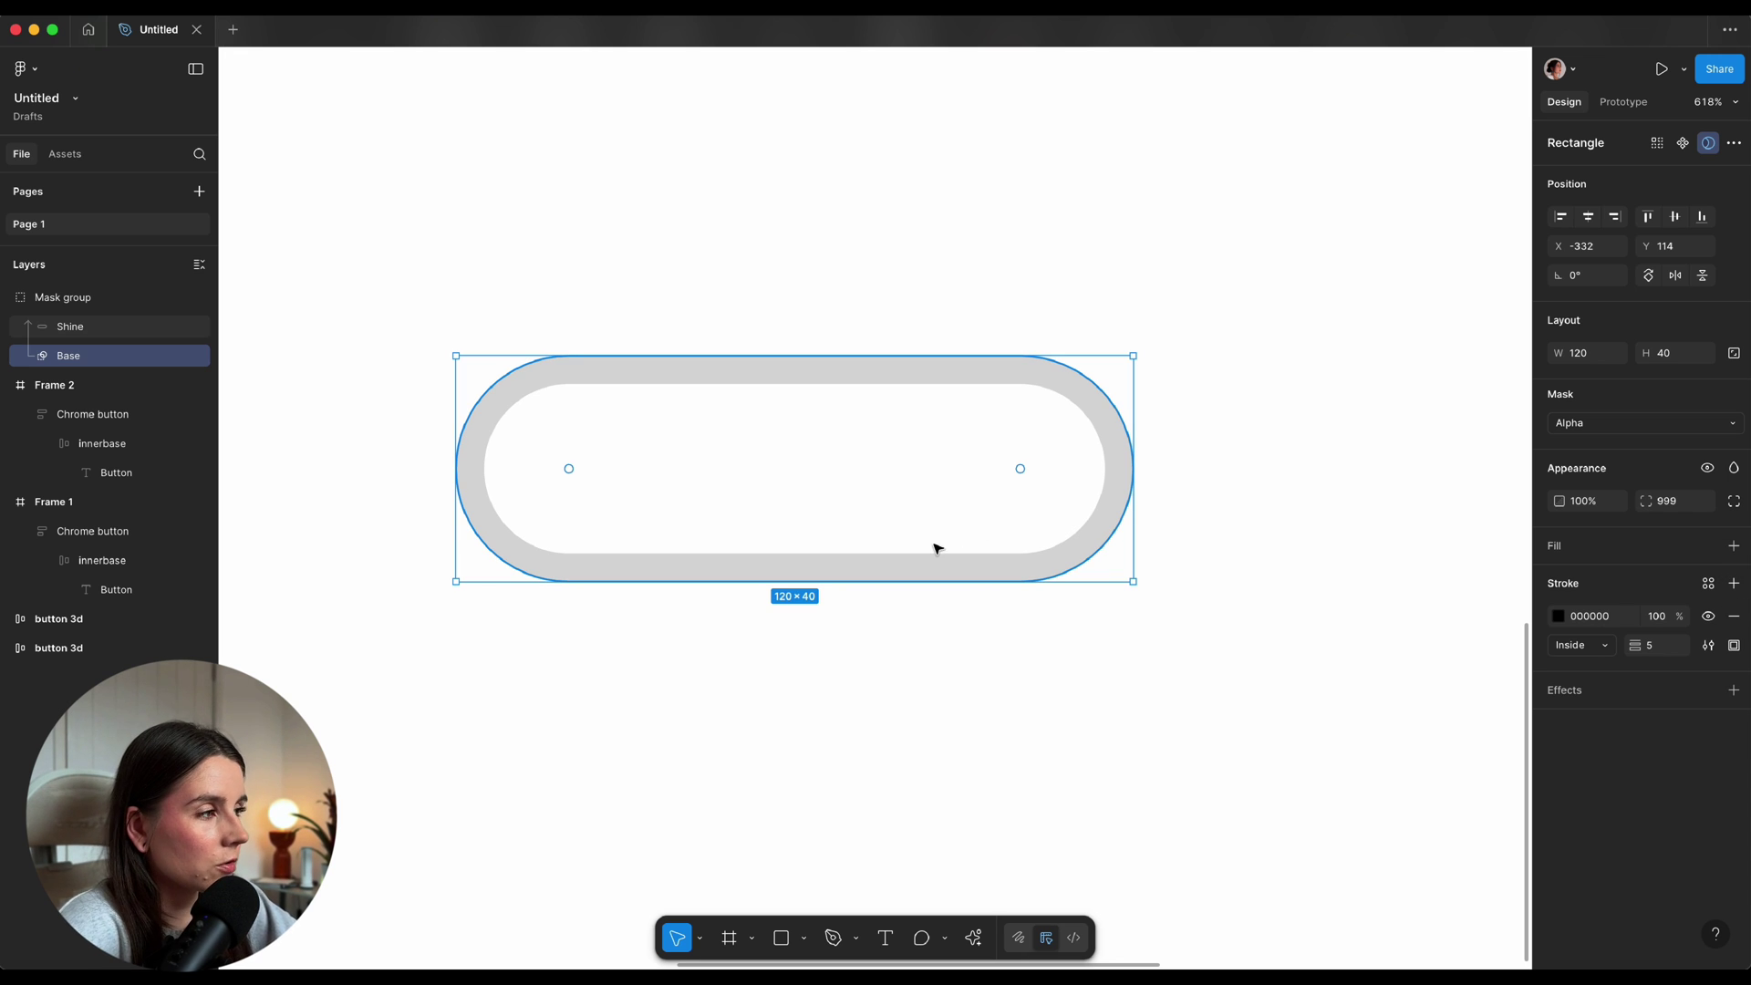
pyautogui.click(1734, 546)
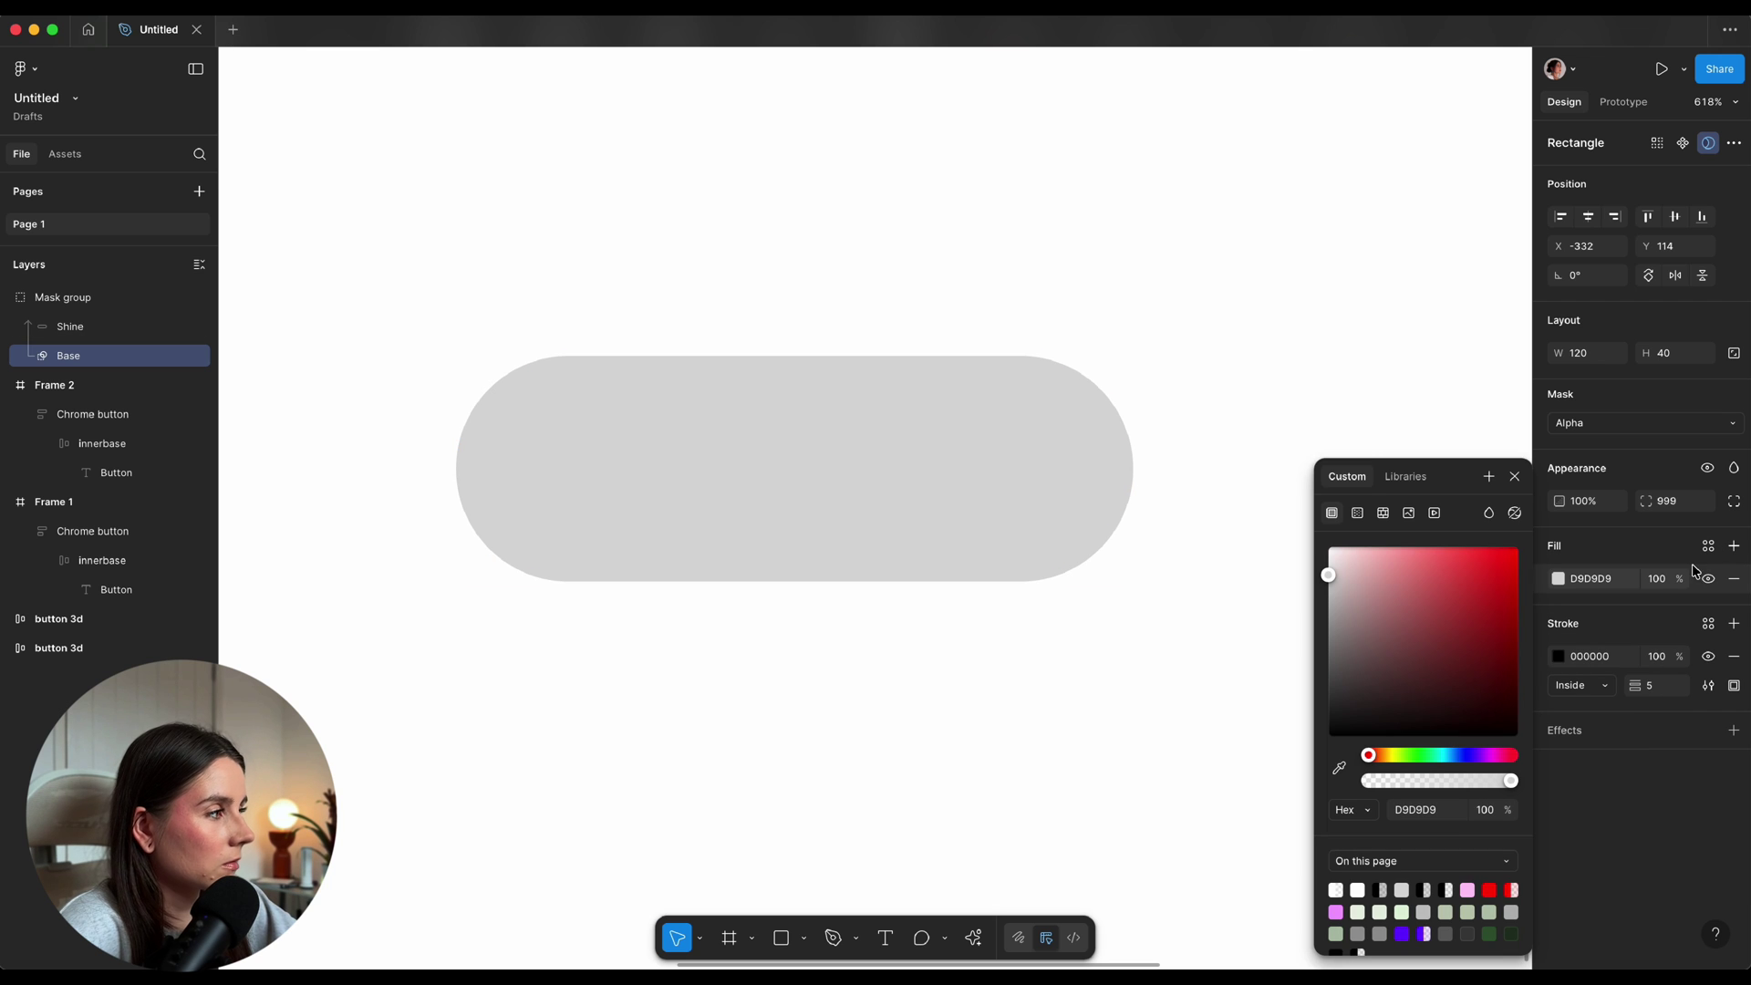
pyautogui.click(1735, 578)
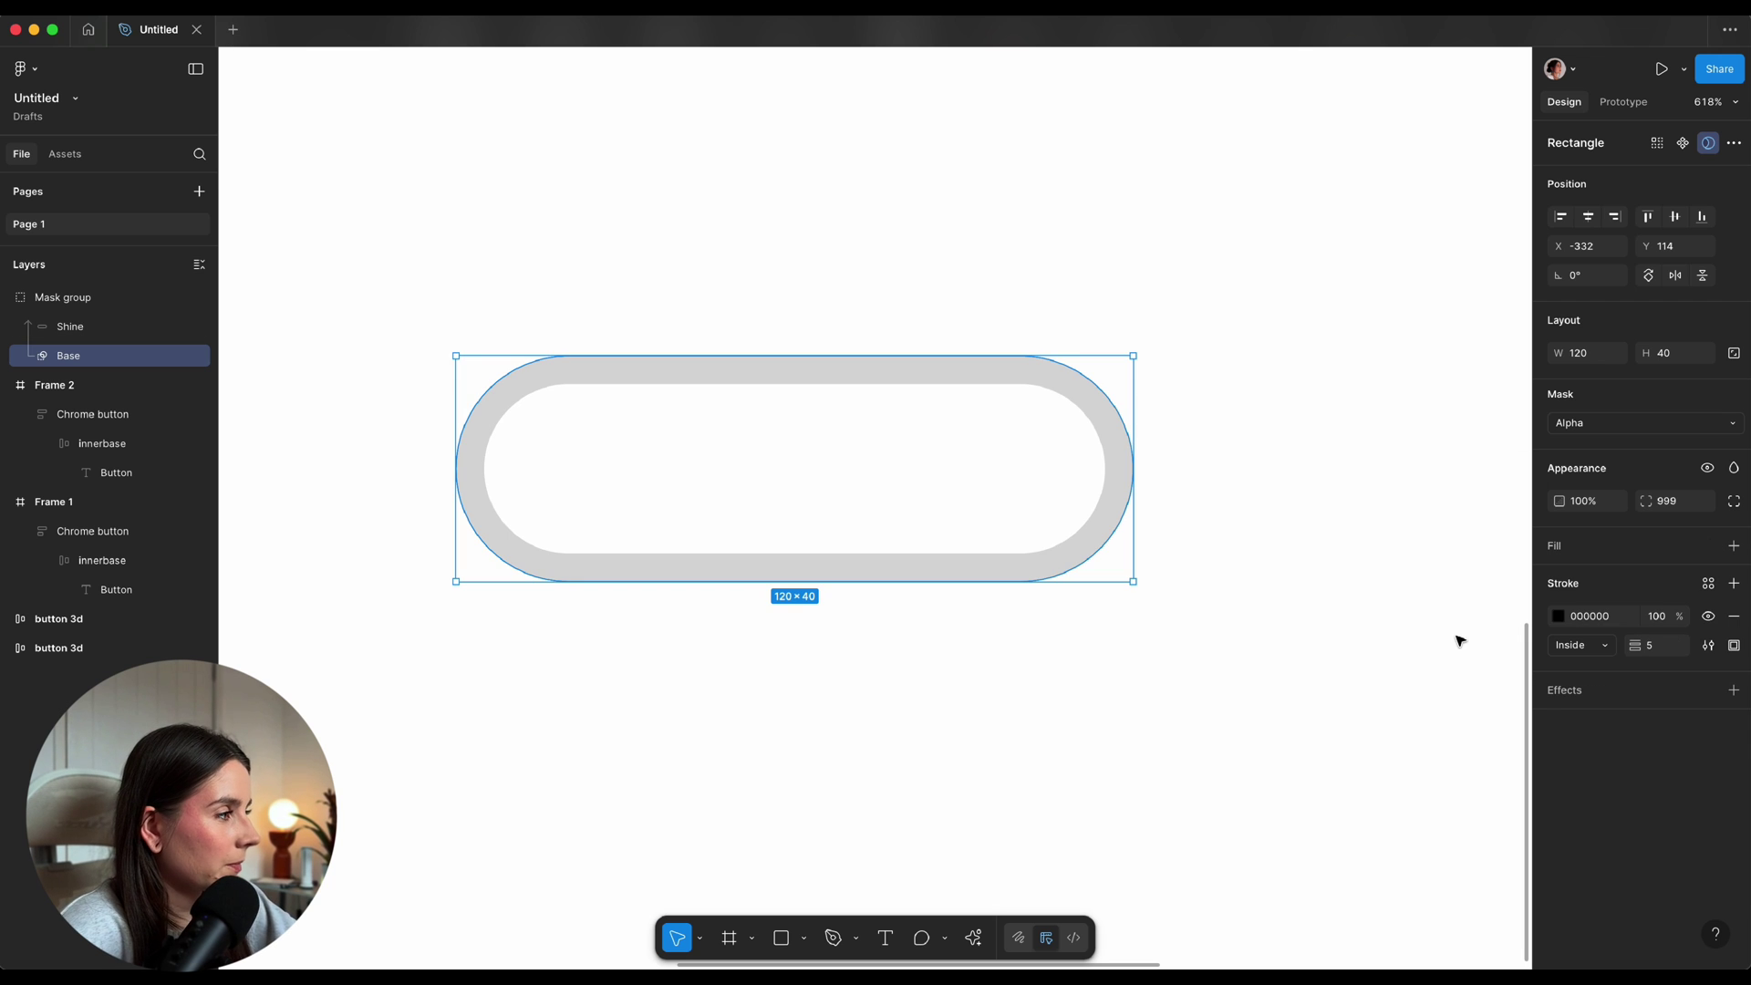
# Change Base's stroke to an angular gradient and add two more stops to it
pyautogui.click(1560, 618)
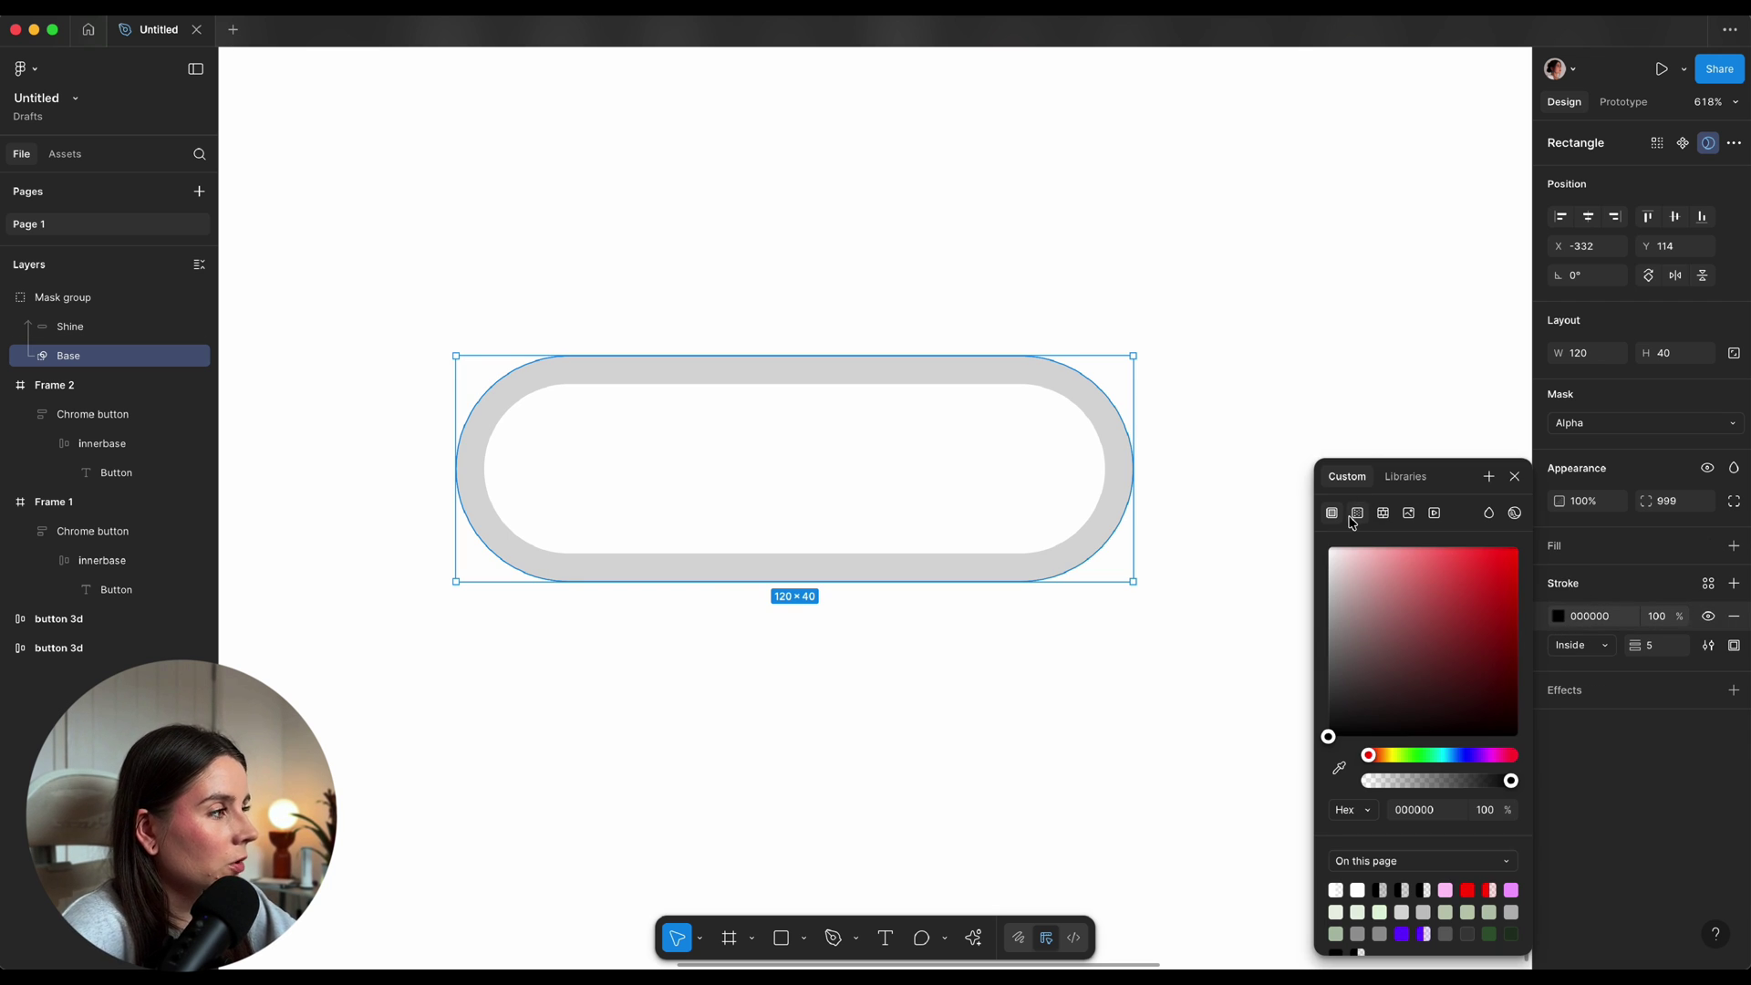
pyautogui.click(1358, 514)
pyautogui.click(1403, 559)
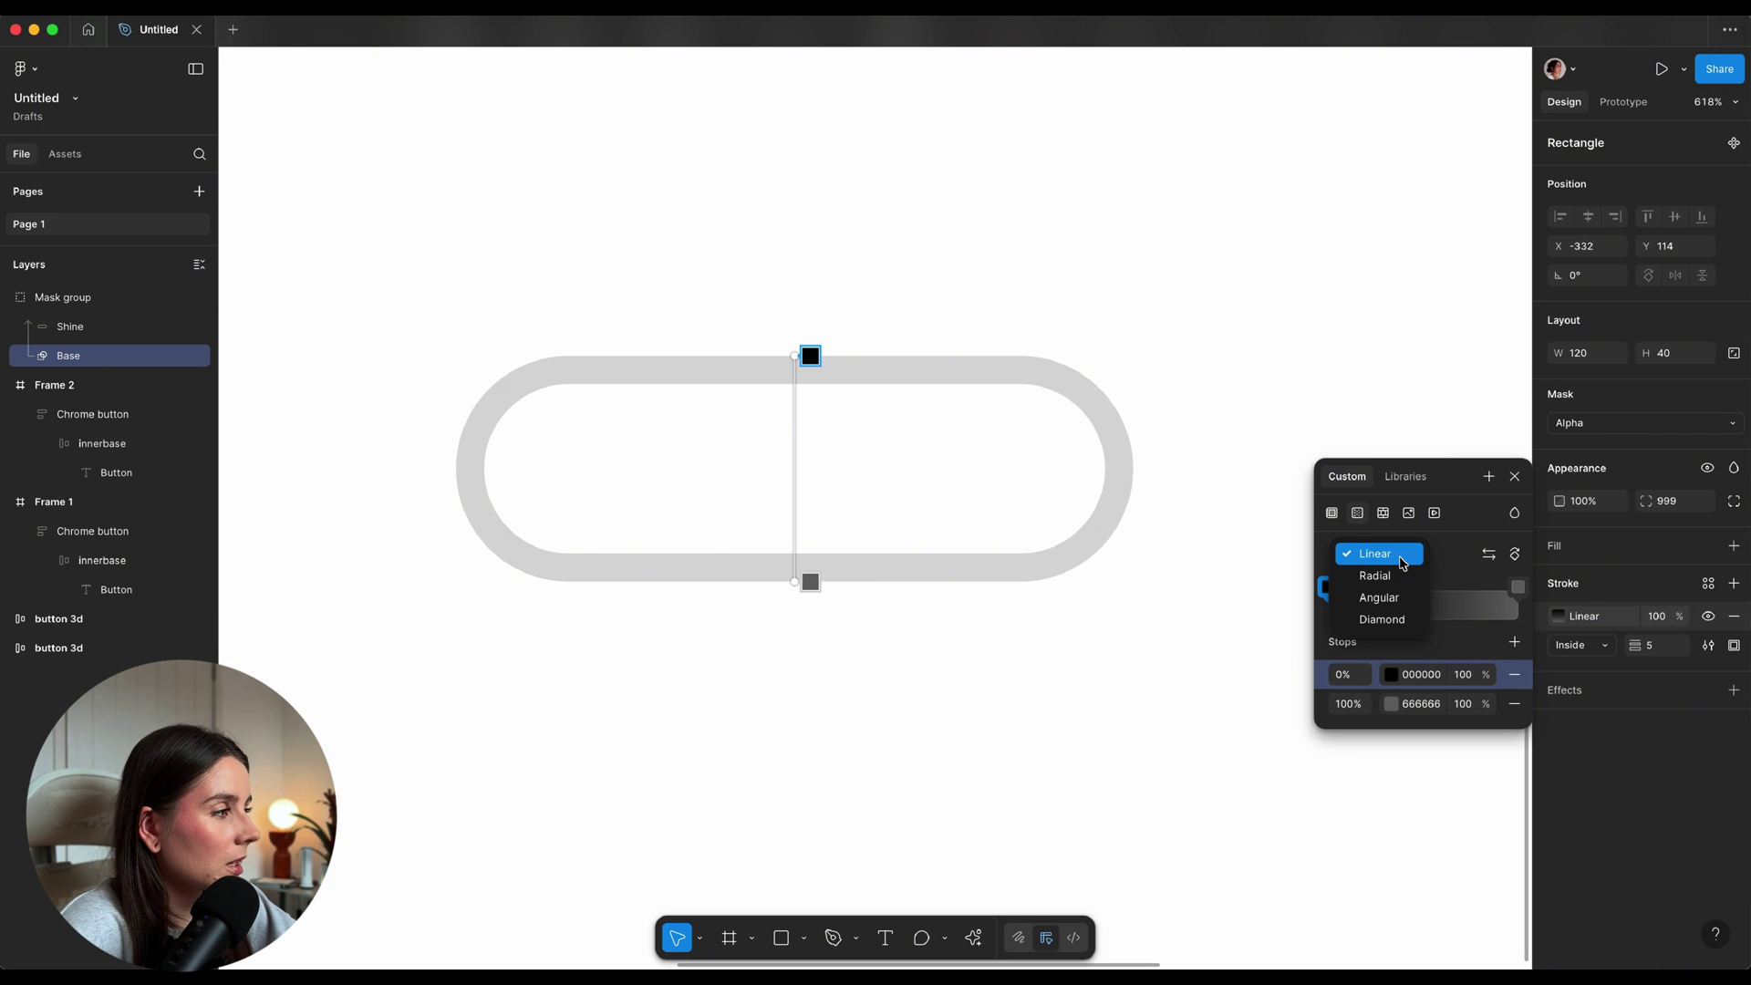
pyautogui.click(1376, 594)
pyautogui.moveTo(1356, 497); pyautogui.dragTo(317, 261)
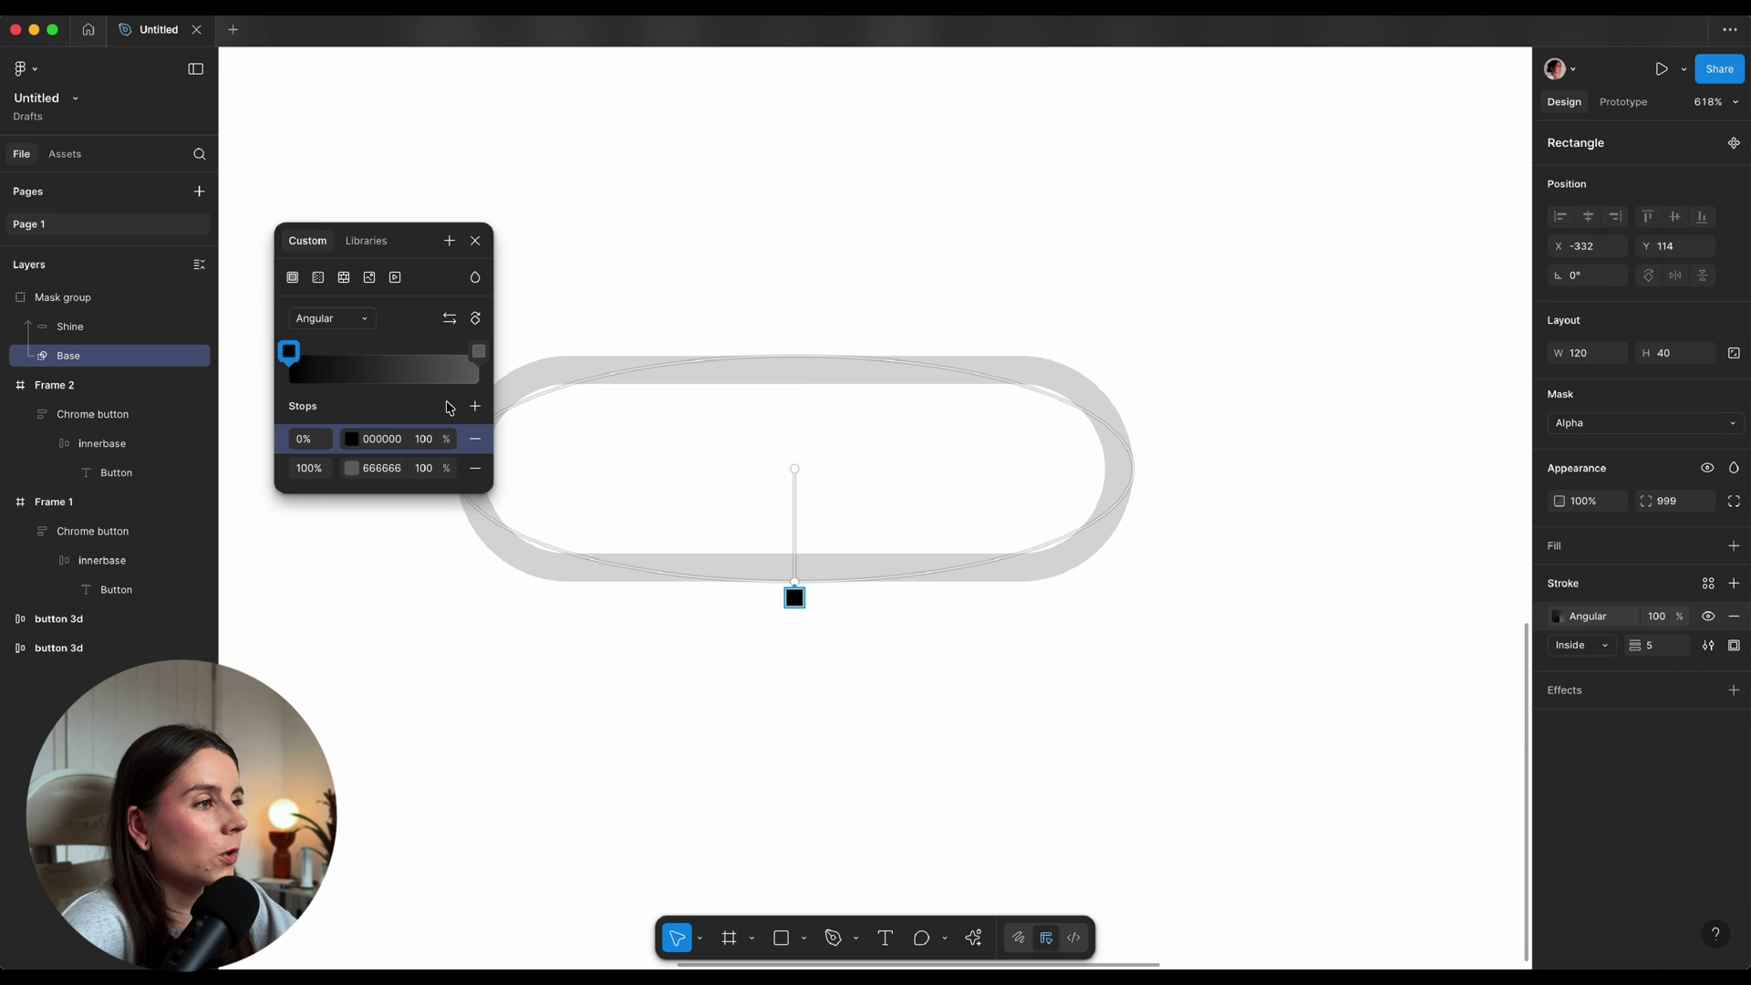
pyautogui.click(474, 407)
pyautogui.click(473, 407)
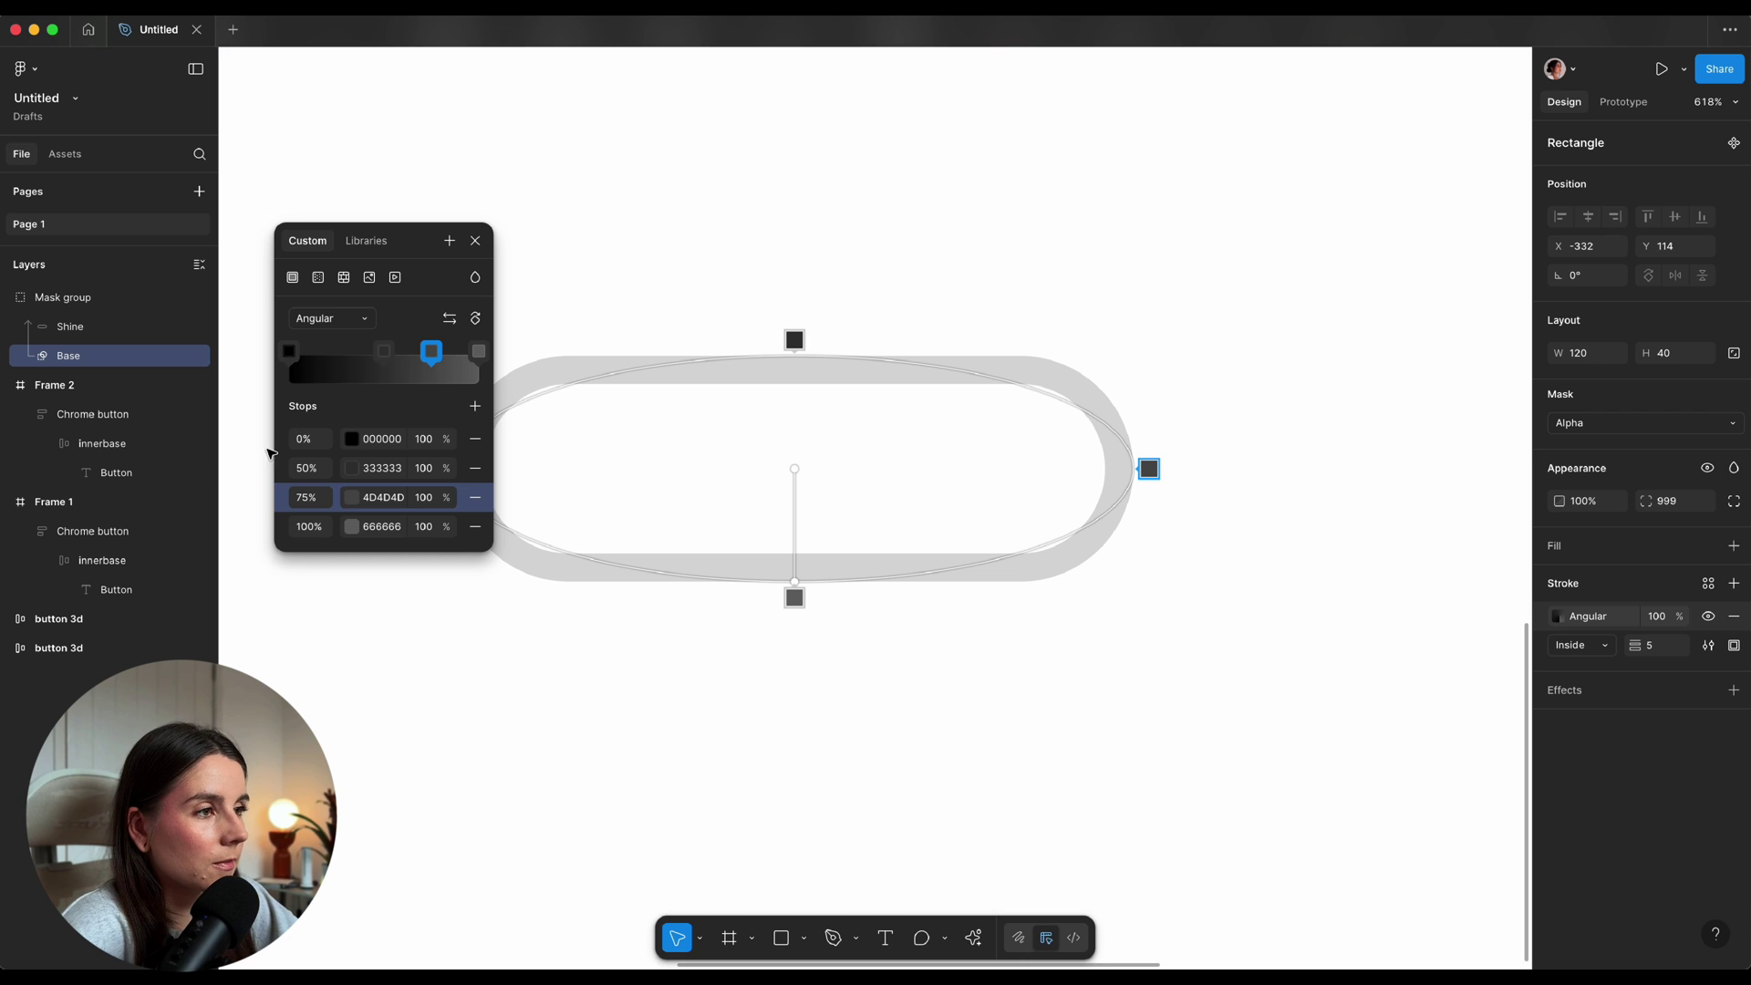
# Position the second stop of Base's stroke gradient at 25% and the last stop at 90%
pyautogui.click(309, 440)
pyautogui.click(309, 469)
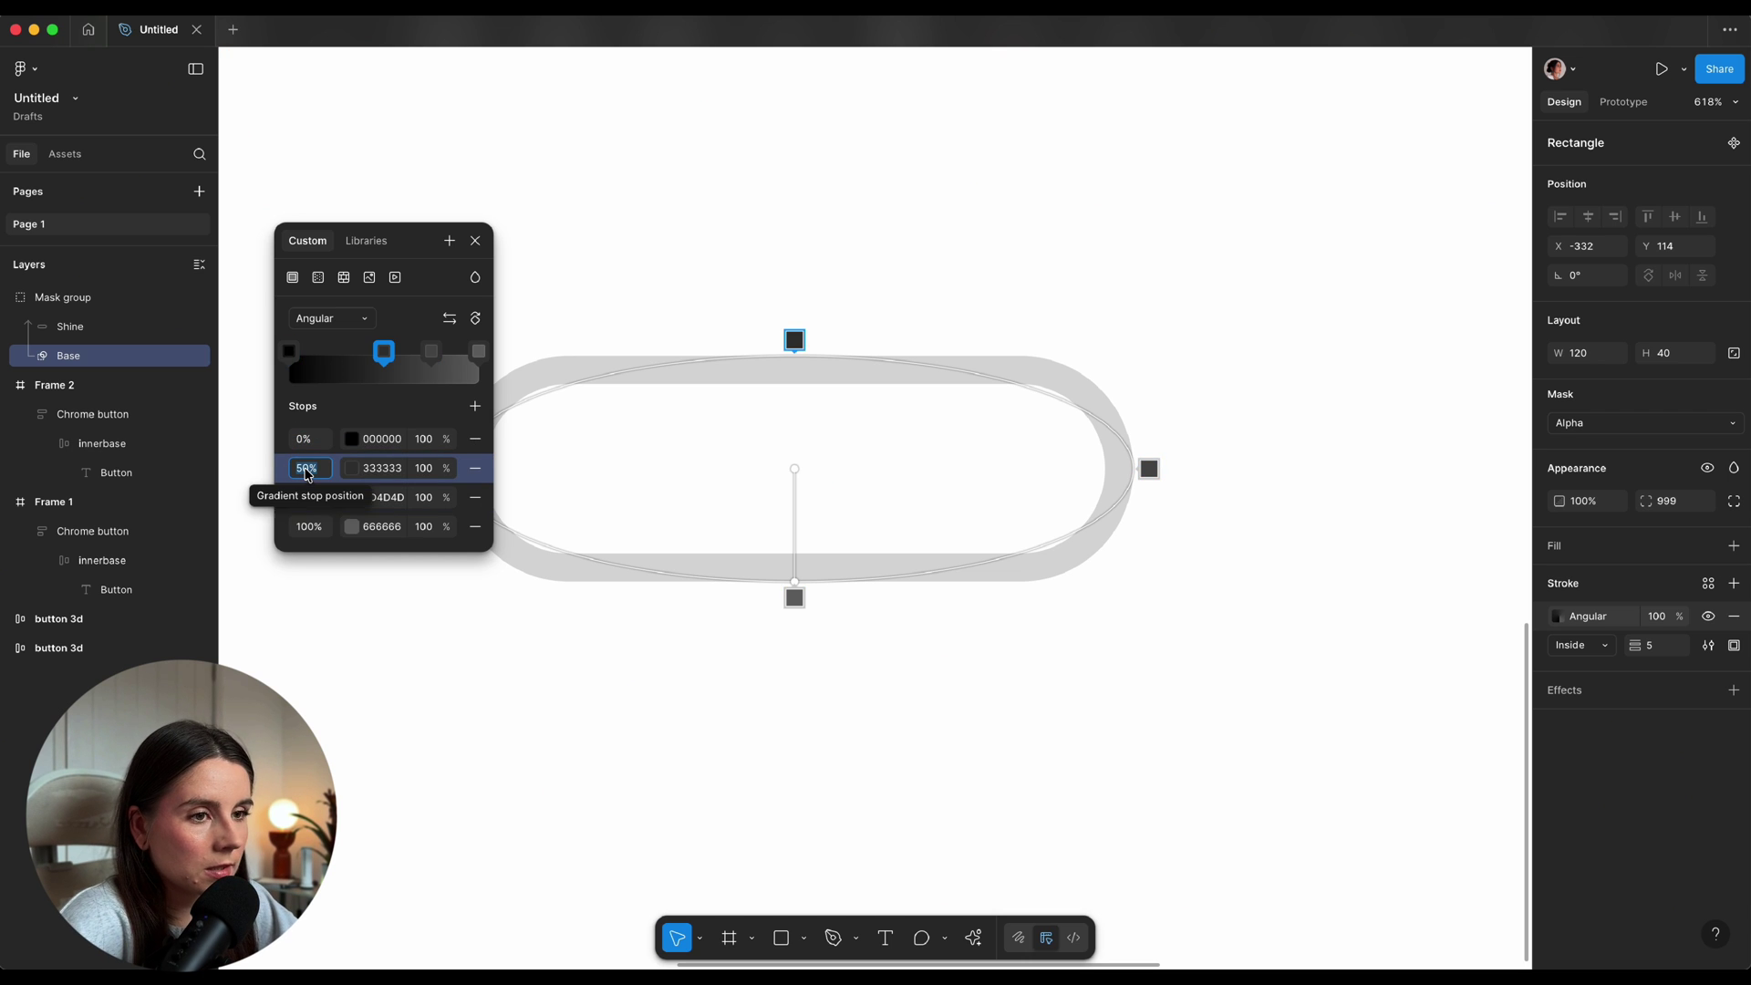
pyautogui.write('2')
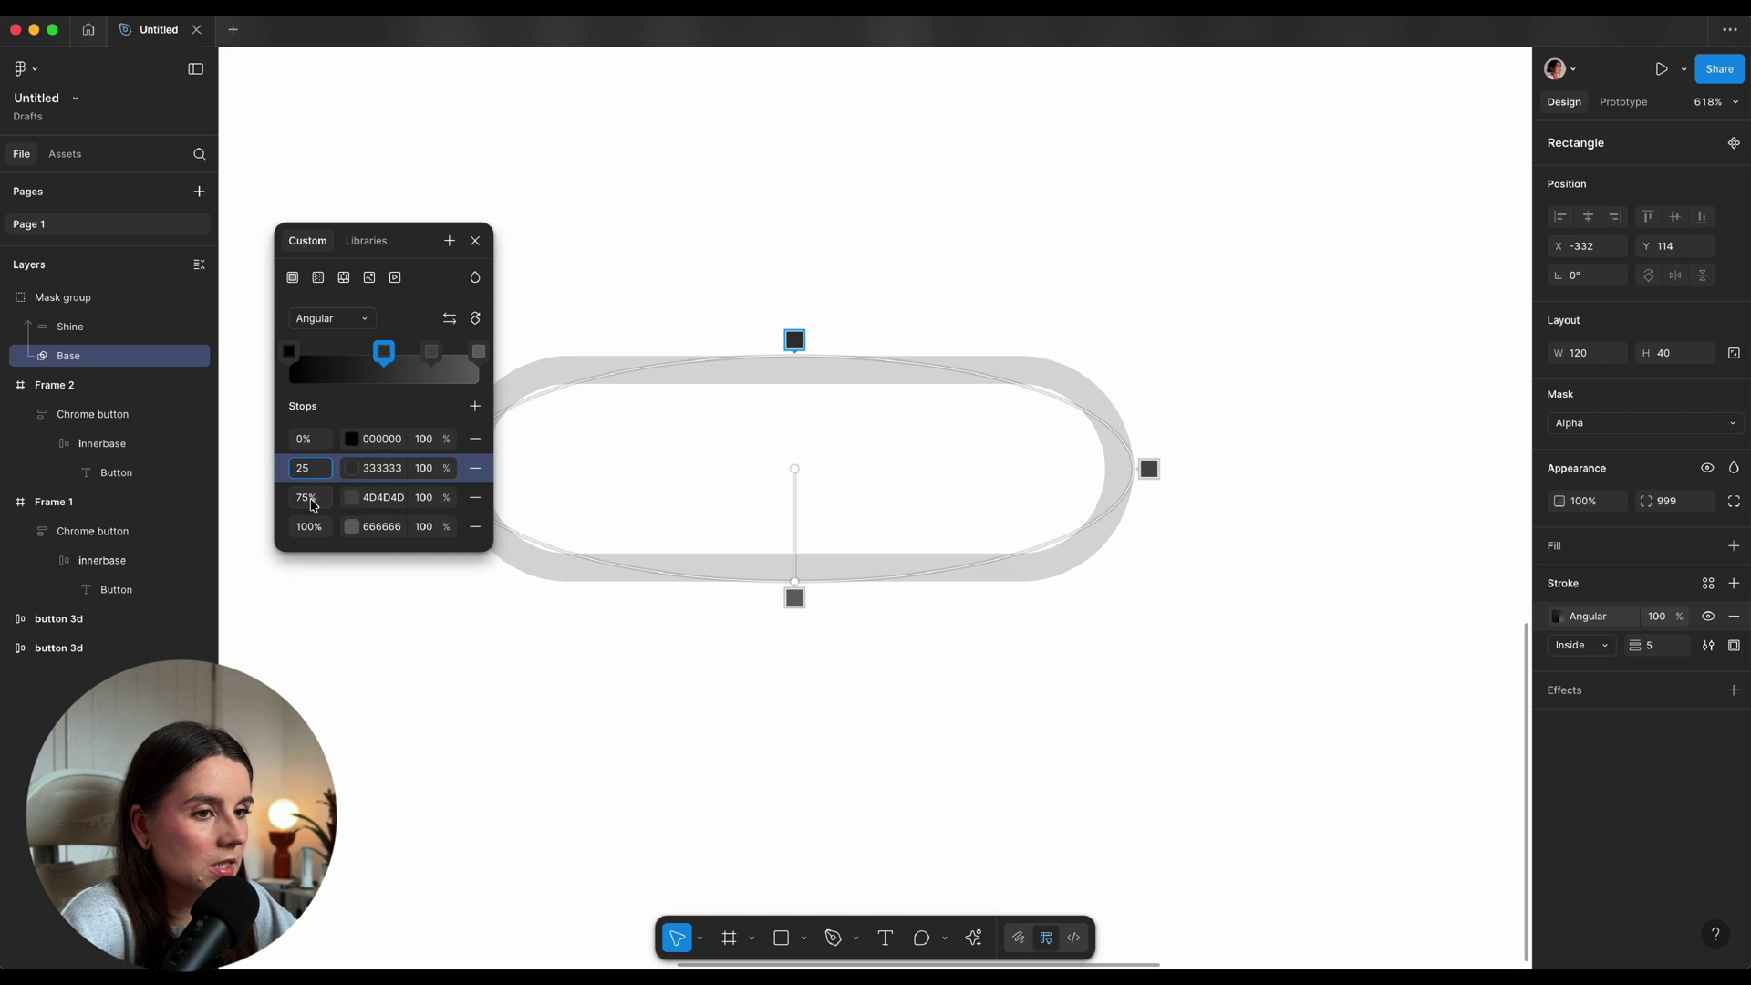
pyautogui.write('5')
pyautogui.click(309, 526)
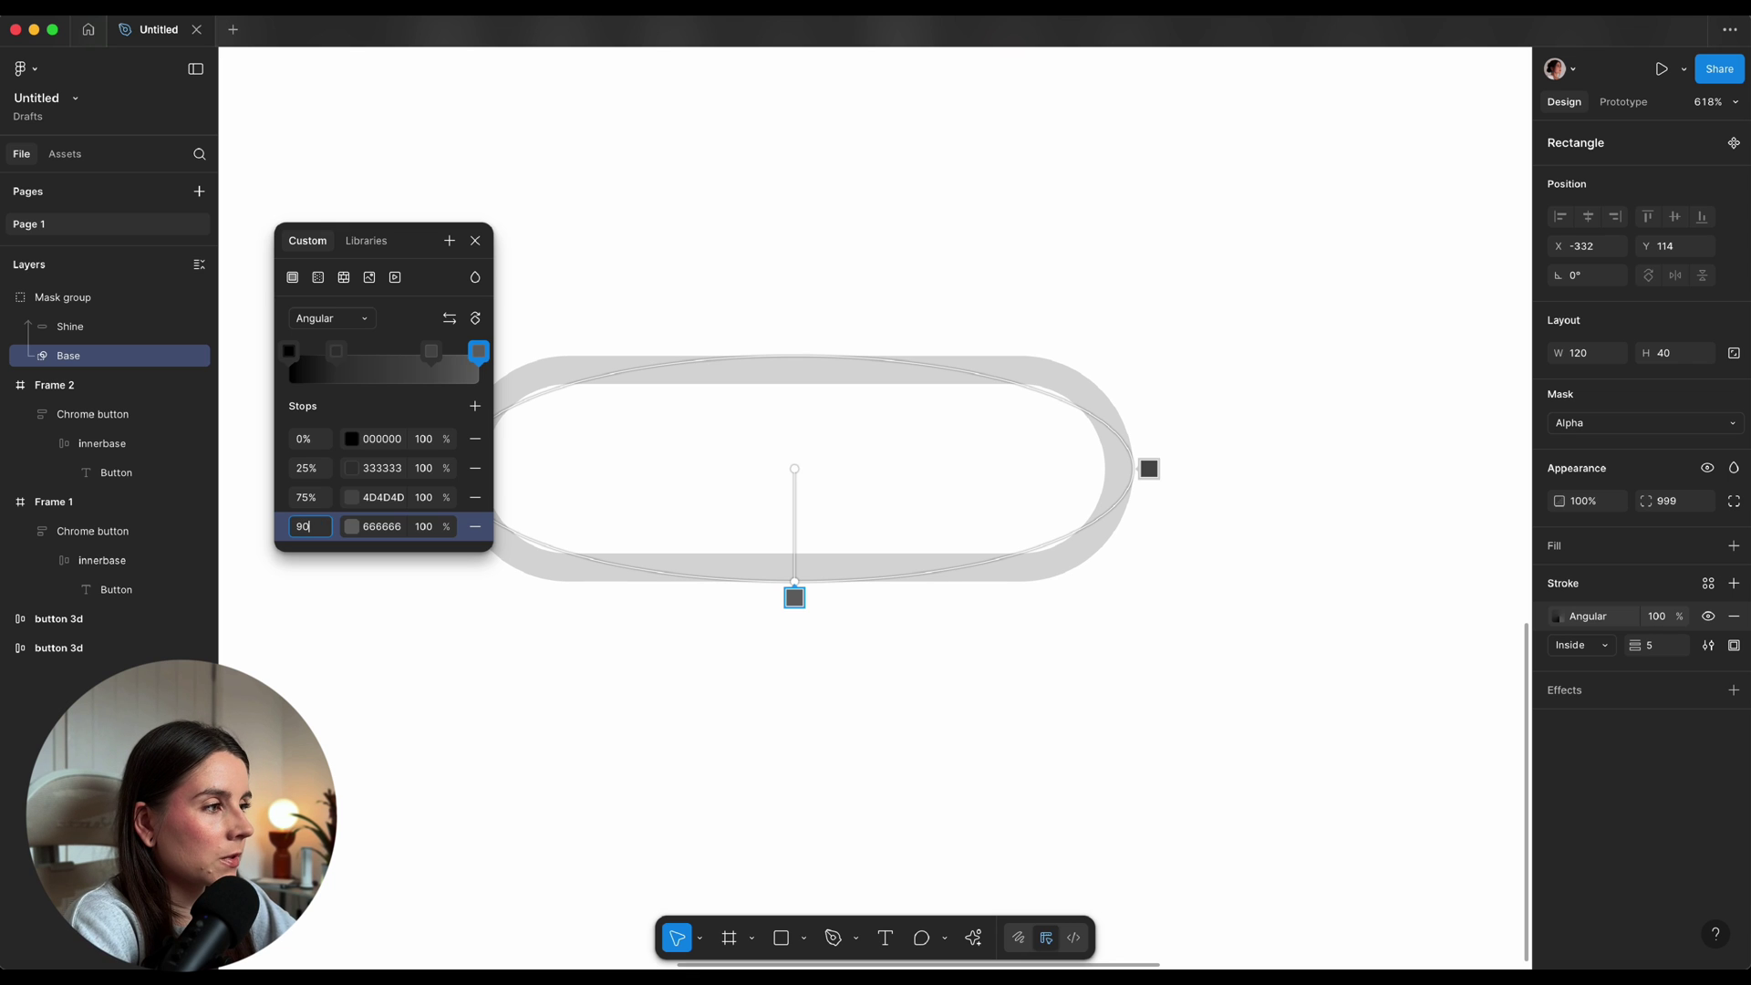
pyautogui.write('90')
pyautogui.press('Return')
# Set all four stops of Base's angular stroke gradient to white FFFFFF
pyautogui.click(383, 439)
pyautogui.write('ff')
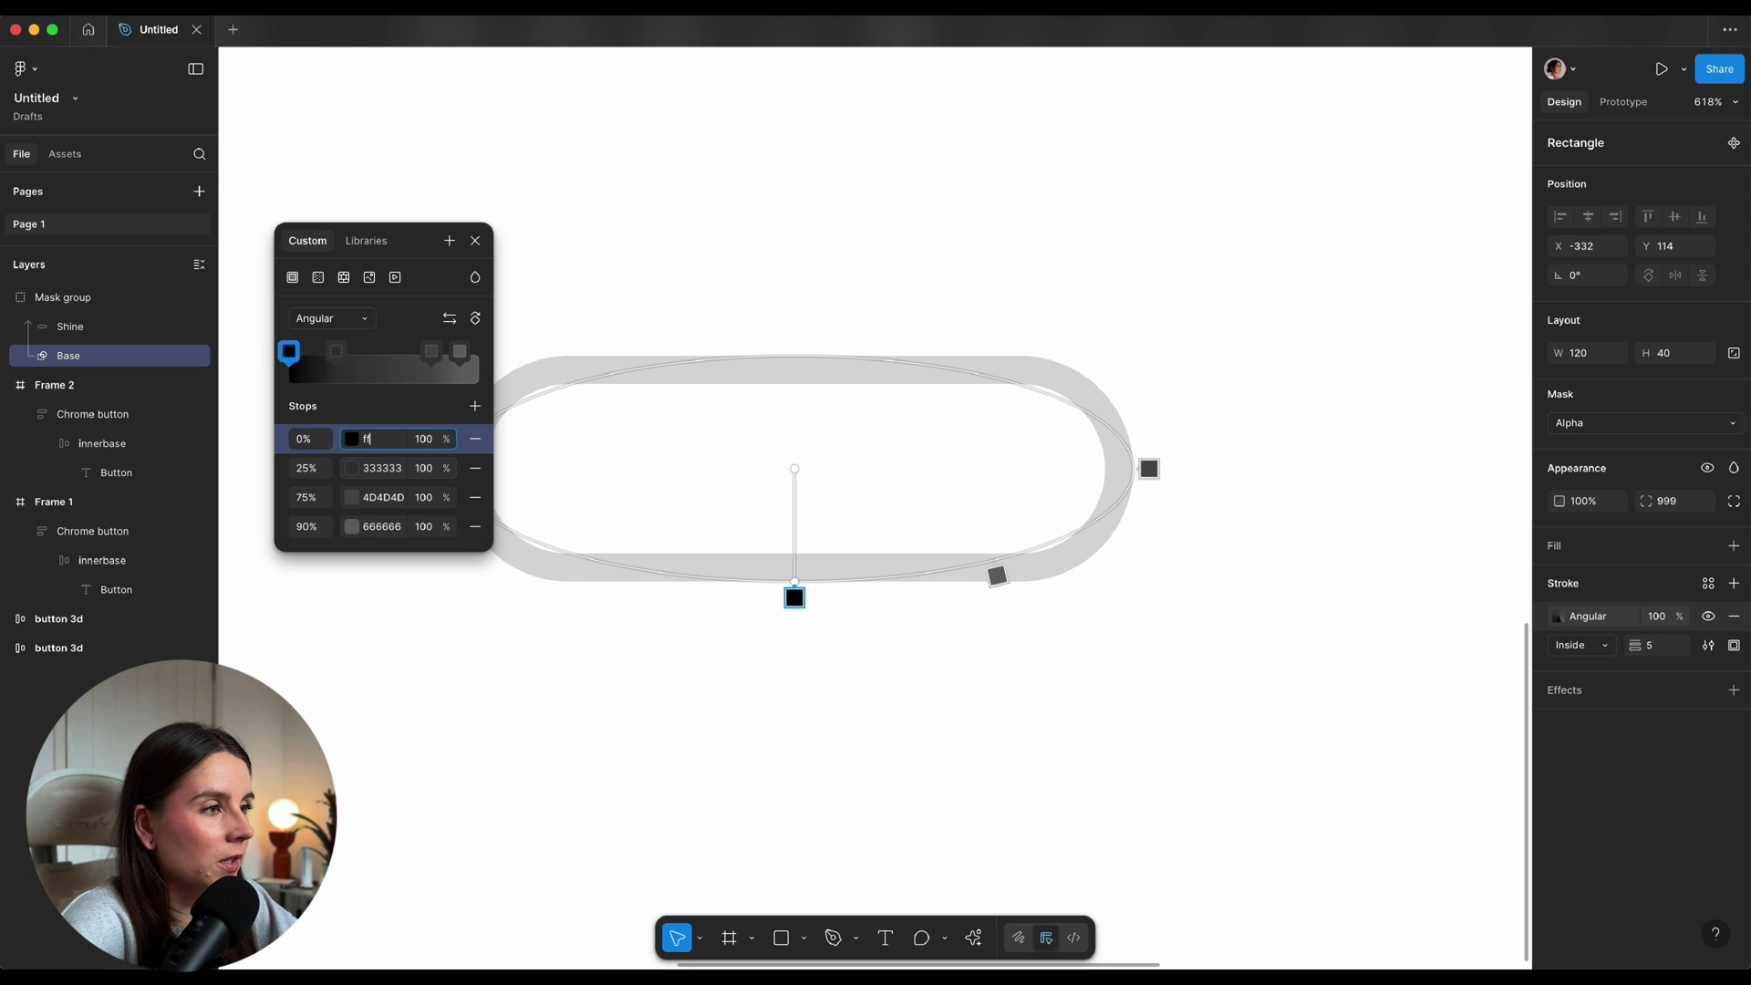
pyautogui.write('f')
pyautogui.click(389, 468)
pyautogui.write('fff')
pyautogui.click(383, 497)
pyautogui.write('fff')
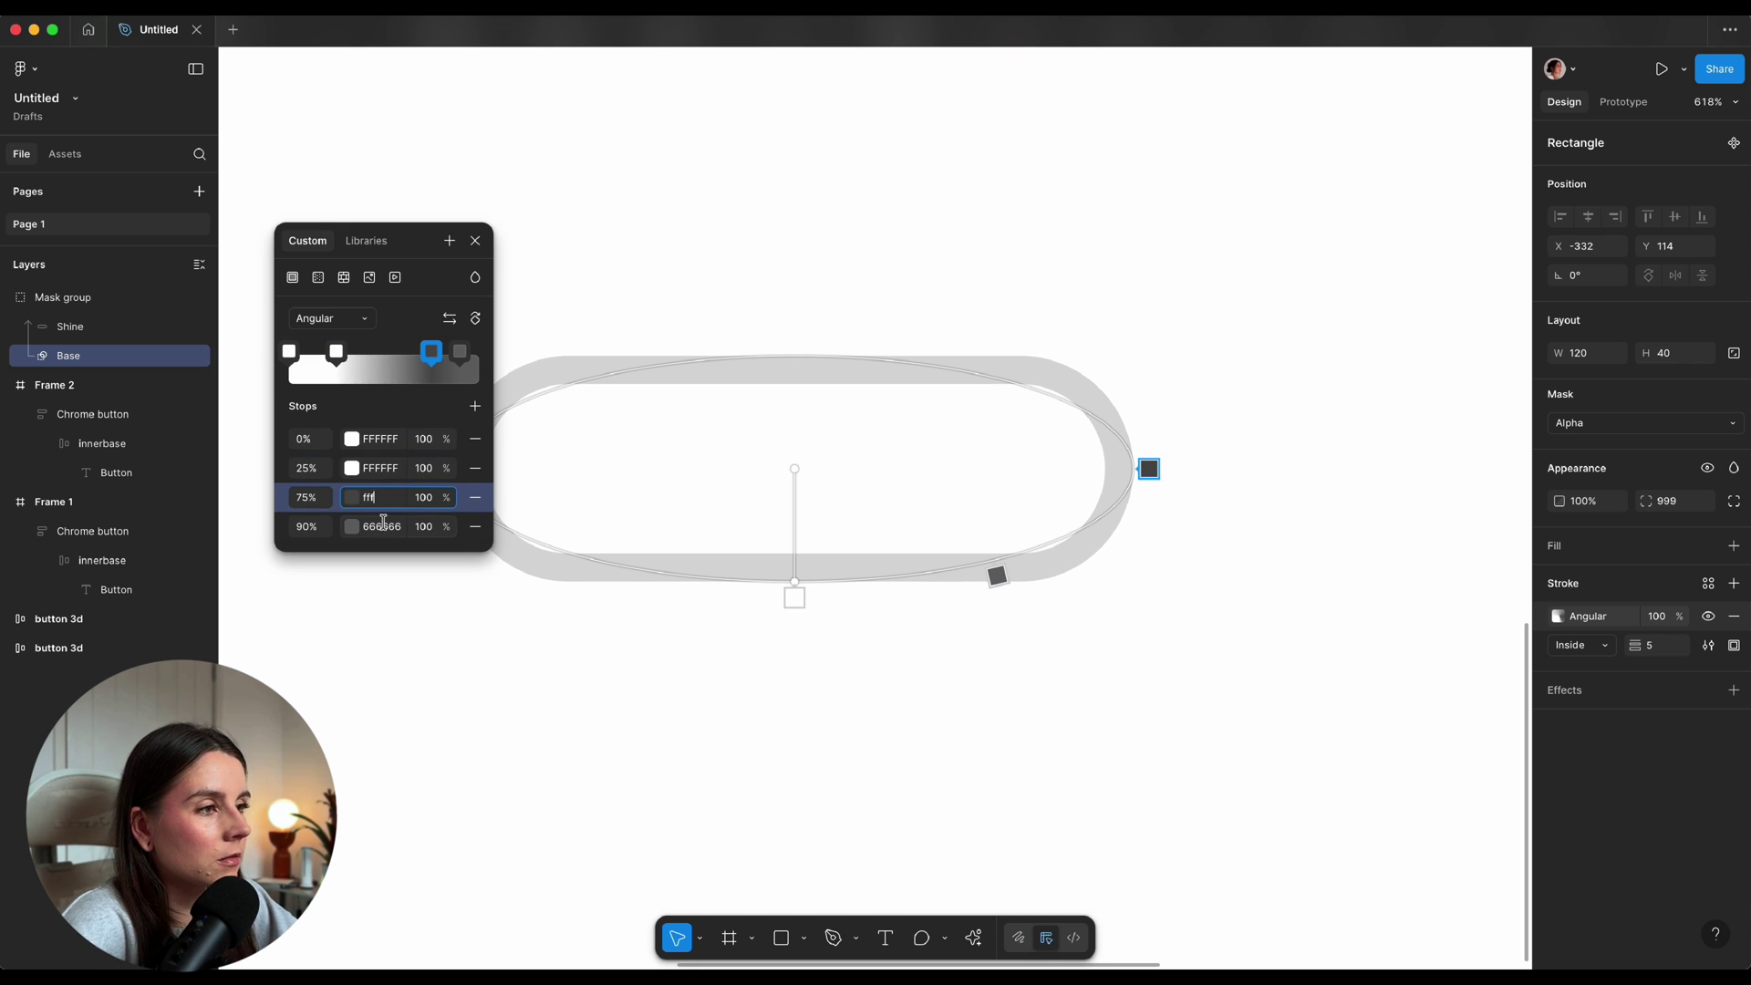
pyautogui.click(383, 526)
pyautogui.write('fff')
# Set the opacity of the stroke gradient's 25% and 75% stops to 0%
pyautogui.click(426, 447)
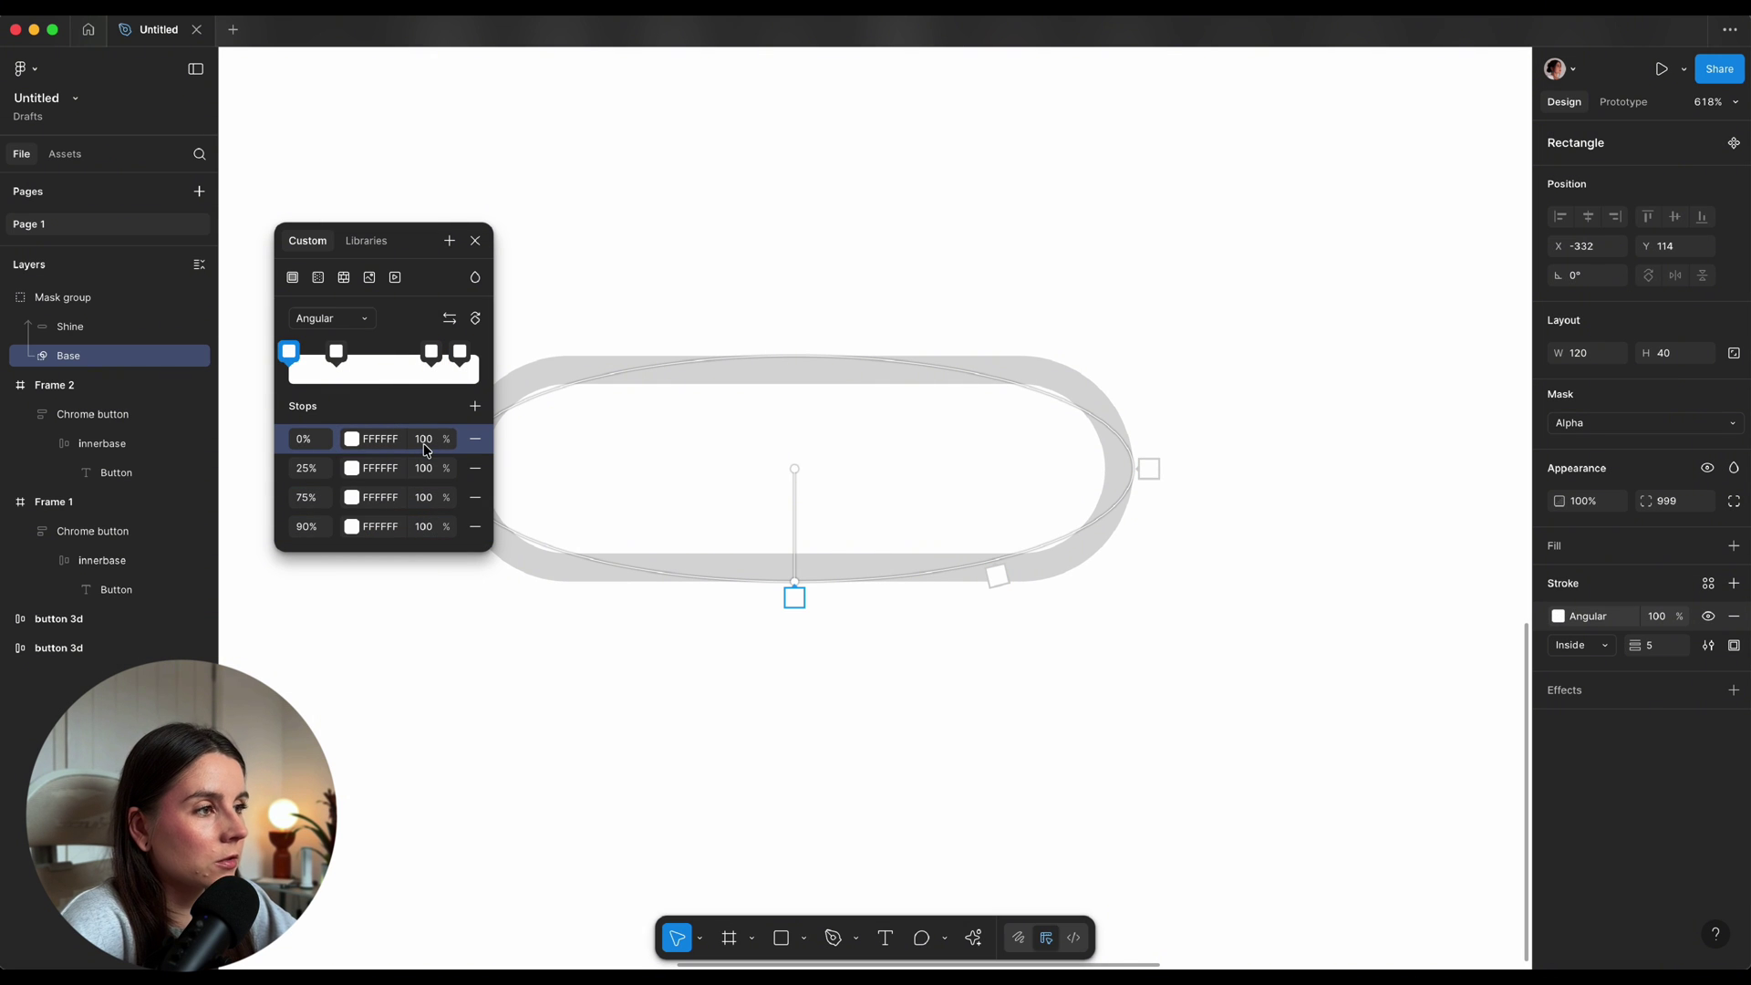
pyautogui.click(424, 469)
pyautogui.write('0')
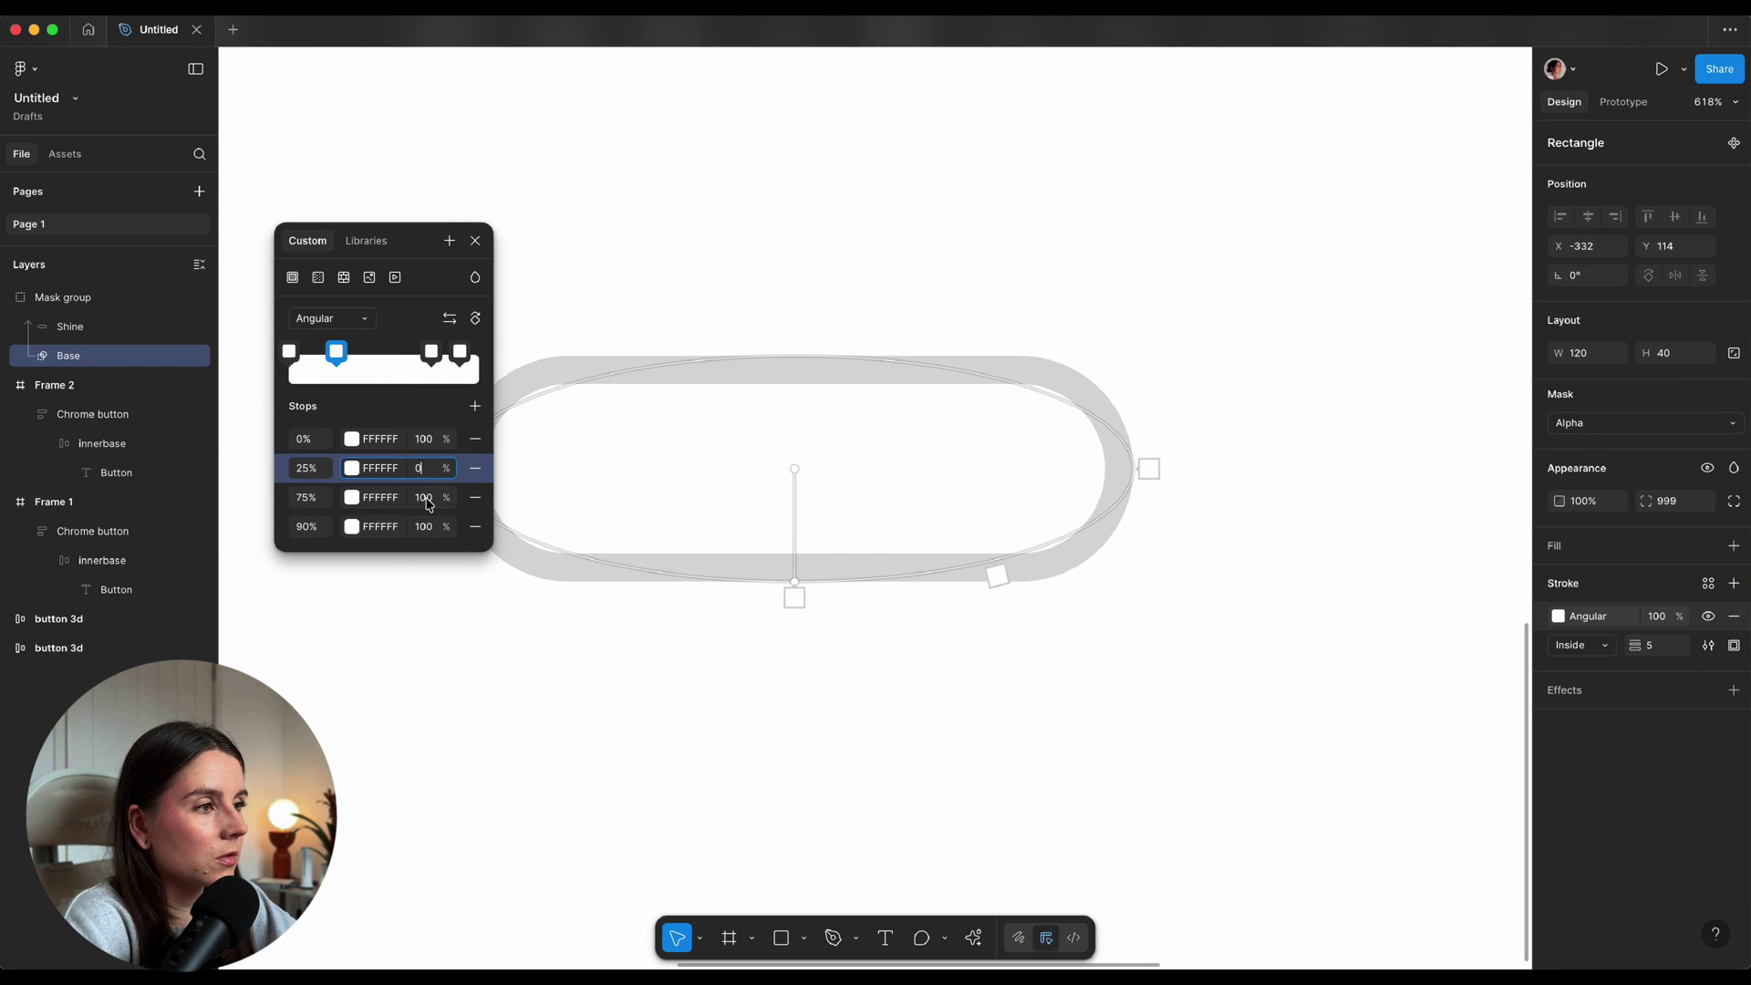
pyautogui.click(425, 498)
pyautogui.write('0')
pyautogui.click(425, 527)
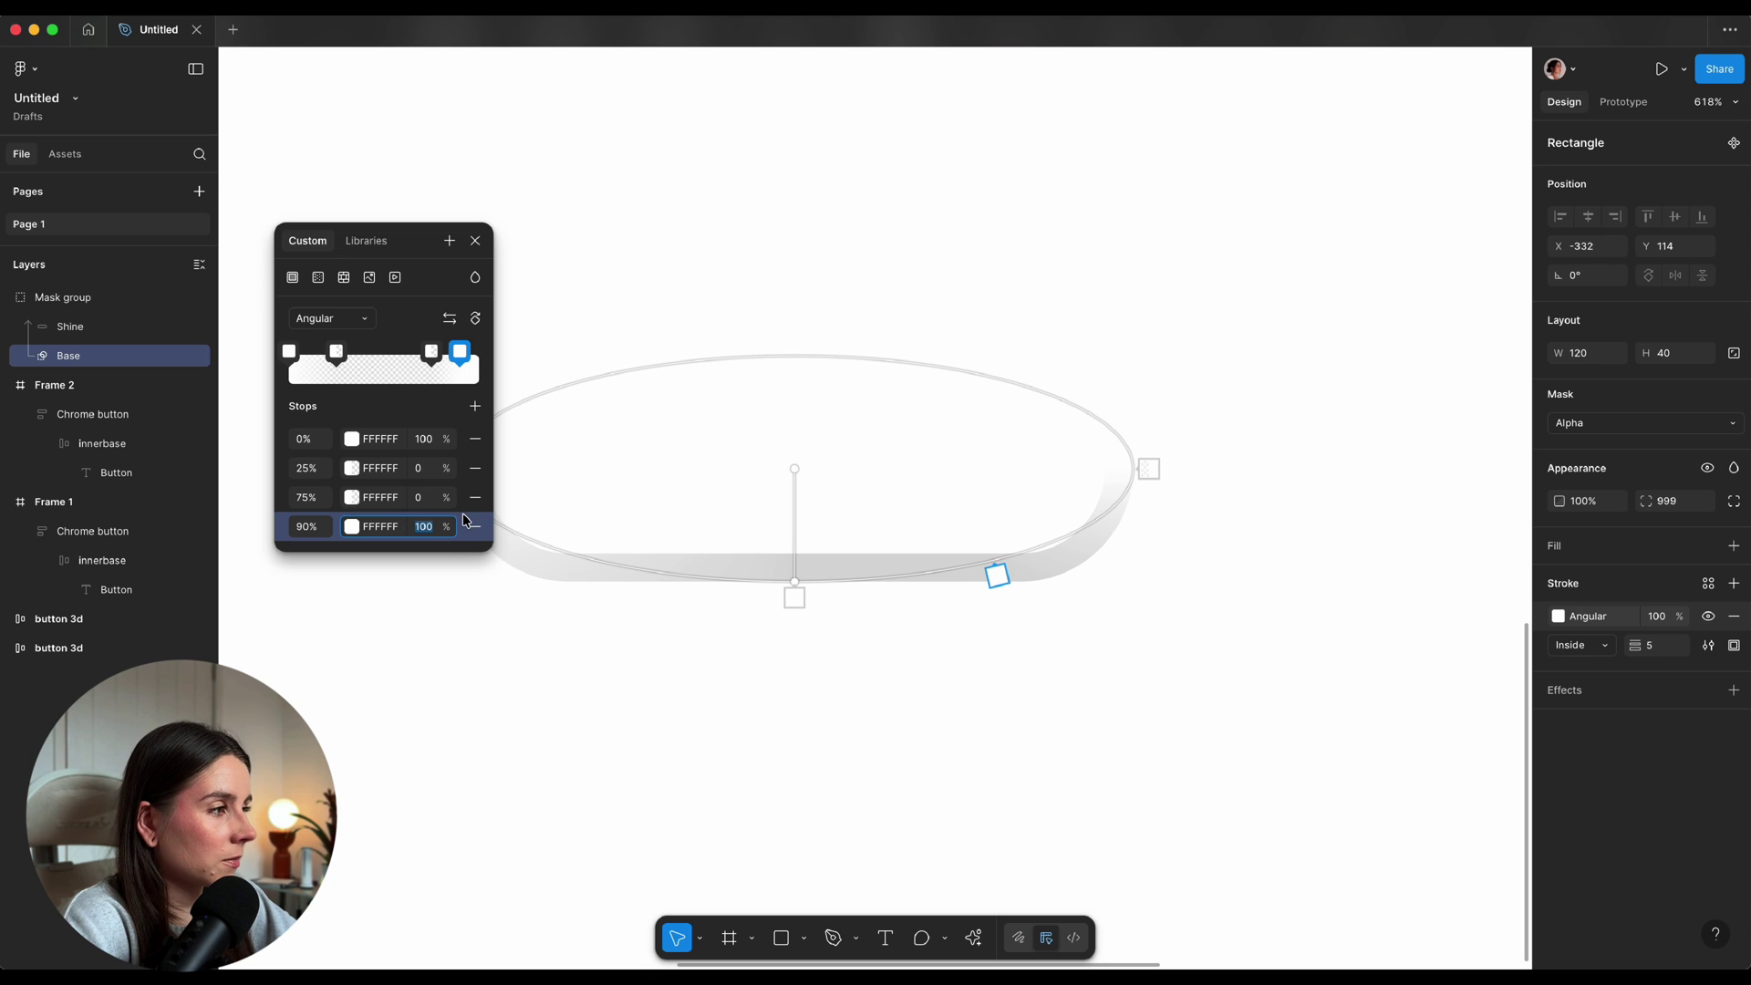
pyautogui.hscroll(-3, 705, 498)
# Align Base's stroke to Center, try weight 20 and settle on 15, and shorten the angular gradient by pulling its lower handle slightly up
pyautogui.click(1581, 645)
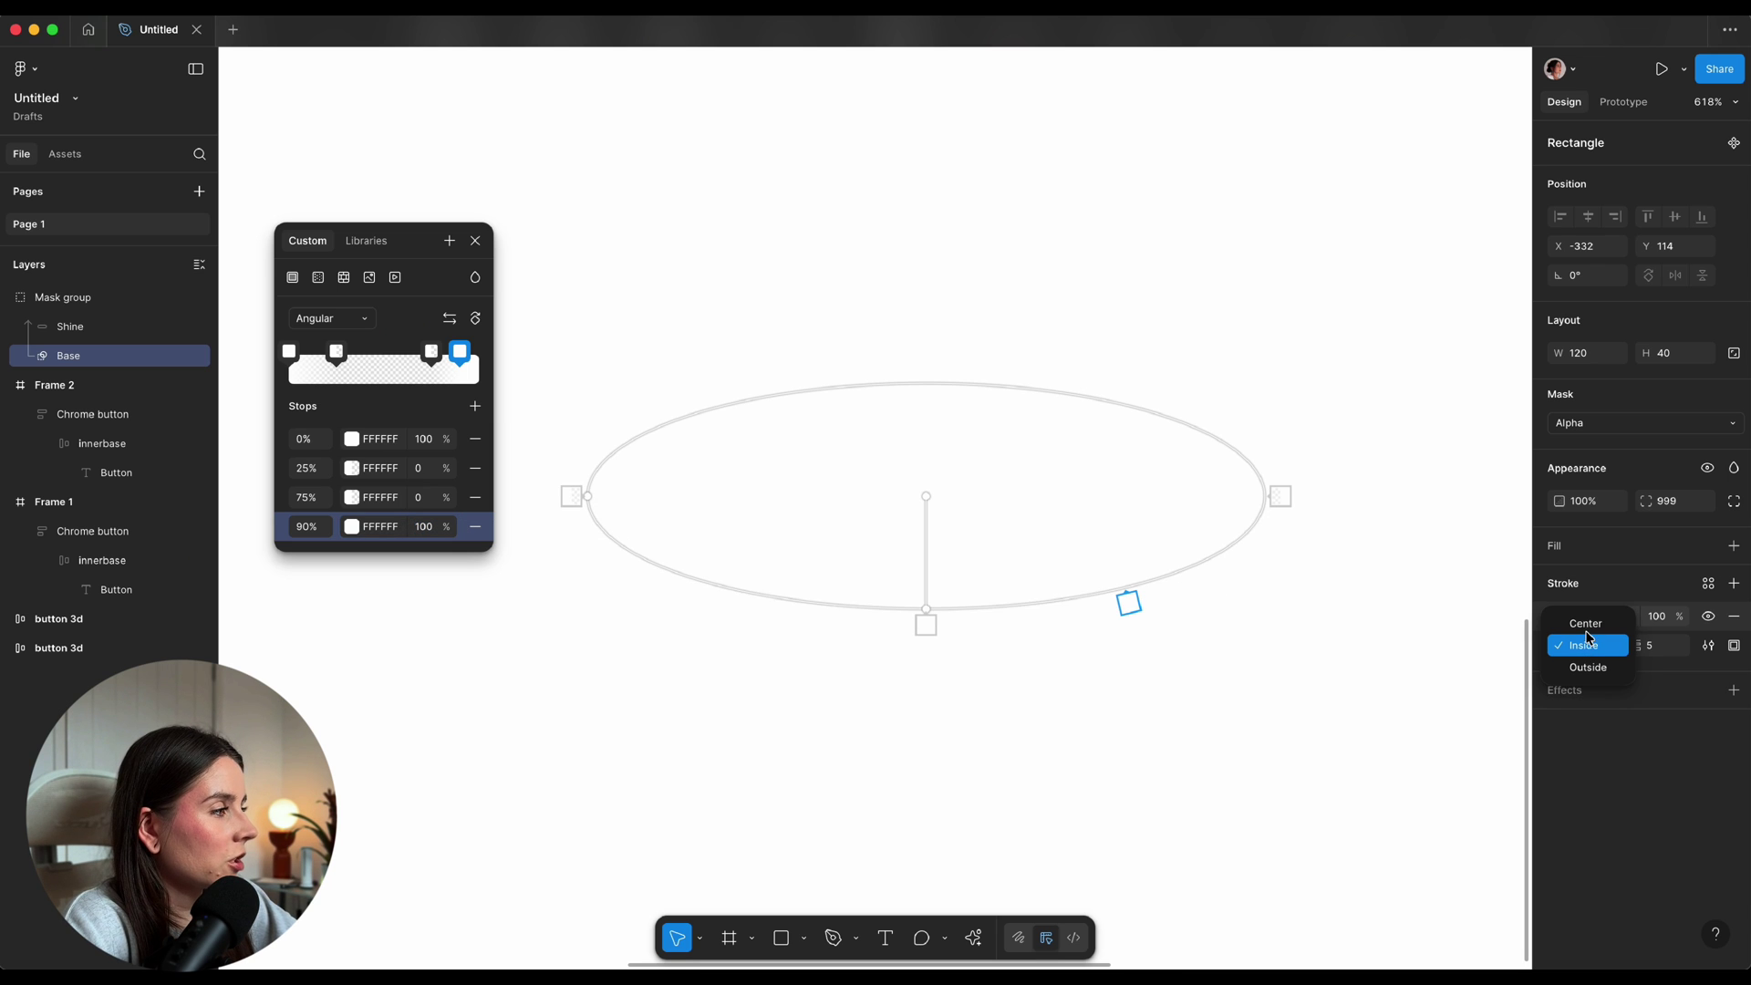
pyautogui.click(1587, 624)
pyautogui.click(1653, 647)
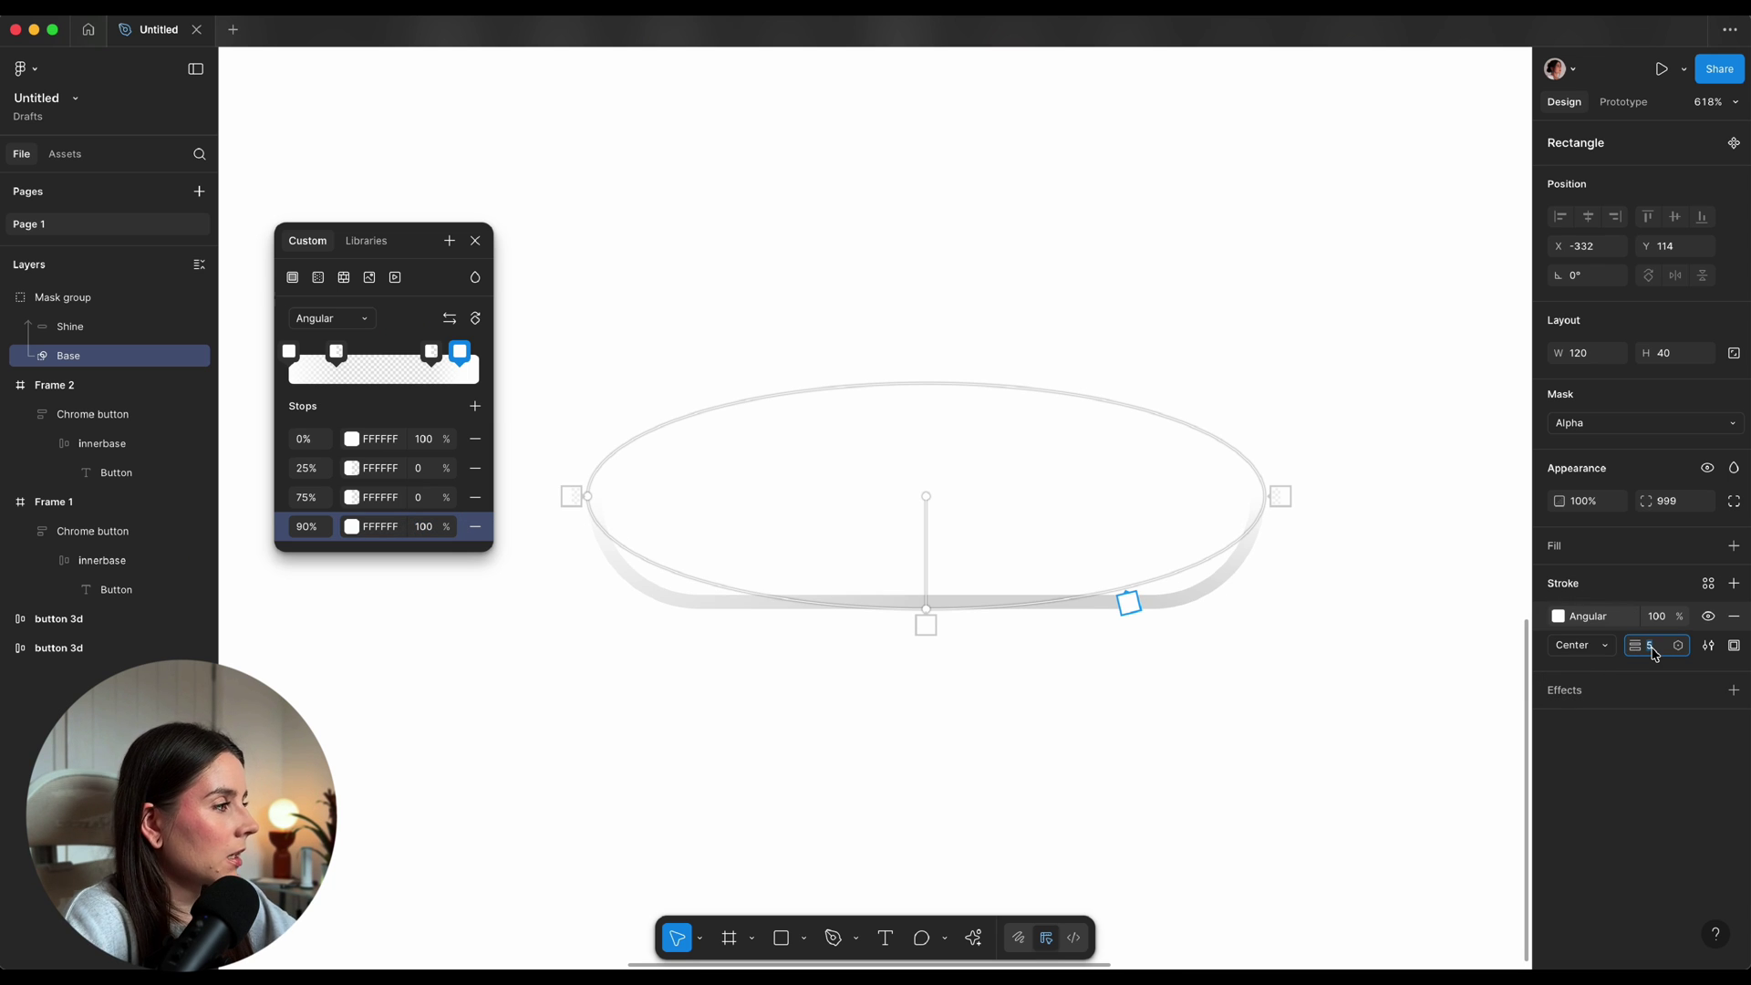
pyautogui.write('20')
pyautogui.press('Return')
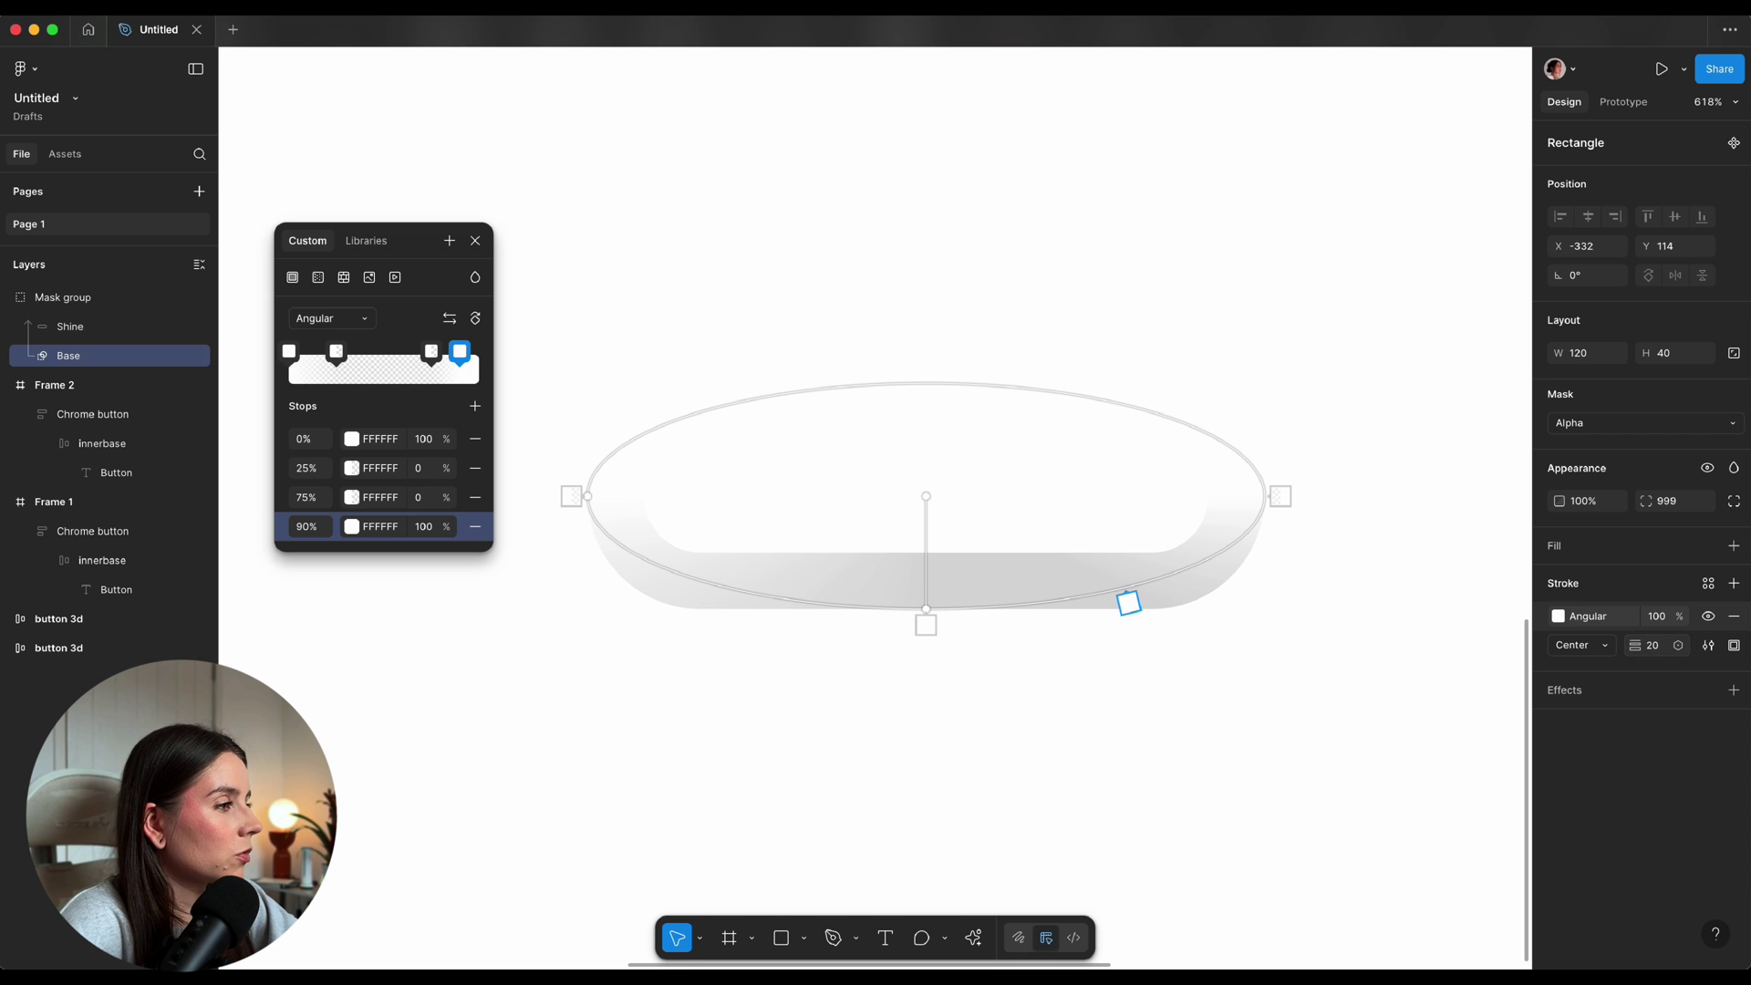
pyautogui.moveTo(926, 609)
pyautogui.mouseDown()
pyautogui.moveTo(747, 457)
pyautogui.moveTo(692, 508)
pyautogui.moveTo(1010, 582)
pyautogui.moveTo(1059, 461)
pyautogui.moveTo(1056, 571)
pyautogui.moveTo(862, 559)
pyautogui.moveTo(833, 575)
pyautogui.moveTo(930, 633)
pyautogui.moveTo(906, 545)
pyautogui.moveTo(931, 547)
pyautogui.moveTo(911, 587)
pyautogui.moveTo(924, 580)
pyautogui.mouseUp()
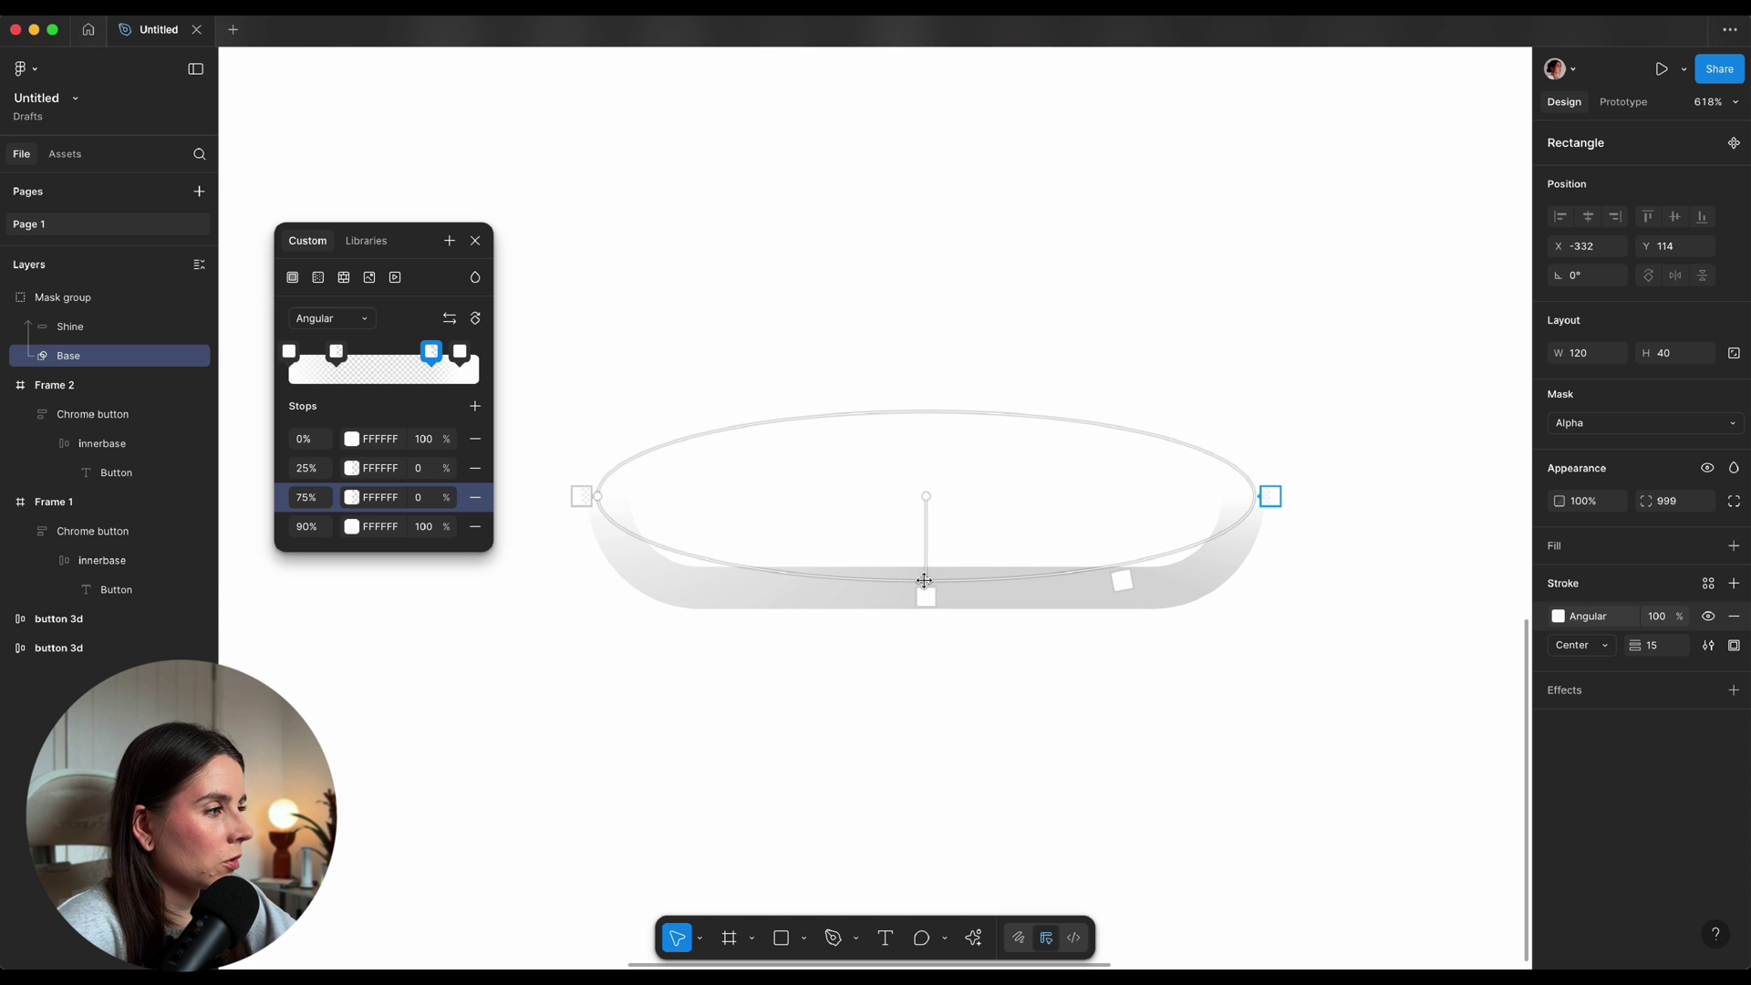
# Add a second stroke to Base as an angular gradient with two additional stops
pyautogui.click(1734, 583)
pyautogui.click(1358, 512)
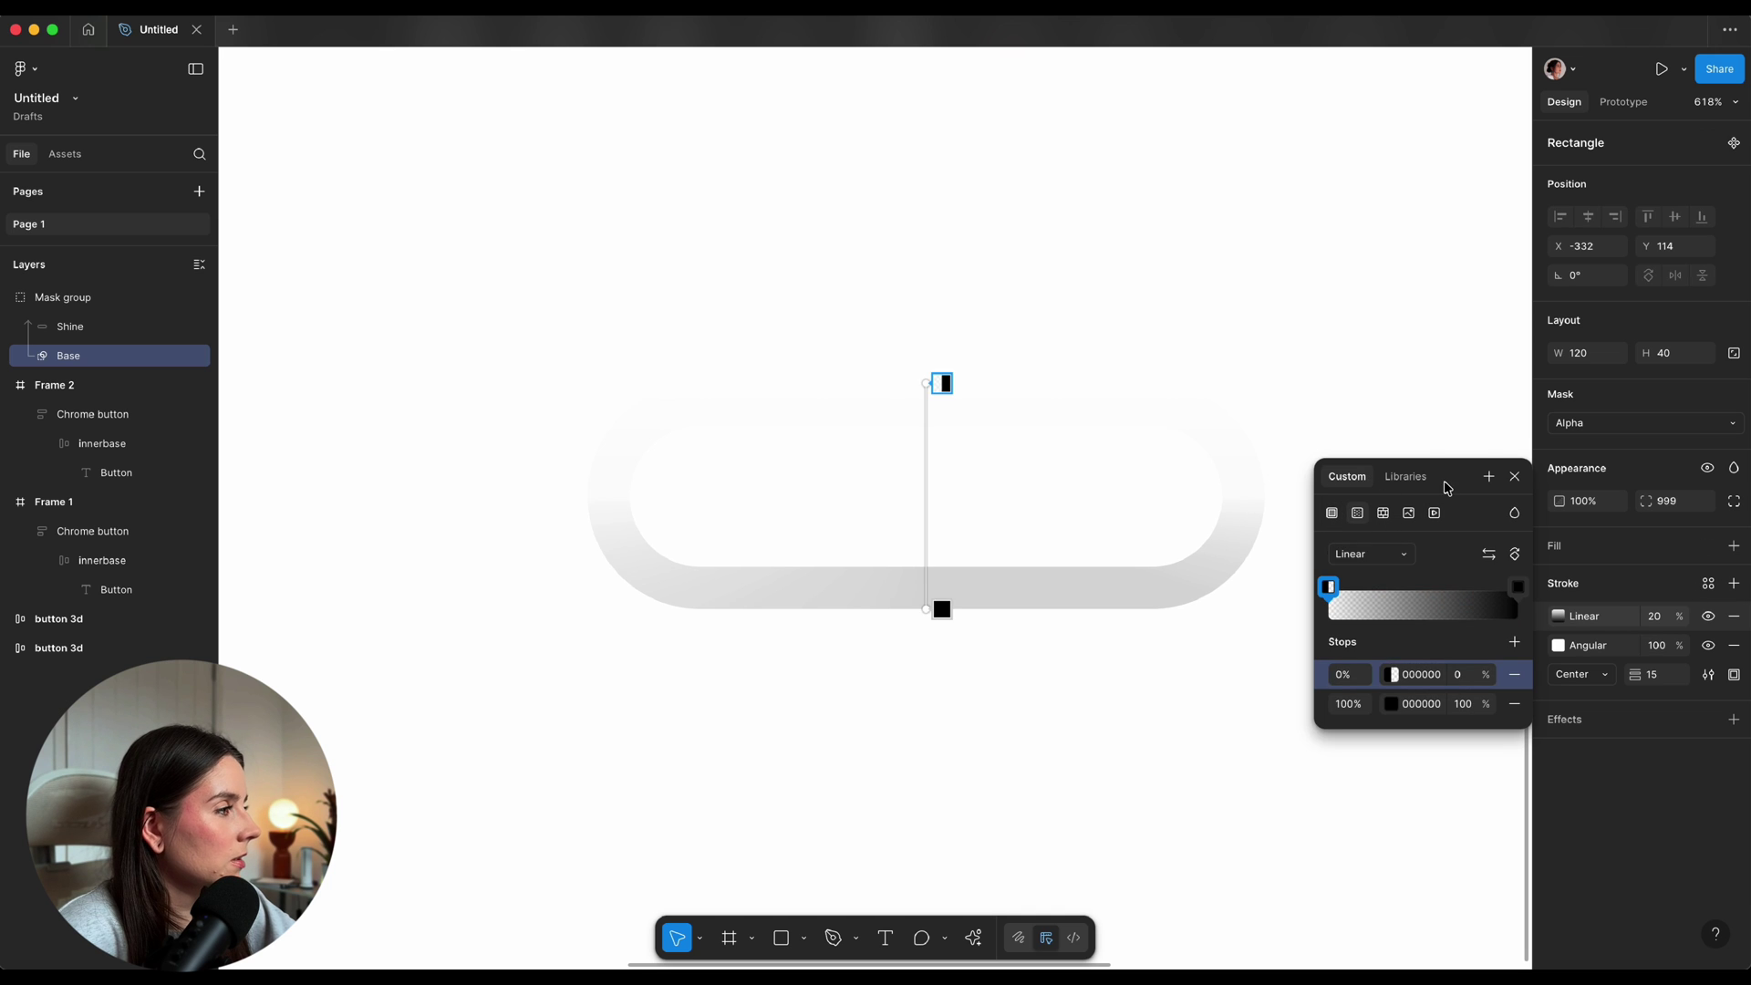
pyautogui.moveTo(1441, 465); pyautogui.dragTo(474, 222)
pyautogui.click(401, 310)
pyautogui.click(402, 352)
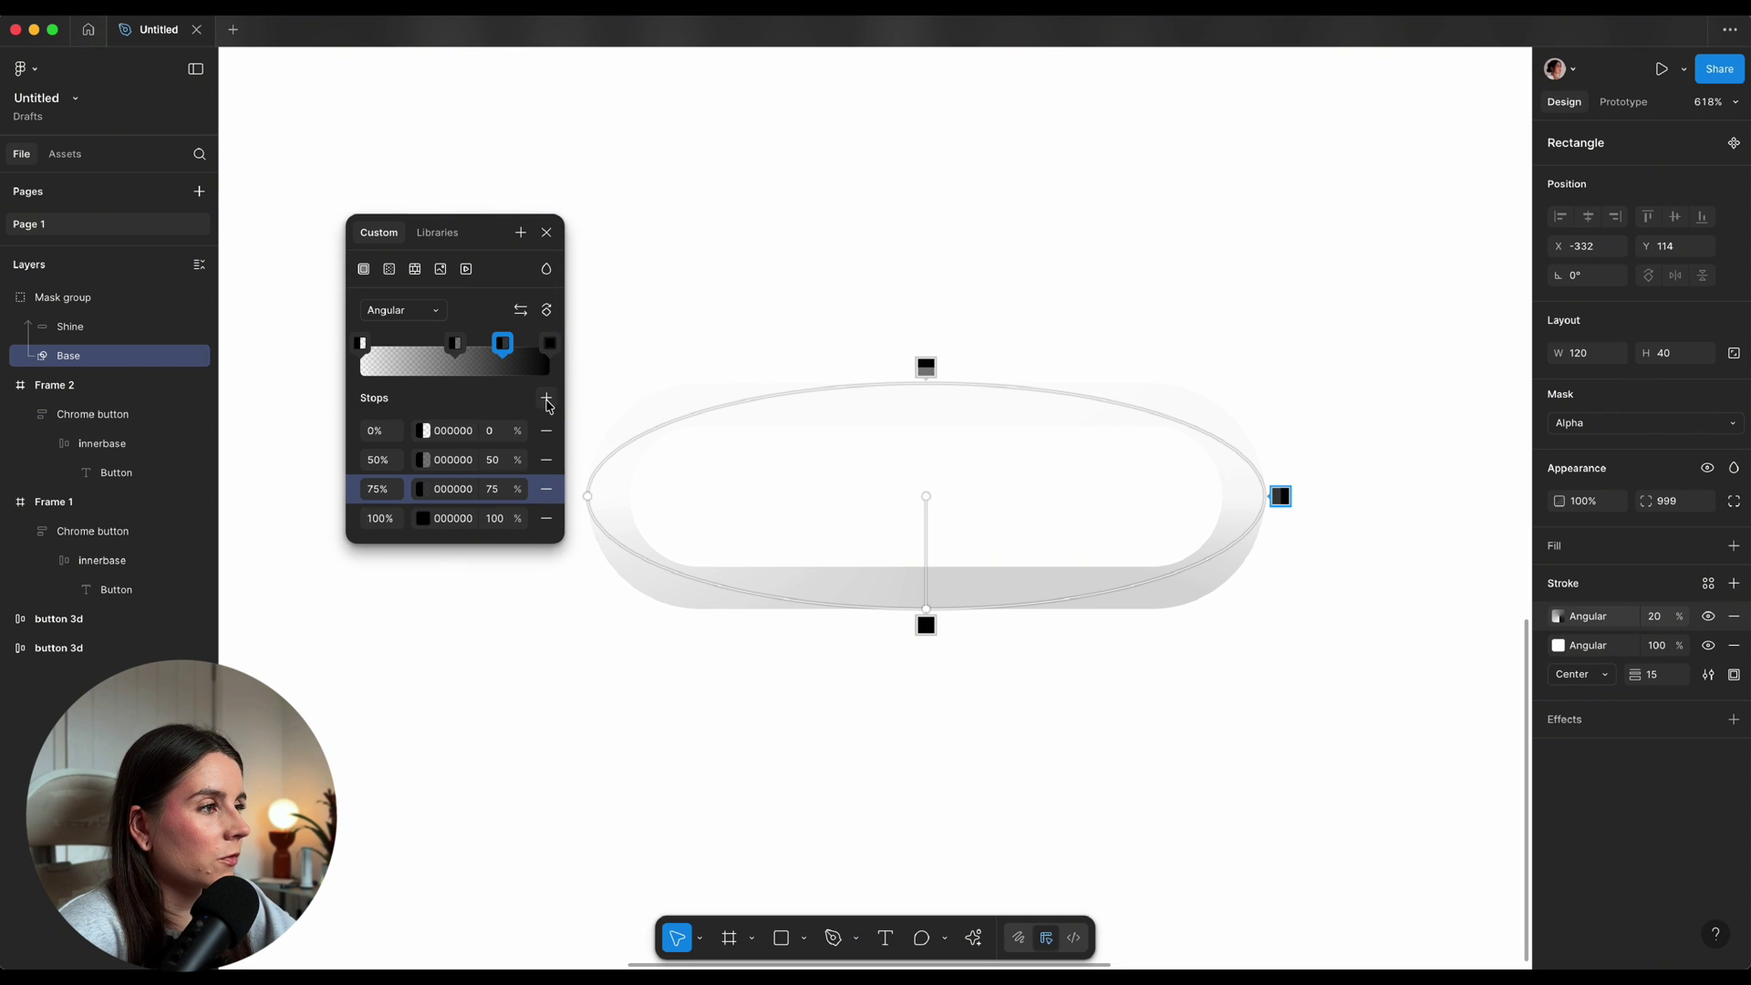
# Position the second stroke gradient's four stops at 5%, 25%, 75% and 95%
pyautogui.click(384, 437)
pyautogui.write('5')
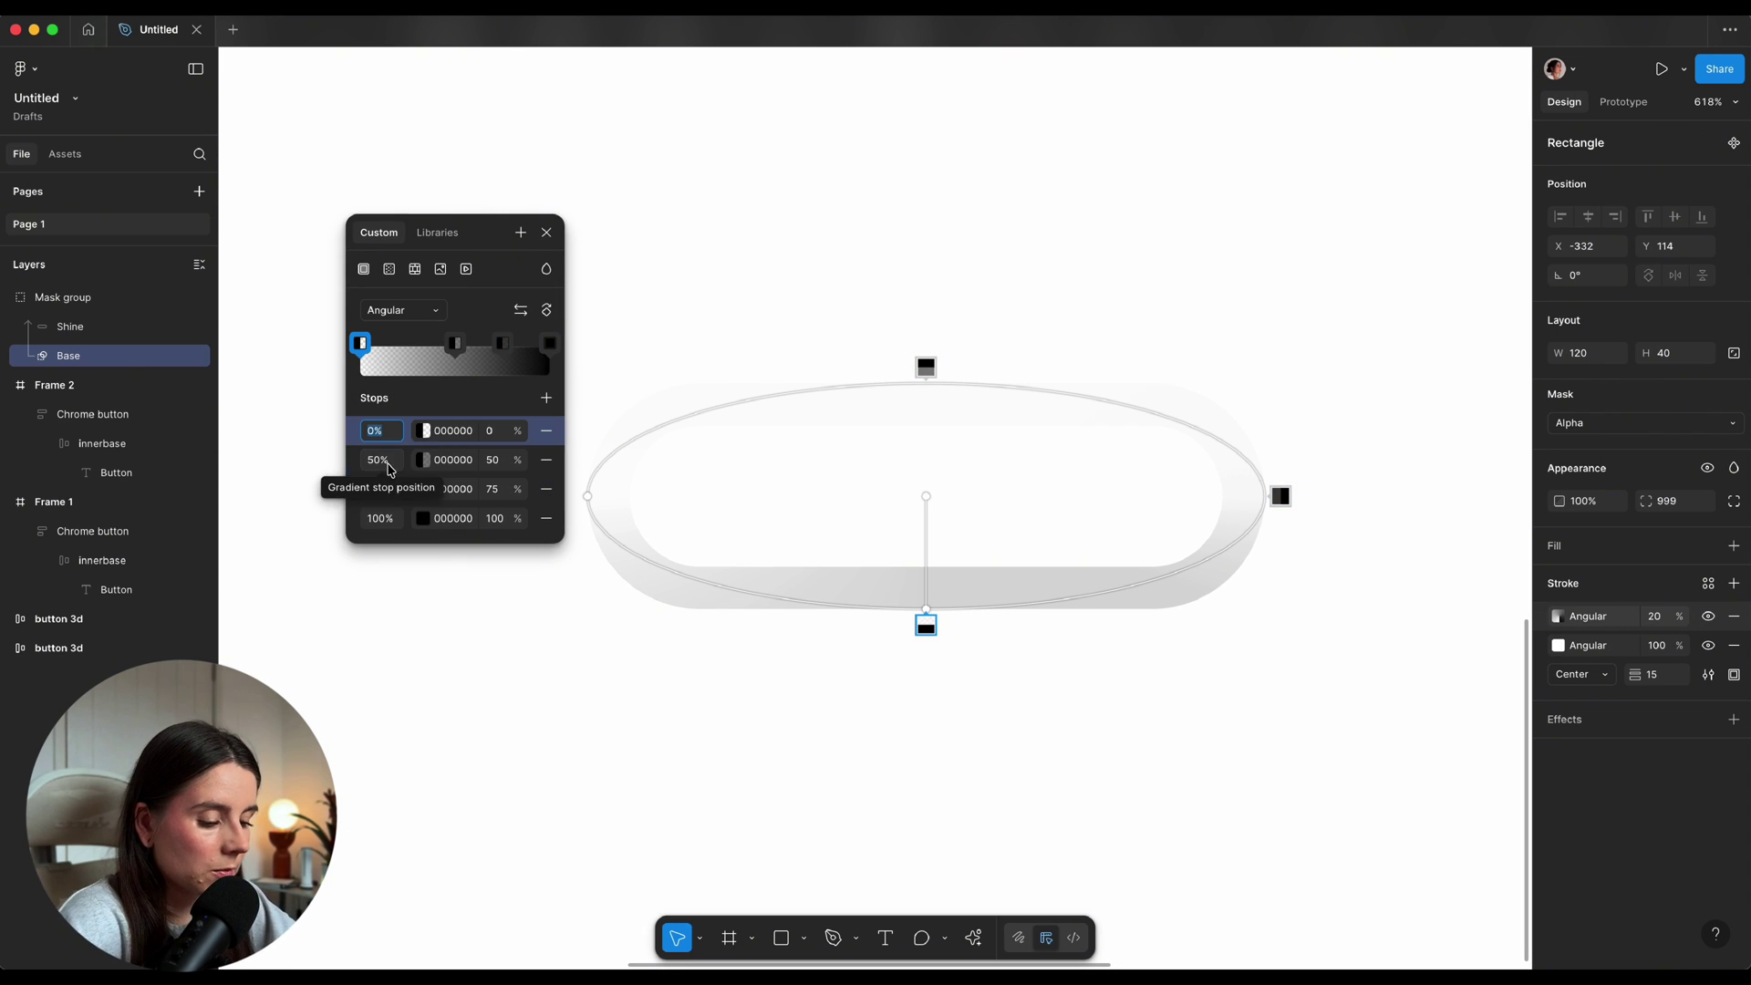
pyautogui.click(387, 462)
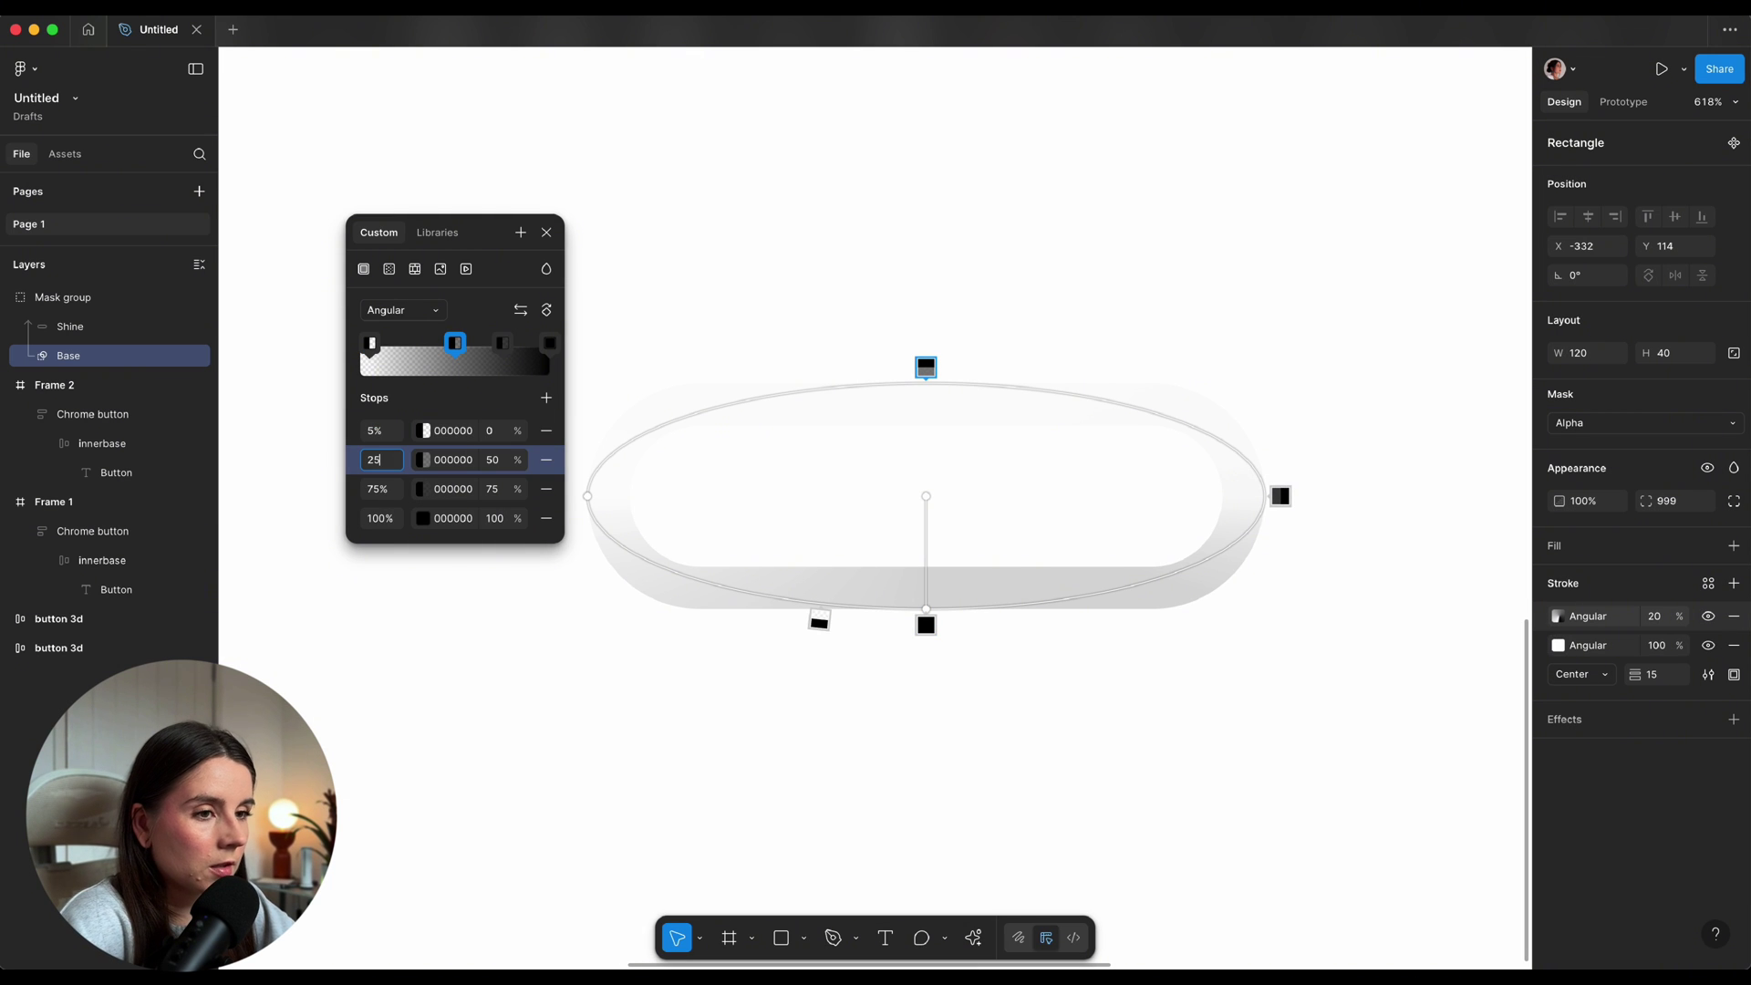
pyautogui.click(377, 491)
pyautogui.write('7')
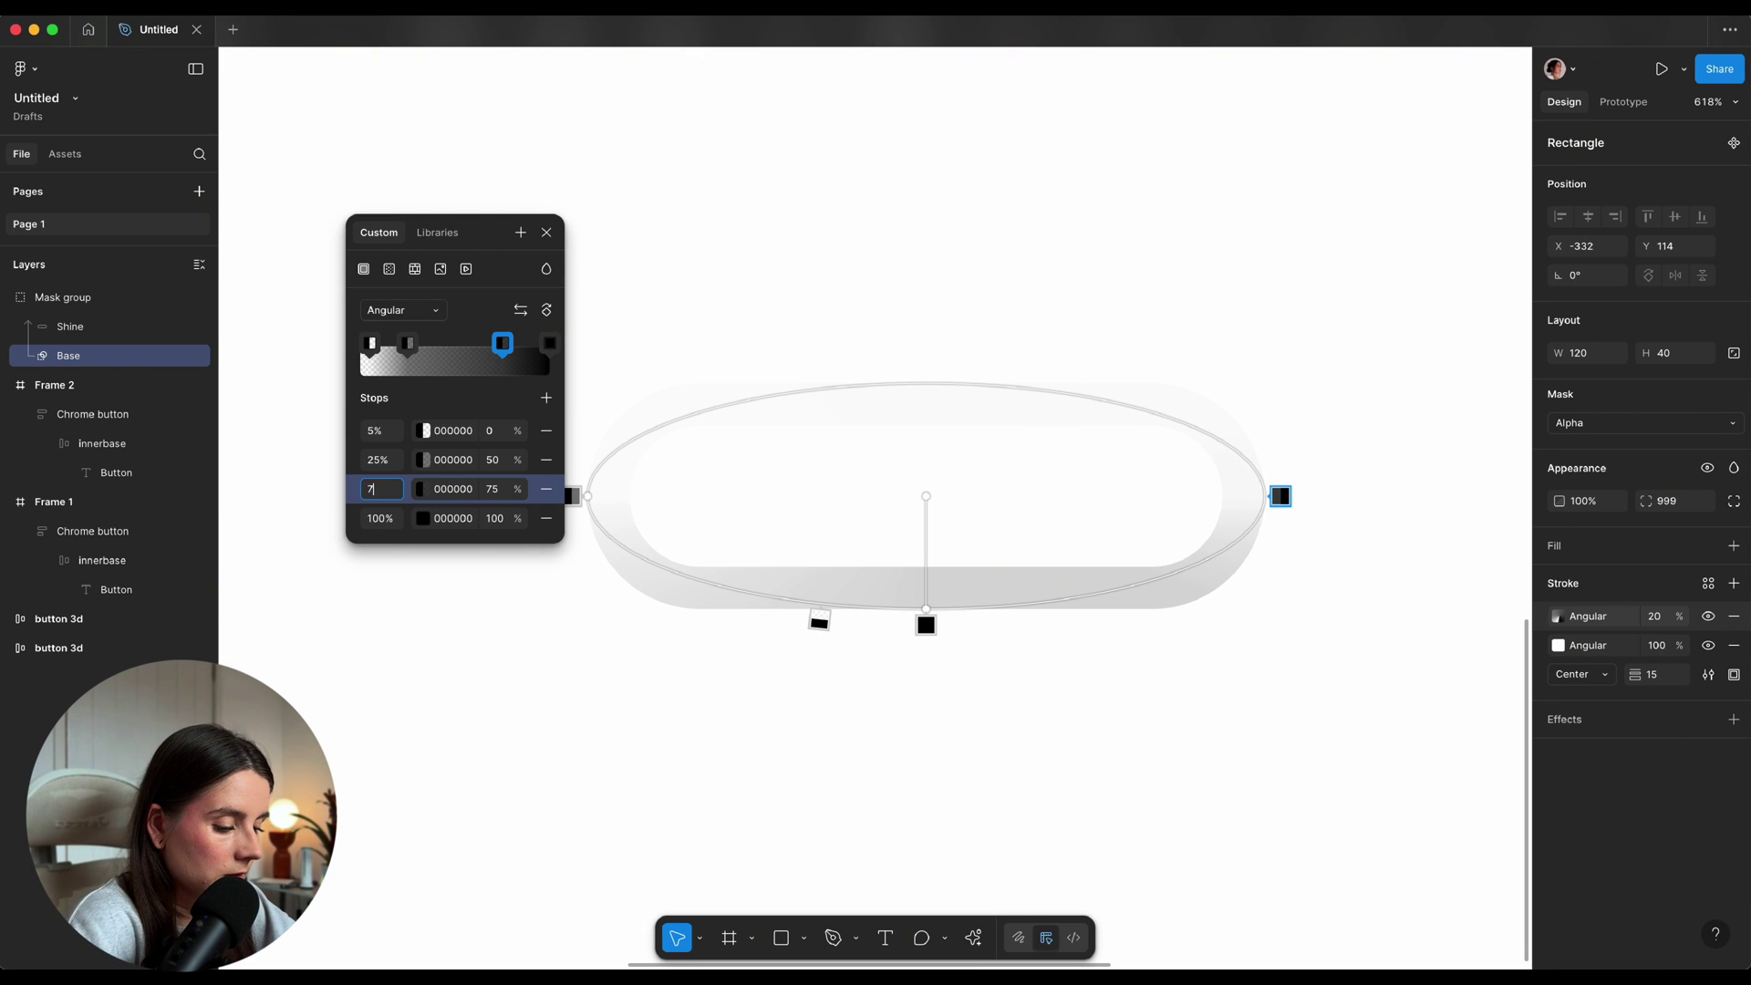
pyautogui.click(399, 520)
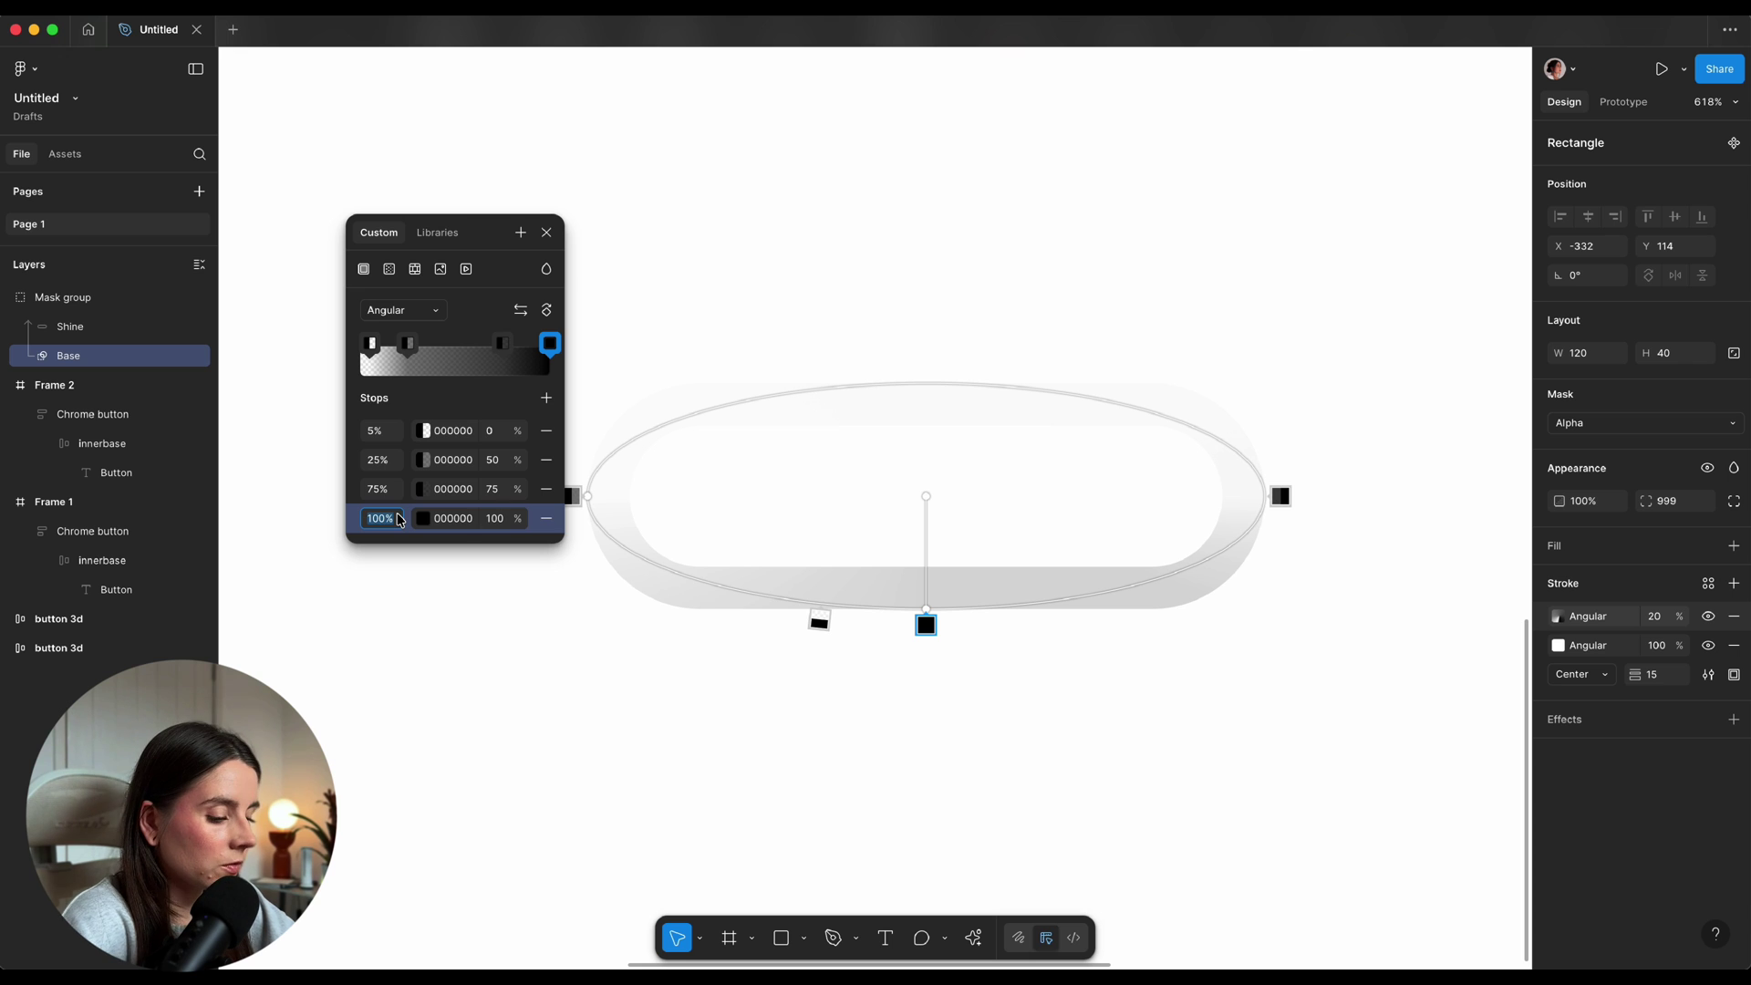
pyautogui.write('95')
# Recolor all four stops of Base's second stroke gradient to white FFFFFF
pyautogui.click(456, 432)
pyautogui.write('fff')
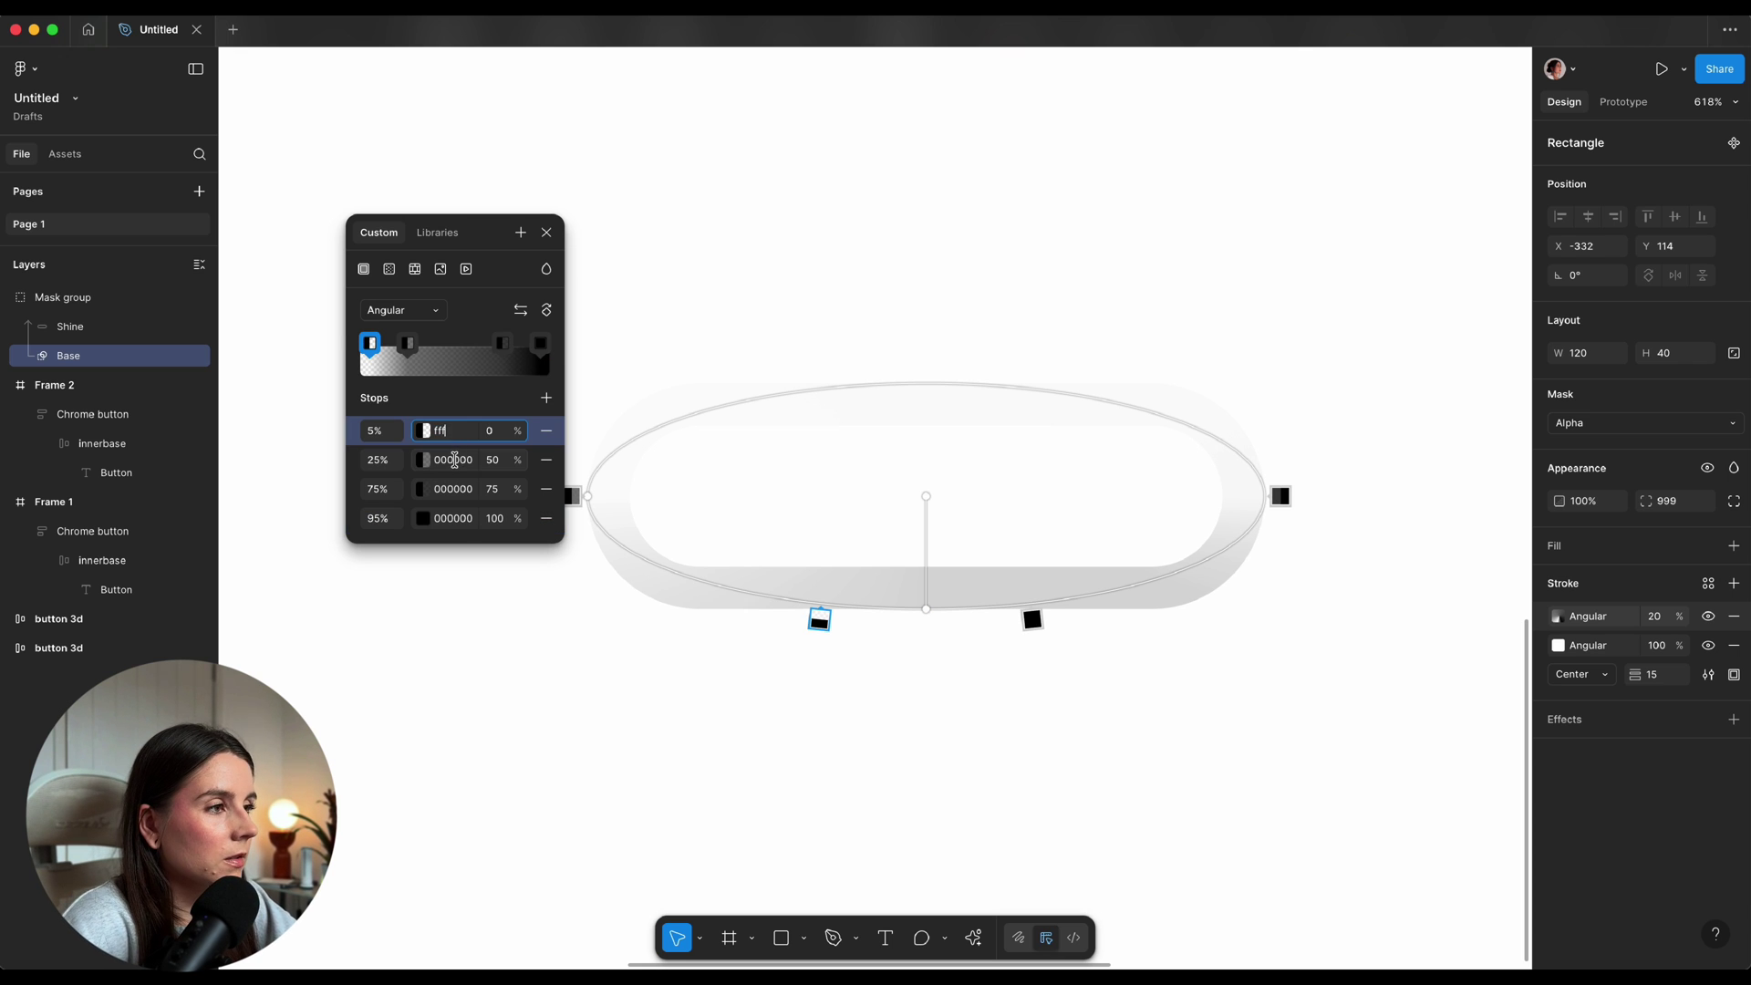
pyautogui.click(454, 459)
pyautogui.write('fff')
pyautogui.click(453, 491)
pyautogui.write('ff')
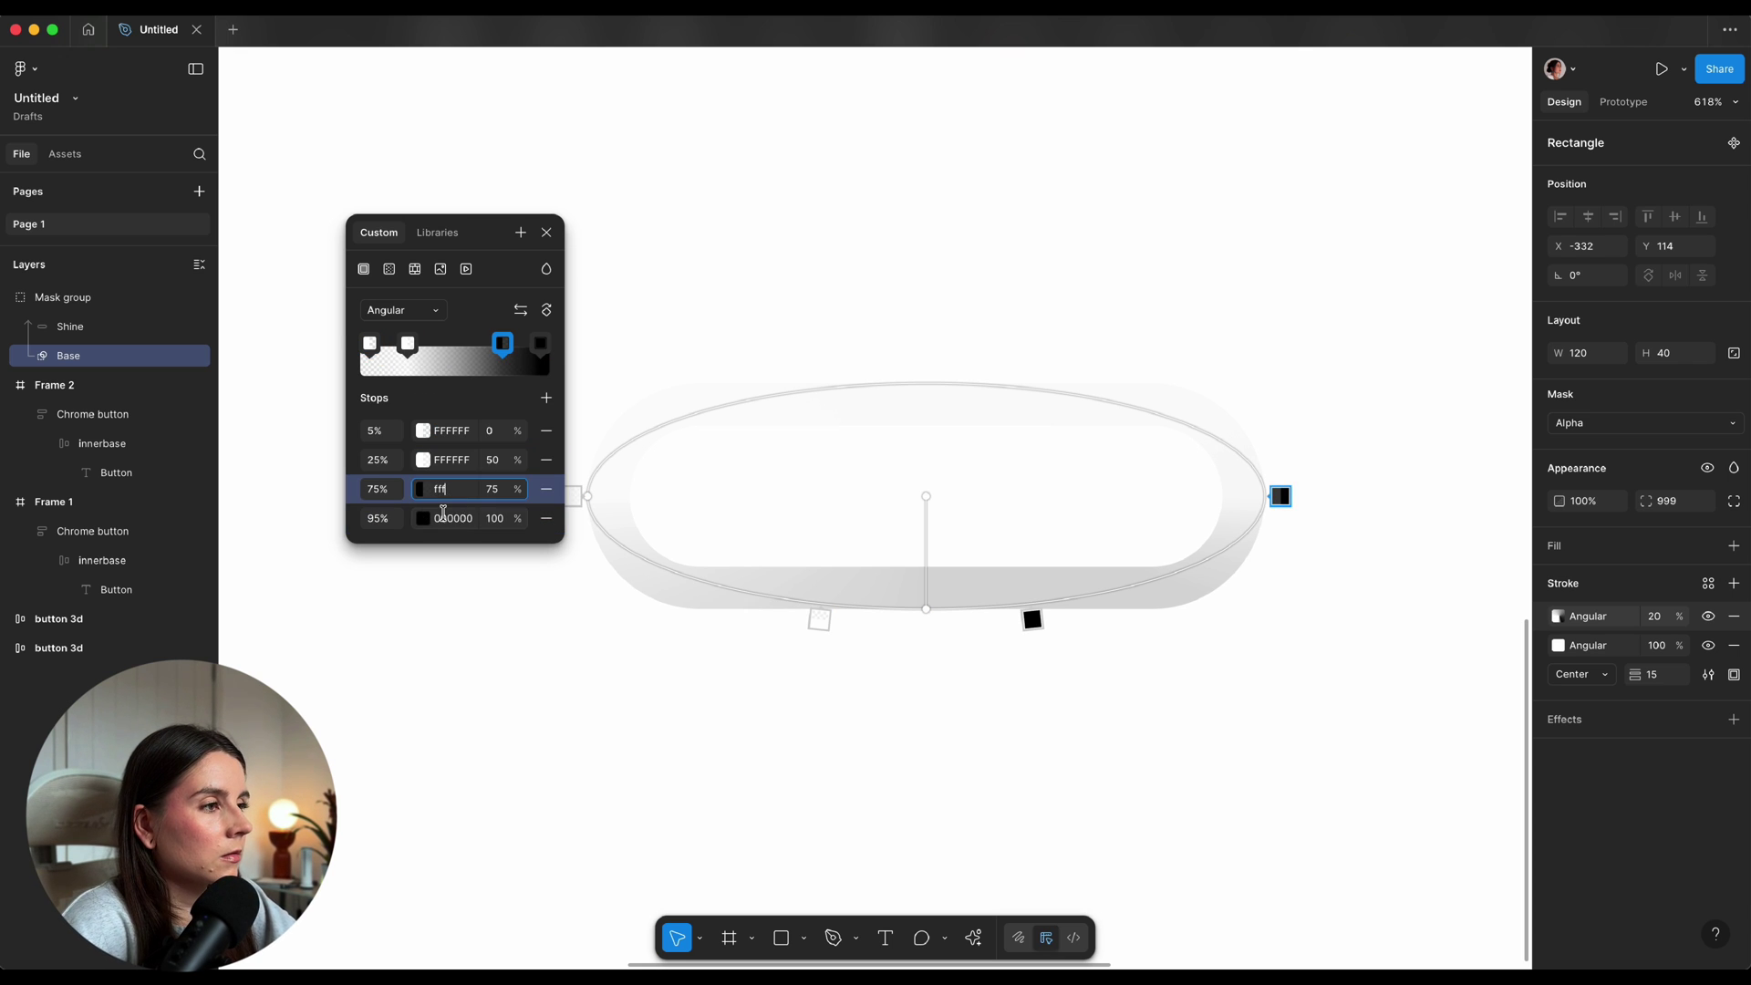
pyautogui.click(443, 516)
pyautogui.write('fff')
# Set the second stroke gradient's stop opacities to 100% at 5%, 0% at 25% and 75%, and 100% at 95%
pyautogui.click(503, 437)
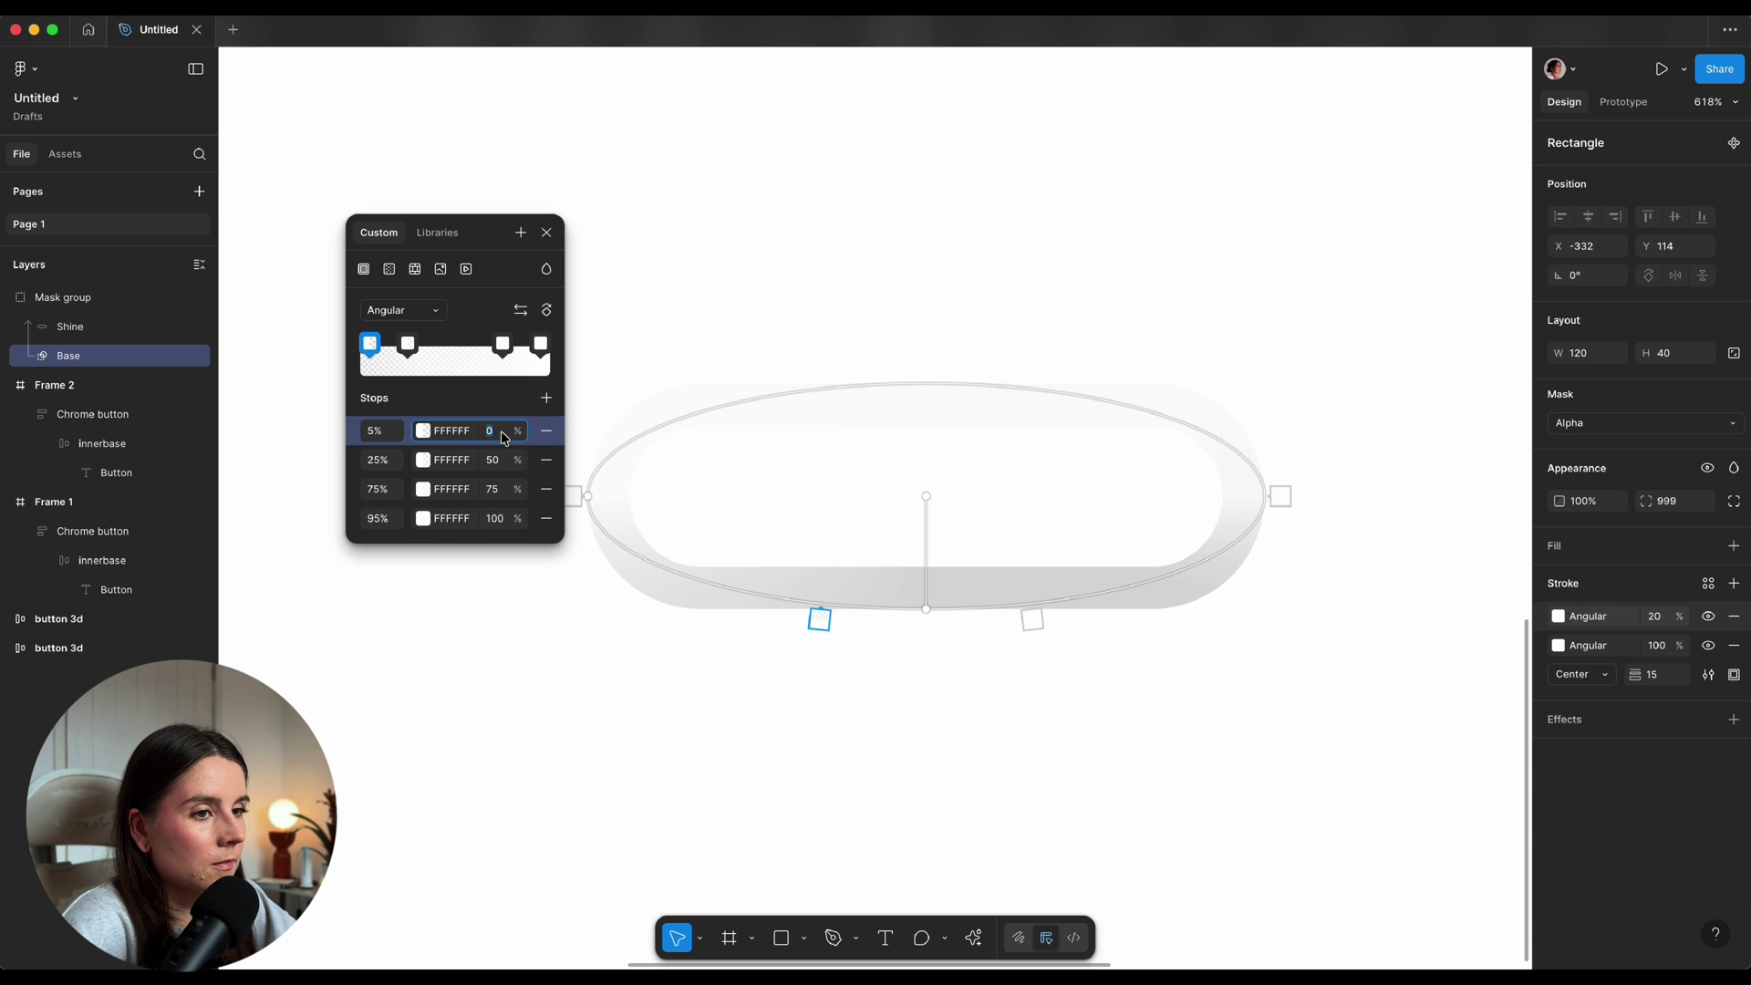
pyautogui.click(501, 461)
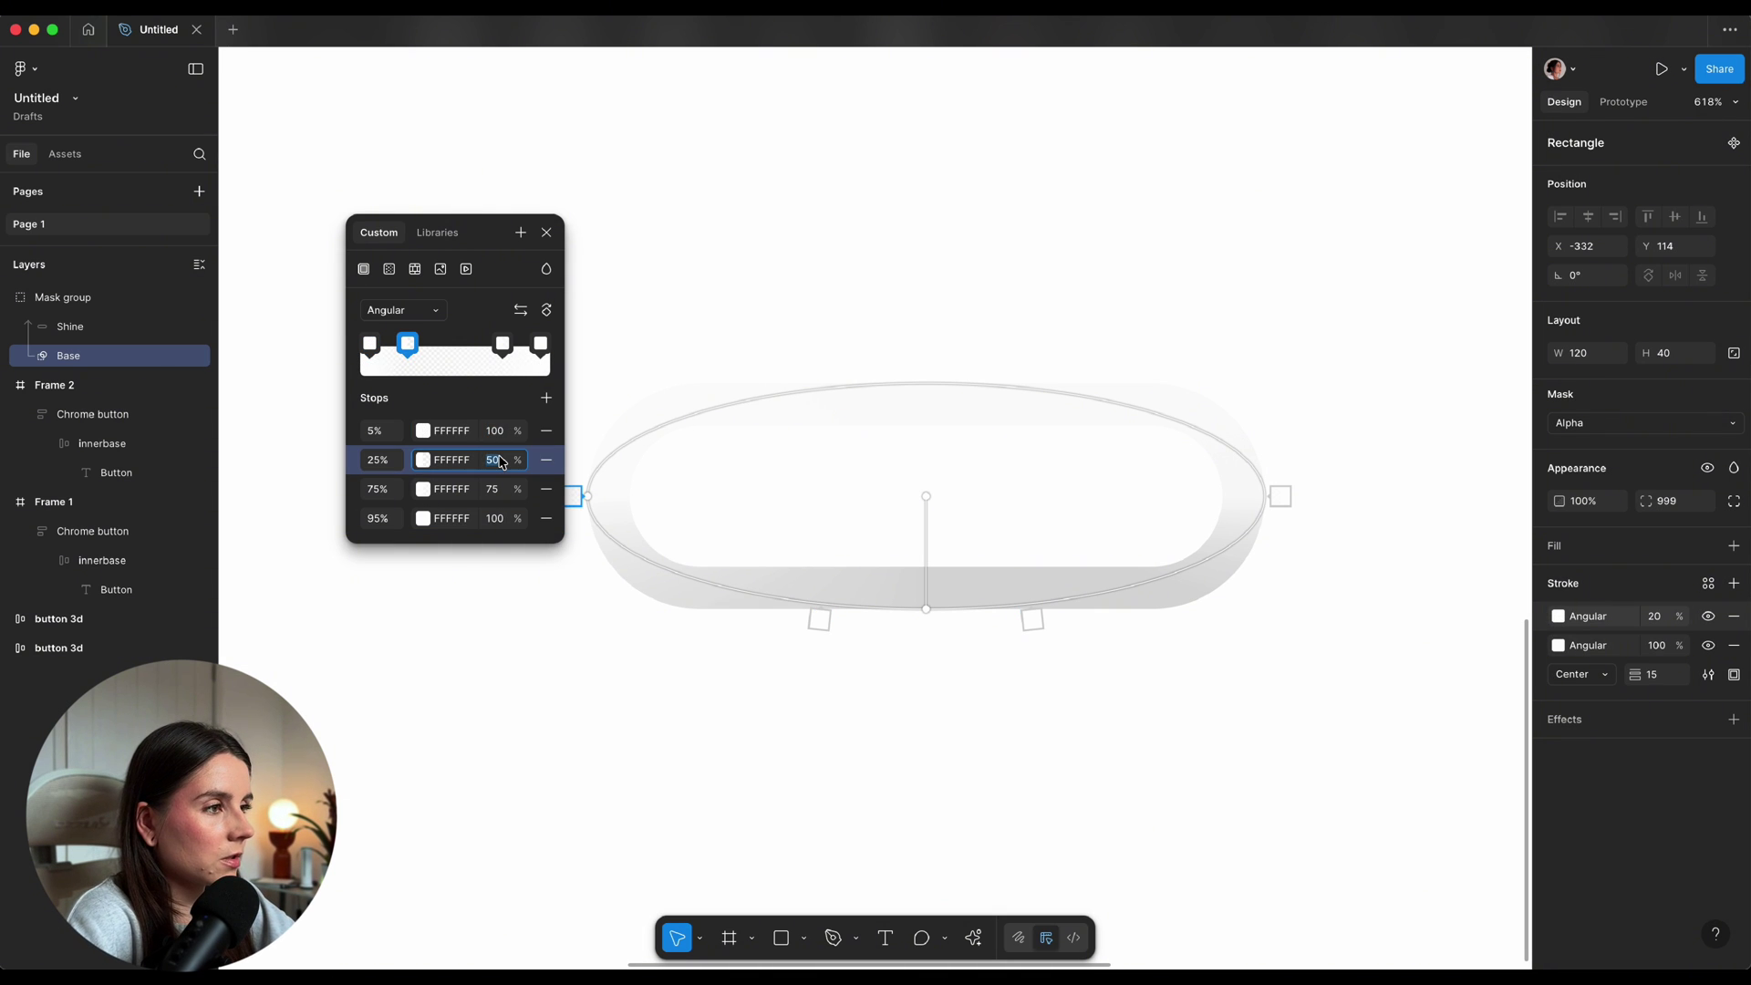
pyautogui.click(494, 489)
pyautogui.write('0')
pyautogui.click(496, 518)
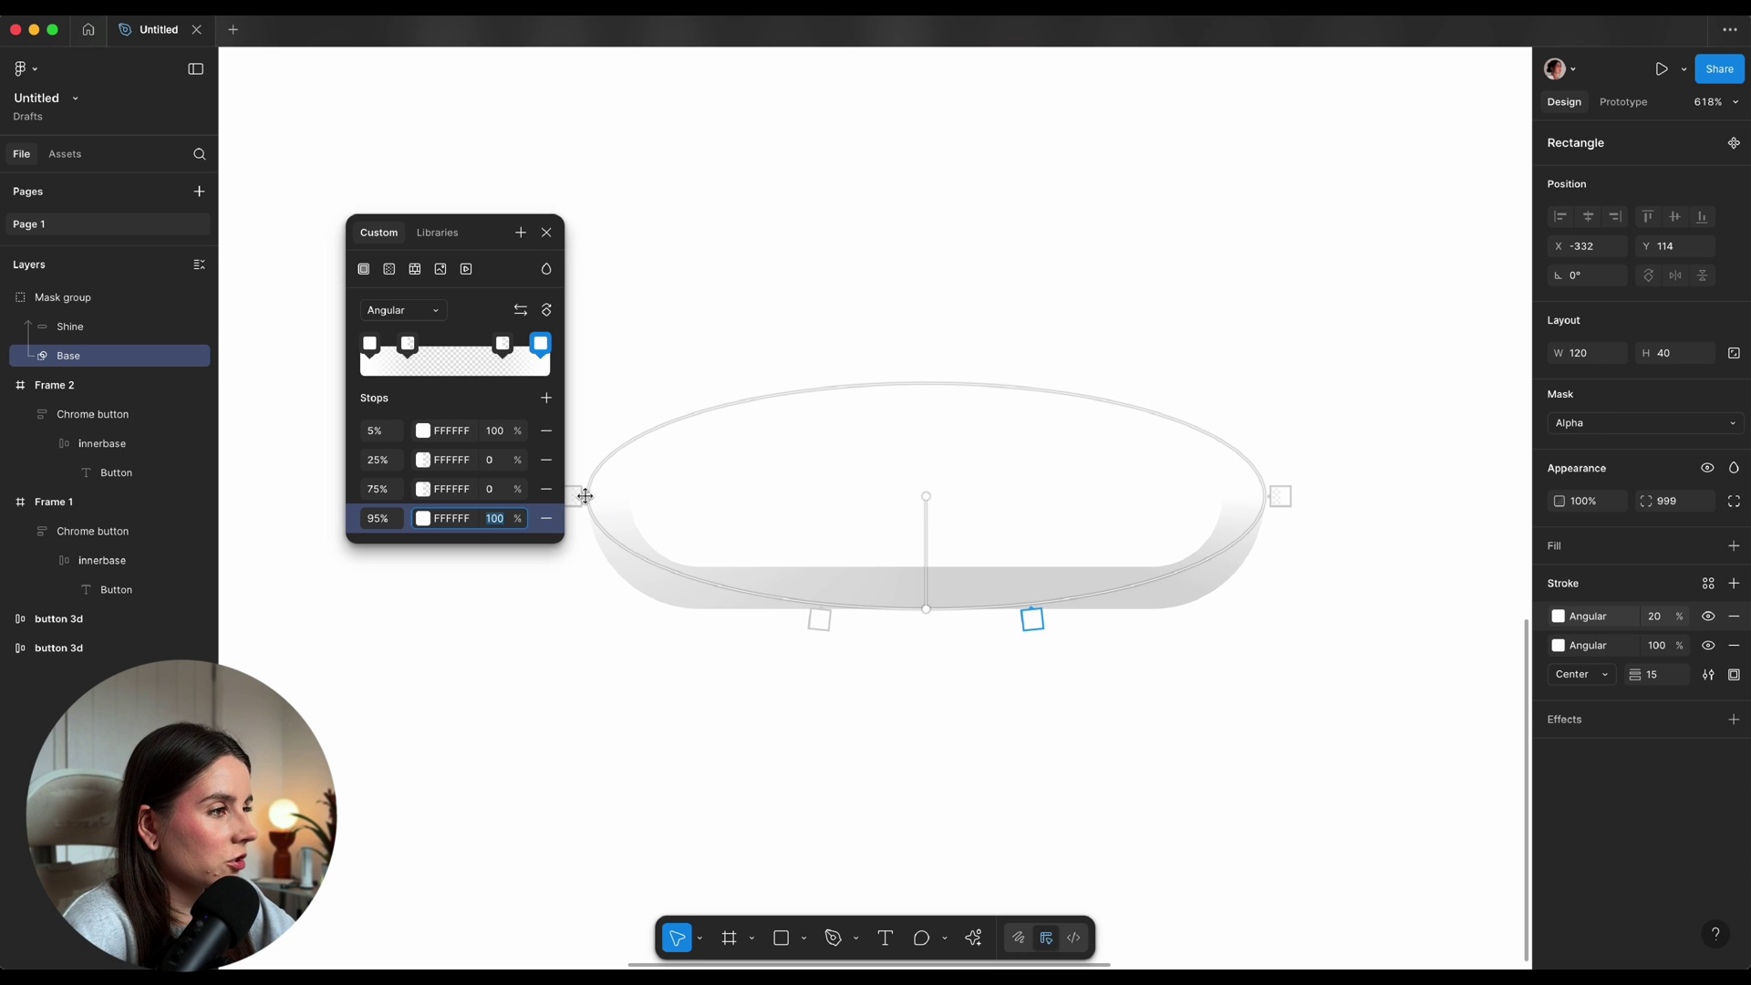
# Narrow the second stroke's angular gradient by pulling its side handle inward, and toggle that stroke off and on to compare
pyautogui.moveTo(577, 497); pyautogui.dragTo(770, 493)
pyautogui.click(1709, 617)
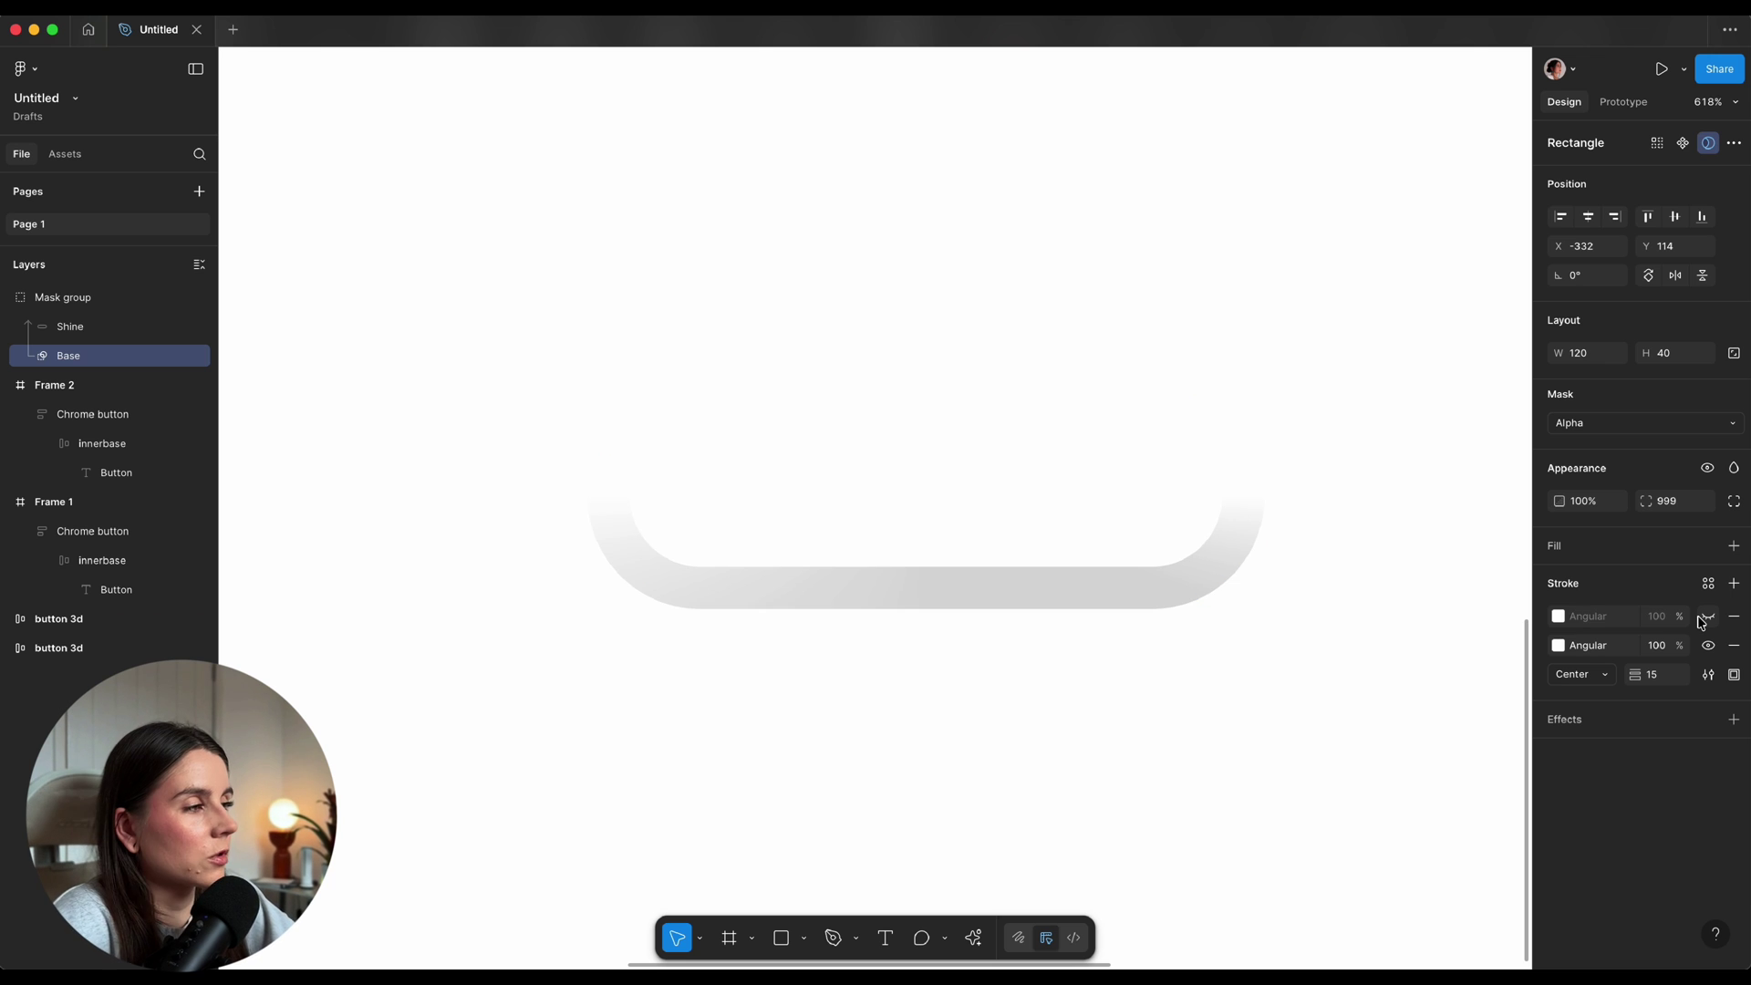
pyautogui.click(1708, 617)
# Set the 75% and 100% stops of Shine's angular stroke gradient to 5F36F8
pyautogui.click(107, 329)
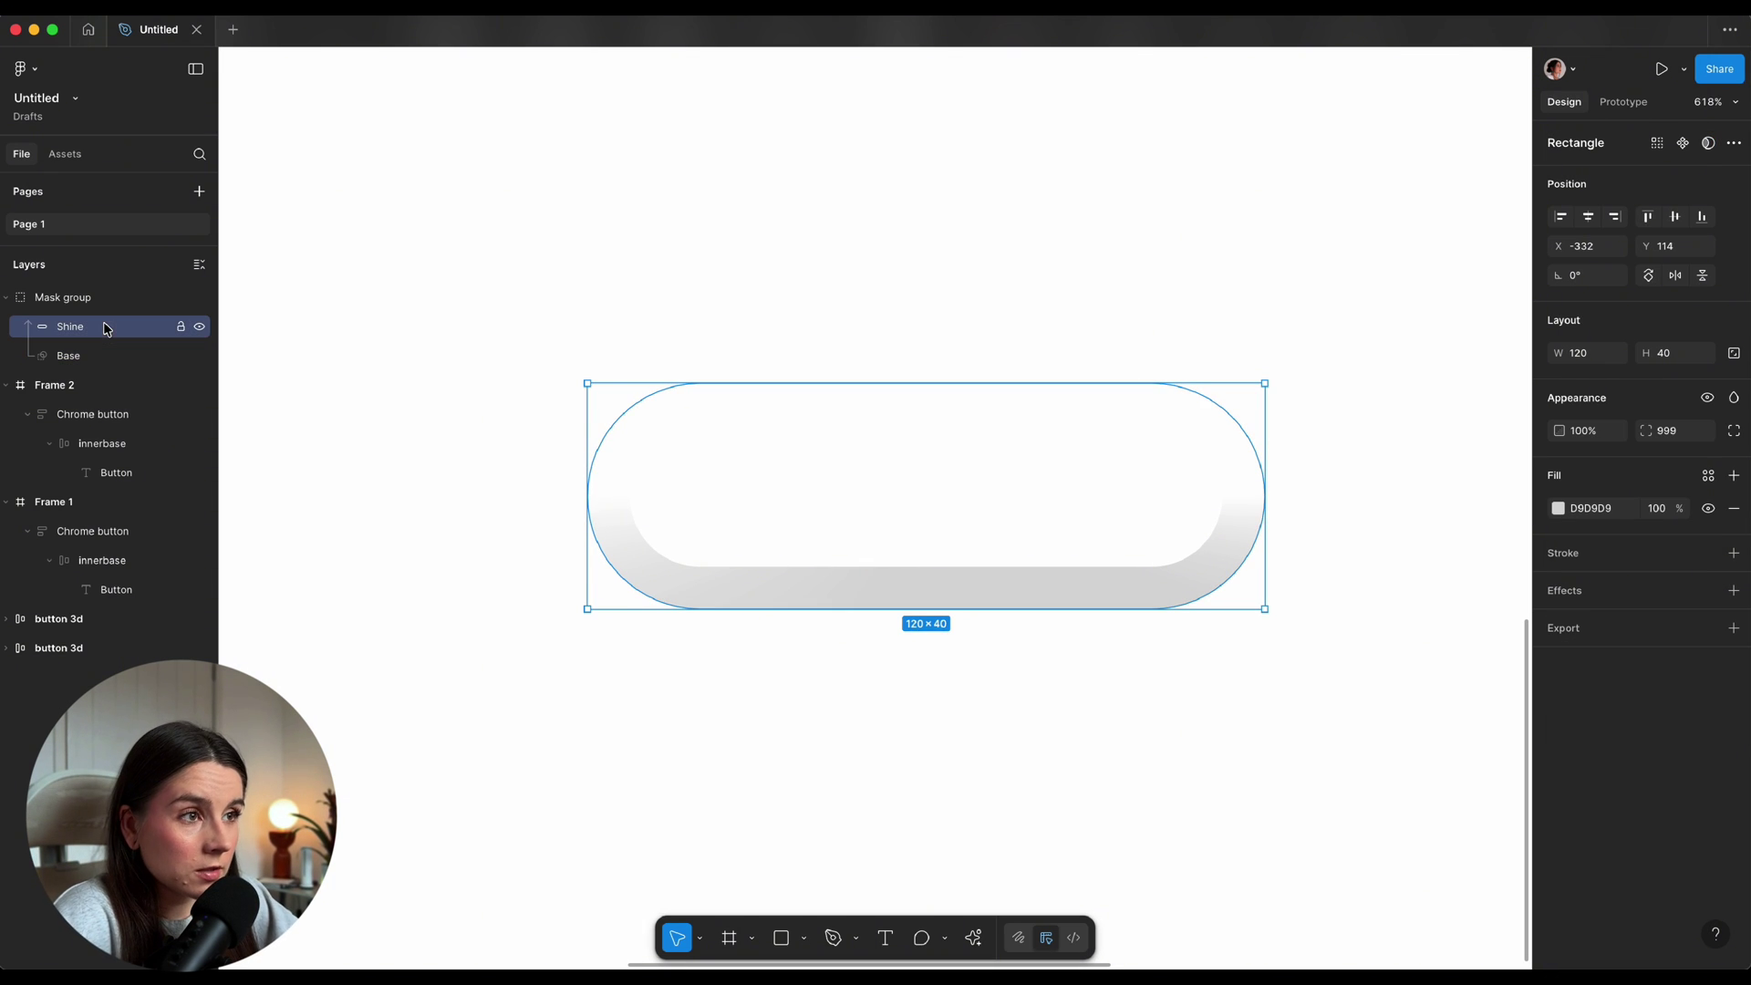
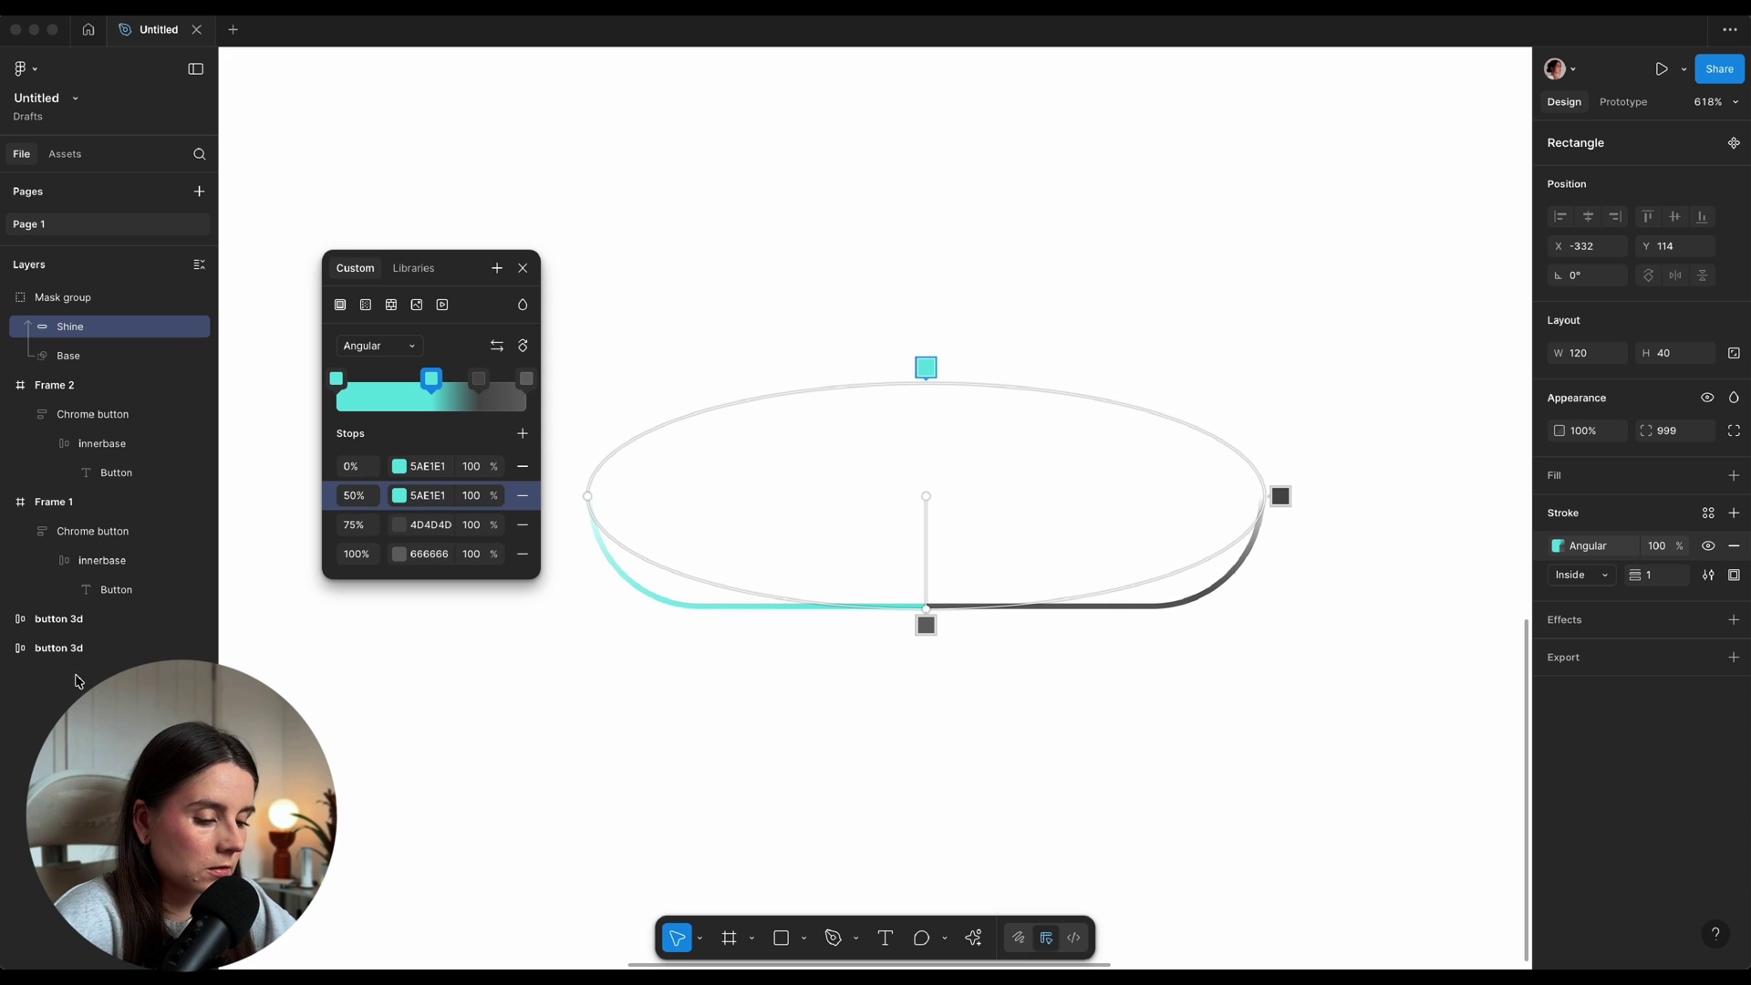
pyautogui.click(429, 528)
pyautogui.write('5F36F8')
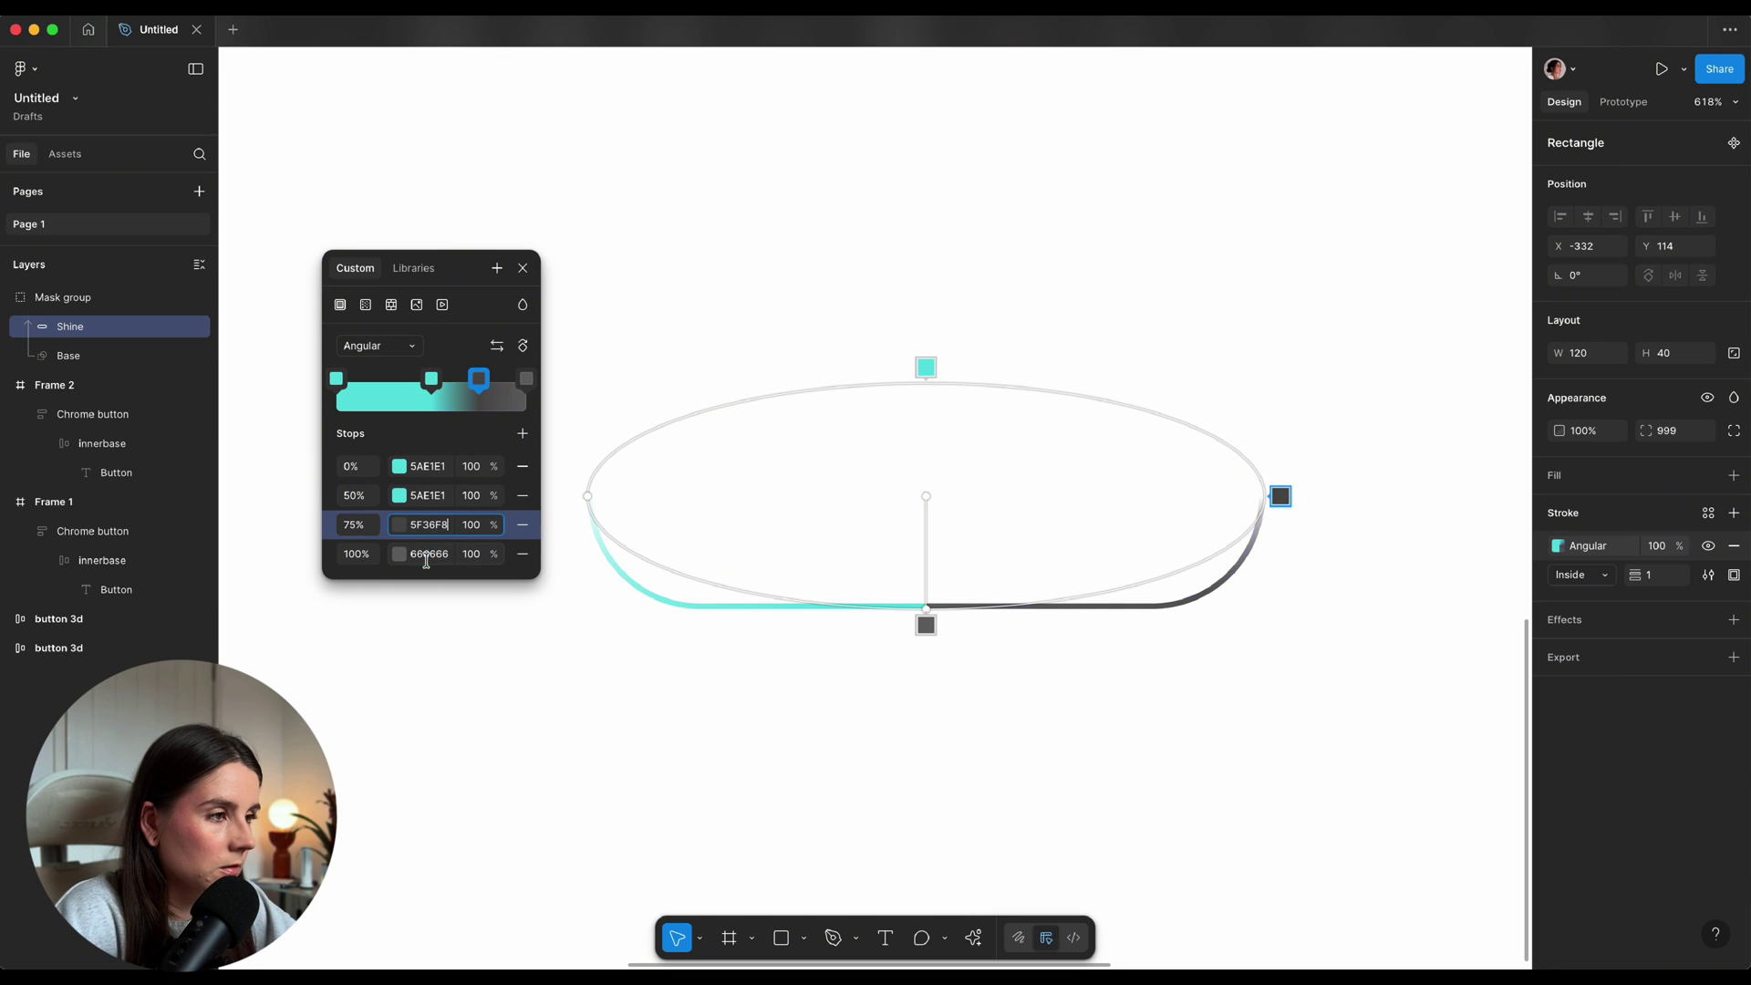
pyautogui.press('Return')
pyautogui.click(426, 554)
pyautogui.write('5F36F8')
pyautogui.press('Return')
# Position the four stops of Shine's stroke gradient at 10%, 30%, 60% and 90%
pyautogui.click(358, 474)
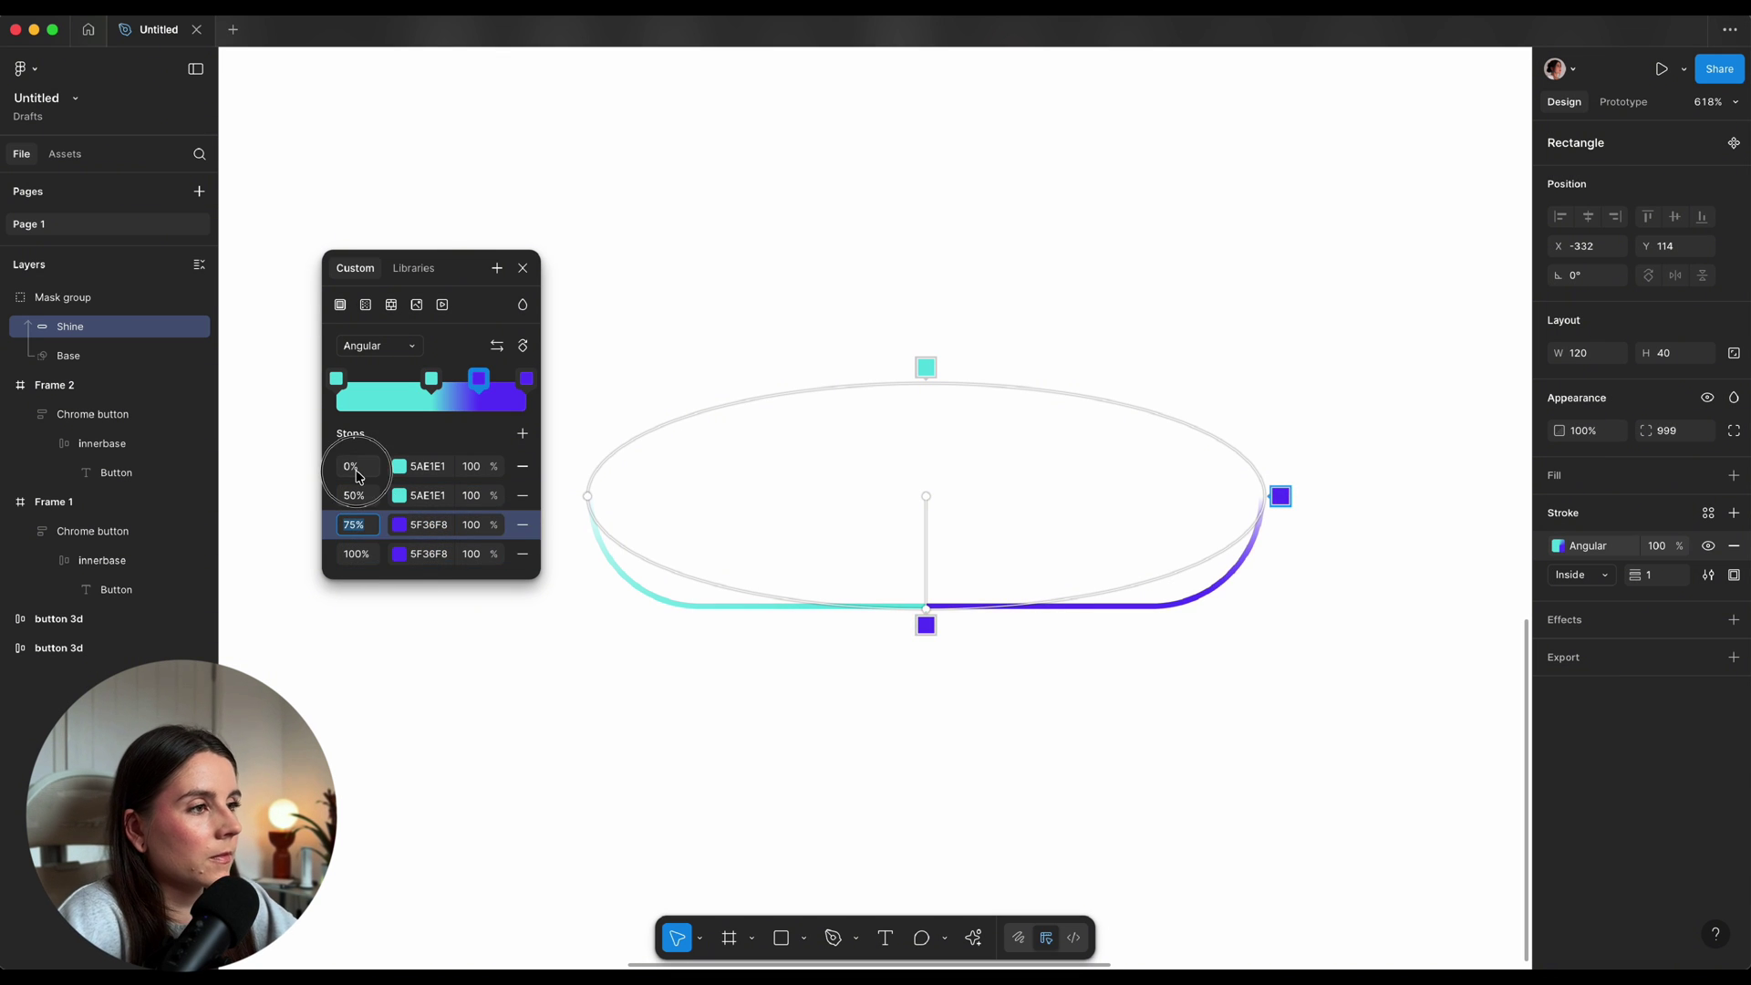
pyautogui.write('10')
pyautogui.press('Return')
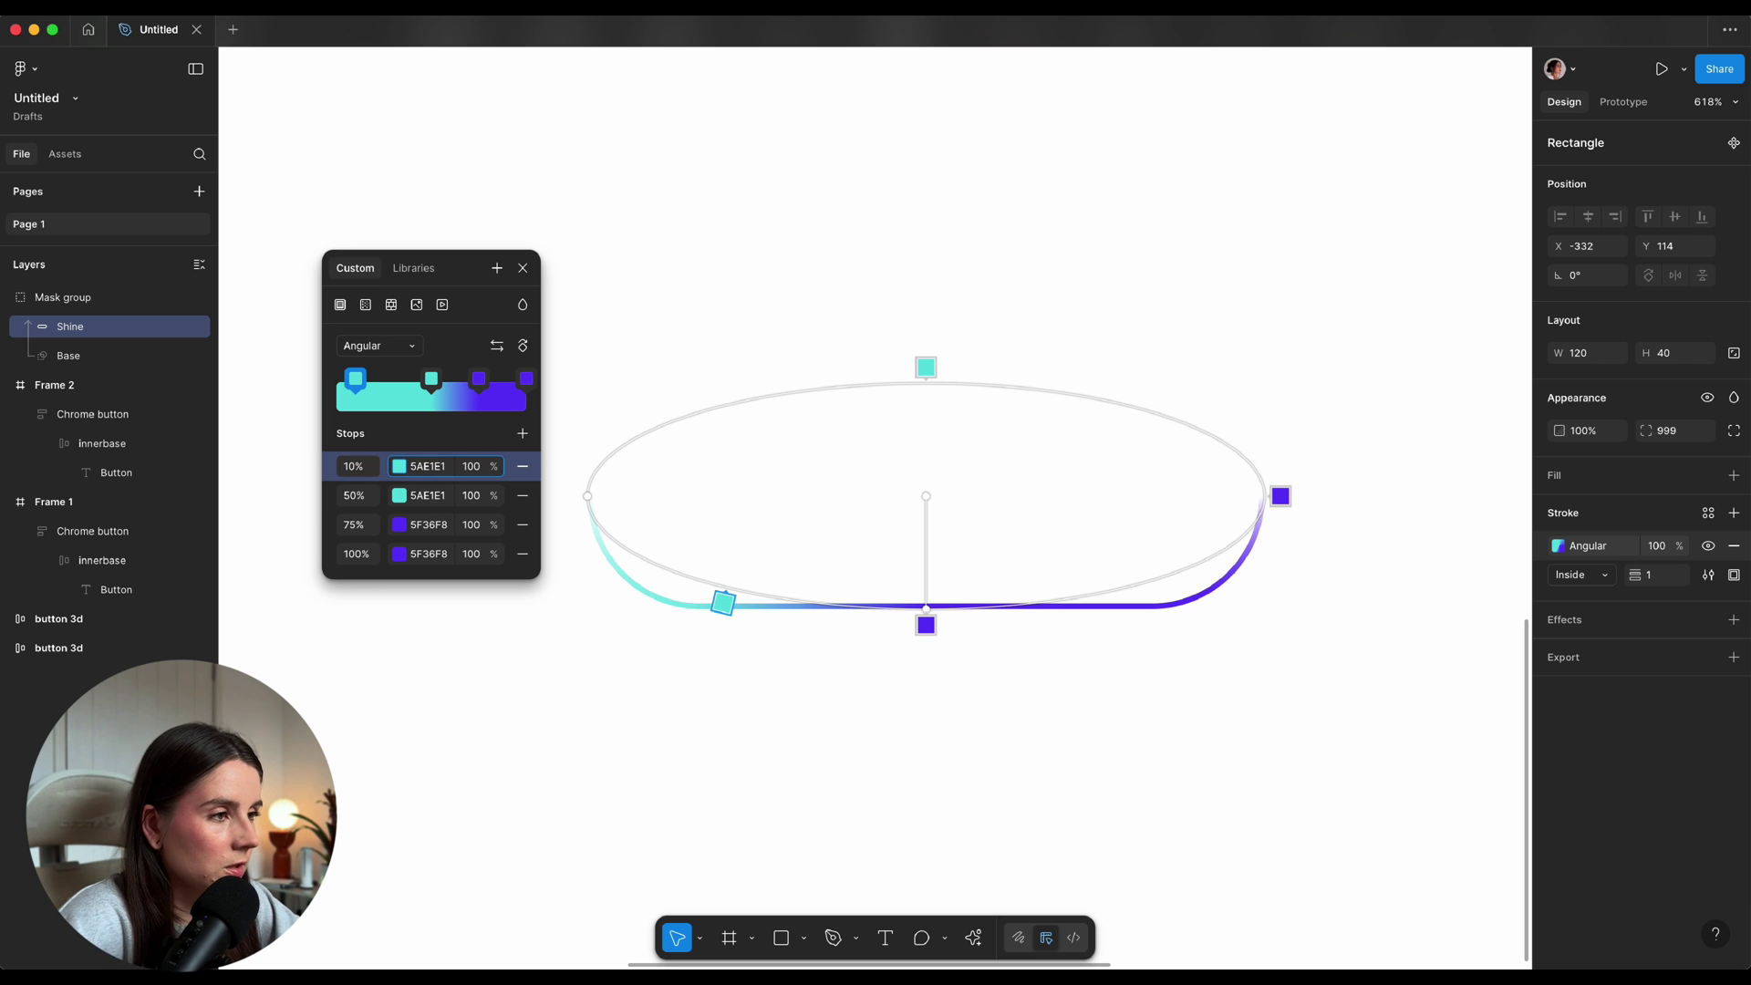
pyautogui.click(361, 497)
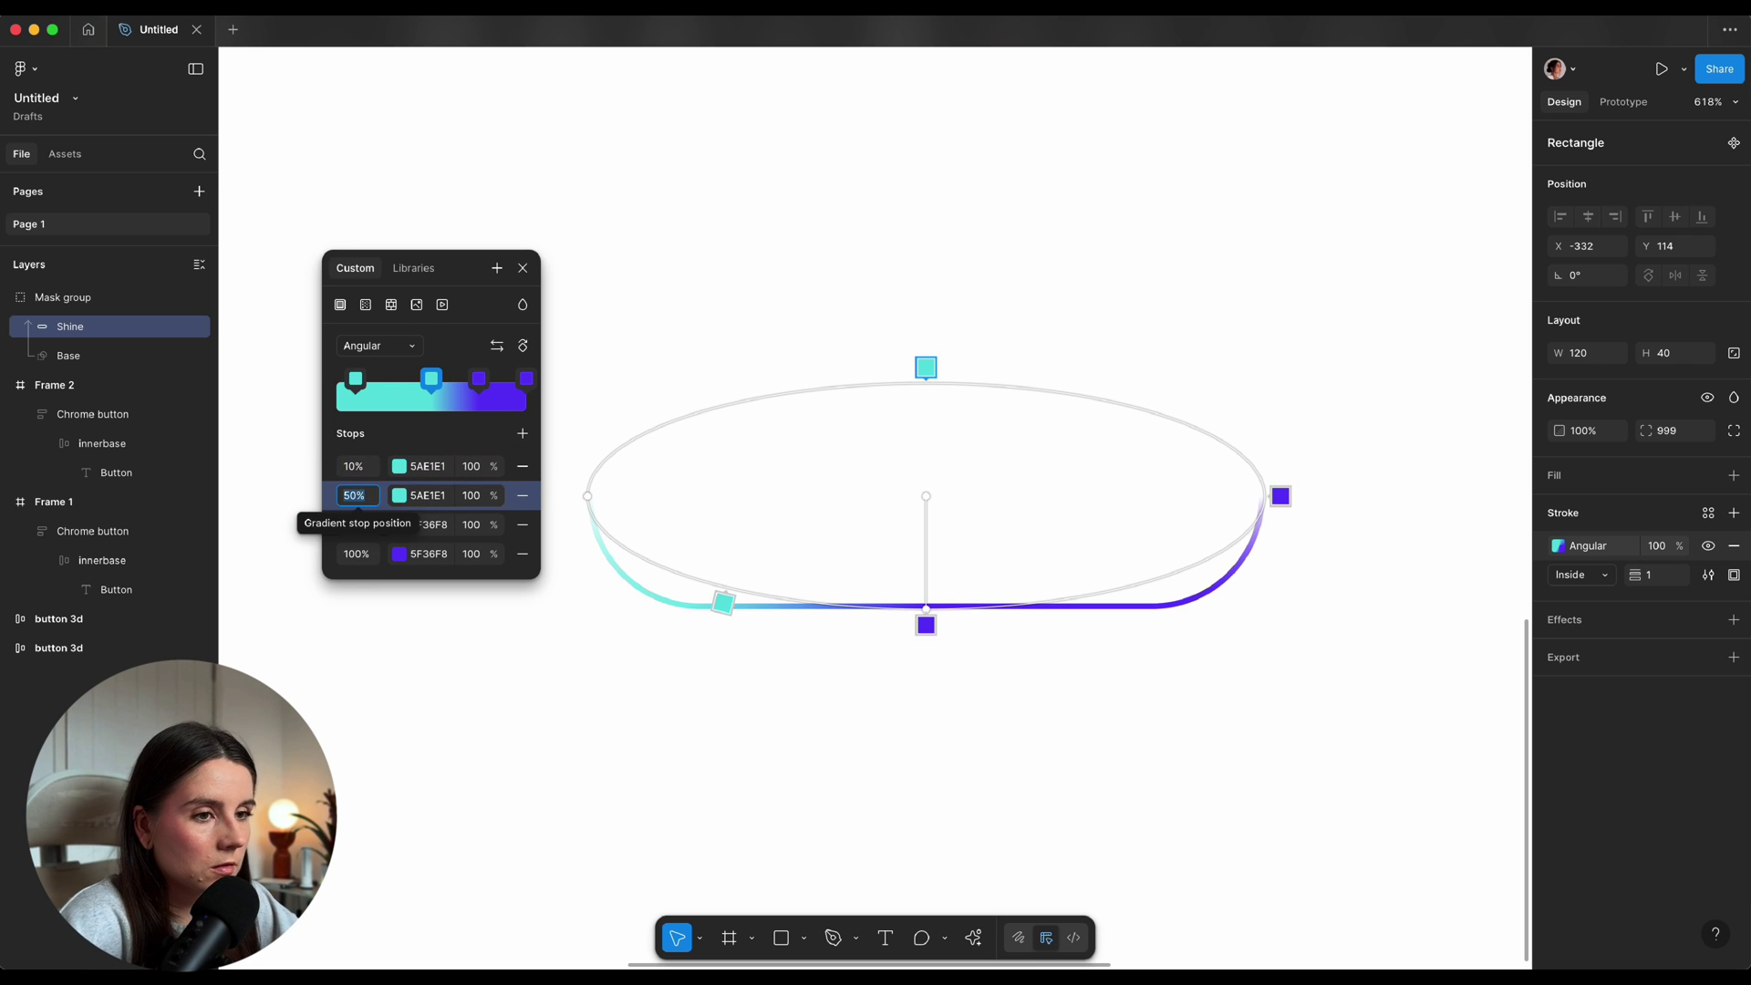
pyautogui.write('30')
pyautogui.click(360, 527)
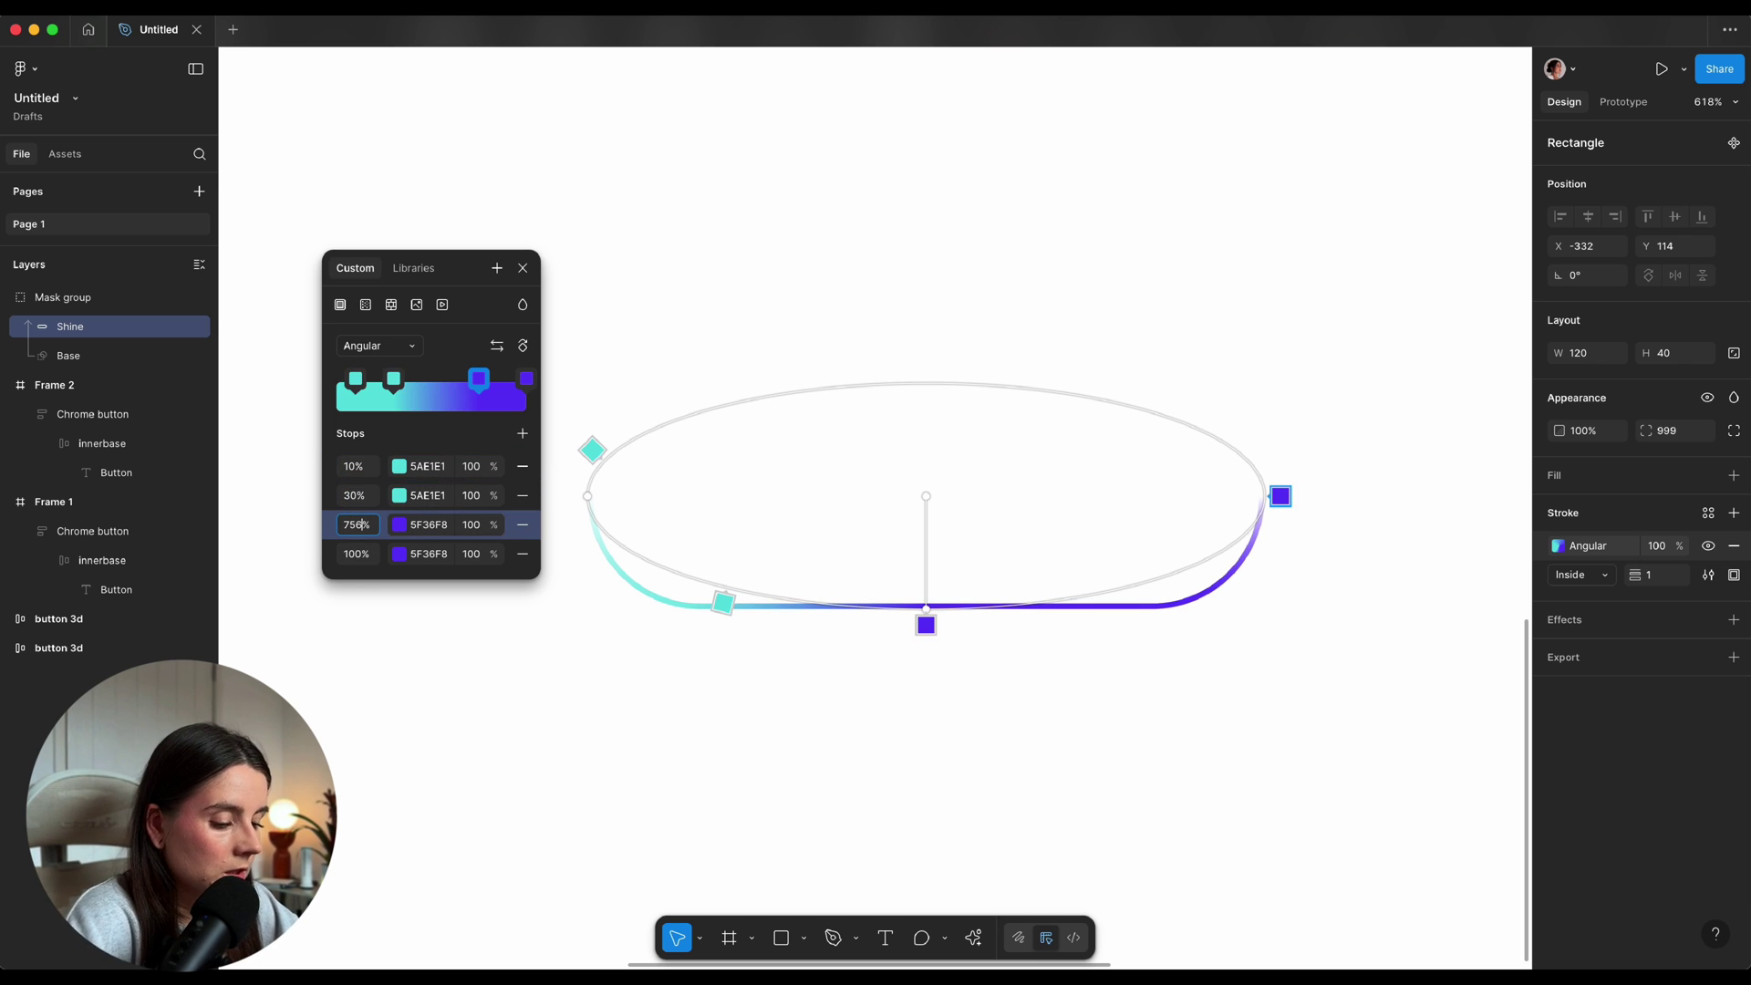
pyautogui.doubleClick(362, 527)
pyautogui.write('6')
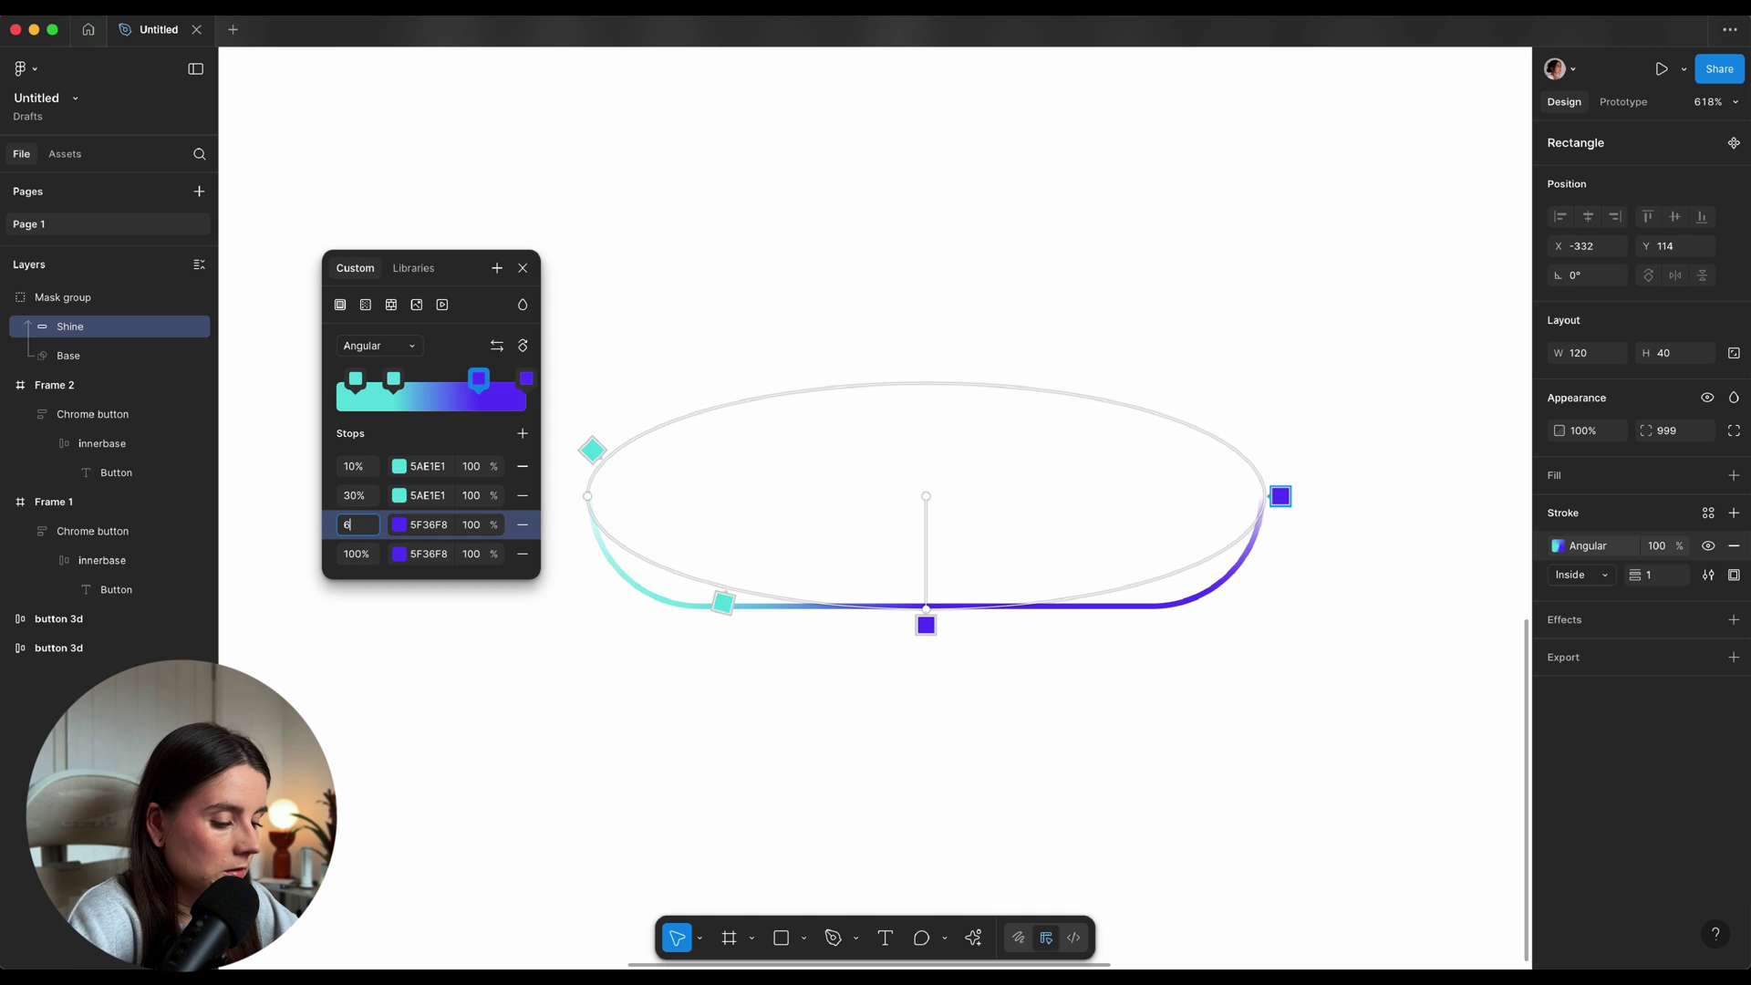
pyautogui.write('0')
pyautogui.click(358, 560)
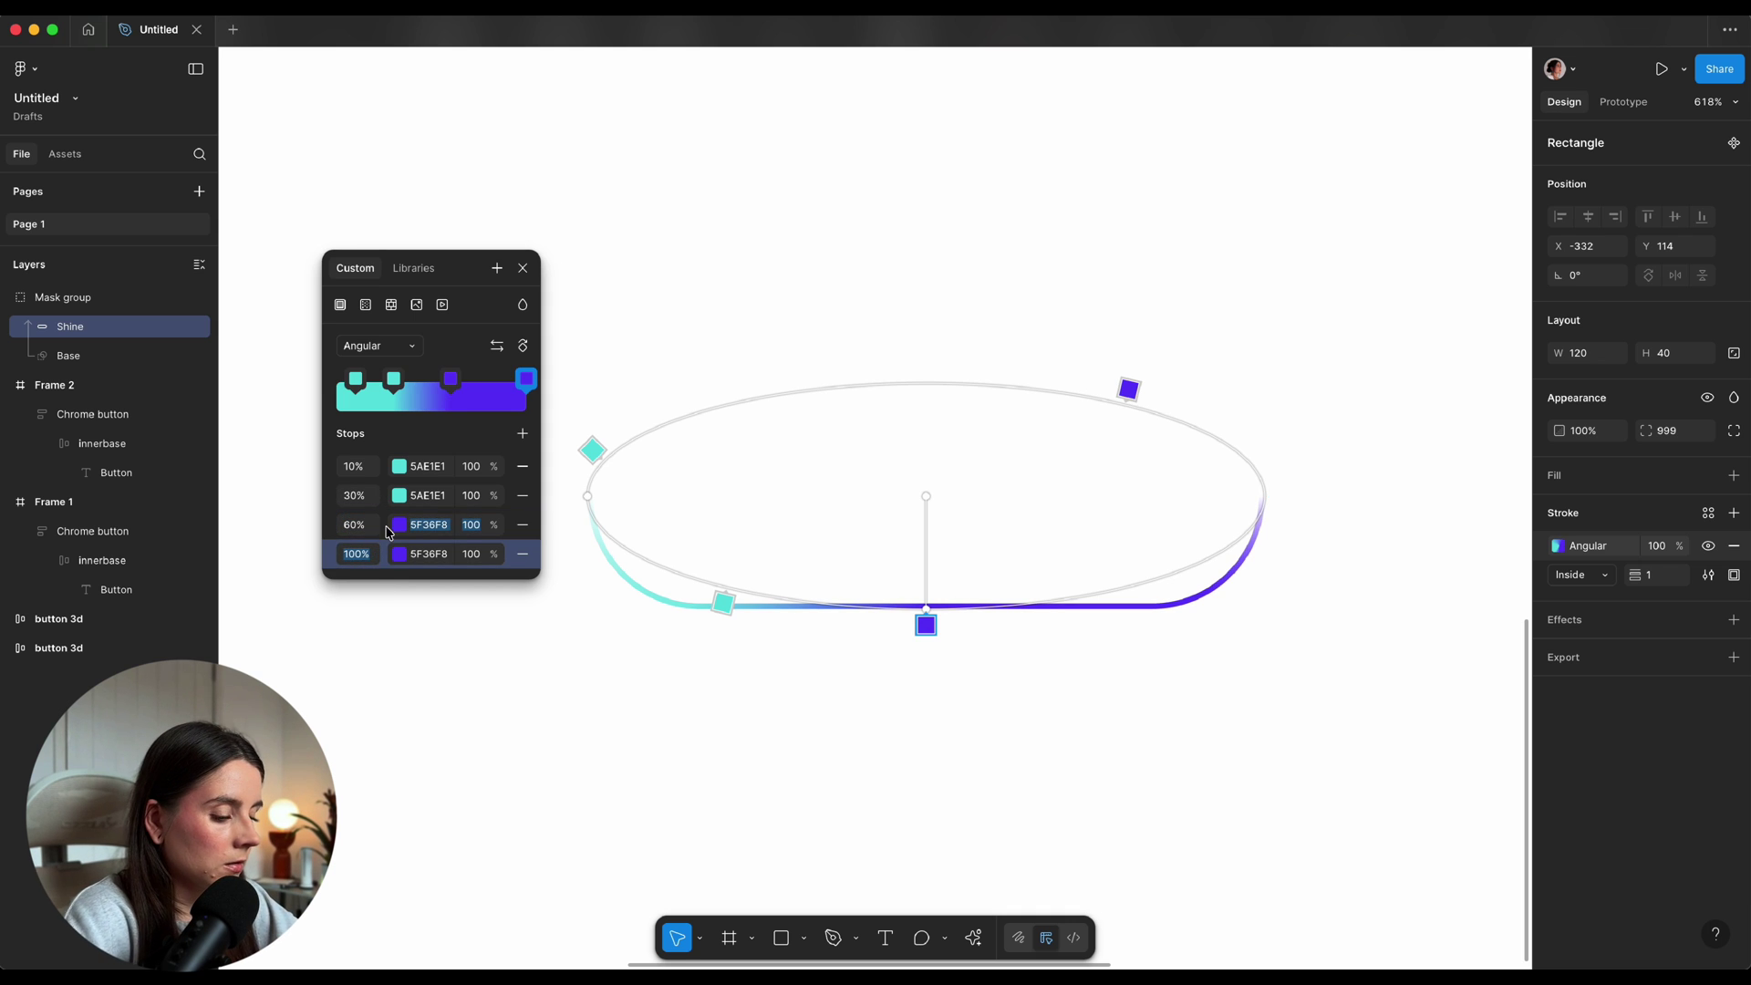
pyautogui.click(362, 558)
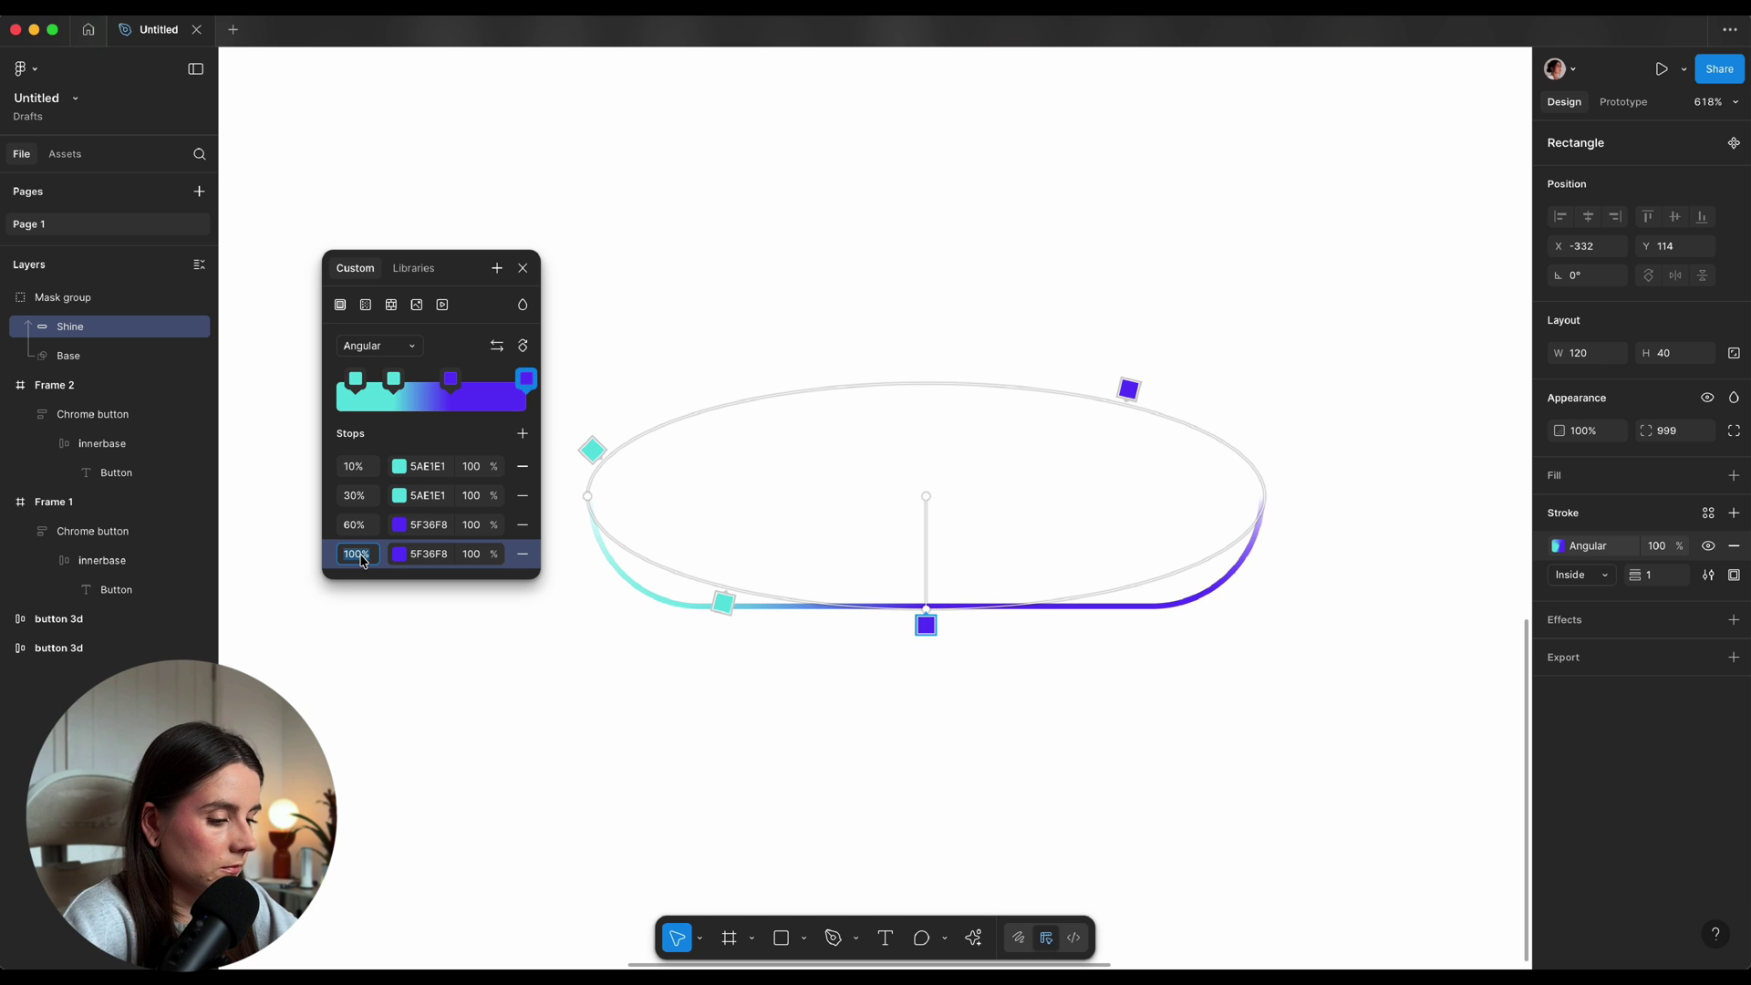
pyautogui.write('90')
# Set the opacity of Shine's 30% and 60% gradient stops to 0%, and widen the gradient by pulling its side handle outward
pyautogui.click(468, 471)
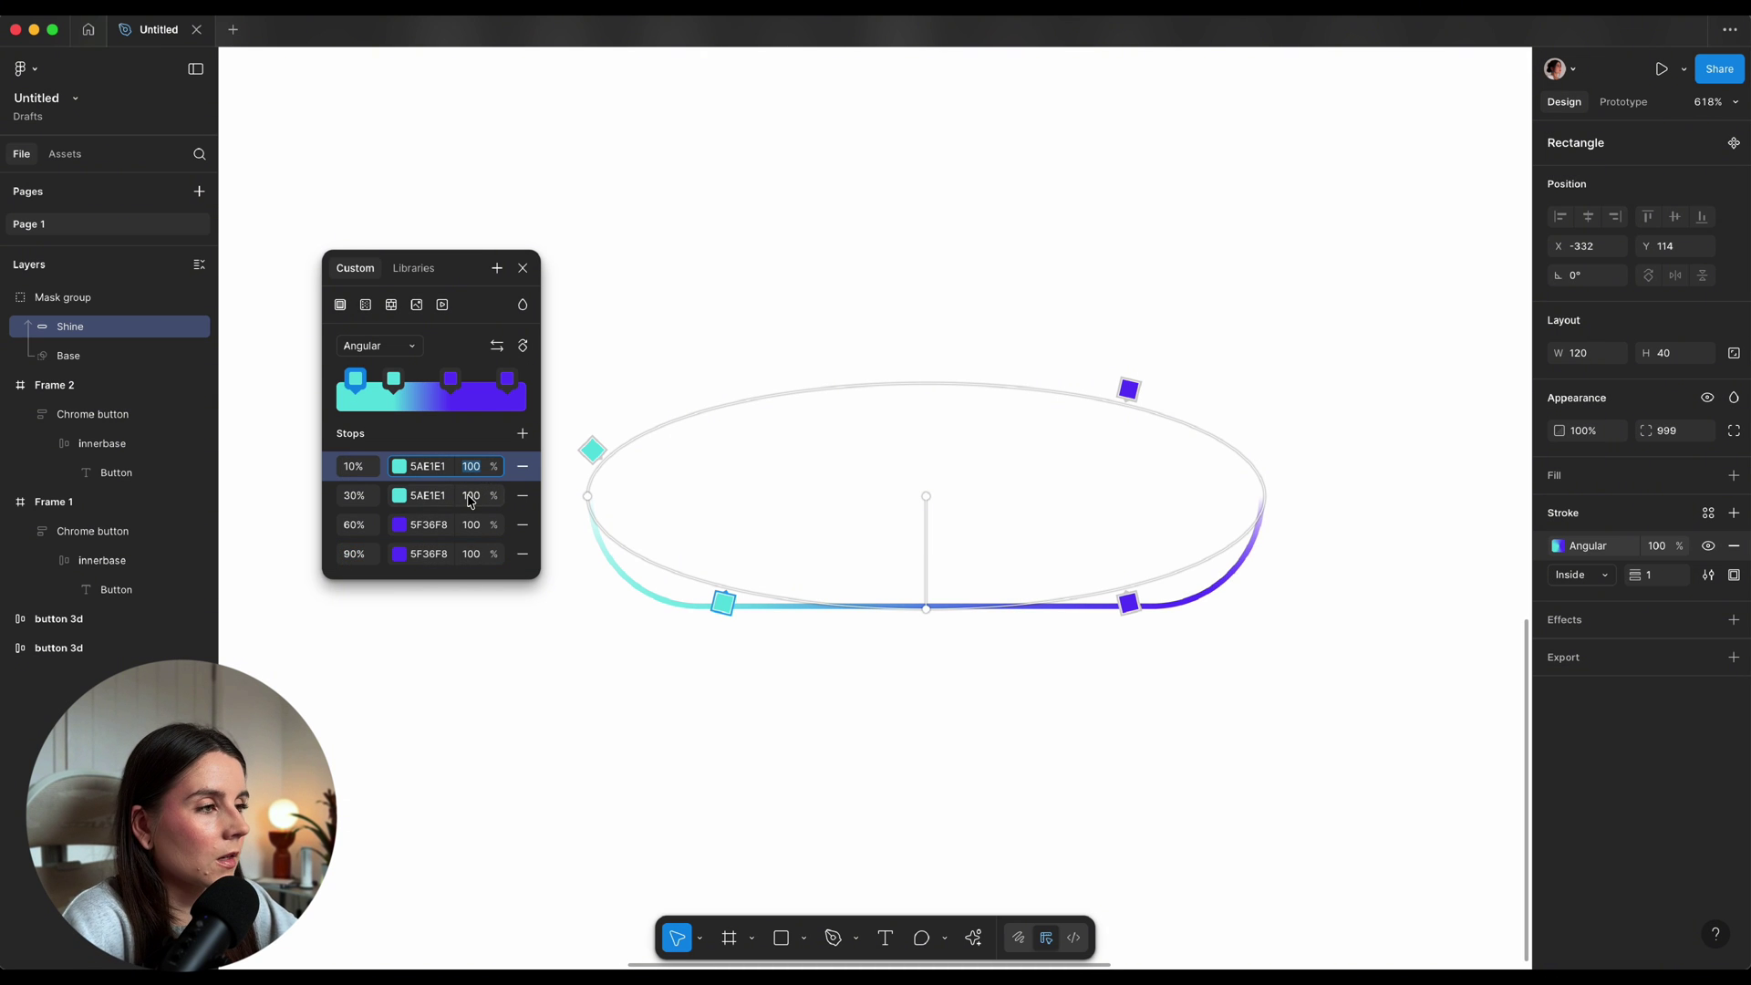
pyautogui.click(471, 498)
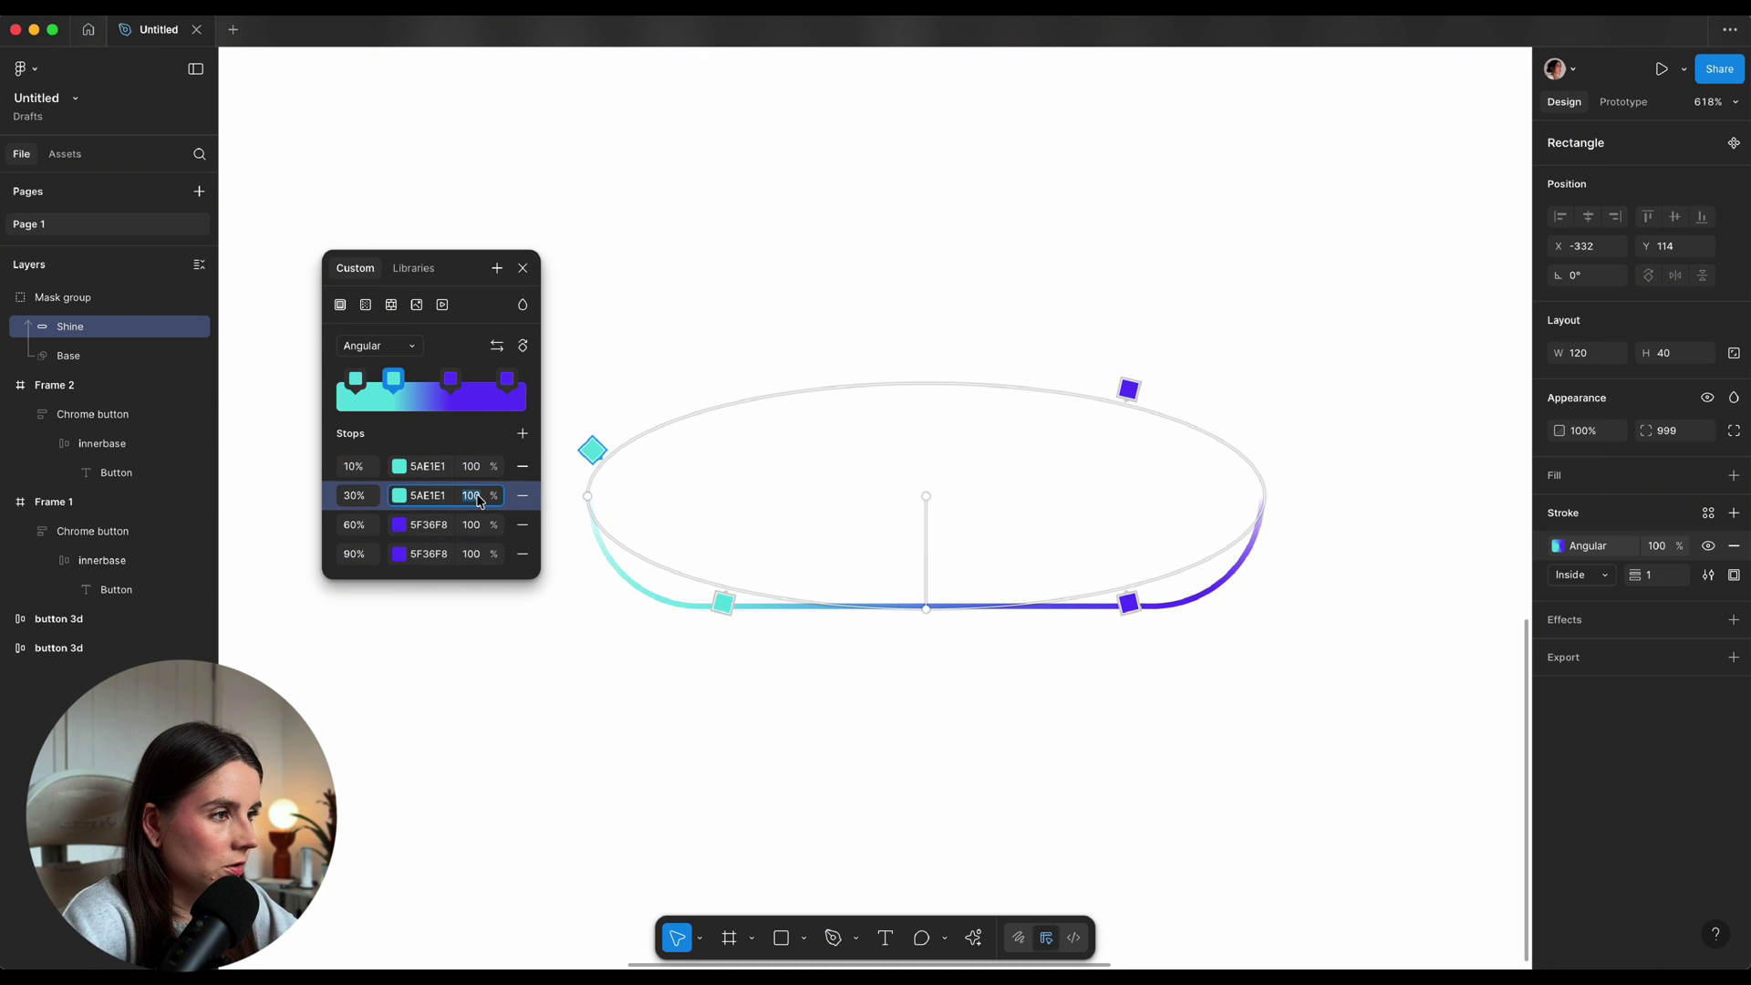
pyautogui.write('0')
pyautogui.click(471, 525)
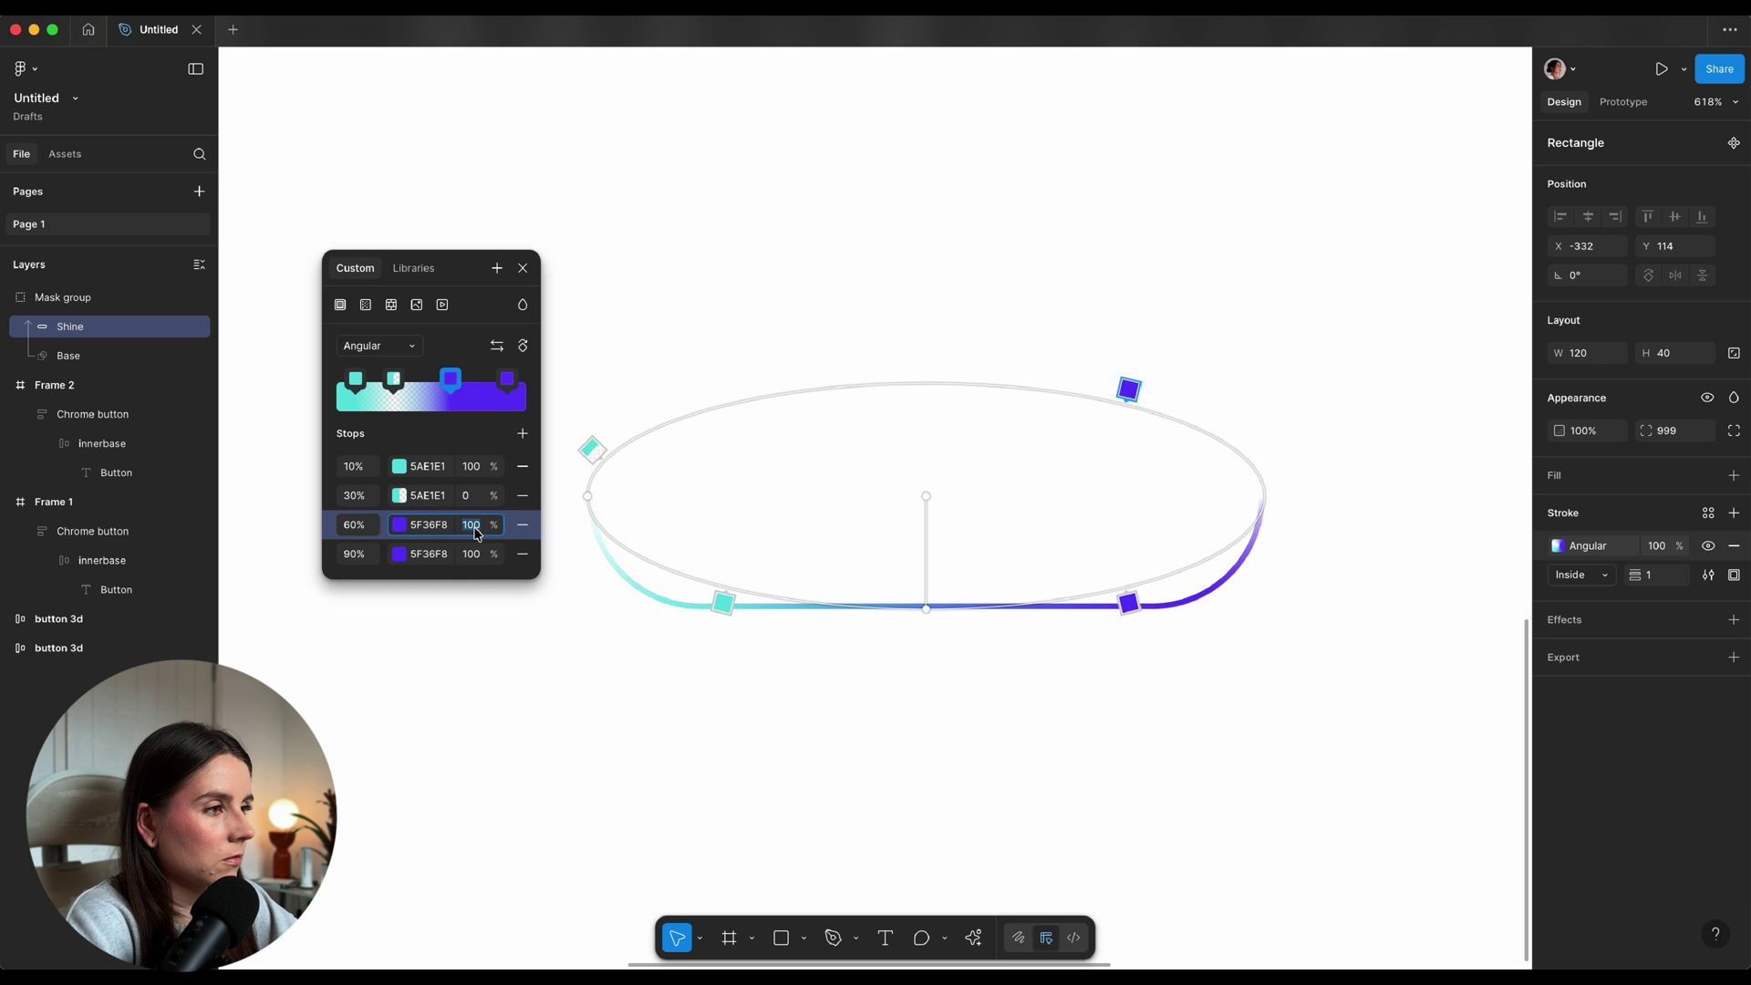
pyautogui.write('0')
pyautogui.moveTo(590, 496); pyautogui.dragTo(463, 498)
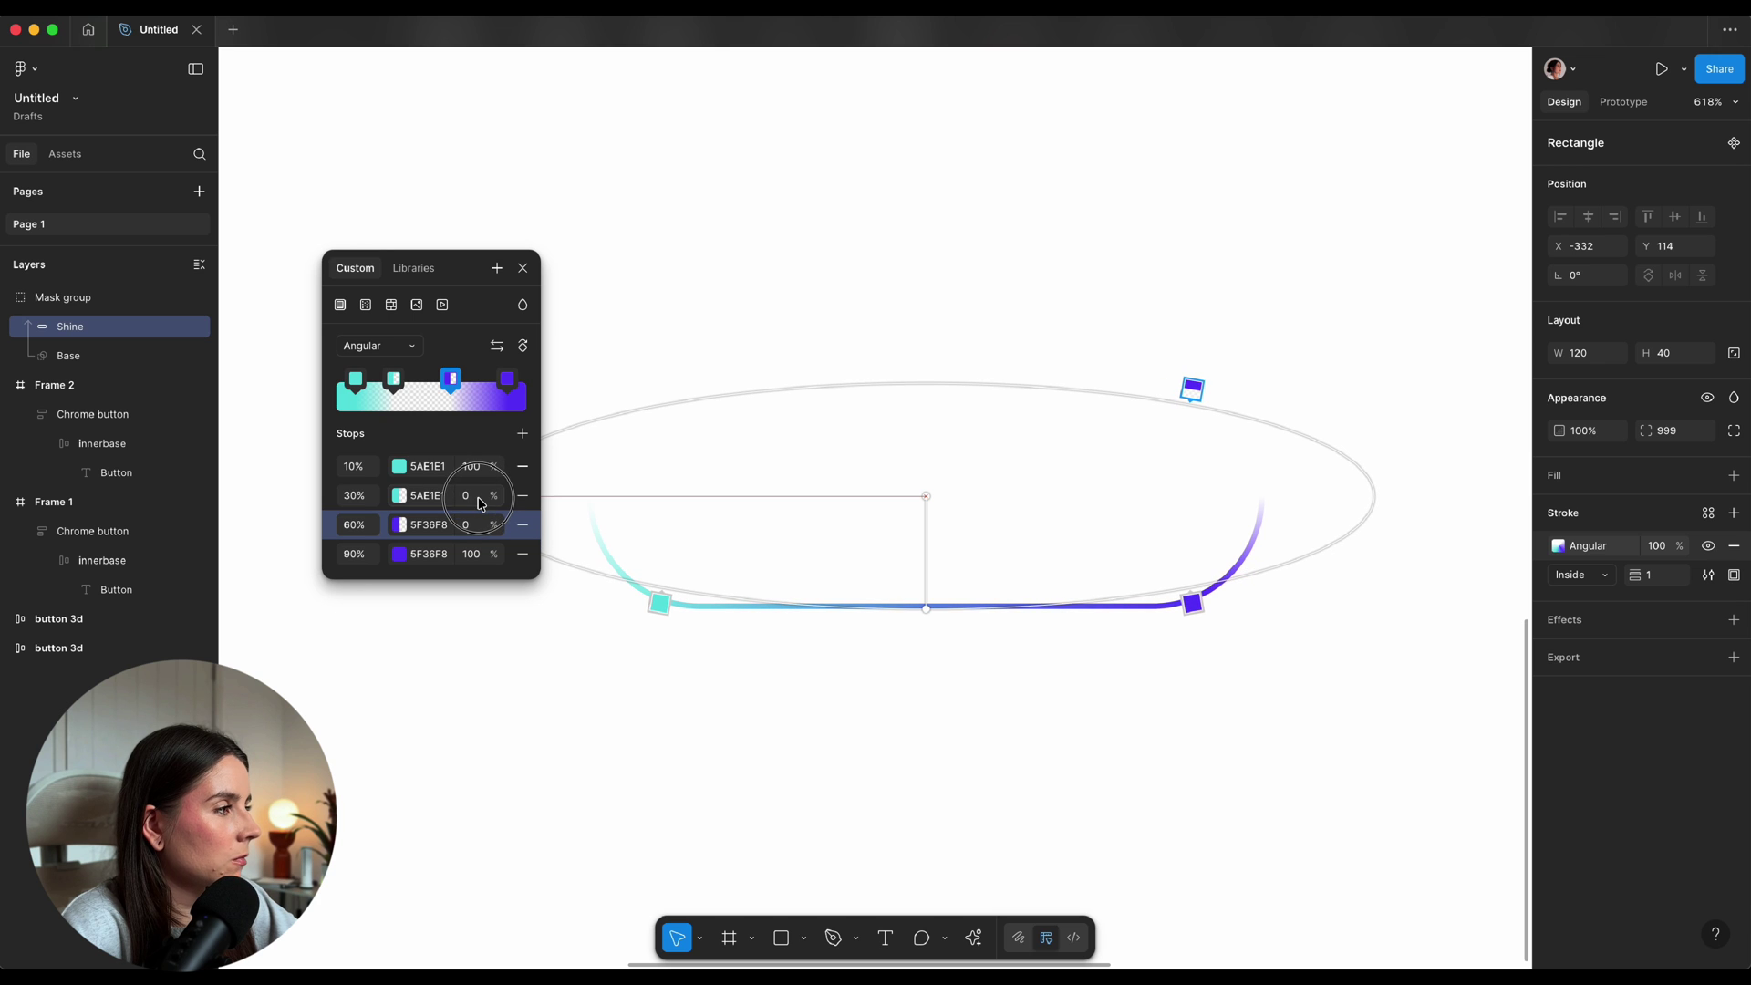
# Add a second stroke to Shine and make it an angular gradient
pyautogui.click(1734, 512)
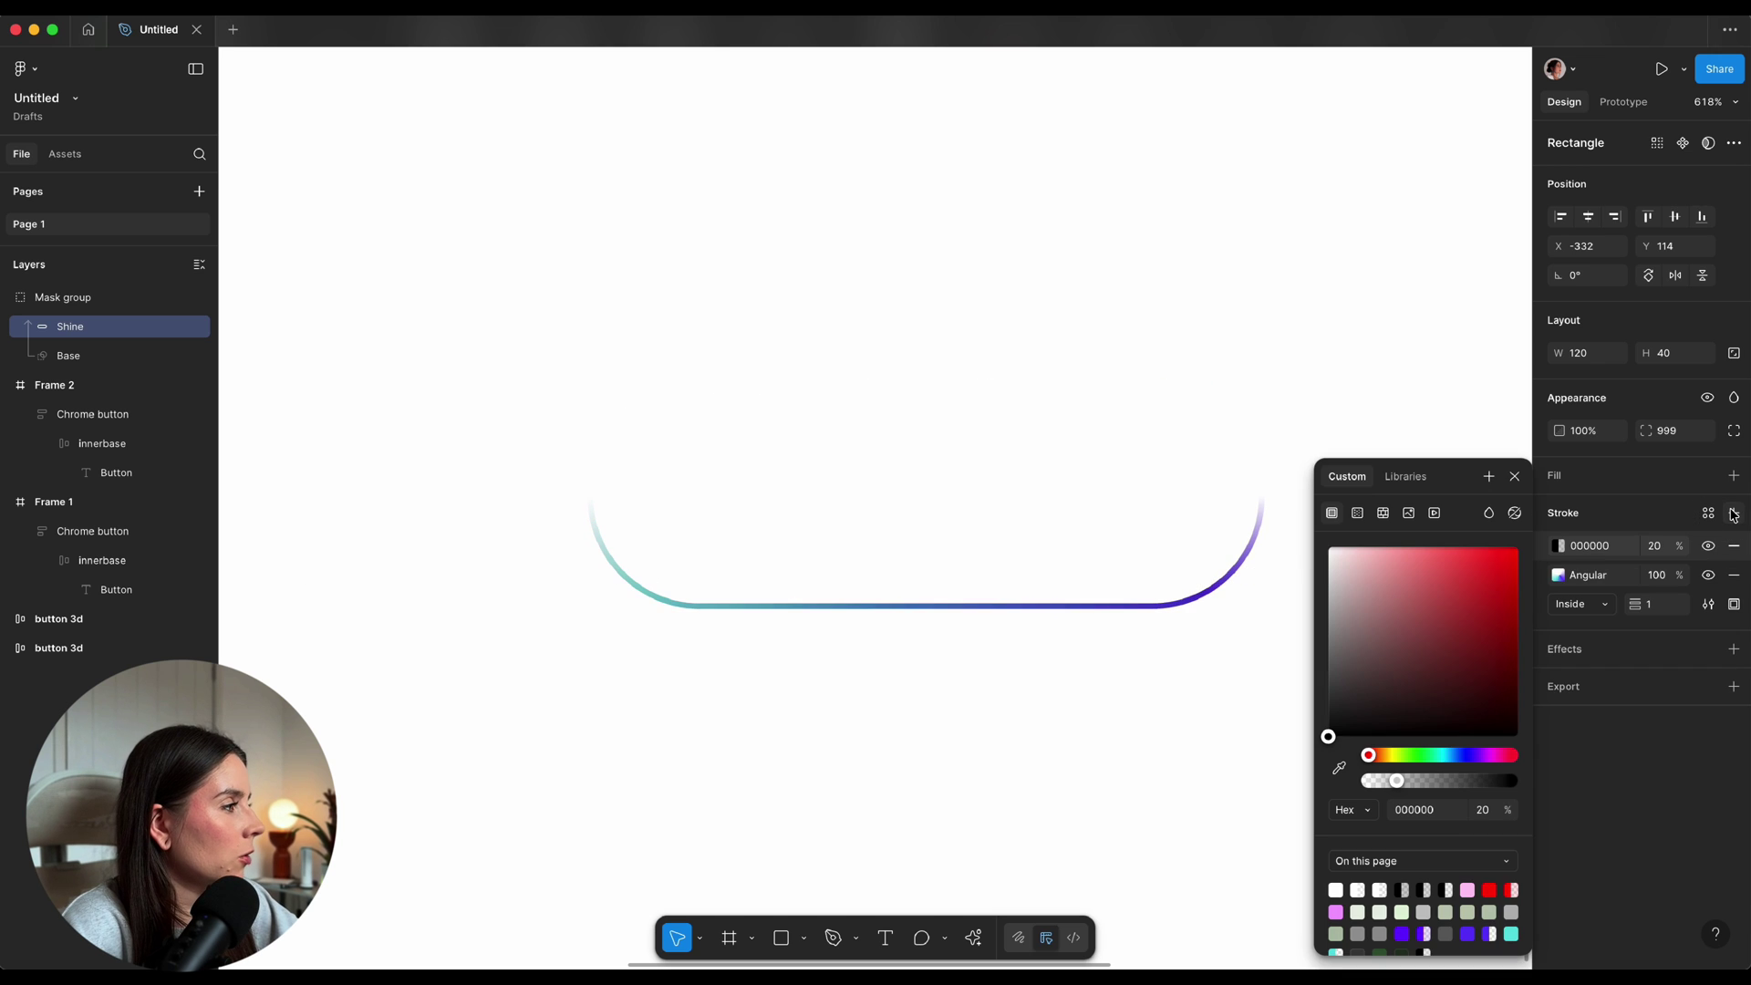
pyautogui.click(1358, 512)
pyautogui.moveTo(1417, 481); pyautogui.dragTo(473, 331)
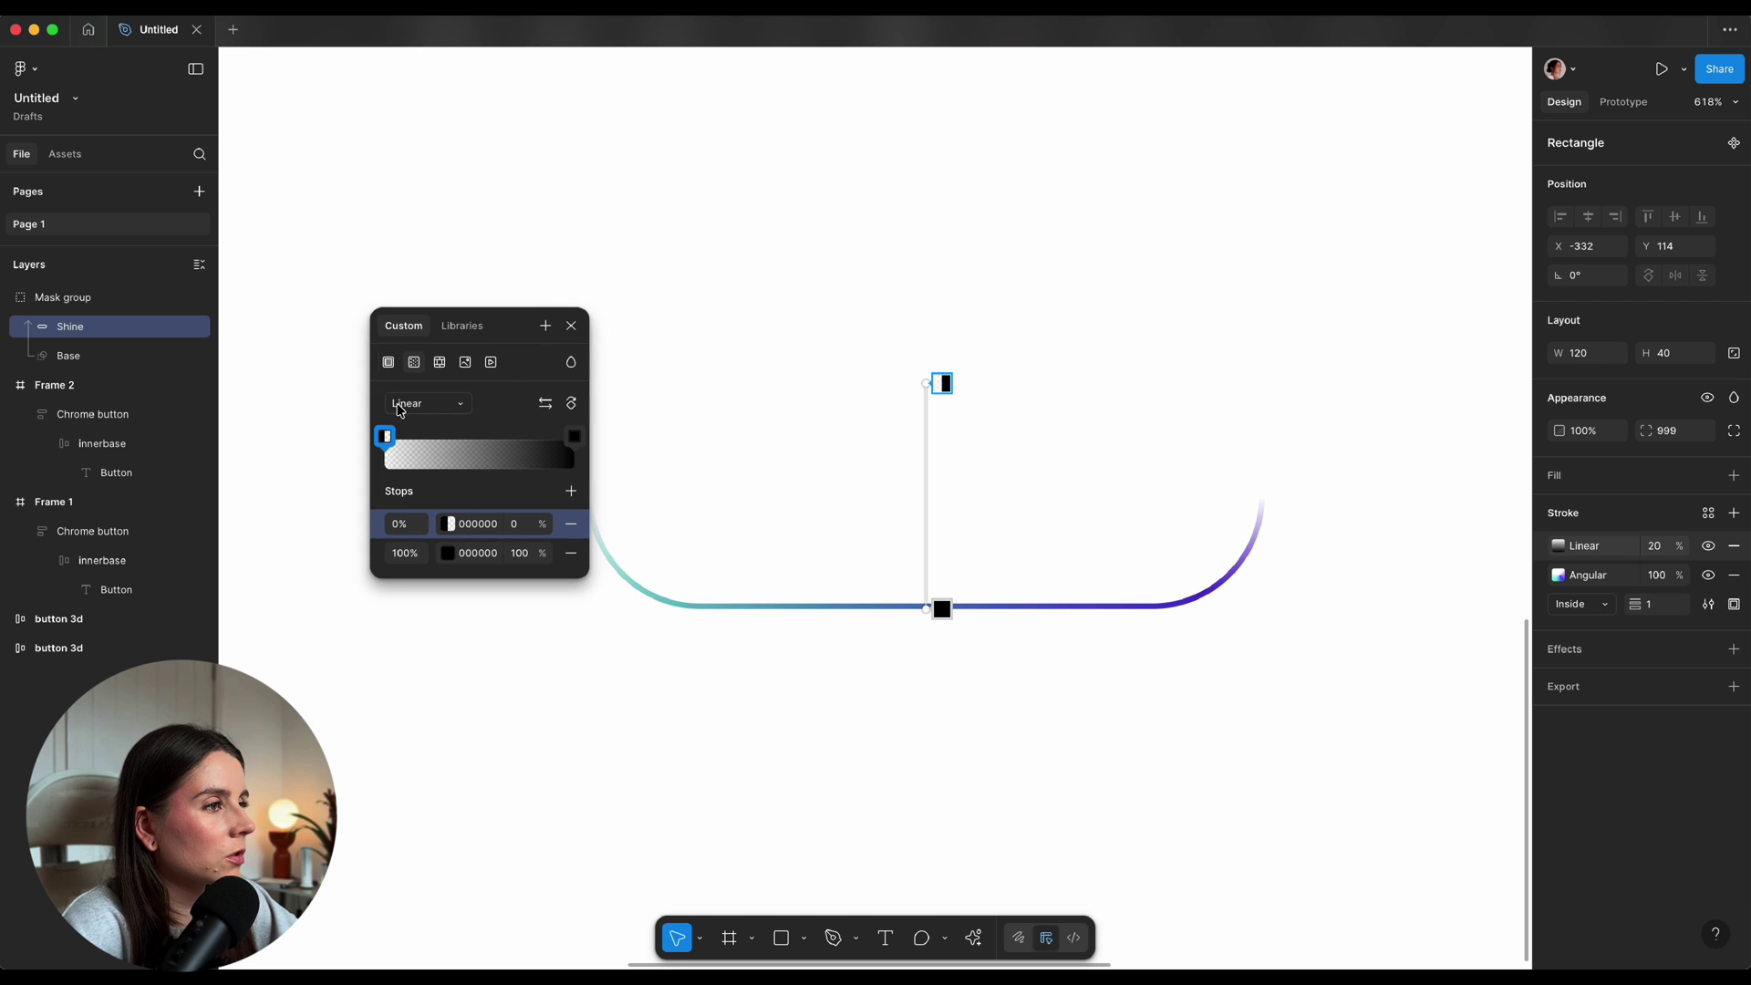
pyautogui.click(428, 403)
pyautogui.click(435, 446)
# Position the four stops of Shine's second stroke gradient at 5%, 20%, 60% and 95%
pyautogui.click(405, 525)
pyautogui.write('5')
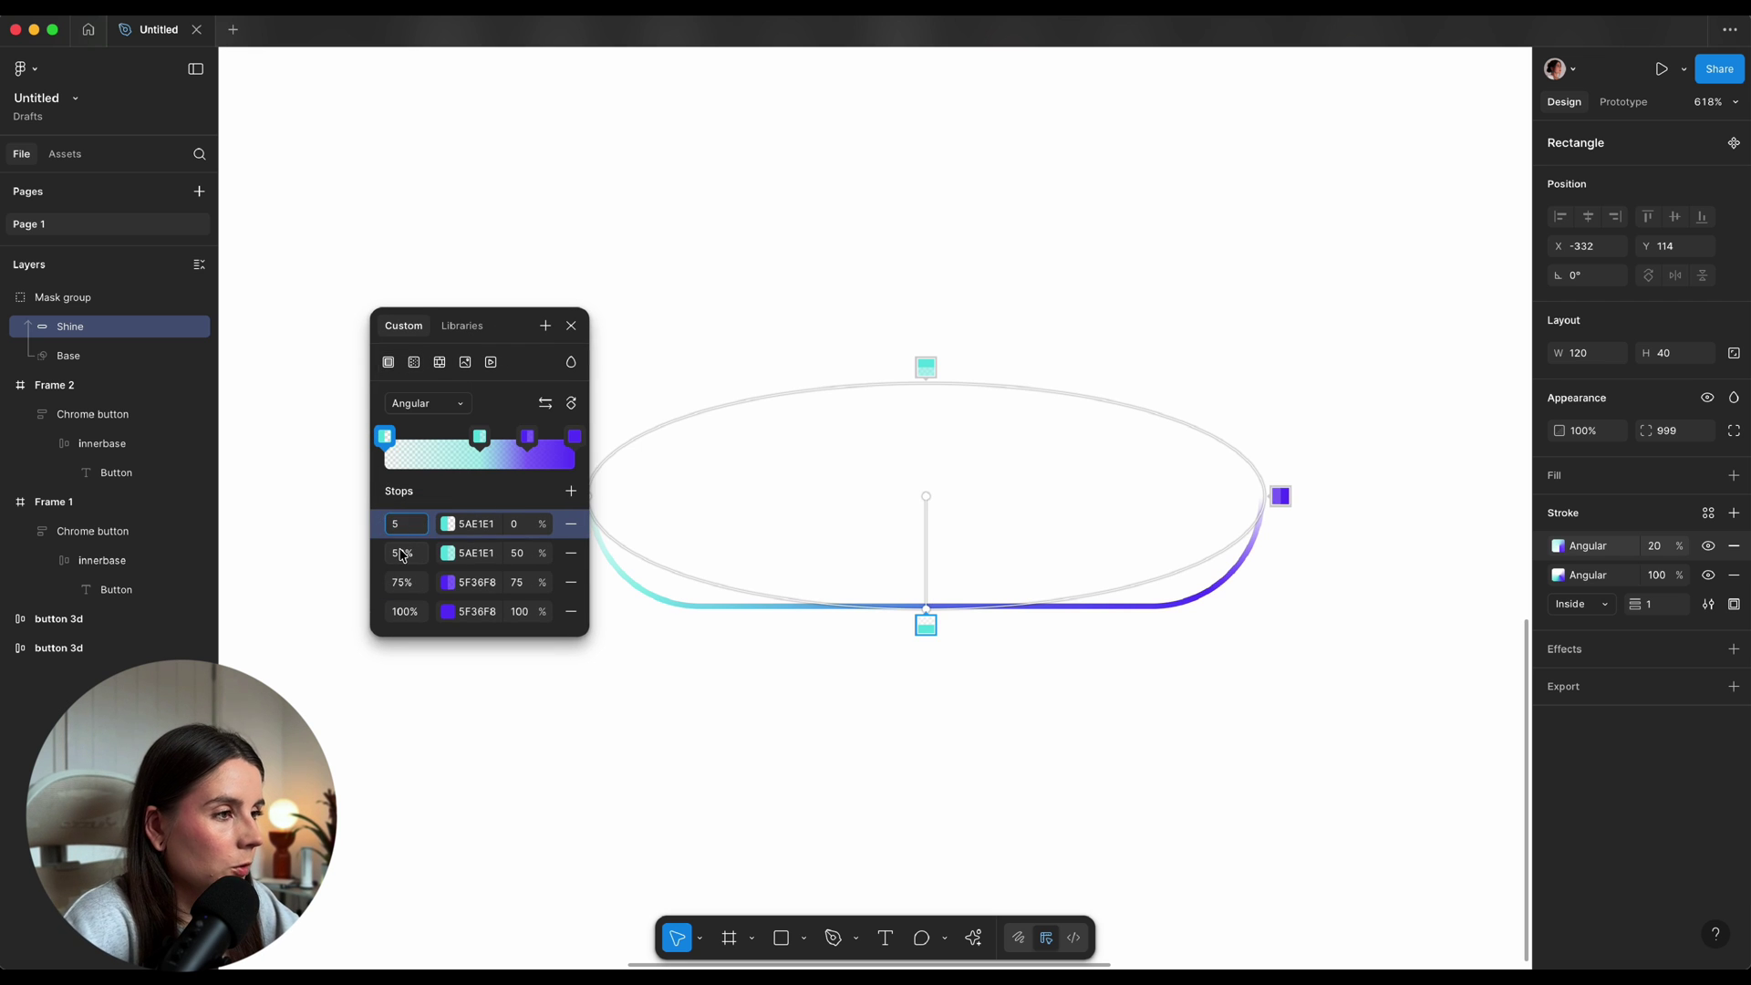
pyautogui.click(402, 554)
pyautogui.click(412, 587)
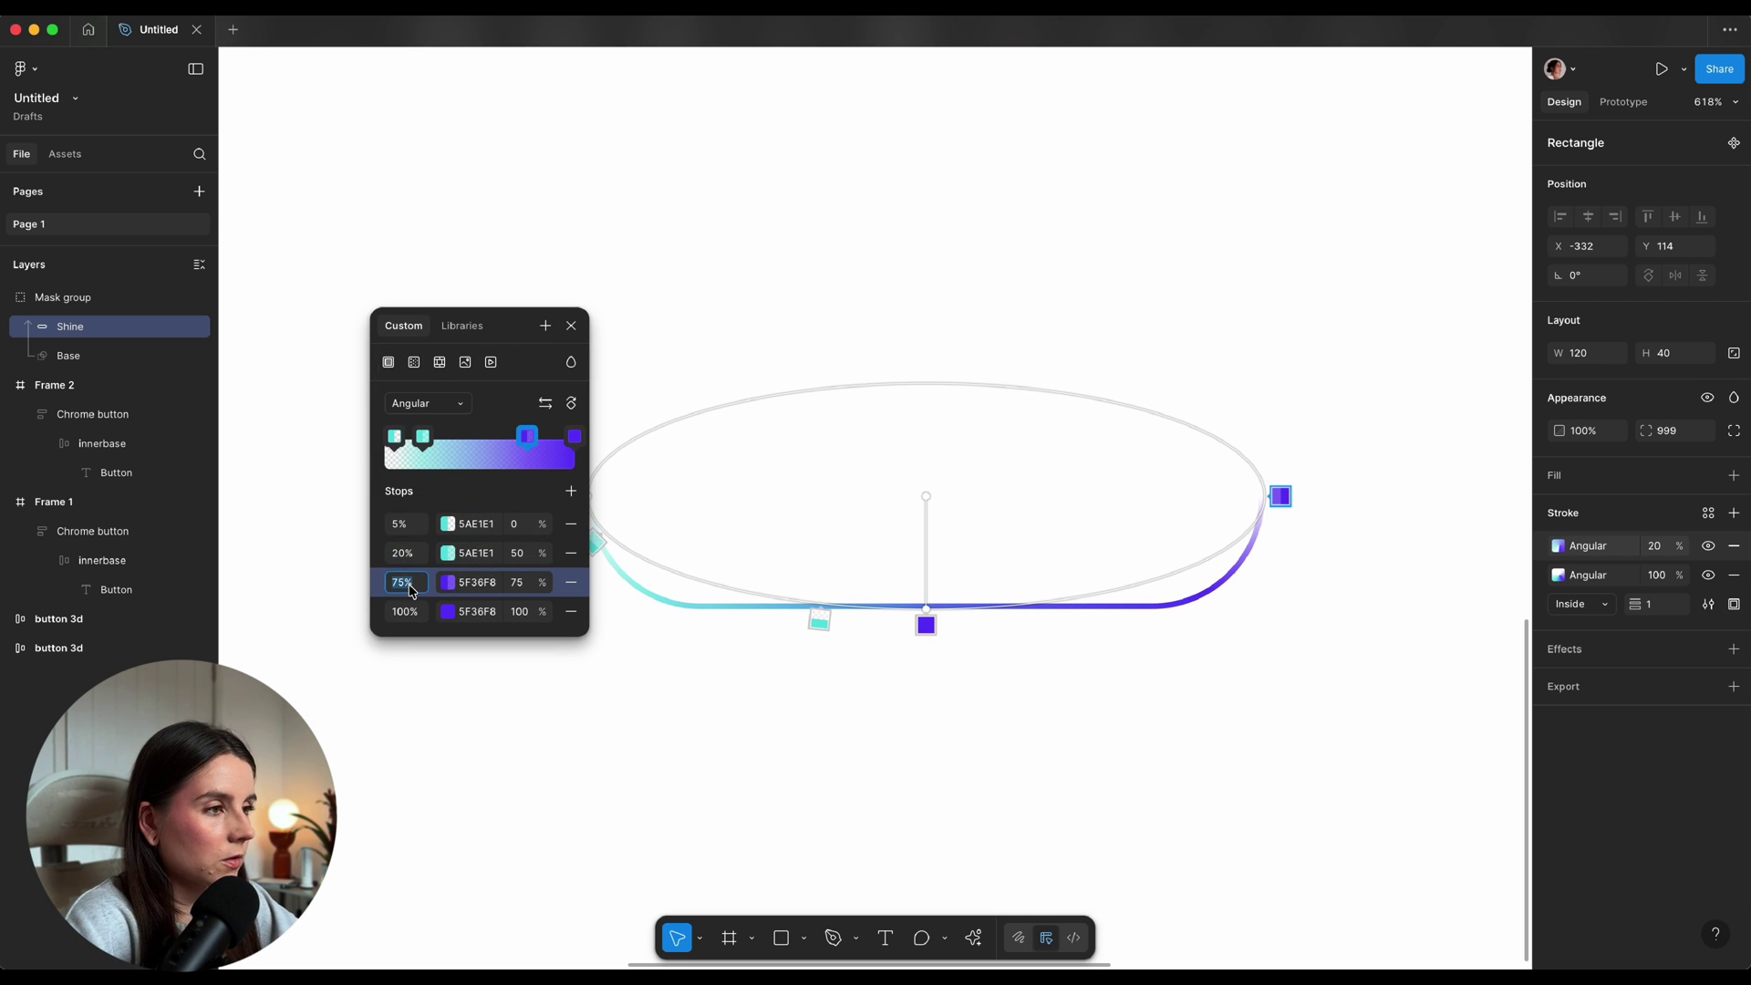
pyautogui.write('60')
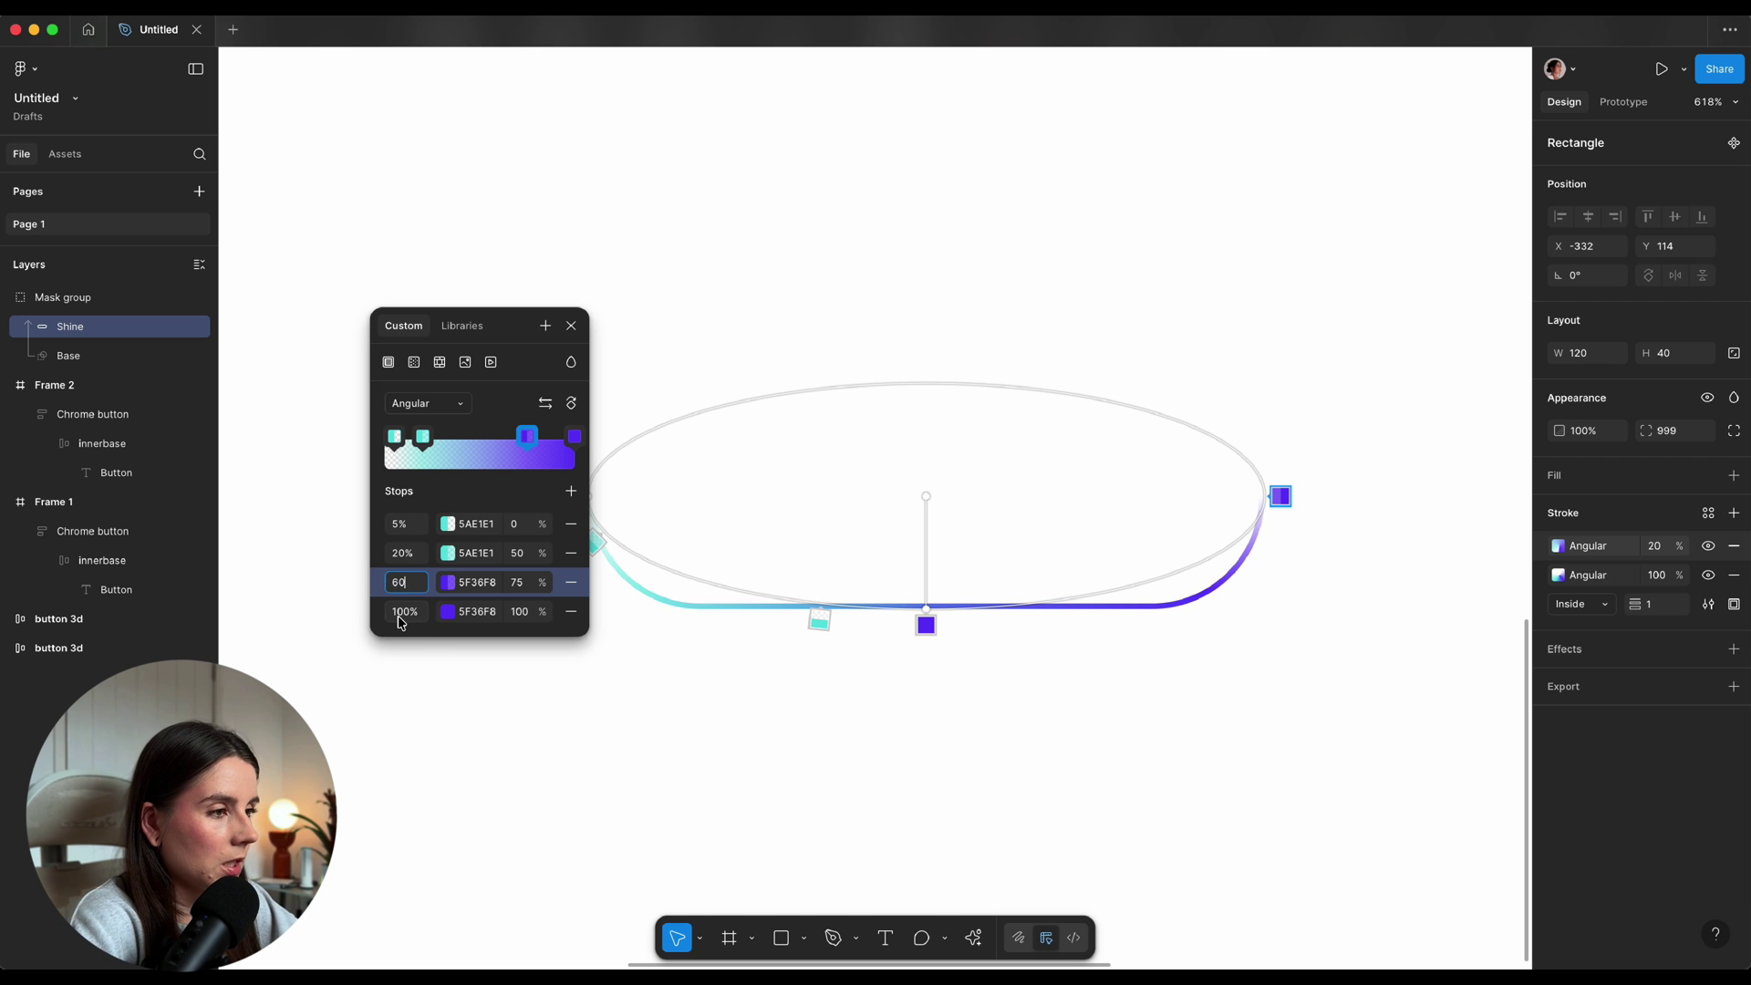
pyautogui.click(404, 613)
pyautogui.write('95')
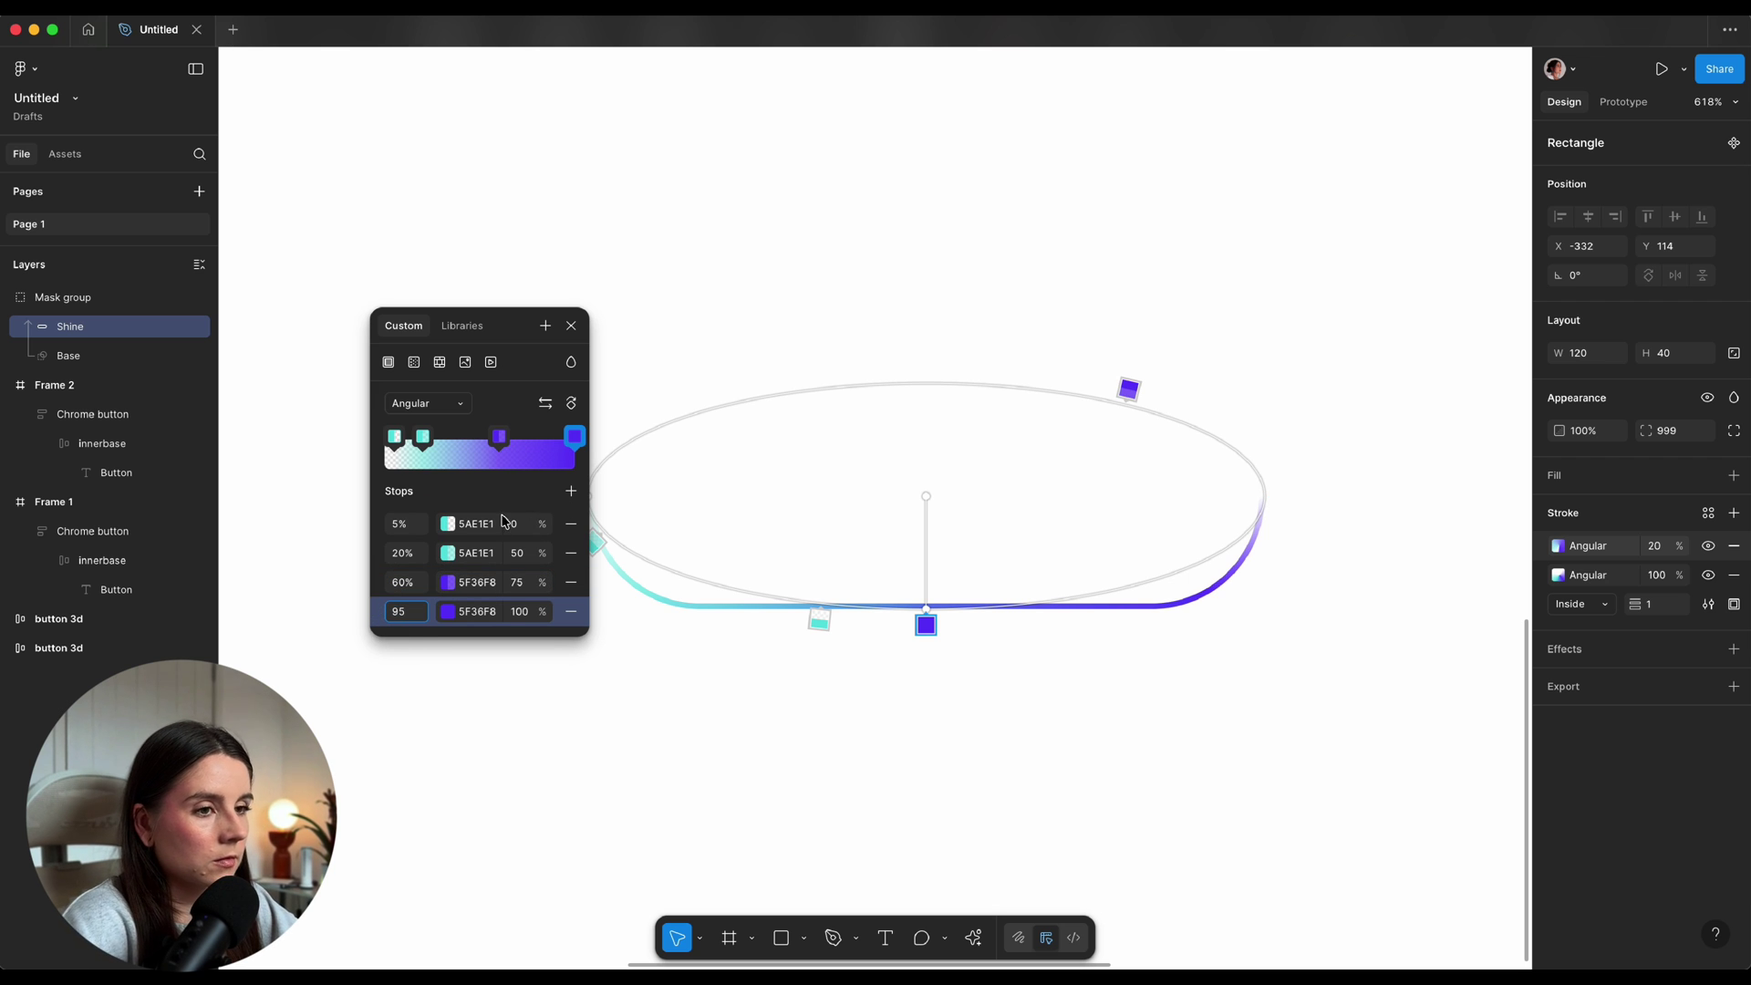
# Set the opacity of the second stroke gradient's 5% stop to 100% and of its 20% and 60% stops to 0%
pyautogui.click(511, 524)
pyautogui.write('100')
pyautogui.click(511, 553)
pyautogui.write('0')
pyautogui.click(511, 582)
pyautogui.write('0')
pyautogui.press('Return')
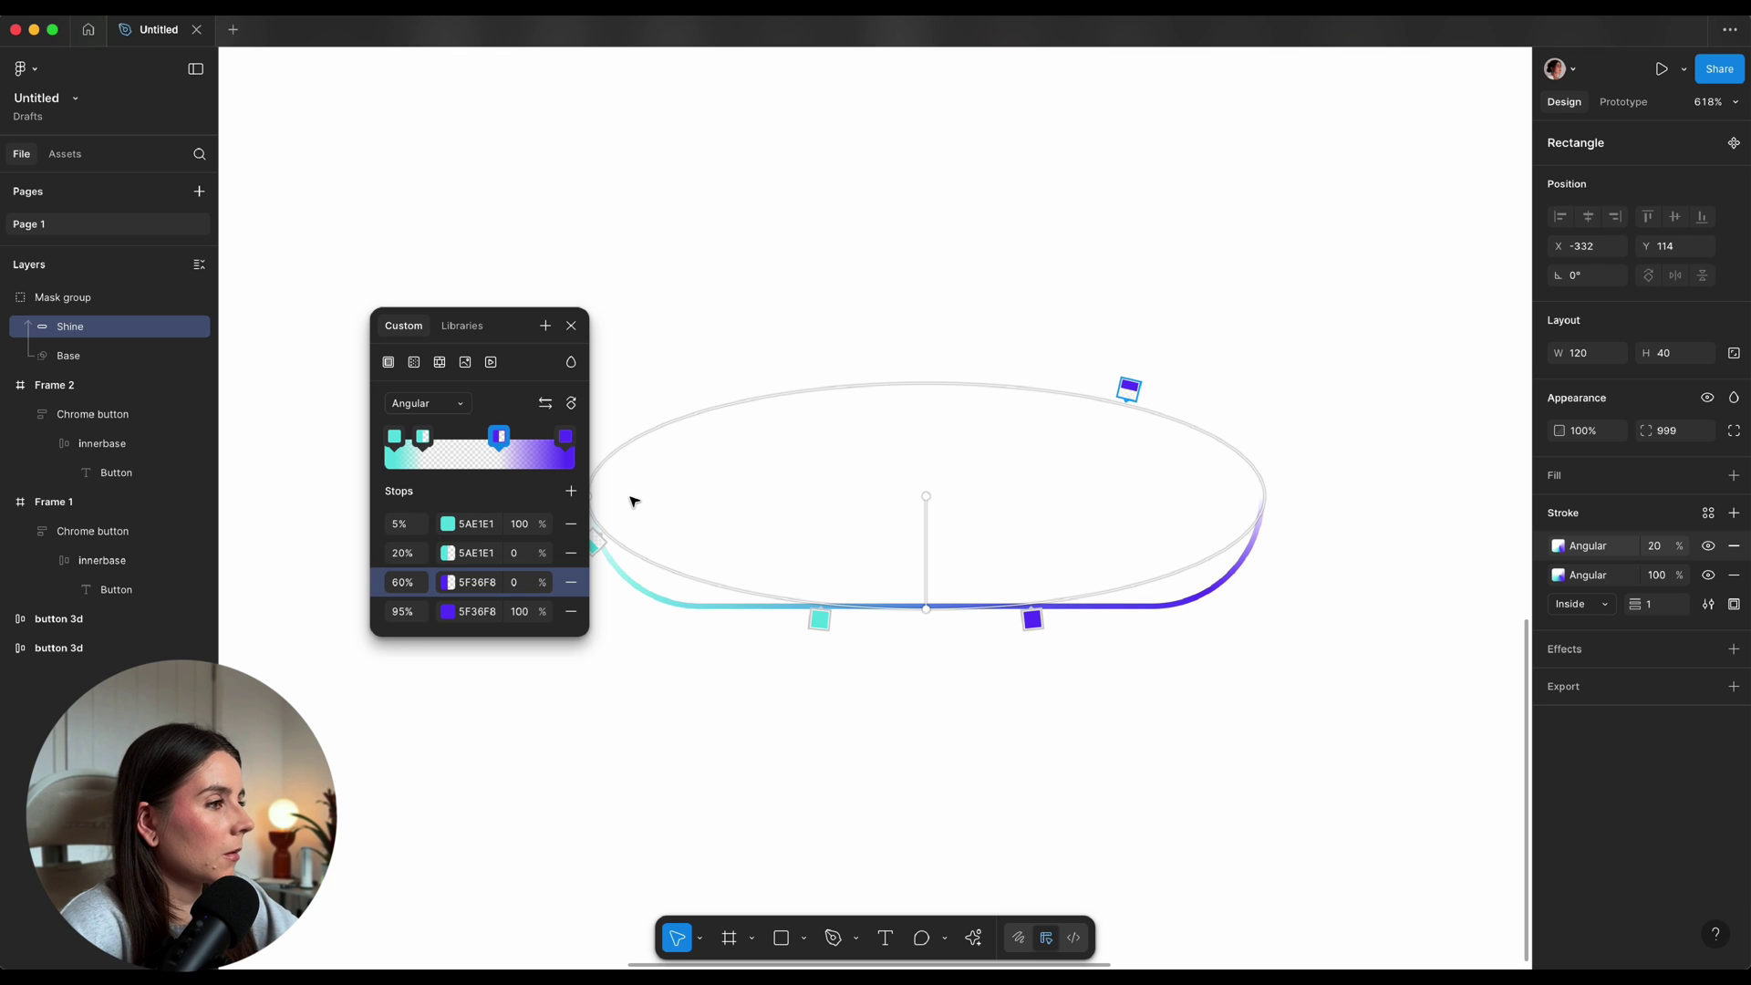
# Narrow Shine's second angular gradient by pulling its side handle inward, and set the stroke weight to 3
pyautogui.hscroll(-3, 636, 499)
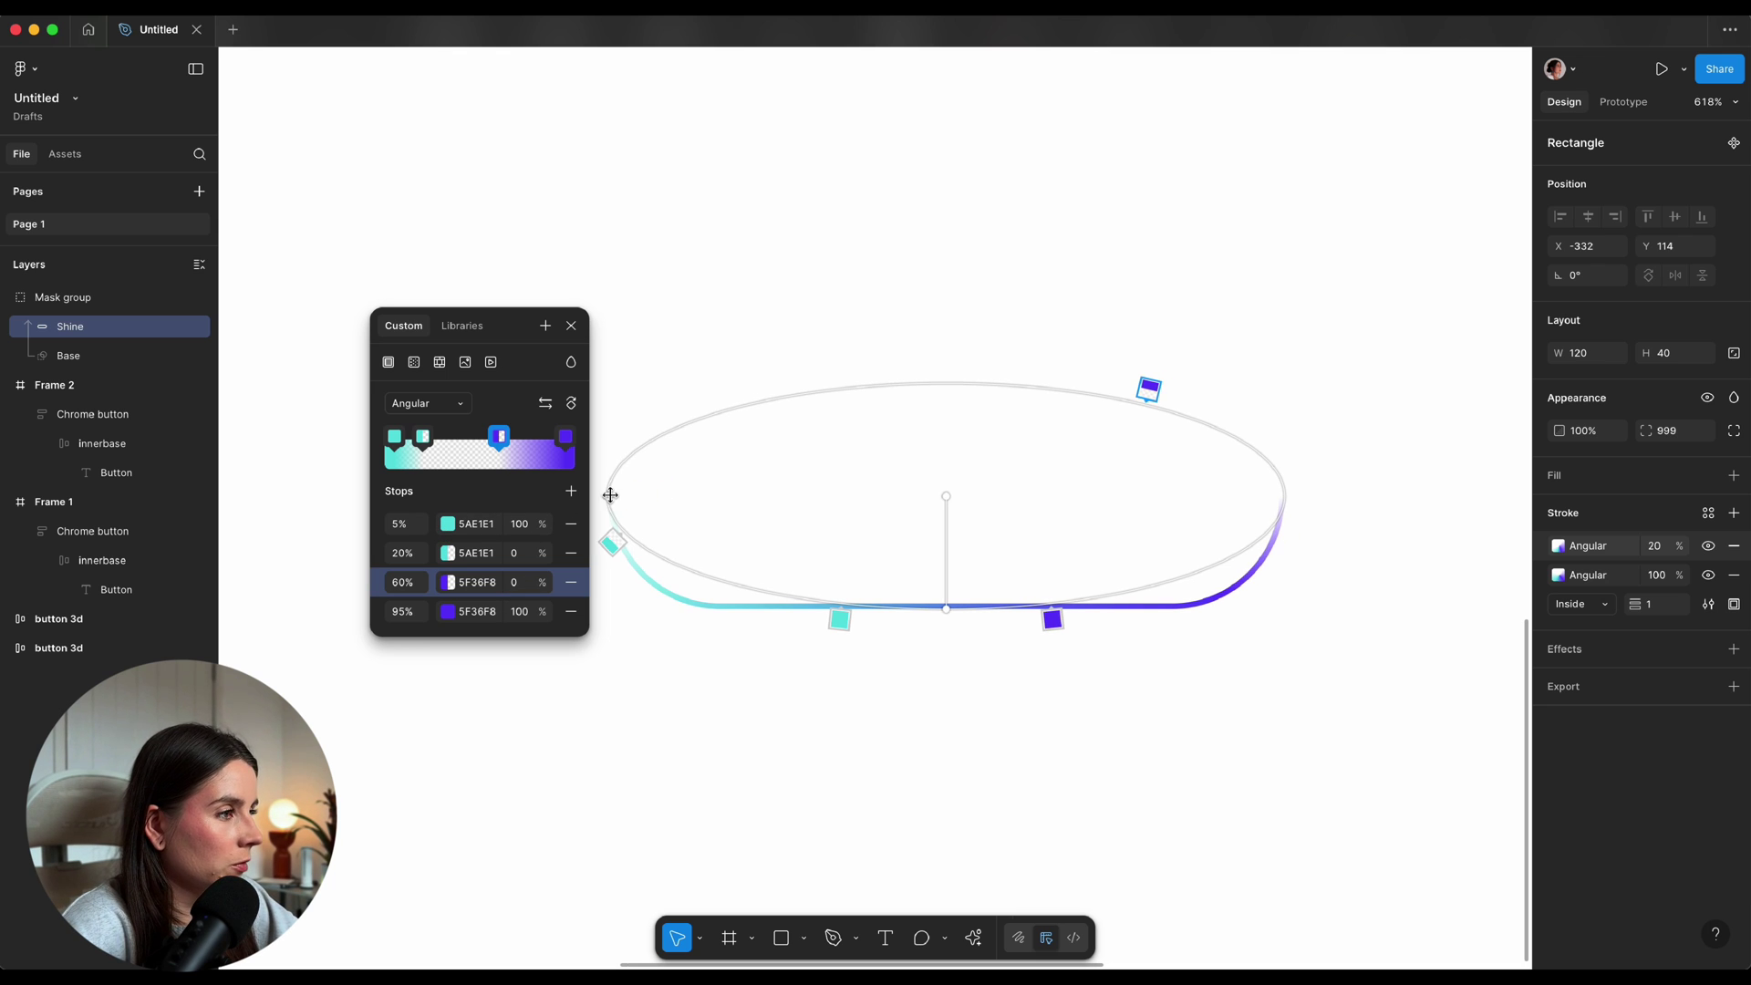
pyautogui.moveTo(610, 495); pyautogui.dragTo(742, 489)
pyautogui.press('Escape')
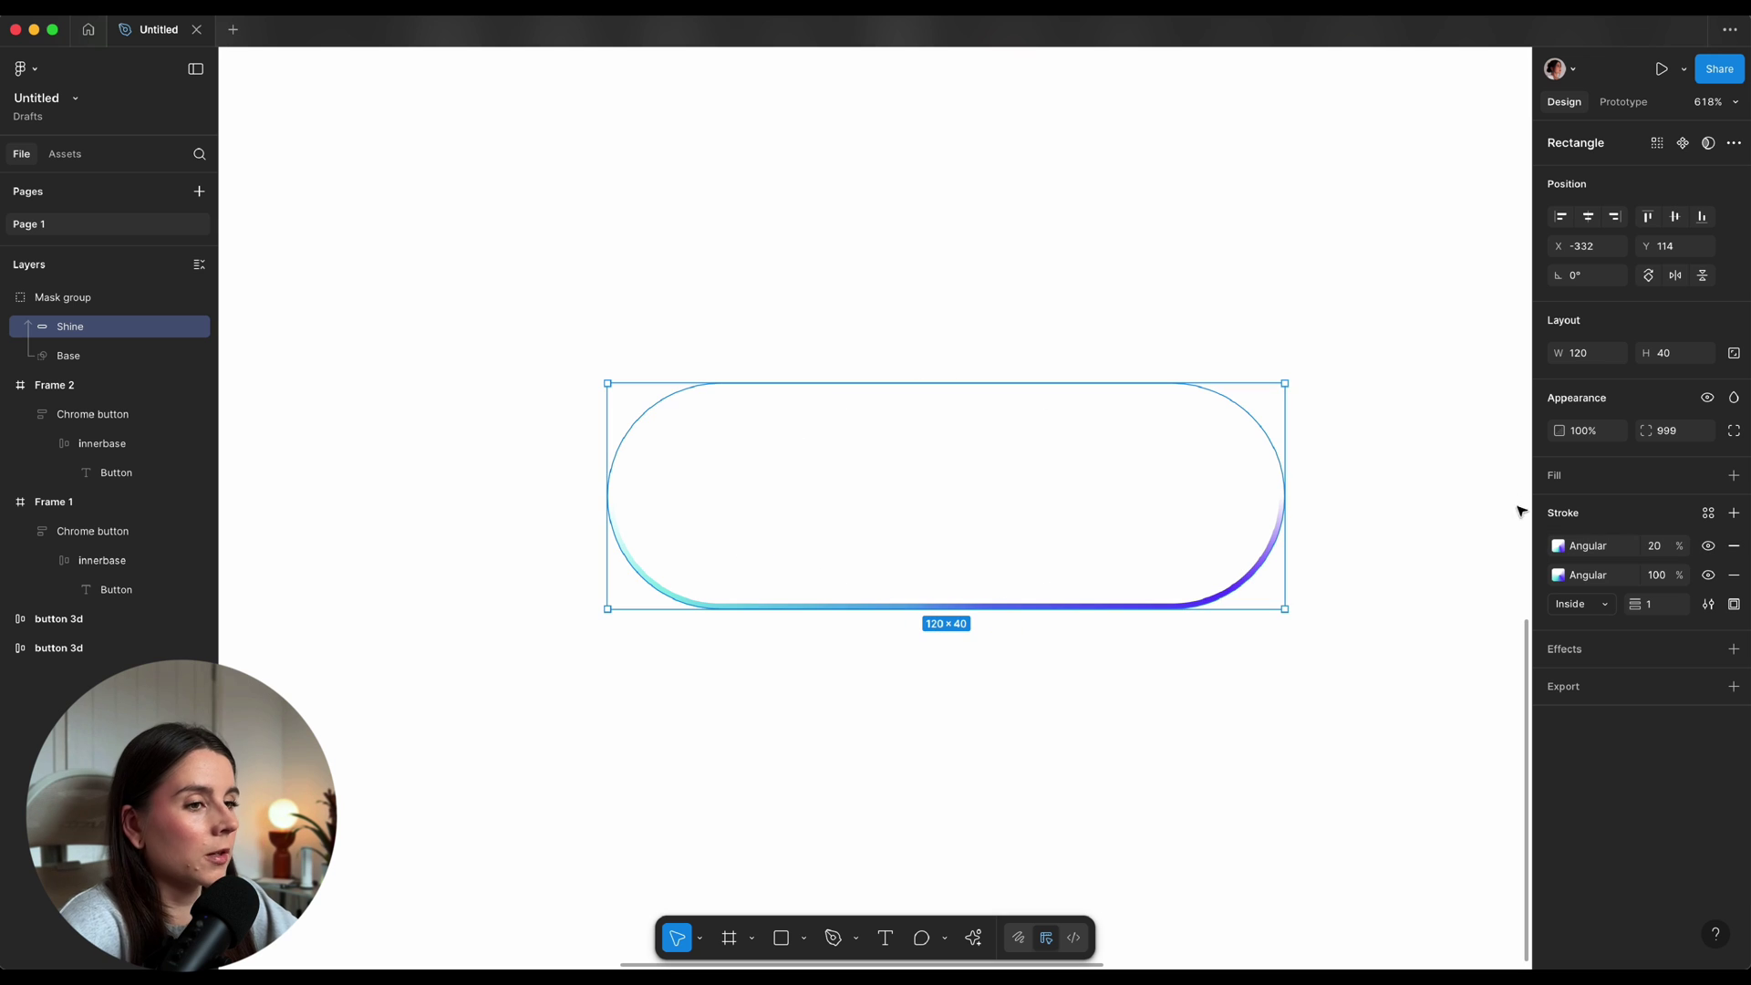
pyautogui.click(1650, 610)
pyautogui.write('3')
pyautogui.press('Return')
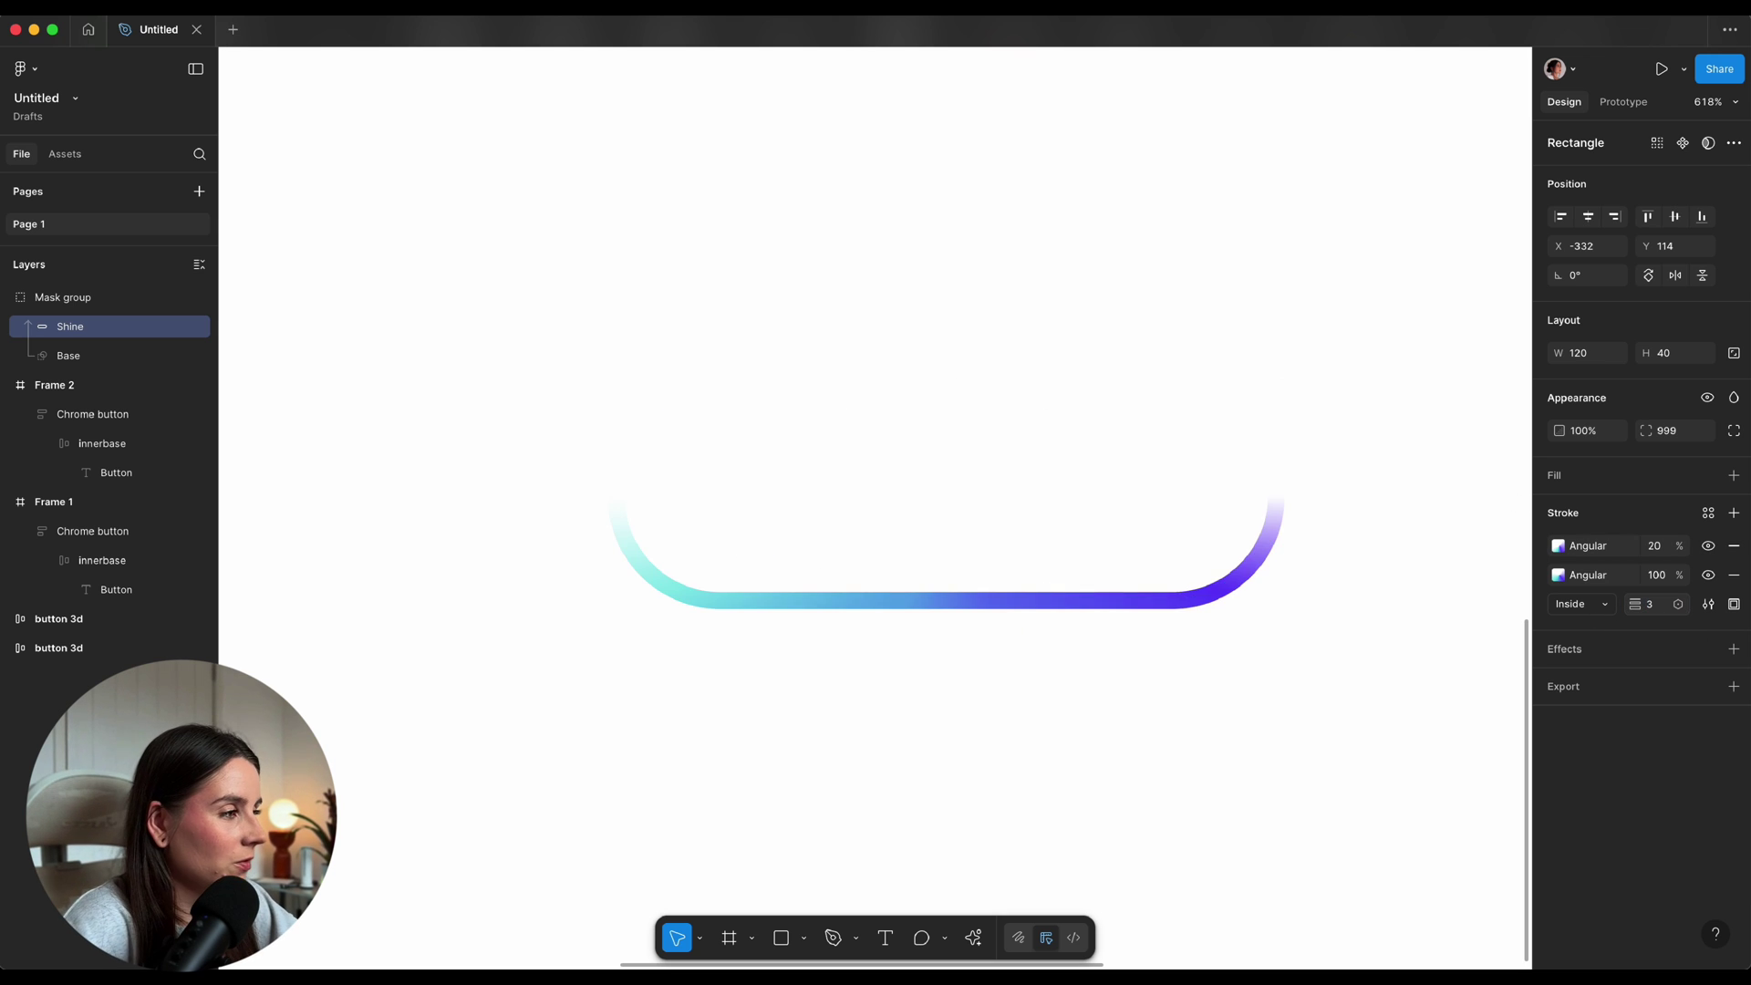
# Add a Layer blur effect to Shine, try blur values of 5.7 and 3, and settle on 4
pyautogui.click(1738, 651)
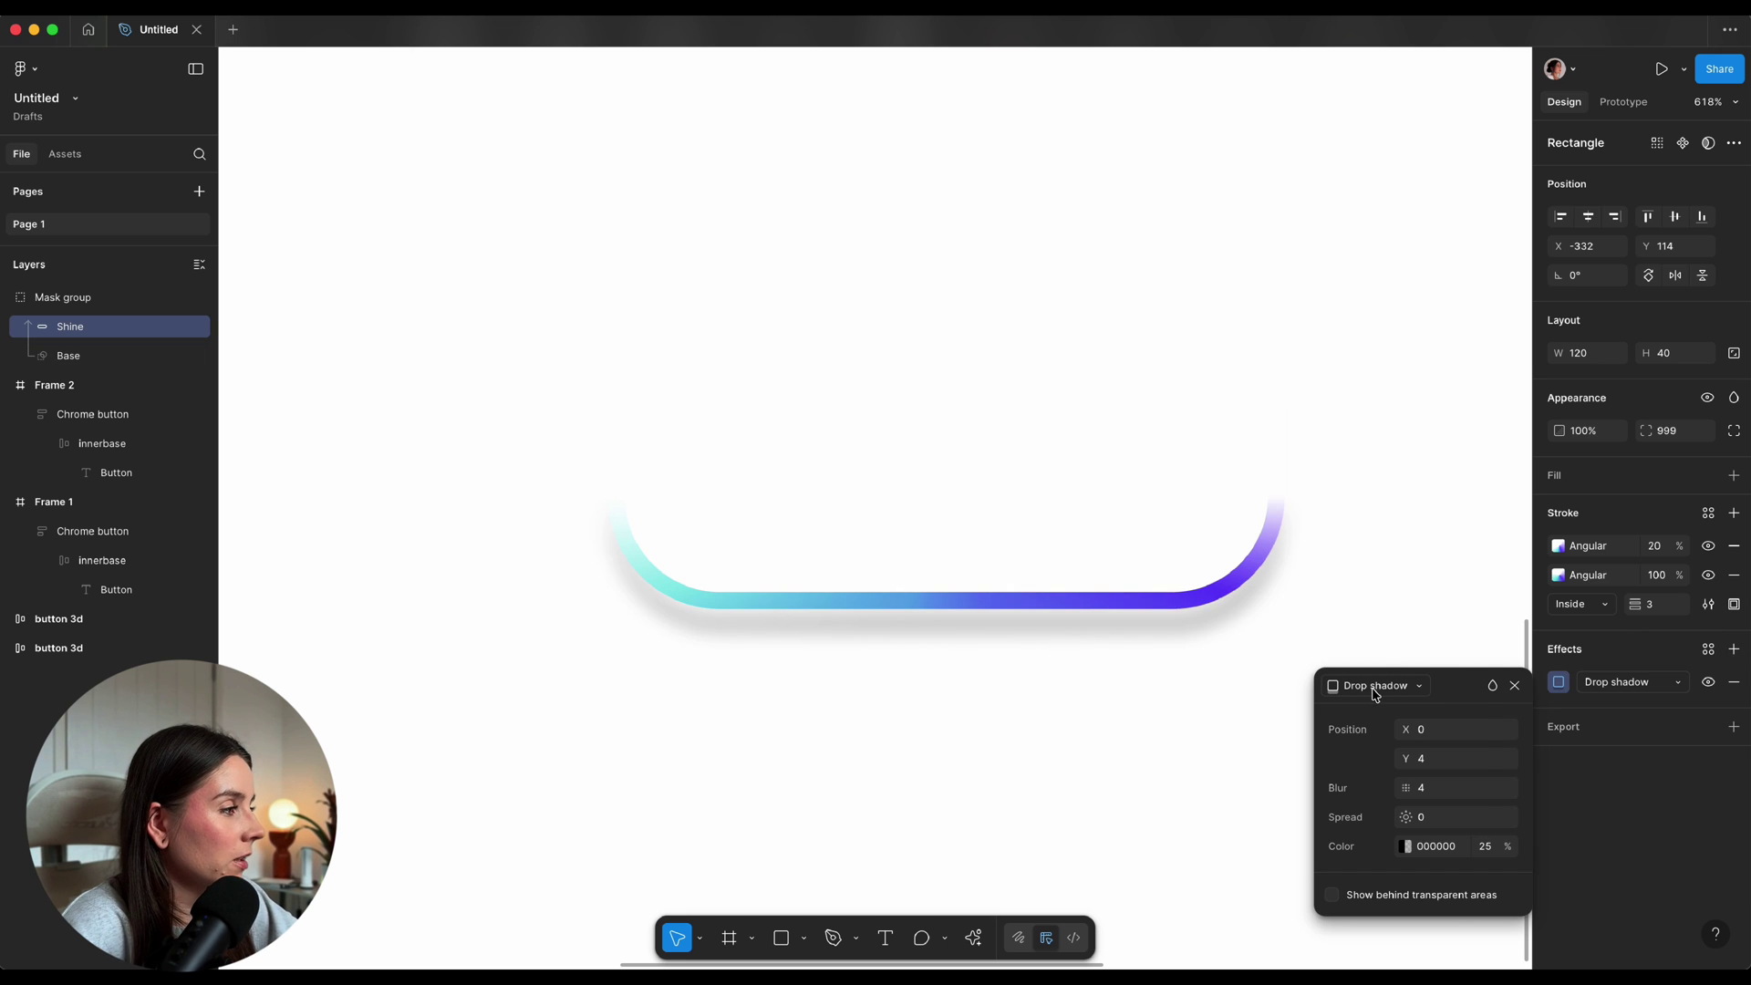
pyautogui.click(1373, 691)
pyautogui.click(1374, 708)
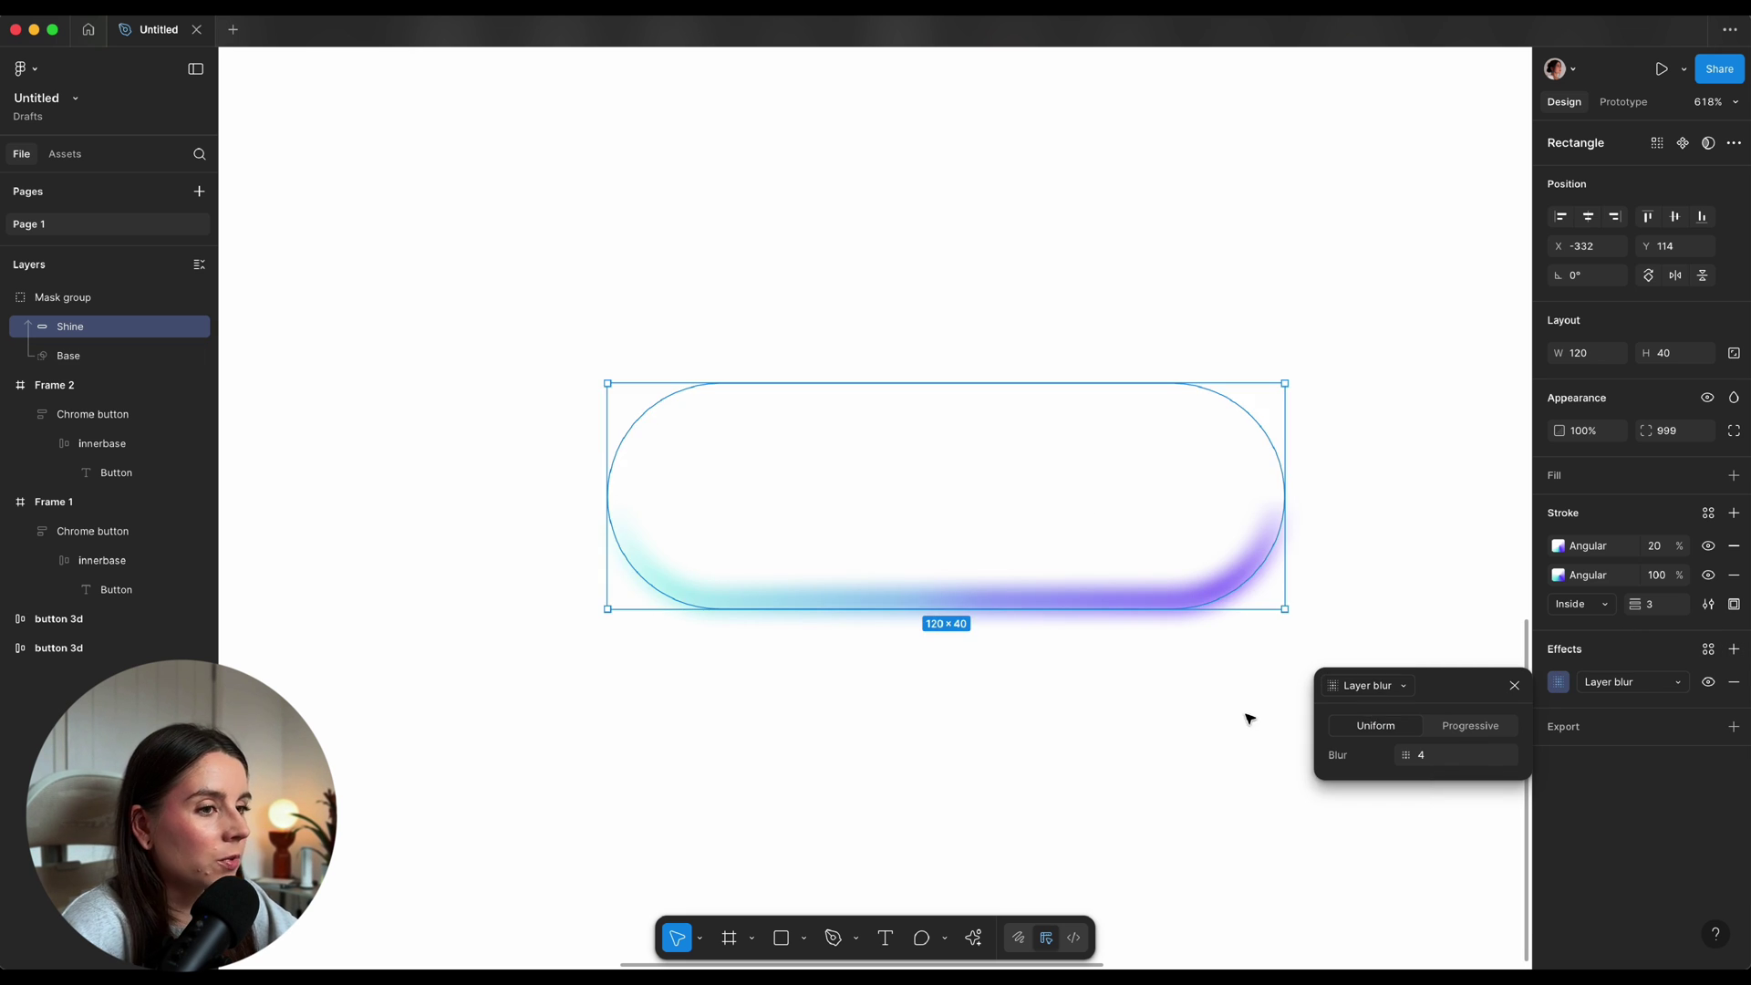
pyautogui.moveTo(1404, 753); pyautogui.dragTo(1409, 753)
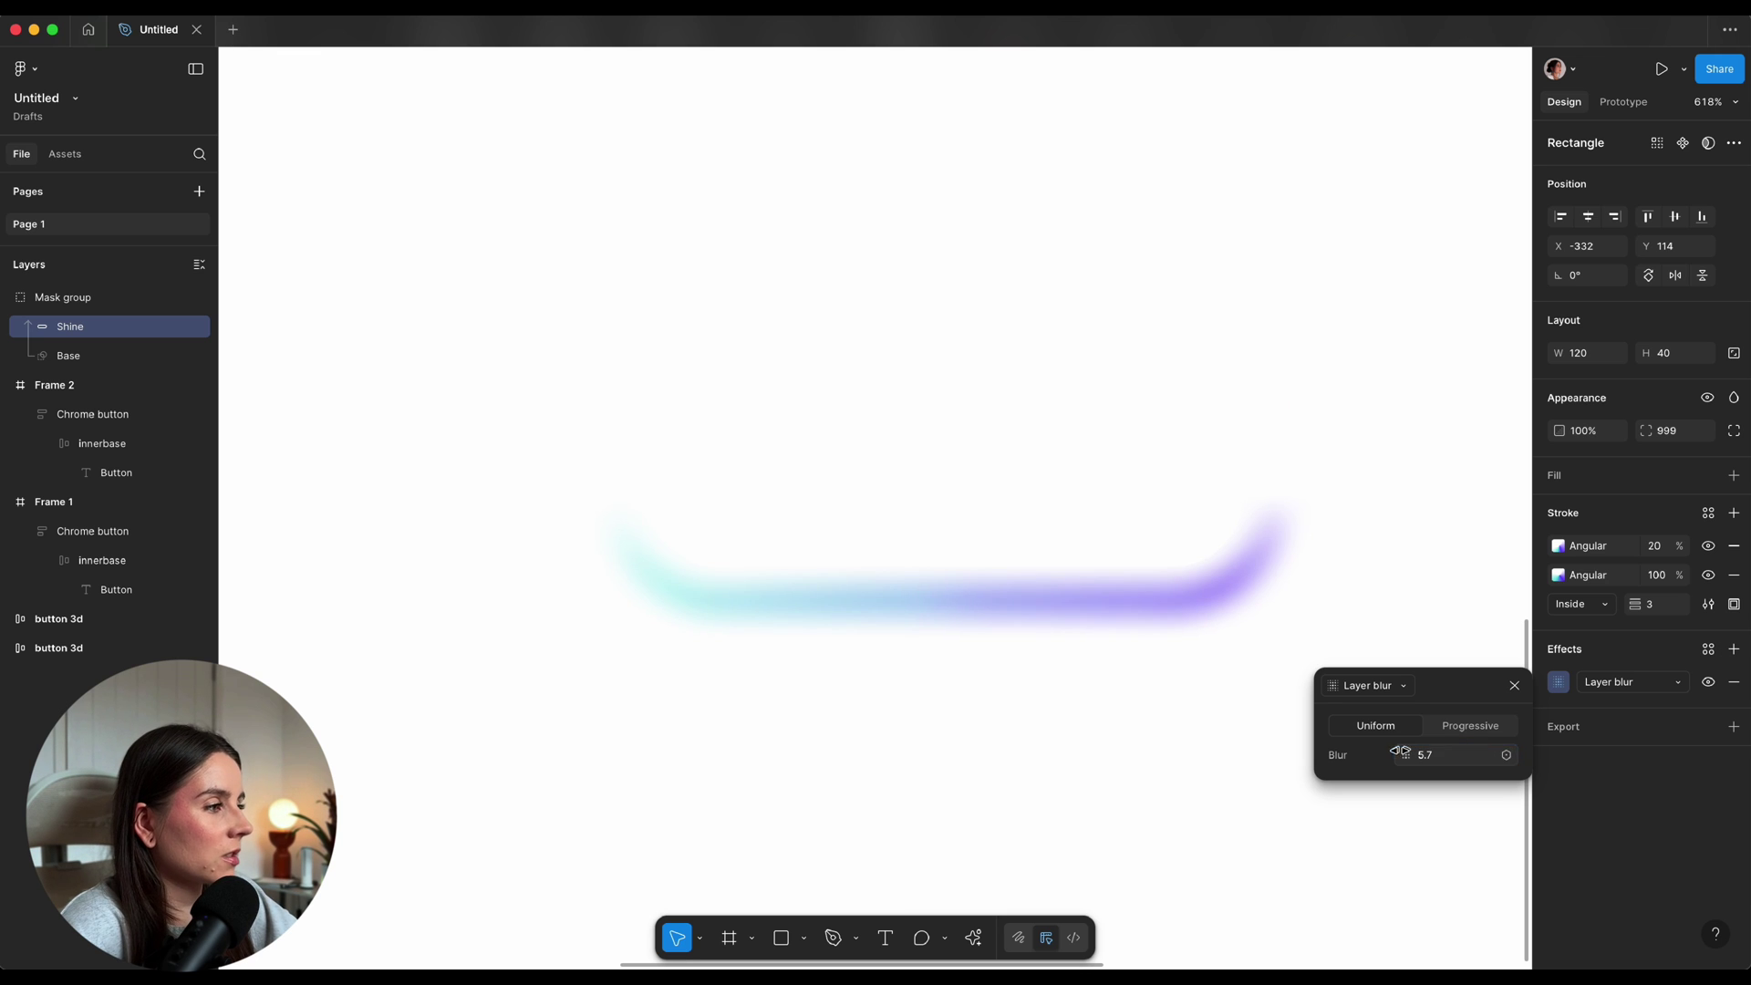
pyautogui.click(1446, 759)
pyautogui.write('3')
pyautogui.press('Return')
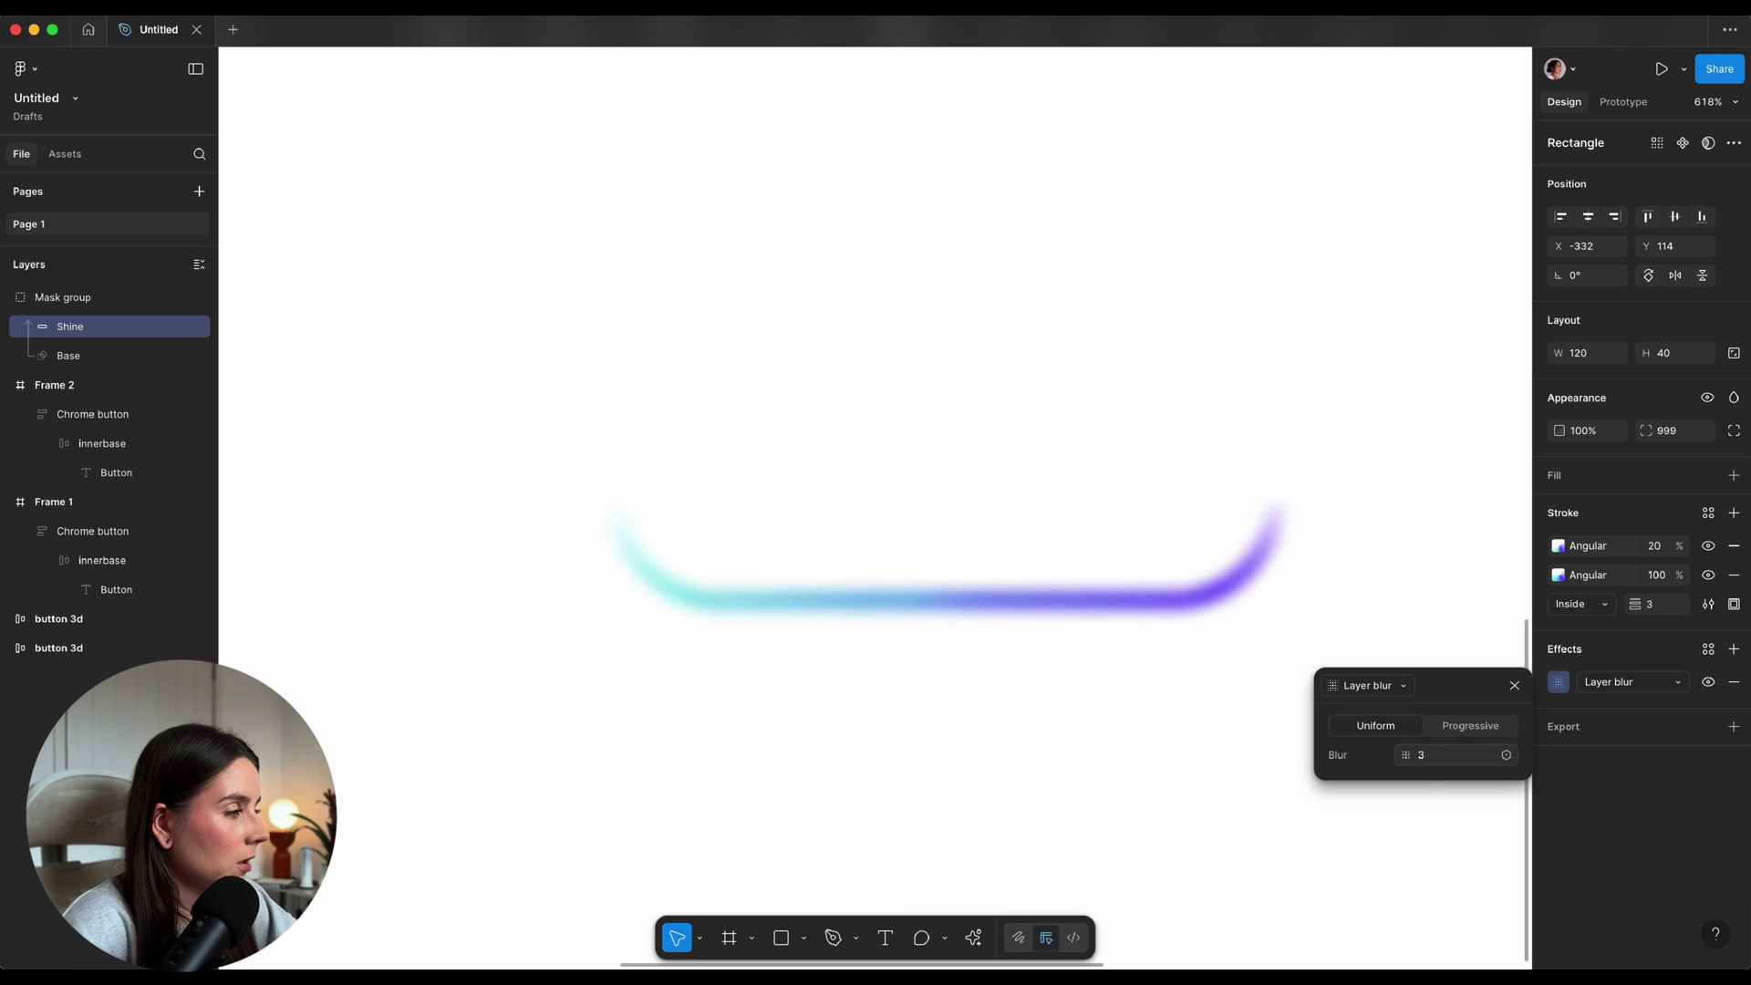
pyautogui.click(1446, 759)
pyautogui.write('4')
pyautogui.press('Return')
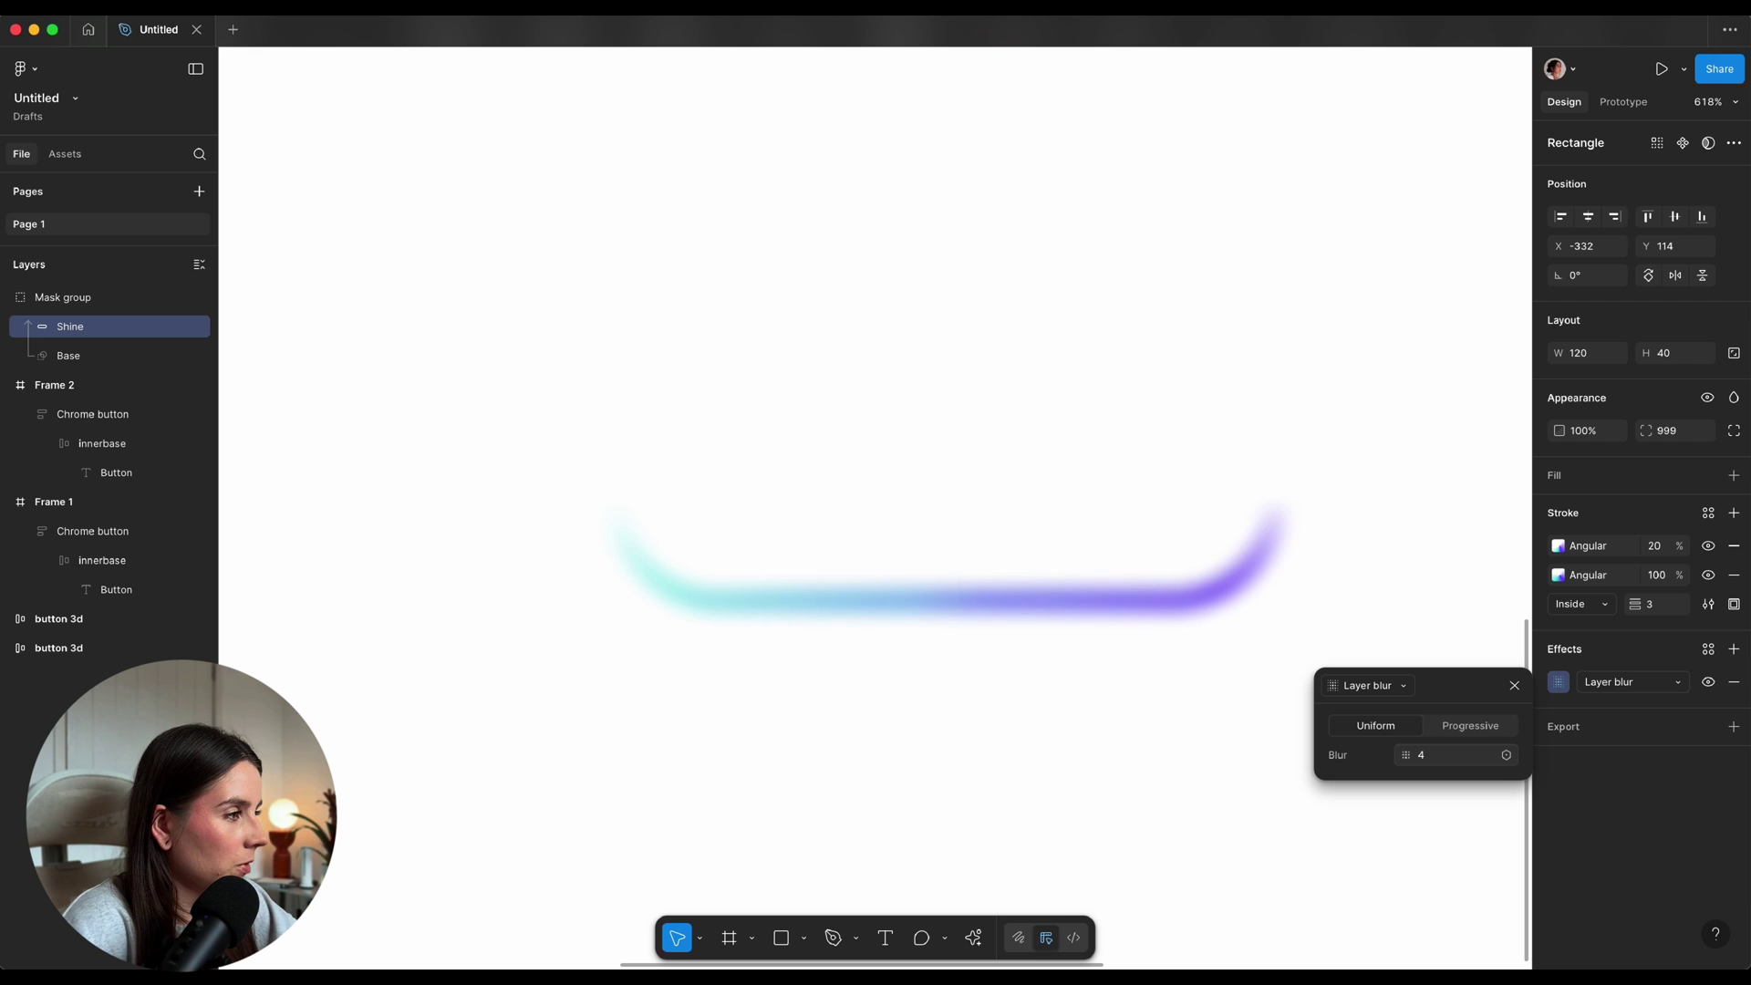
# Convert the Mask group into a component and add a variant property named direction with the value bottom
pyautogui.click(762, 530)
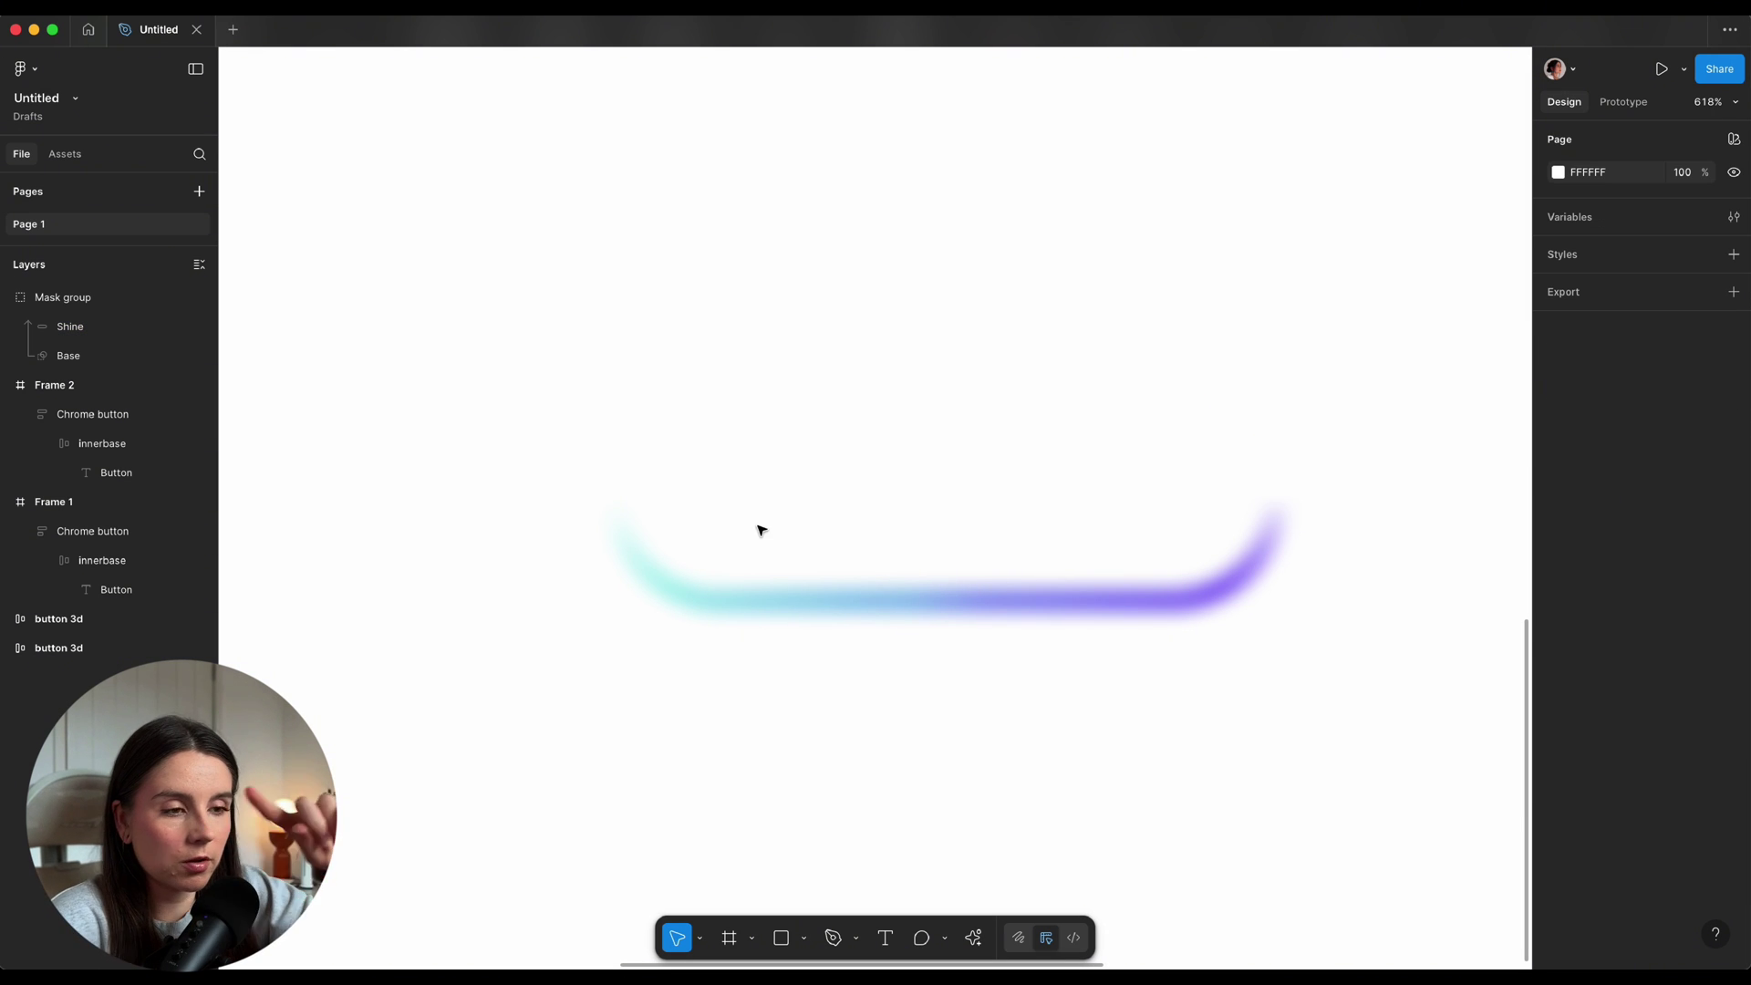
pyautogui.click(92, 295)
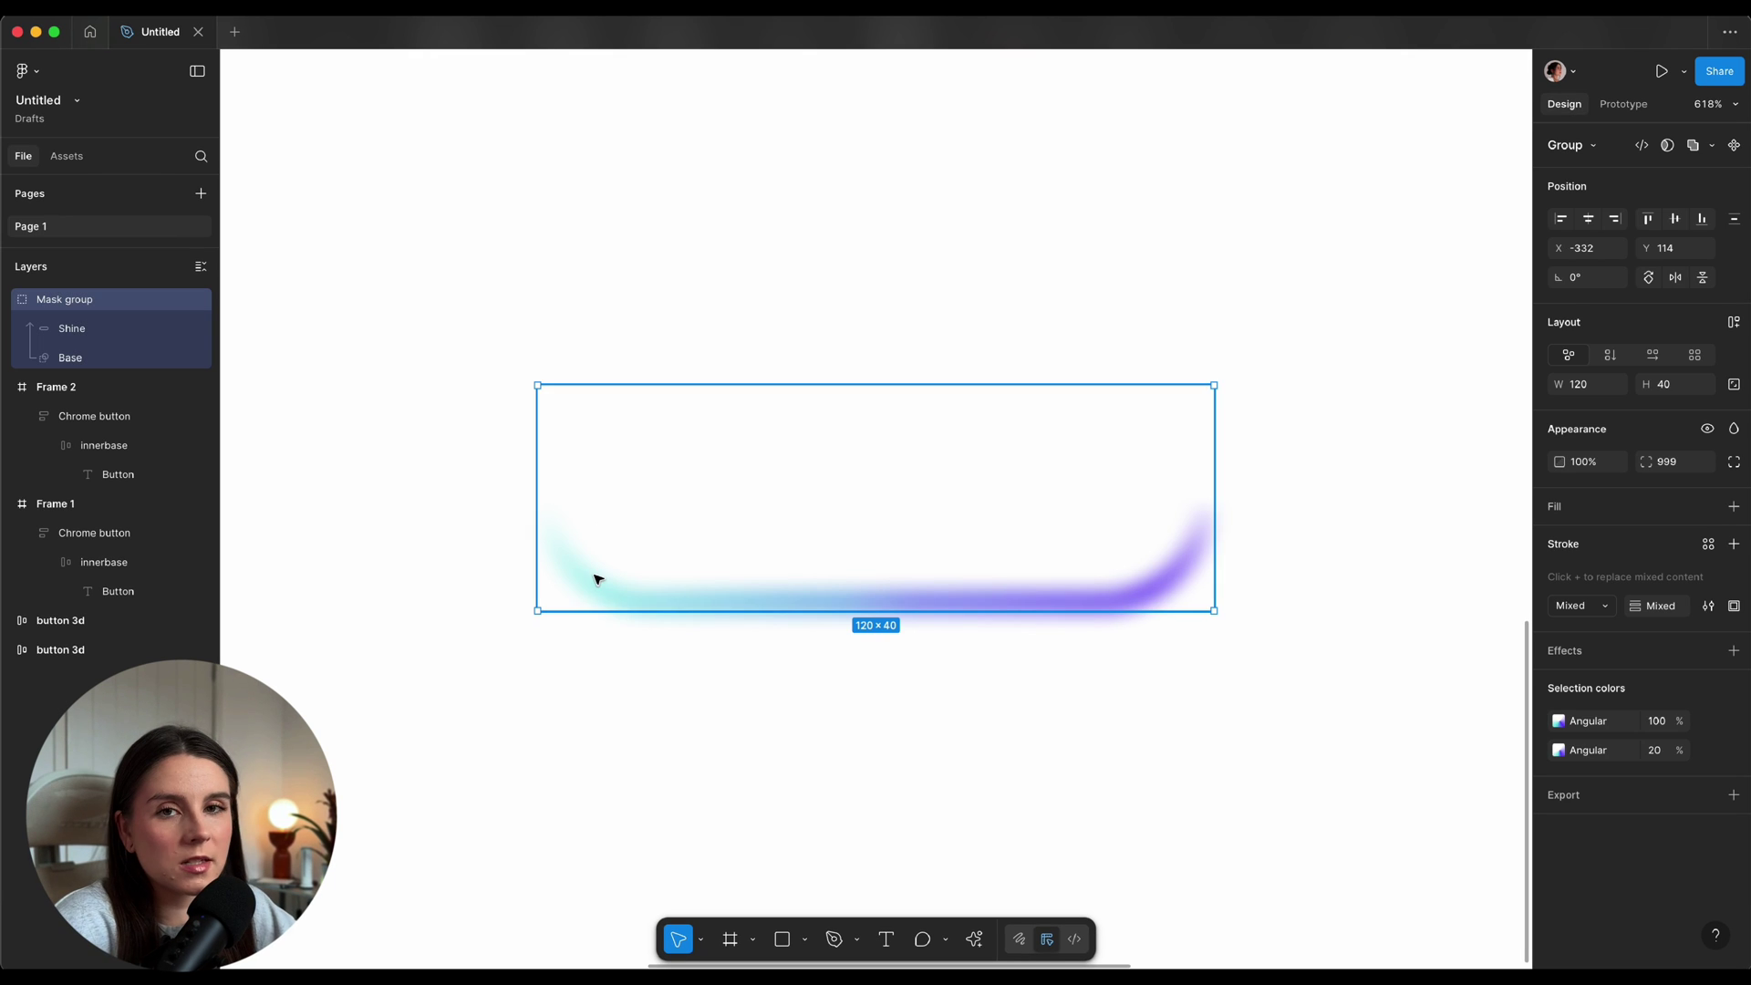
pyautogui.click(1736, 146)
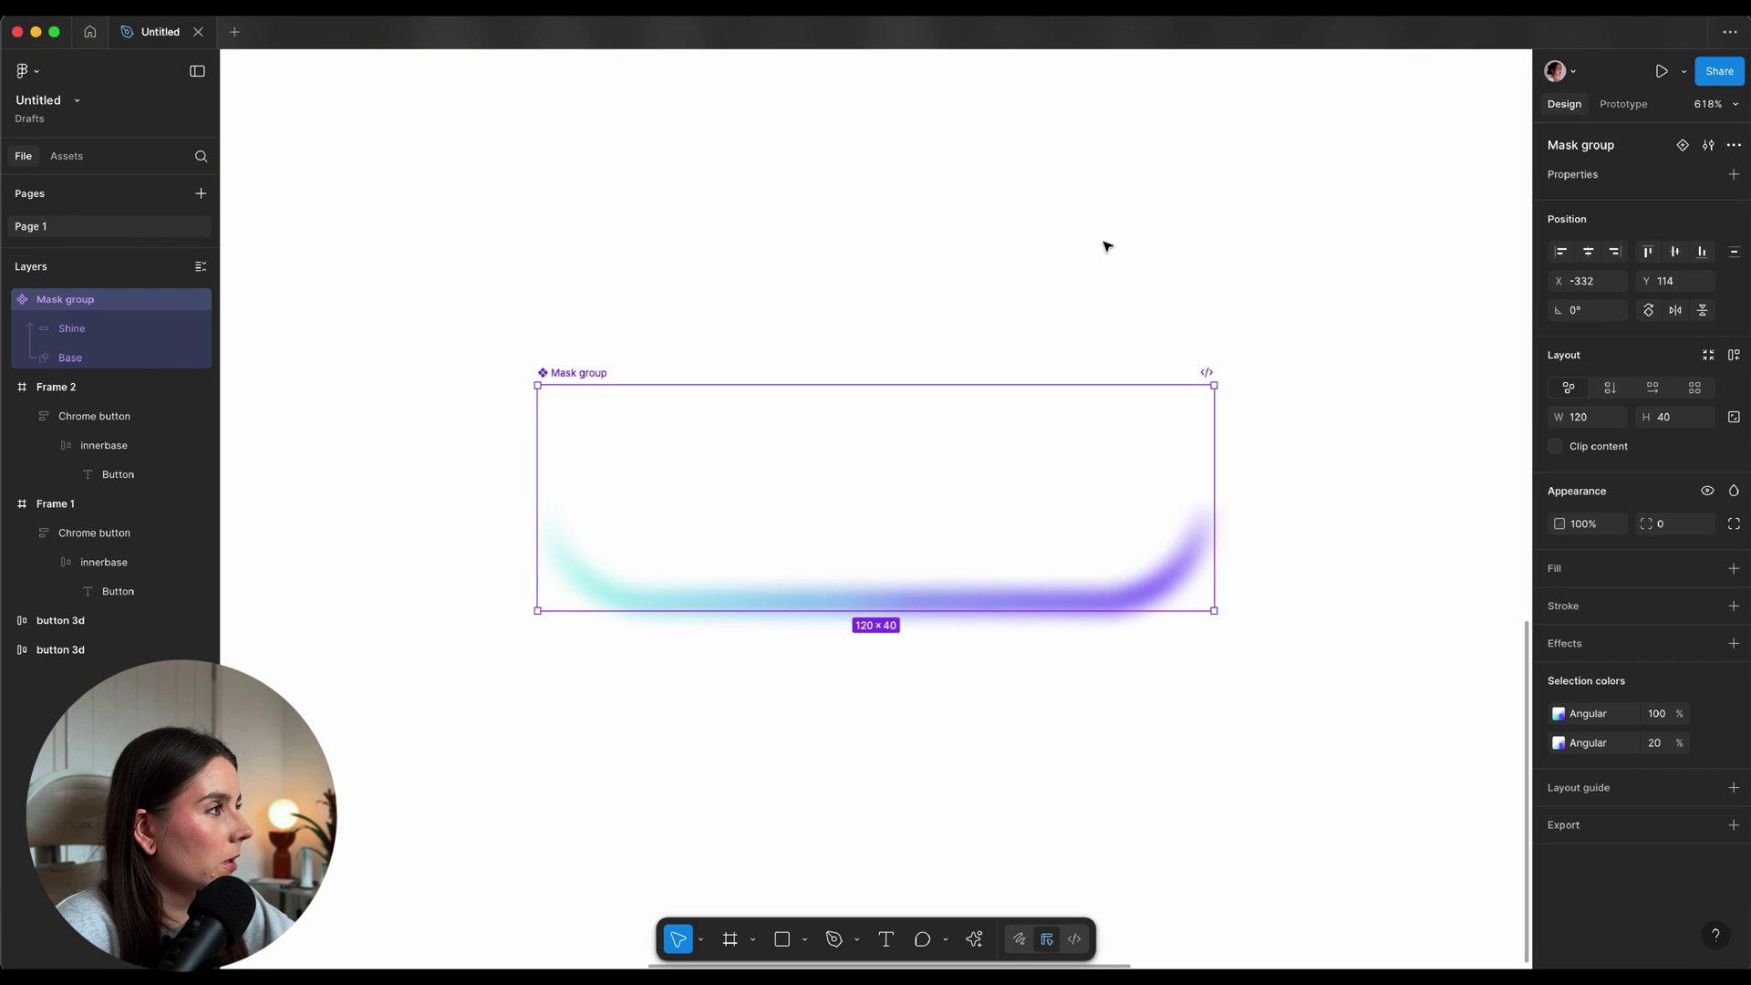
pyautogui.click(1734, 174)
pyautogui.click(1621, 234)
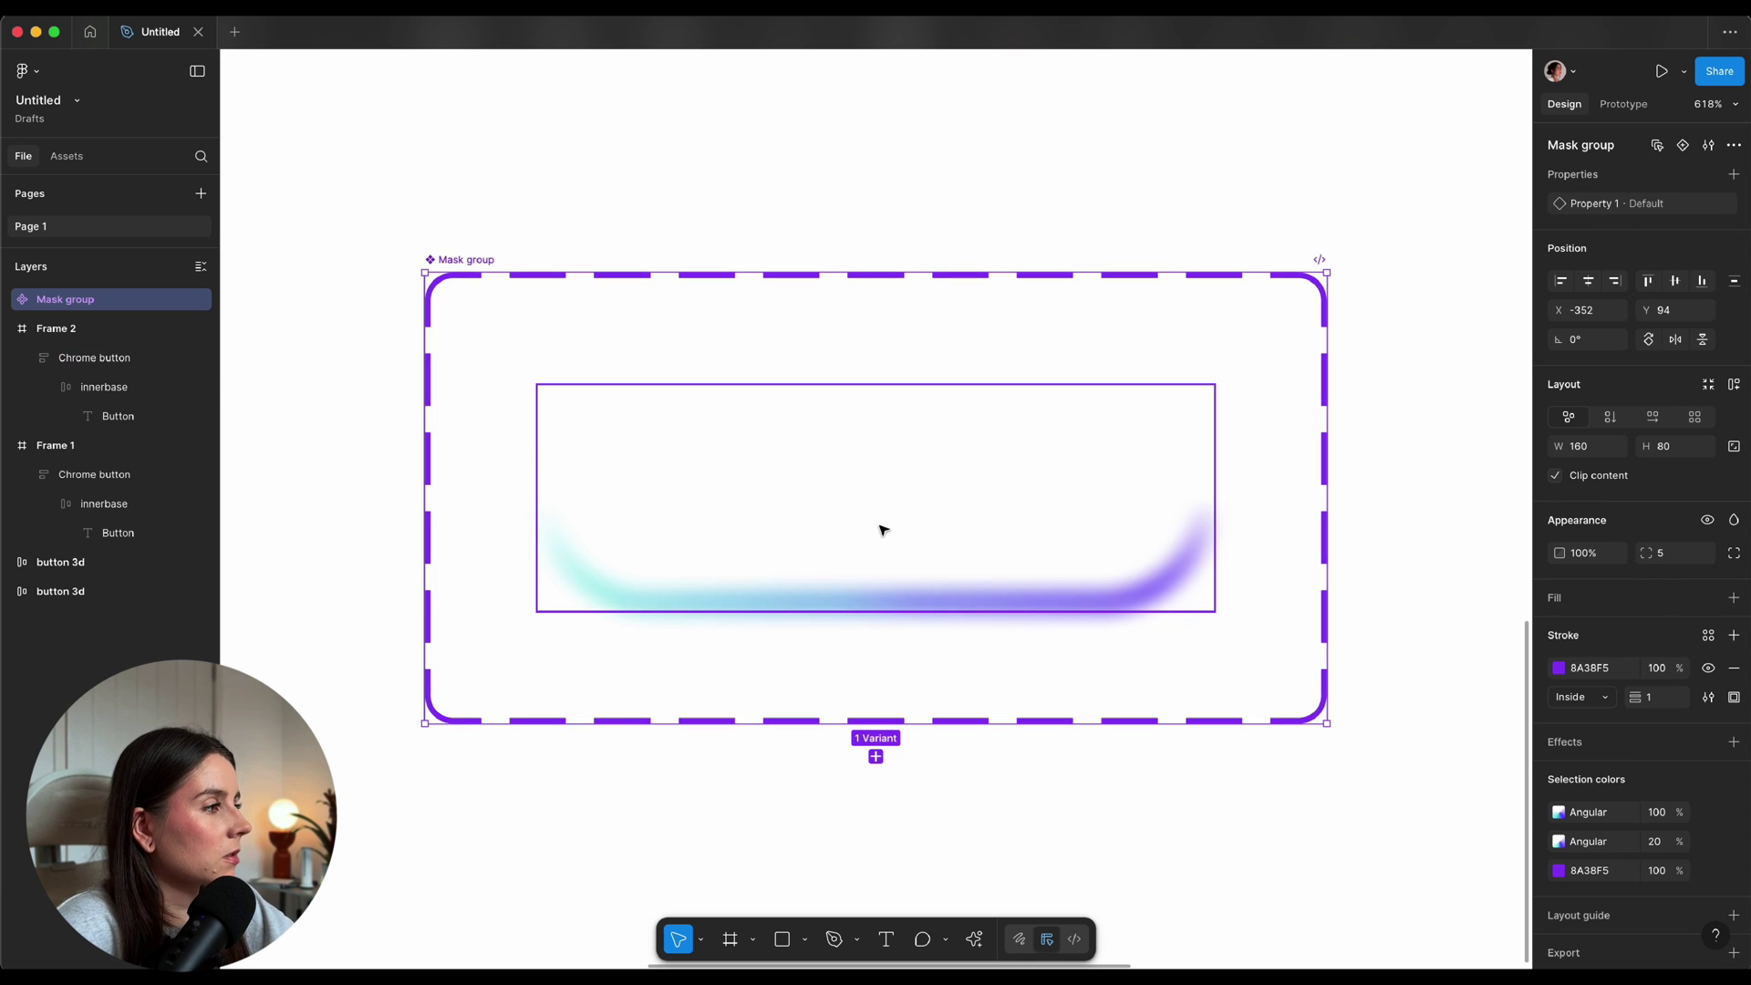
pyautogui.click(1644, 212)
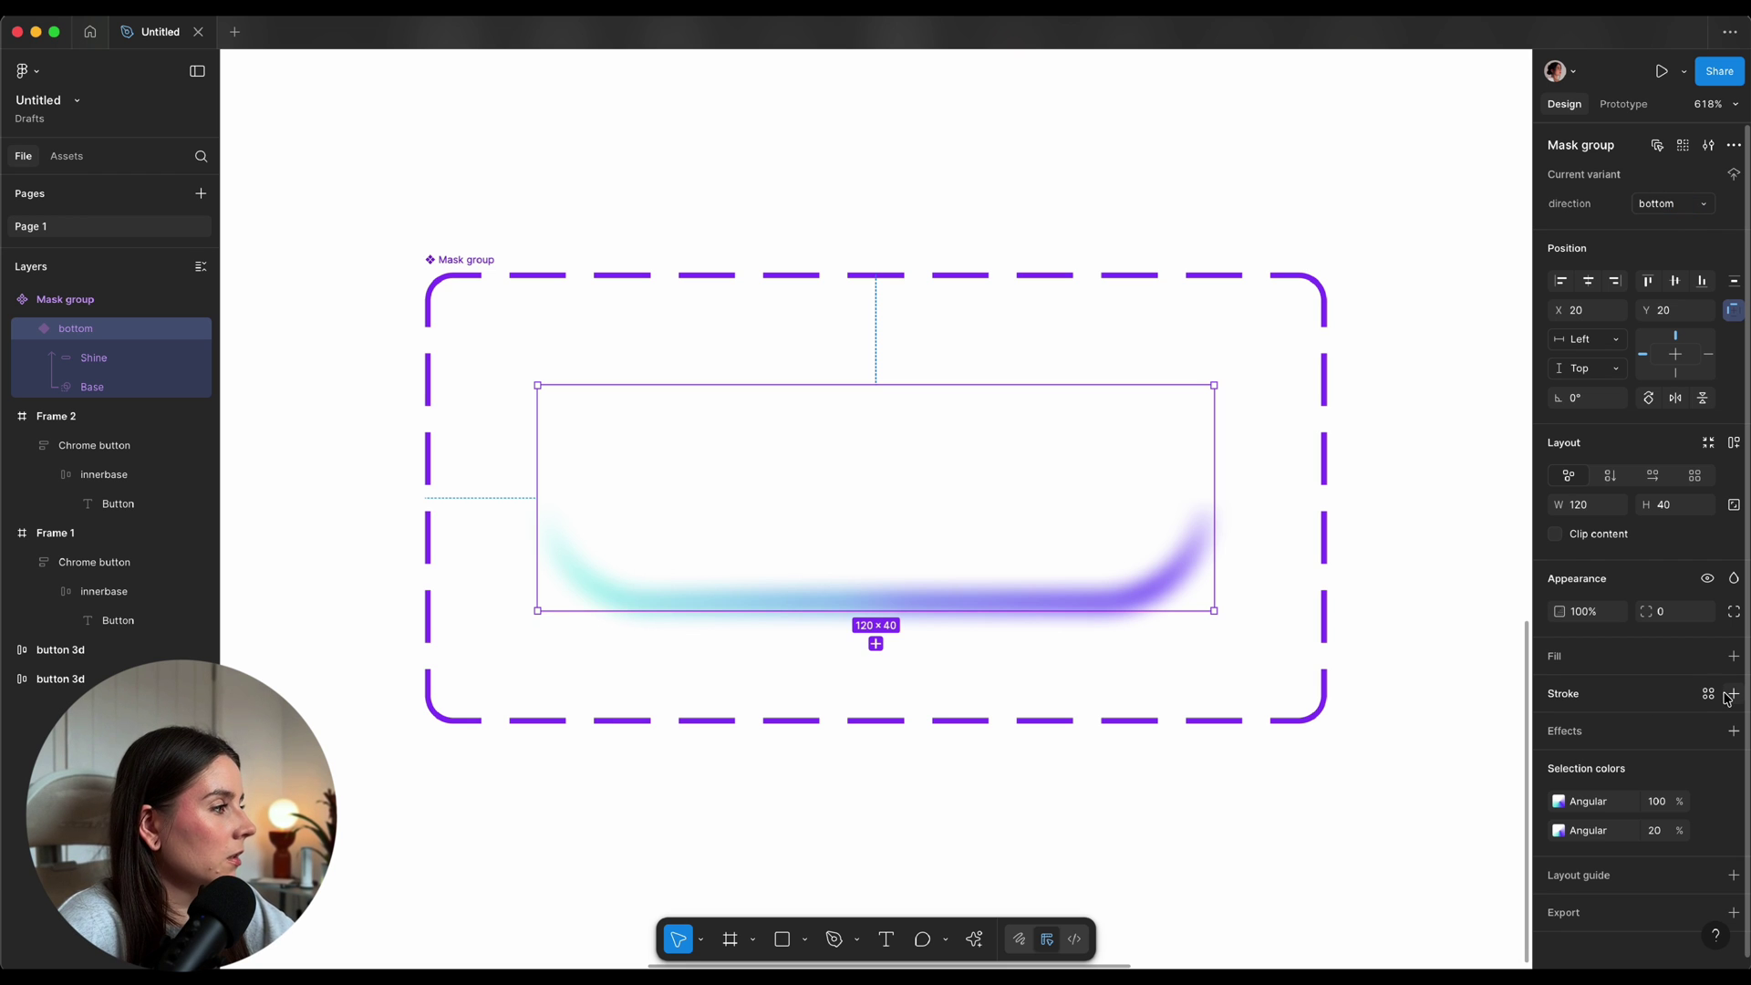
# Add a stroke to the bottom variant and set its corner radius to 999
pyautogui.click(1733, 694)
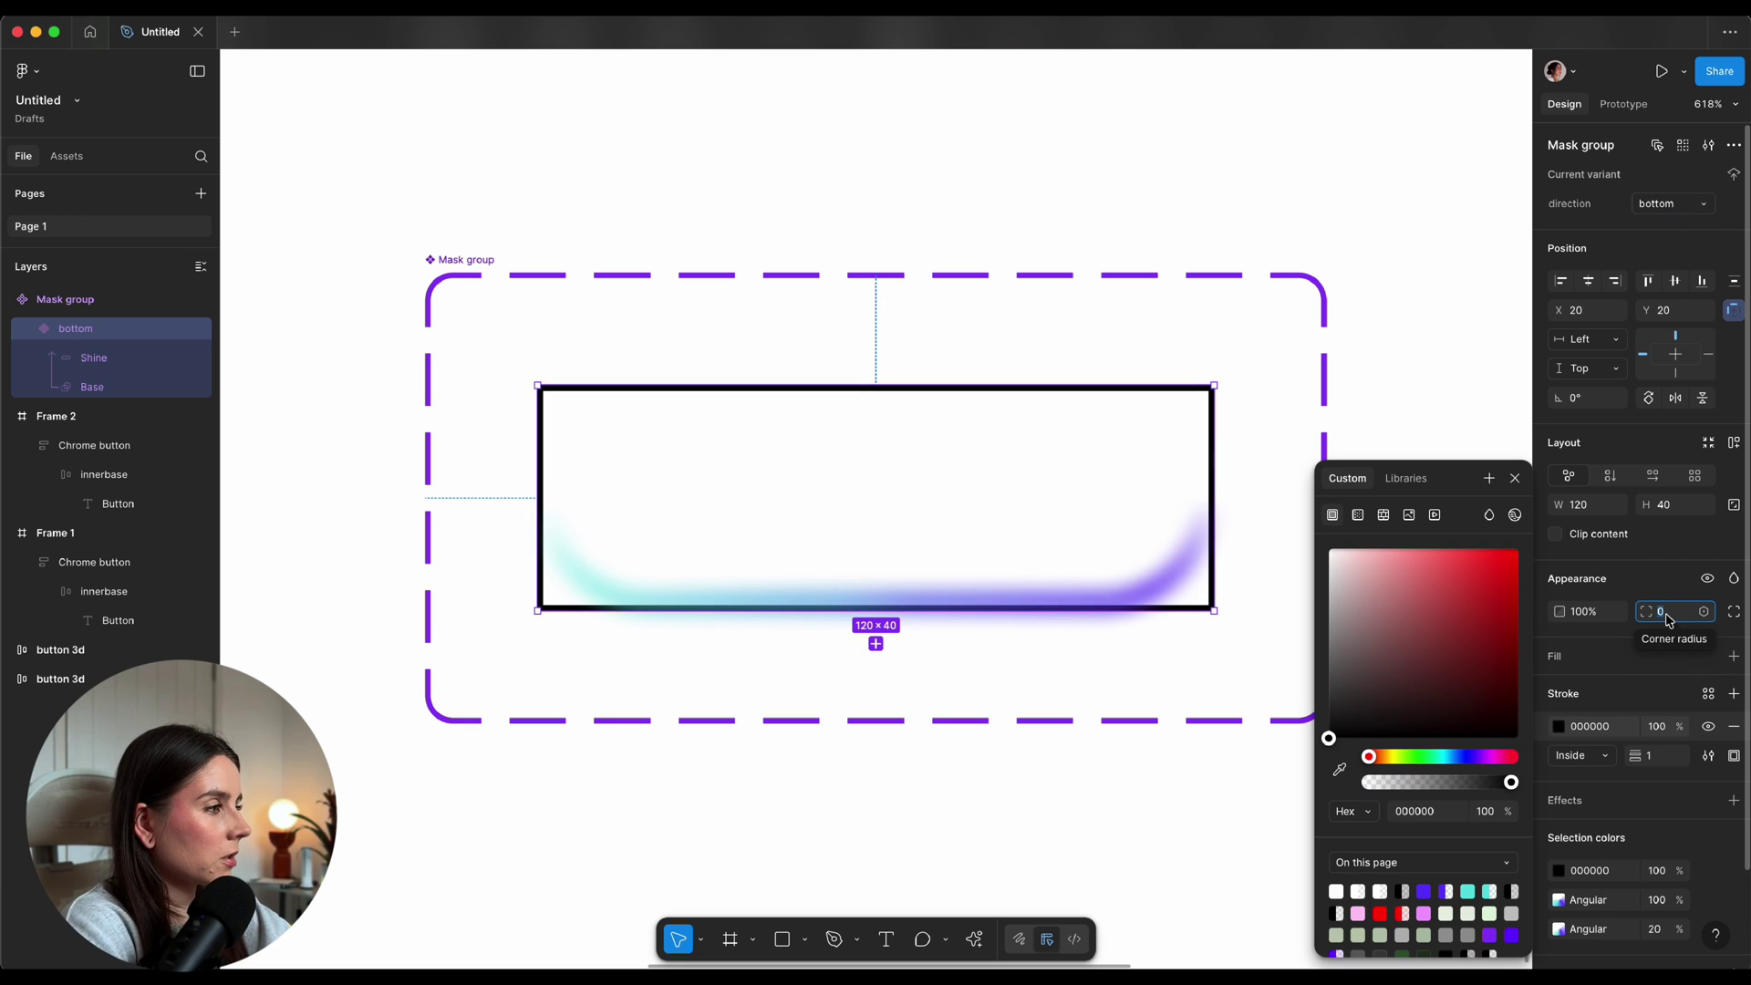
pyautogui.write('99')
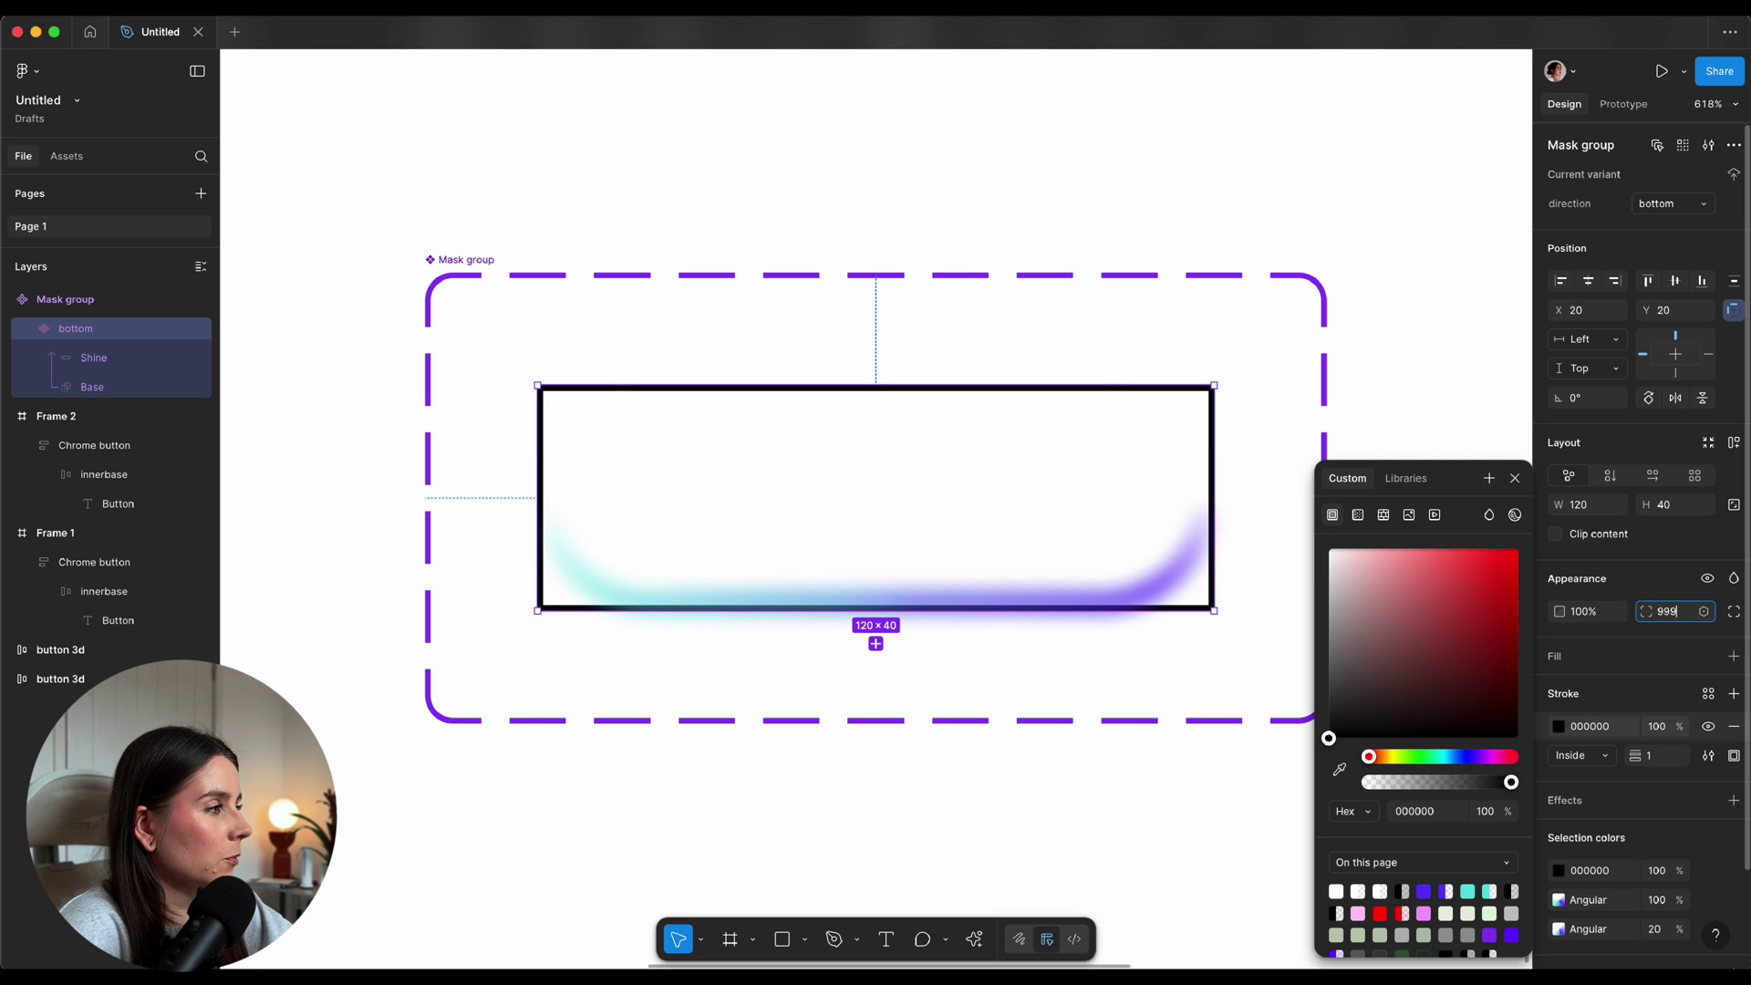
pyautogui.write('9')
pyautogui.press('Return')
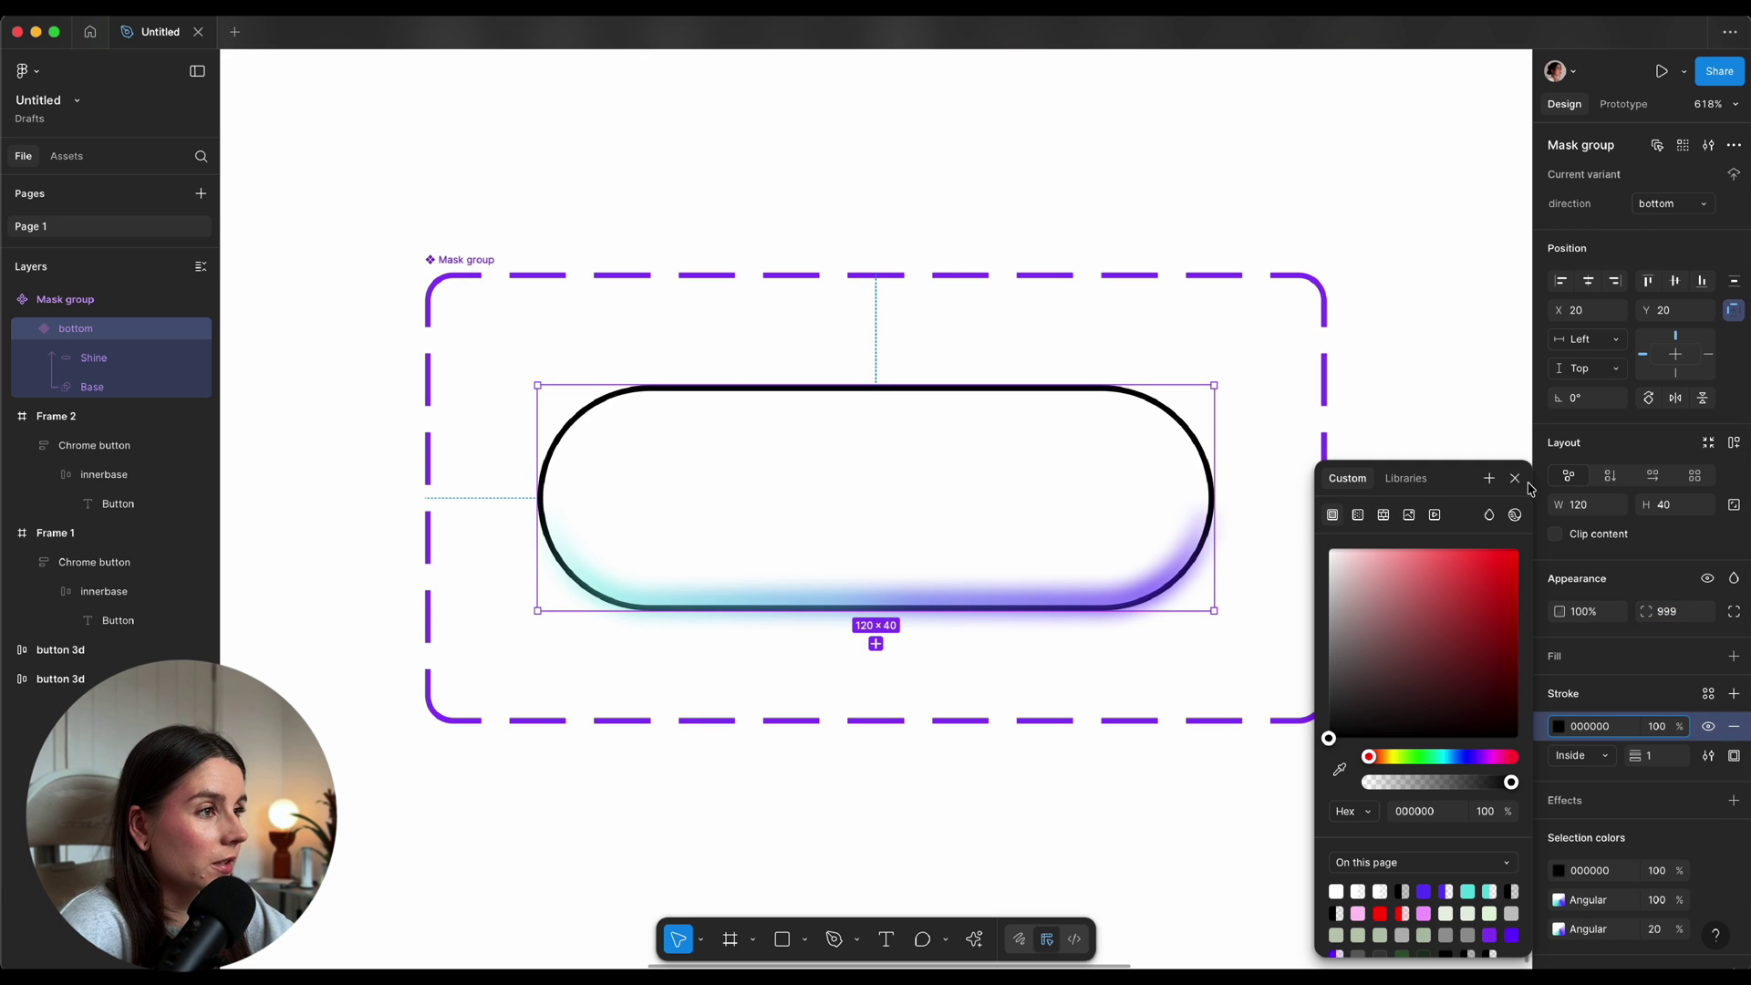
# Make the bottom variant's stroke an angular gradient with 5AE1E1 stops at 5% and 25% (0% opacity) and 5F36F8 stops at 75% (0% opacity) and 95%
pyautogui.hotkey('ctrl', 'v')
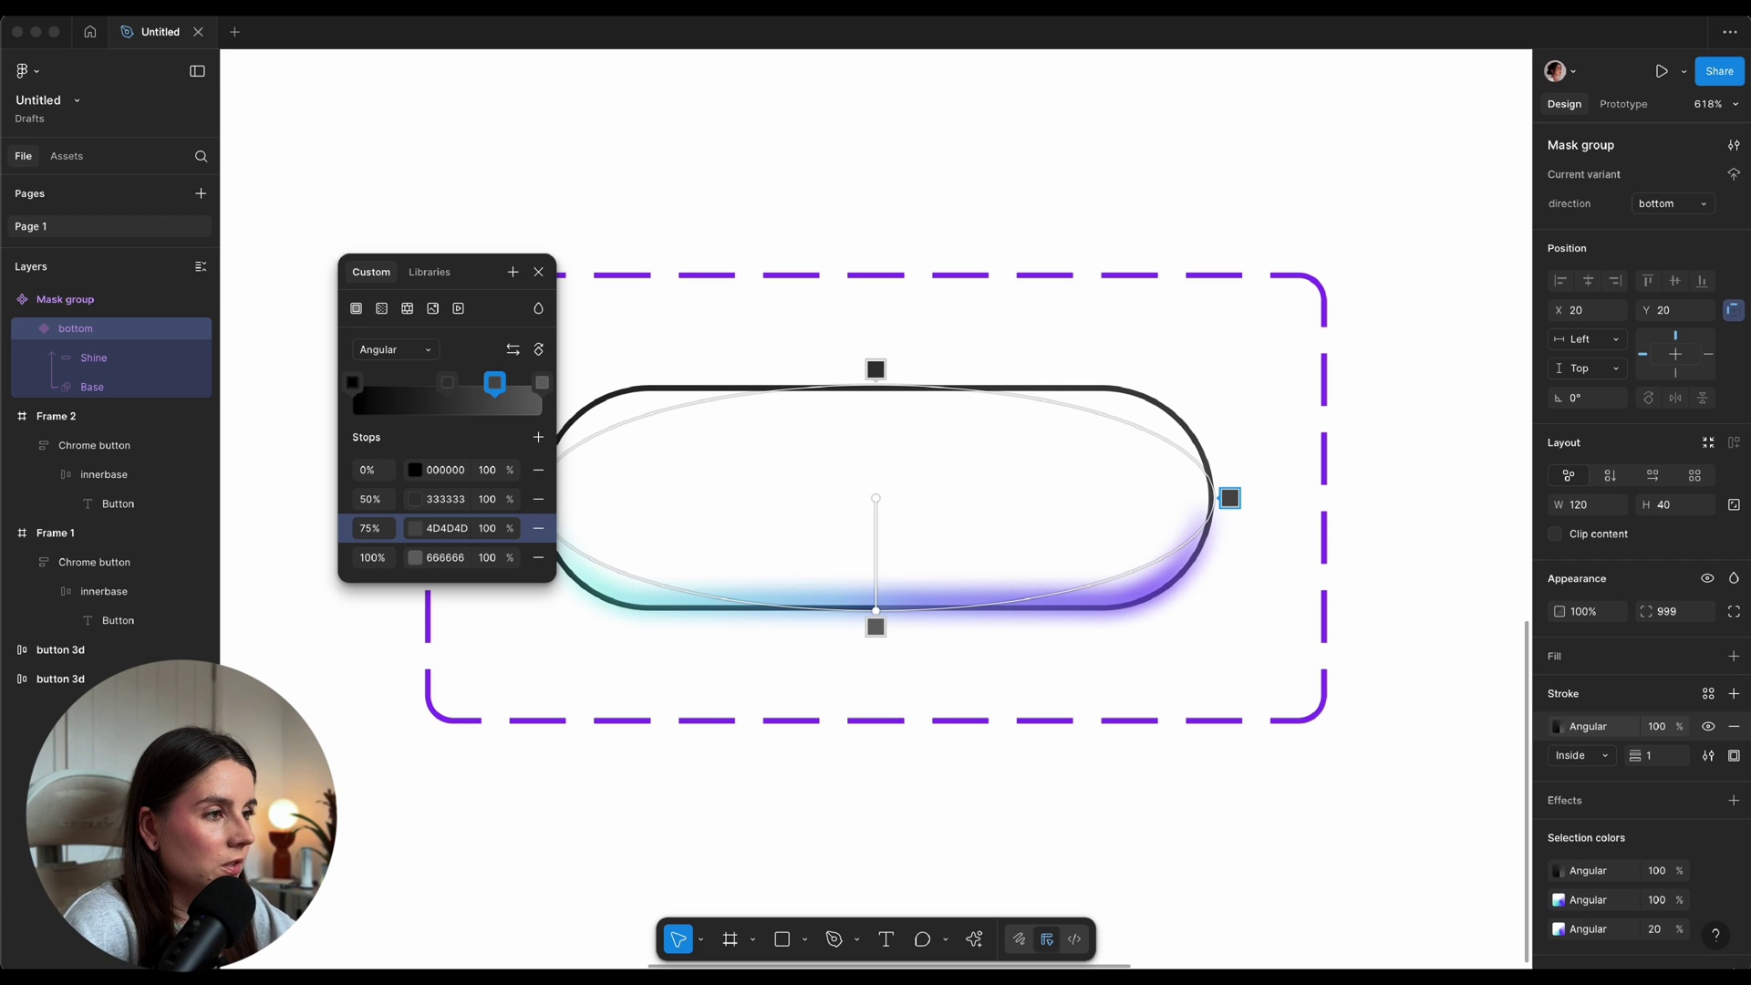
pyautogui.click(464, 529)
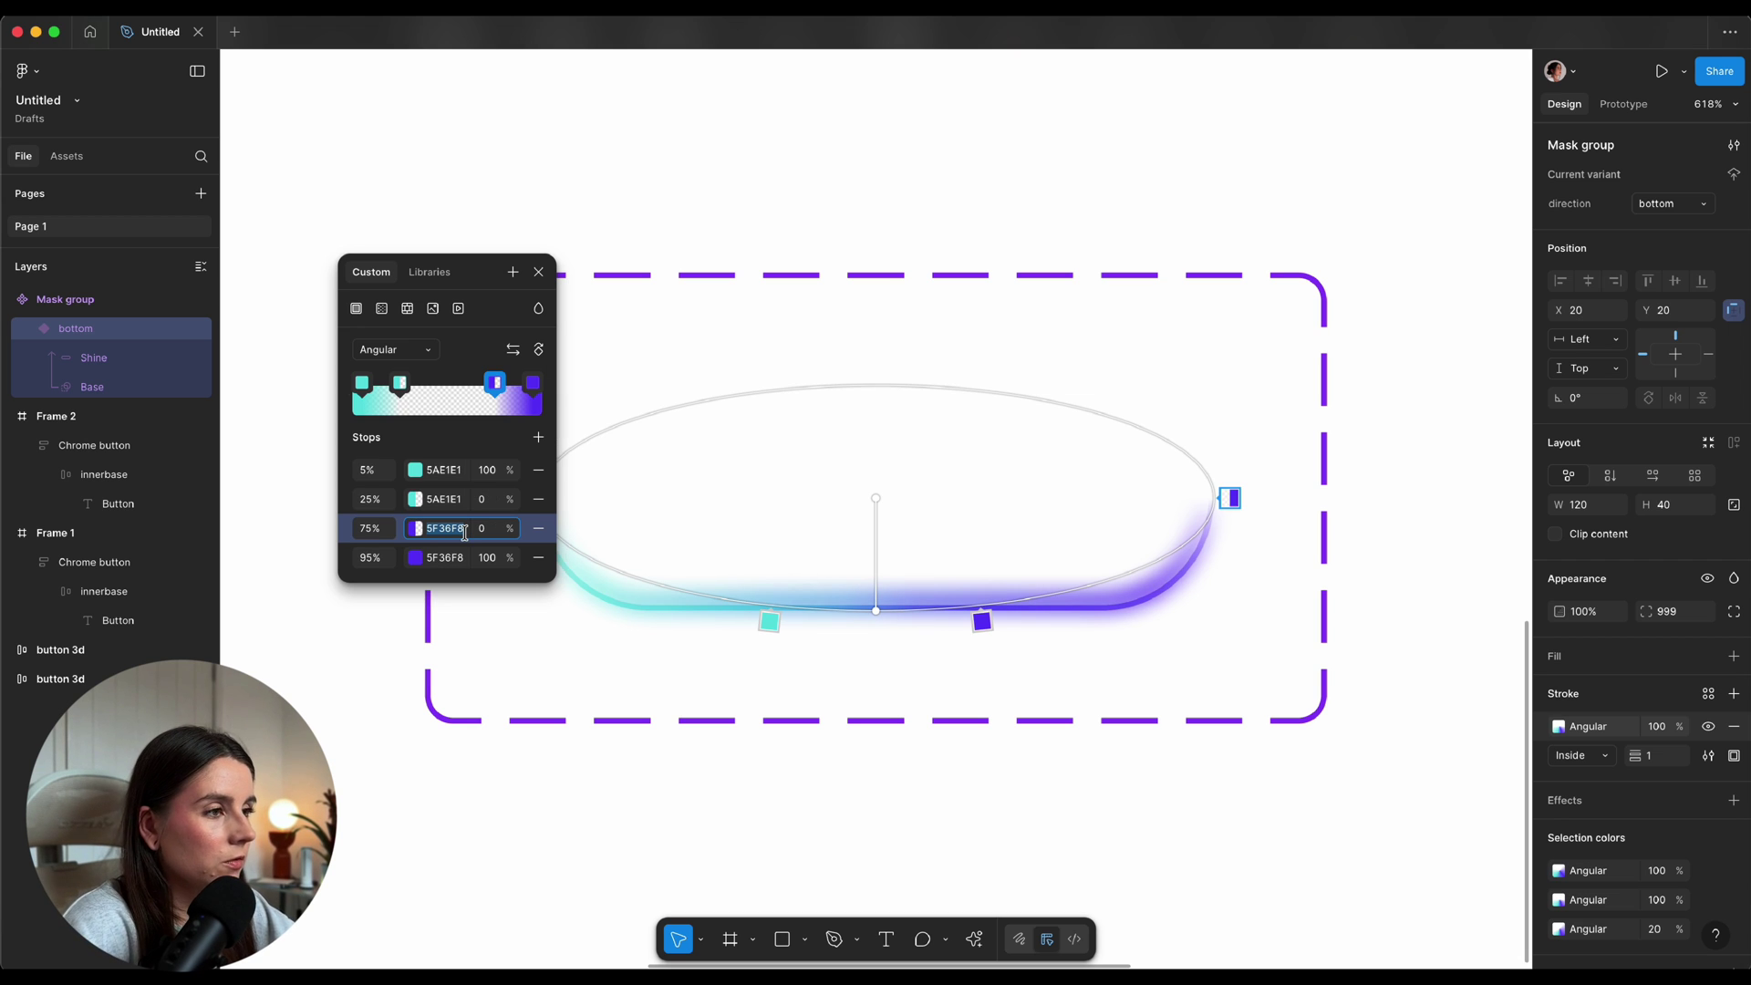
pyautogui.hotkey('ctrl', 'v')
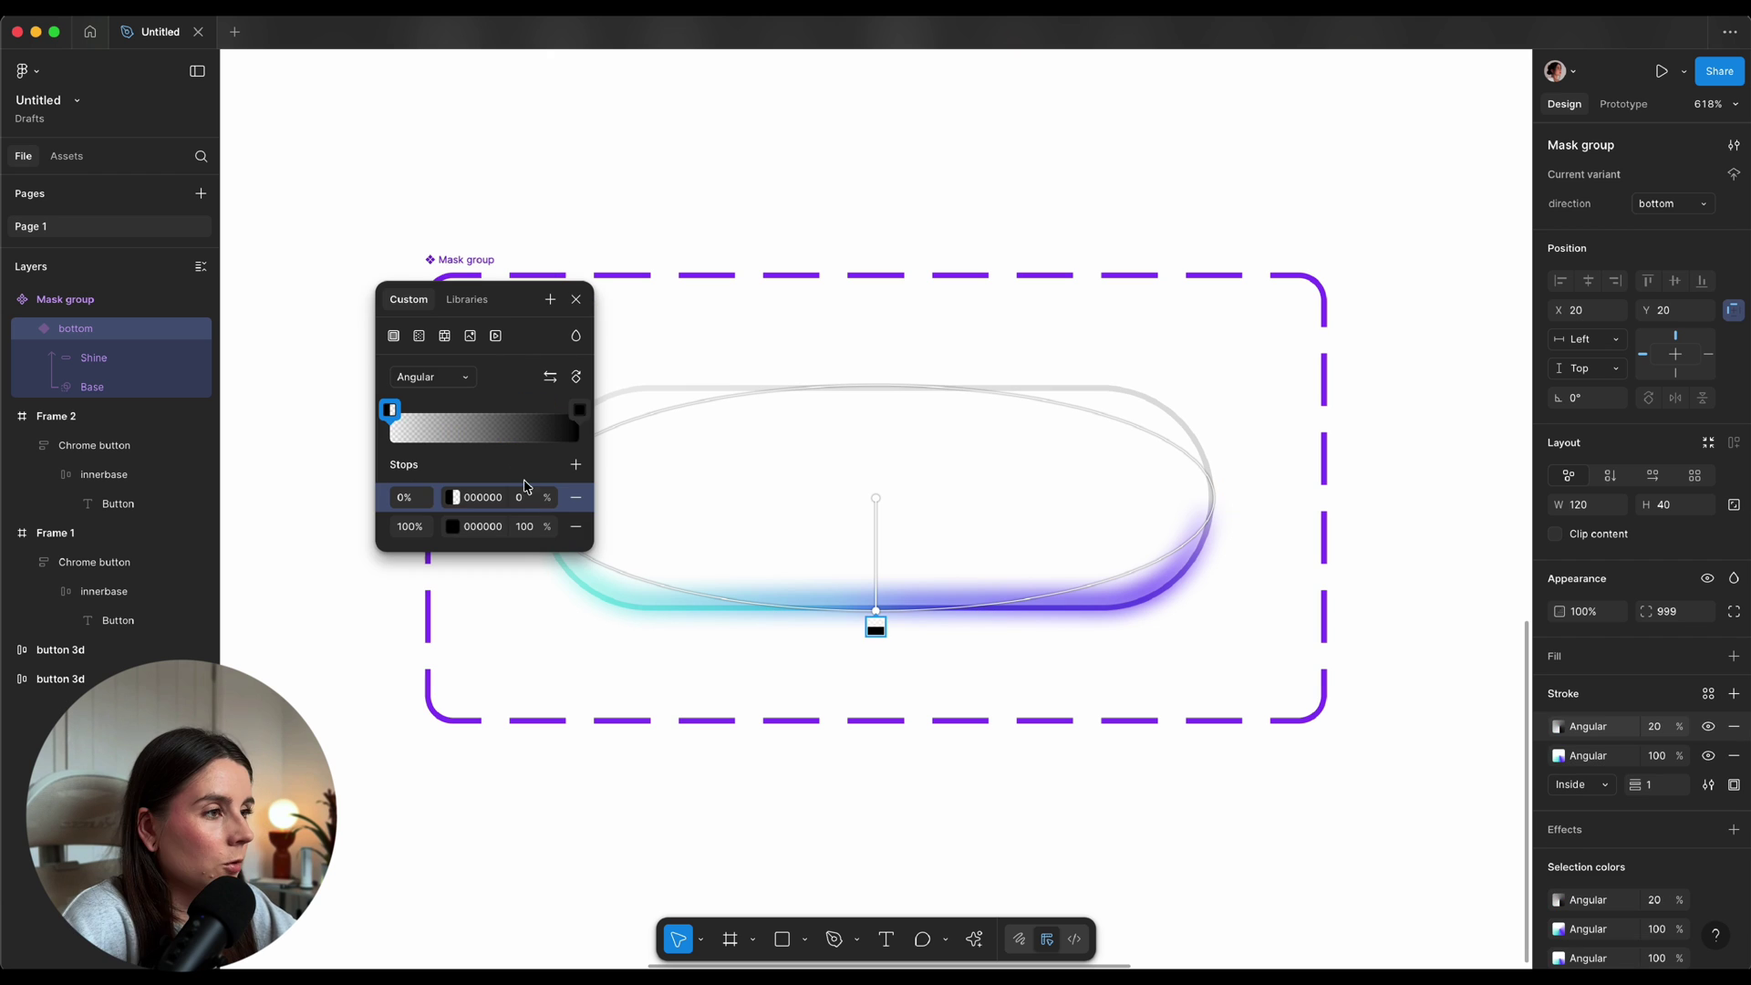
# Give the second angular stroke the same four teal-to-purple stops, then narrow its gradient ellipse and extend it slightly downward
pyautogui.click(576, 467)
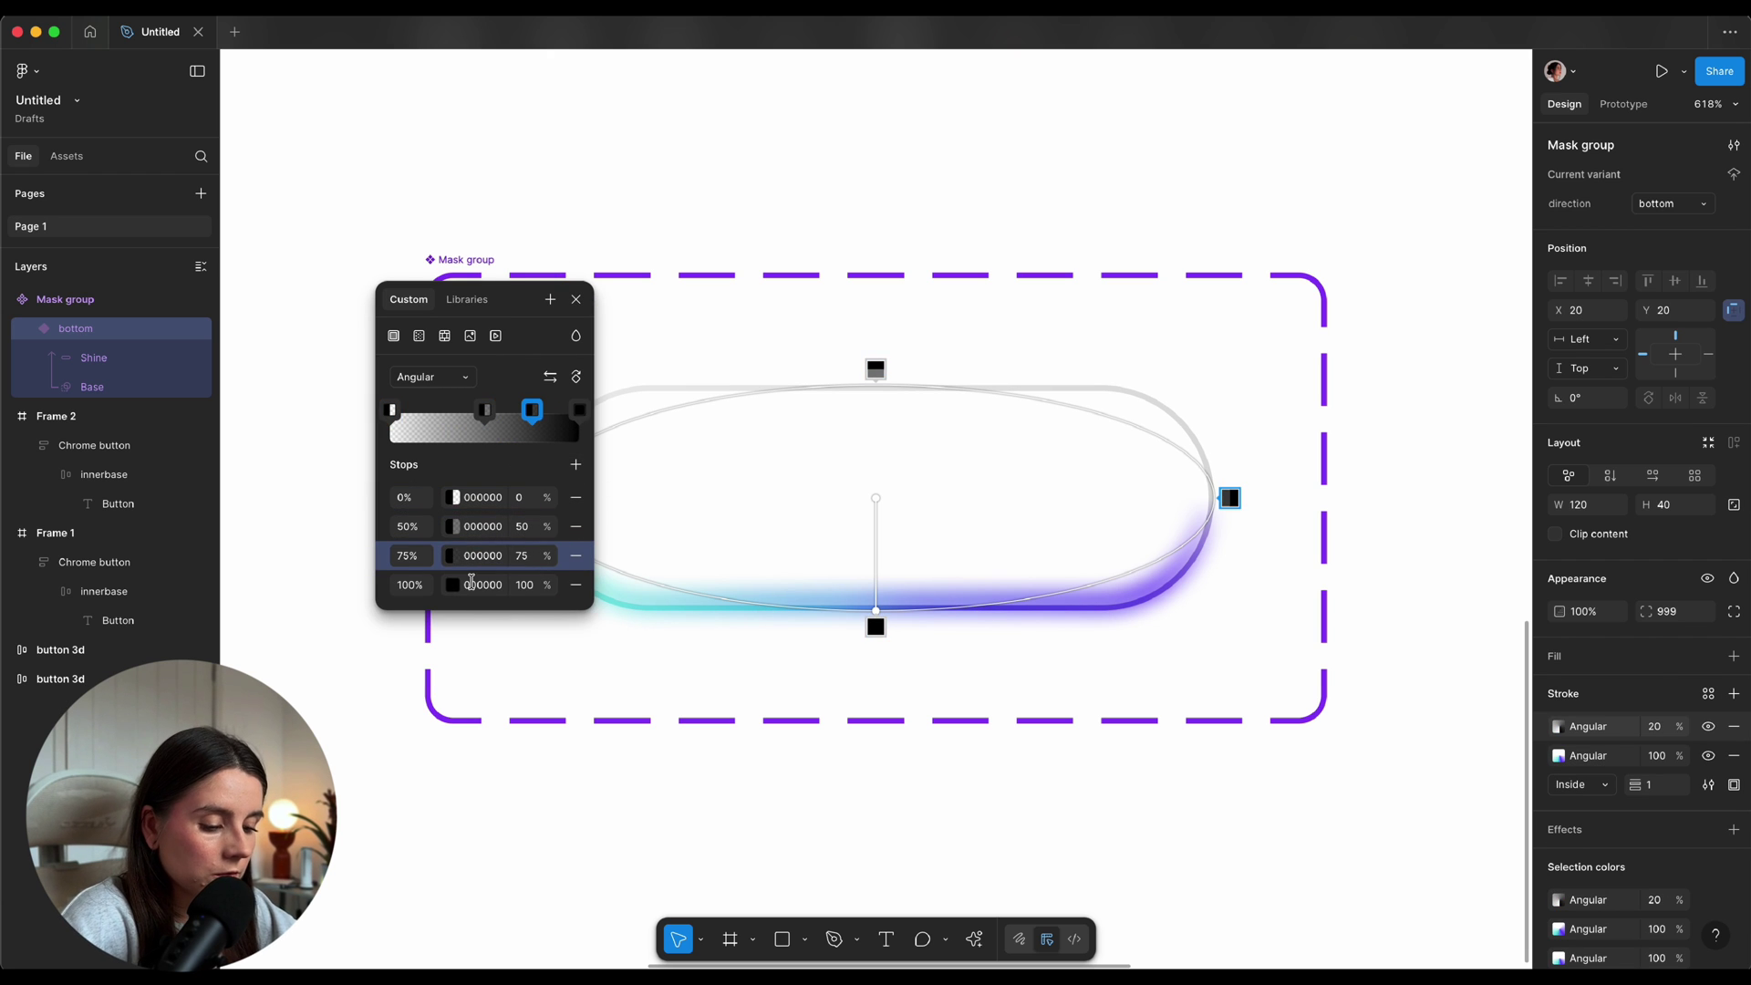
pyautogui.click(482, 584)
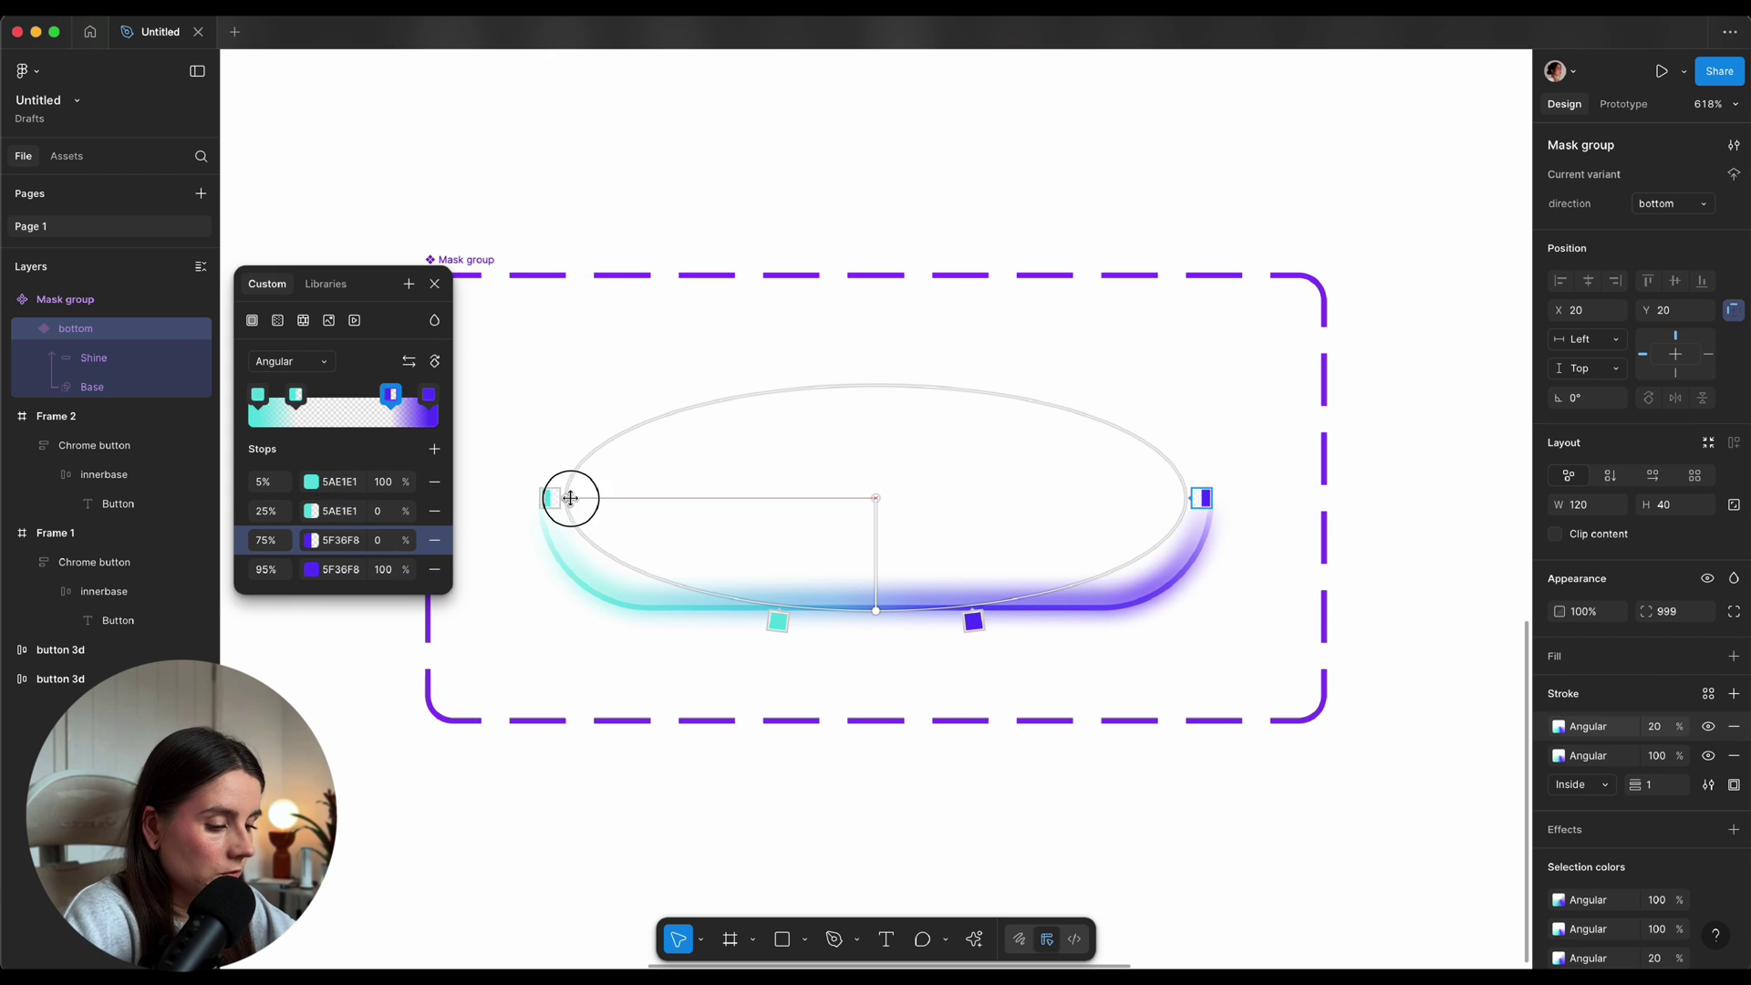
pyautogui.moveTo(567, 496); pyautogui.dragTo(700, 498)
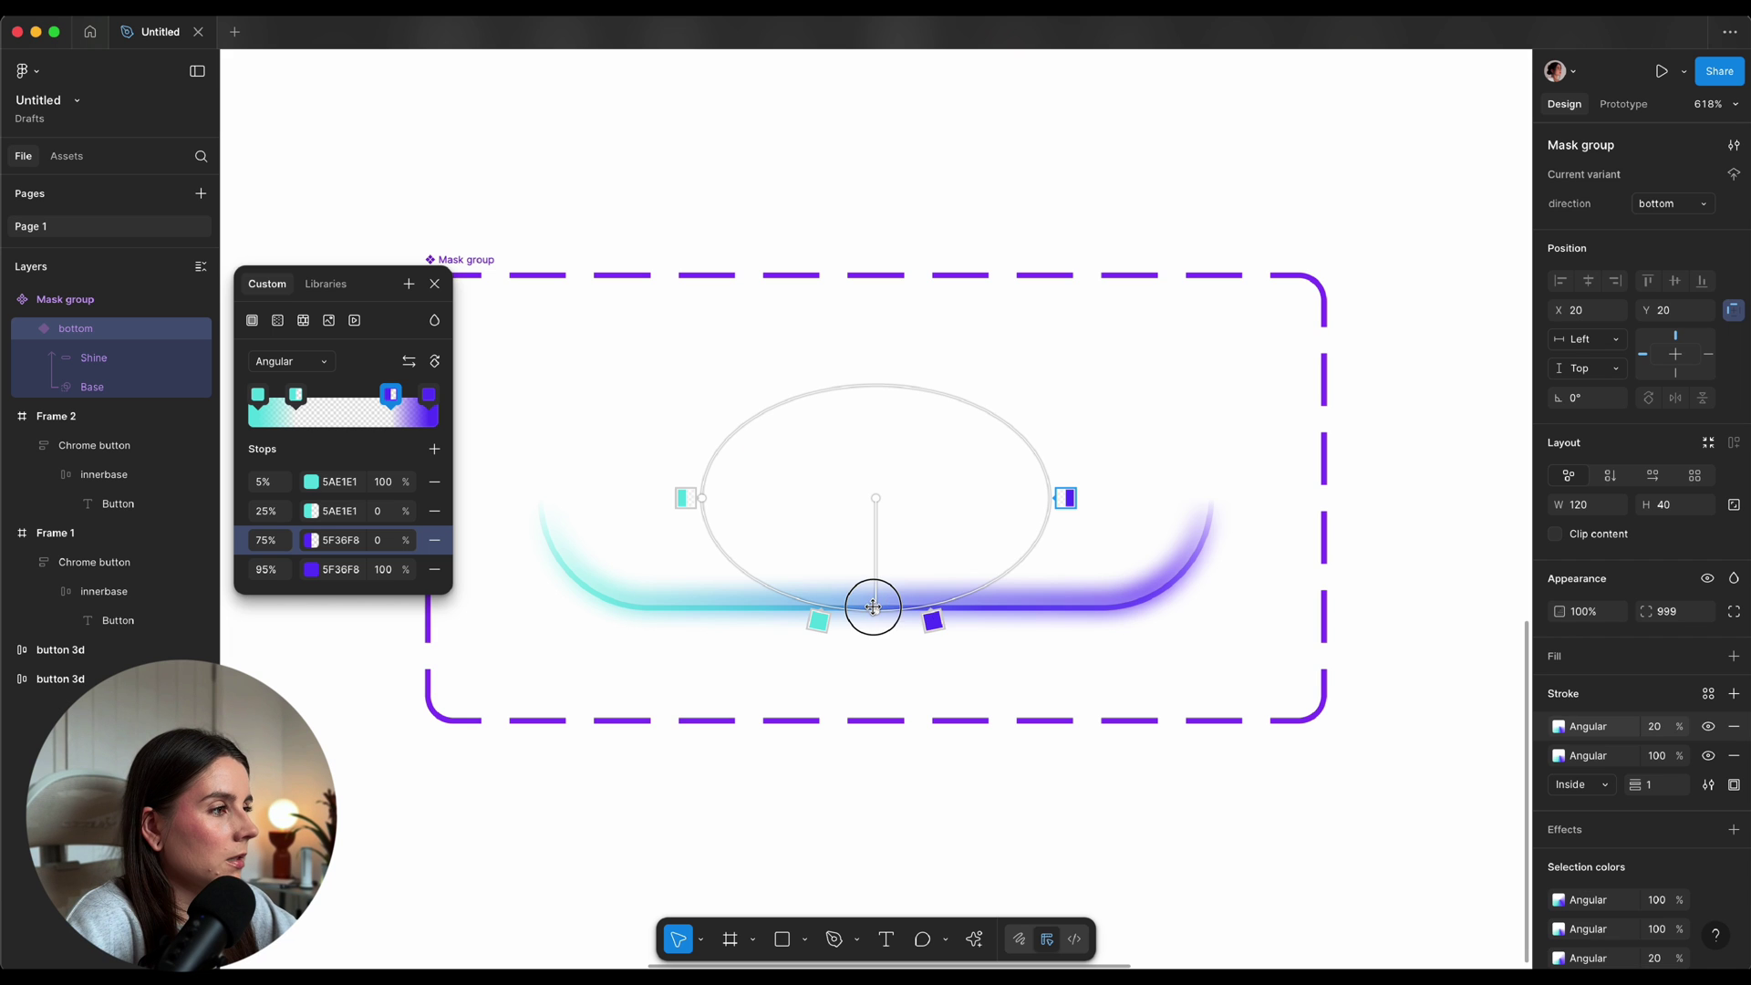
pyautogui.moveTo(875, 608); pyautogui.dragTo(882, 636)
pyautogui.click(596, 475)
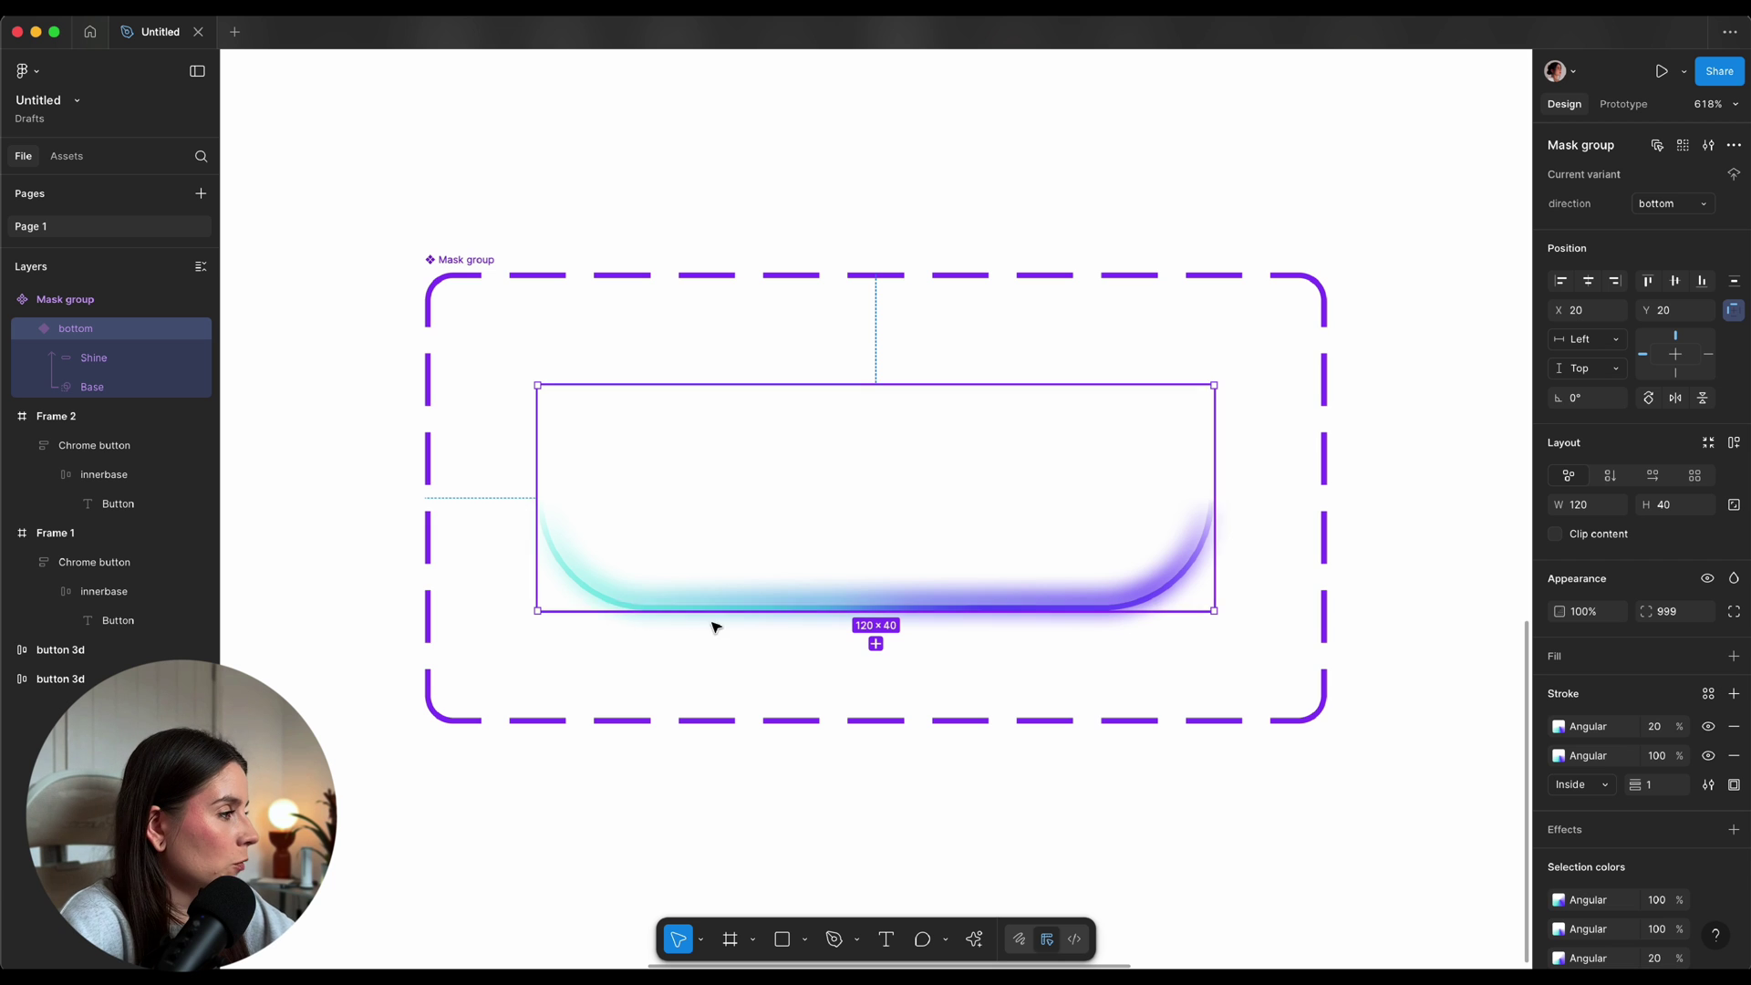
# Add a second variant to the component set and place it below the bottom variant at X 20, Y 72
pyautogui.click(876, 645)
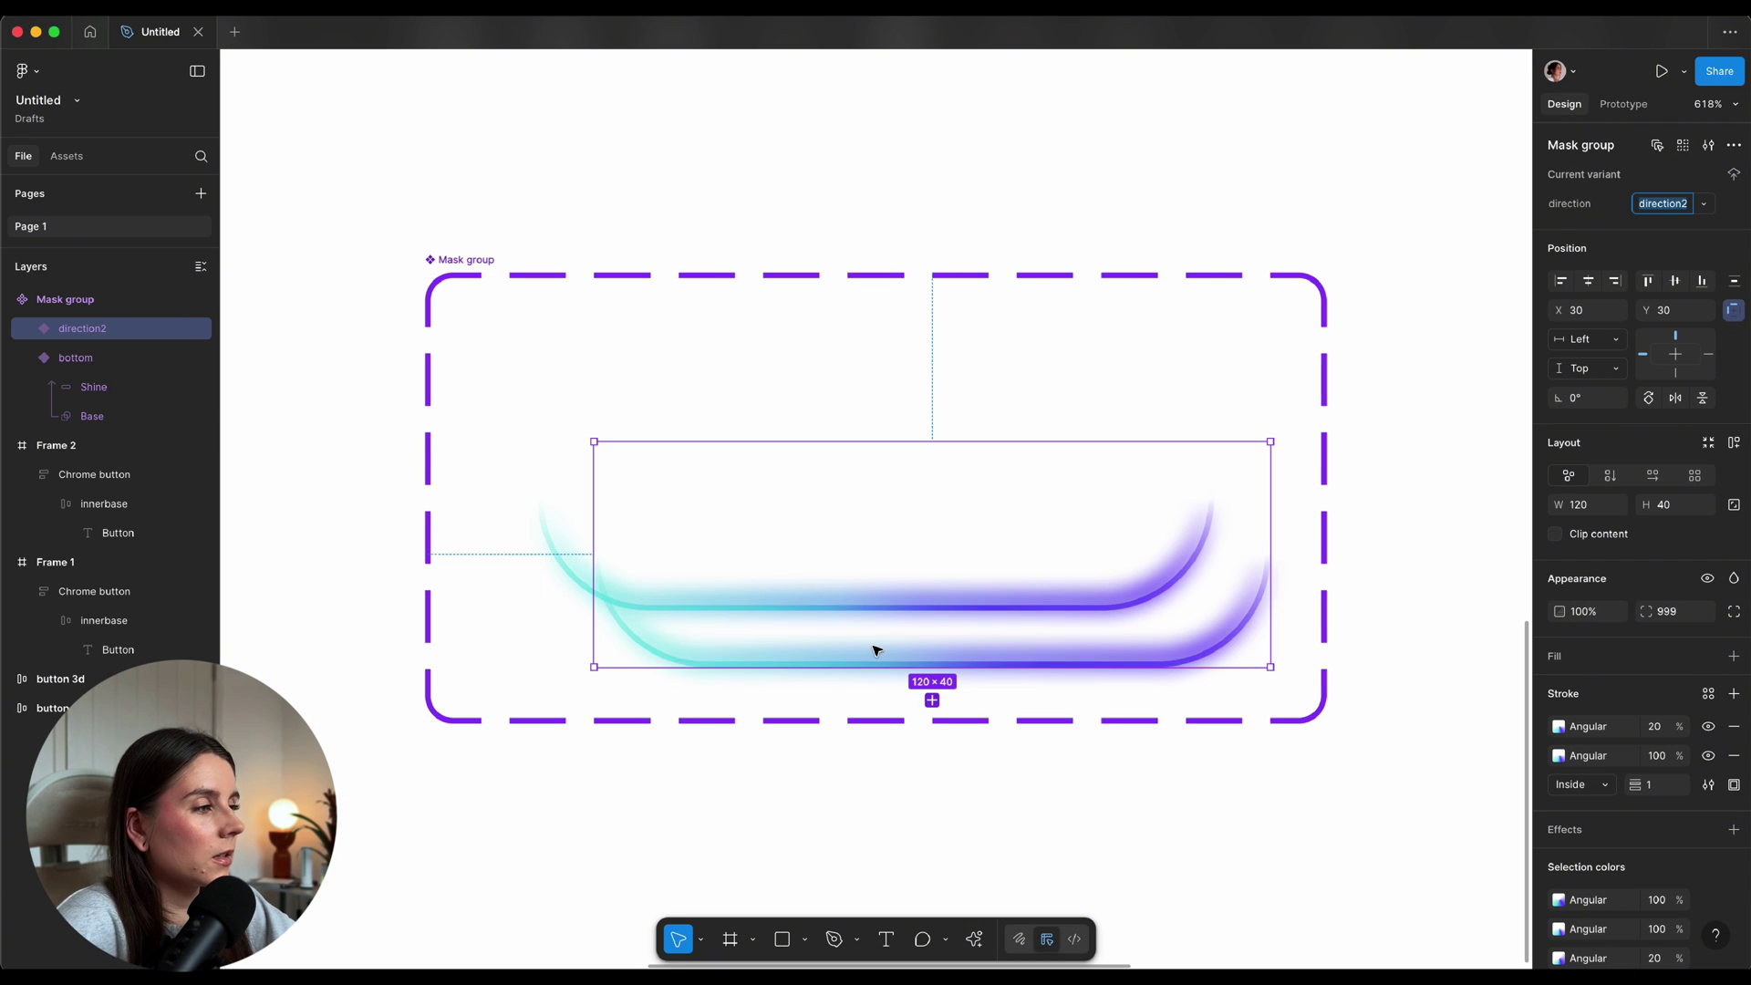
pyautogui.click(453, 261)
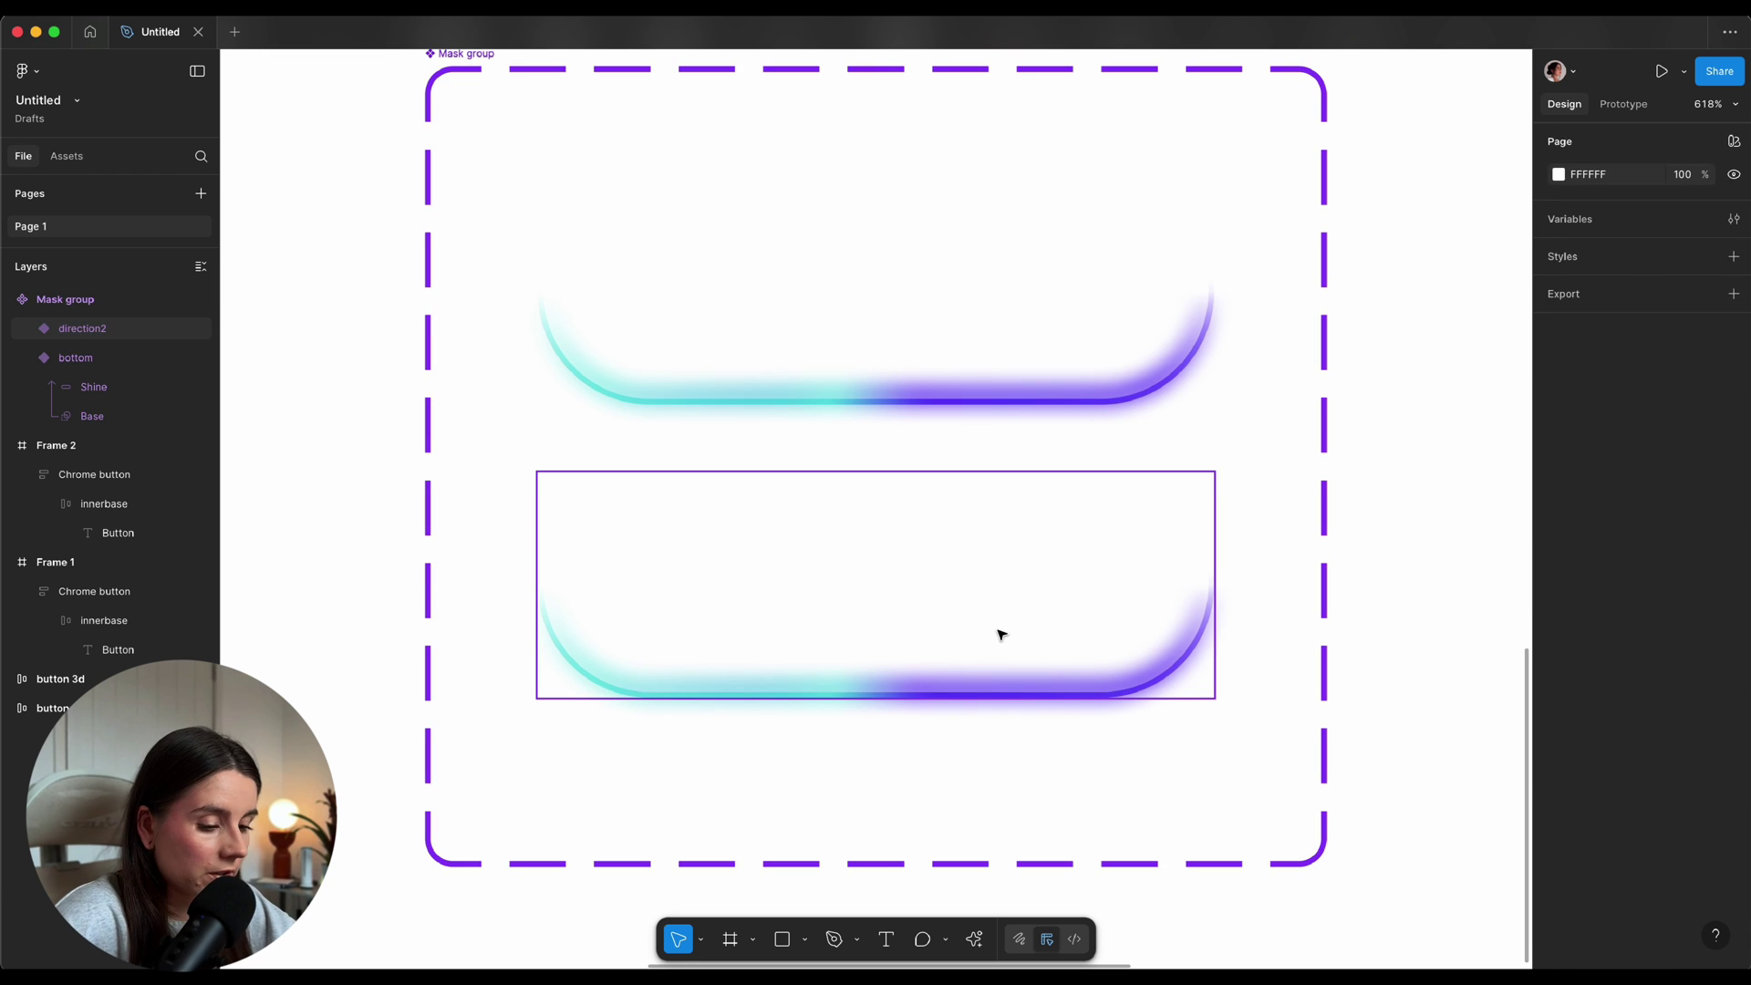
pyautogui.click(981, 643)
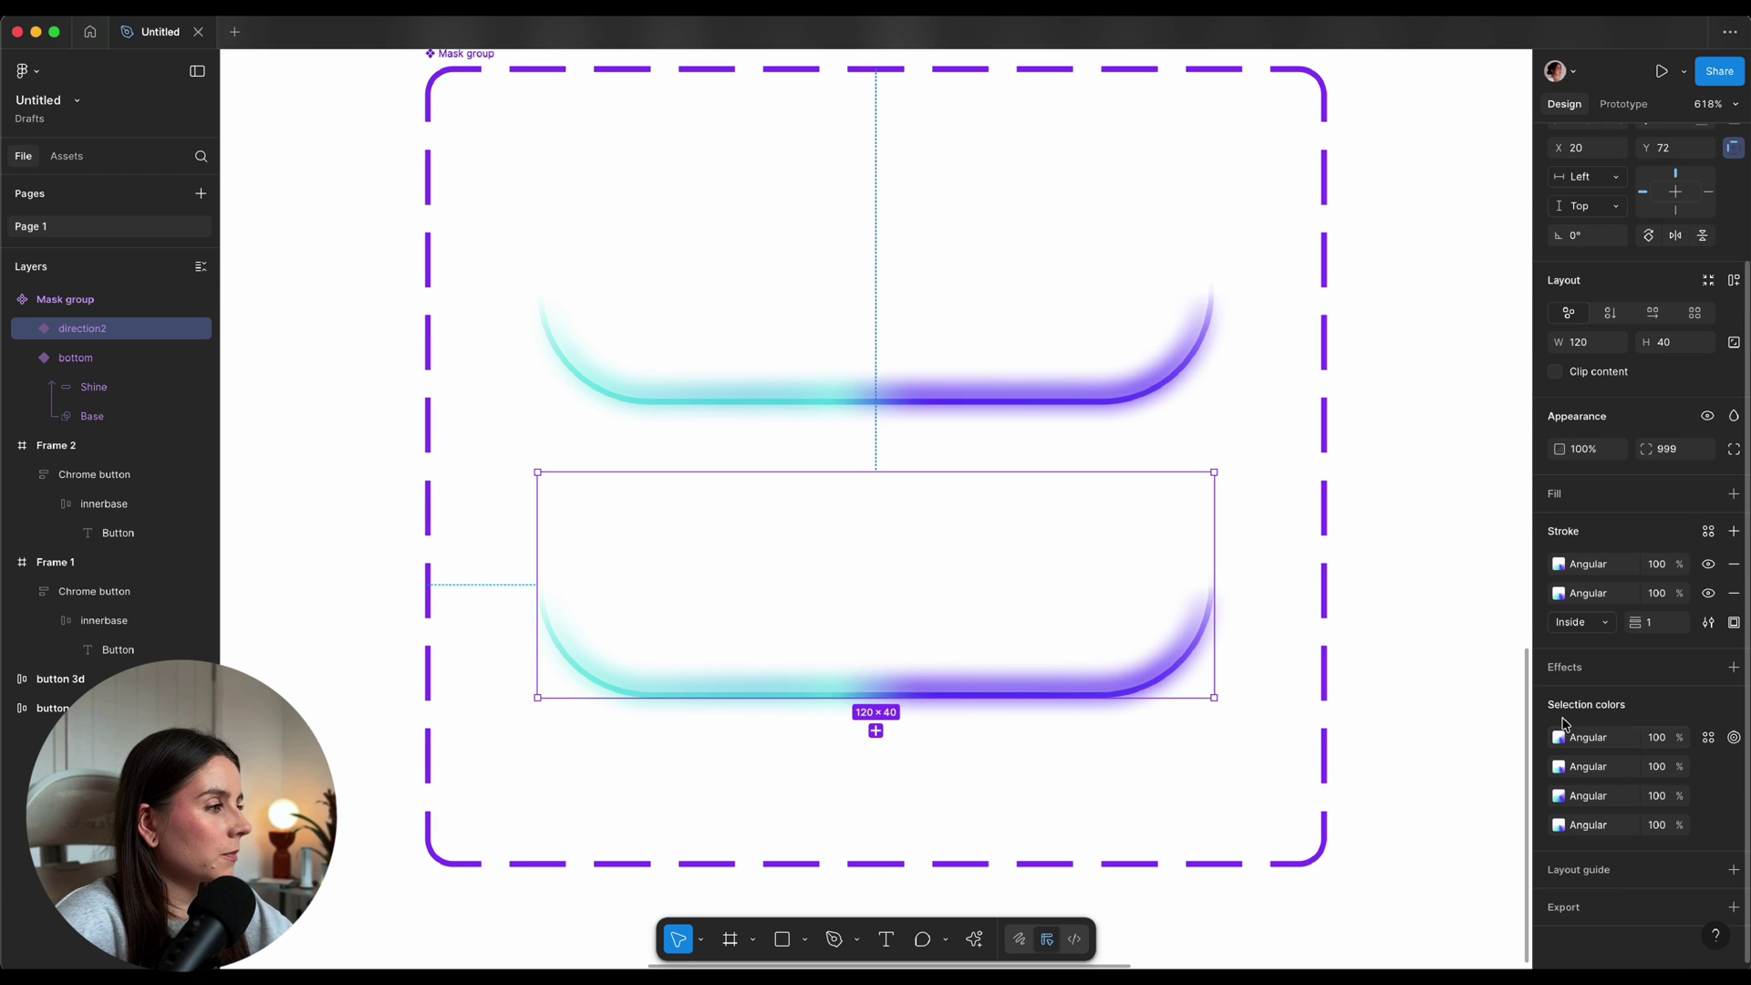
# Name the second variant top and rotate the stroke gradients of the variant and its Shine and Base layers by 180°
pyautogui.click(1560, 565)
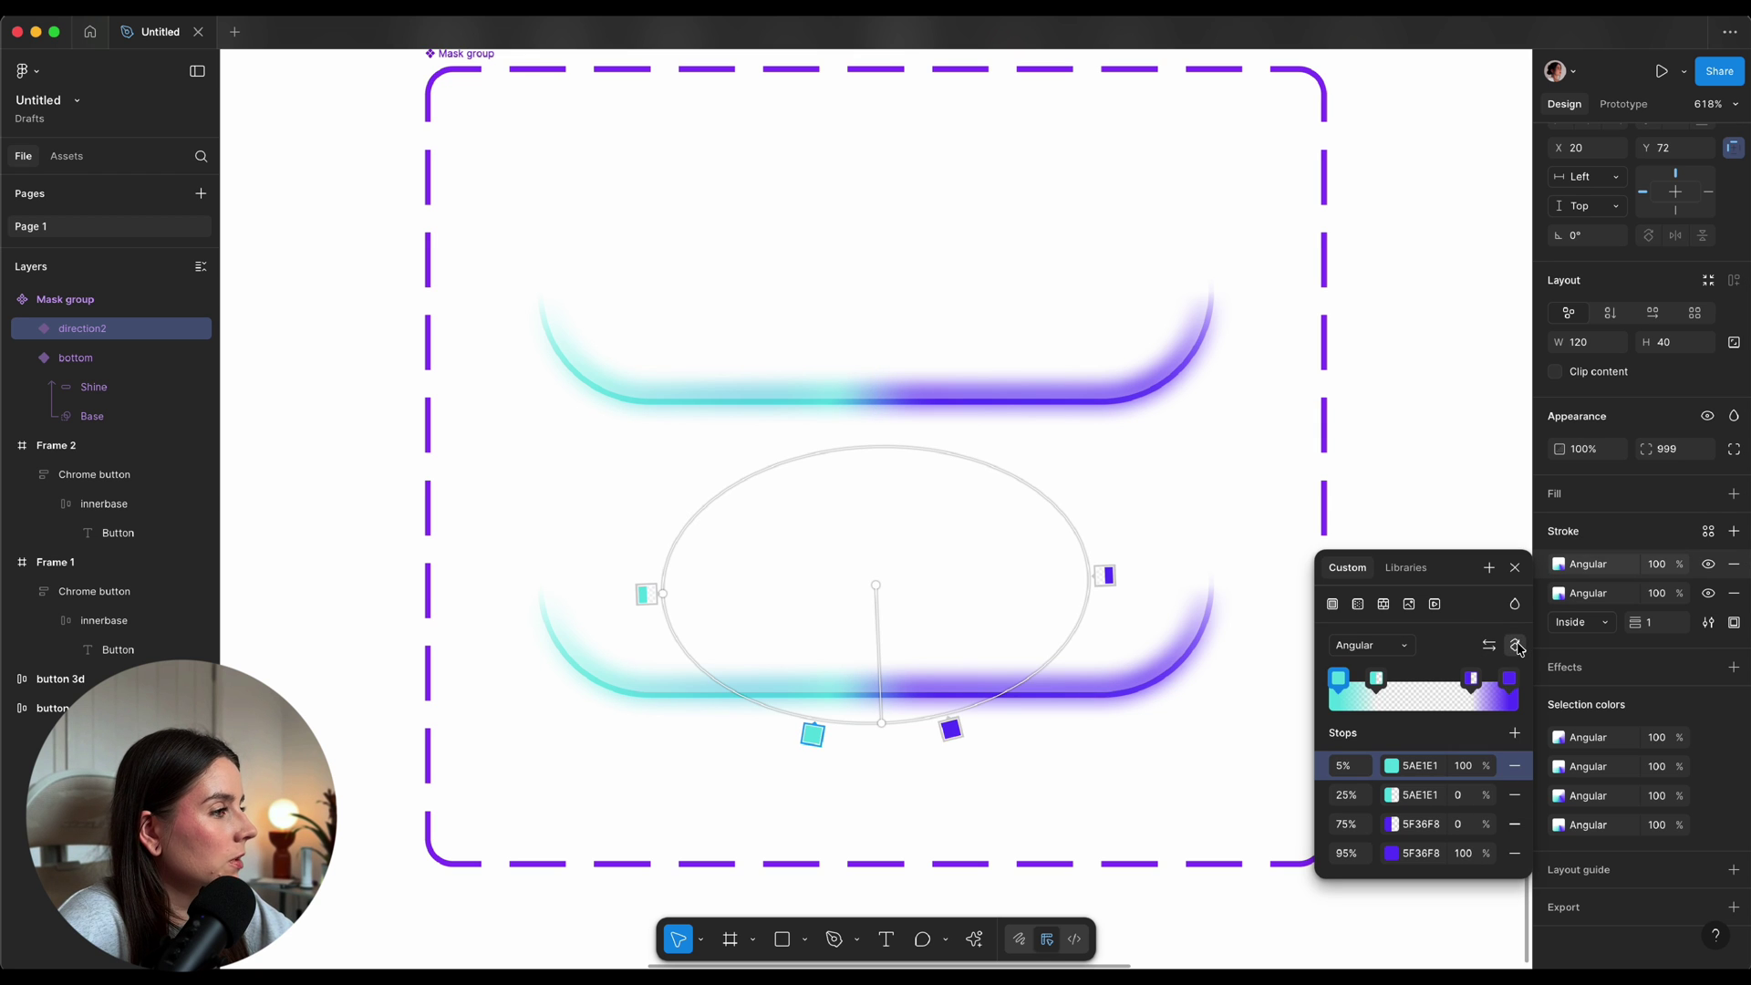
pyautogui.click(1516, 646)
pyautogui.click(1516, 646)
pyautogui.click(1568, 594)
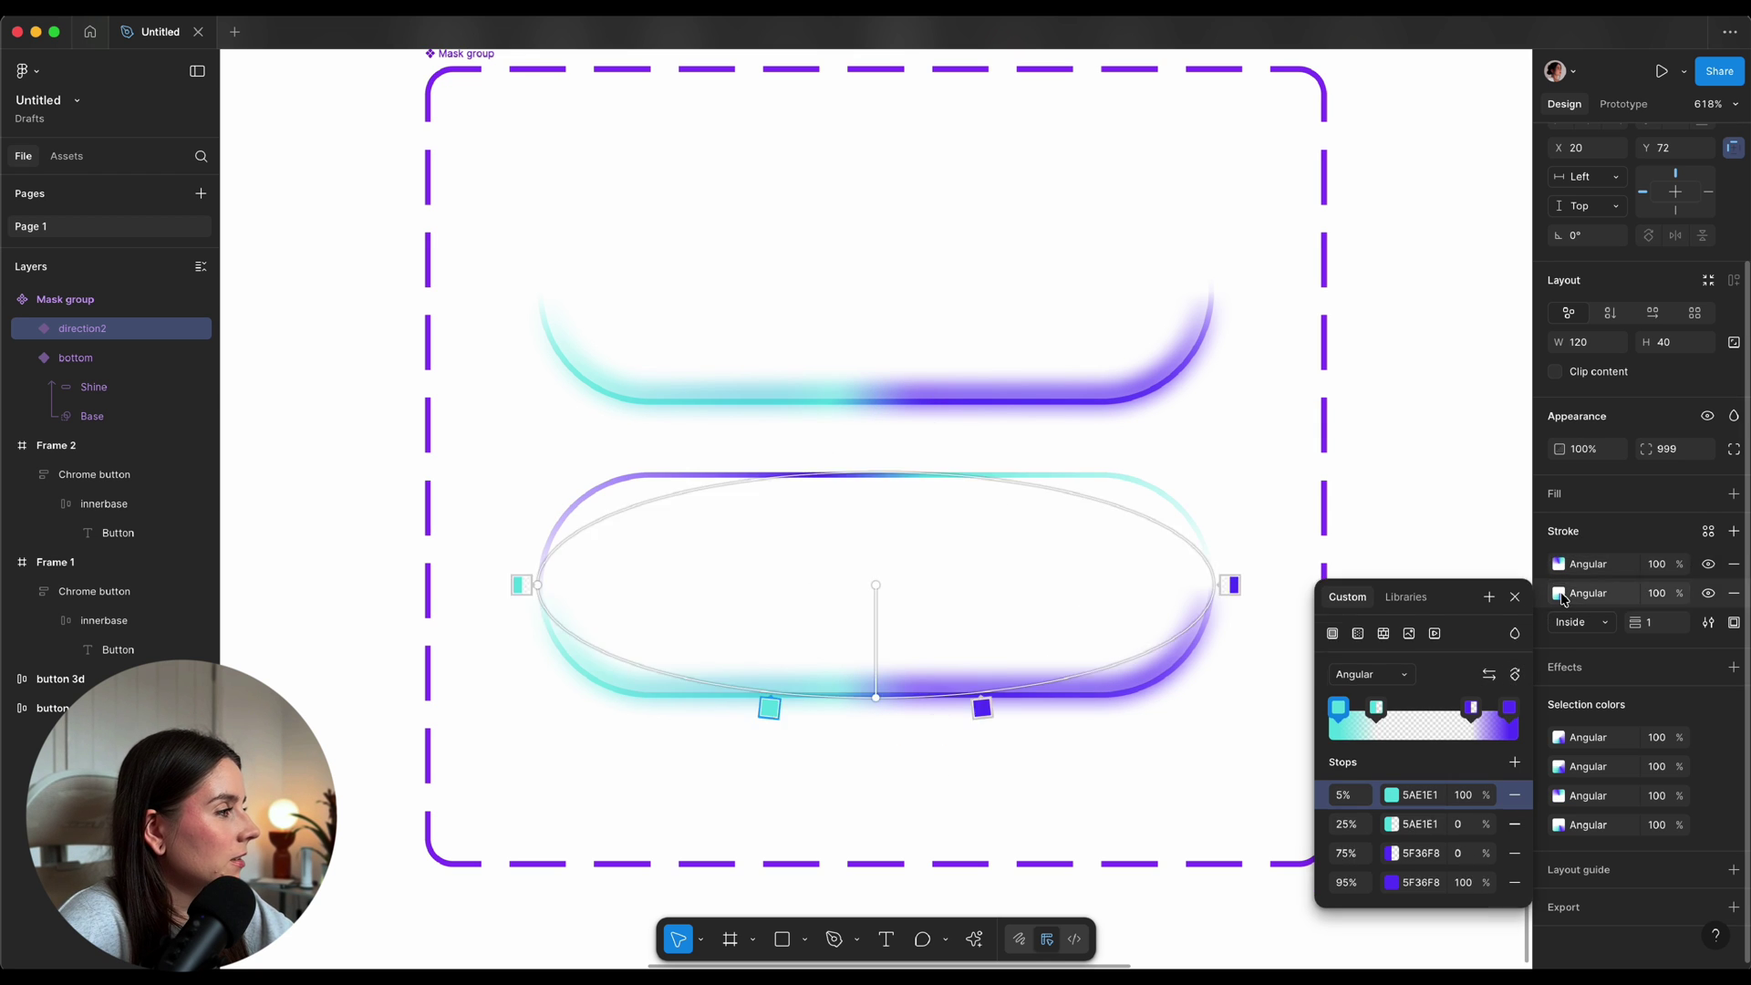
pyautogui.hotkey('ctrl', 'z')
pyautogui.hotkey('ctrl', 'z')
pyautogui.hotkey('ctrl', 'z')
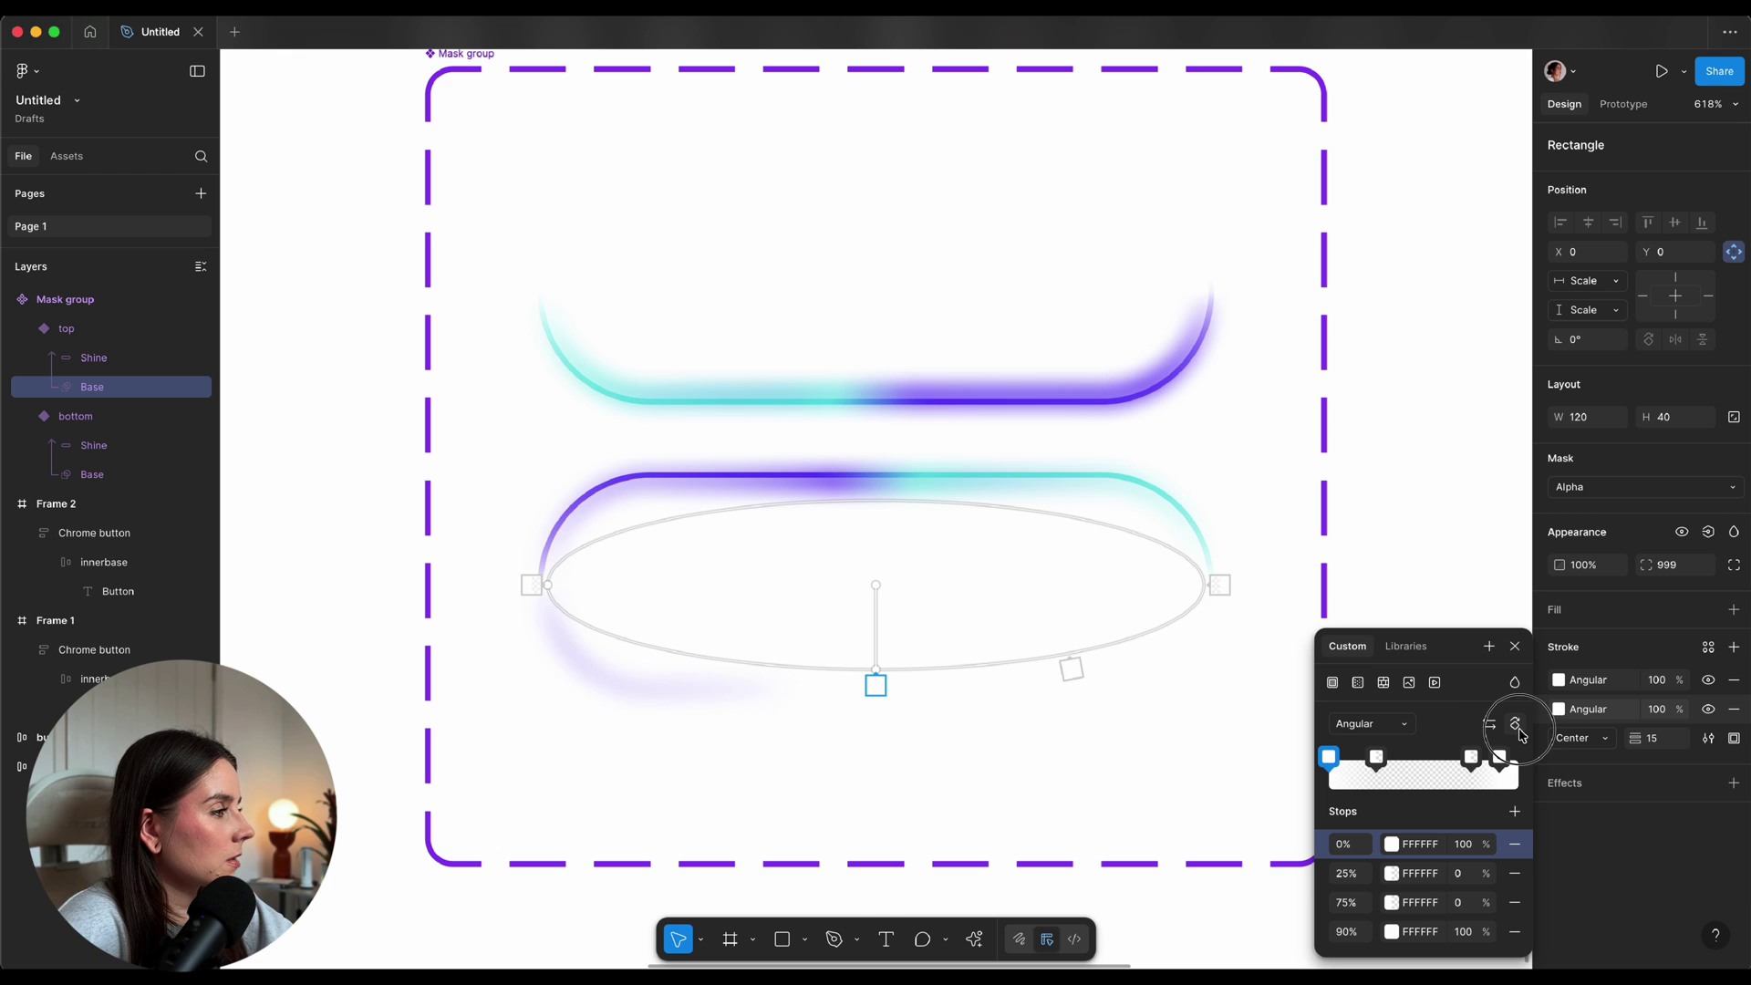
pyautogui.click(1516, 729)
pyautogui.press('Escape')
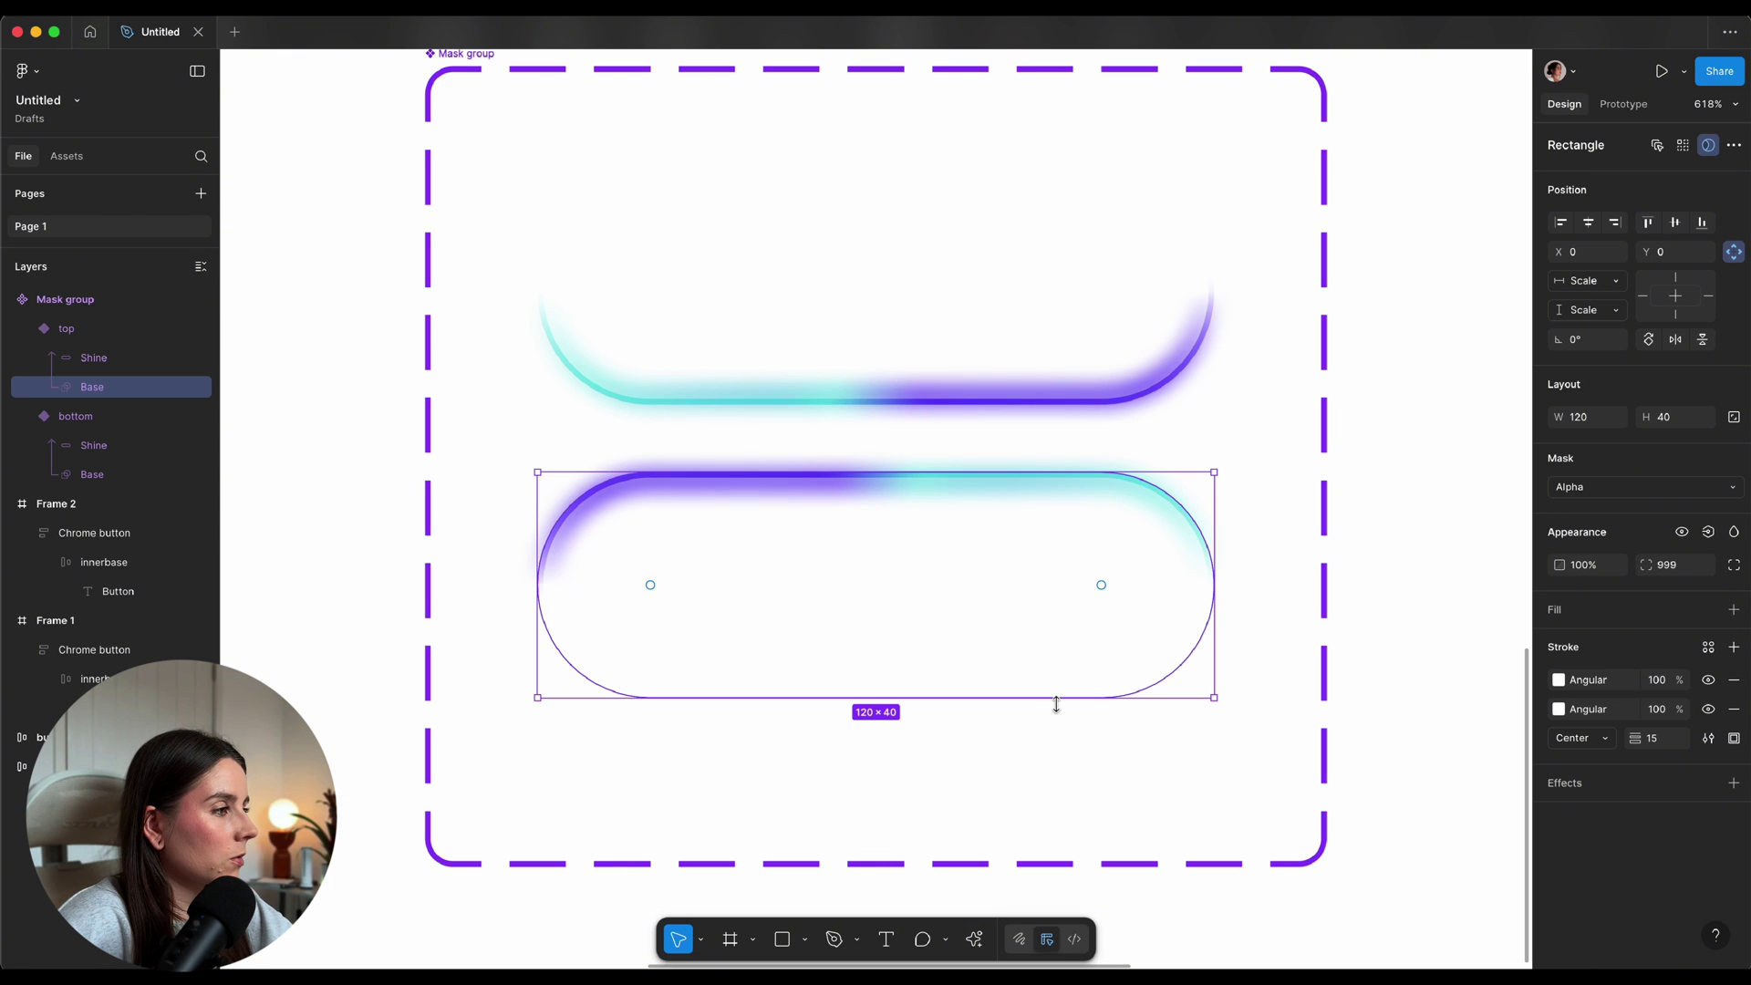
# Add a right variant at X 20, Y 124 and rotate its stroke gradients 90° so the glow faces right
pyautogui.scroll(-5, 1057, 704)
pyautogui.scroll(-3, 1056, 705)
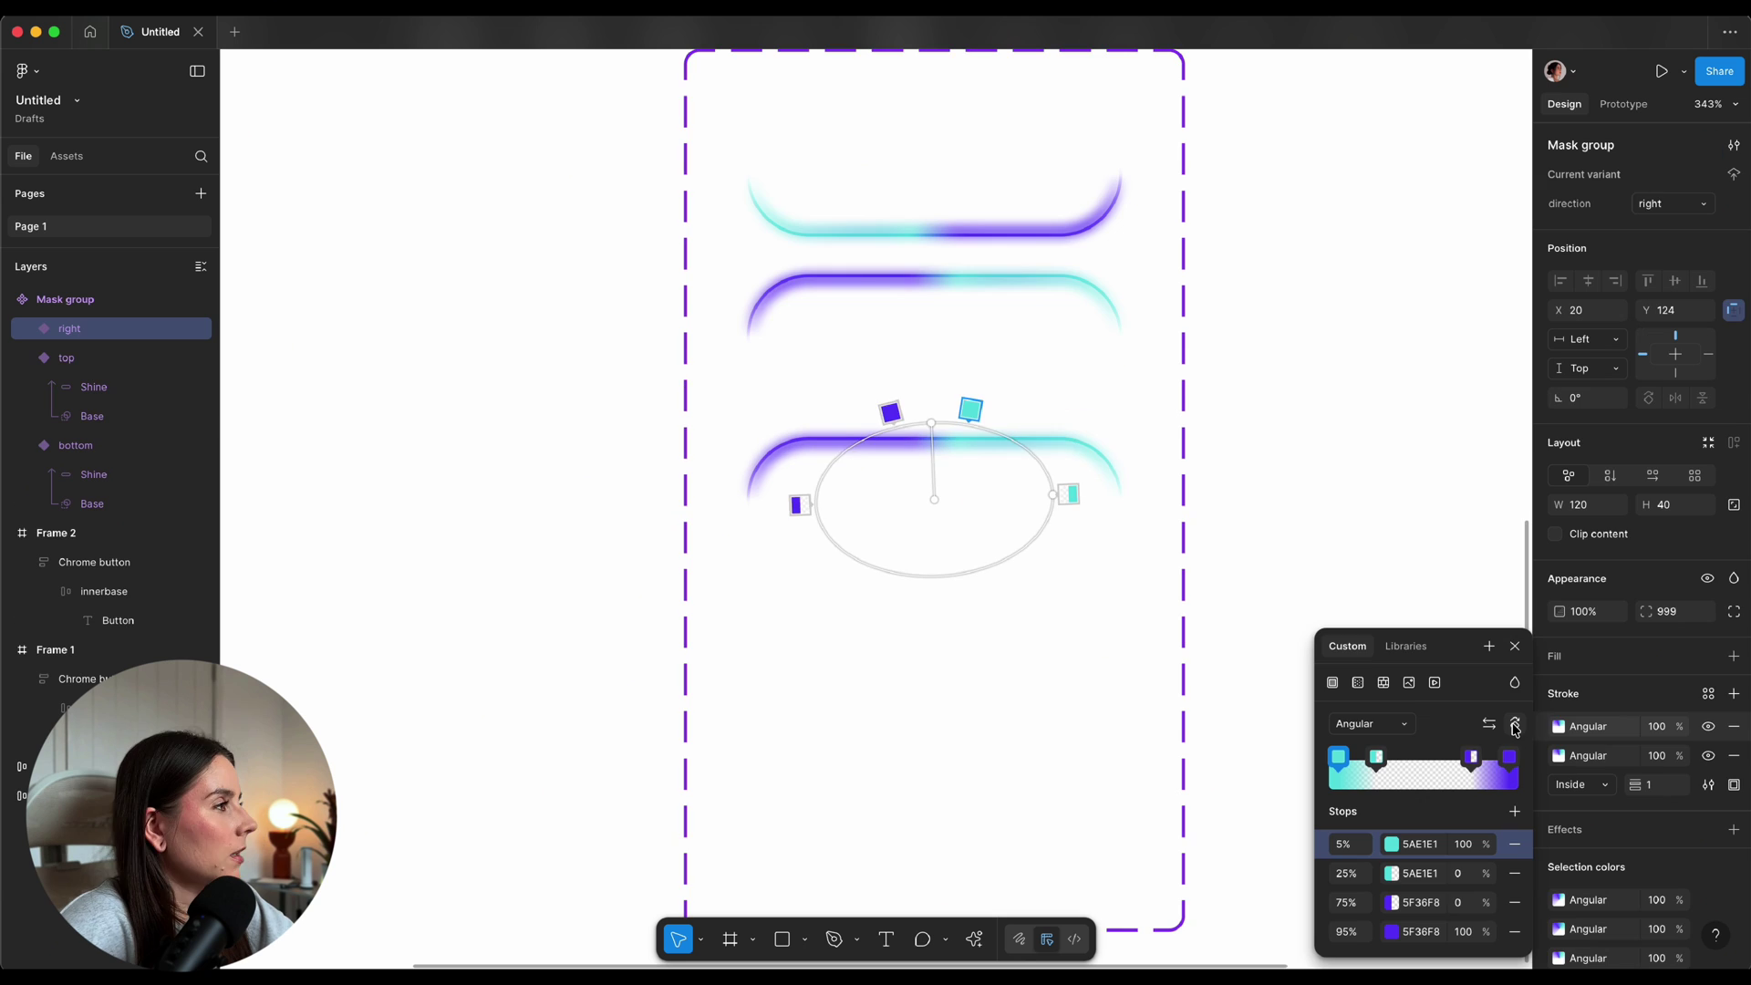
pyautogui.click(1516, 727)
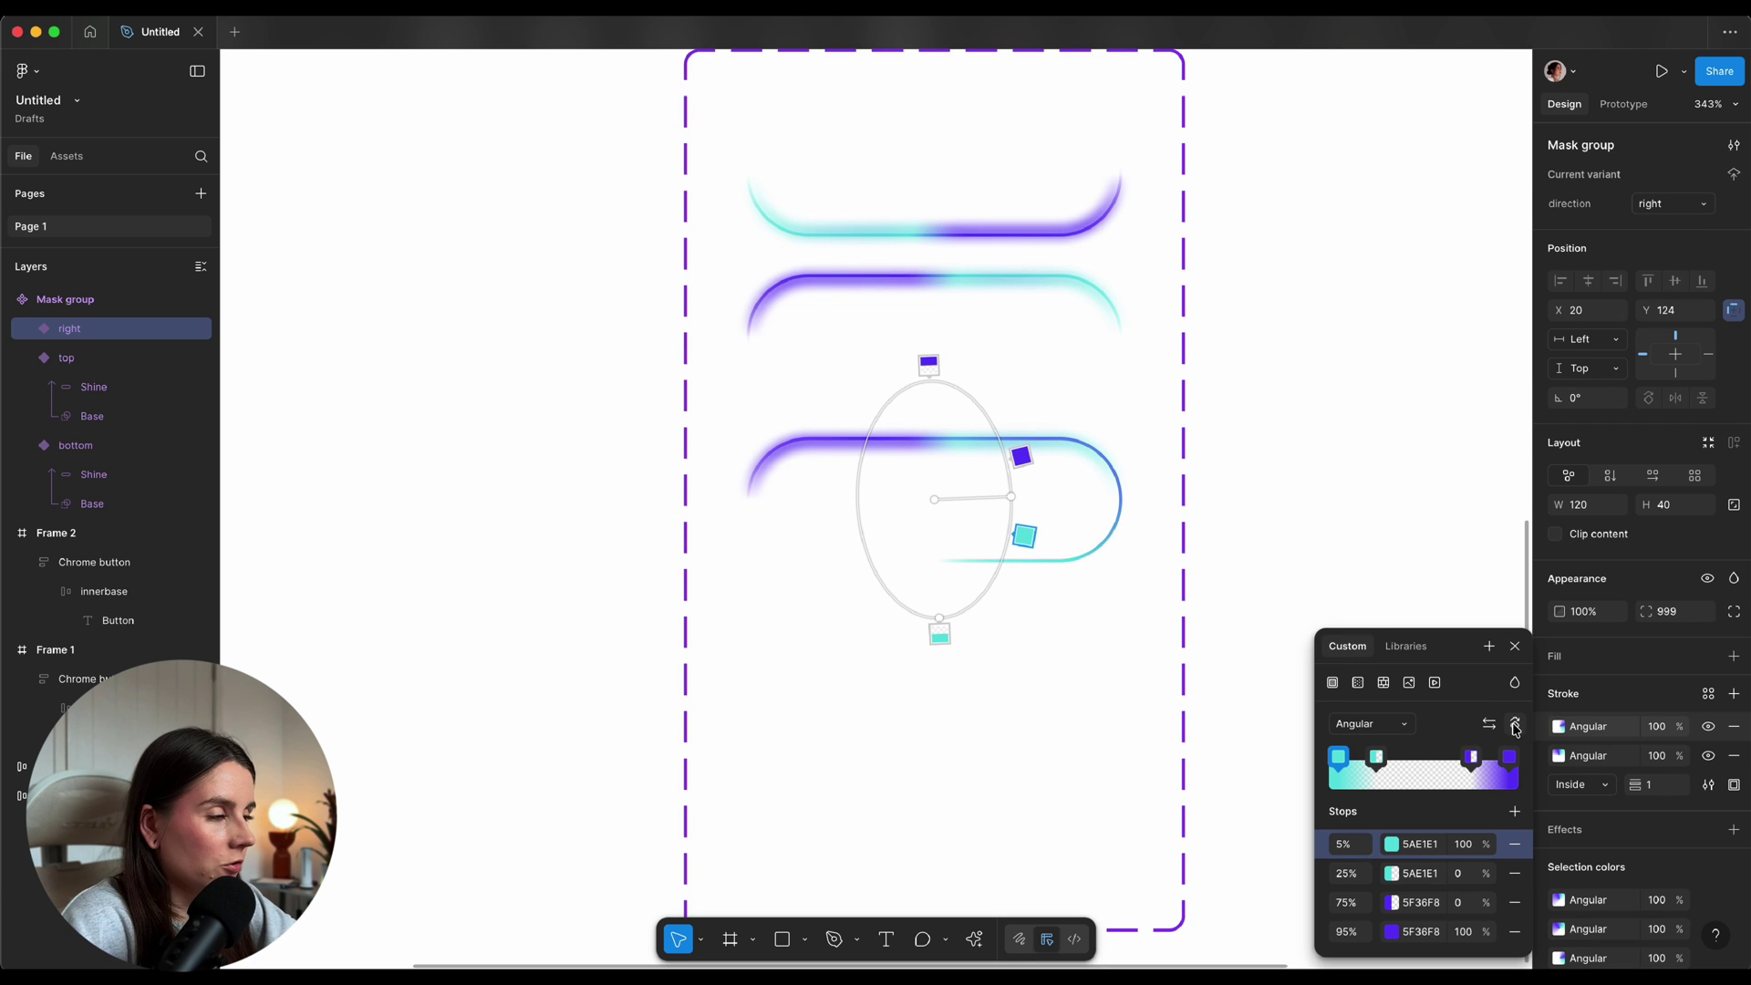
pyautogui.moveTo(1012, 497); pyautogui.dragTo(1046, 494)
pyautogui.press('super+z')
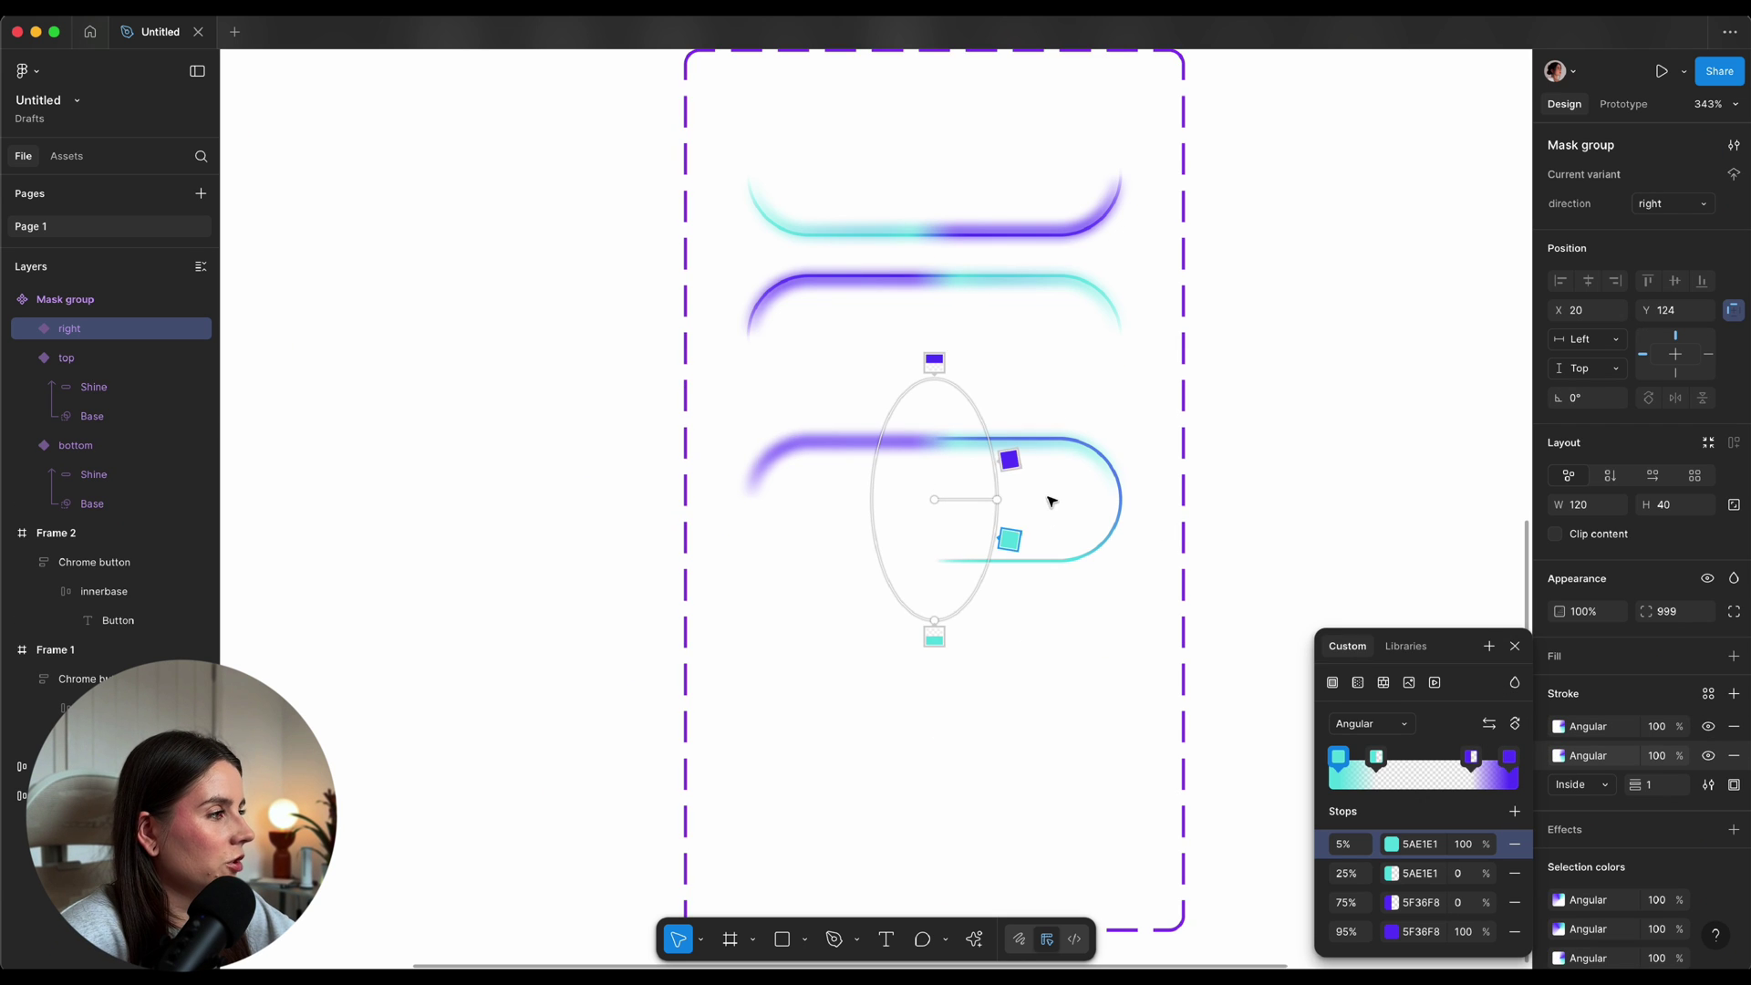
pyautogui.press('super+z')
pyautogui.click(1517, 726)
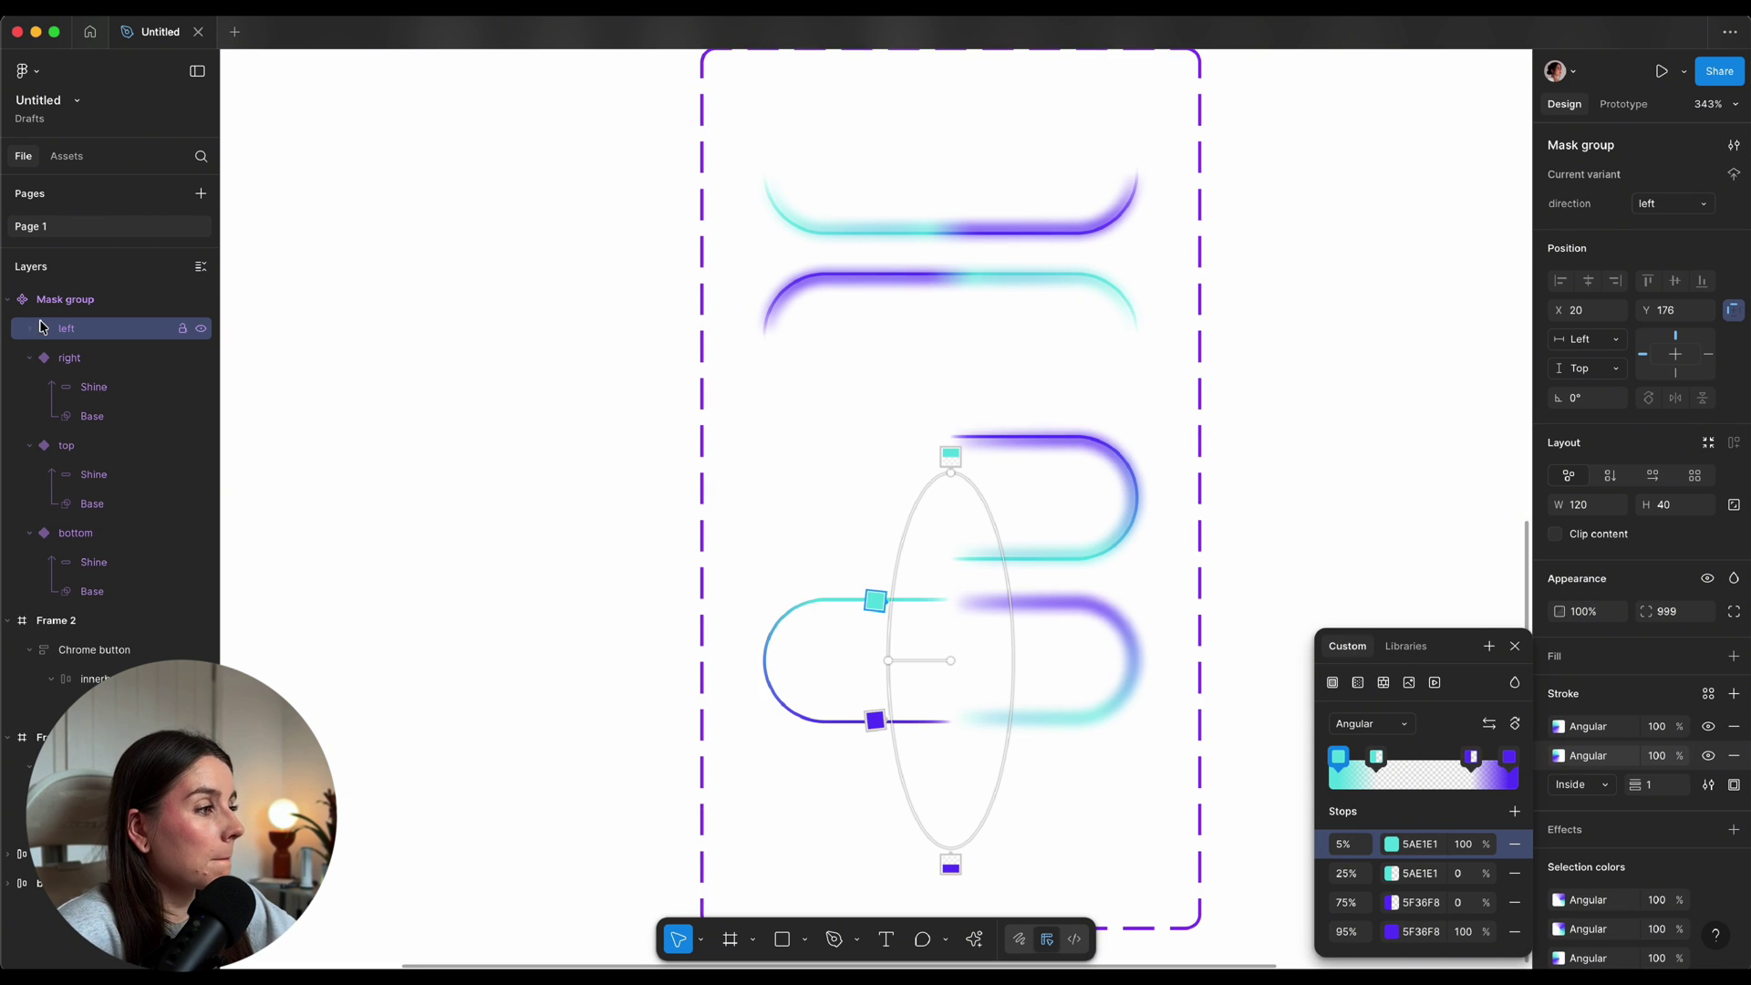
# Rotate the Shine and Base gradients of the left variant to face left, and rename the component set shine
pyautogui.click(35, 332)
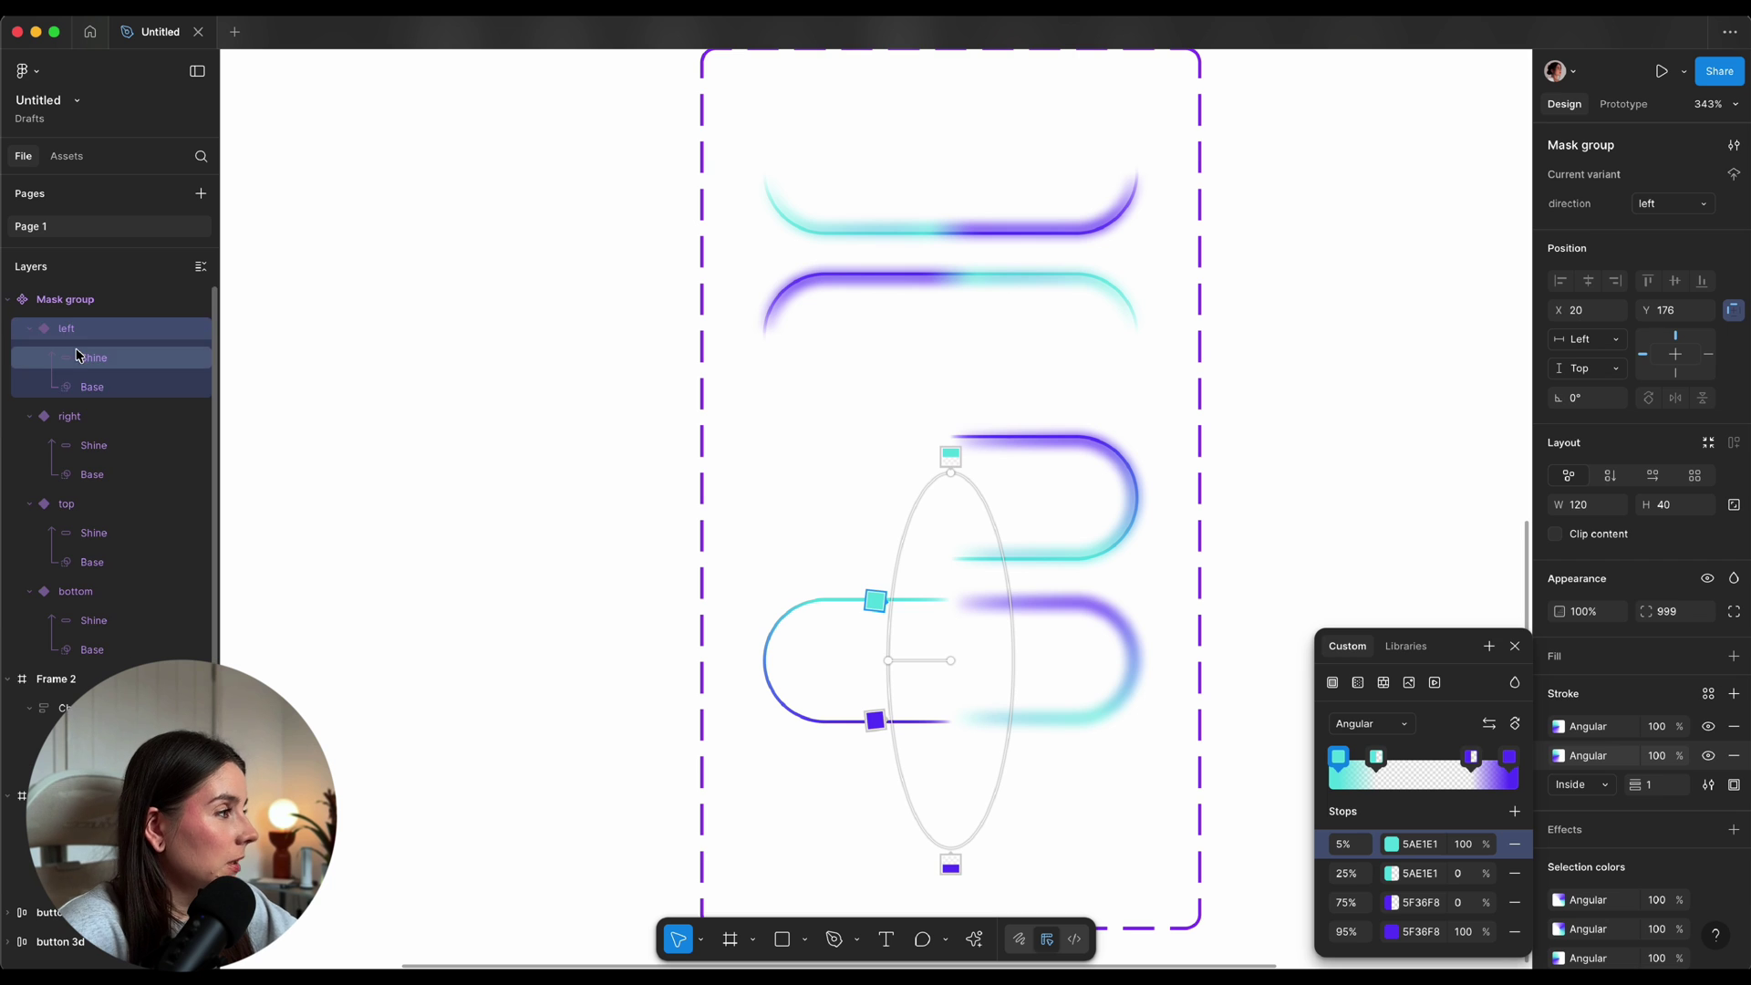
pyautogui.click(91, 358)
pyautogui.click(1557, 610)
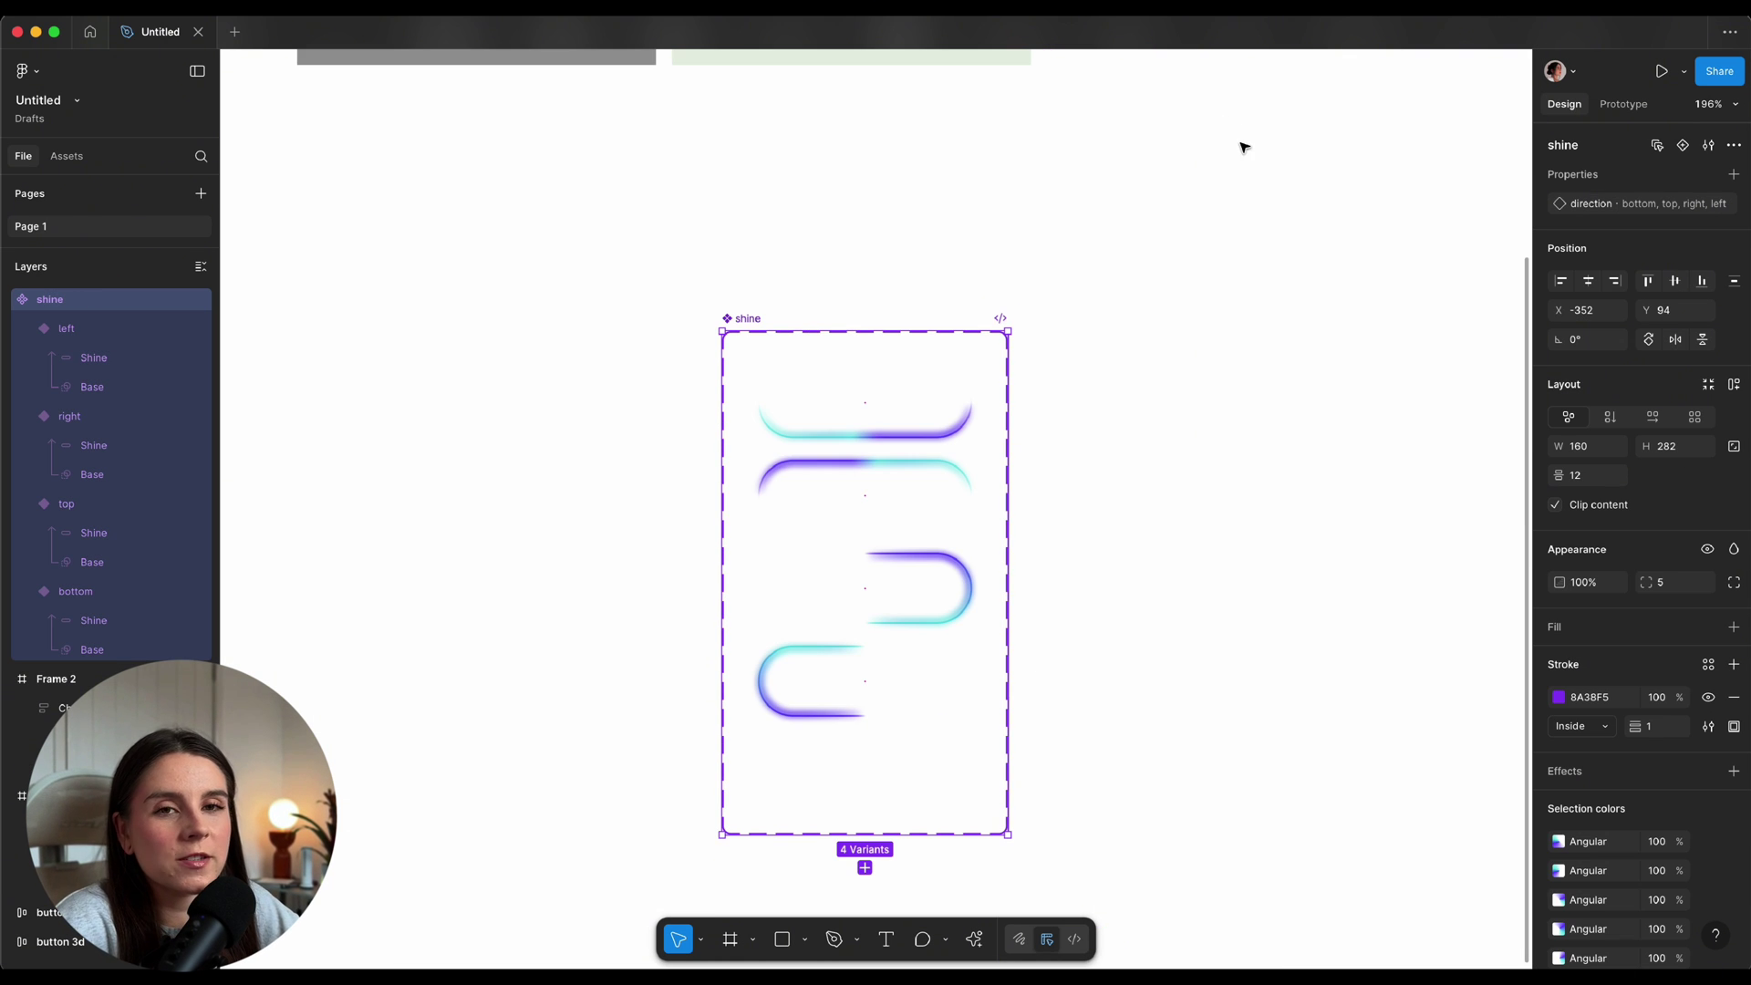
# Reorder the variants as top, right, bottom, left and connect the top variant to the right variant with a prototype interaction
pyautogui.click(1623, 104)
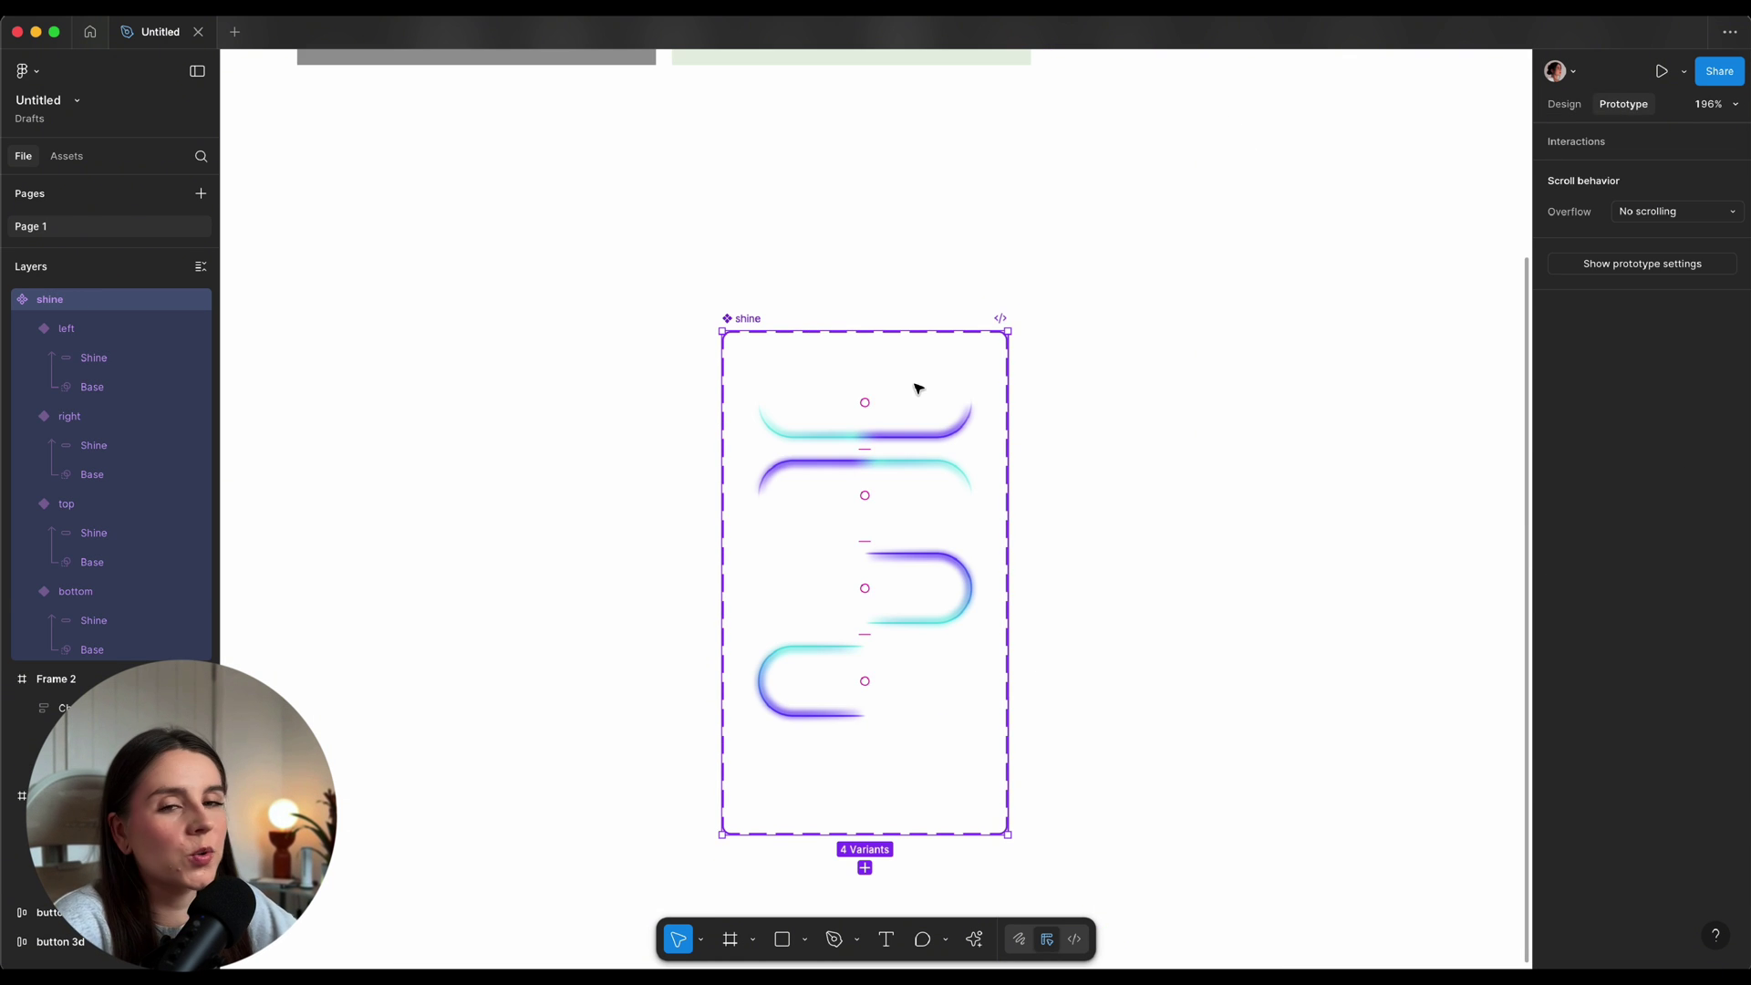
pyautogui.scroll(-1, 919, 386)
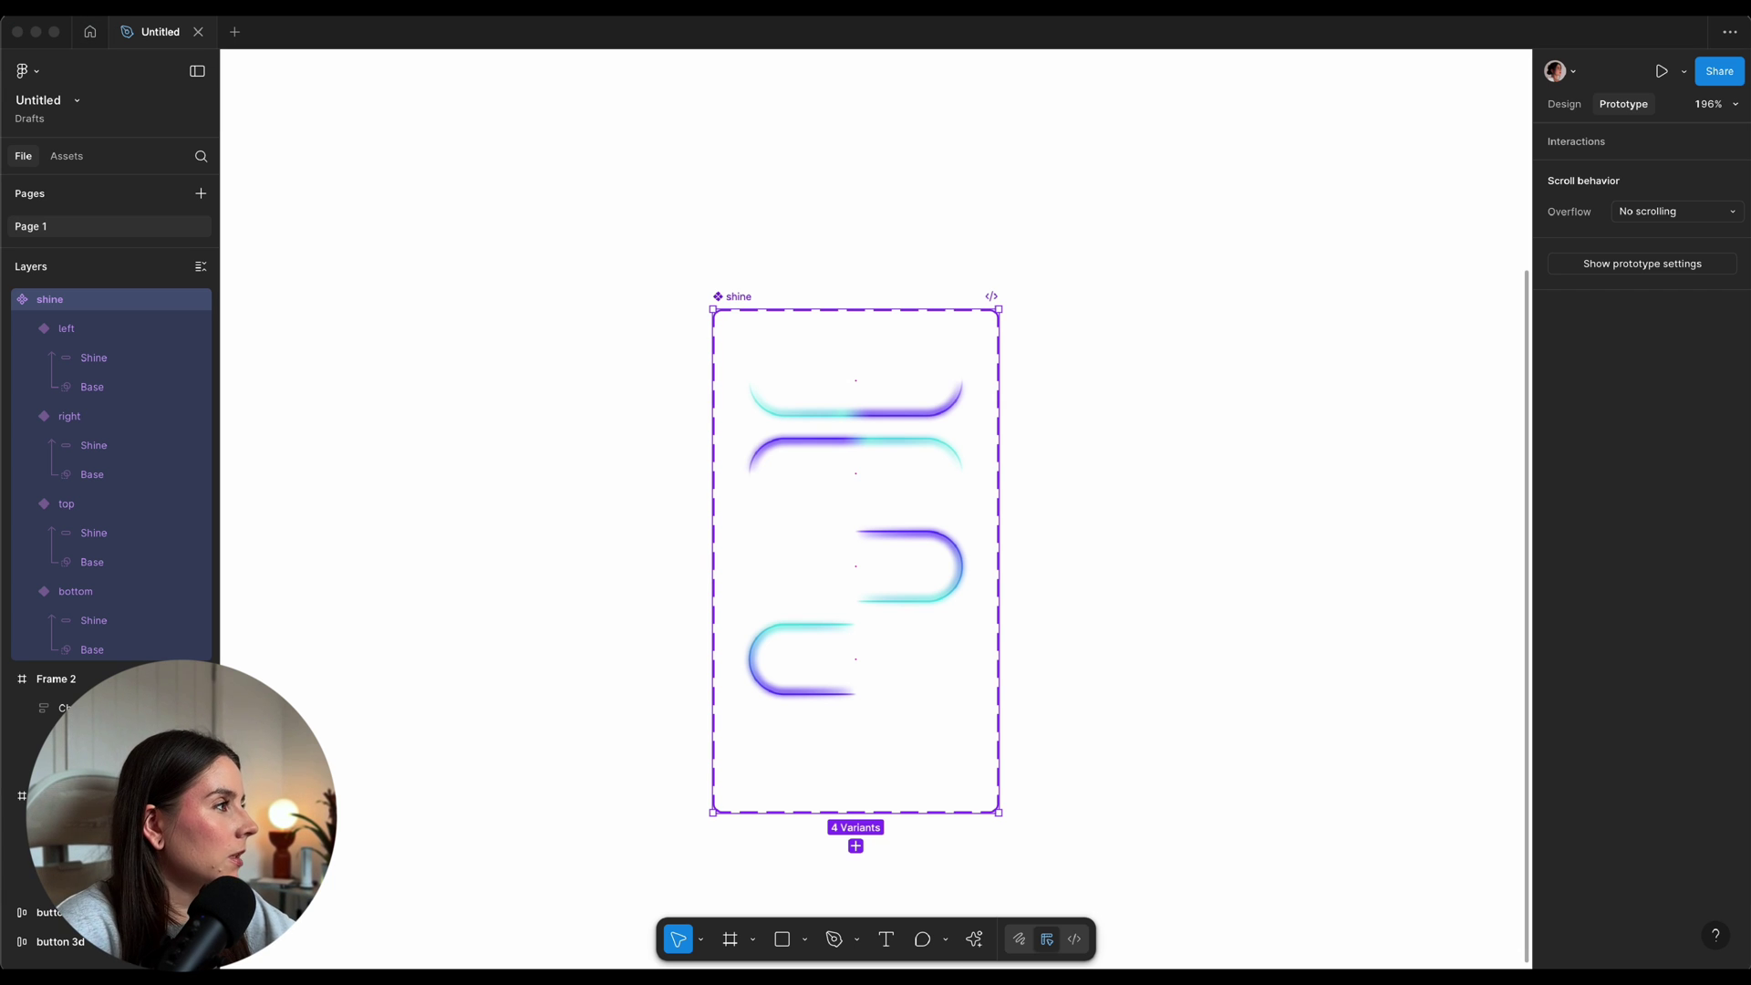
pyautogui.click(833, 352)
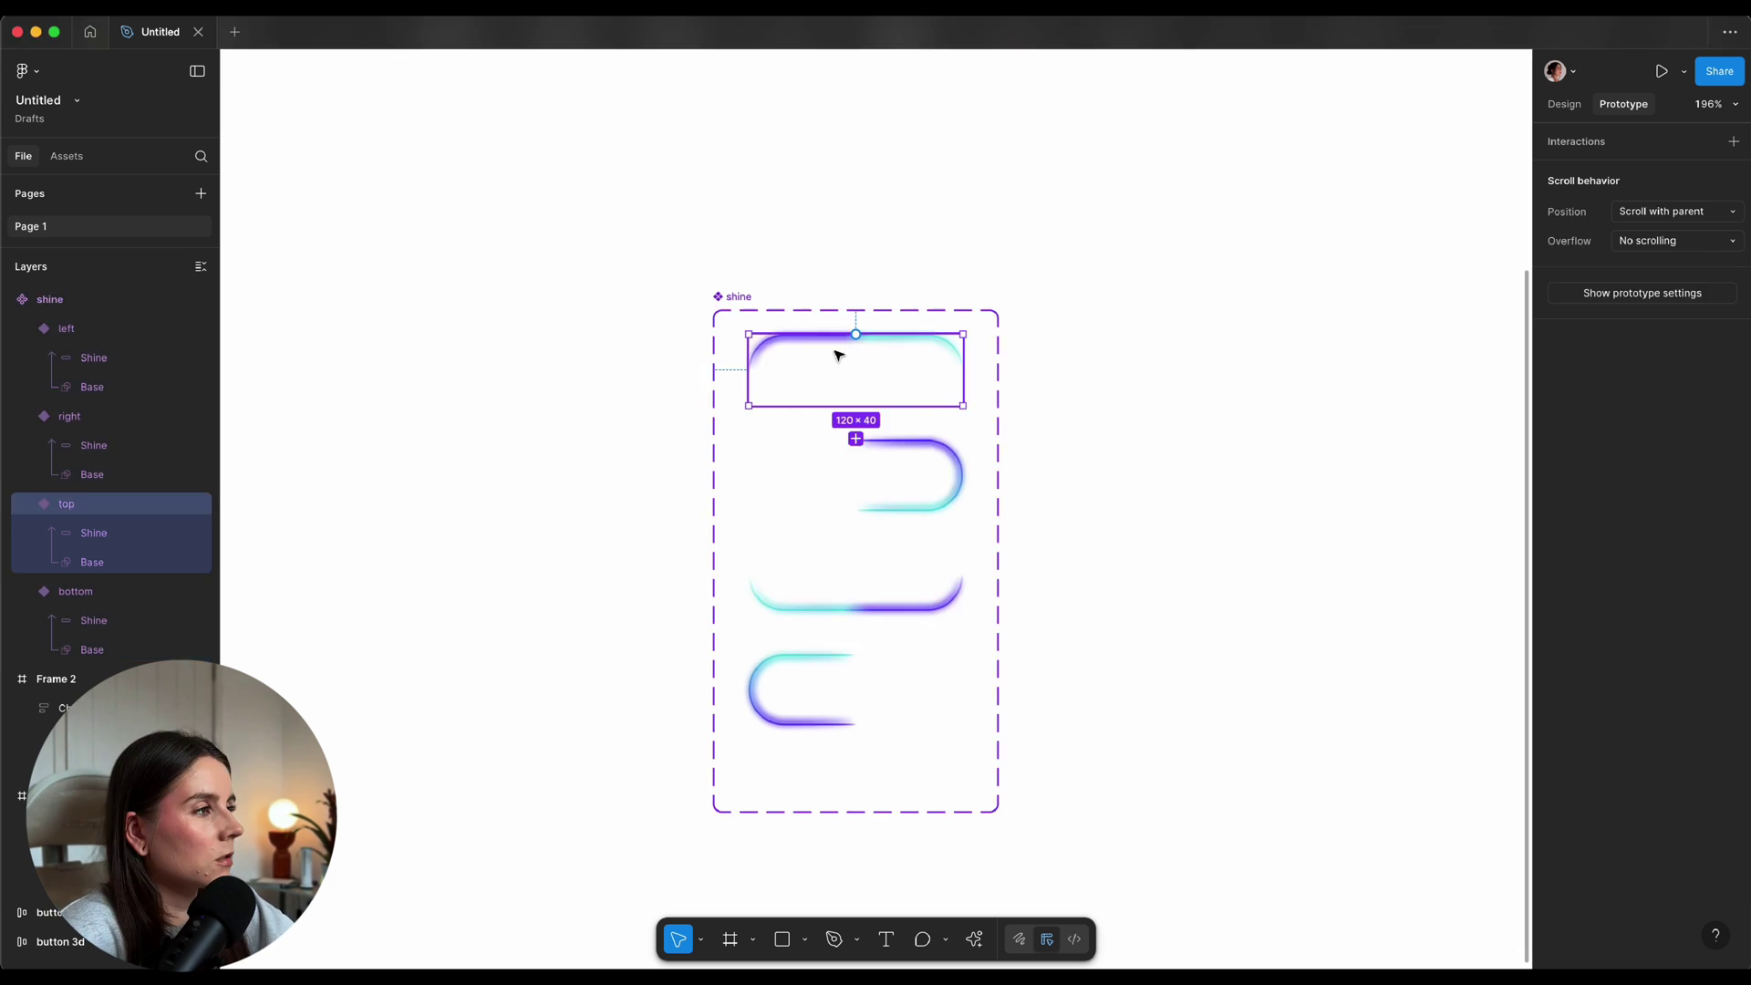
pyautogui.moveTo(963, 369); pyautogui.dragTo(934, 489)
# Trigger the top-to-right interaction After delay and set the delay to 50 ms
pyautogui.click(871, 527)
pyautogui.click(876, 815)
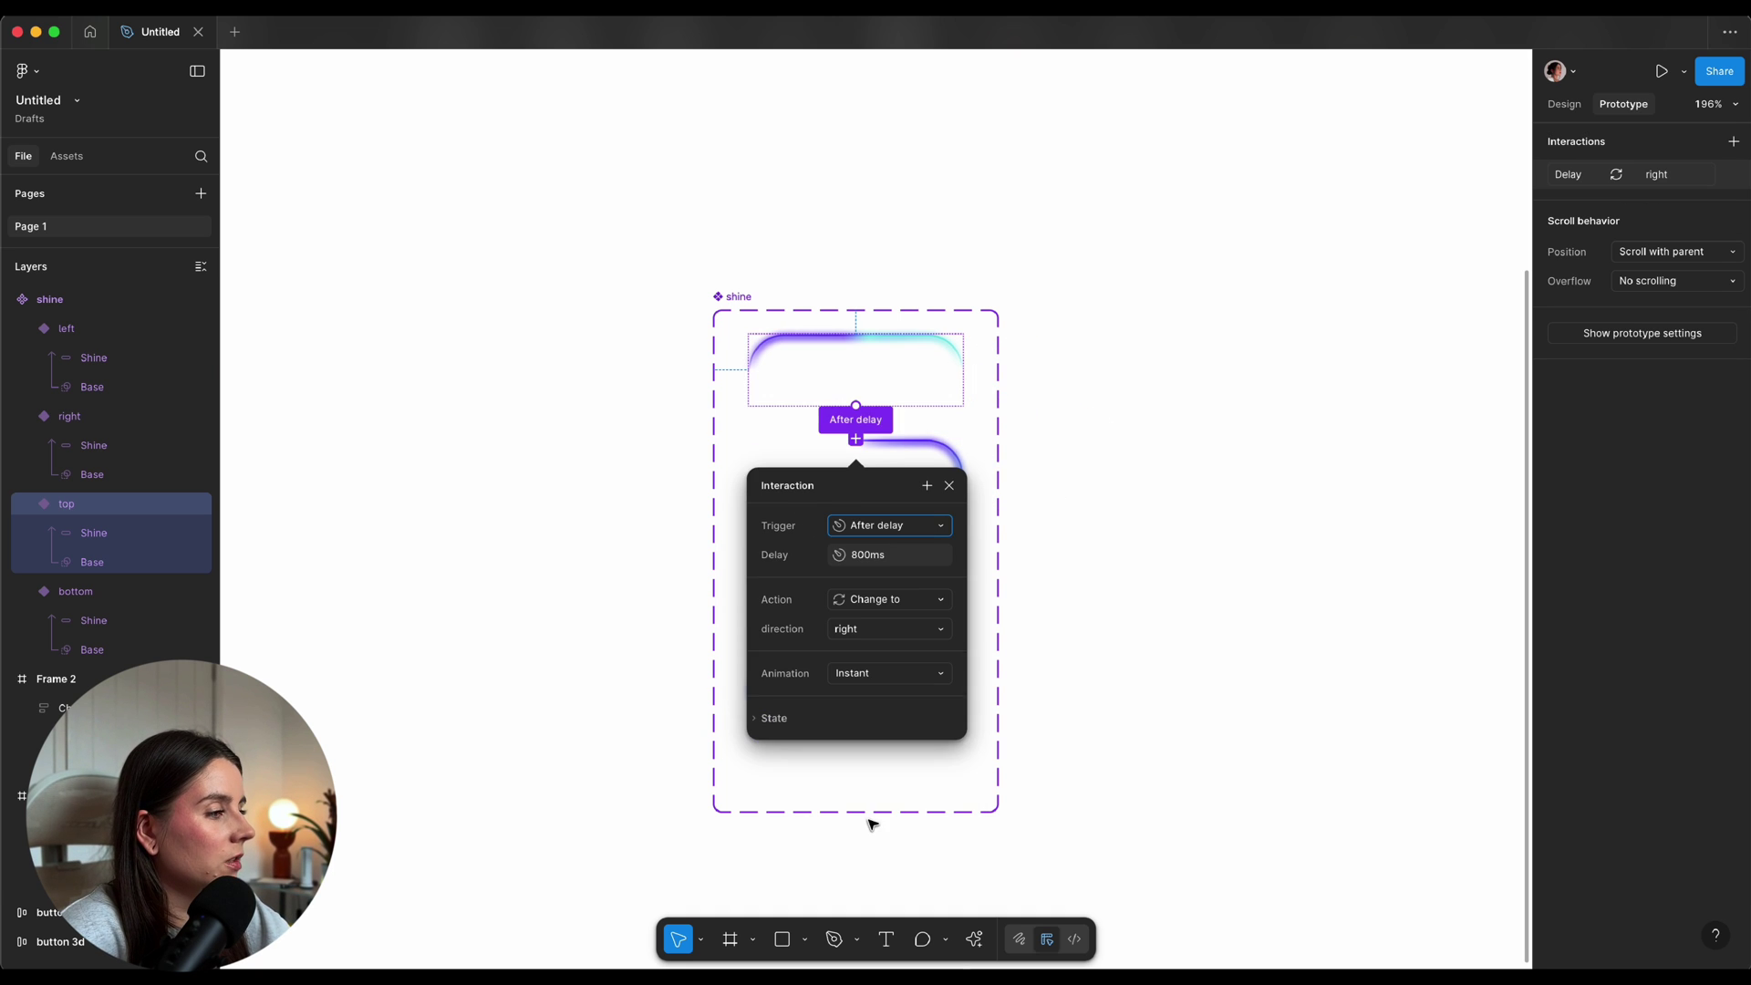
pyautogui.click(891, 558)
pyautogui.write('50')
pyautogui.press('Return')
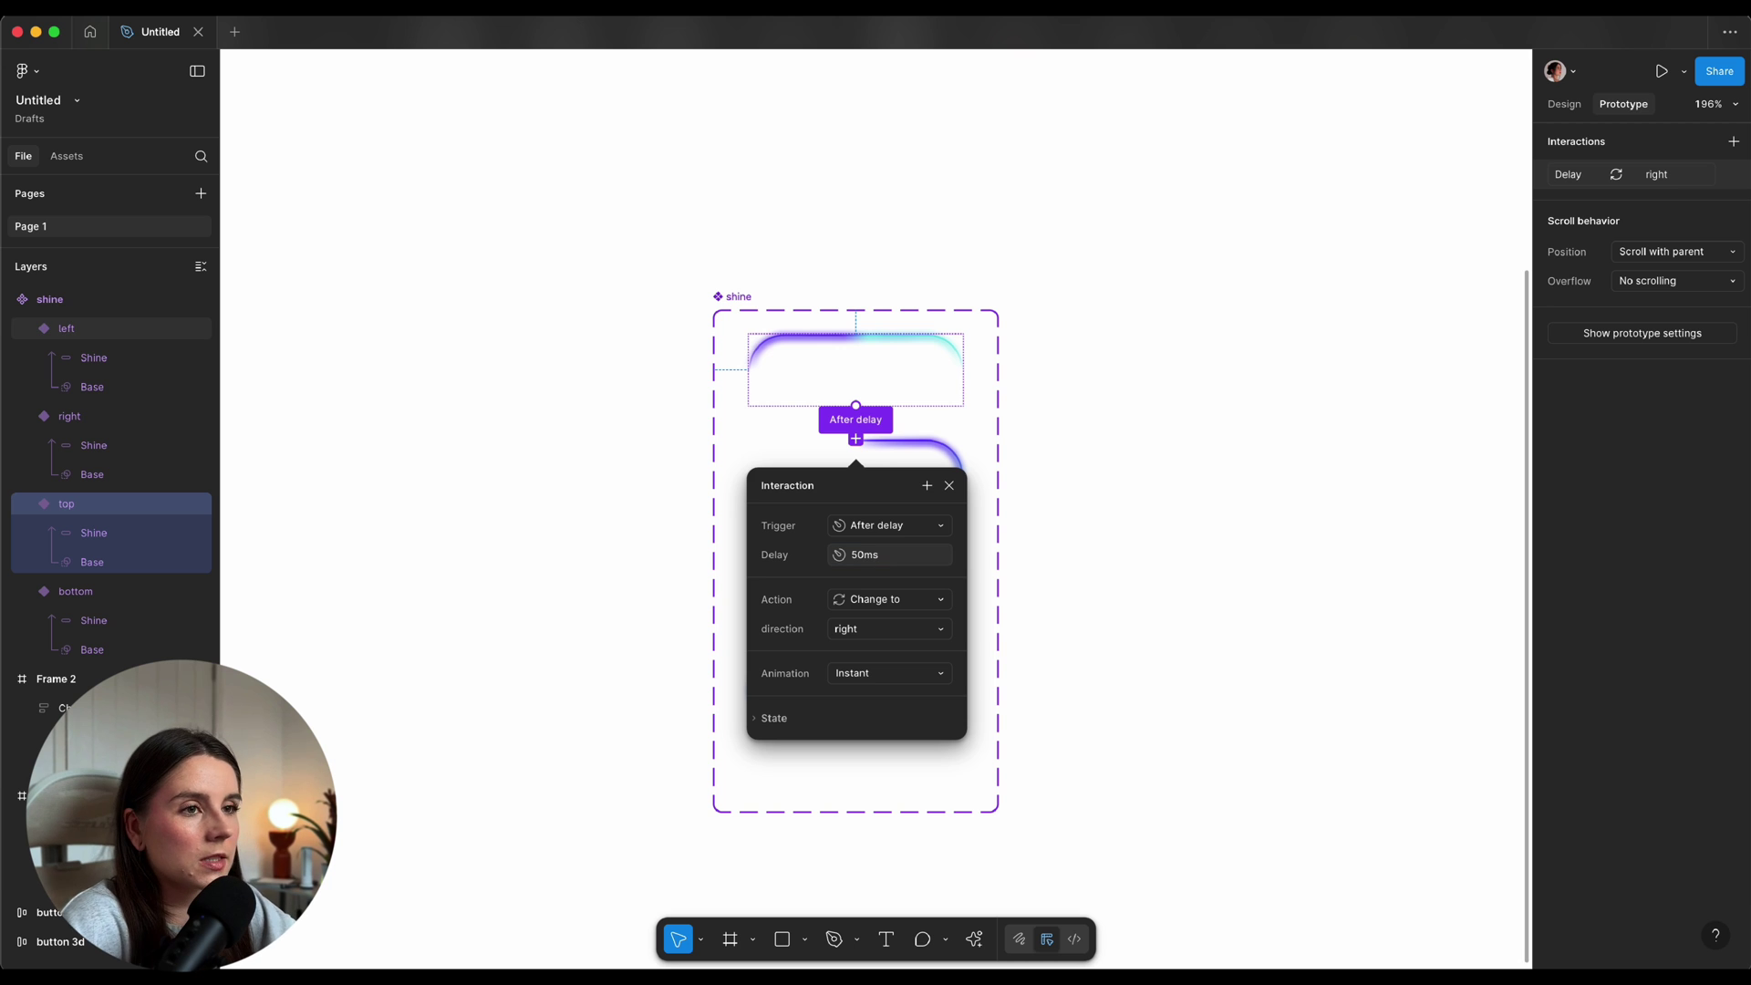
# Set the top-to-right interaction's animation to Smart animate with a Linear curve
pyautogui.click(844, 676)
pyautogui.click(874, 719)
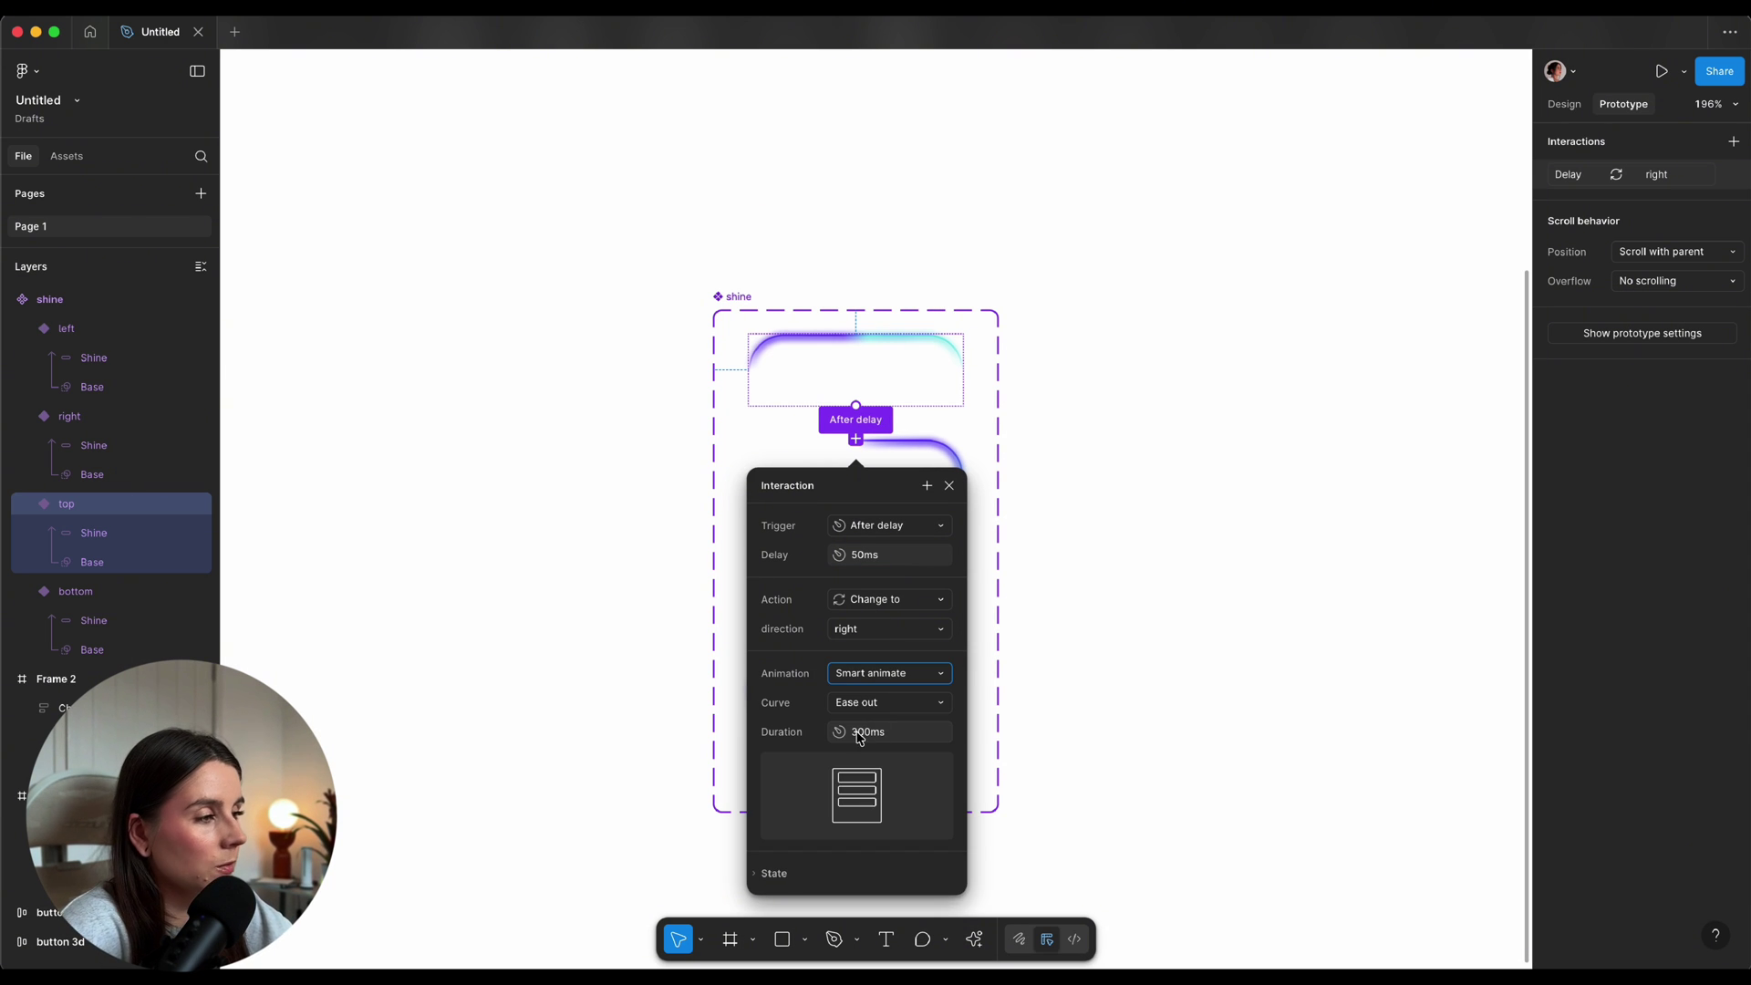
pyautogui.click(885, 703)
pyautogui.click(900, 646)
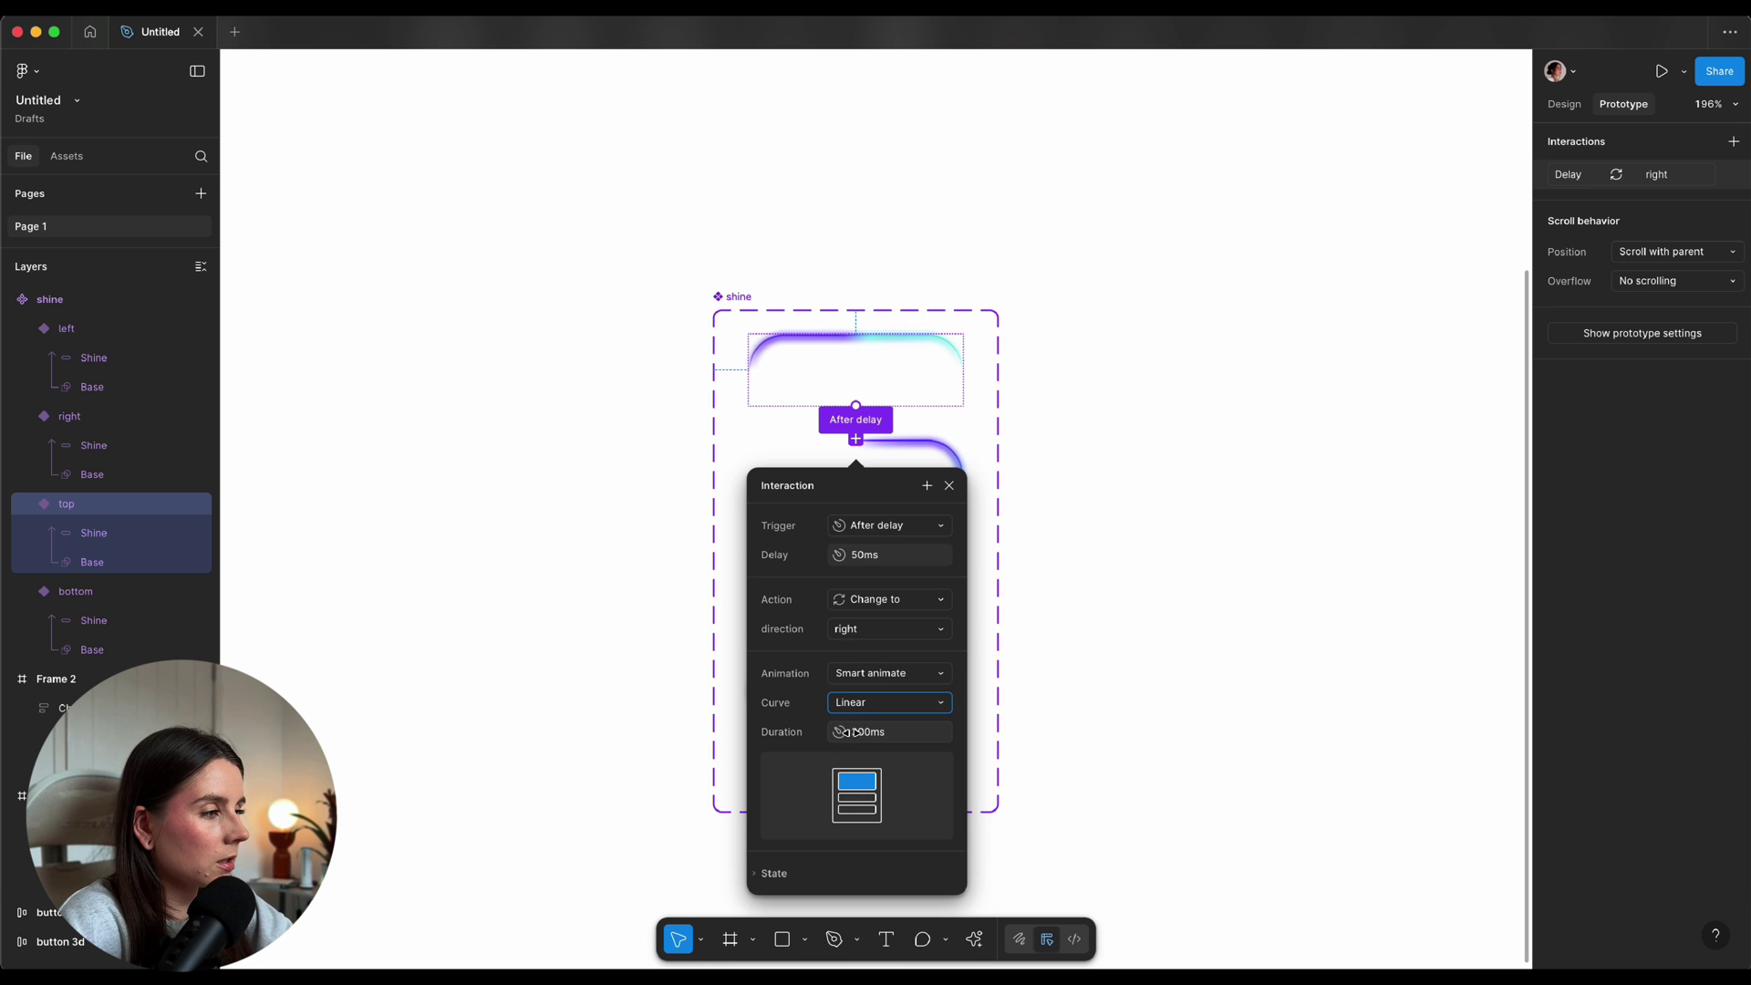
# Set the top-to-right interaction's duration to 500 ms and give the bottom-to-left interaction a 50 ms delay
pyautogui.click(888, 736)
pyautogui.write('500')
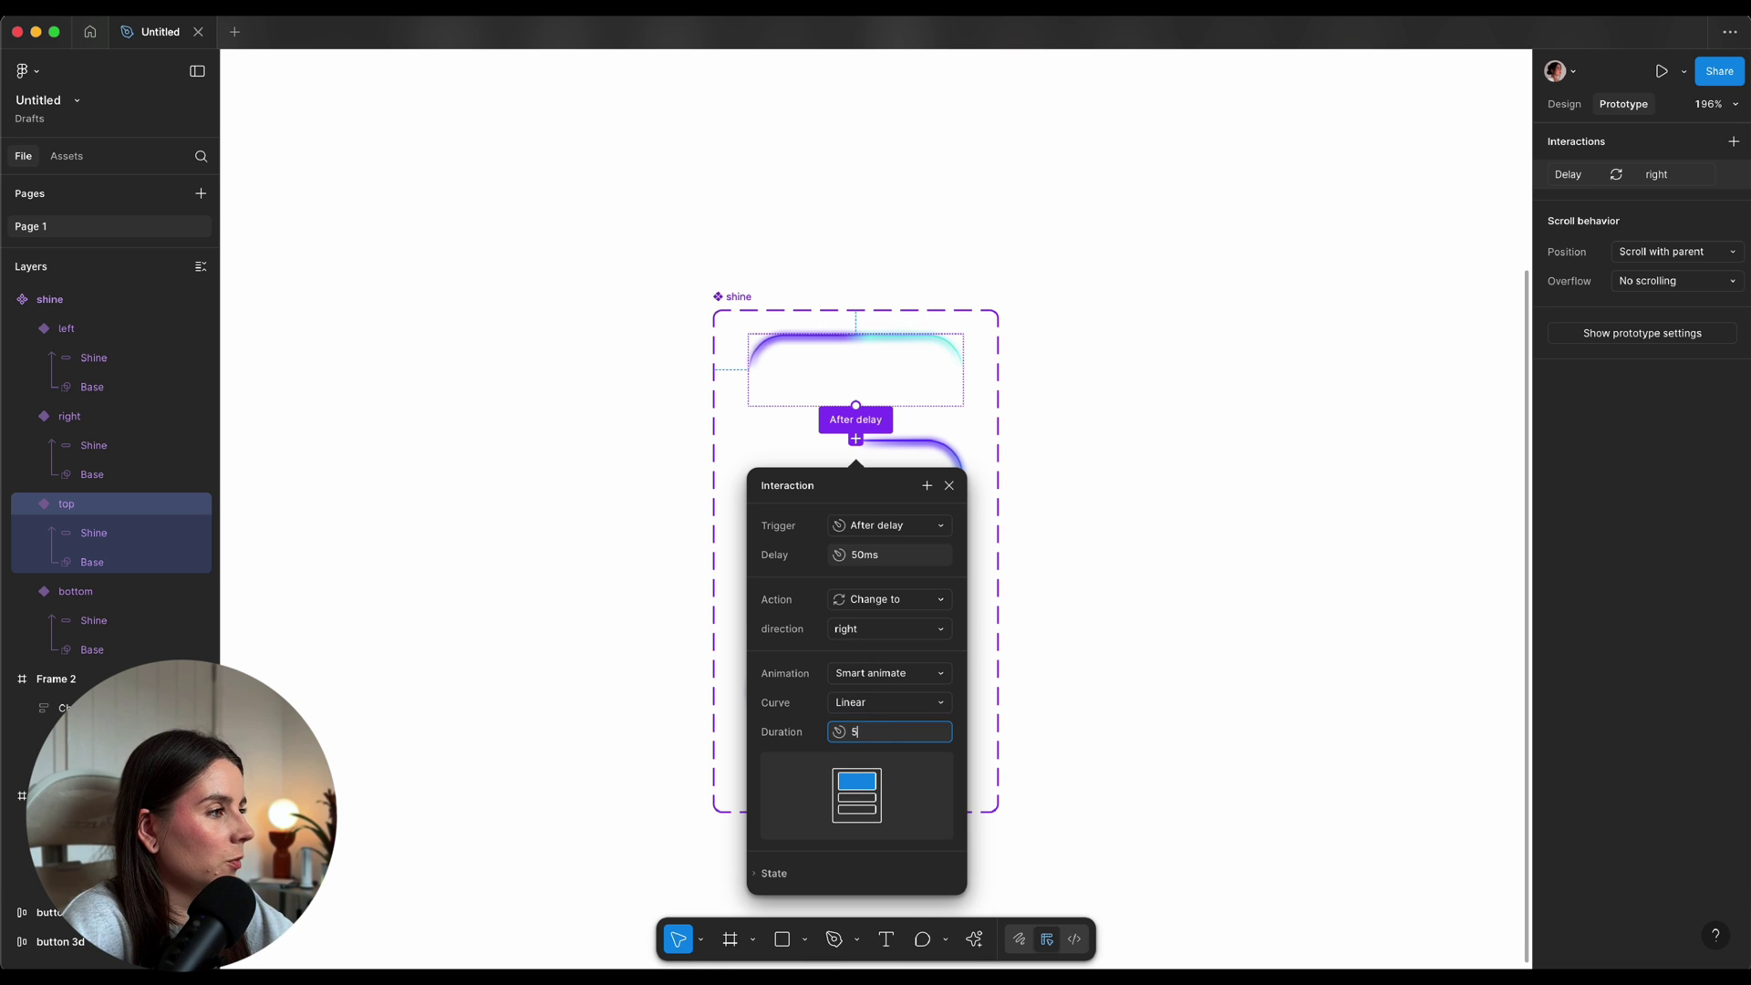
pyautogui.press('Return')
pyautogui.press('Tab')
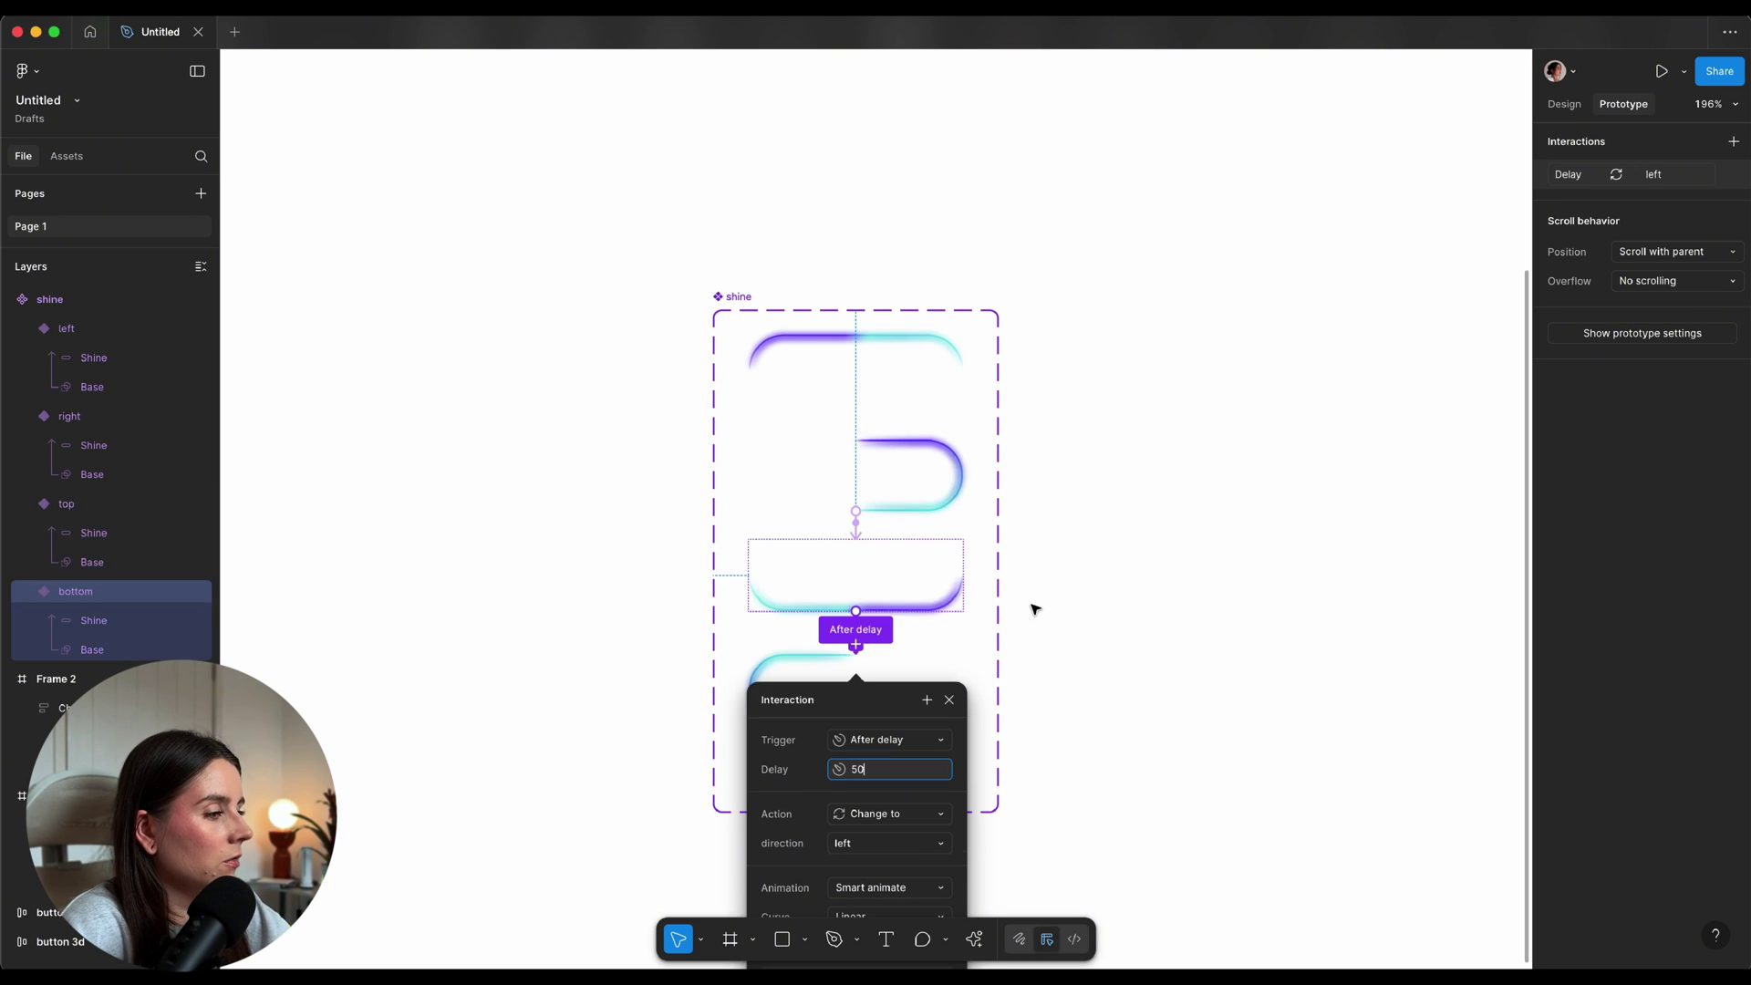
pyautogui.click(1032, 606)
# Connect the left variant back to the top variant with an After delay trigger of 50 ms, using Smart animate, Linear, 500 ms
pyautogui.click(855, 696)
pyautogui.moveTo(963, 690); pyautogui.dragTo(934, 341)
pyautogui.click(887, 492)
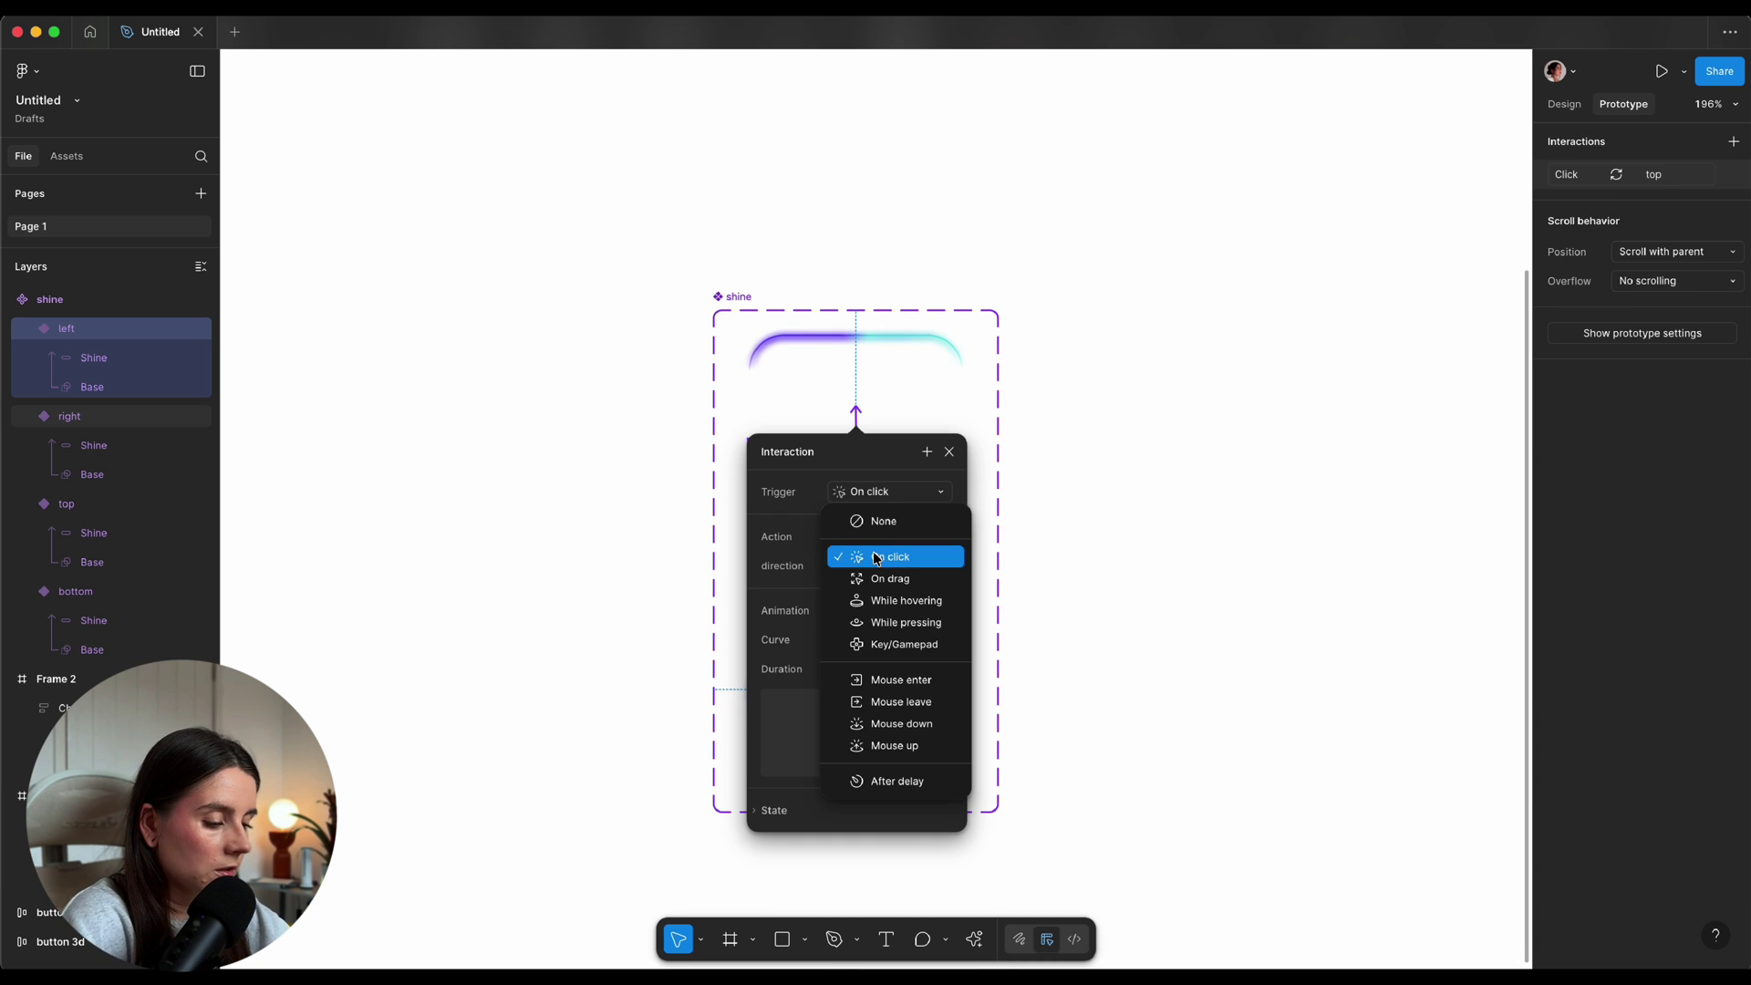
pyautogui.click(891, 778)
pyautogui.click(893, 701)
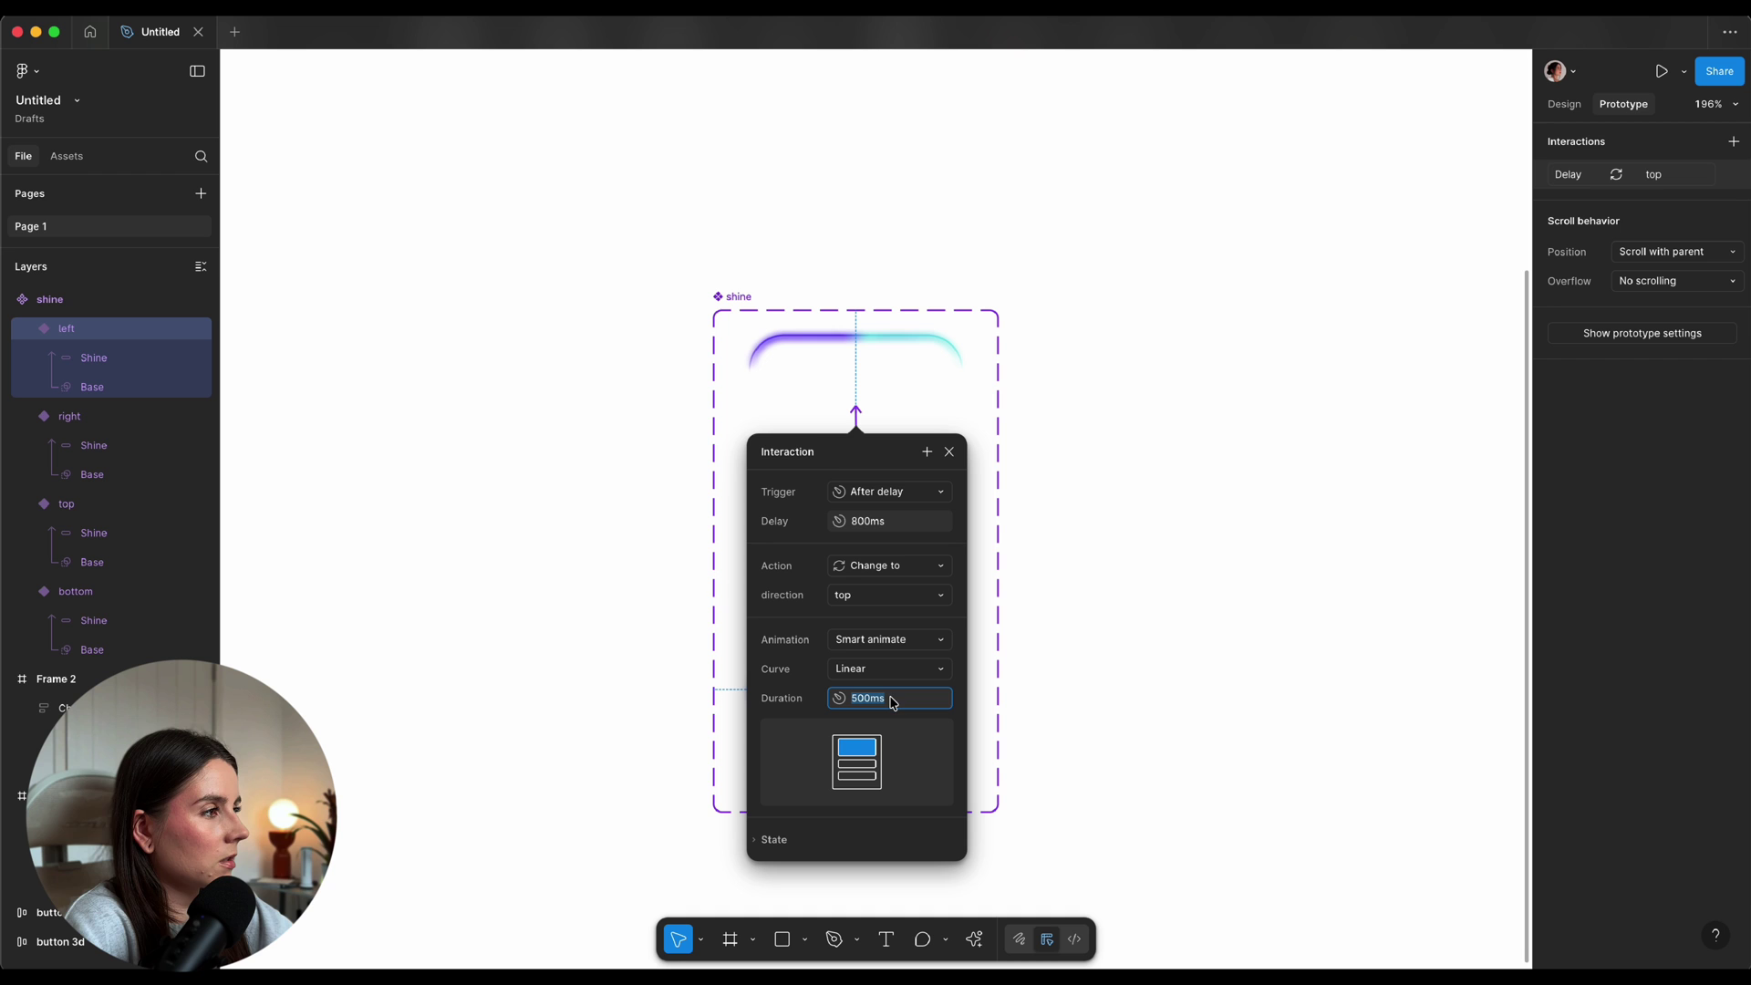
pyautogui.click(898, 528)
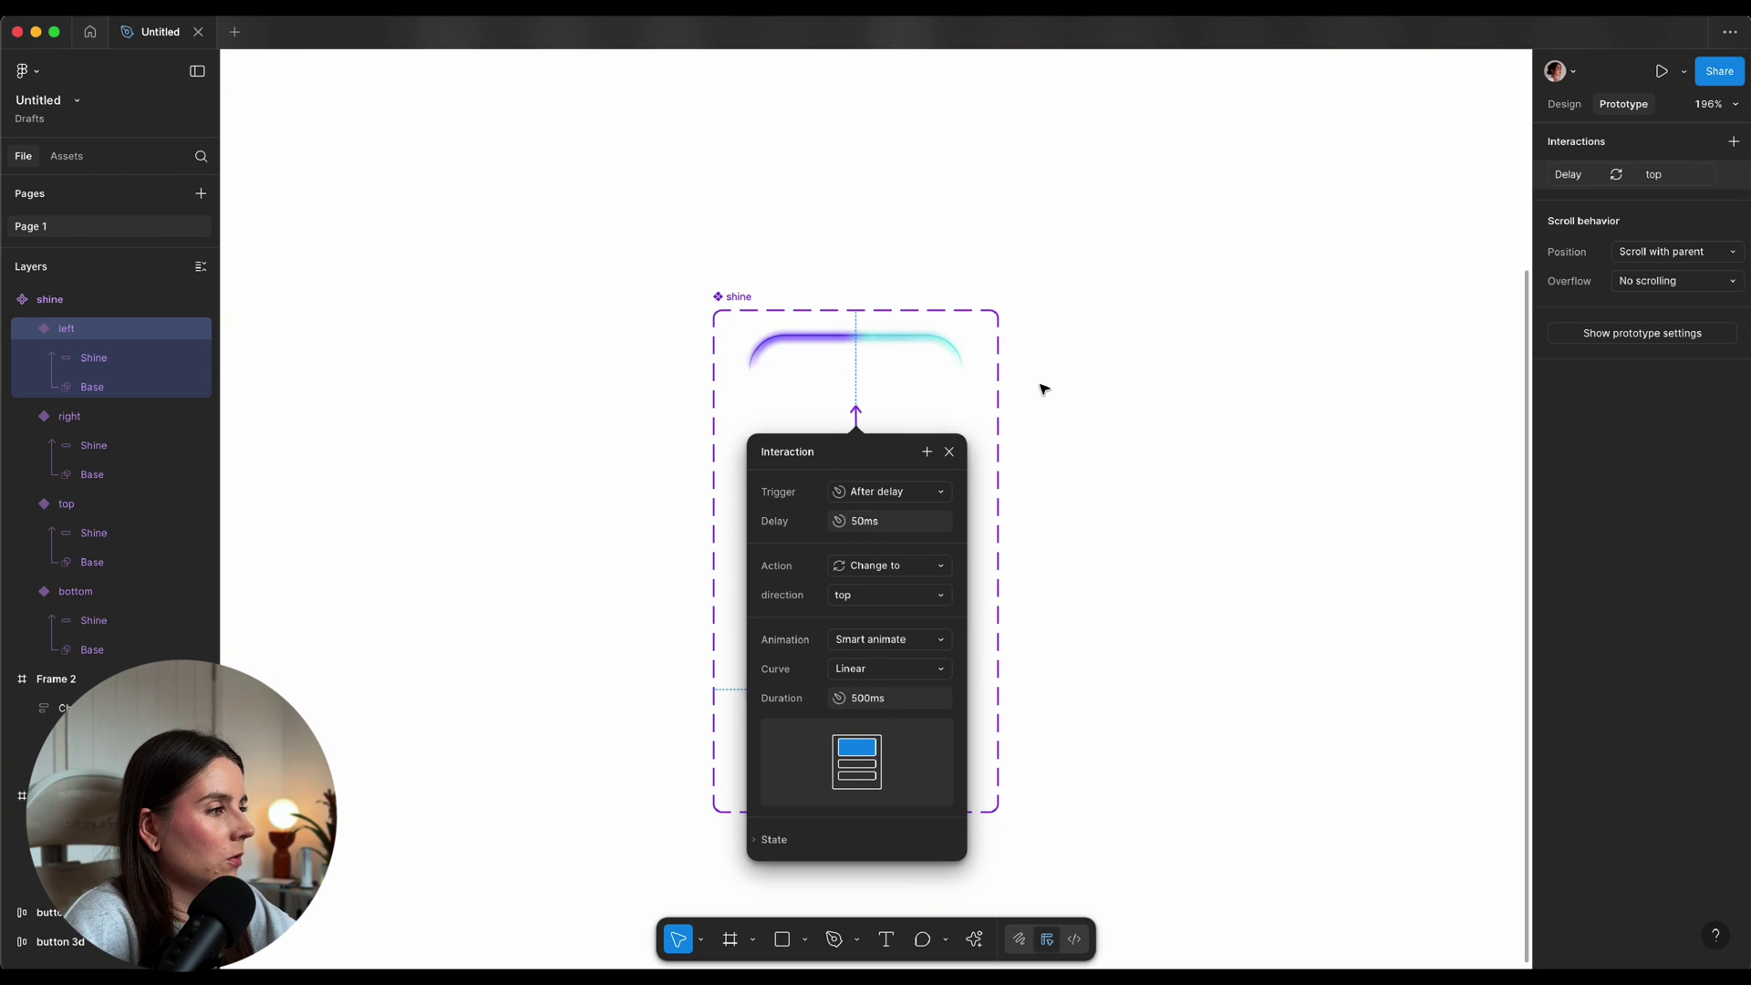
pyautogui.click(1042, 388)
# Place a 522 × 376 frame containing the floodlit football pitch photo beside the shine component set
pyautogui.hscroll(3, 1031, 386)
pyautogui.hscroll(2, 715, 395)
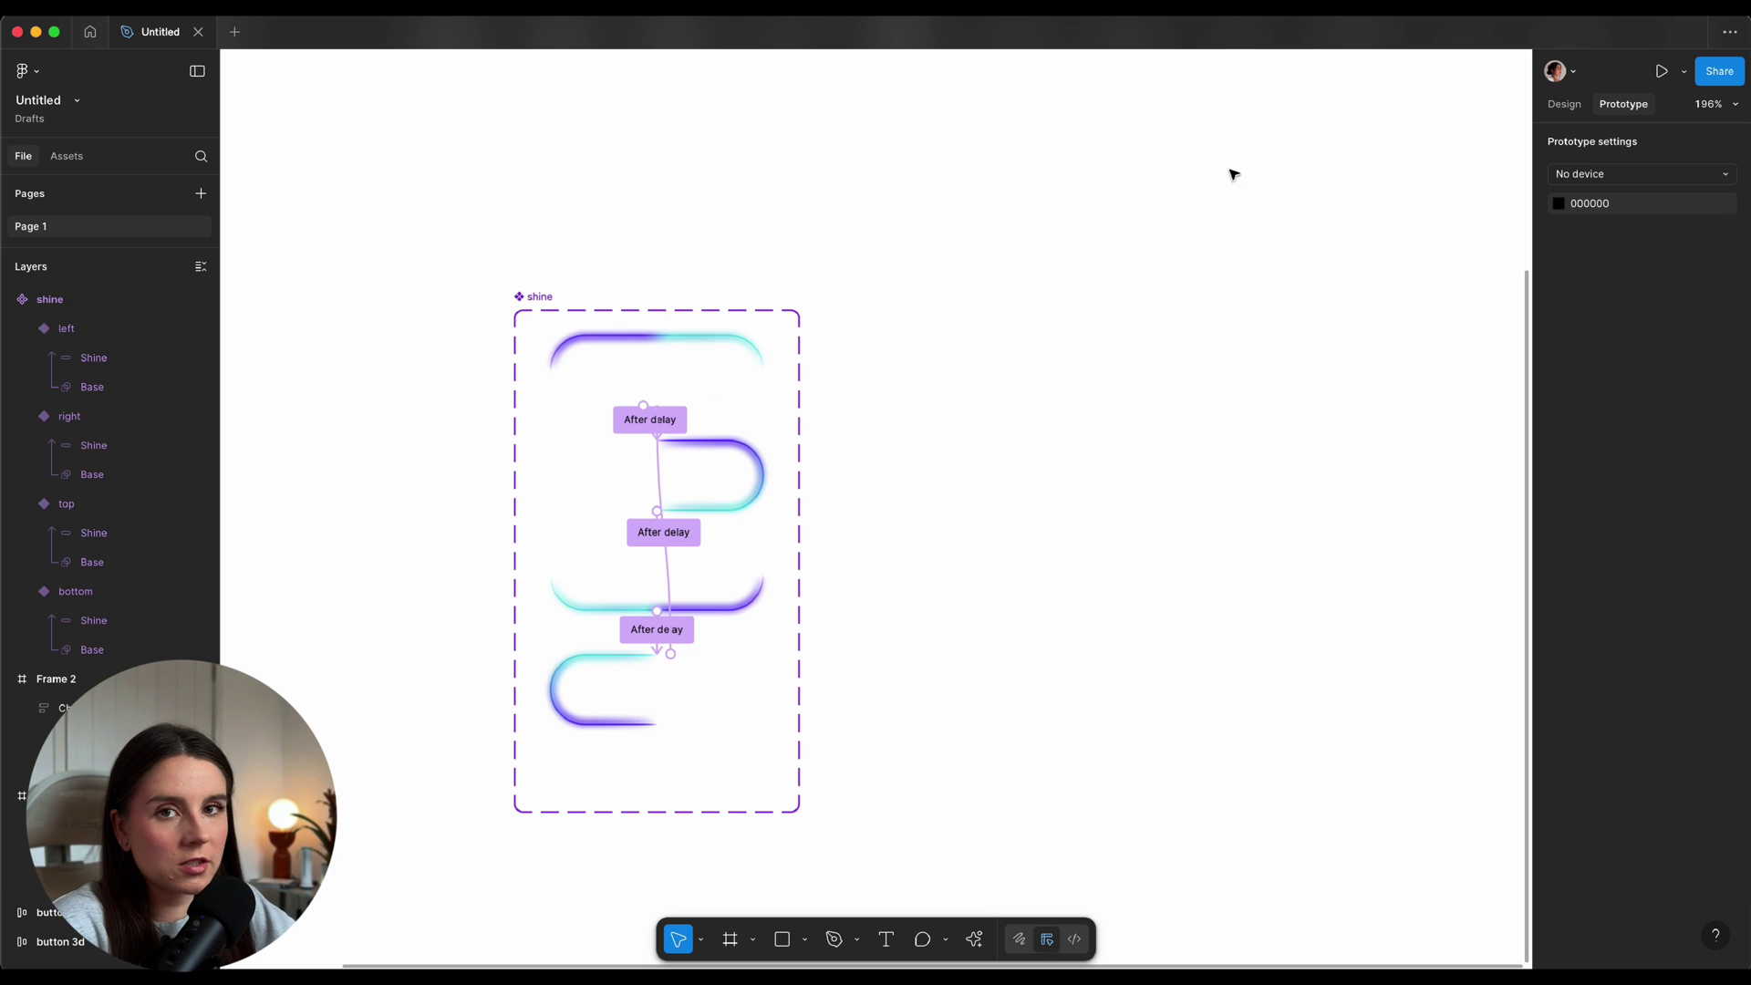
pyautogui.hotkey('ctrl', 'v')
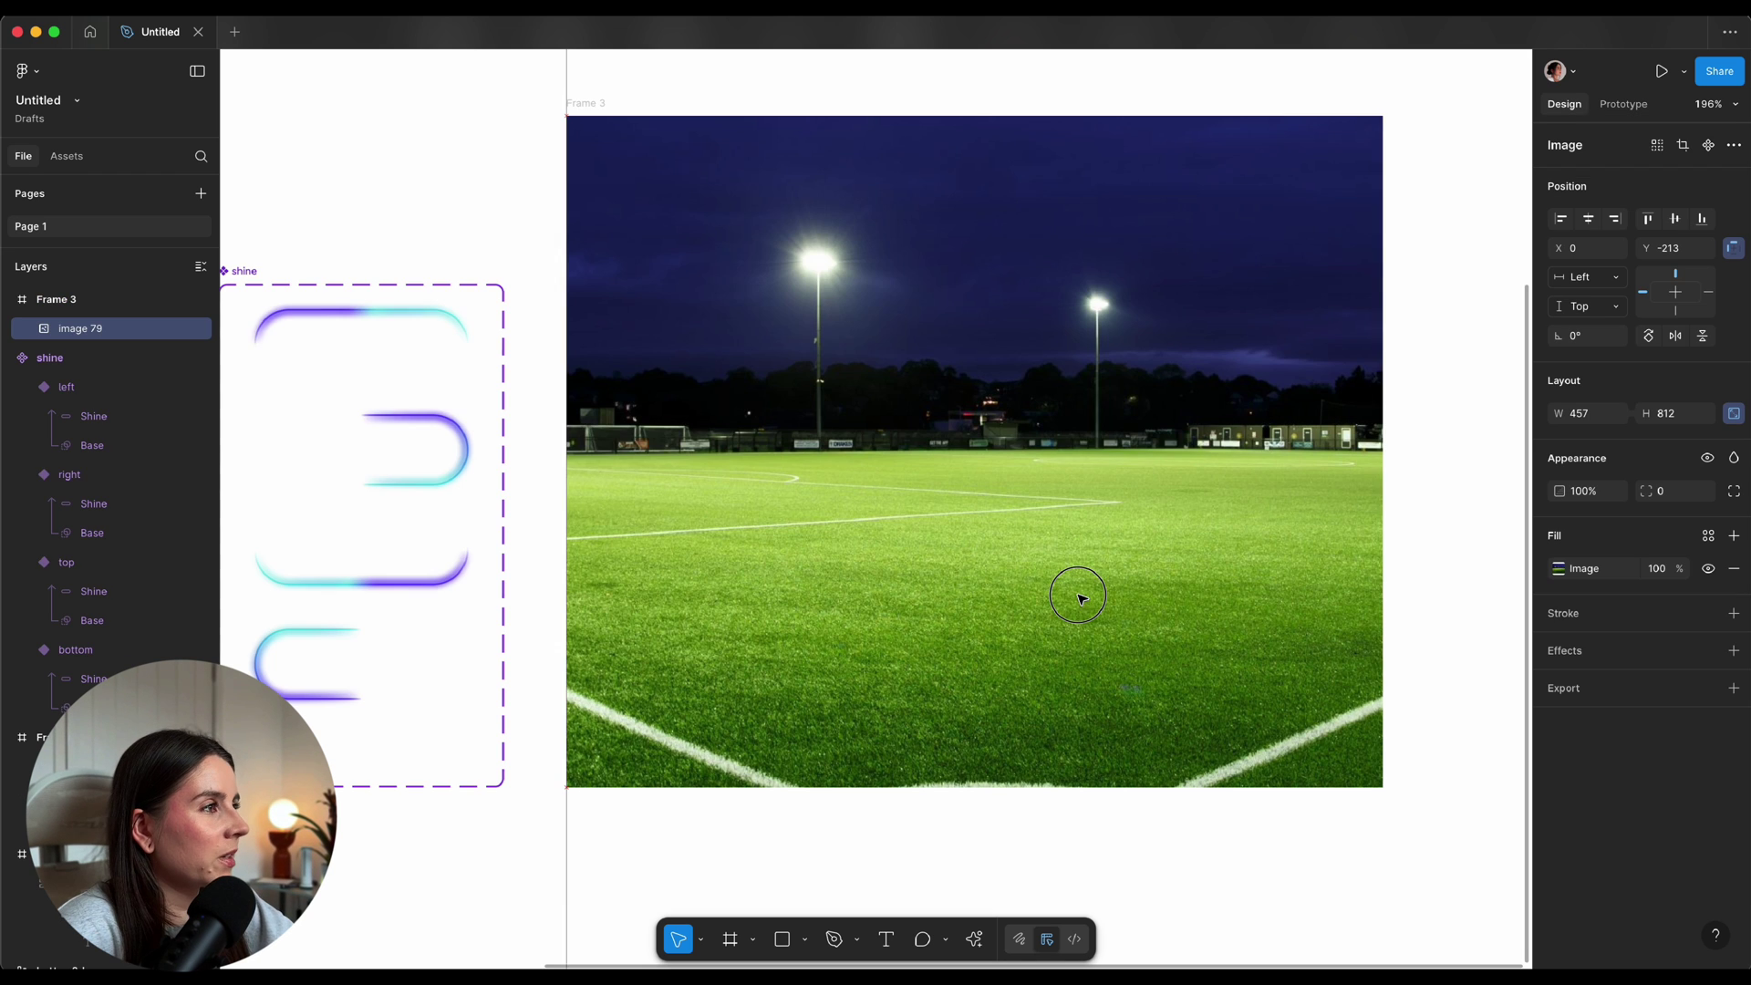
pyautogui.press('Escape')
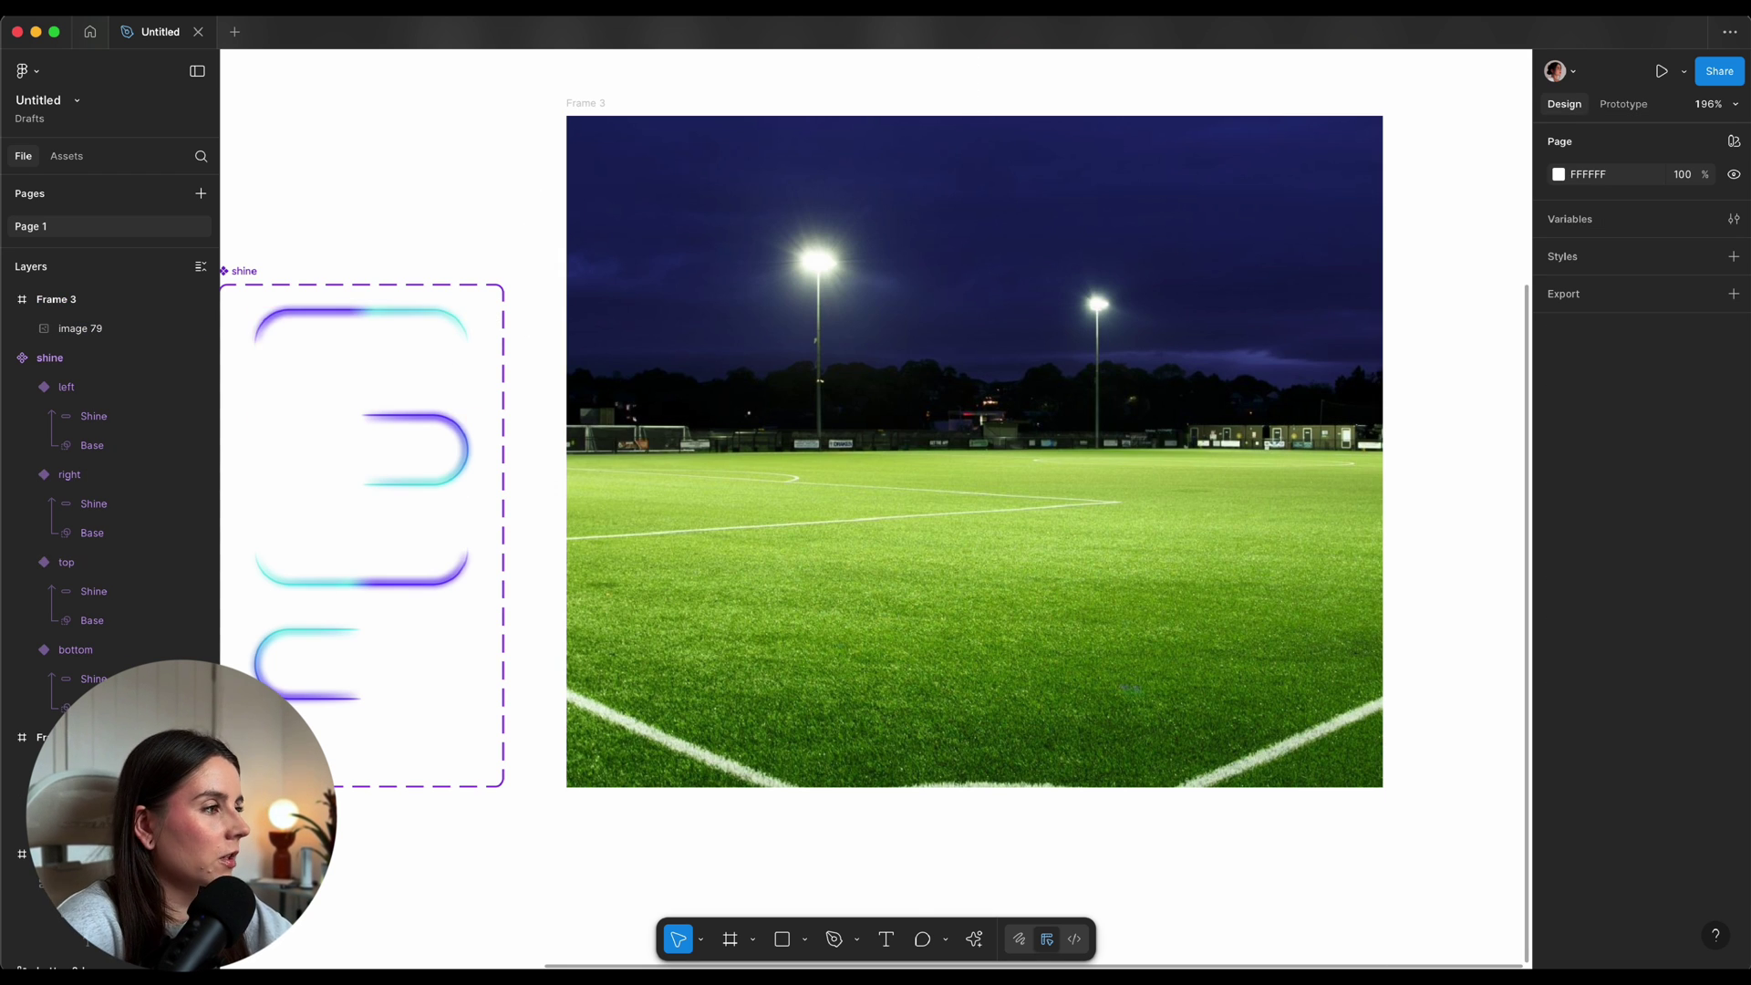
# Add a white Inter Medium 18 text reading "Button" over the middle of the pitch photo
pyautogui.click(884, 940)
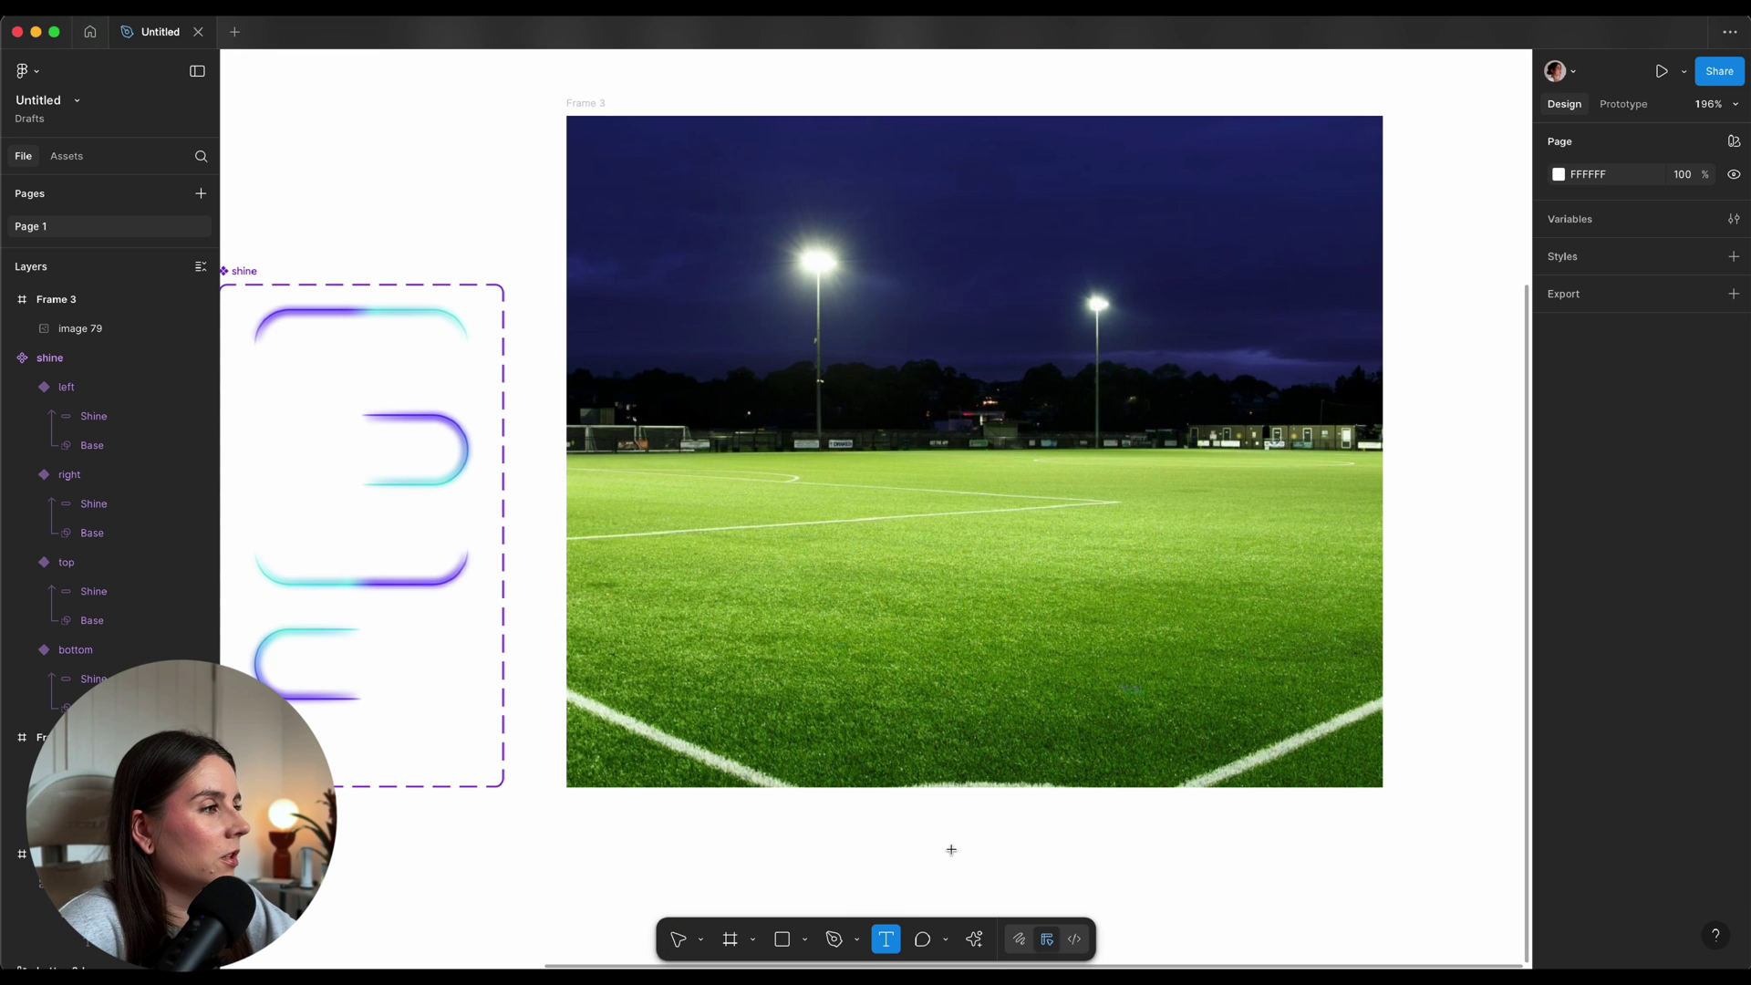
pyautogui.click(948, 438)
pyautogui.write('Button')
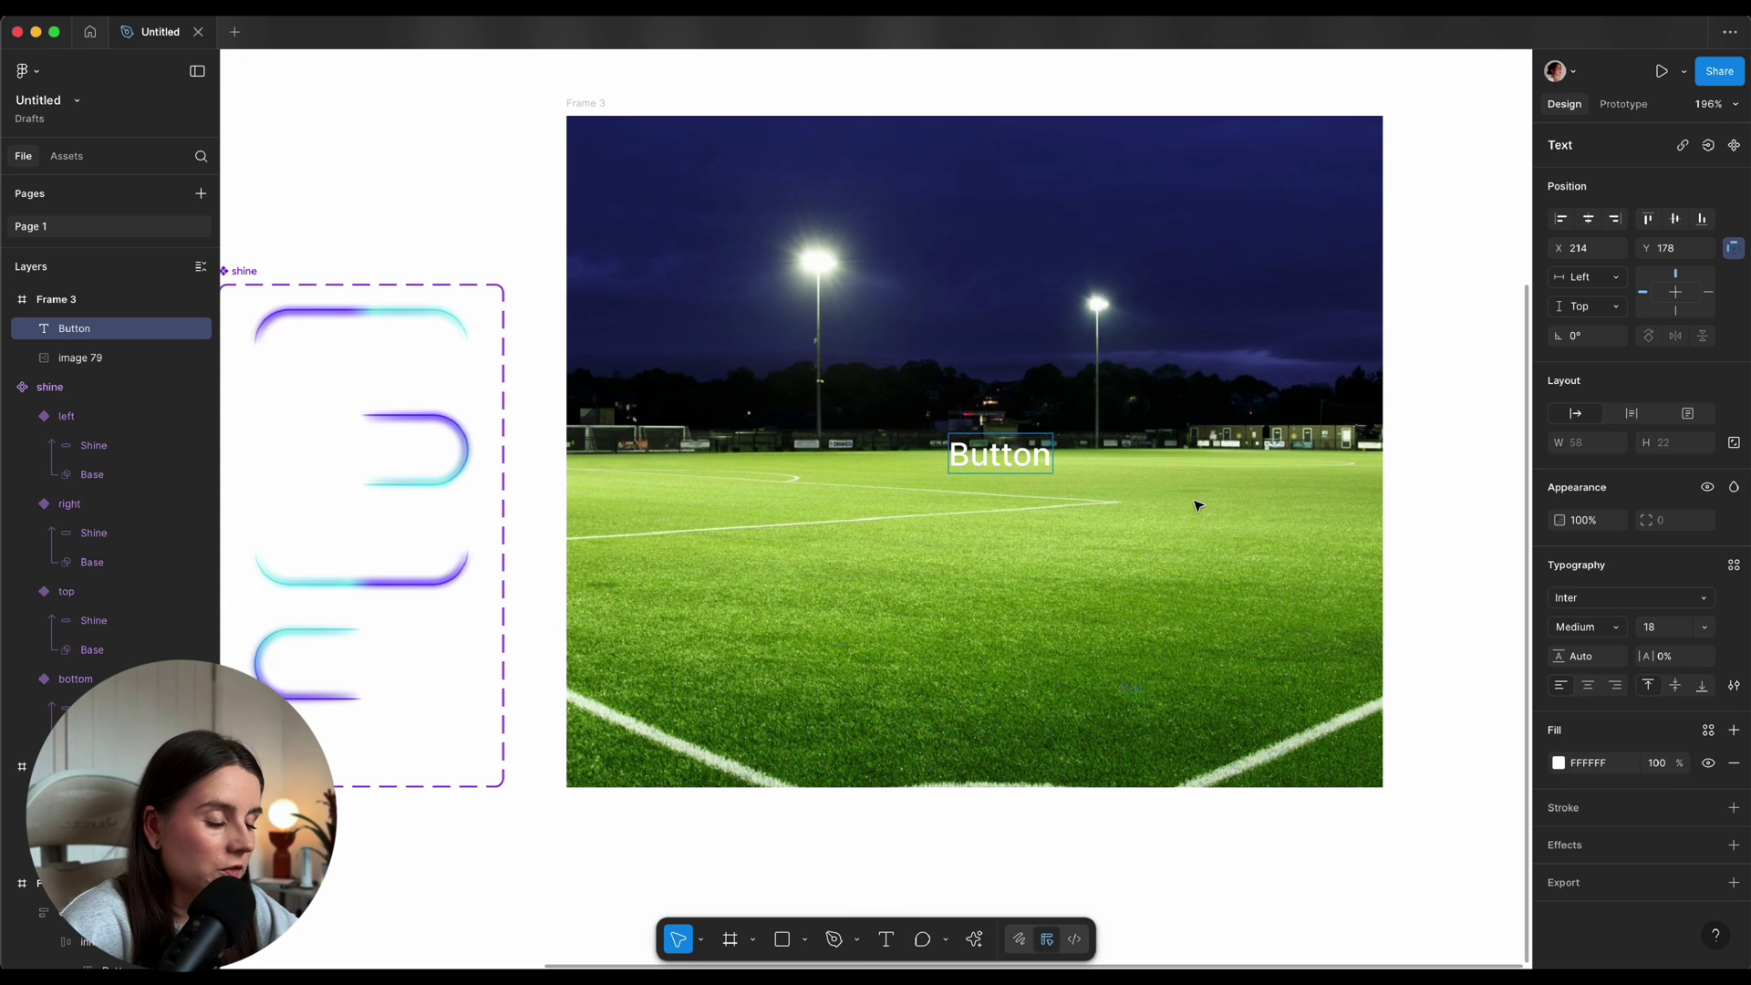
pyautogui.press('Escape')
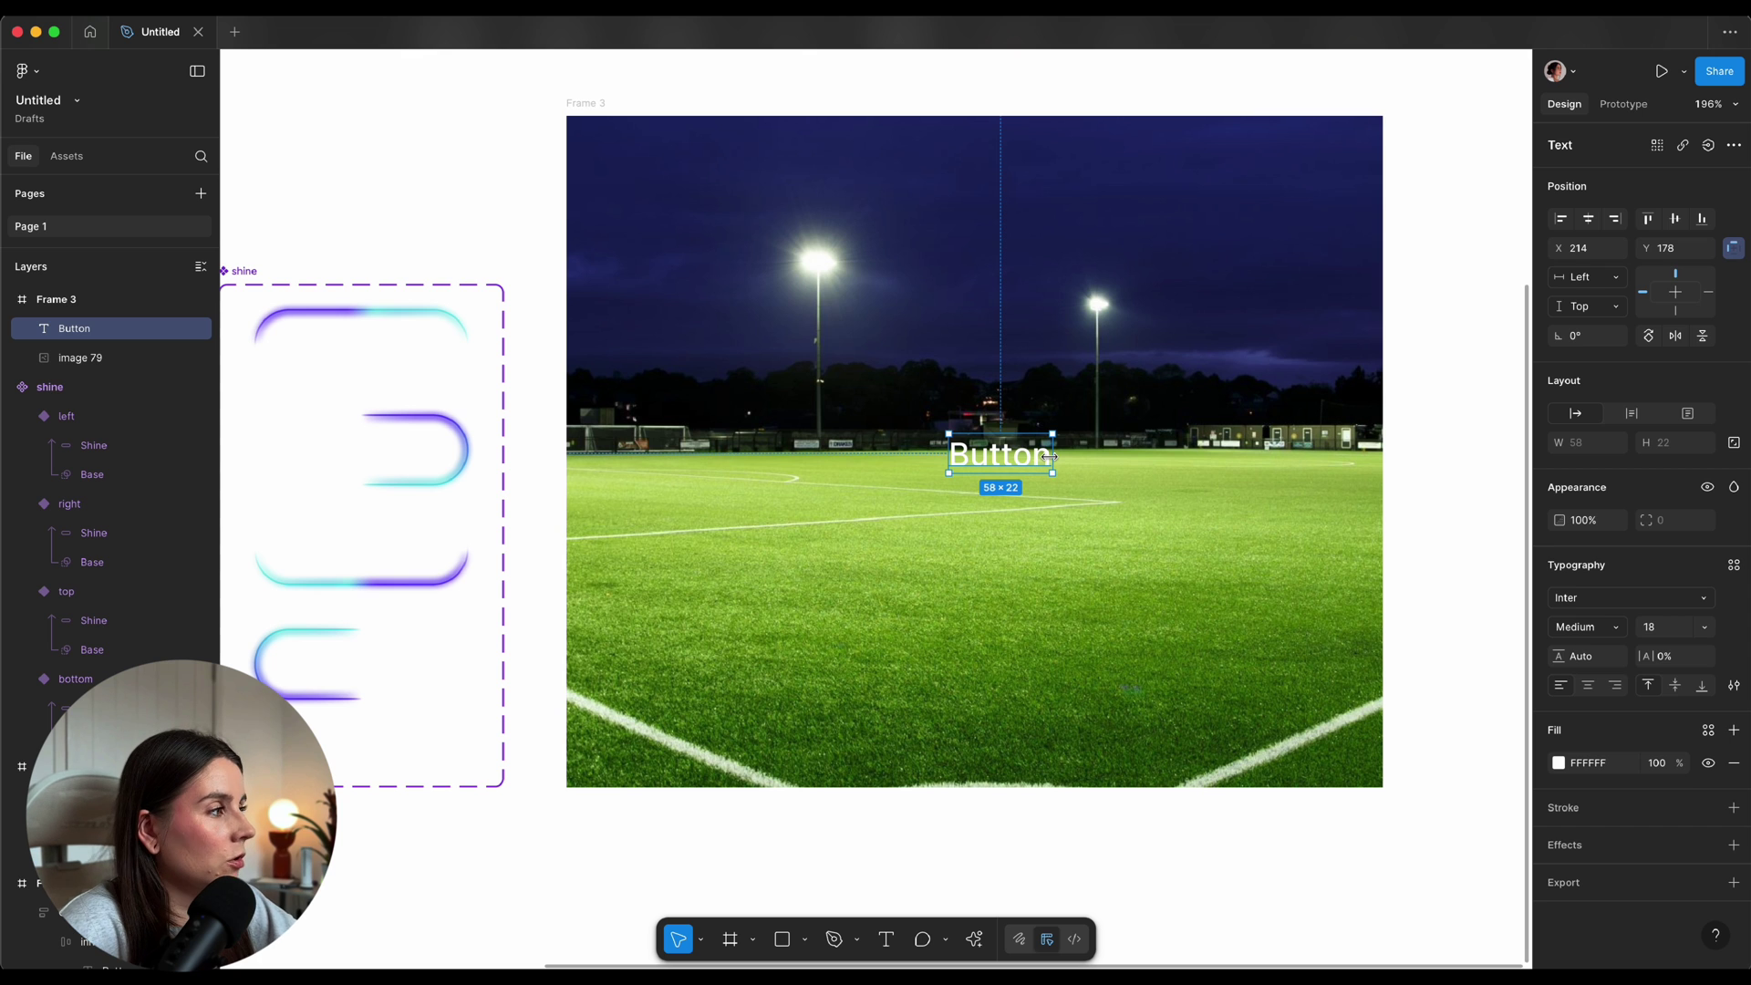
# Wrap the Button text in a 120 × 40 auto layout frame with vertical padding 8 and corner radius 999
pyautogui.hotkey('shift', 'a')
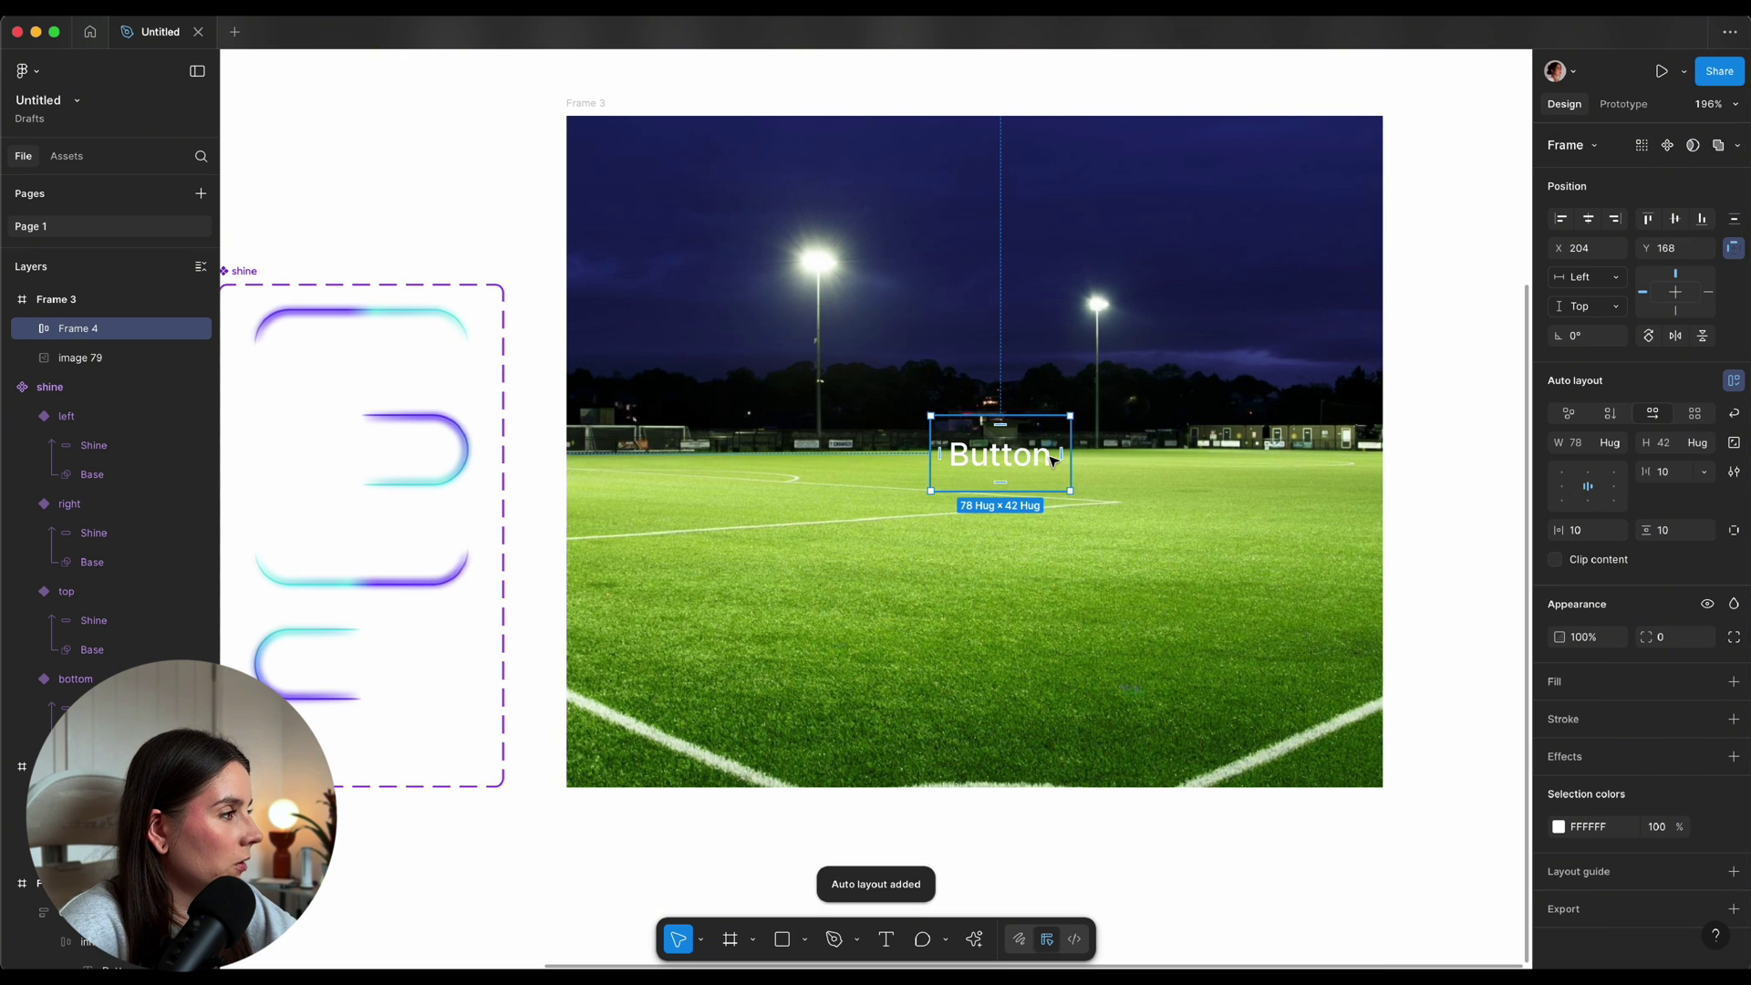
pyautogui.click(1669, 534)
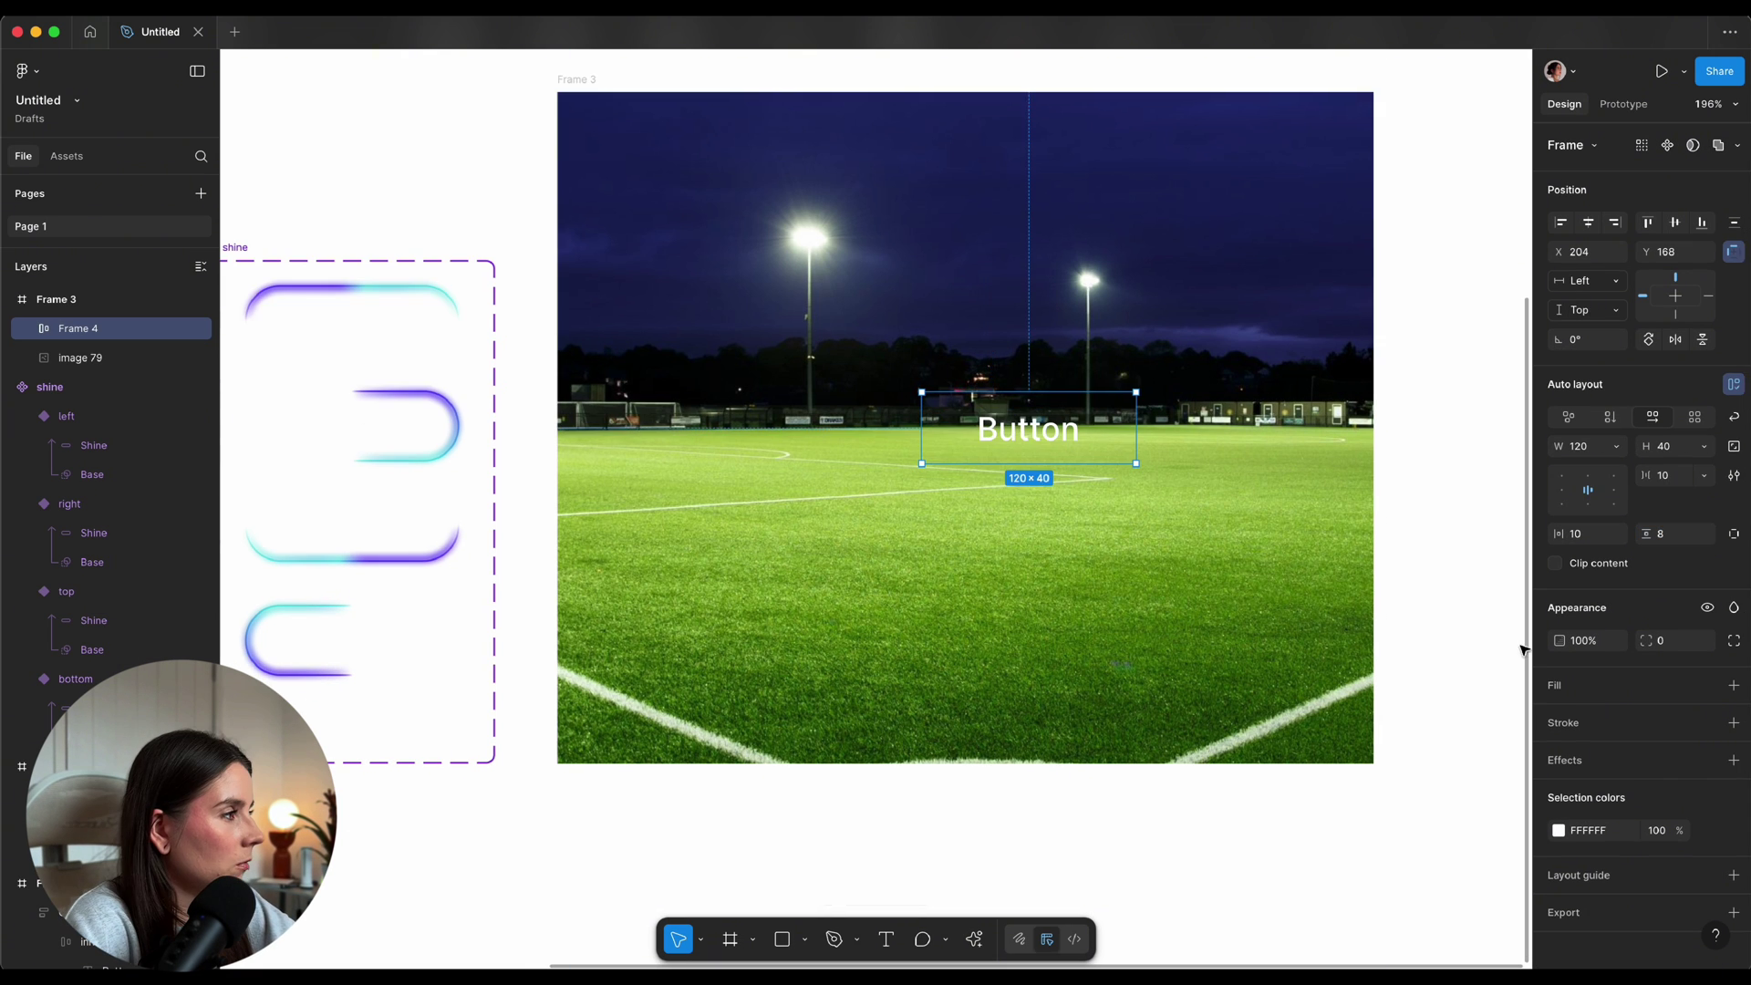
pyautogui.click(1679, 644)
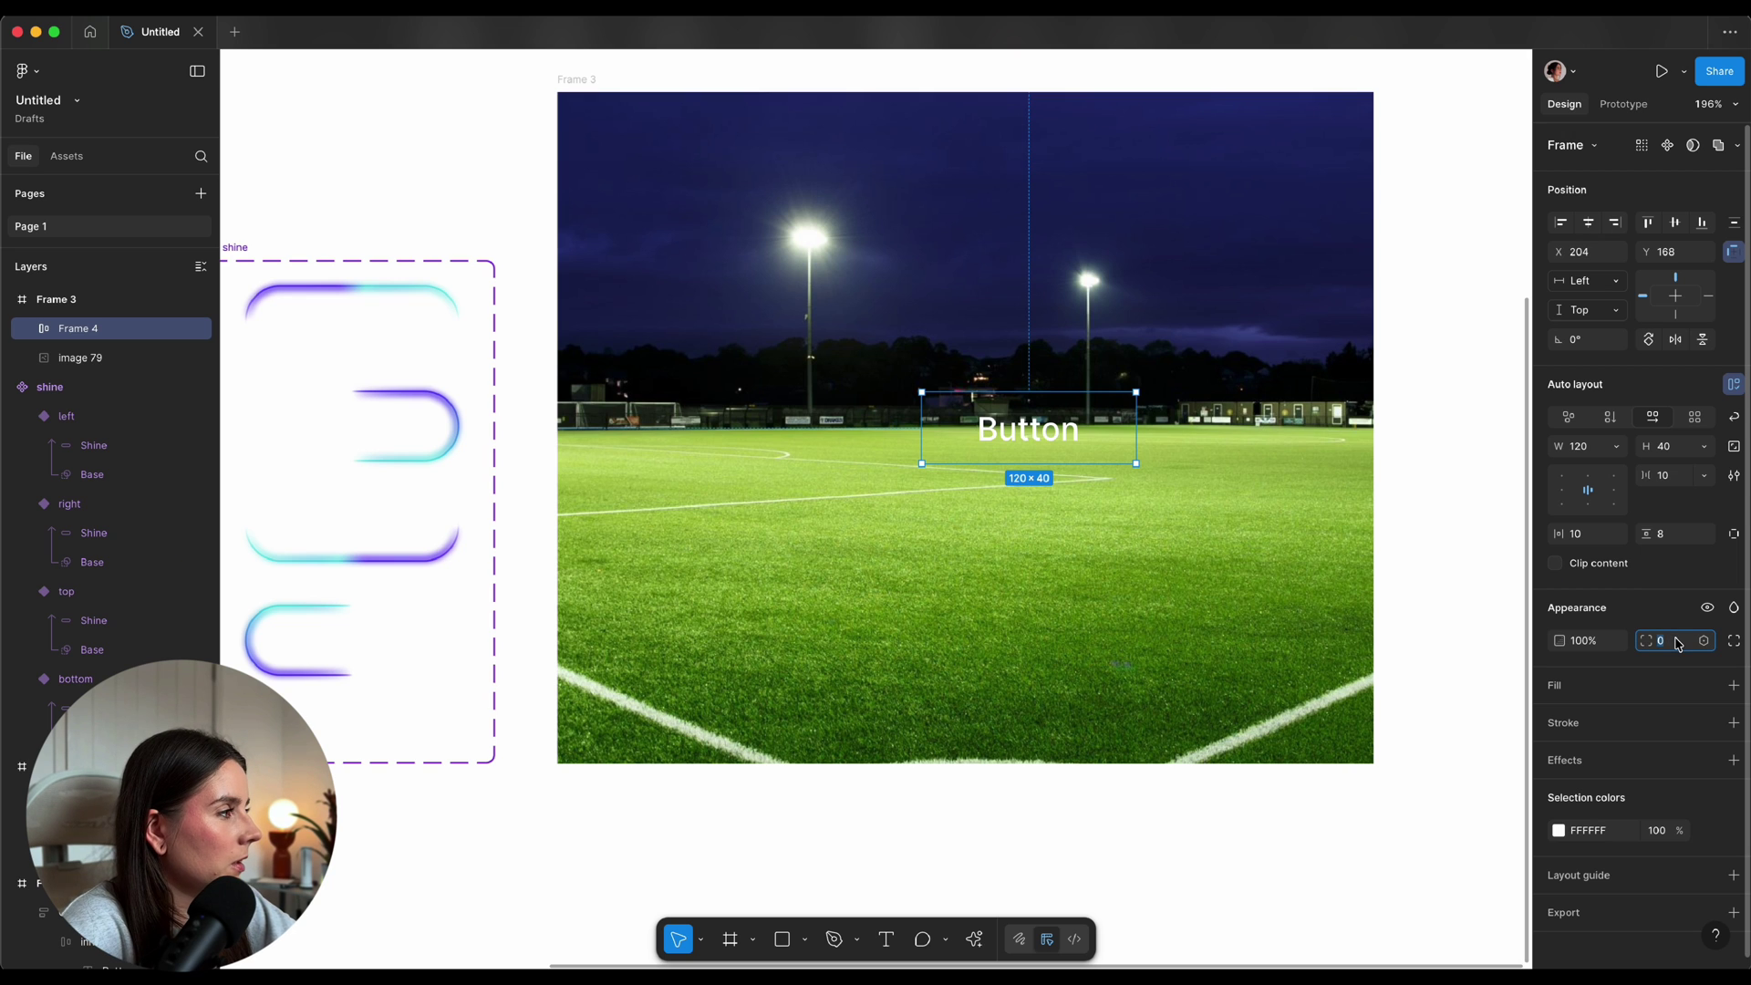
pyautogui.write('999')
pyautogui.press('Return')
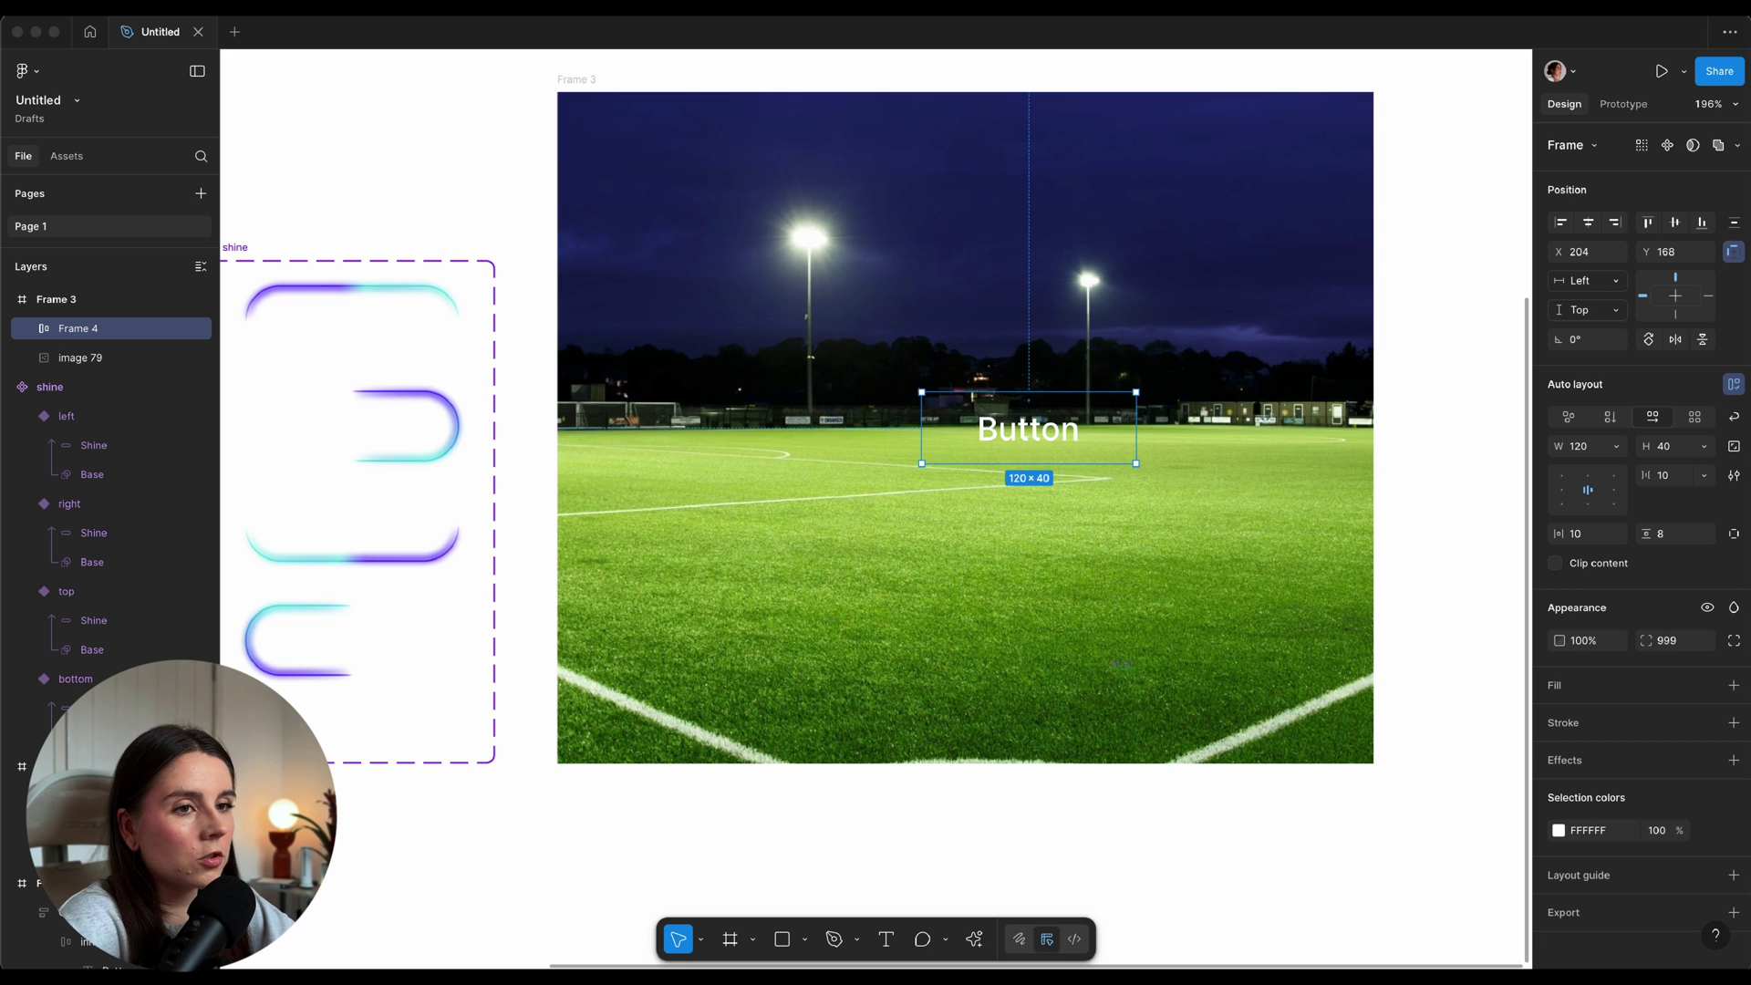
# Fill the button frame with a linear gradient from 00BBFF to 4400FF at 60% opacity
pyautogui.click(1735, 685)
pyautogui.click(1559, 718)
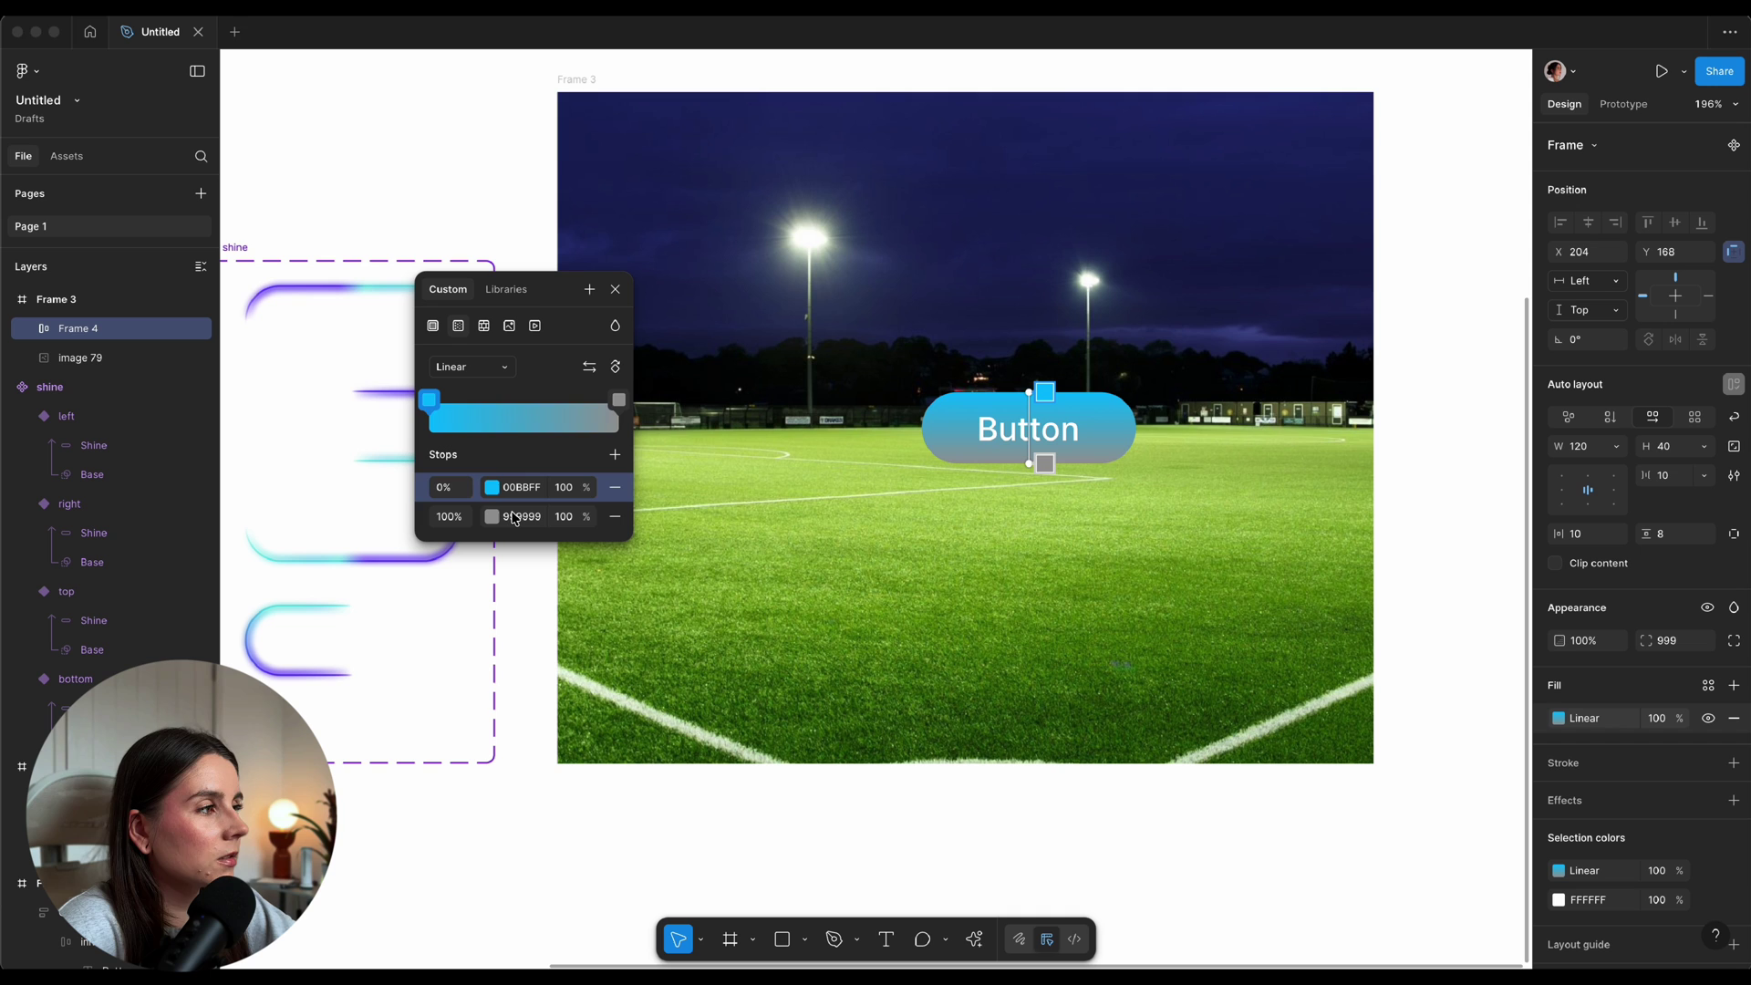
pyautogui.click(513, 518)
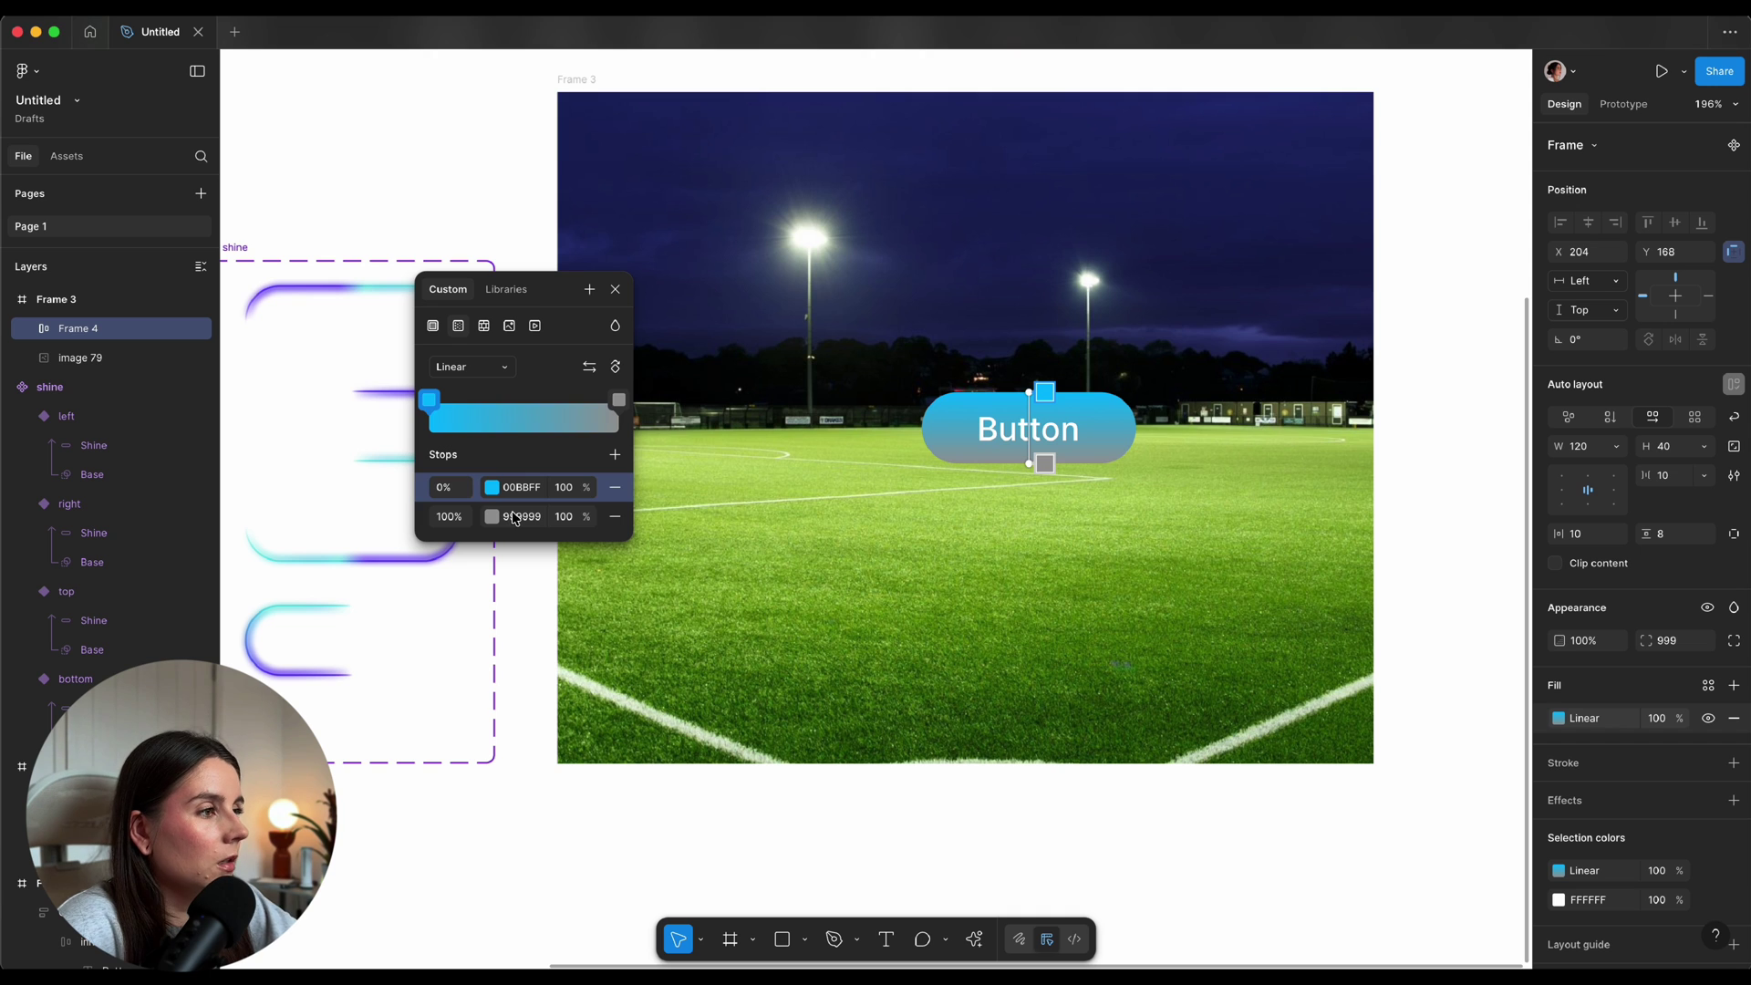
pyautogui.click(512, 515)
pyautogui.write('4400FF')
pyautogui.press('Return')
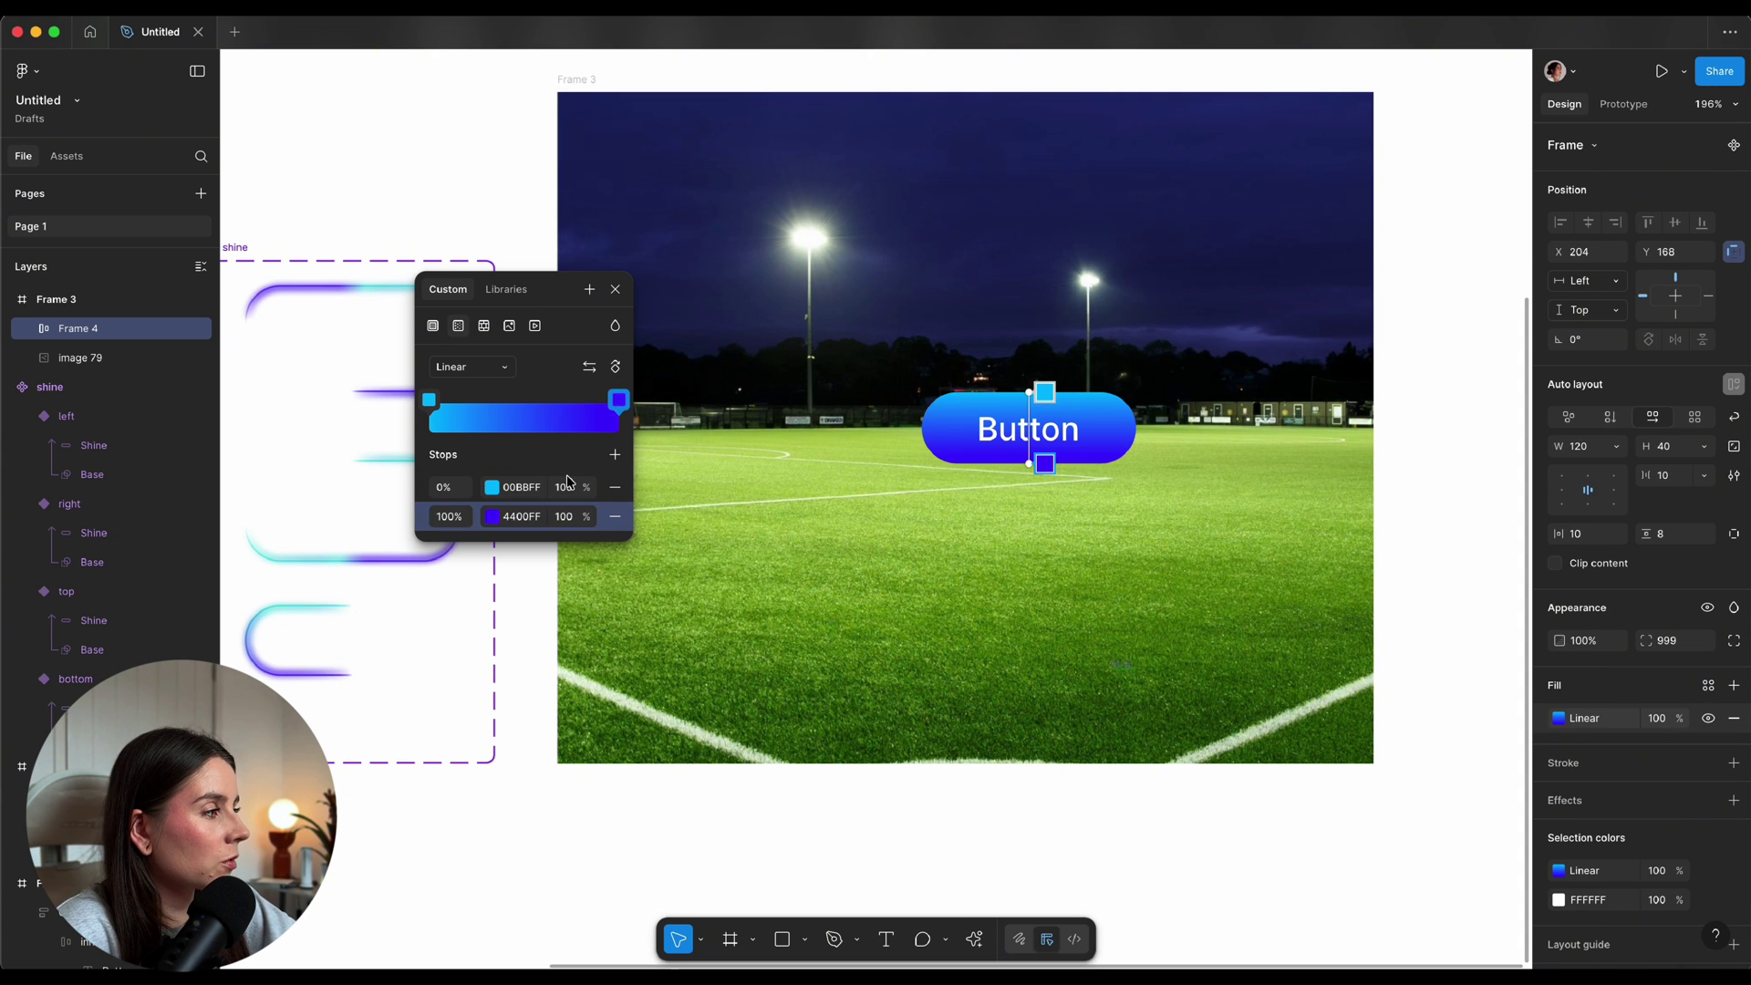
pyautogui.click(1657, 721)
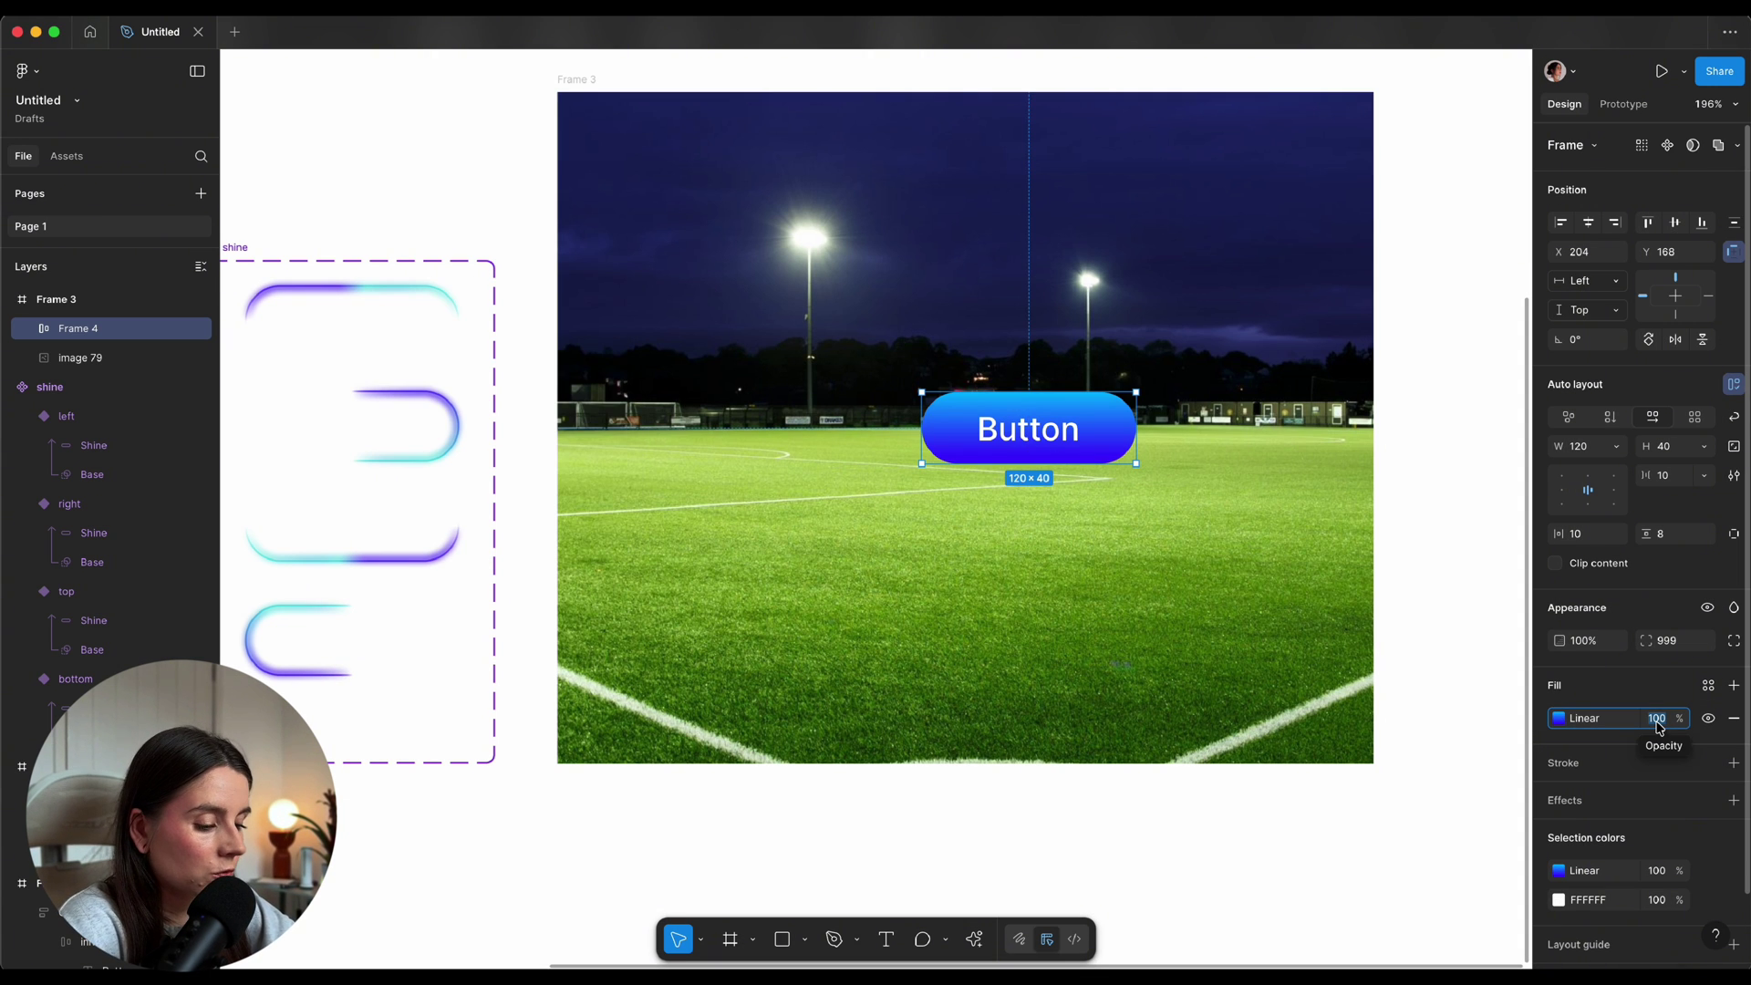
pyautogui.write('60')
pyautogui.press('Return')
# Add an inside stroke of weight 1 in 6BA9FF to the button frame
pyautogui.click(1734, 763)
pyautogui.click(1558, 796)
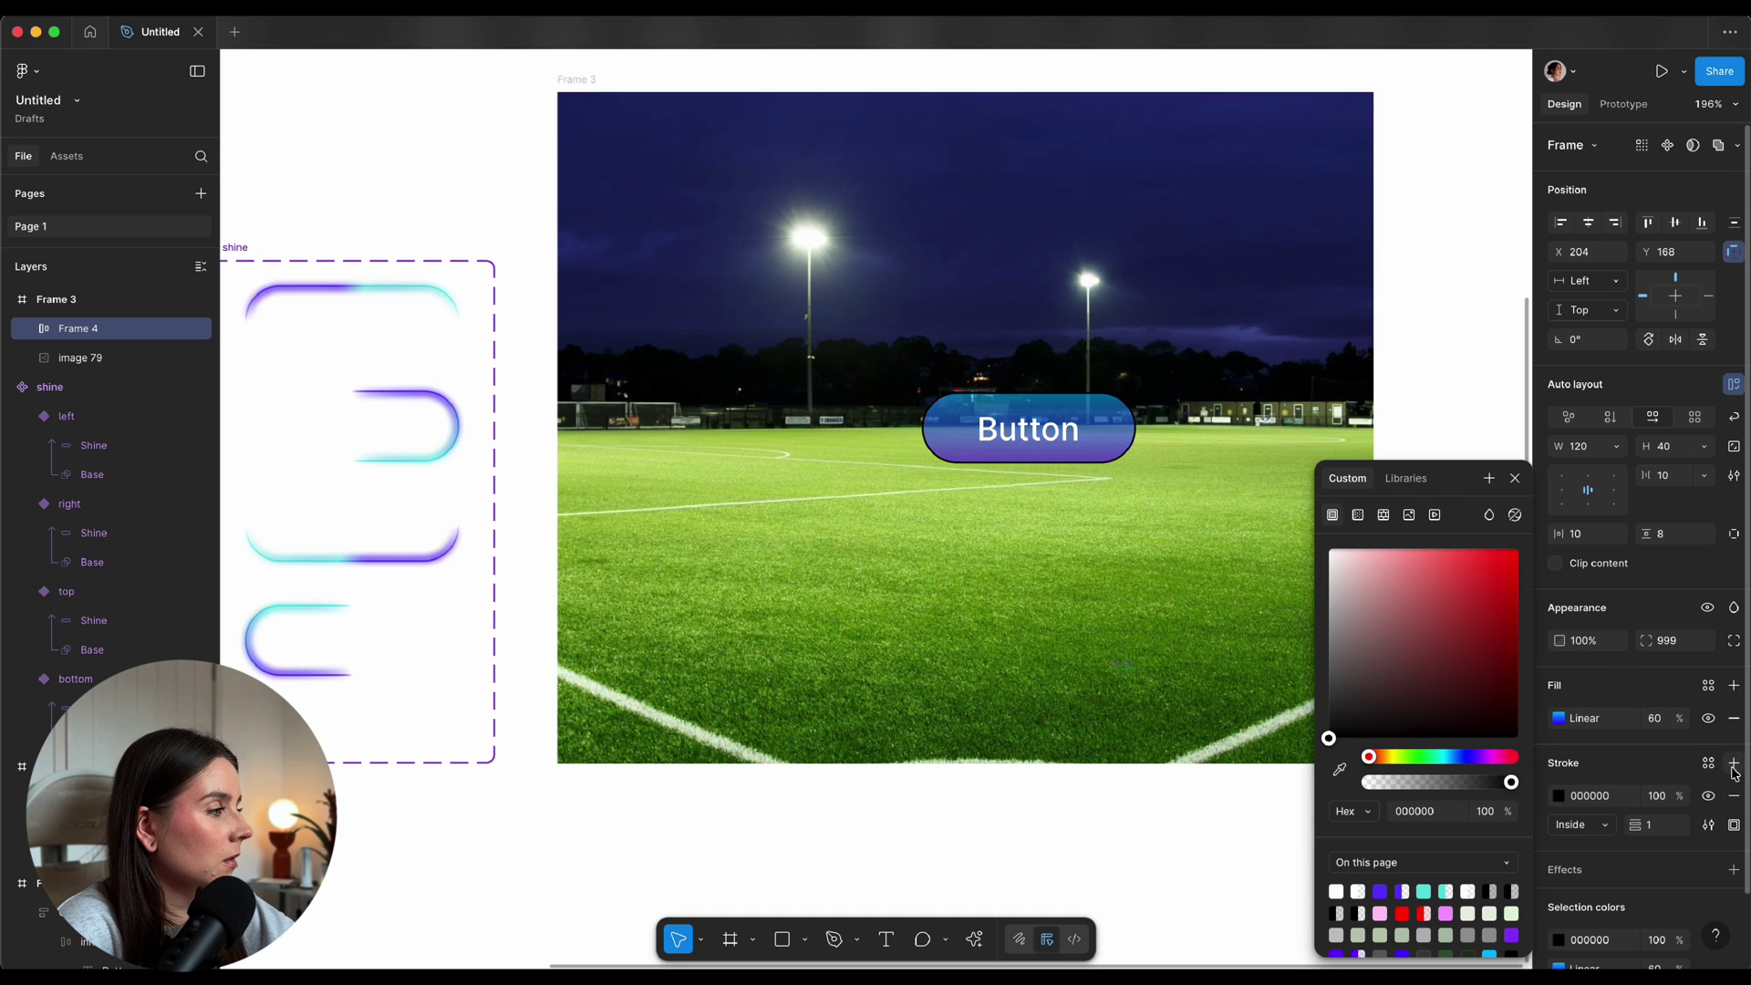
pyautogui.hotkey('ctrl', 'v')
pyautogui.click(1601, 843)
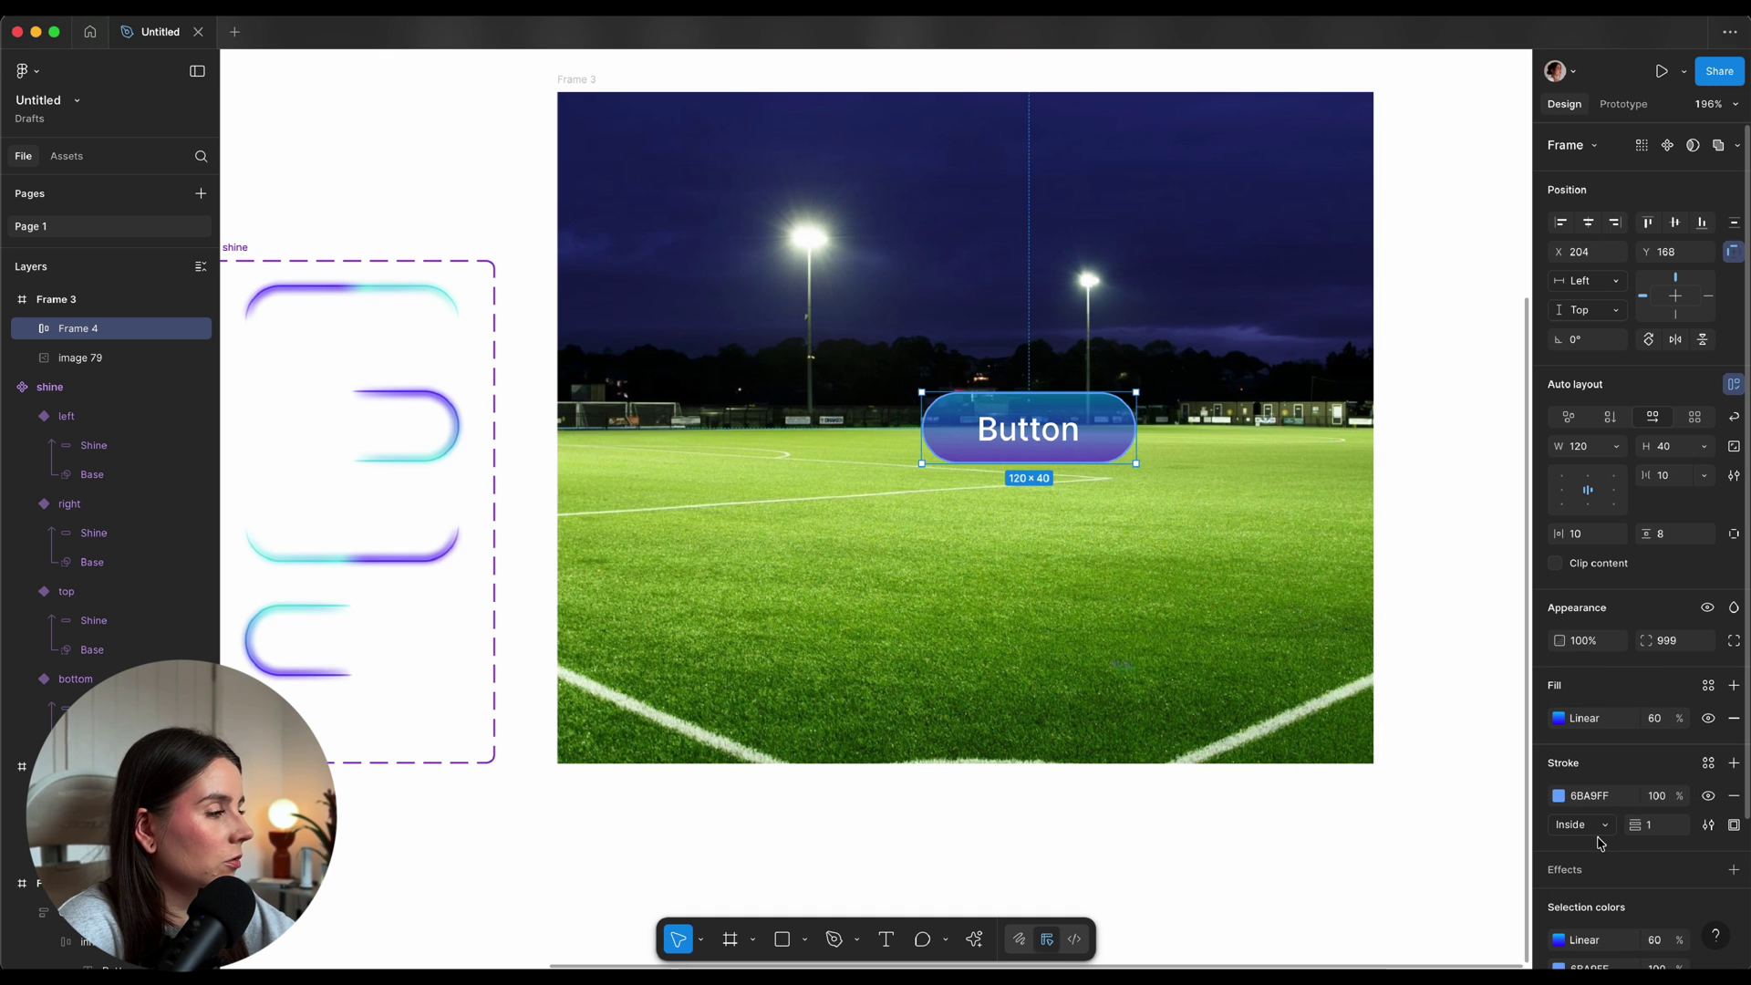
# Apply a uniform background blur of 3 to the button frame
pyautogui.scroll(-1, 1599, 844)
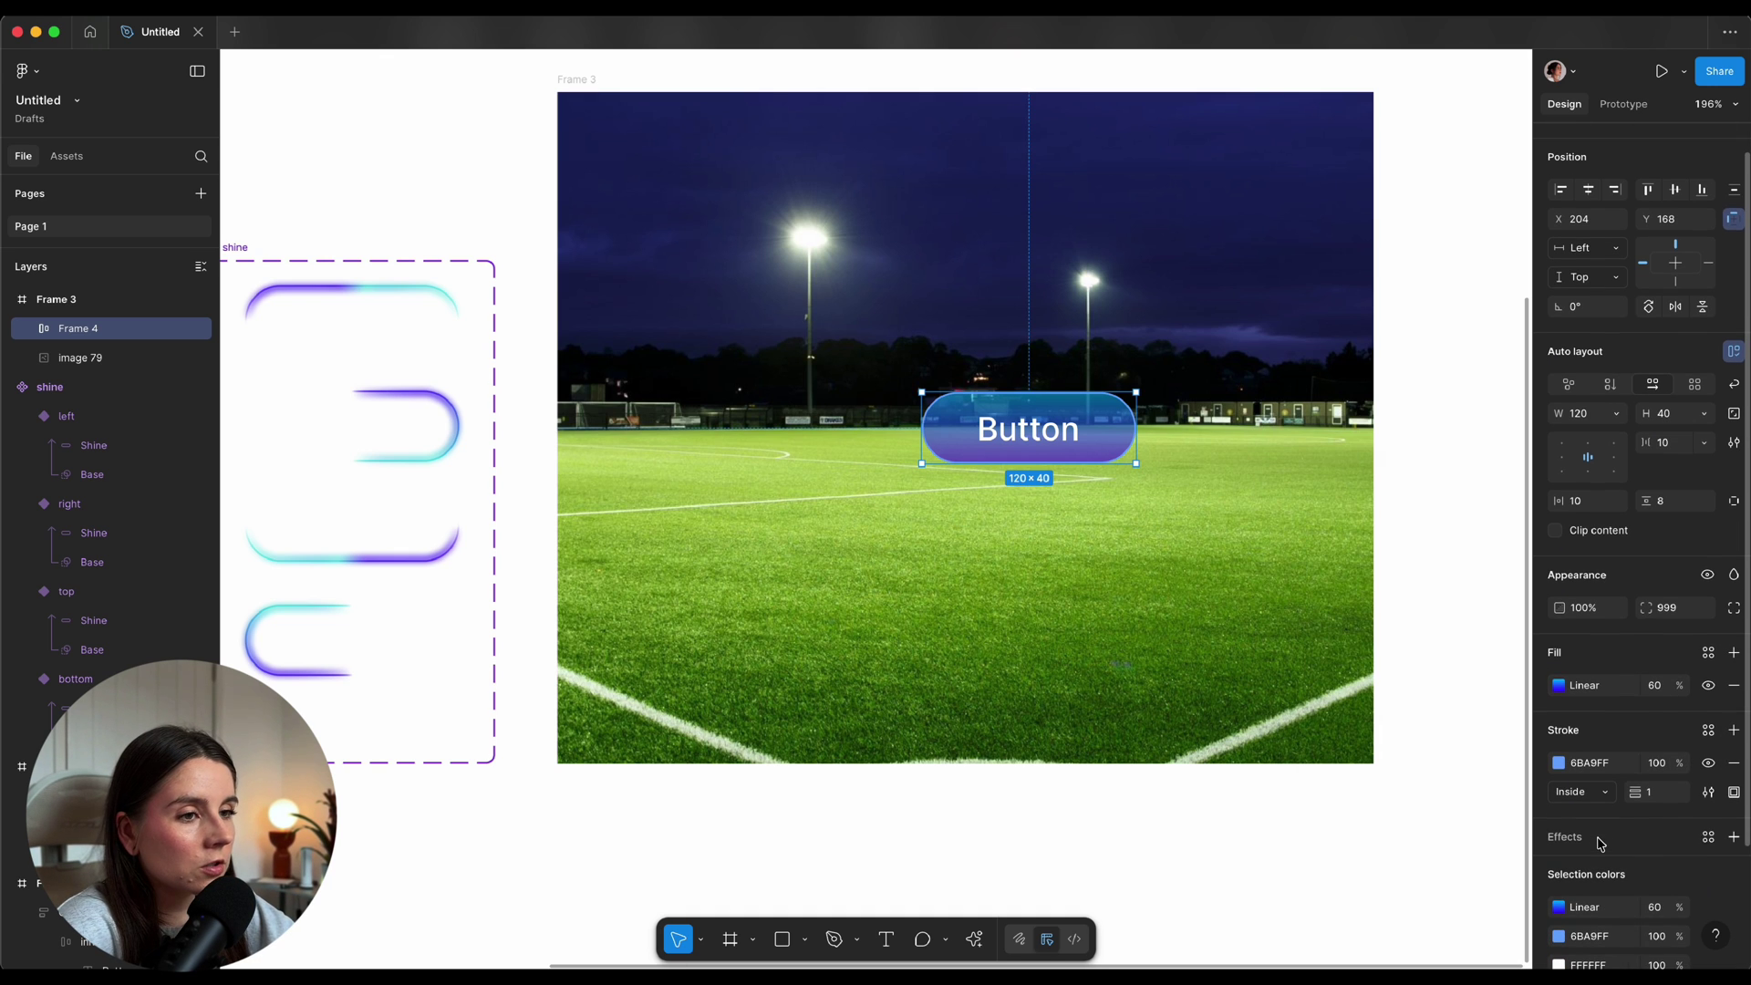
pyautogui.click(1734, 836)
pyautogui.click(1373, 728)
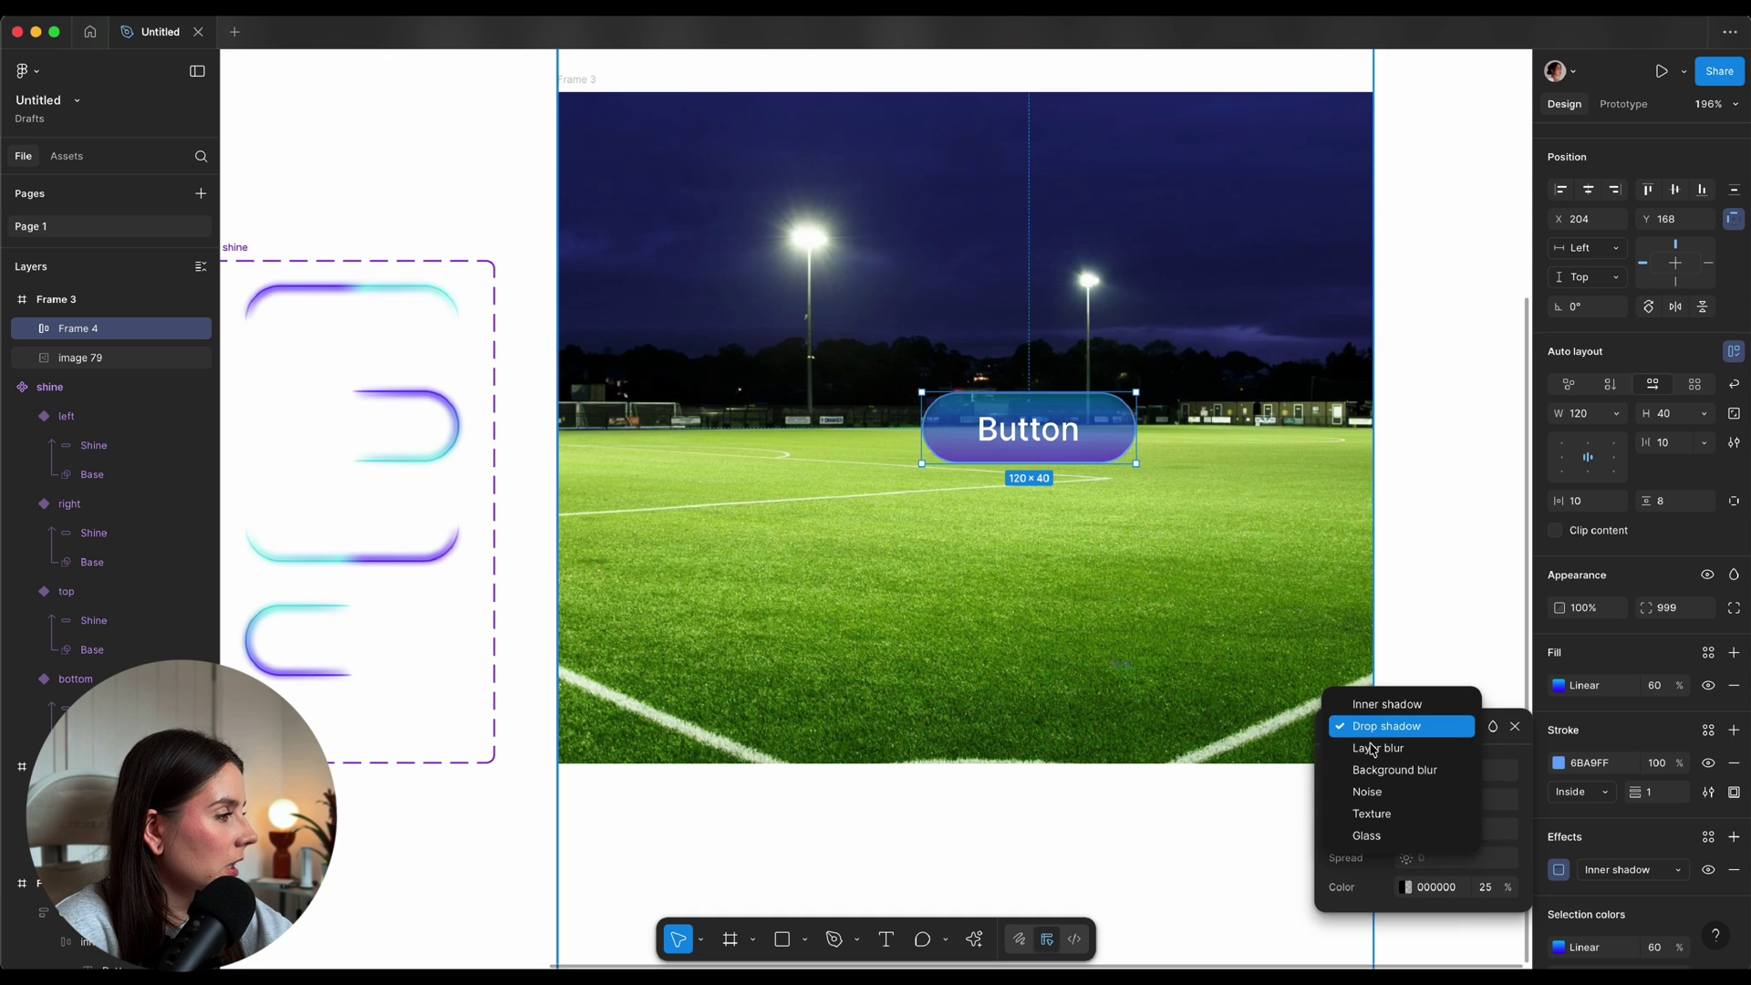
pyautogui.click(1375, 770)
pyautogui.moveTo(1454, 725); pyautogui.dragTo(874, 617)
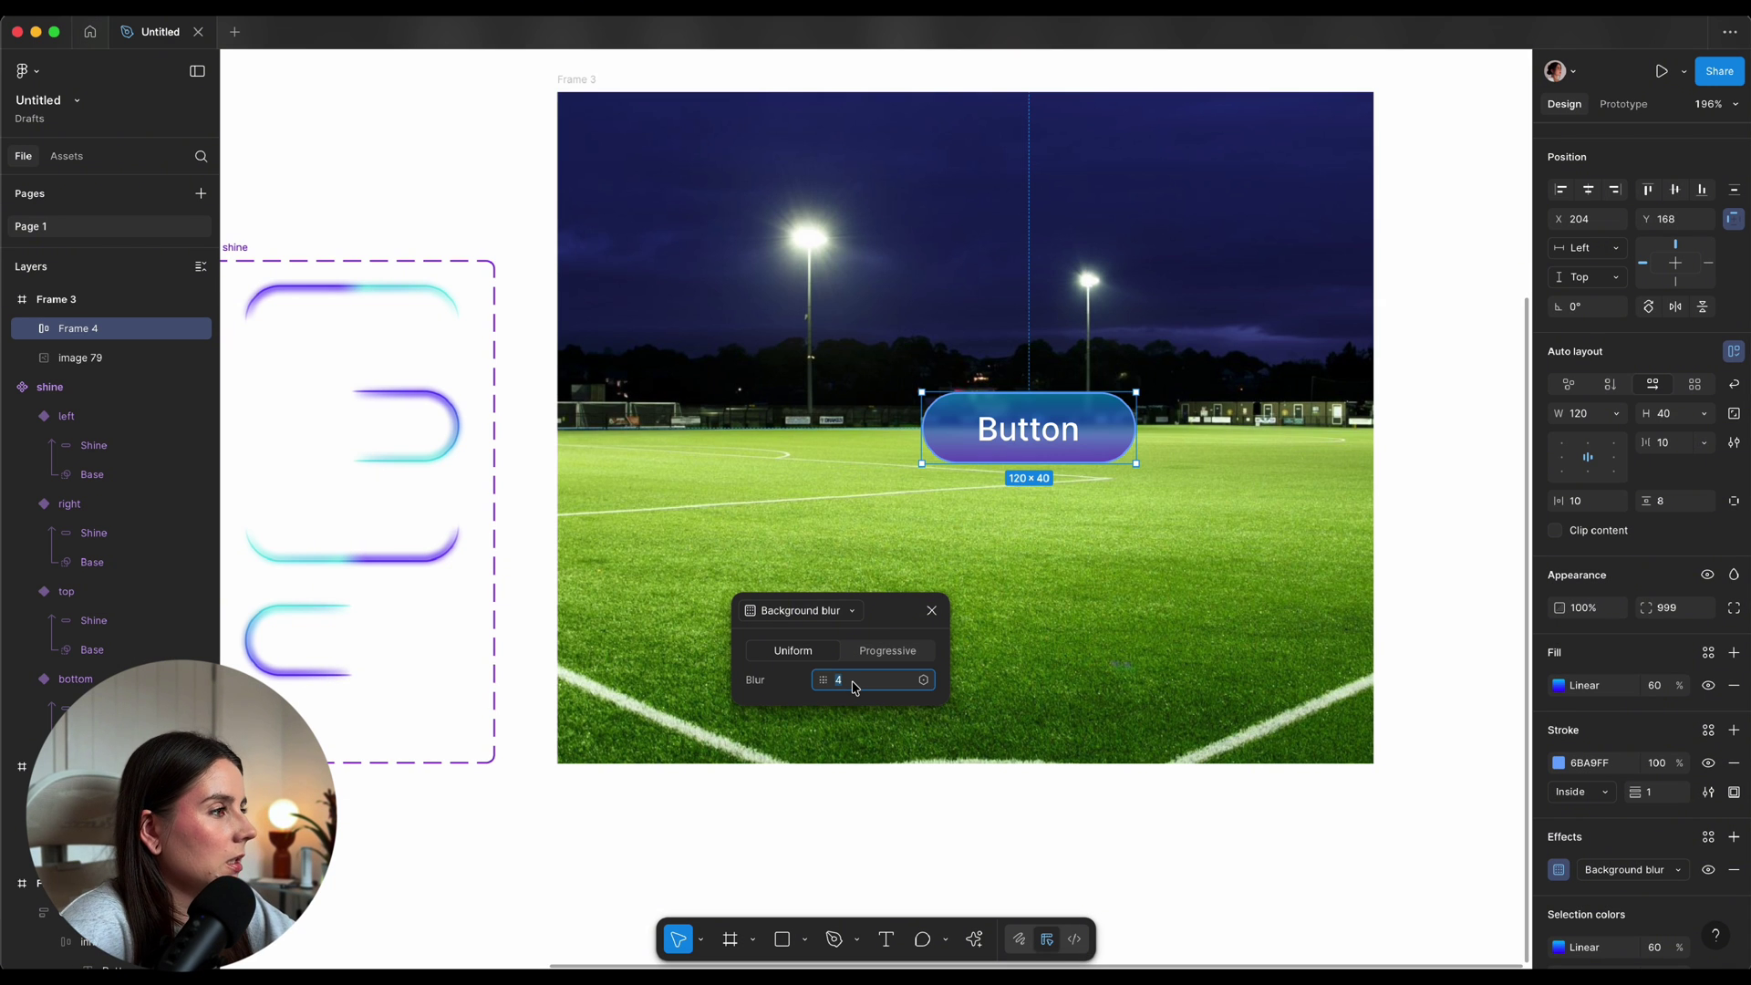
pyautogui.write('3')
pyautogui.press('Return')
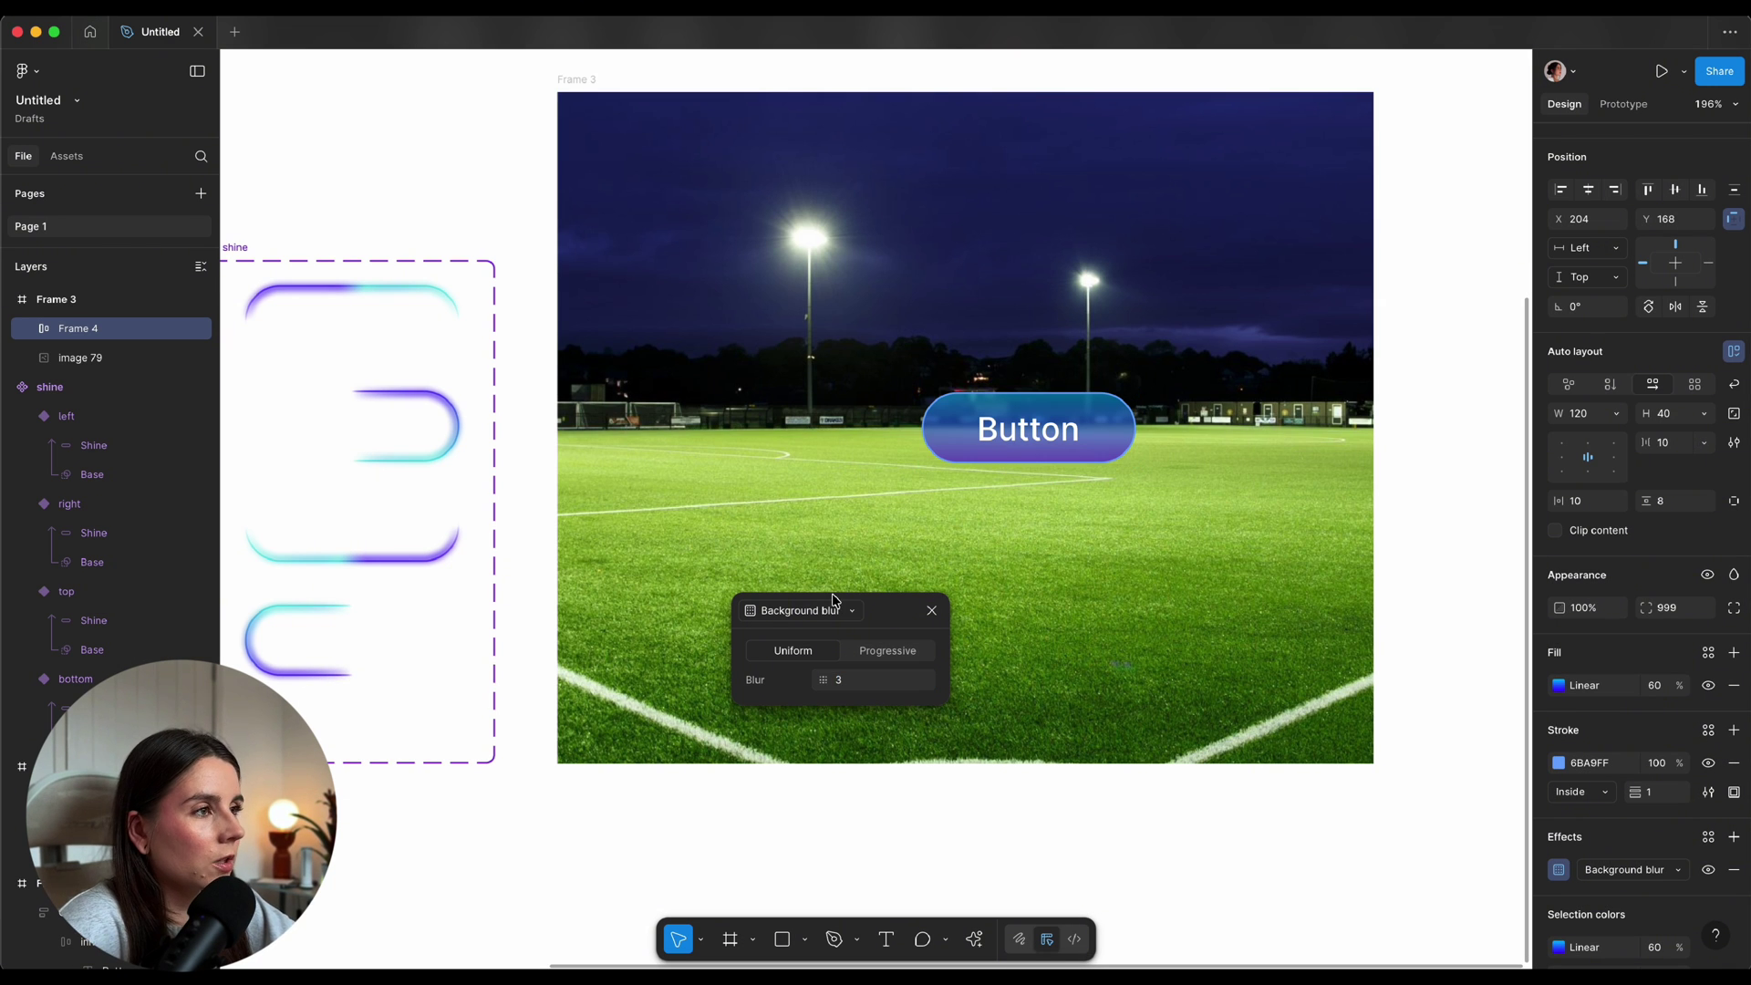
pyautogui.click(932, 610)
# Paste a top-direction shine instance, move it just above the button, and wrap both in an auto layout frame
pyautogui.hotkey('ctrl', 'v')
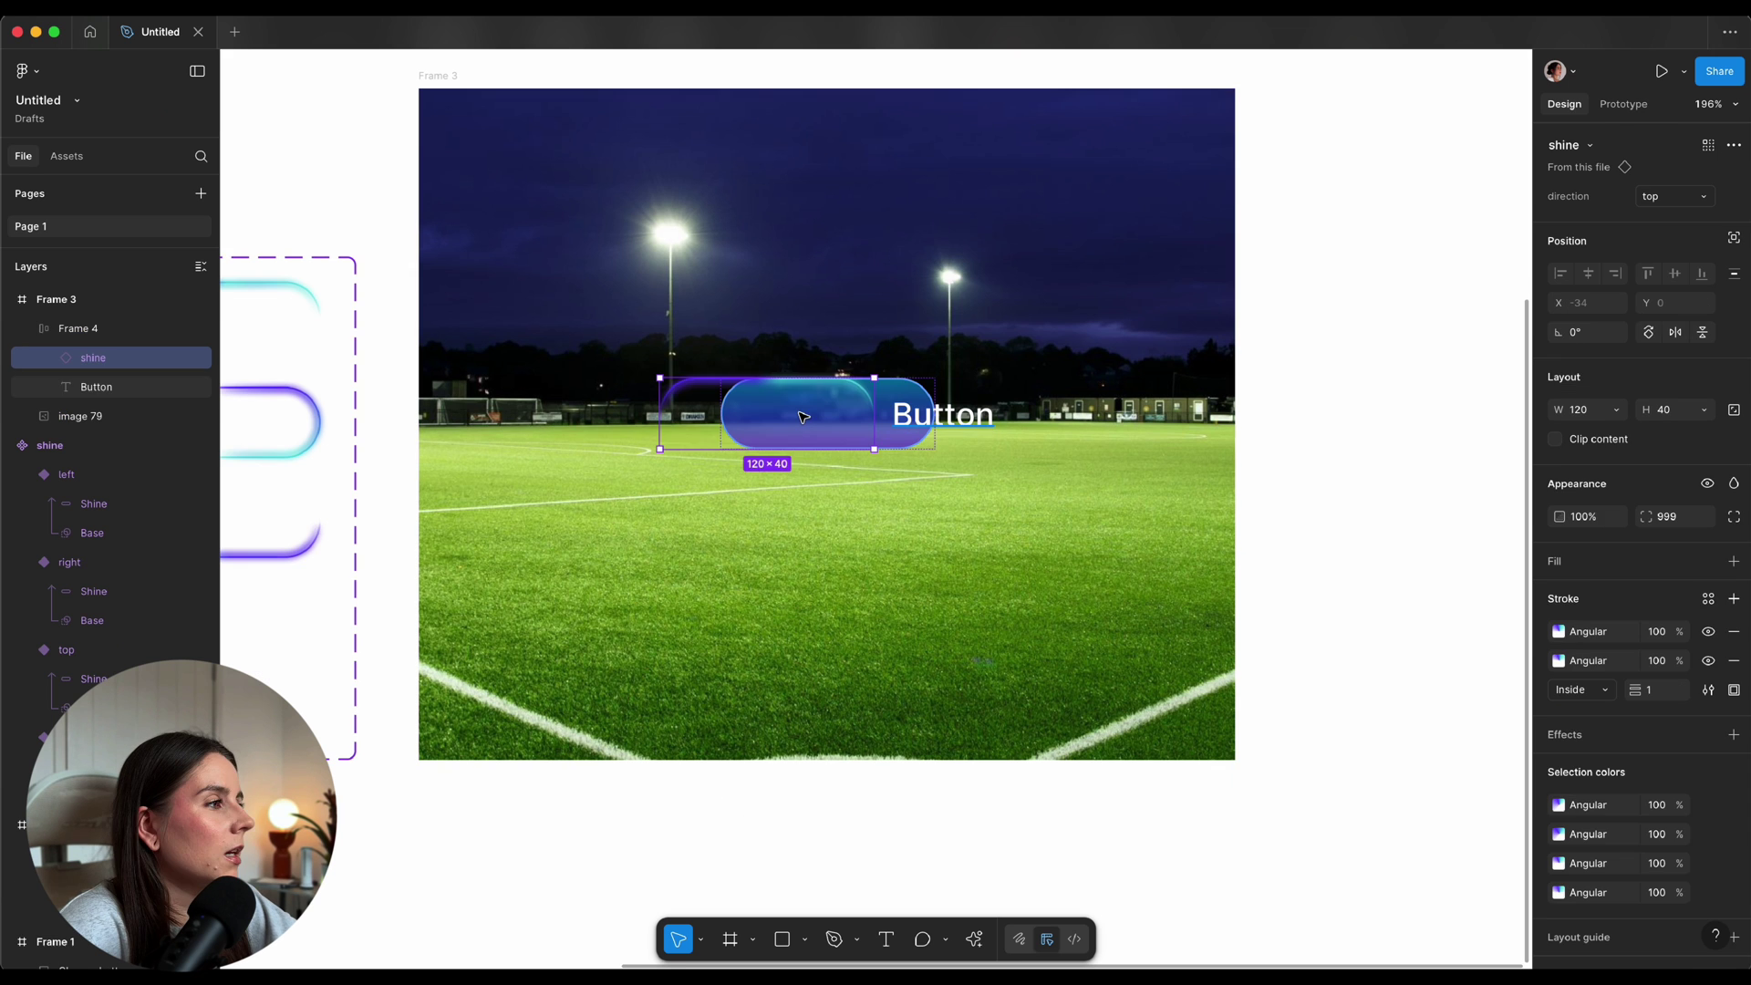
pyautogui.moveTo(801, 414); pyautogui.dragTo(819, 323)
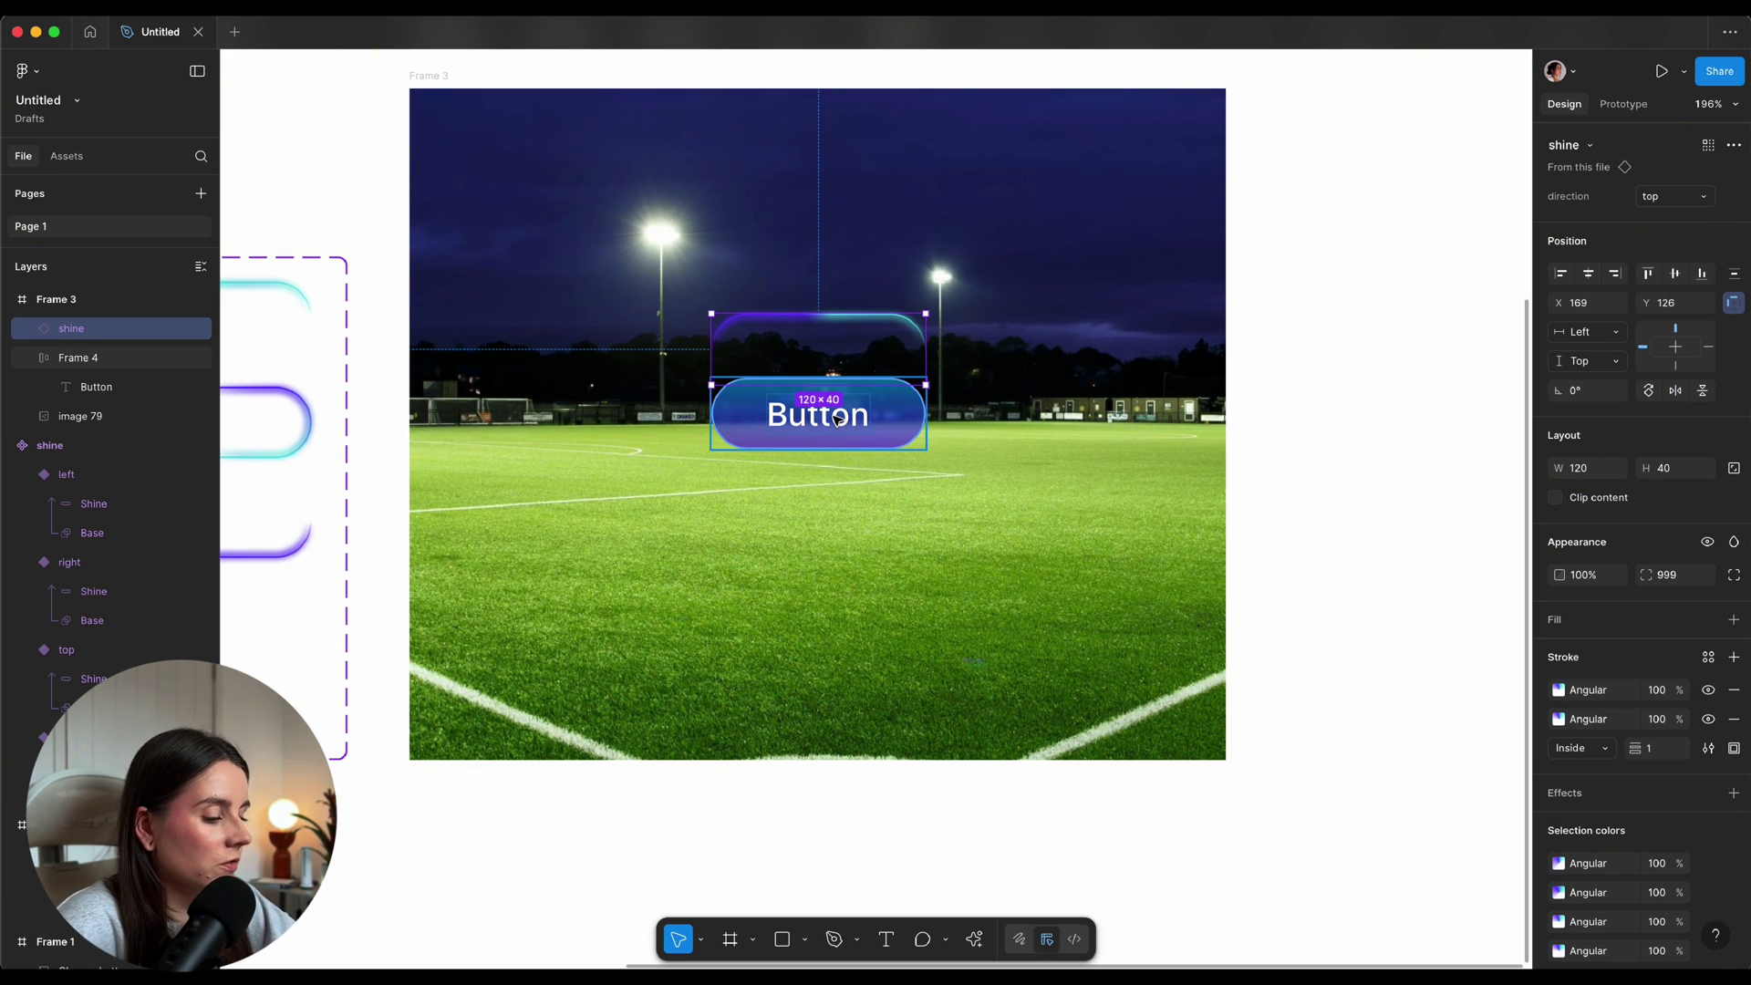
pyautogui.keyDown('shift'); pyautogui.click(747, 428); pyautogui.keyUp('shift')
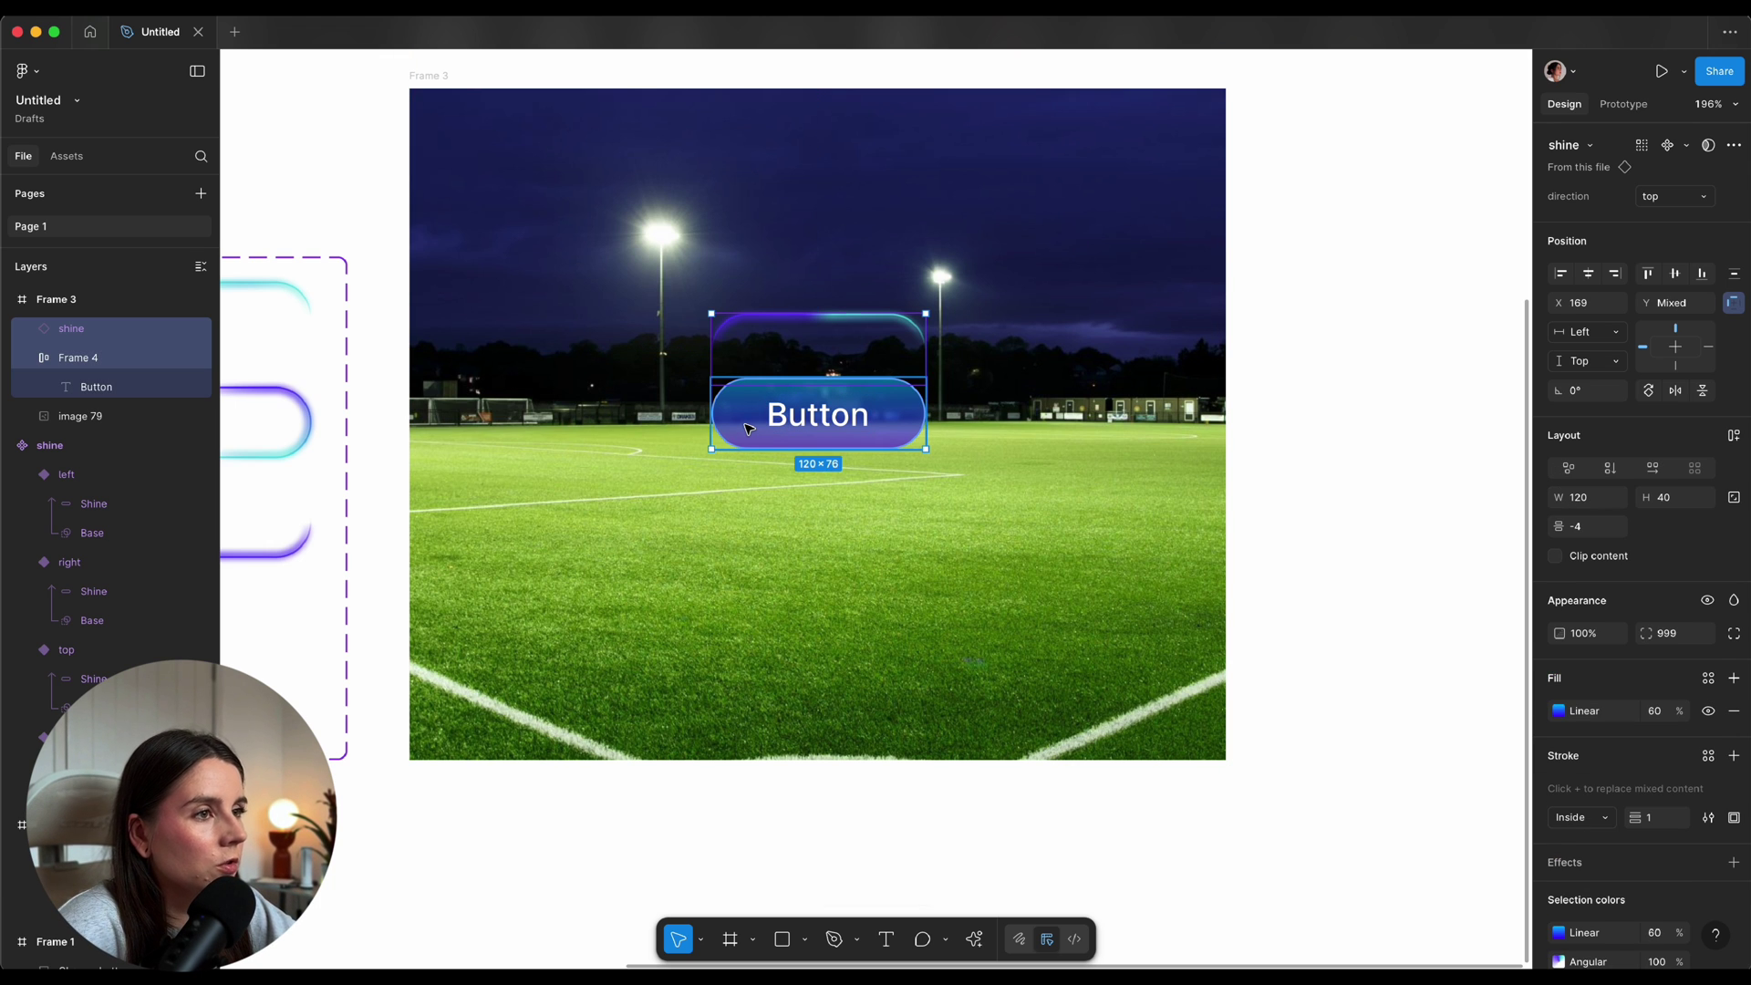
pyautogui.hotkey('shift', 'a')
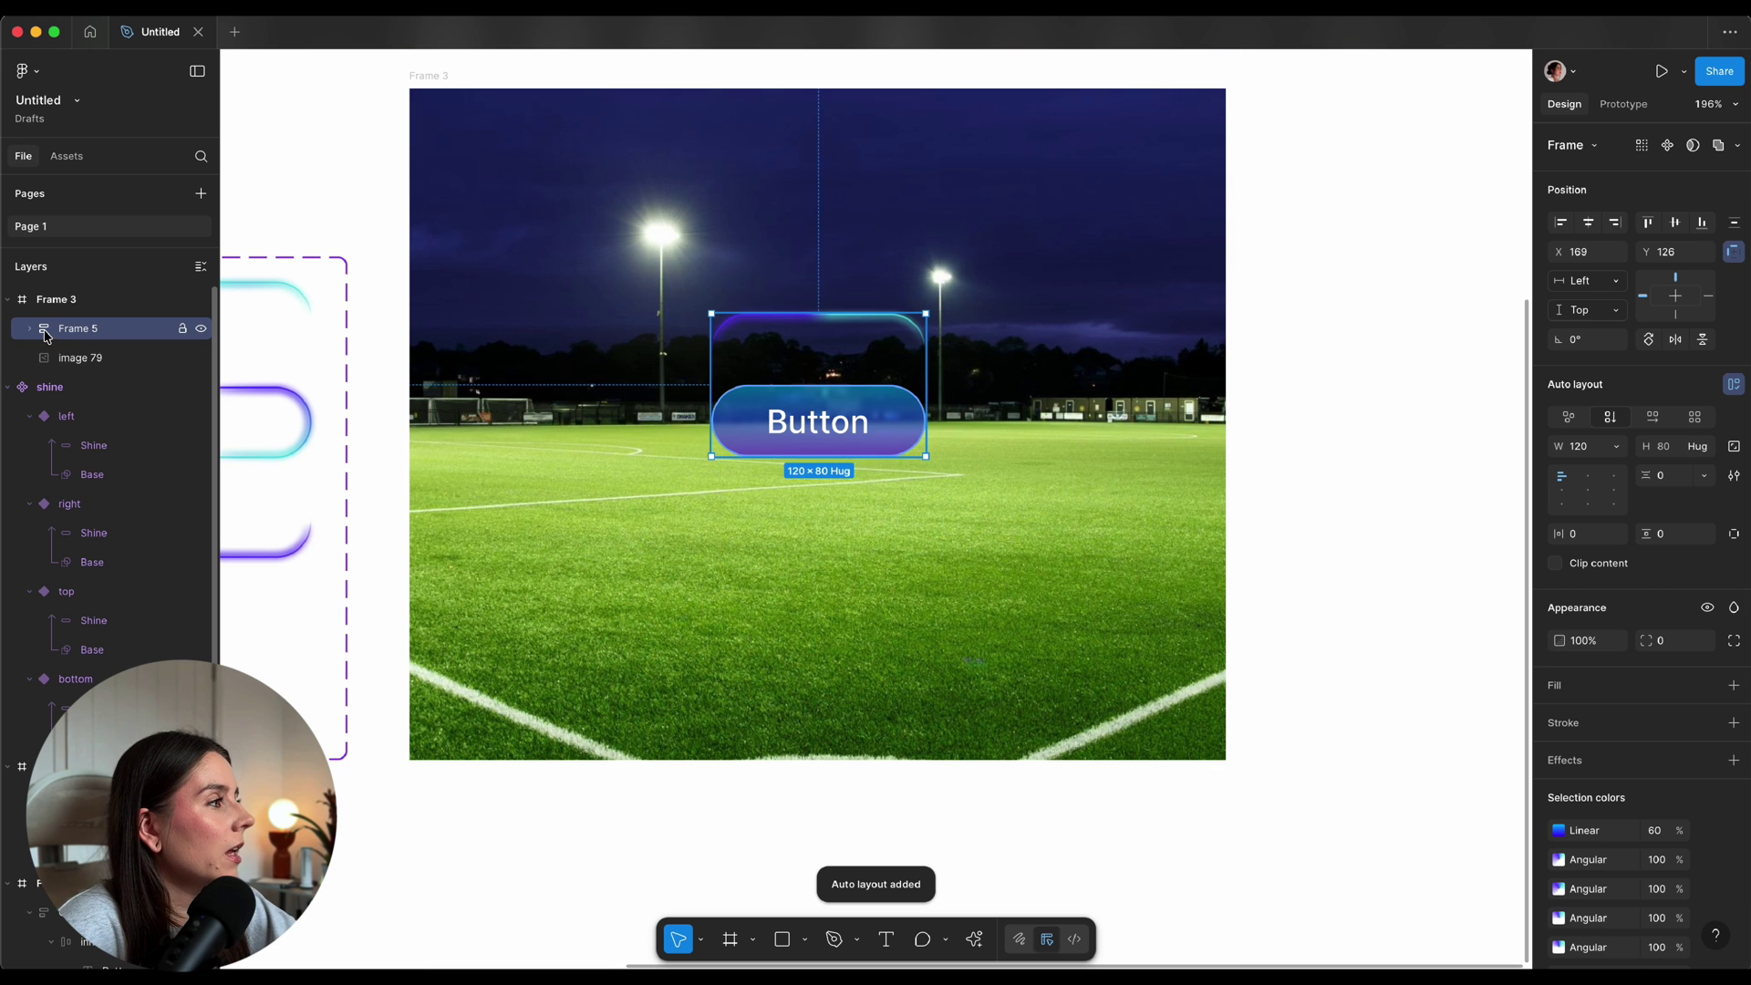
# Overlay the shine instance on the button, ignoring auto layout, and name the button frame shine button
pyautogui.click(27, 331)
pyautogui.click(100, 360)
pyautogui.click(1736, 186)
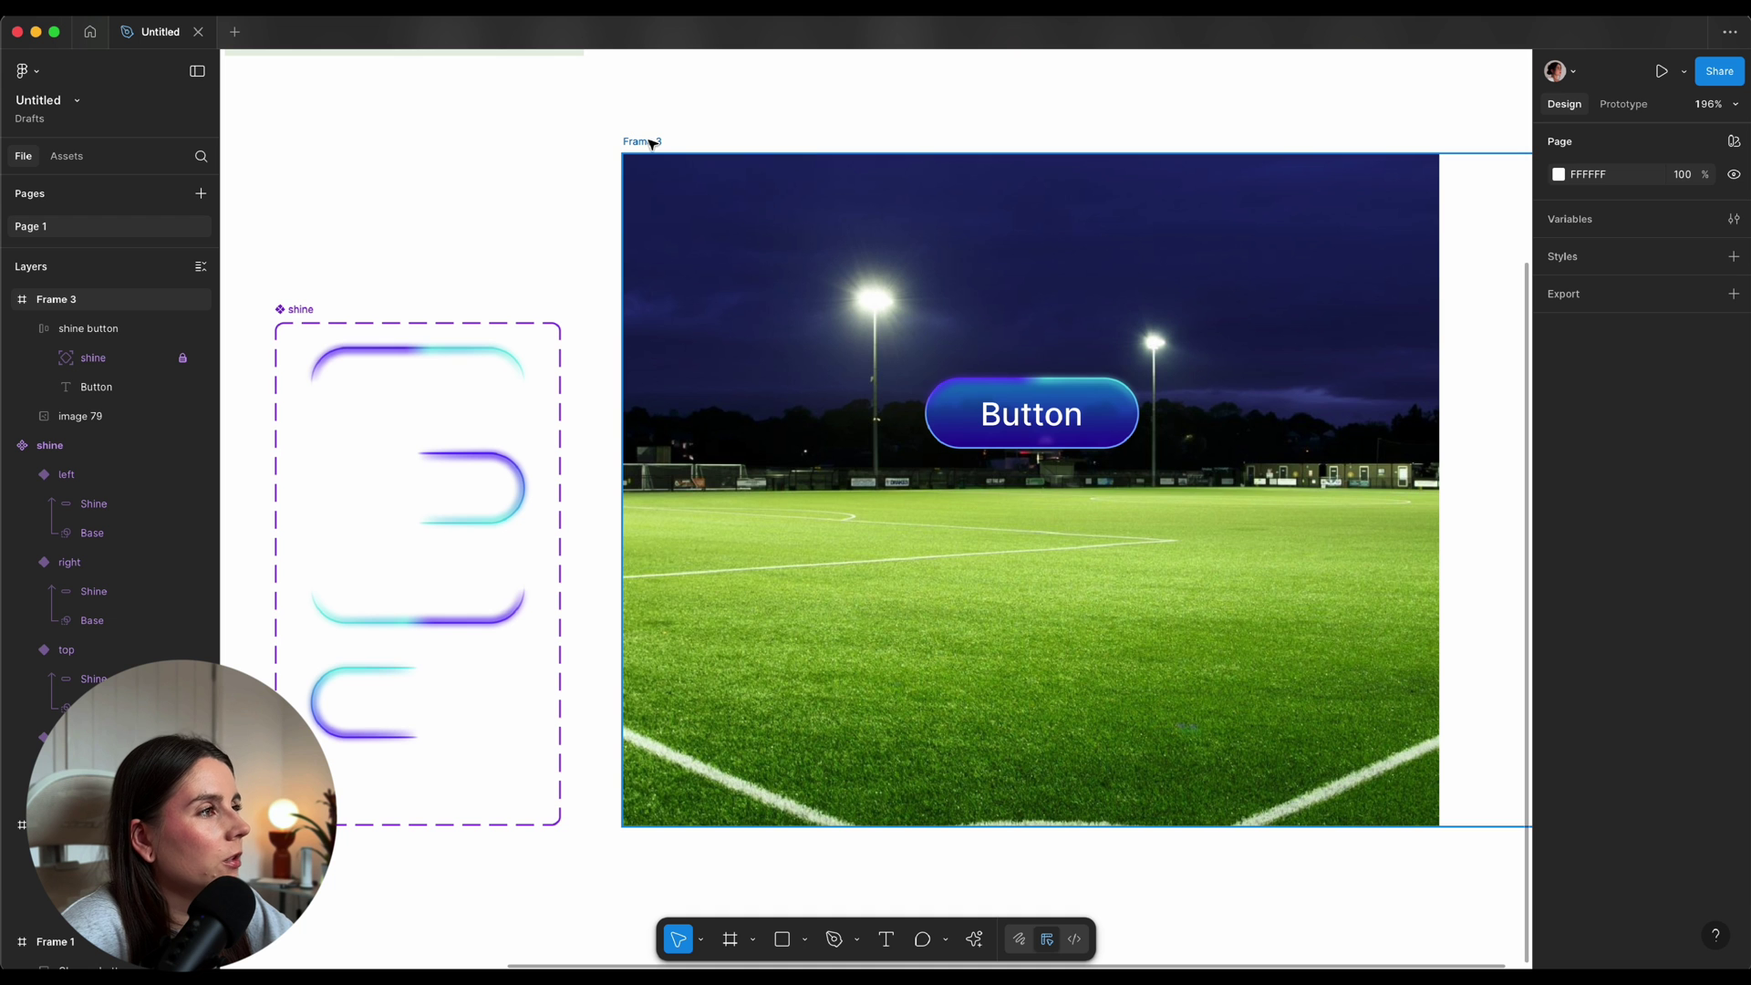
# Preview the pitch photo frame as a prototype to examine the button's animated shine
pyautogui.click(651, 144)
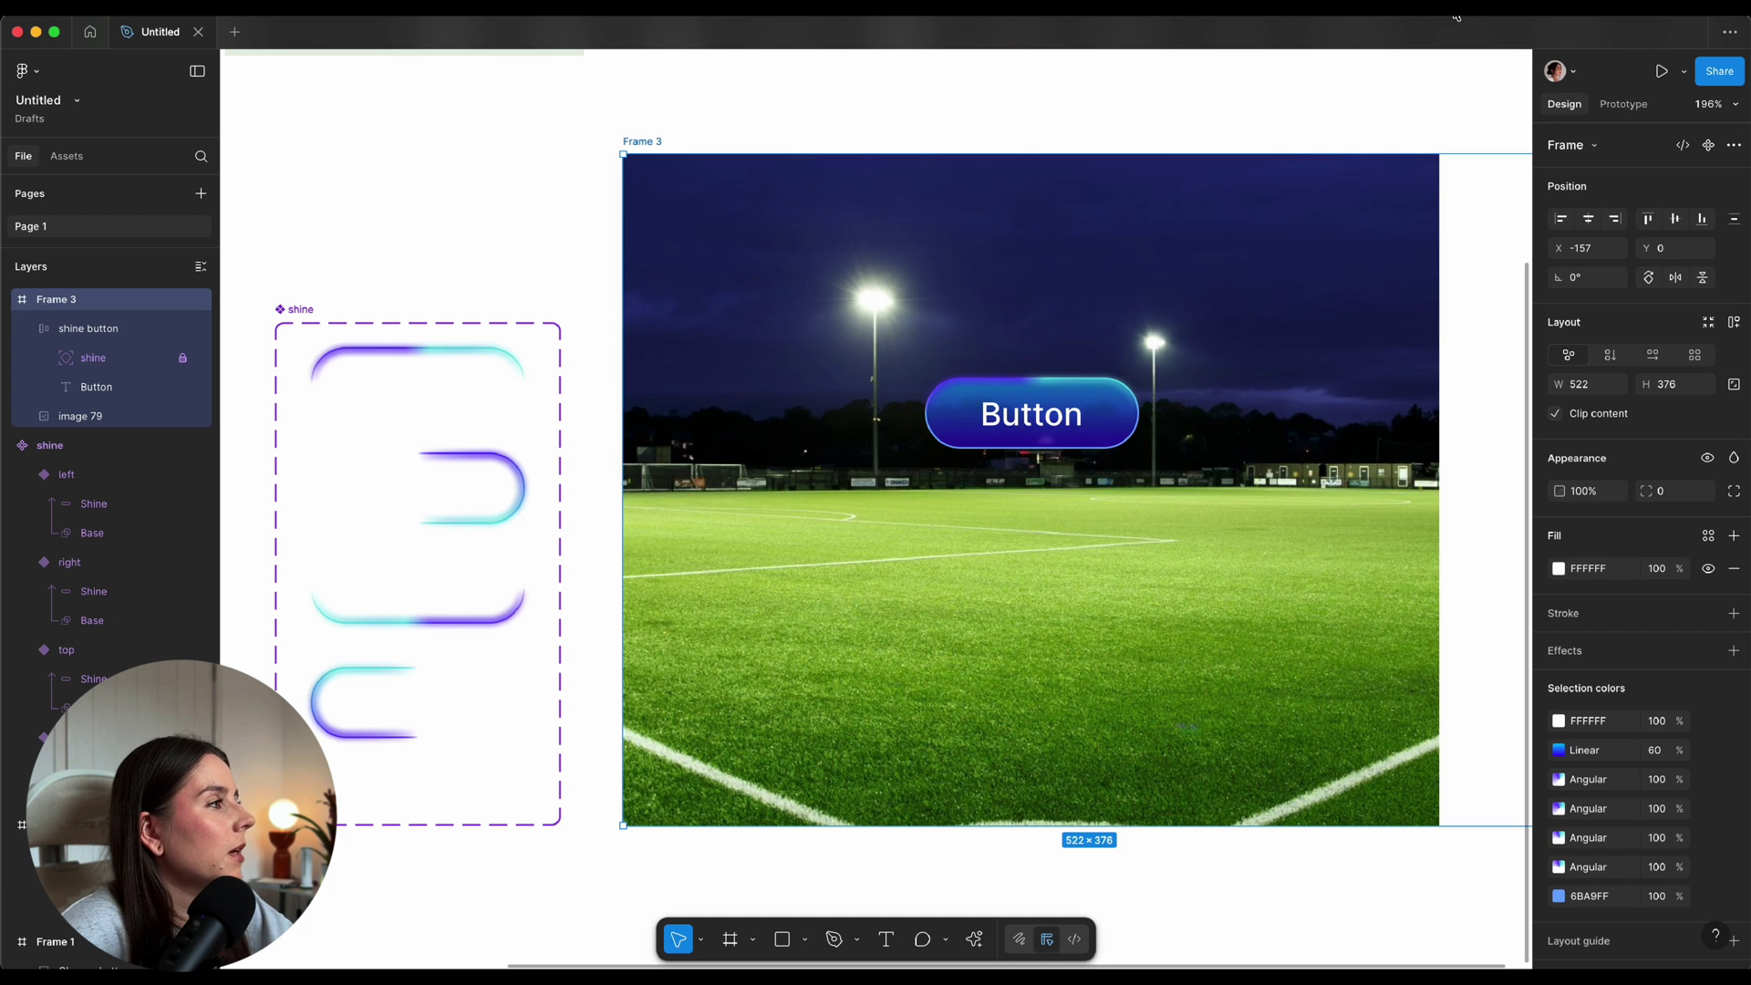
pyautogui.click(1623, 104)
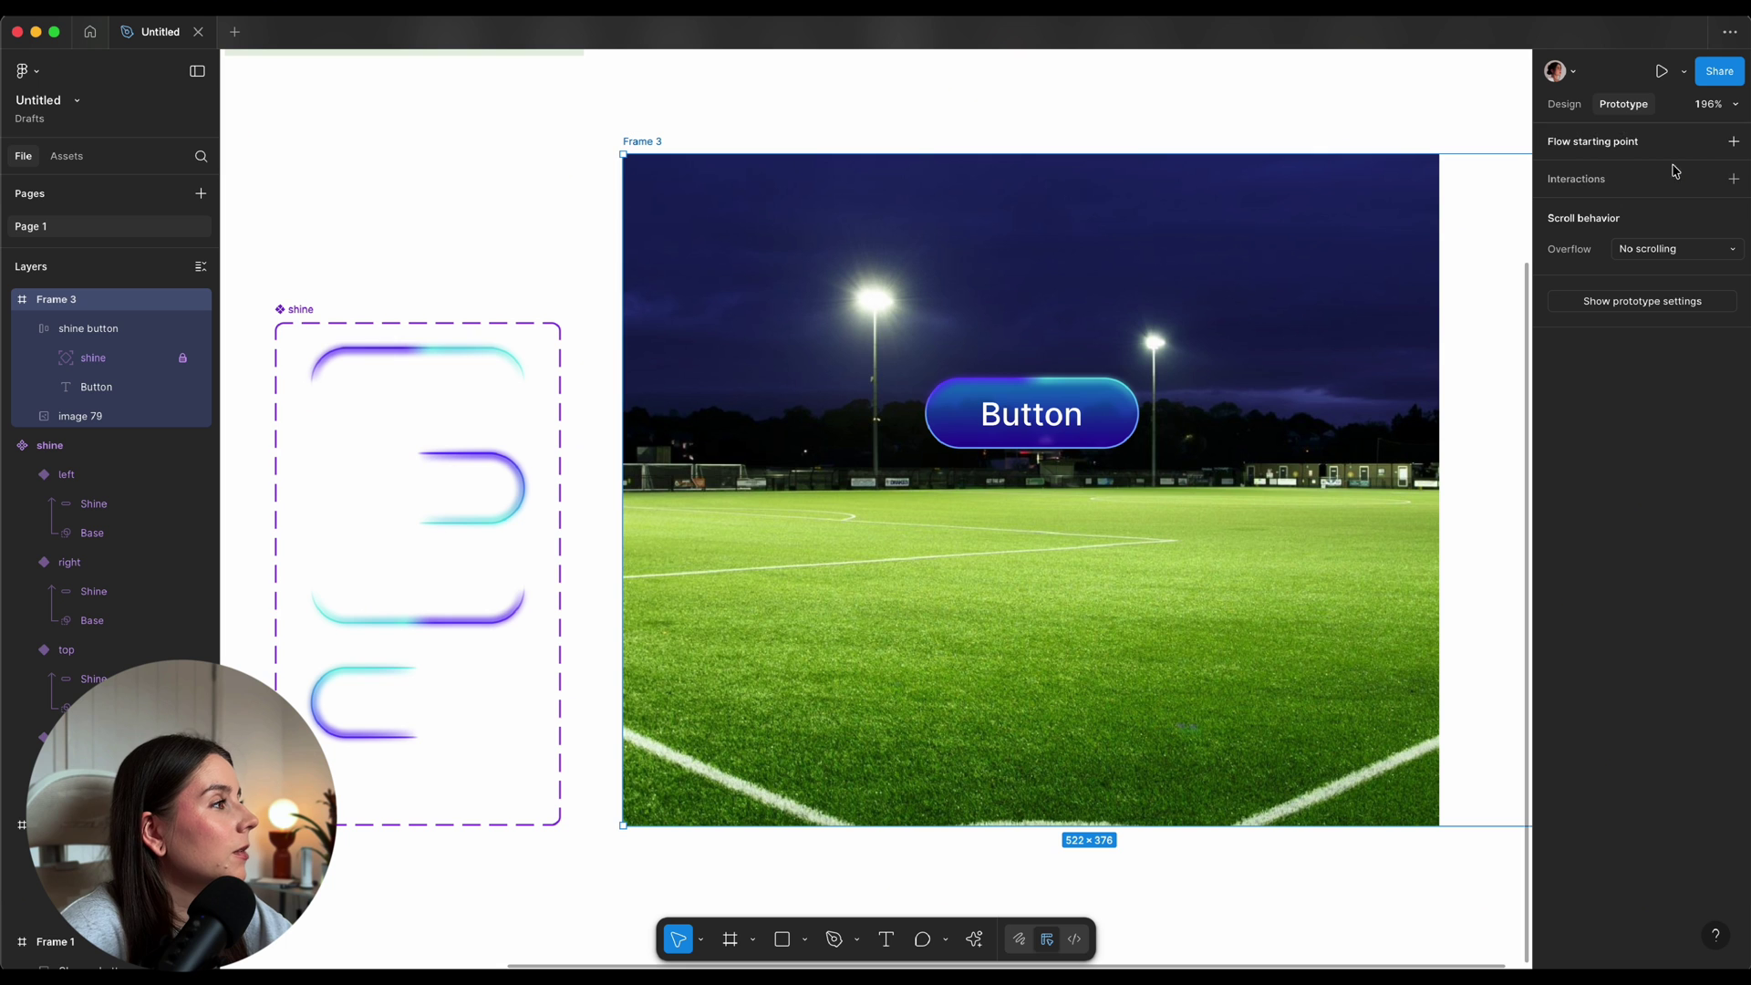
pyautogui.click(1662, 71)
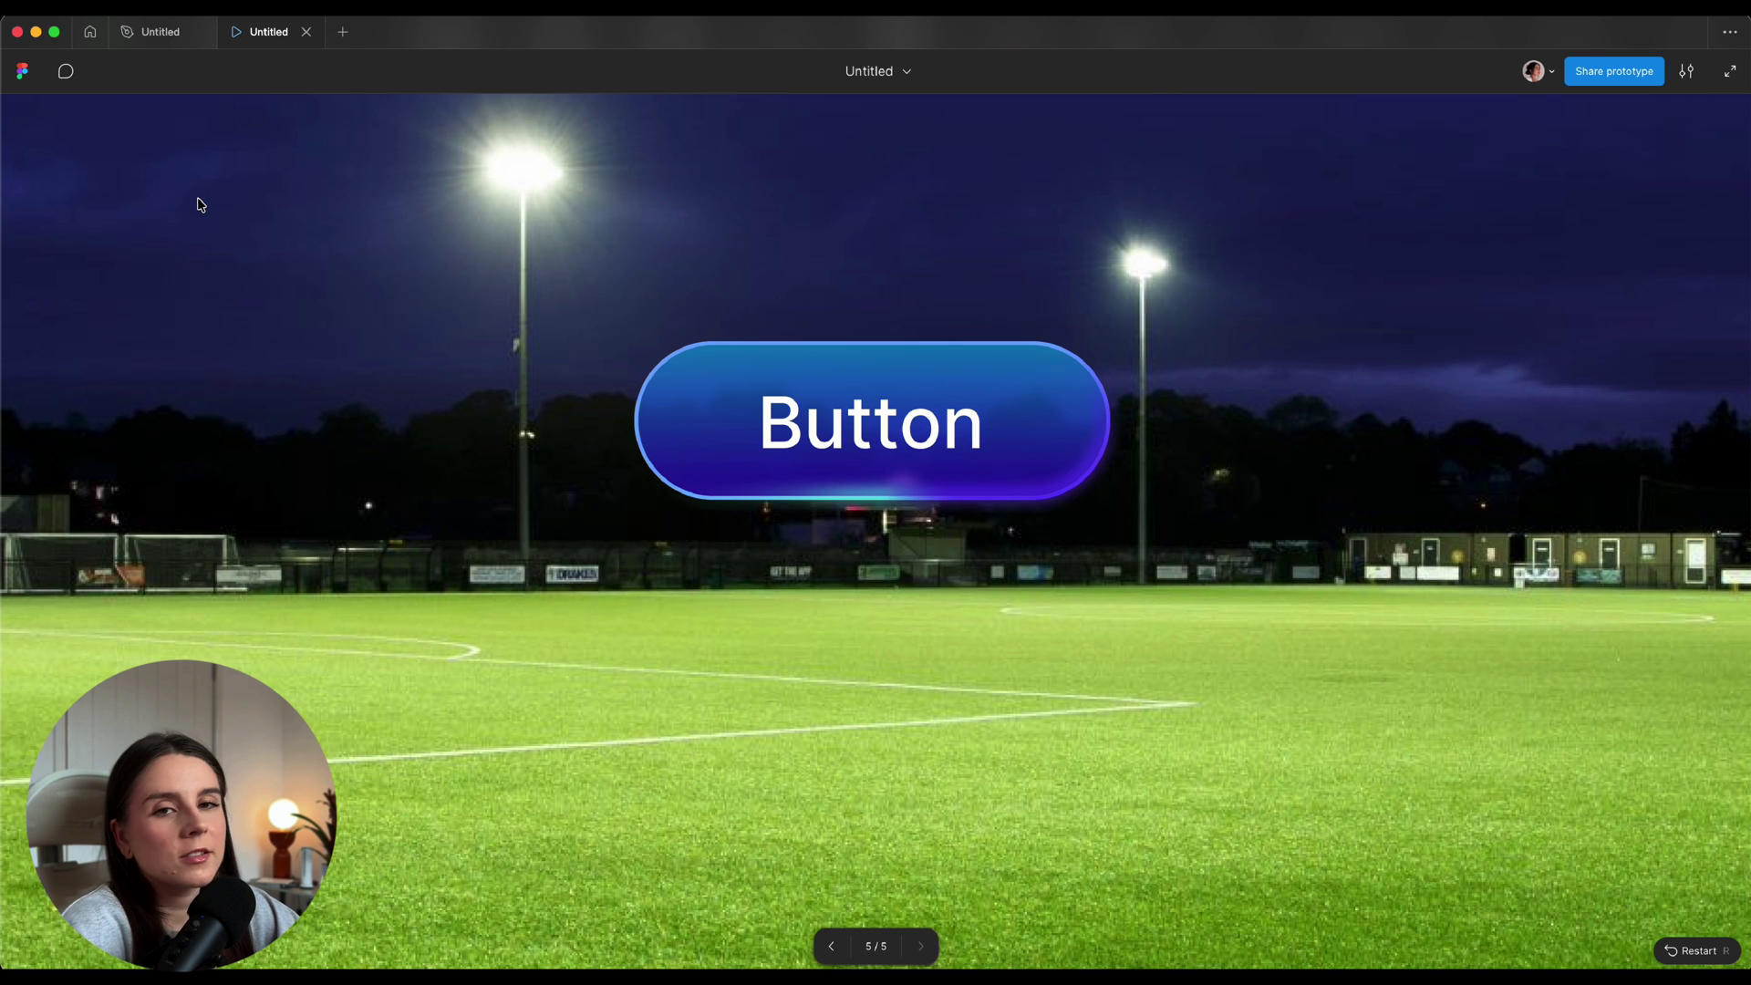